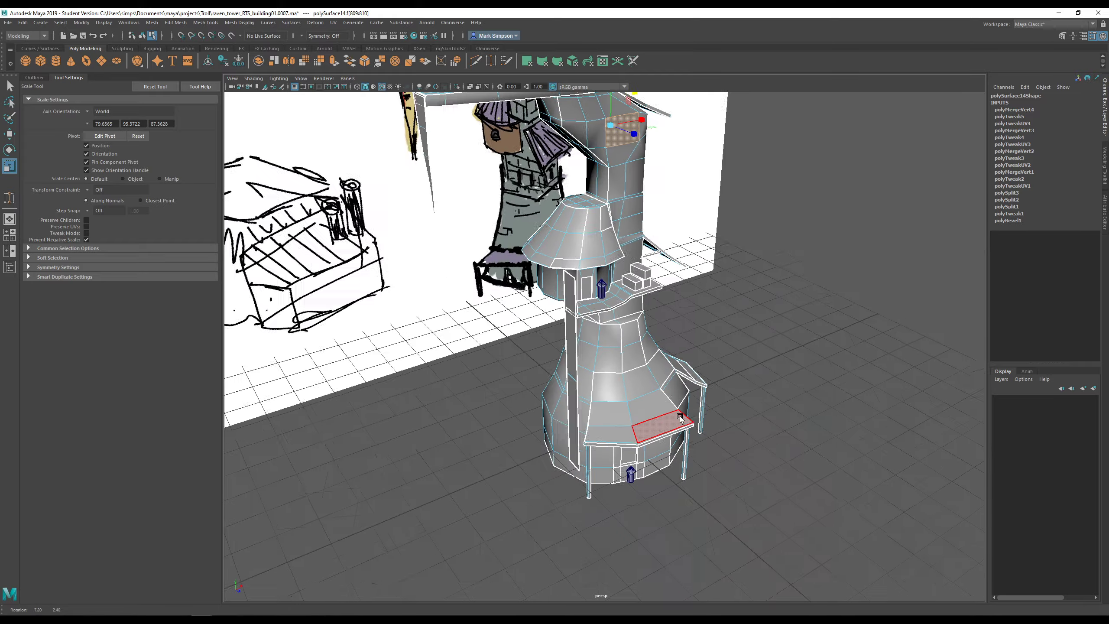
- Orbit and zoom around the tower down to a low side view of the support beam
{"action": "middle_click_drag", "start_coordinate": [668, 458], "coordinate": [670, 418], "text": "alt"}
{"action": "scroll", "coordinate": [670, 419], "scroll_direction": "up", "scroll_amount": 3}
{"action": "scroll", "coordinate": [670, 418], "scroll_direction": "up", "scroll_amount": 2}
{"action": "mouse_move", "coordinate": [670, 419]}
{"action": "left_mouse_down", "text": "alt"}
{"action": "mouse_move", "coordinate": [703, 385]}
{"action": "mouse_move", "coordinate": [619, 416]}
{"action": "mouse_move", "coordinate": [573, 411]}
{"action": "mouse_move", "coordinate": [616, 413]}
{"action": "left_mouse_up", "text": "alt"}
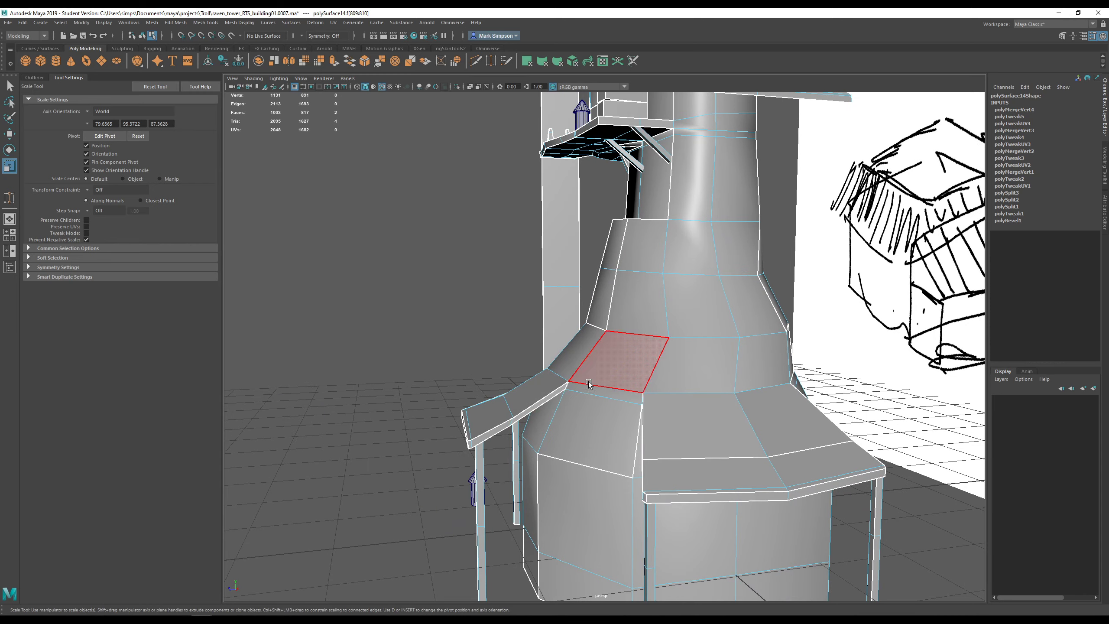
{"action": "left_click_drag", "start_coordinate": [690, 413], "coordinate": [822, 400], "text": "alt"}
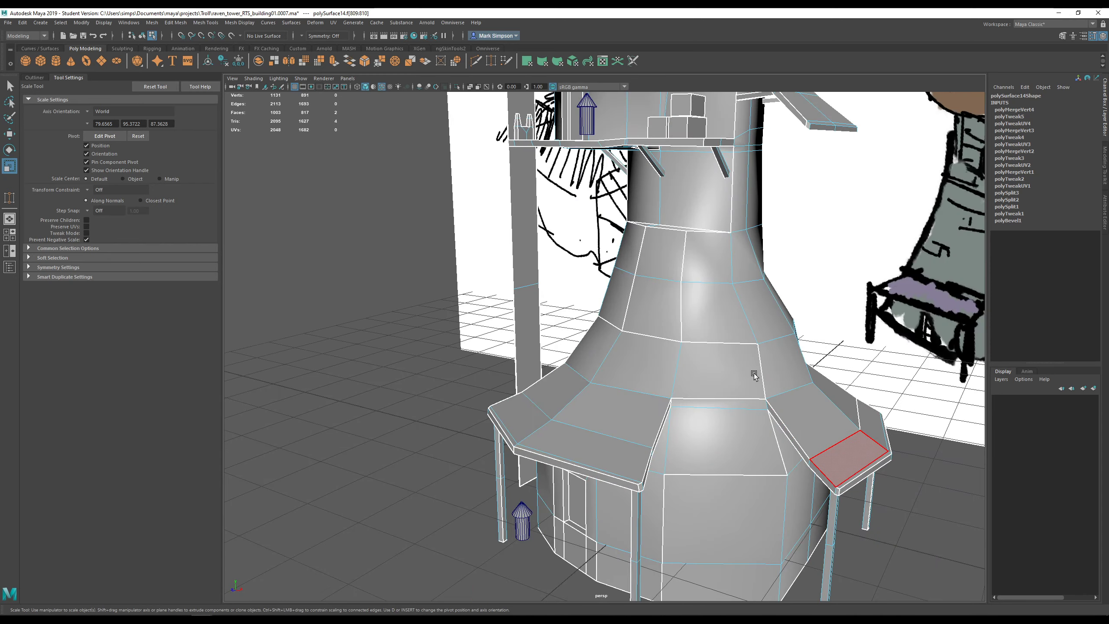
{"action": "scroll", "coordinate": [754, 374], "scroll_direction": "down", "scroll_amount": 2}
{"action": "middle_click_drag", "start_coordinate": [754, 374], "coordinate": [739, 457], "text": "alt"}
{"action": "left_click_drag", "start_coordinate": [739, 367], "coordinate": [735, 415], "text": "alt"}
{"action": "scroll", "coordinate": [734, 345], "scroll_direction": "up", "scroll_amount": 5}
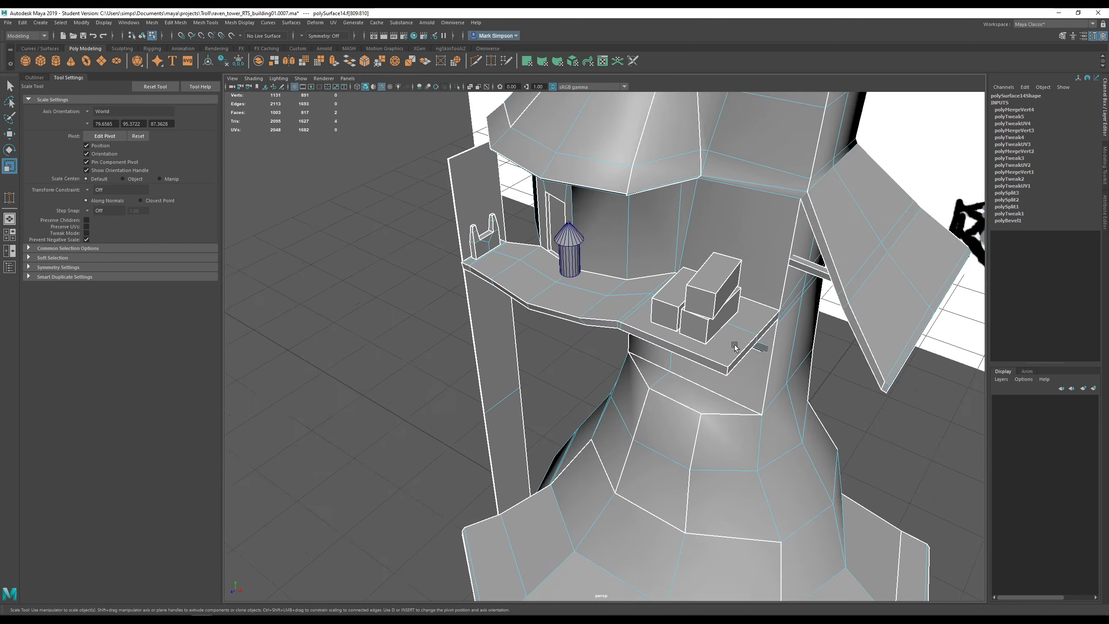
{"action": "scroll", "coordinate": [734, 345], "scroll_direction": "up", "scroll_amount": 1}
{"action": "middle_click_drag", "start_coordinate": [734, 346], "coordinate": [631, 409], "text": "alt"}
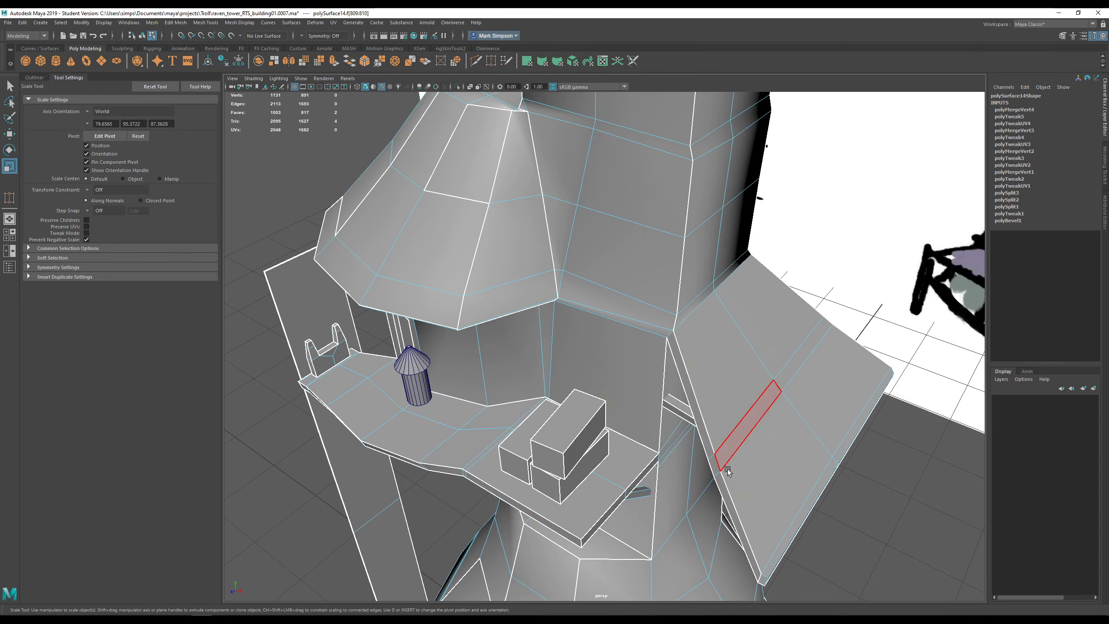
{"action": "scroll", "coordinate": [728, 471], "scroll_direction": "down", "scroll_amount": 4}
{"action": "left_click_drag", "start_coordinate": [728, 472], "coordinate": [460, 321], "text": "alt"}
- Select the side support beam and move it up to sit just below the awning
{"action": "left_click", "coordinate": [460, 321]}
{"action": "key", "text": "w"}
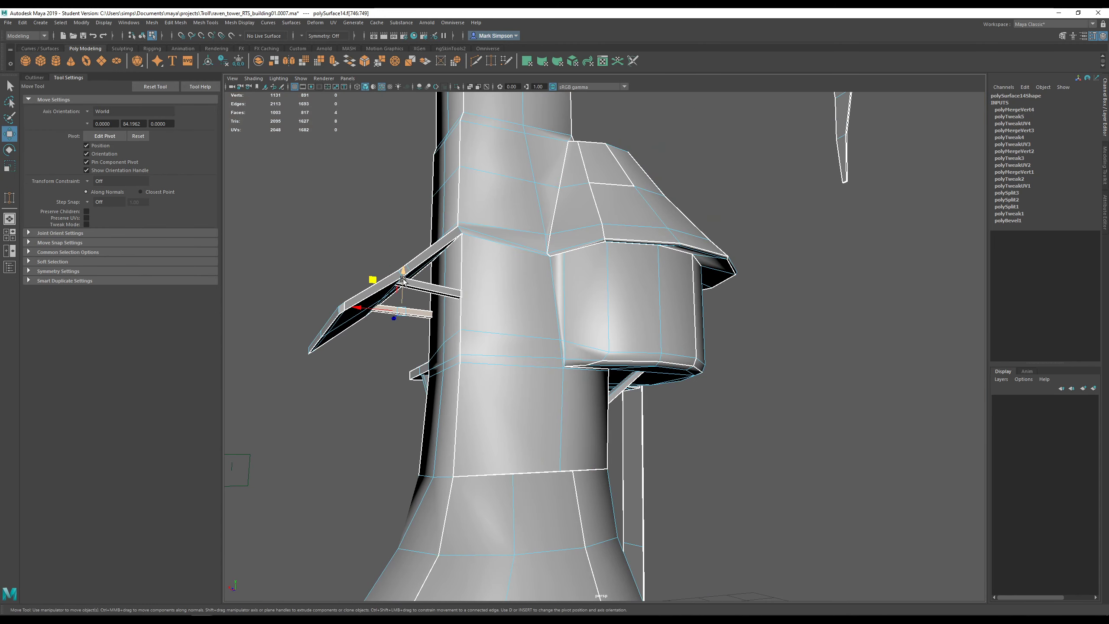
{"action": "left_click_drag", "start_coordinate": [402, 282], "coordinate": [547, 376]}
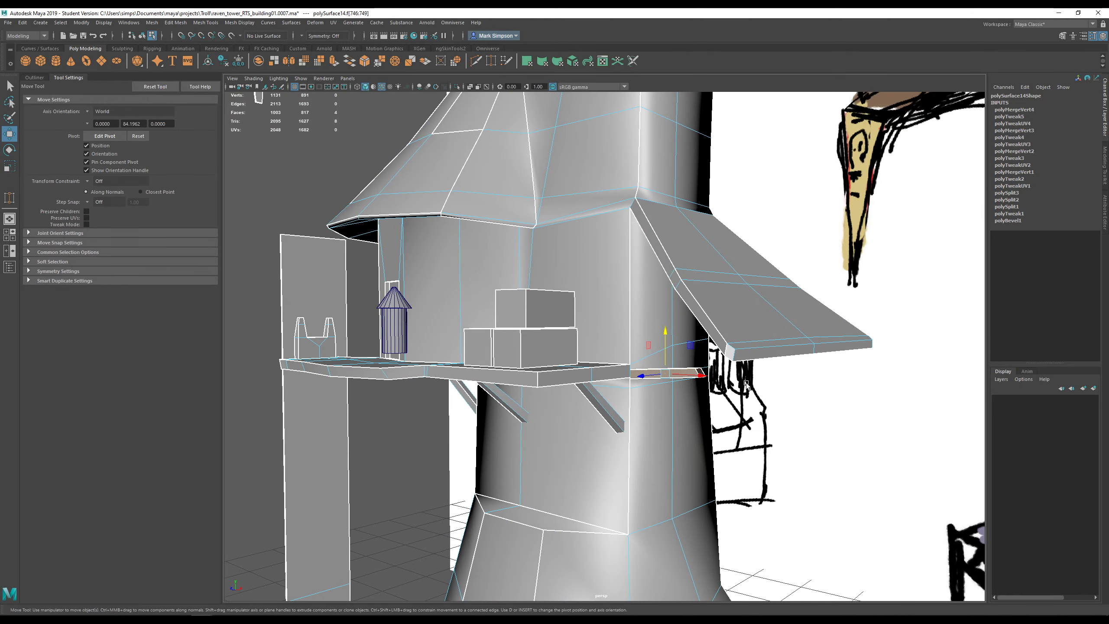
{"action": "left_click_drag", "start_coordinate": [665, 335], "coordinate": [664, 253]}
- Switch to Object Mode and select the cone-capped post pCylinder4 by the ramp
{"action": "left_click_drag", "start_coordinate": [671, 422], "coordinate": [615, 430], "text": "alt"}
{"action": "scroll", "coordinate": [690, 434], "scroll_direction": "down", "scroll_amount": 4}
{"action": "left_click_drag", "start_coordinate": [617, 272], "coordinate": [518, 252], "text": "alt"}
{"action": "scroll", "coordinate": [518, 252], "scroll_direction": "up", "scroll_amount": 6}
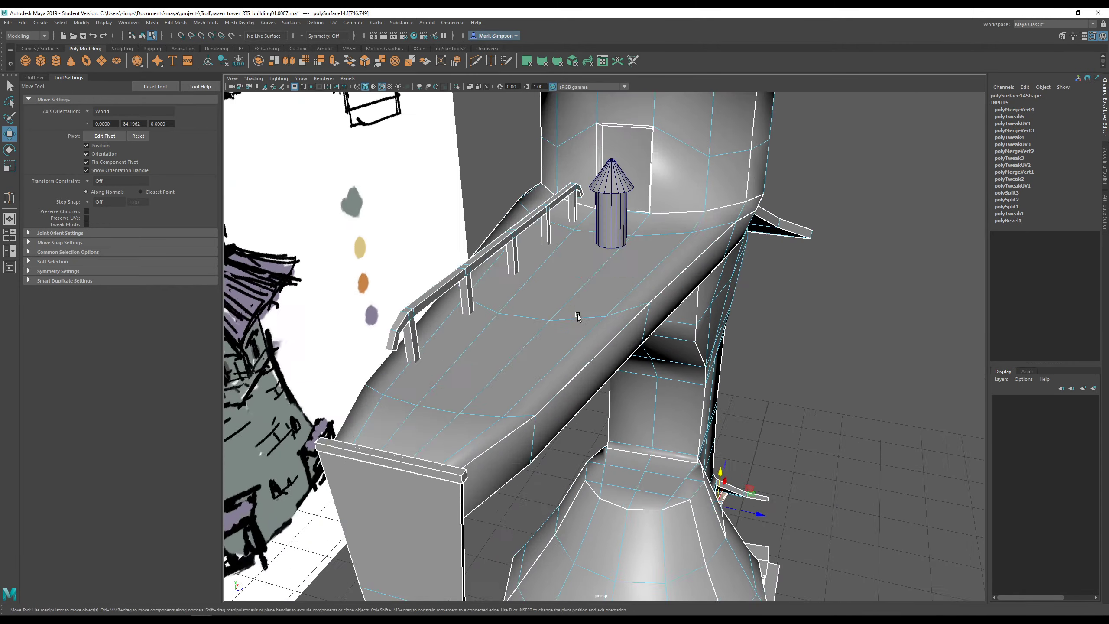
{"action": "right_click_drag", "start_coordinate": [613, 127], "coordinate": [646, 120]}
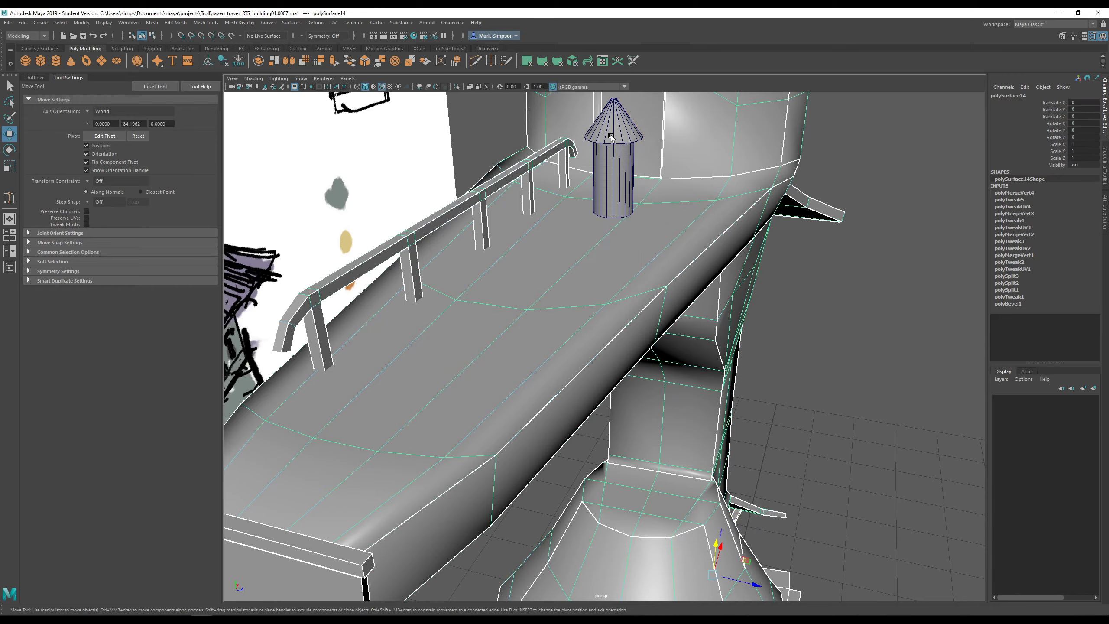
{"action": "left_click", "coordinate": [611, 135]}
{"action": "scroll", "coordinate": [610, 135], "scroll_direction": "down", "scroll_amount": 8}
{"action": "left_click_drag", "start_coordinate": [642, 284], "coordinate": [725, 222], "text": "alt"}
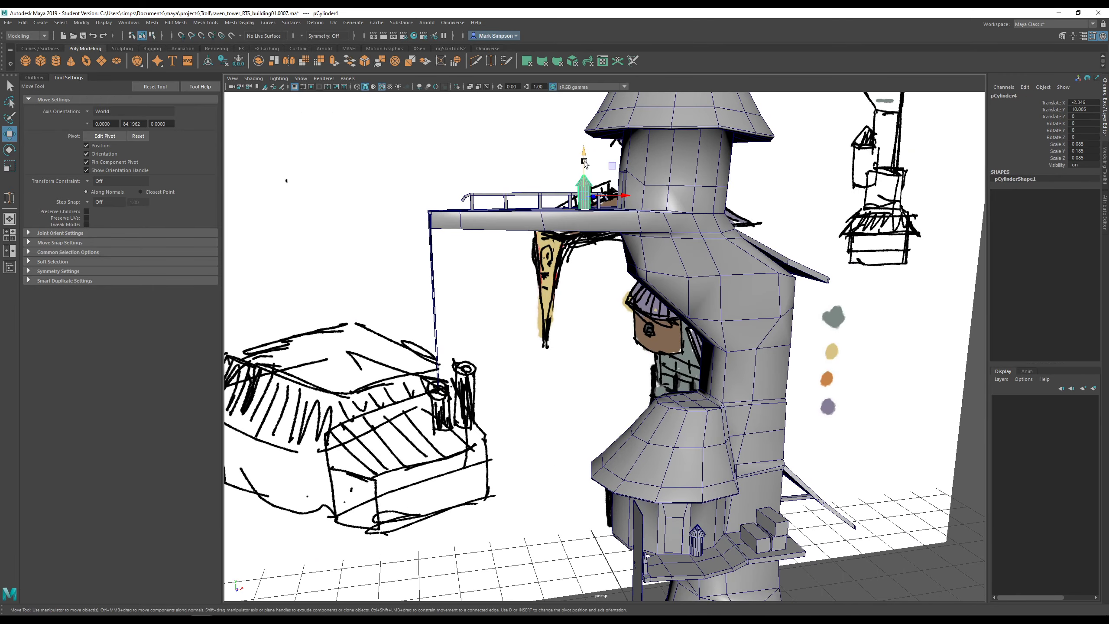
- Duplicate the cone-capped post and nudge the copy to X -2.35, Y 4.996 beside the middle room
{"action": "mouse_move", "coordinate": [611, 165]}
{"action": "left_mouse_down", "text": "shift"}
{"action": "mouse_move", "coordinate": [633, 415]}
{"action": "mouse_move", "coordinate": [710, 513]}
{"action": "left_mouse_up", "text": "shift"}
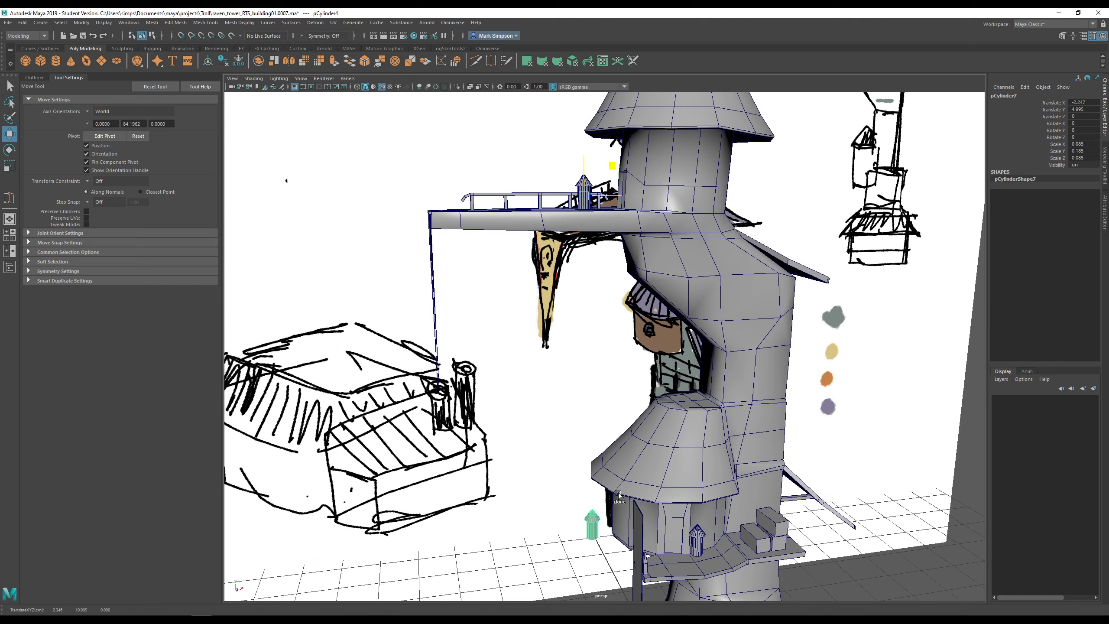
{"action": "left_click_drag", "start_coordinate": [618, 496], "coordinate": [713, 500], "text": "shift"}
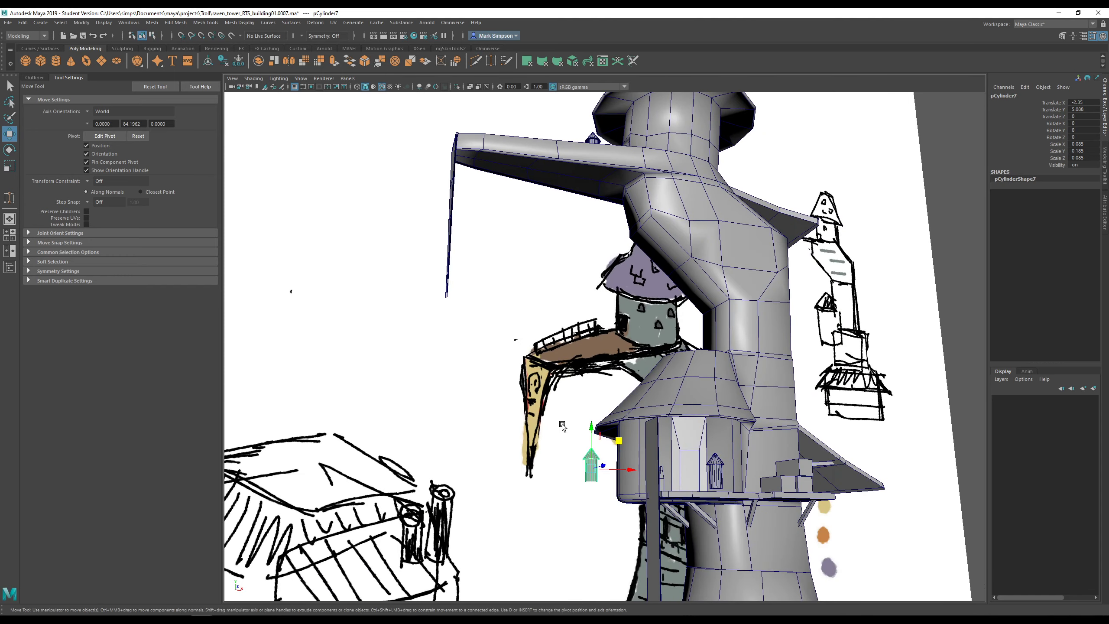
{"action": "mouse_move", "coordinate": [589, 430]}
{"action": "left_mouse_down"}
{"action": "mouse_move", "coordinate": [658, 404]}
{"action": "mouse_move", "coordinate": [598, 327]}
{"action": "left_mouse_up"}
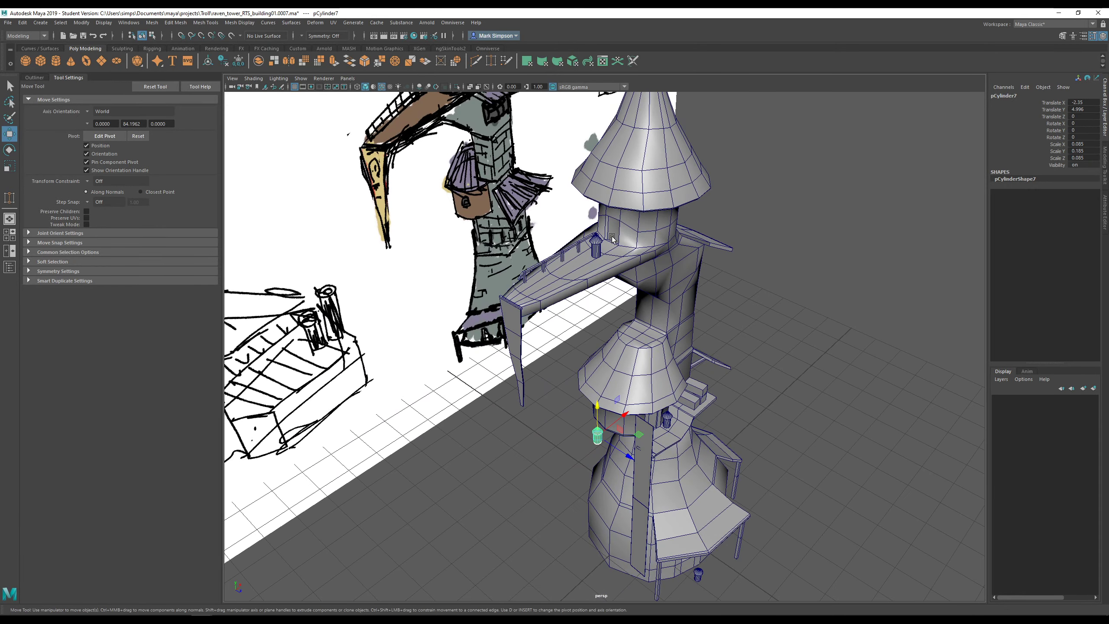
{"action": "left_click_drag", "start_coordinate": [659, 433], "coordinate": [631, 371], "text": "alt"}
{"action": "left_click_drag", "start_coordinate": [631, 459], "coordinate": [628, 426], "text": "alt"}
{"action": "scroll", "coordinate": [627, 474], "scroll_direction": "up", "scroll_amount": 4}
{"action": "middle_click_drag", "start_coordinate": [627, 475], "coordinate": [616, 376], "text": "alt"}
{"action": "scroll", "coordinate": [616, 375], "scroll_direction": "up", "scroll_amount": 5}
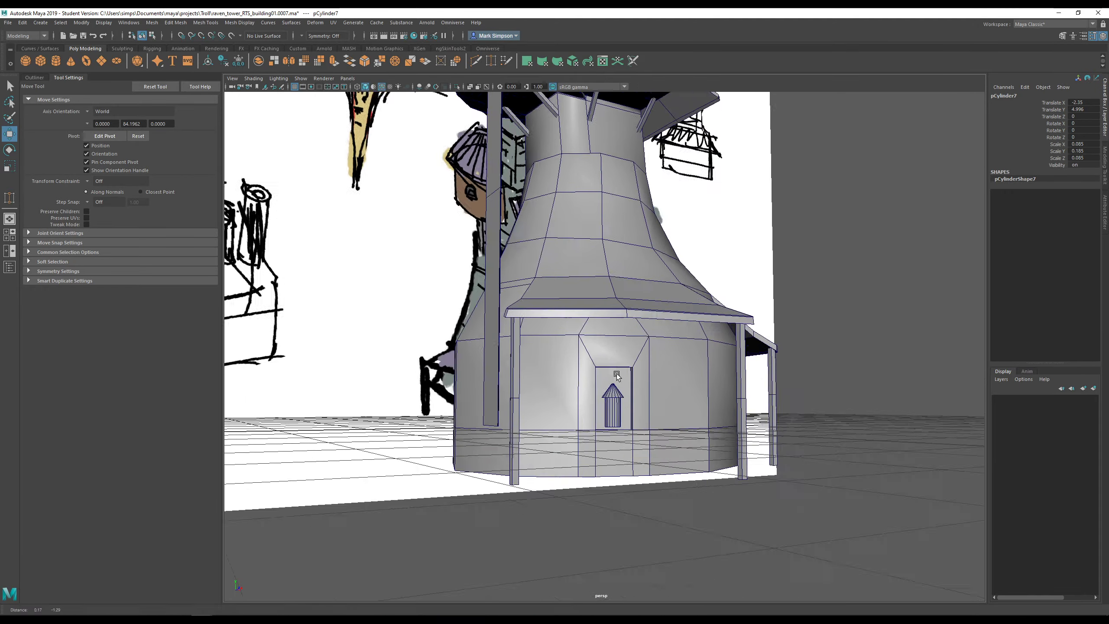
{"action": "left_click_drag", "start_coordinate": [610, 400], "coordinate": [584, 402], "text": "alt"}
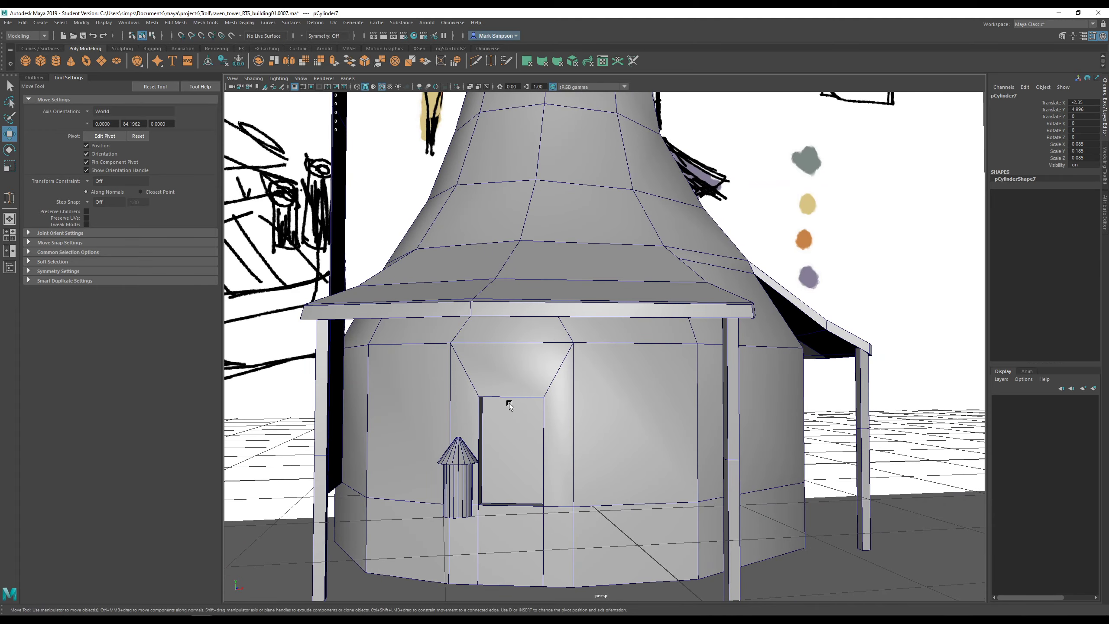
{"action": "left_click_drag", "start_coordinate": [510, 403], "coordinate": [507, 393], "text": "alt"}
{"action": "left_click", "coordinate": [518, 356]}
{"action": "right_click_drag", "start_coordinate": [518, 356], "coordinate": [526, 359]}
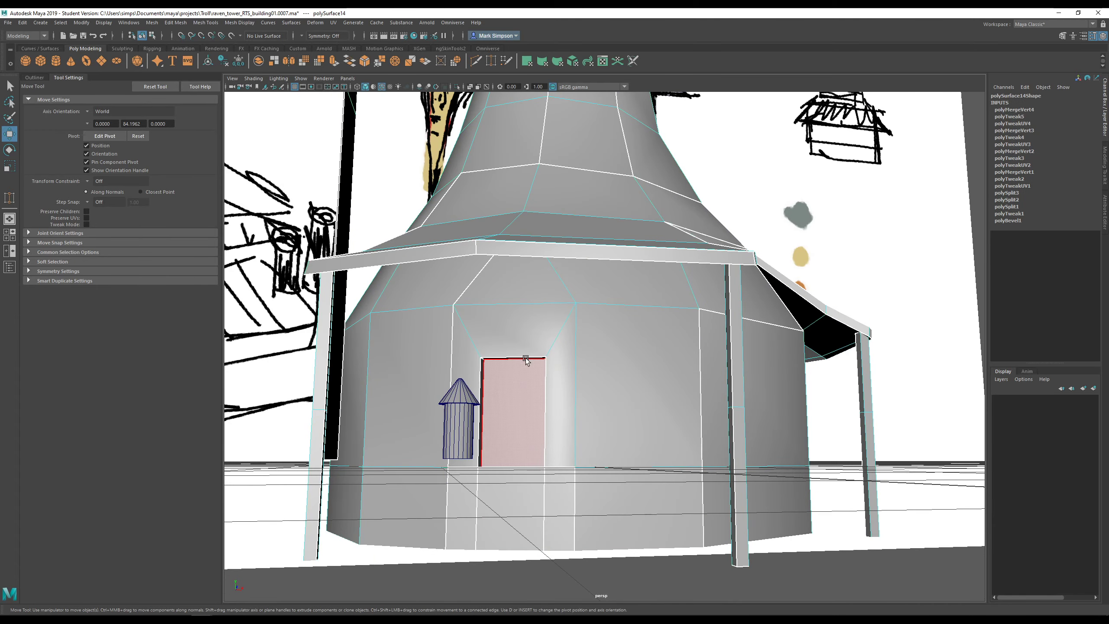
{"action": "left_click", "coordinate": [521, 358]}
{"action": "scroll", "coordinate": [533, 392], "scroll_direction": "down", "scroll_amount": 4}
{"action": "left_click_drag", "start_coordinate": [535, 394], "coordinate": [639, 439], "text": "alt"}
{"action": "scroll", "coordinate": [470, 537], "scroll_direction": "down", "scroll_amount": 5}
{"action": "scroll", "coordinate": [592, 481], "scroll_direction": "up", "scroll_amount": 4}
{"action": "scroll", "coordinate": [639, 438], "scroll_direction": "down", "scroll_amount": 3}
{"action": "middle_click_drag", "start_coordinate": [611, 371], "coordinate": [614, 434], "text": "alt"}
{"action": "mouse_move", "coordinate": [615, 433]}
{"action": "left_mouse_down", "text": "alt"}
{"action": "mouse_move", "coordinate": [588, 368]}
{"action": "mouse_move", "coordinate": [652, 331]}
{"action": "mouse_move", "coordinate": [641, 389]}
{"action": "mouse_move", "coordinate": [653, 392]}
{"action": "mouse_move", "coordinate": [648, 423]}
{"action": "mouse_move", "coordinate": [609, 362]}
{"action": "mouse_move", "coordinate": [587, 356]}
{"action": "mouse_move", "coordinate": [619, 417]}
{"action": "mouse_move", "coordinate": [655, 432]}
{"action": "mouse_move", "coordinate": [682, 404]}
{"action": "left_mouse_up", "text": "alt"}
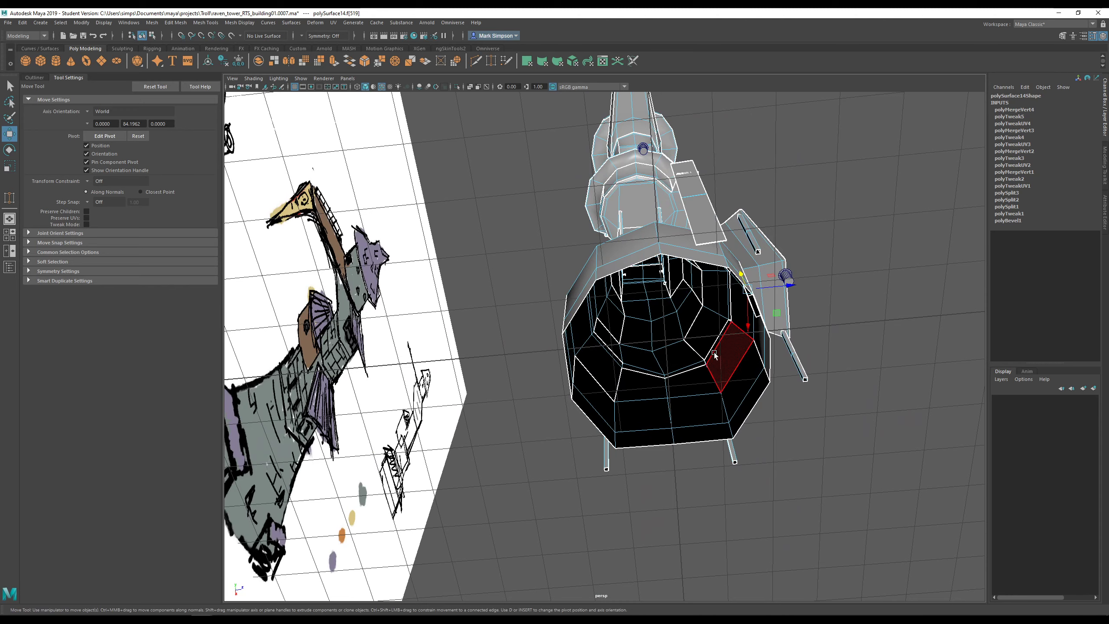
{"action": "right_click_drag", "start_coordinate": [705, 372], "coordinate": [832, 436], "text": "alt"}
{"action": "left_click_drag", "start_coordinate": [834, 440], "coordinate": [845, 470], "text": "alt"}
{"action": "middle_click_drag", "start_coordinate": [845, 470], "coordinate": [743, 427], "text": "alt"}
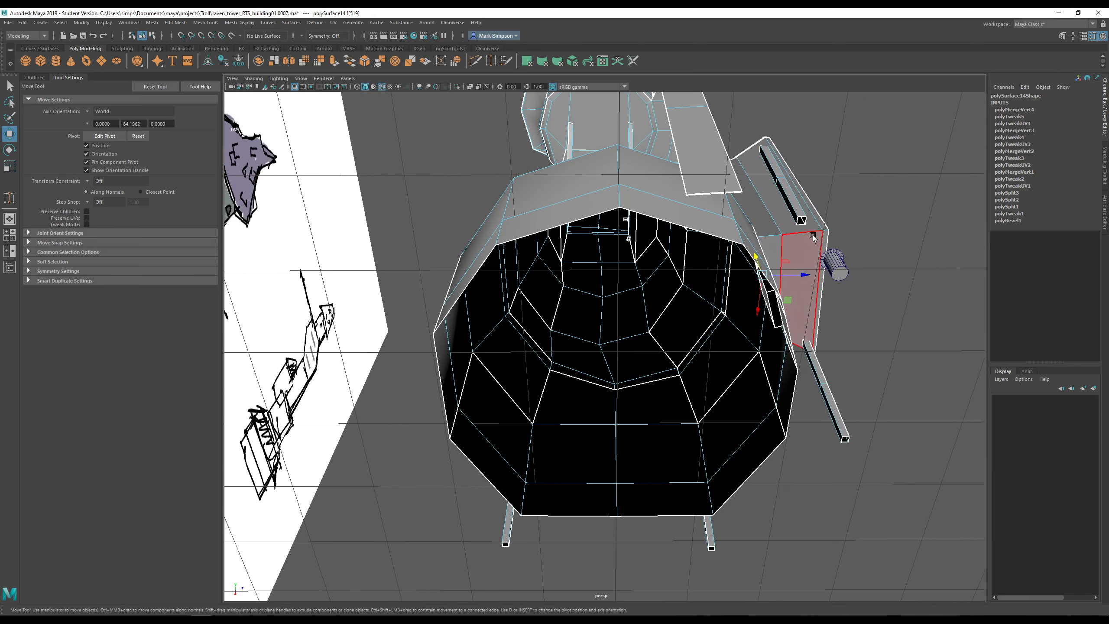
{"action": "left_click", "coordinate": [788, 199]}
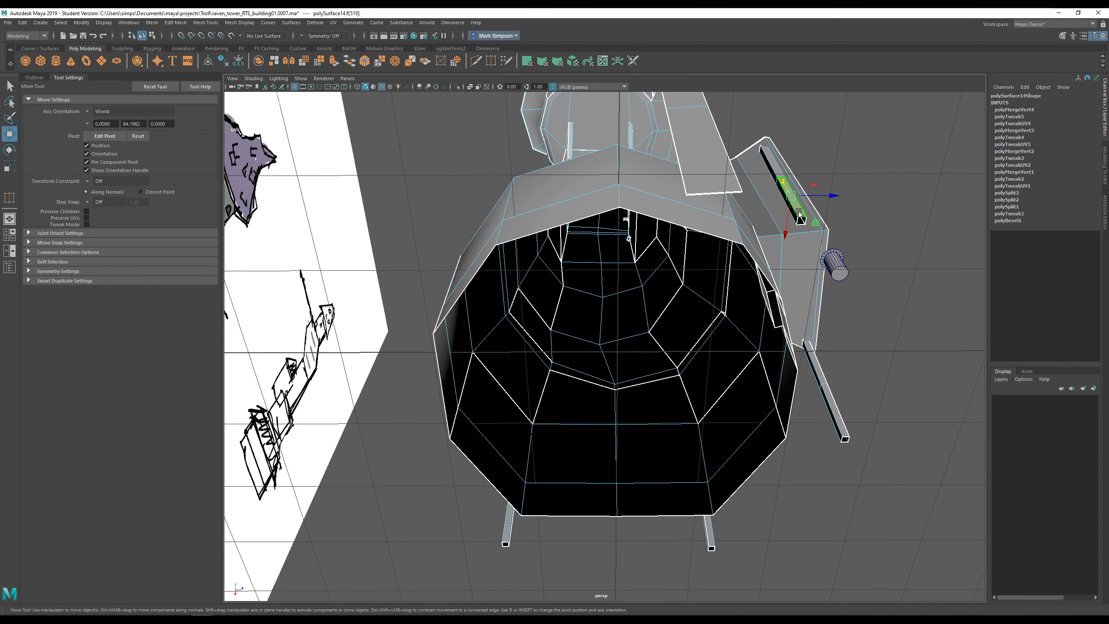
{"action": "left_click", "coordinate": [843, 427]}
{"action": "left_click", "coordinate": [709, 545]}
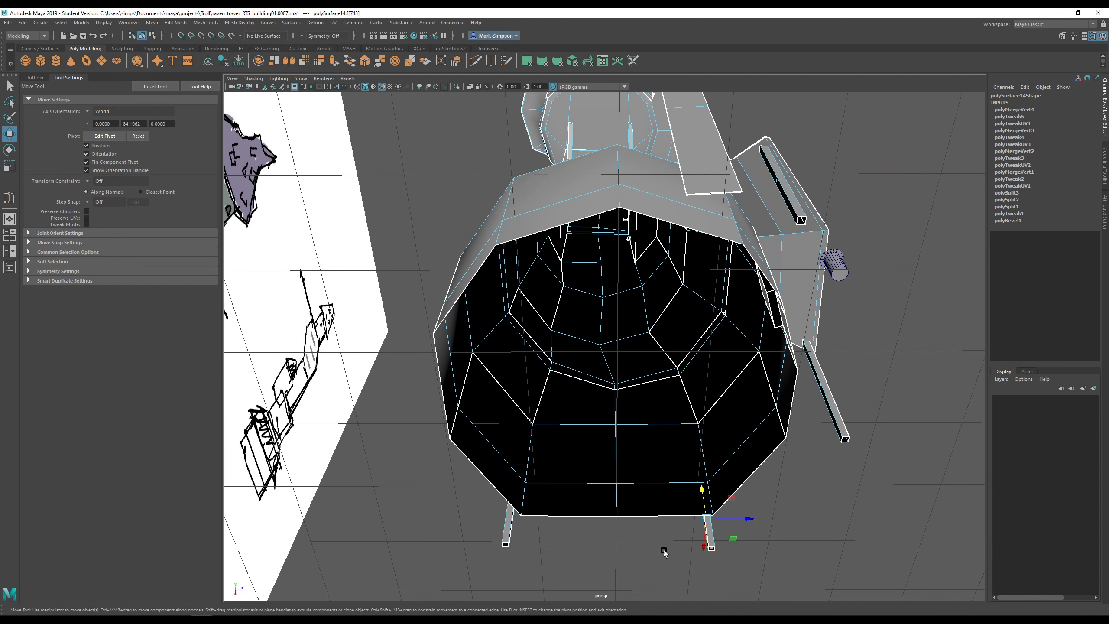
{"action": "left_click_drag", "start_coordinate": [551, 494], "coordinate": [589, 496], "text": "alt"}
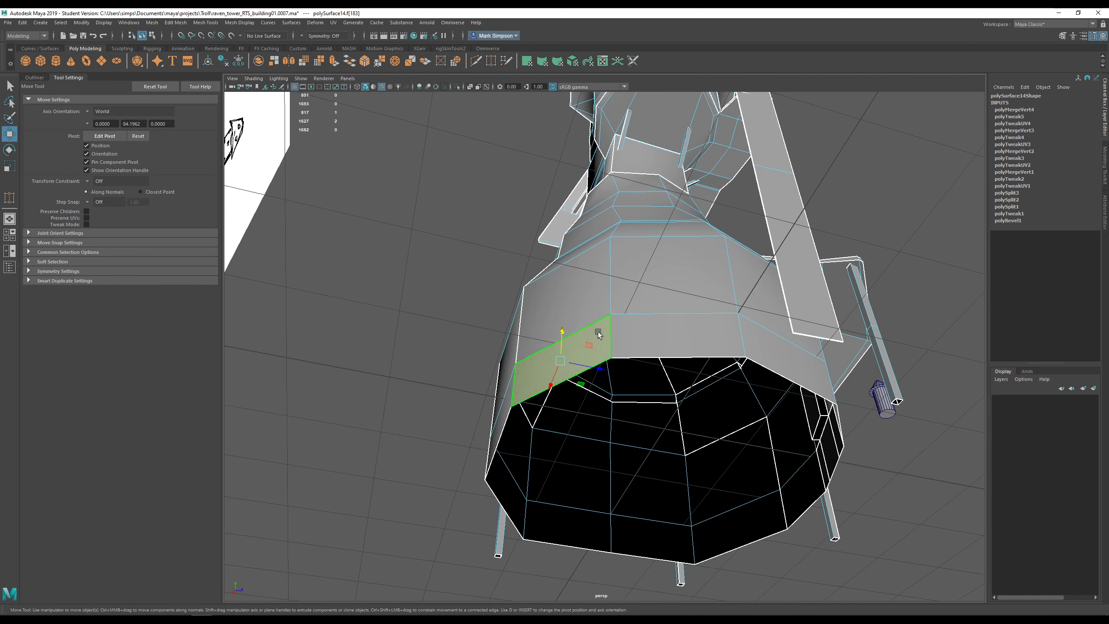
{"action": "left_click", "coordinate": [563, 358]}
{"action": "left_click_drag", "start_coordinate": [717, 458], "coordinate": [684, 393], "text": "alt"}
{"action": "scroll", "coordinate": [664, 341], "scroll_direction": "up", "scroll_amount": 2}
{"action": "middle_click_drag", "start_coordinate": [653, 318], "coordinate": [646, 408], "text": "alt"}
{"action": "left_click_drag", "start_coordinate": [646, 408], "coordinate": [616, 386], "text": "alt"}
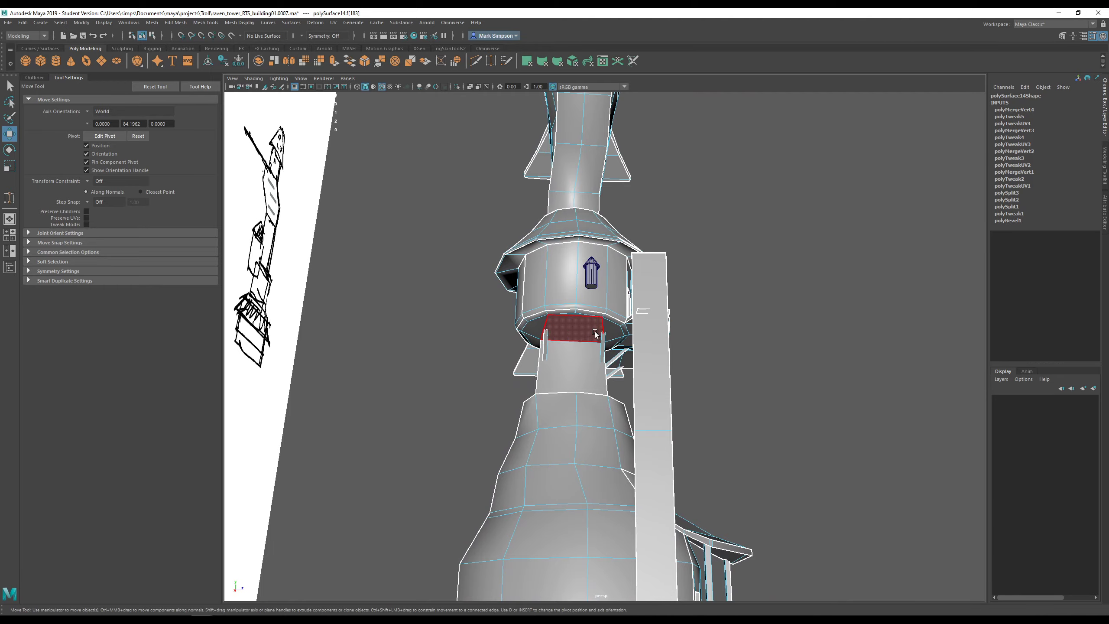
{"action": "left_click_drag", "start_coordinate": [537, 328], "coordinate": [402, 360], "text": "alt"}
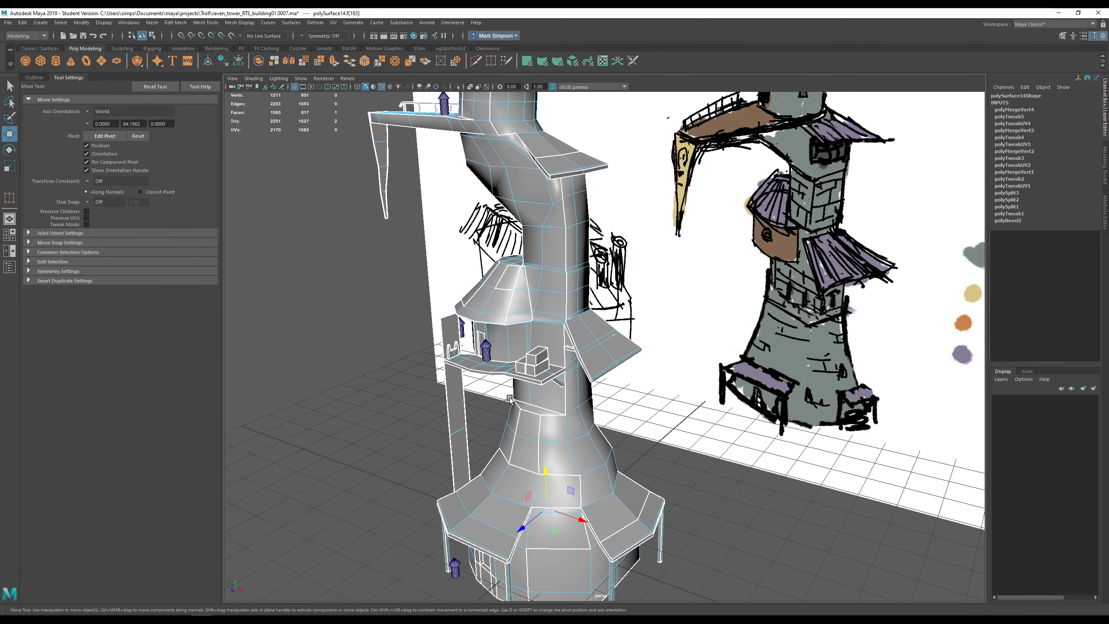
- Zoom out to frame the tower next to its concept sketch, then open the viewport's View menu
{"action": "left_click_drag", "start_coordinate": [509, 398], "coordinate": [644, 459], "text": "alt"}
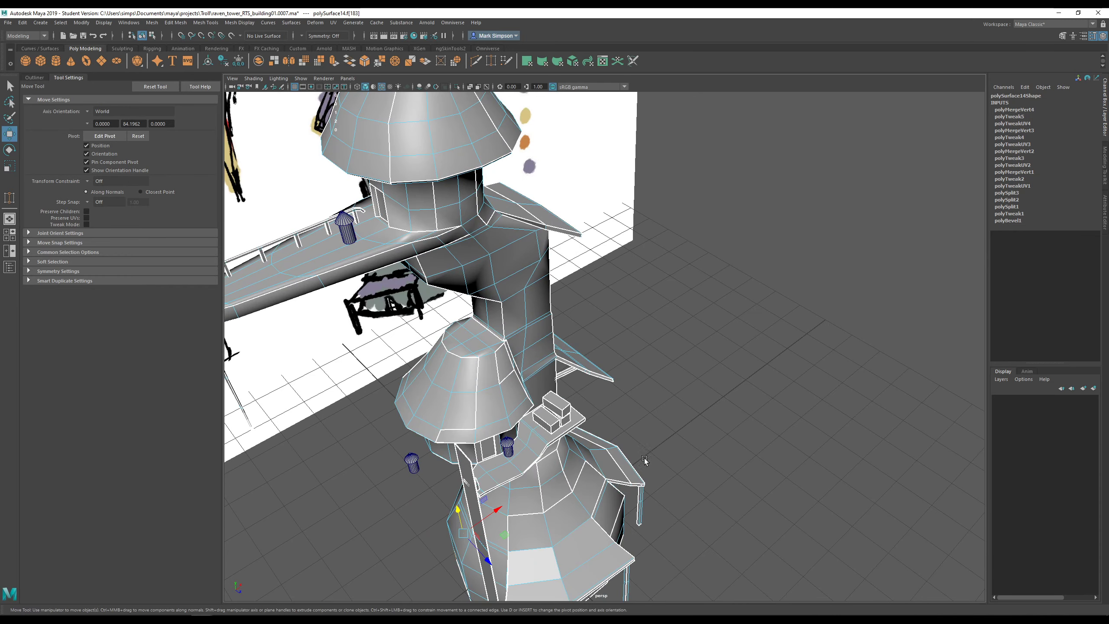
{"action": "scroll", "coordinate": [647, 463], "scroll_direction": "down", "scroll_amount": 6}
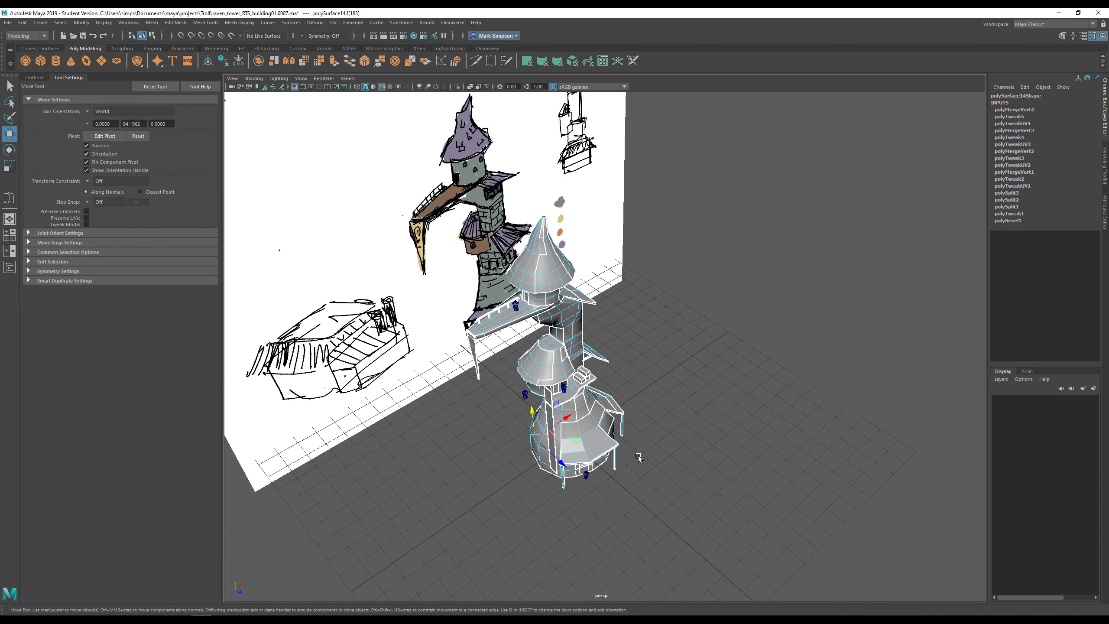
{"action": "mouse_move", "coordinate": [630, 467]}
{"action": "left_mouse_down", "text": "alt"}
{"action": "mouse_move", "coordinate": [697, 377]}
{"action": "mouse_move", "coordinate": [725, 302]}
{"action": "left_mouse_up", "text": "alt"}
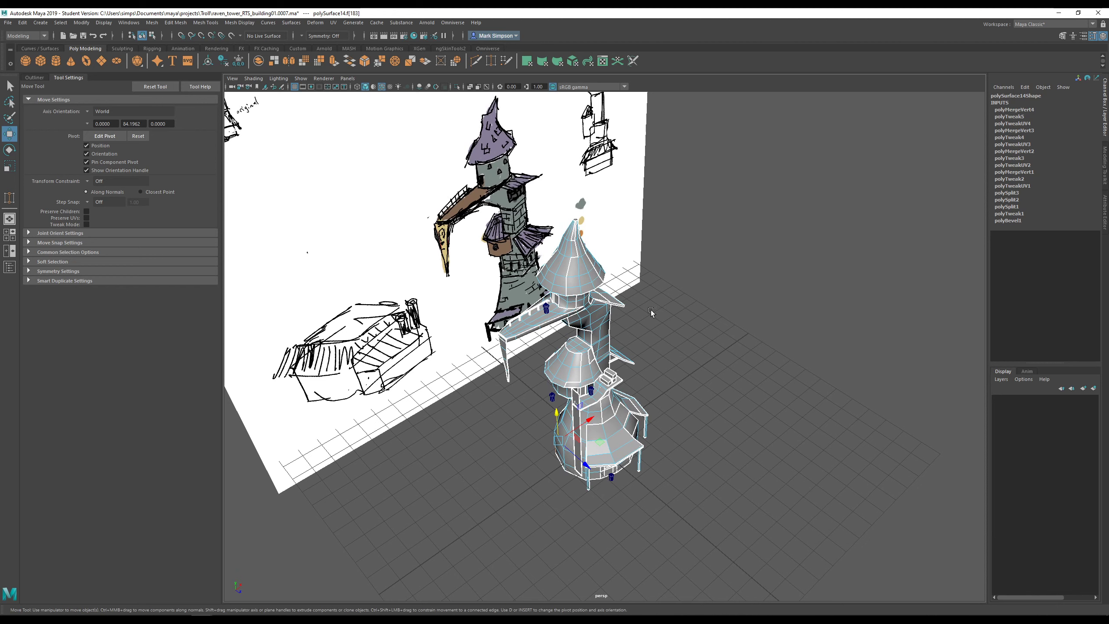
{"action": "left_click", "coordinate": [232, 79]}
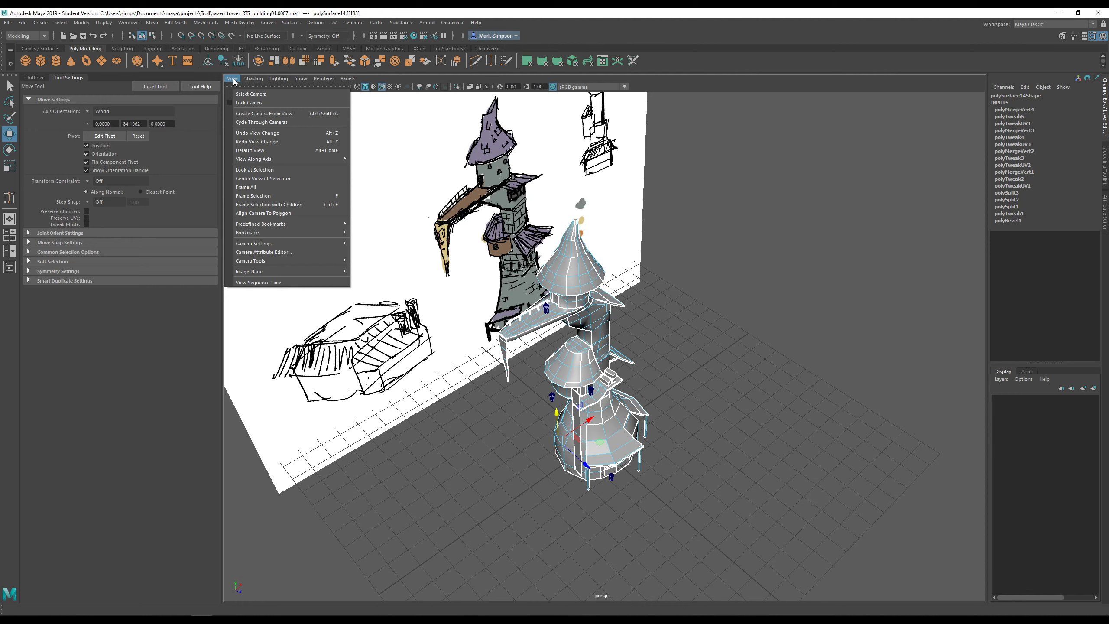
- Create a camera from the current view and switch to the four-panel layout
{"action": "left_click", "coordinate": [252, 114]}
{"action": "key", "text": "space"}
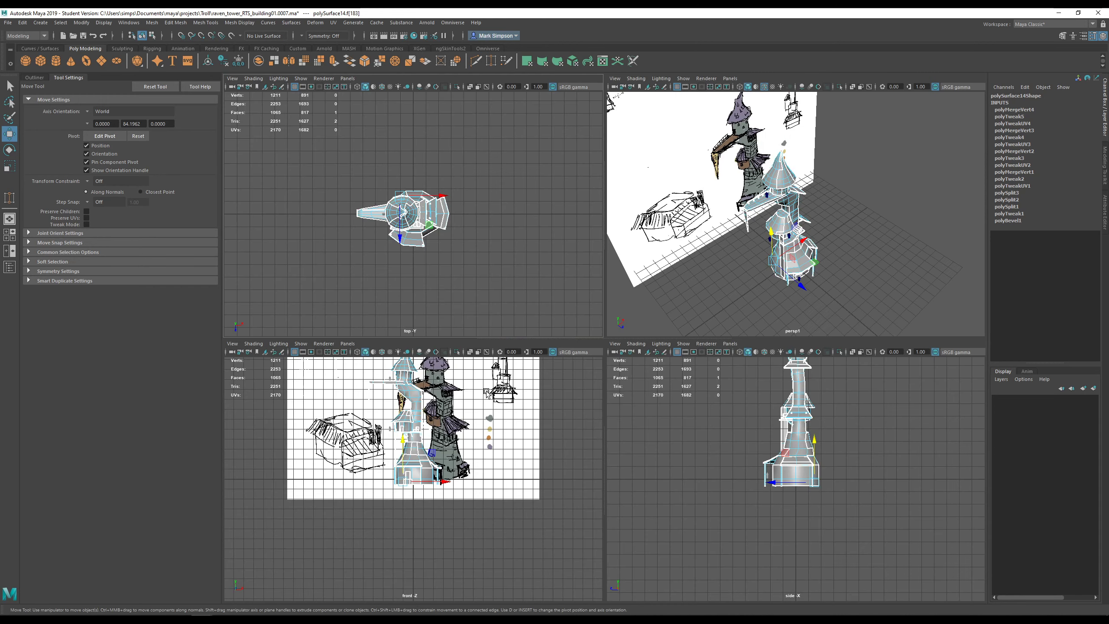
{"action": "middle_click_drag", "start_coordinate": [409, 421], "coordinate": [418, 482], "text": "alt"}
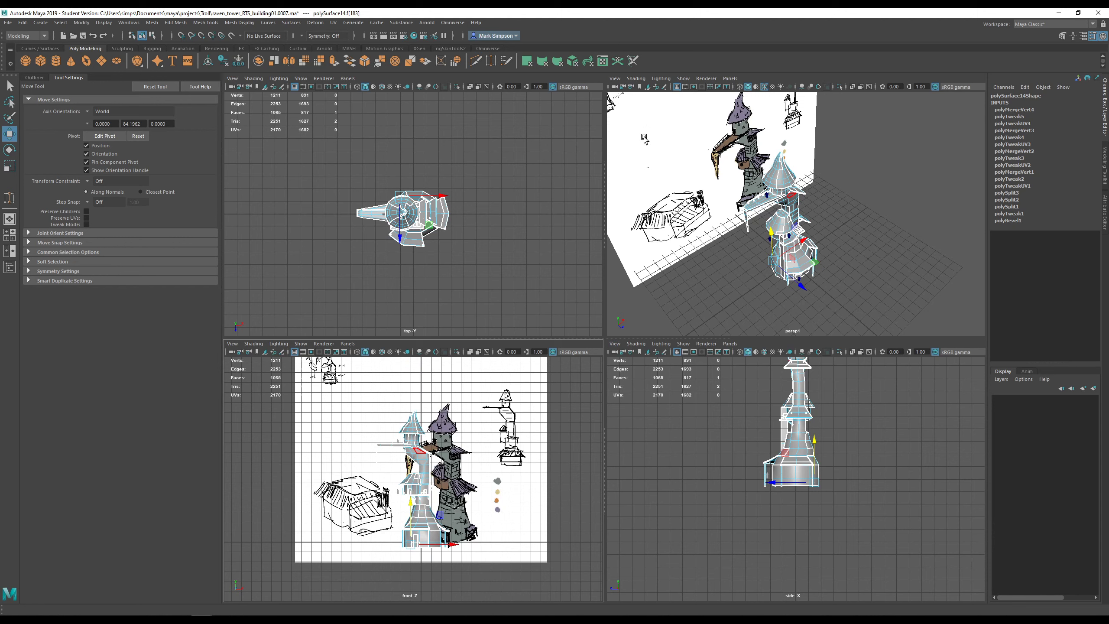
{"action": "left_click", "coordinate": [616, 79]}
{"action": "left_click", "coordinate": [615, 79]}
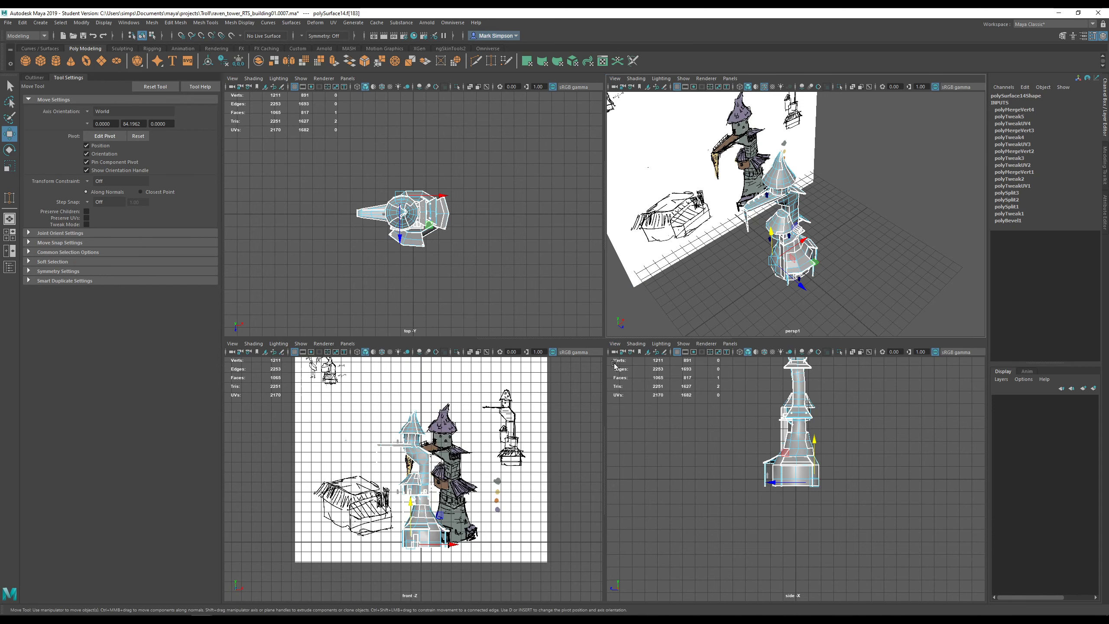
- Cycle the lower panel through top, front and a second perspective camera; set the upper panel to persp
{"action": "left_click", "coordinate": [614, 344]}
{"action": "left_click", "coordinate": [645, 387]}
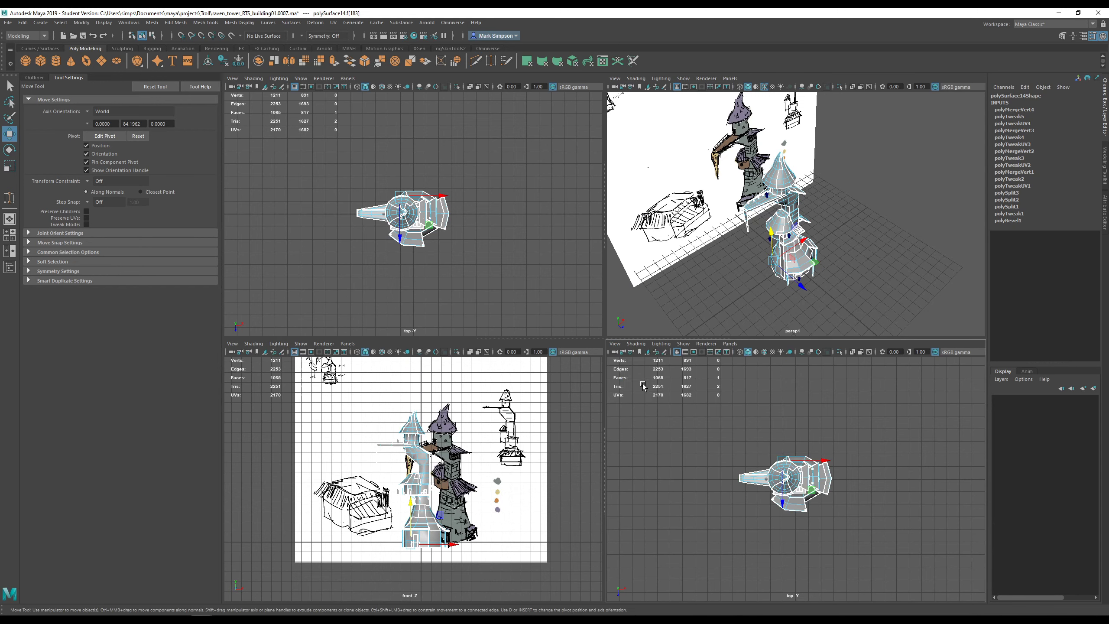
{"action": "left_click", "coordinate": [614, 343]}
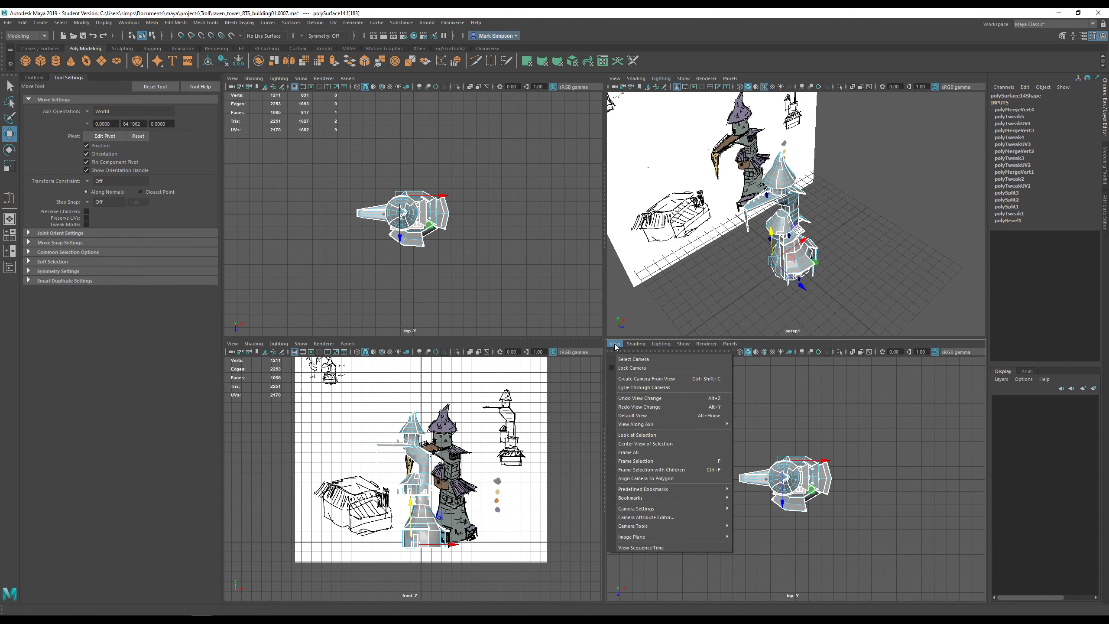
{"action": "left_click", "coordinate": [635, 387]}
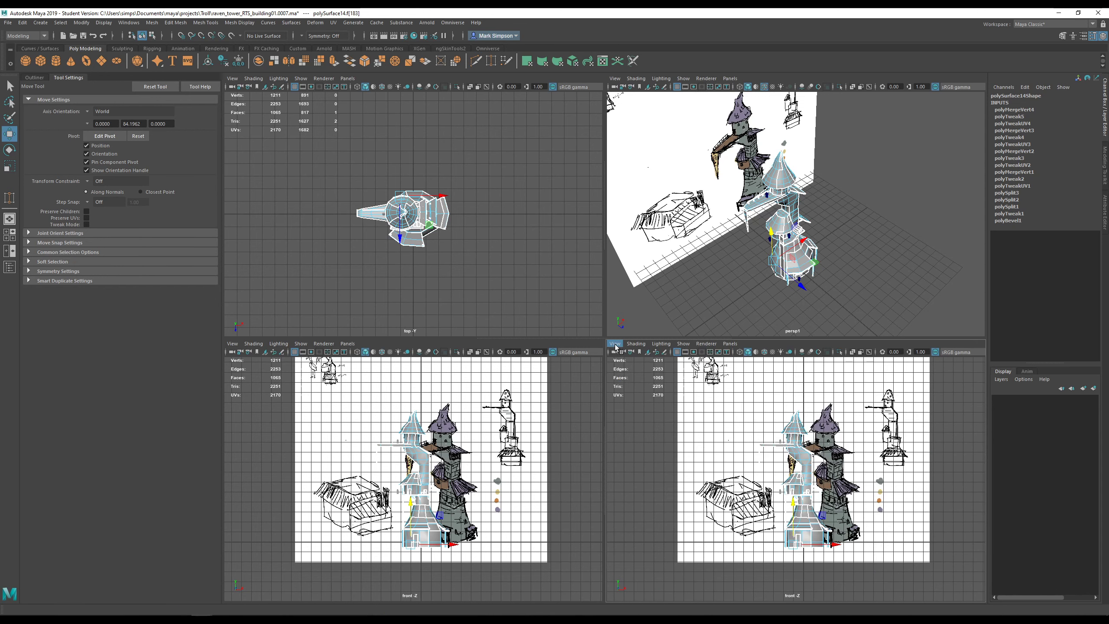
{"action": "left_click", "coordinate": [615, 344]}
{"action": "left_click", "coordinate": [638, 387]}
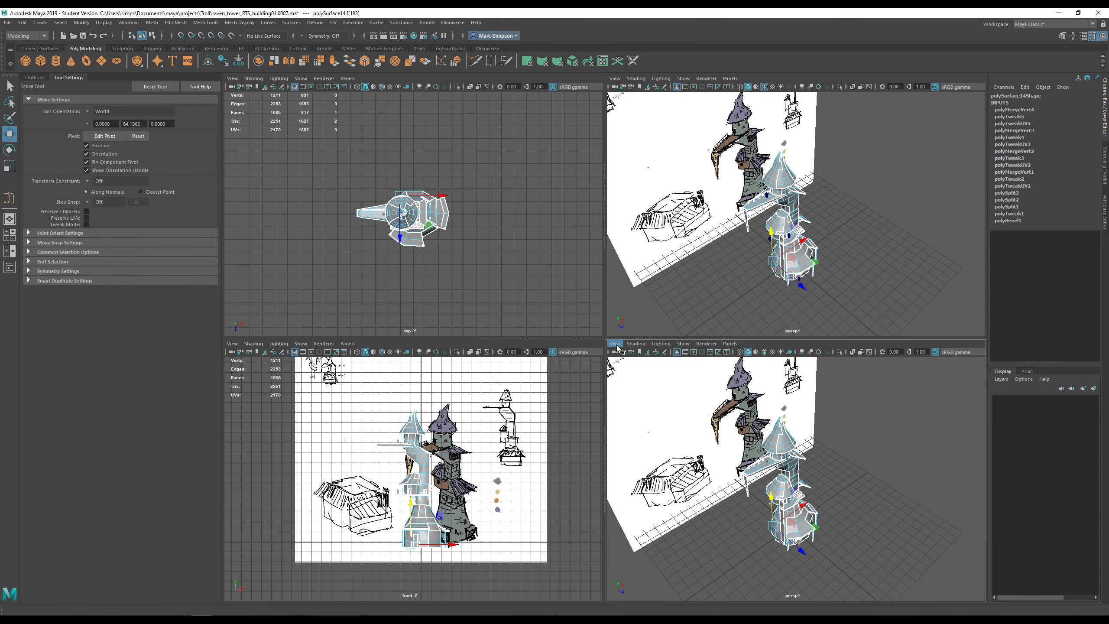
{"action": "left_click", "coordinate": [615, 343]}
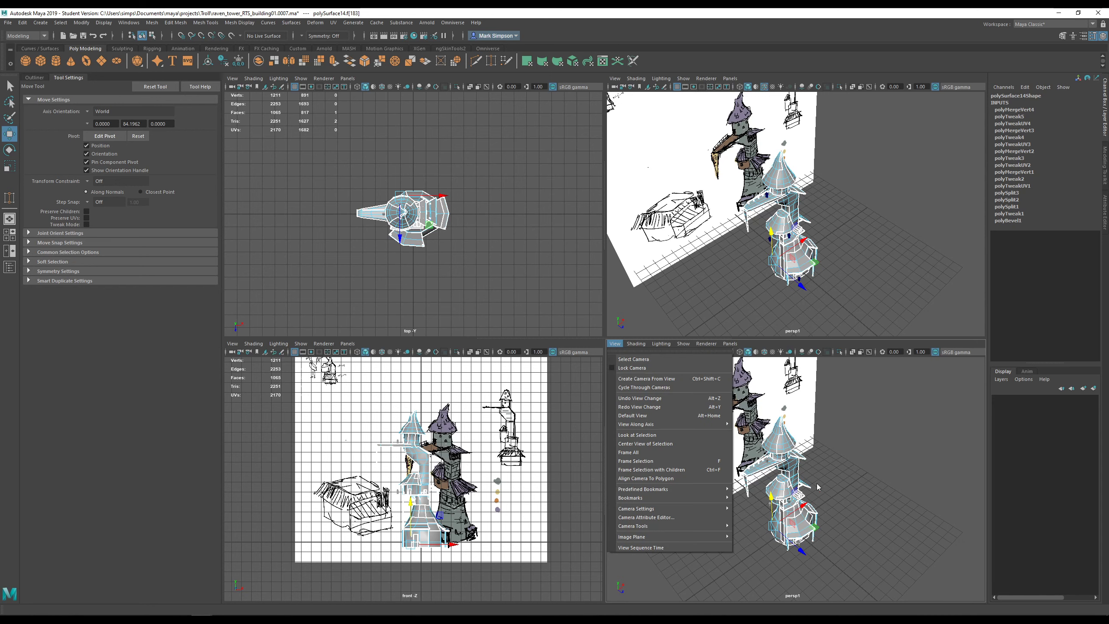
{"action": "left_click", "coordinate": [837, 490]}
{"action": "left_click", "coordinate": [613, 80]}
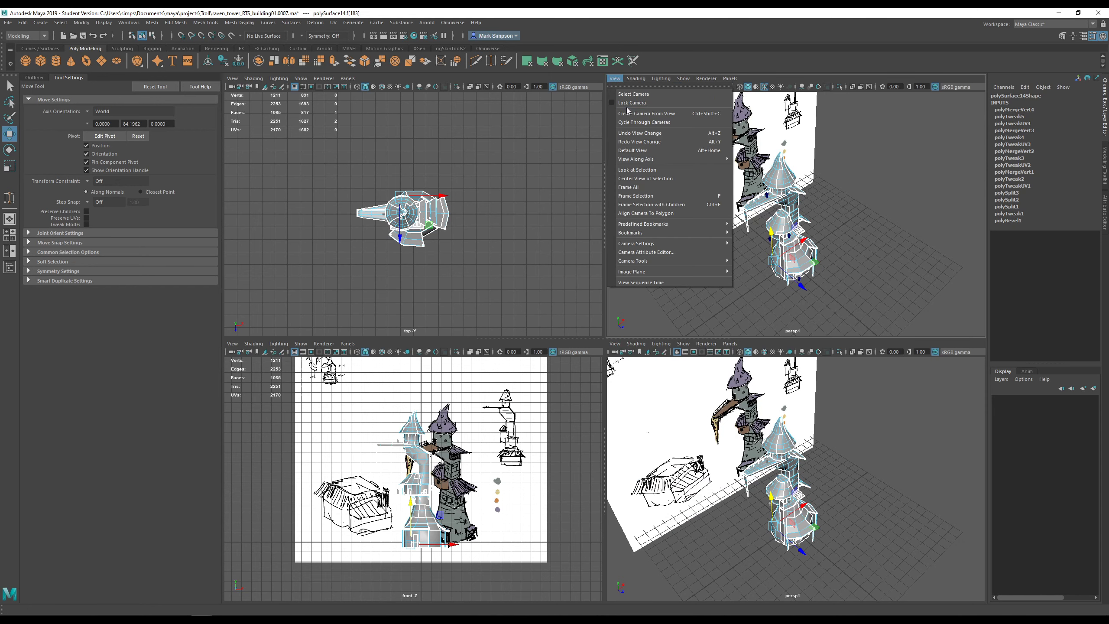
{"action": "left_click", "coordinate": [633, 122]}
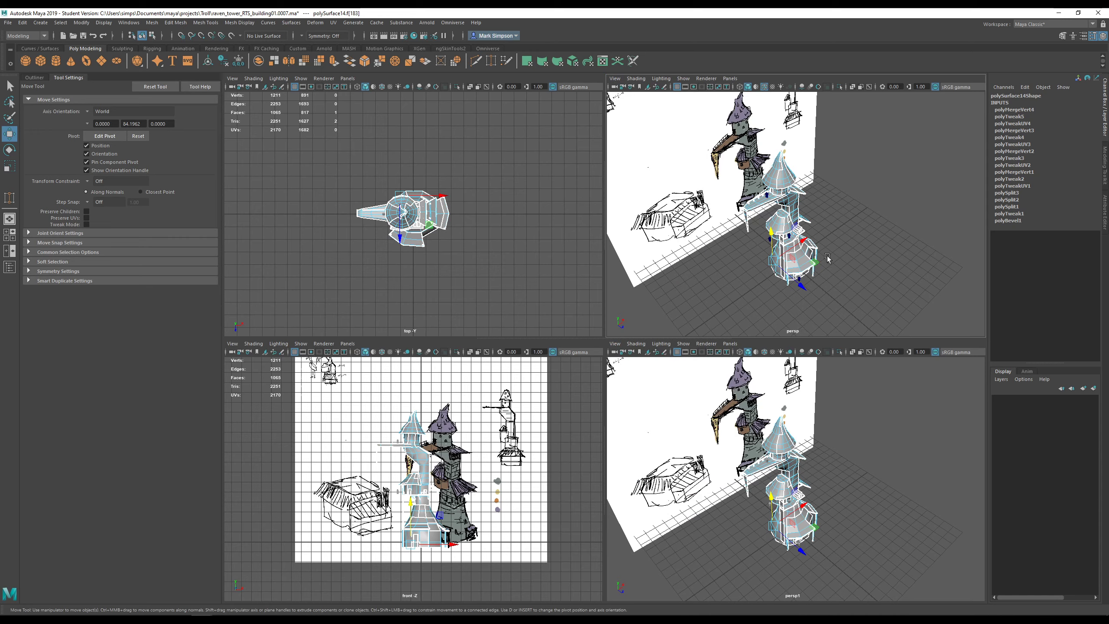
- Tumble in to the tower's middle section and switch to Face selection mode
{"action": "left_click_drag", "start_coordinate": [828, 257], "coordinate": [670, 223], "text": "alt"}
{"action": "scroll", "coordinate": [834, 221], "scroll_direction": "up", "scroll_amount": 7}
{"action": "left_click_drag", "start_coordinate": [834, 221], "coordinate": [789, 202], "text": "alt"}
{"action": "right_click_drag", "start_coordinate": [823, 168], "coordinate": [824, 191]}
{"action": "mouse_move", "coordinate": [824, 191]}
{"action": "left_mouse_down", "text": "alt"}
{"action": "mouse_move", "coordinate": [824, 149]}
{"action": "mouse_move", "coordinate": [834, 171]}
{"action": "left_mouse_up", "text": "alt"}
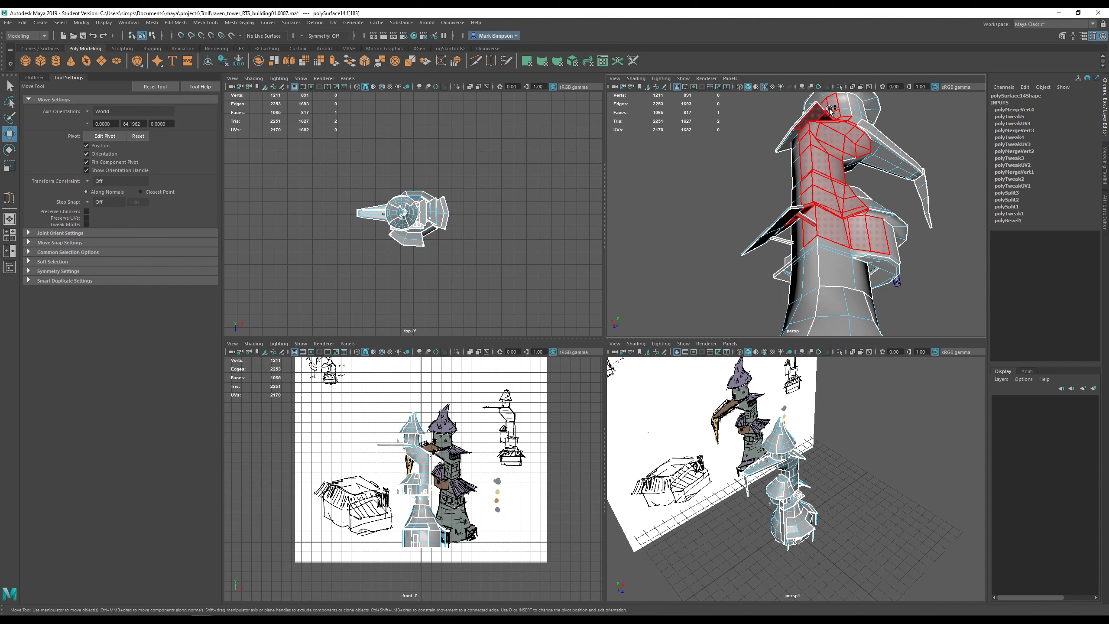
{"action": "left_click_drag", "start_coordinate": [842, 141], "coordinate": [796, 152]}
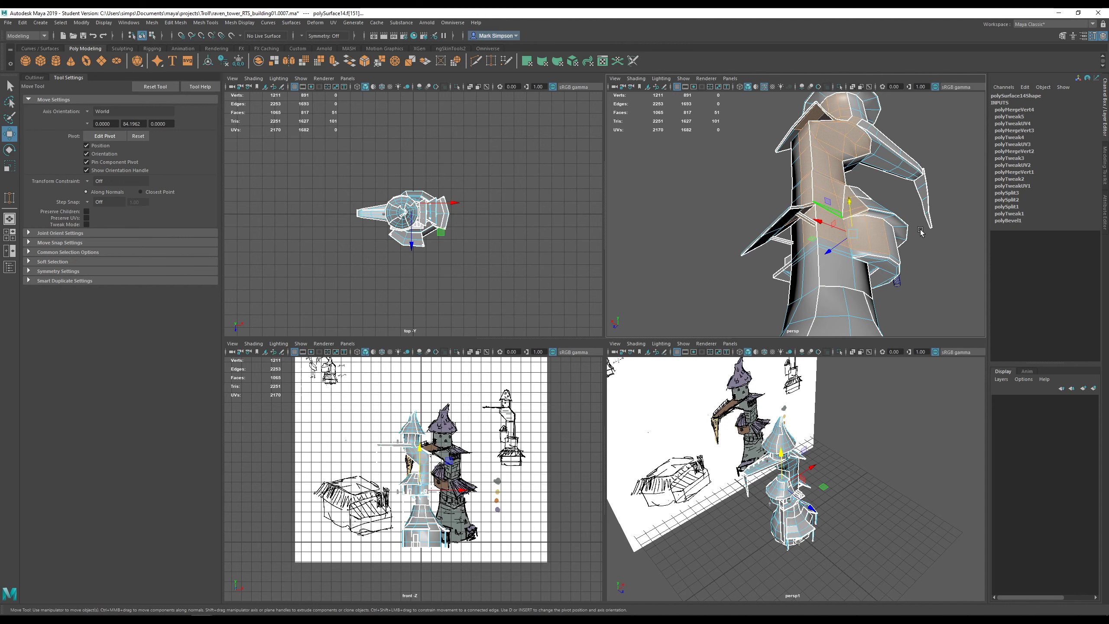
{"action": "left_click_drag", "start_coordinate": [920, 231], "coordinate": [962, 197], "text": "alt"}
{"action": "scroll", "coordinate": [842, 477], "scroll_direction": "up", "scroll_amount": 7}
{"action": "scroll", "coordinate": [824, 462], "scroll_direction": "down", "scroll_amount": 5}
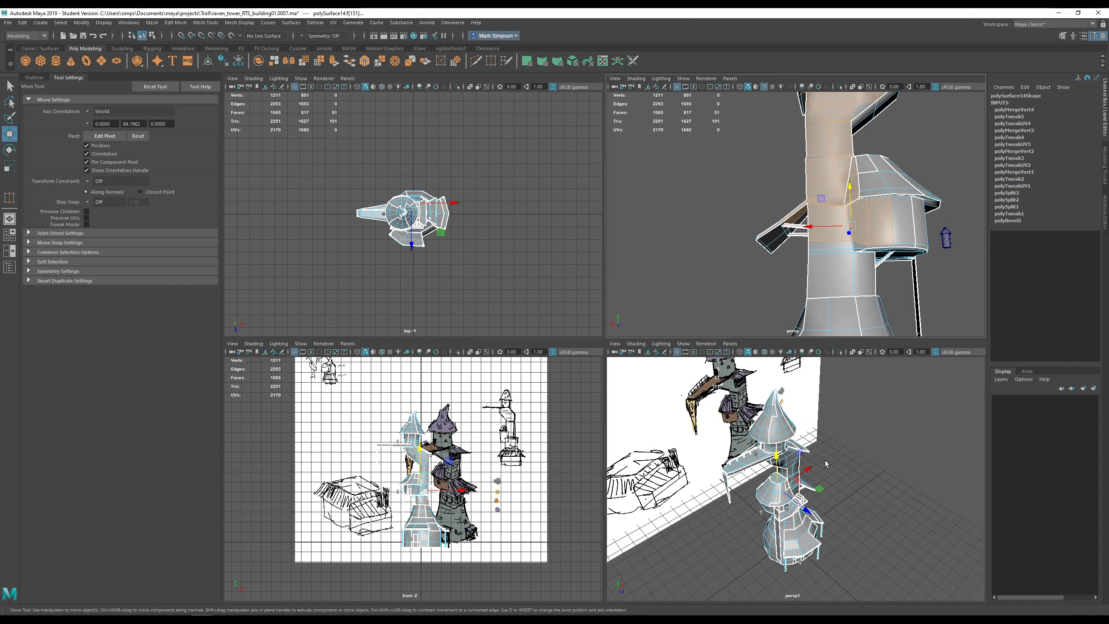
{"action": "key", "text": "Delete"}
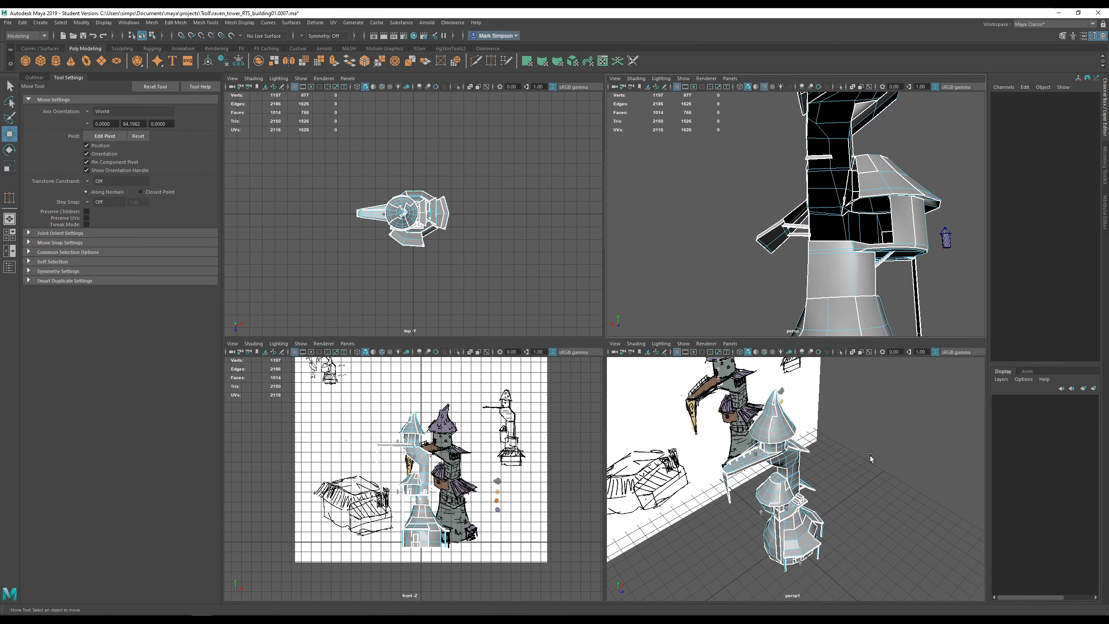
{"action": "key", "text": "ctrl+z"}
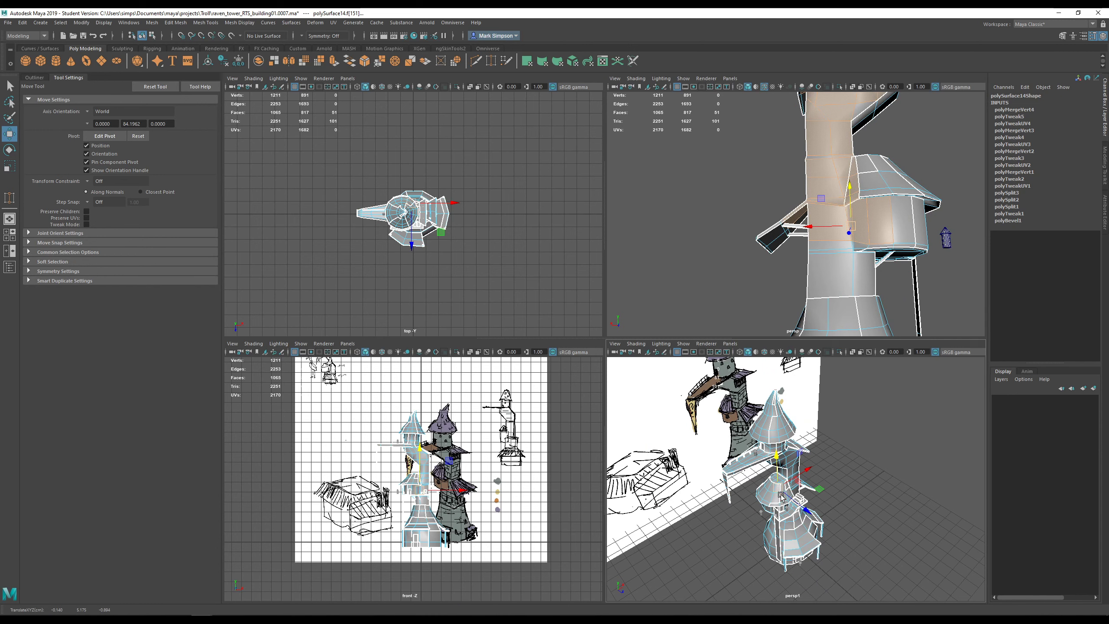
{"action": "key", "text": "Delete"}
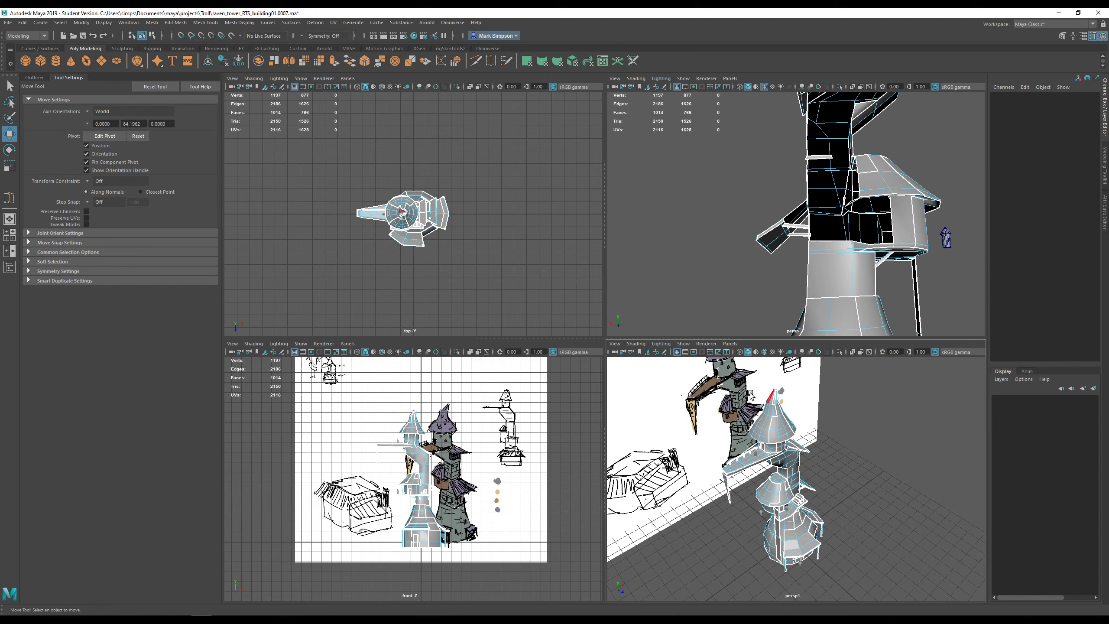
{"action": "left_click_drag", "start_coordinate": [925, 215], "coordinate": [739, 230], "text": "alt"}
{"action": "key", "text": "ctrl+z"}
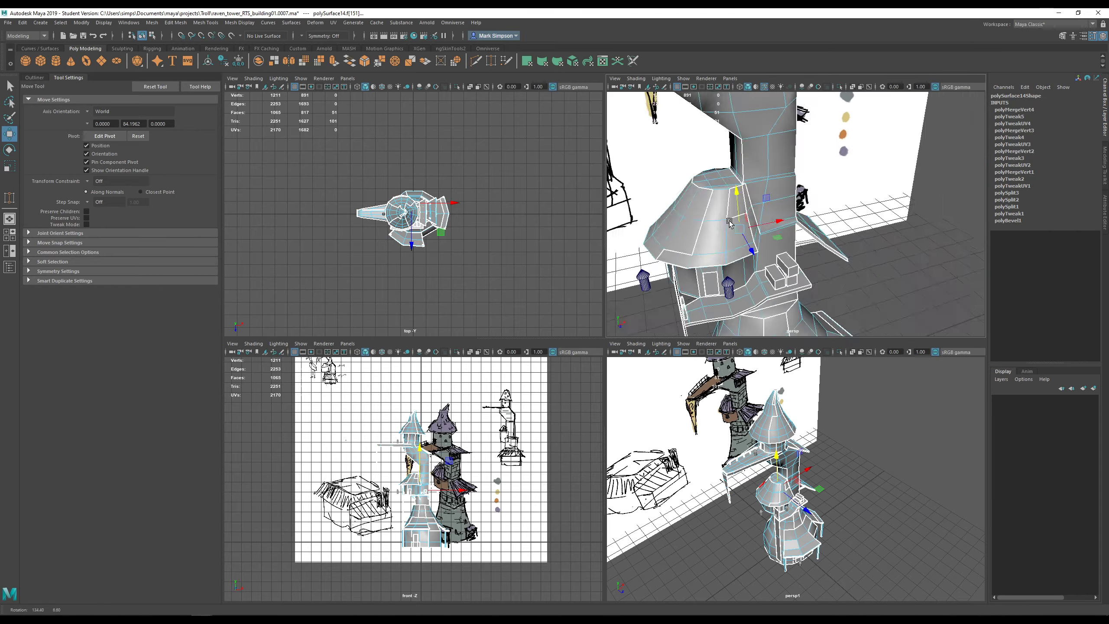
{"action": "scroll", "coordinate": [808, 243], "scroll_direction": "down", "scroll_amount": 8}
{"action": "left_click_drag", "start_coordinate": [810, 243], "coordinate": [818, 249], "text": "alt"}
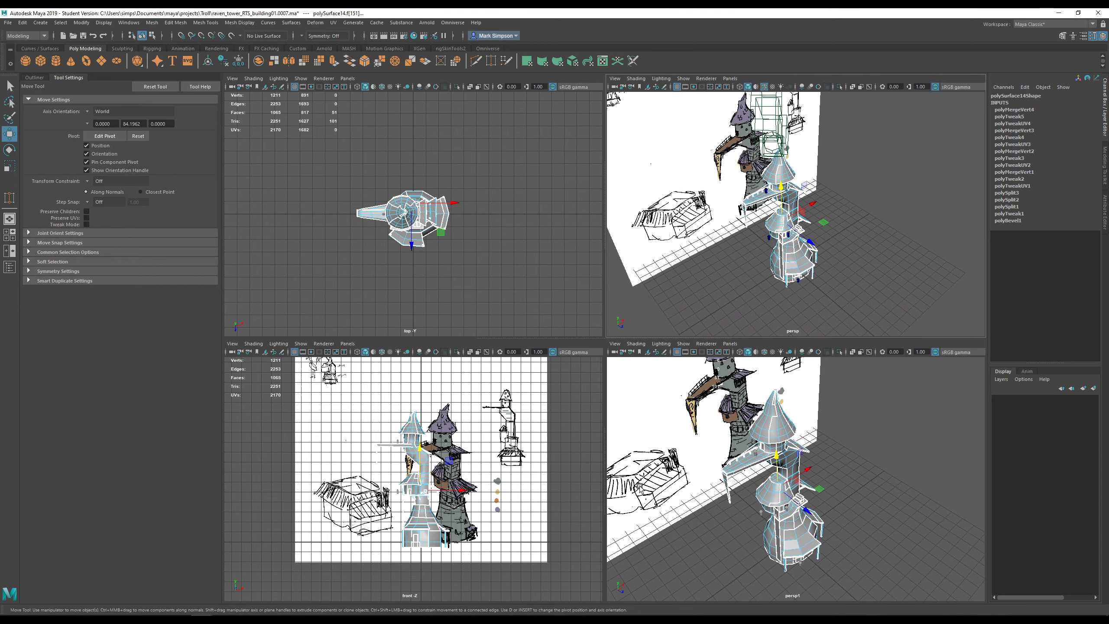
{"action": "scroll", "coordinate": [809, 291], "scroll_direction": "up", "scroll_amount": 6}
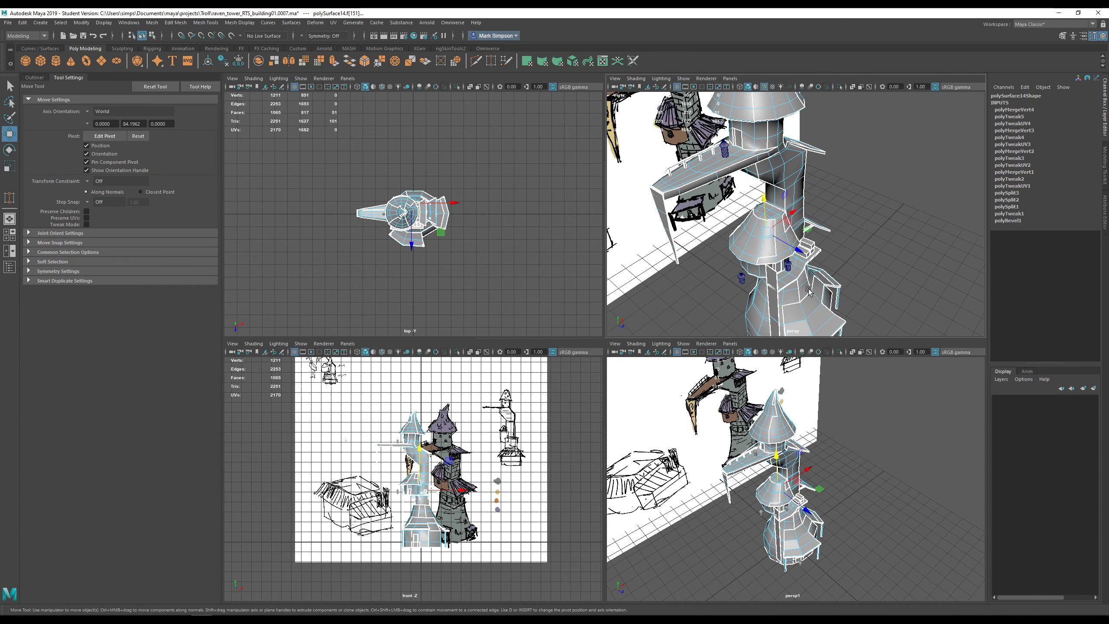
{"action": "right_click_drag", "start_coordinate": [765, 166], "coordinate": [809, 144]}
{"action": "left_click_drag", "start_coordinate": [813, 192], "coordinate": [688, 154], "text": "alt"}
{"action": "scroll", "coordinate": [841, 269], "scroll_direction": "up", "scroll_amount": 4}
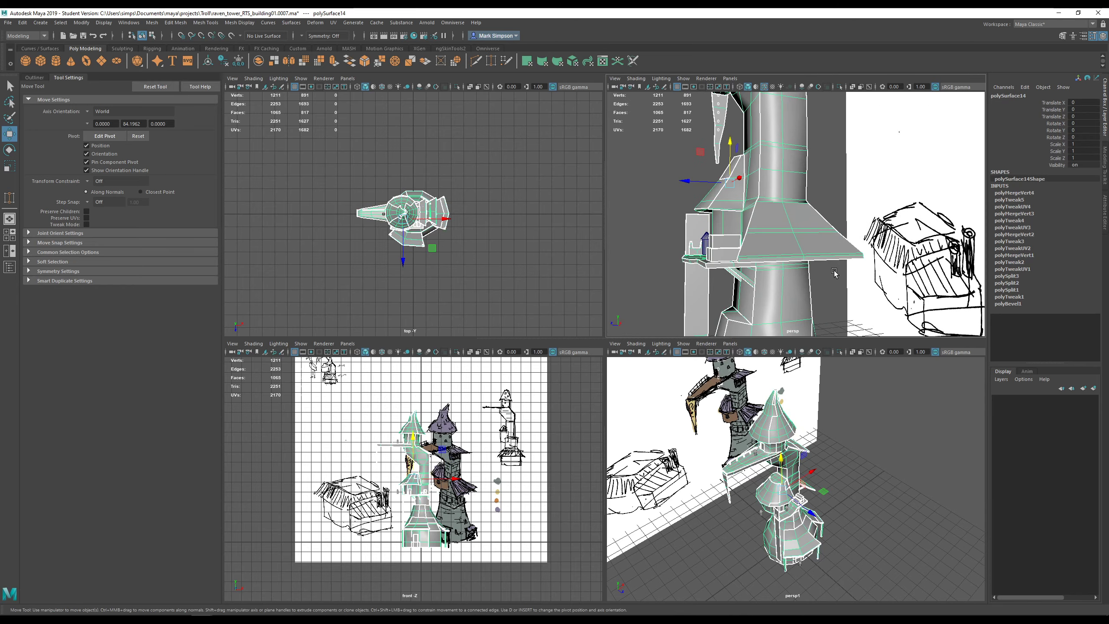
{"action": "left_click_drag", "start_coordinate": [837, 272], "coordinate": [879, 231], "text": "alt"}
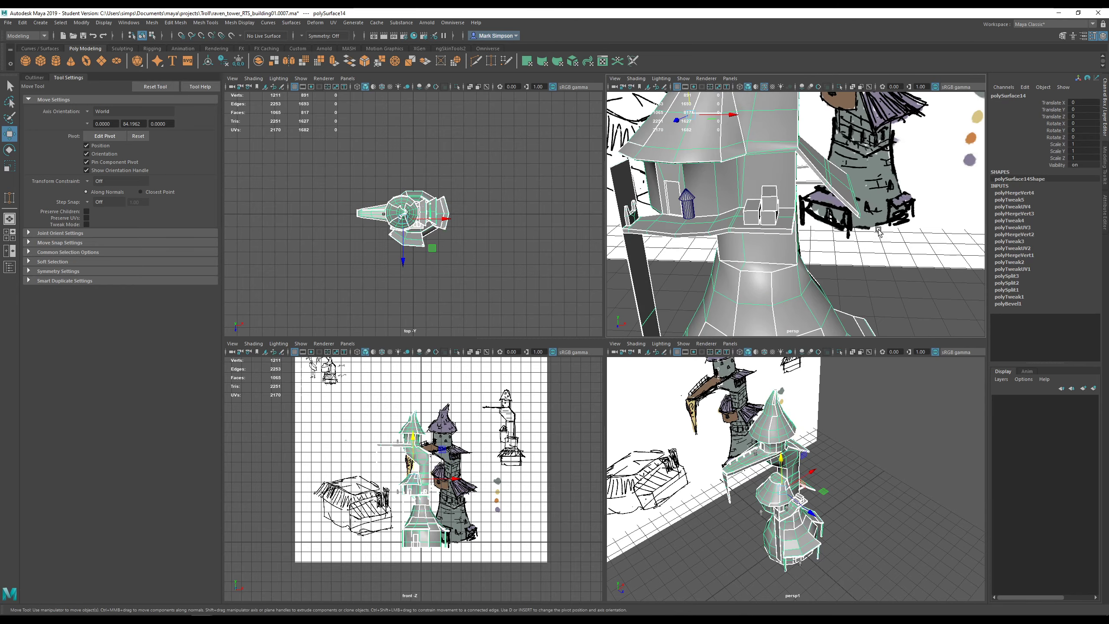
- Delete all construction history in the scene
{"action": "left_click", "coordinate": [22, 22]}
{"action": "mouse_move", "coordinate": [144, 133]}
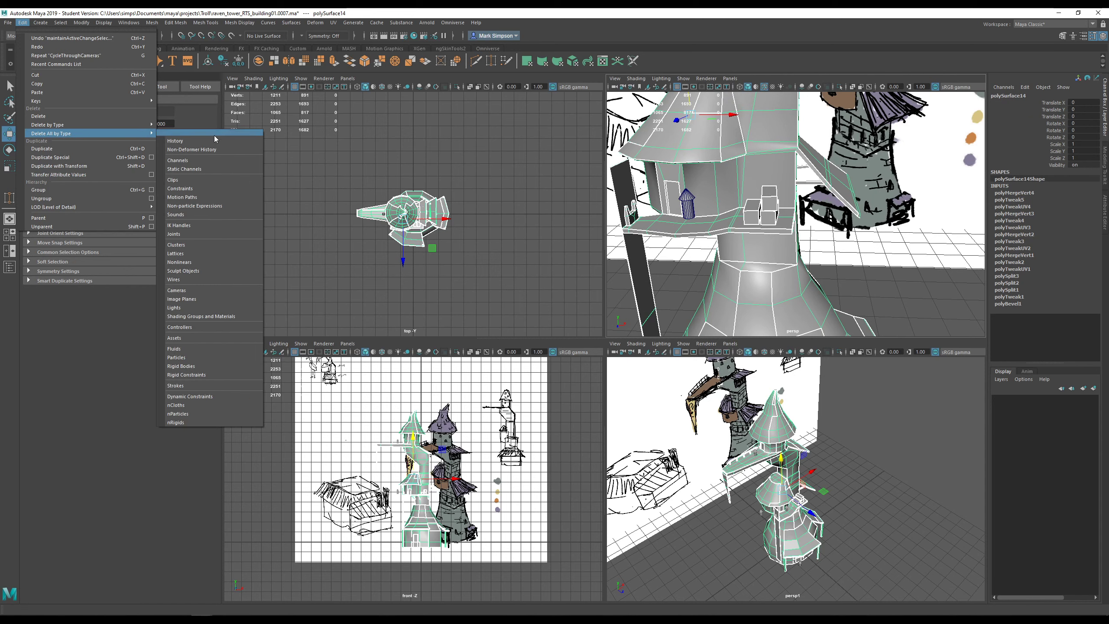
{"action": "left_click", "coordinate": [213, 141]}
- Delete the small figure standing left of the tower
{"action": "left_click_drag", "start_coordinate": [771, 214], "coordinate": [819, 267], "text": "alt"}
{"action": "scroll", "coordinate": [817, 267], "scroll_direction": "down", "scroll_amount": 5}
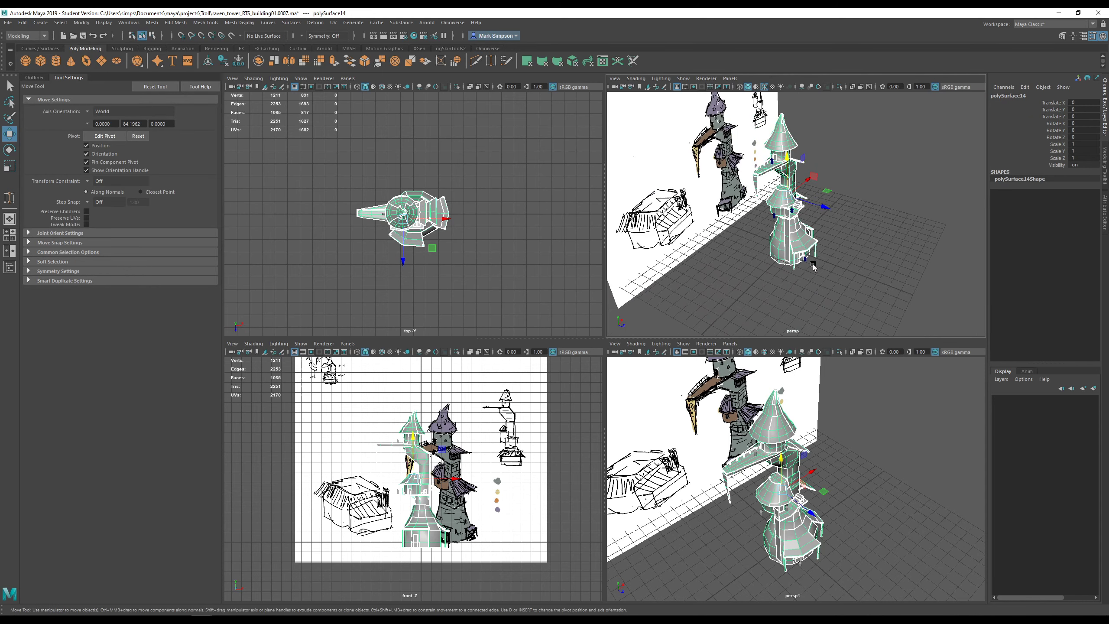
{"action": "scroll", "coordinate": [820, 276], "scroll_direction": "up", "scroll_amount": 5}
{"action": "left_click", "coordinate": [668, 244]}
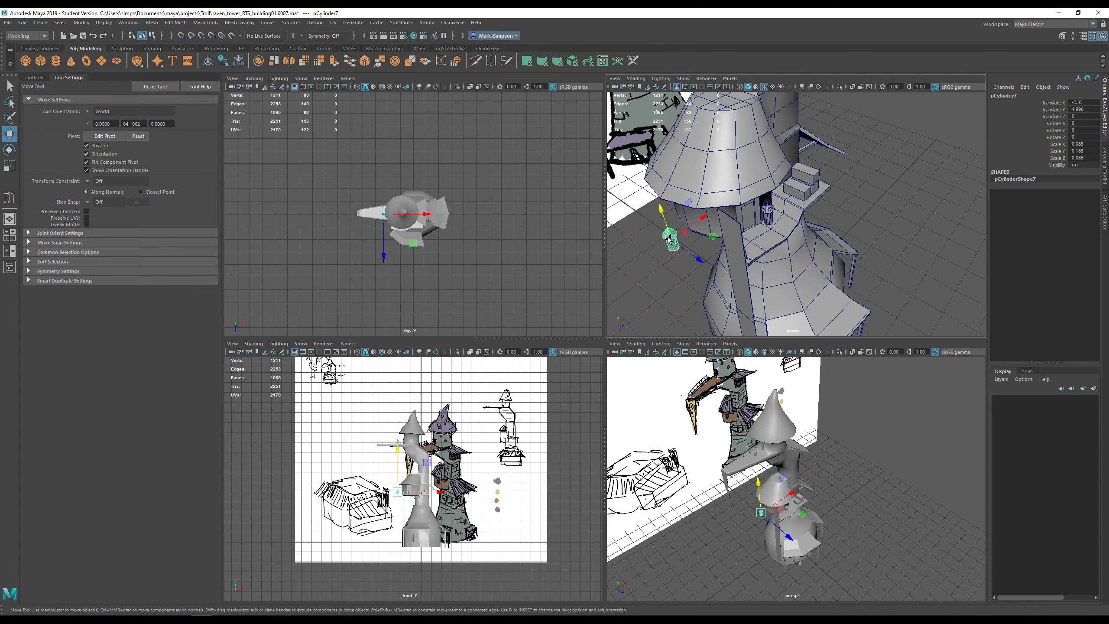
{"action": "key", "text": "Delete"}
- Select the small cone-topped cylinder and frame the view on it
{"action": "scroll", "coordinate": [786, 270], "scroll_direction": "down", "scroll_amount": 5}
{"action": "left_click_drag", "start_coordinate": [782, 264], "coordinate": [788, 240], "text": "alt"}
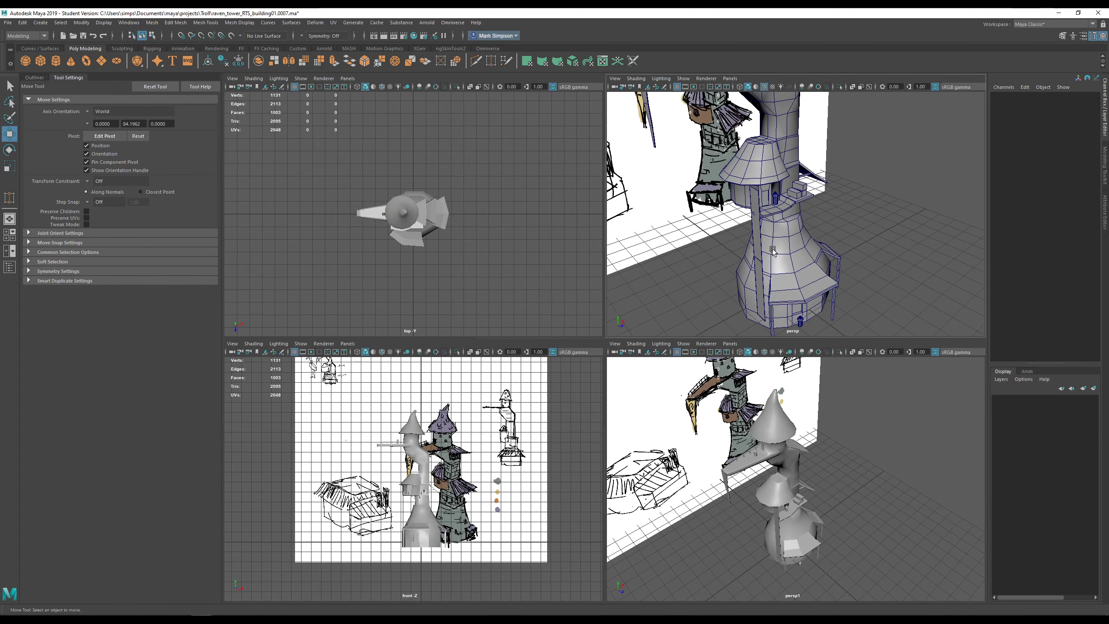
{"action": "middle_click_drag", "start_coordinate": [788, 240], "coordinate": [819, 316], "text": "alt"}
{"action": "scroll", "coordinate": [788, 146], "scroll_direction": "up", "scroll_amount": 3}
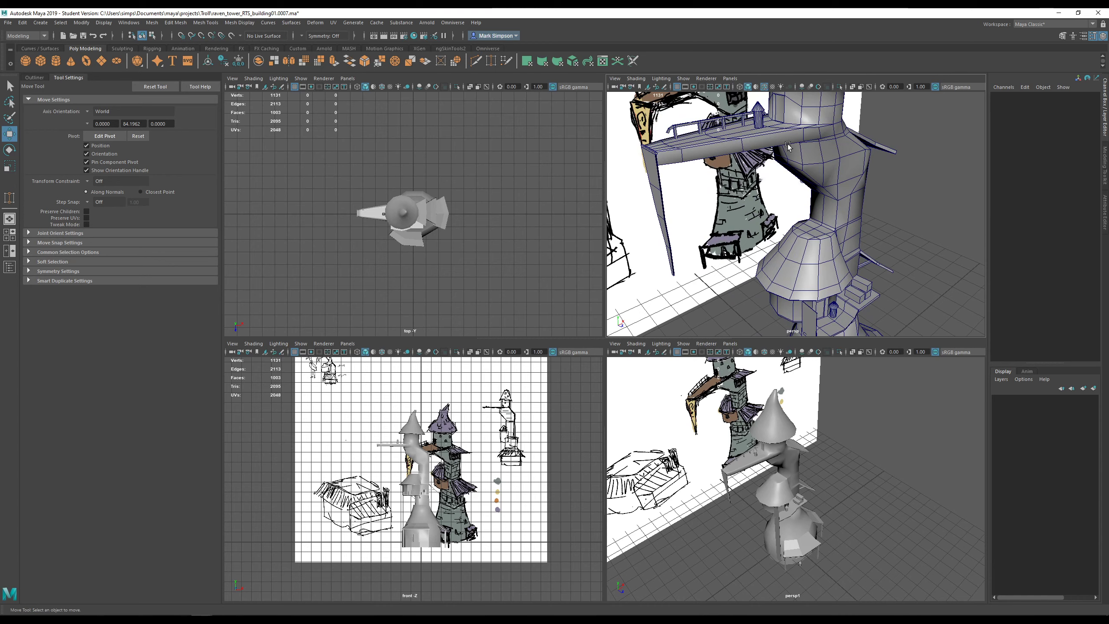
{"action": "left_click", "coordinate": [757, 117]}
{"action": "key", "text": "f"}
{"action": "left_click_drag", "start_coordinate": [817, 227], "coordinate": [782, 167], "text": "alt"}
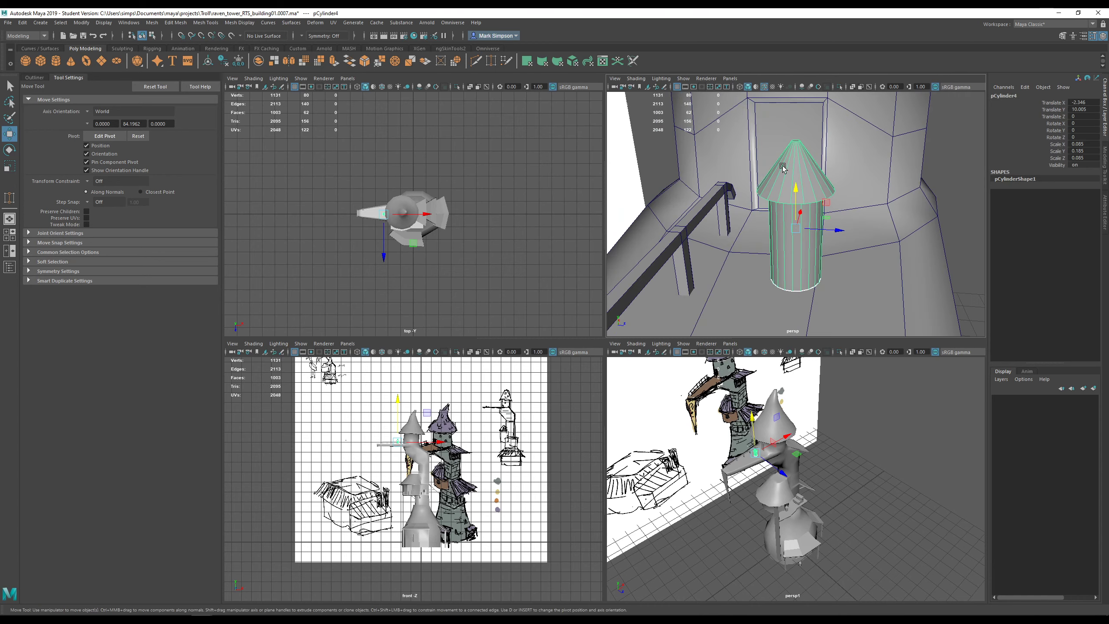
{"action": "mouse_move", "coordinate": [827, 264]}
{"action": "left_mouse_down", "text": "alt"}
{"action": "mouse_move", "coordinate": [794, 301]}
{"action": "mouse_move", "coordinate": [900, 228]}
{"action": "mouse_move", "coordinate": [926, 228]}
{"action": "mouse_move", "coordinate": [888, 252]}
{"action": "mouse_move", "coordinate": [819, 255]}
{"action": "mouse_move", "coordinate": [901, 258]}
{"action": "left_mouse_up", "text": "alt"}
{"action": "key", "text": "f"}
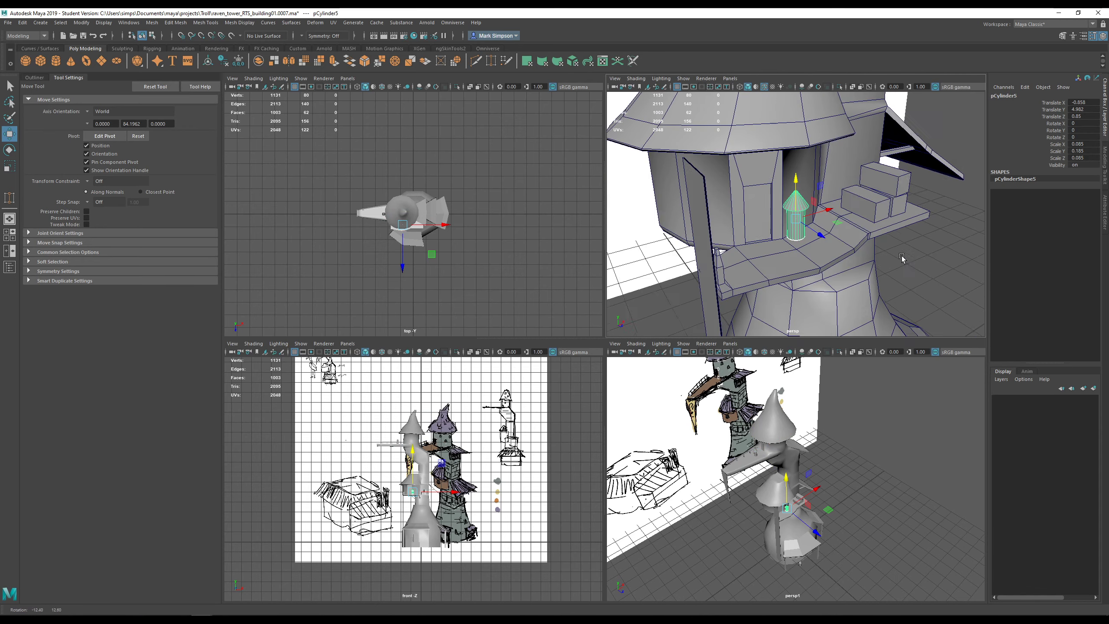
- Pan and zoom down to the tower's base and door
{"action": "scroll", "coordinate": [827, 251], "scroll_direction": "down", "scroll_amount": 2}
{"action": "middle_click_drag", "start_coordinate": [836, 251], "coordinate": [804, 182], "text": "alt"}
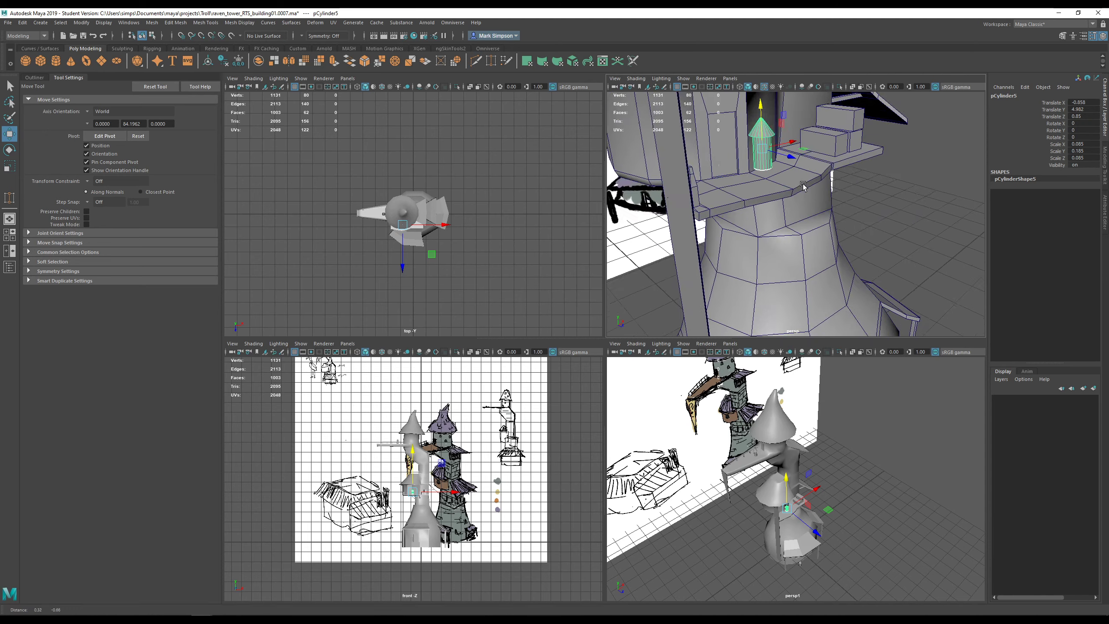
{"action": "scroll", "coordinate": [812, 236], "scroll_direction": "down", "scroll_amount": 6}
{"action": "middle_click_drag", "start_coordinate": [829, 261], "coordinate": [820, 203], "text": "alt"}
{"action": "scroll", "coordinate": [818, 214], "scroll_direction": "up", "scroll_amount": 4}
{"action": "middle_click_drag", "start_coordinate": [810, 251], "coordinate": [816, 298], "text": "alt"}
{"action": "scroll", "coordinate": [811, 195], "scroll_direction": "down", "scroll_amount": 1}
{"action": "scroll", "coordinate": [814, 298], "scroll_direction": "down", "scroll_amount": 4}
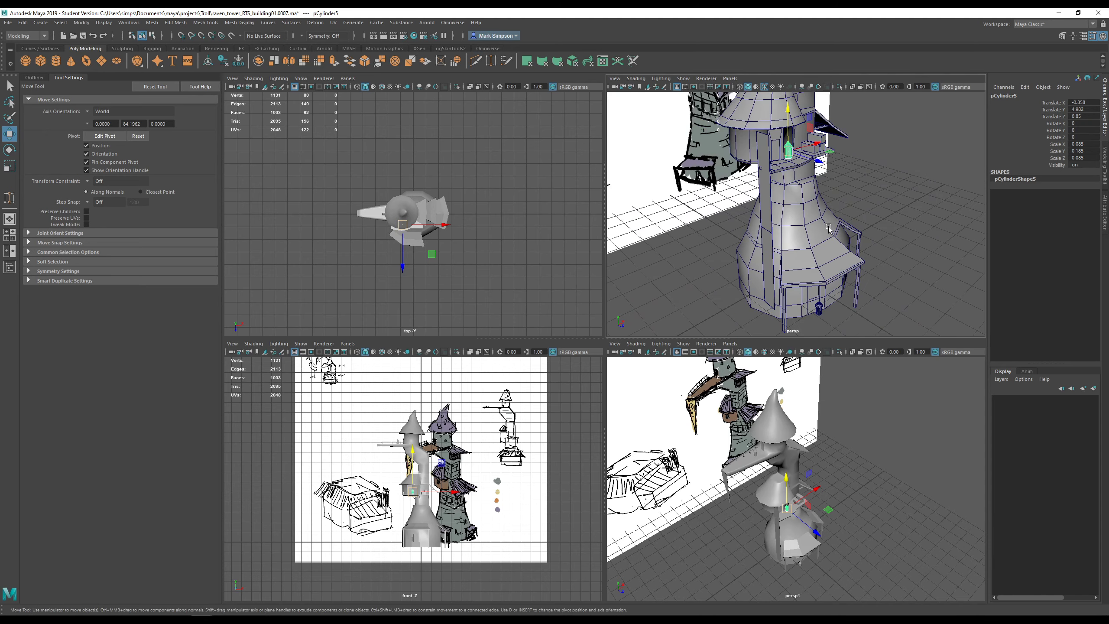
{"action": "left_click_drag", "start_coordinate": [828, 228], "coordinate": [798, 220], "text": "alt"}
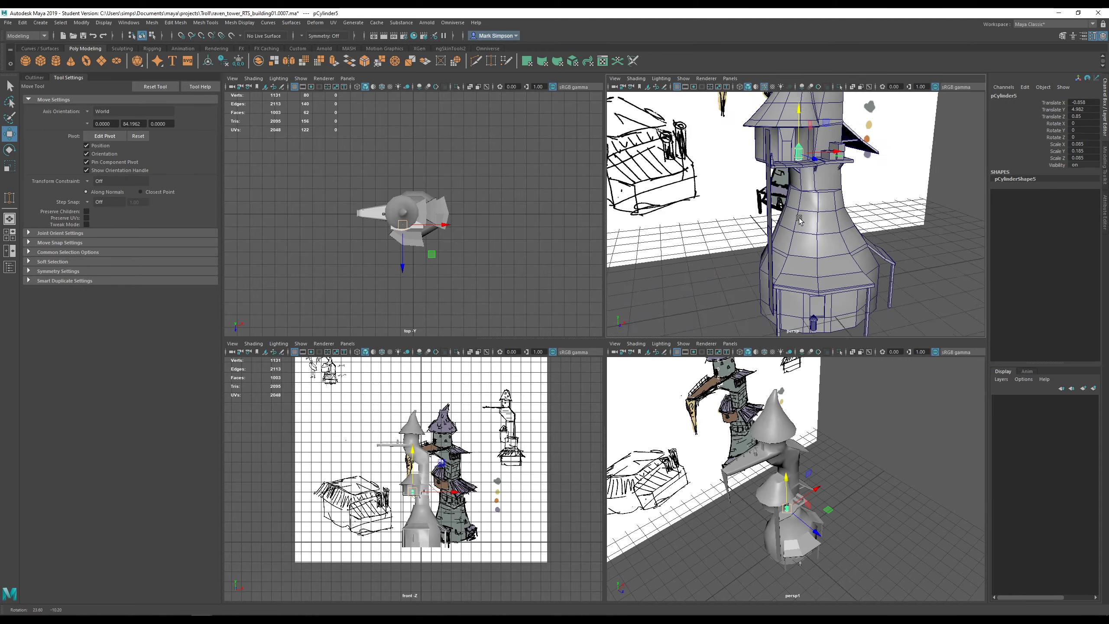
{"action": "scroll", "coordinate": [798, 219], "scroll_direction": "up", "scroll_amount": 5}
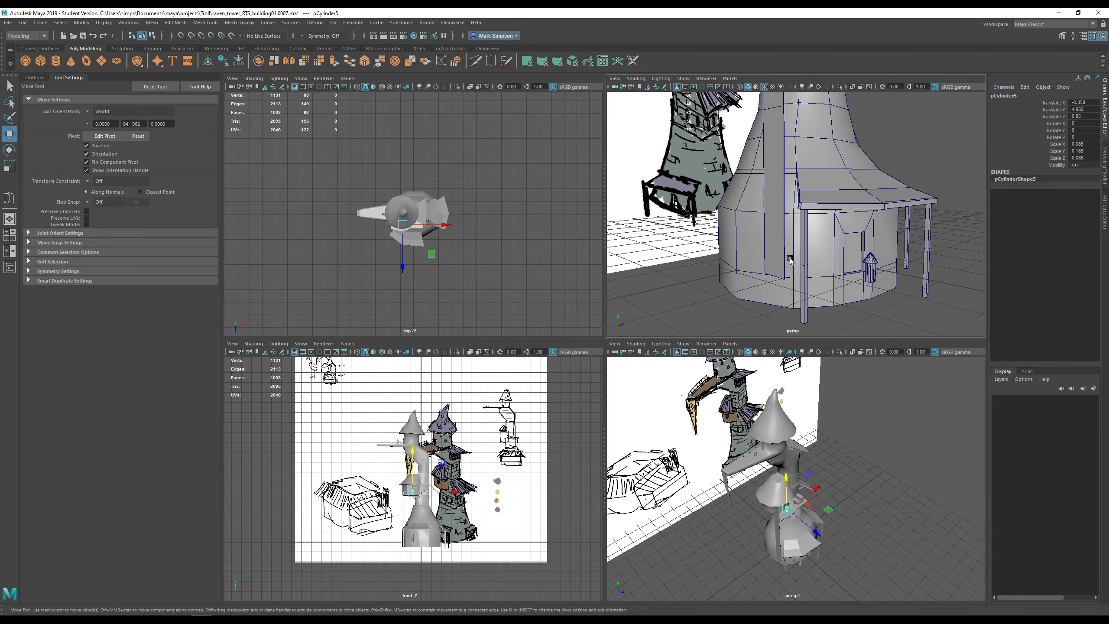
- Orbit around the base to look up under the porch roof where pCube1 sits
{"action": "mouse_move", "coordinate": [838, 264]}
{"action": "left_mouse_down", "text": "alt"}
{"action": "mouse_move", "coordinate": [762, 265]}
{"action": "mouse_move", "coordinate": [836, 261]}
{"action": "left_mouse_up", "text": "alt"}
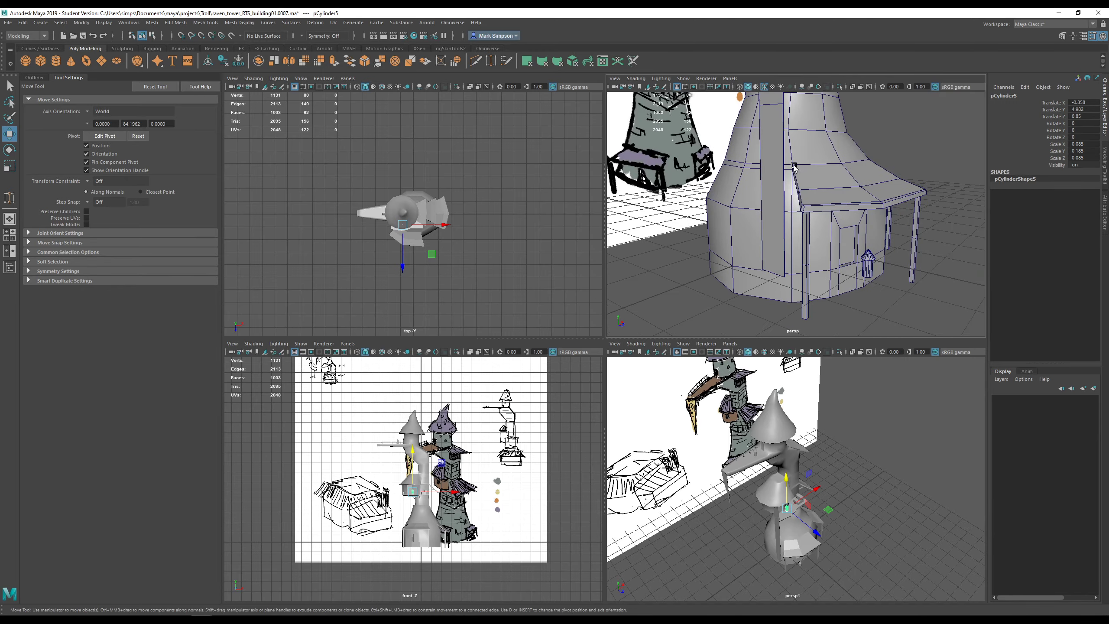
{"action": "middle_click_drag", "start_coordinate": [808, 187], "coordinate": [788, 214], "text": "alt"}
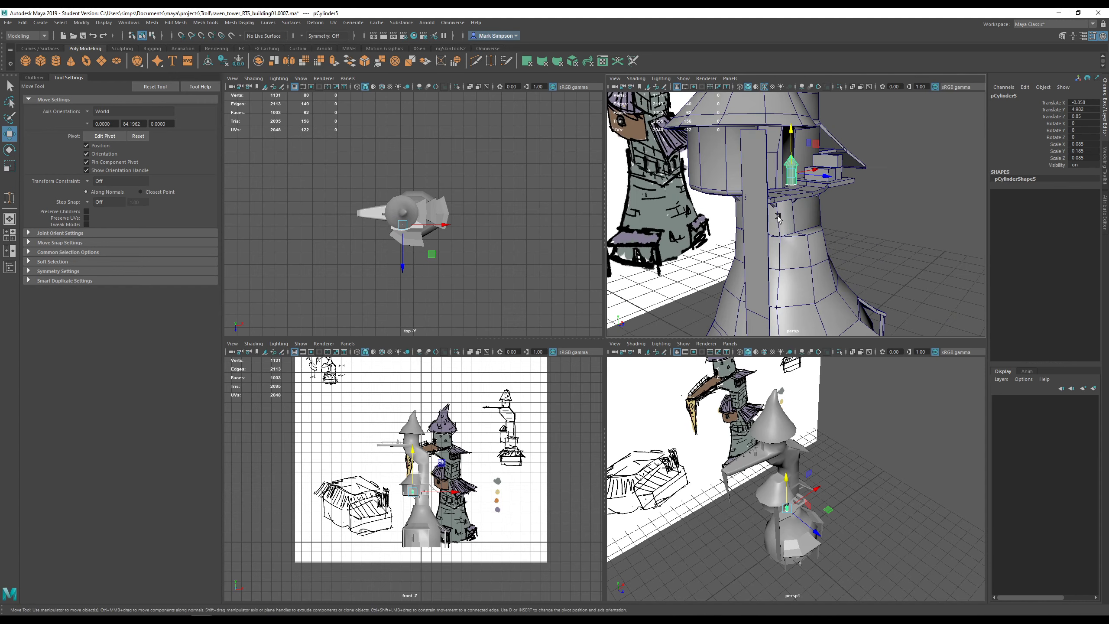
{"action": "scroll", "coordinate": [774, 227], "scroll_direction": "down", "scroll_amount": 4}
{"action": "left_click_drag", "start_coordinate": [813, 235], "coordinate": [726, 237], "text": "alt"}
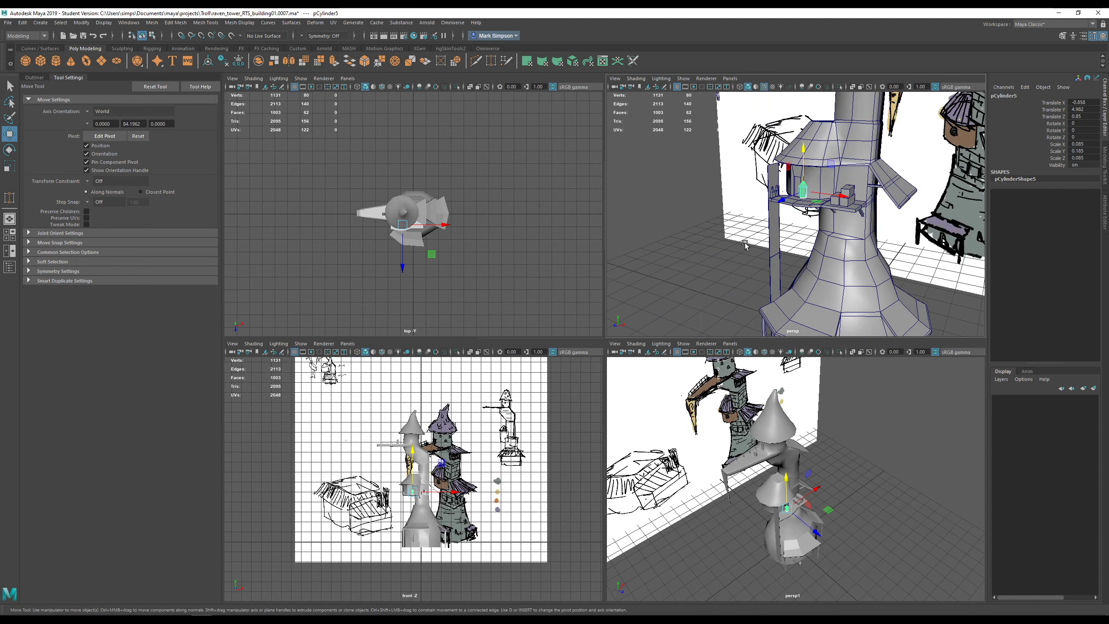
{"action": "scroll", "coordinate": [745, 243], "scroll_direction": "up", "scroll_amount": 2}
{"action": "left_click_drag", "start_coordinate": [782, 260], "coordinate": [839, 251], "text": "alt"}
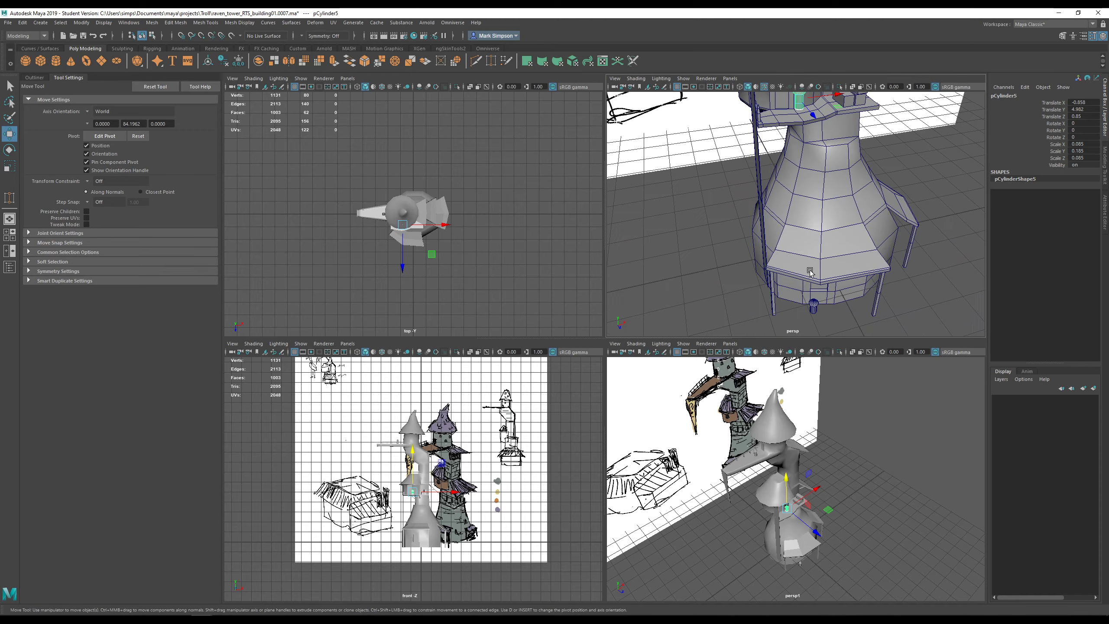
{"action": "scroll", "coordinate": [808, 269], "scroll_direction": "up", "scroll_amount": 2}
{"action": "middle_click_drag", "start_coordinate": [809, 269], "coordinate": [739, 205], "text": "alt"}
{"action": "left_click_drag", "start_coordinate": [739, 205], "coordinate": [783, 280], "text": "alt"}
{"action": "scroll", "coordinate": [829, 276], "scroll_direction": "up", "scroll_amount": 3}
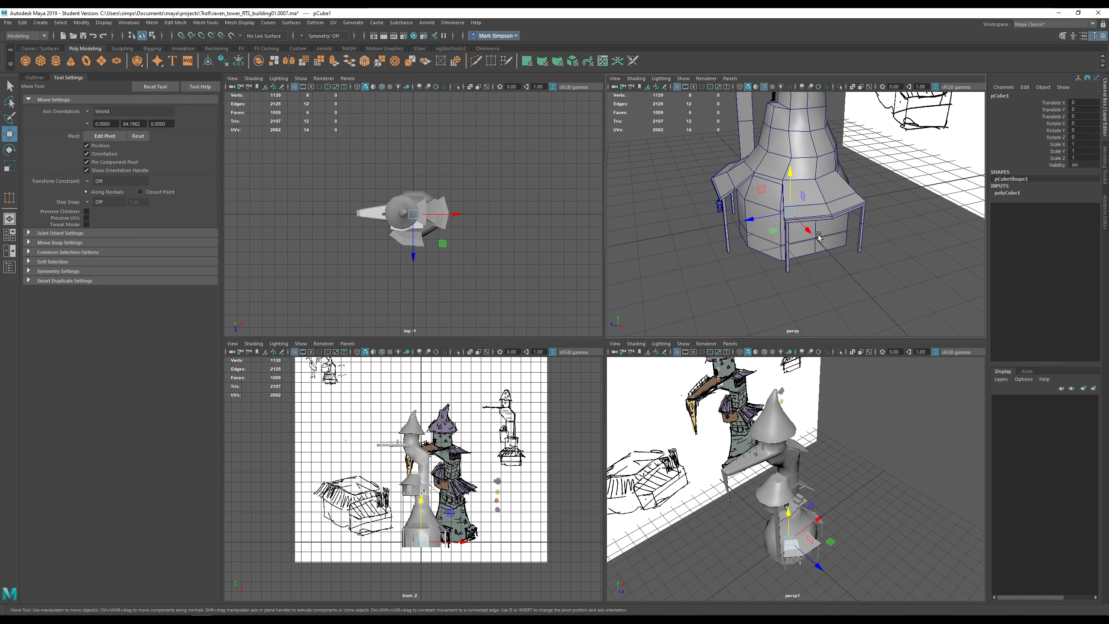
- Scale the new cube and slide it left and up against the base wall
{"action": "key", "text": "r"}
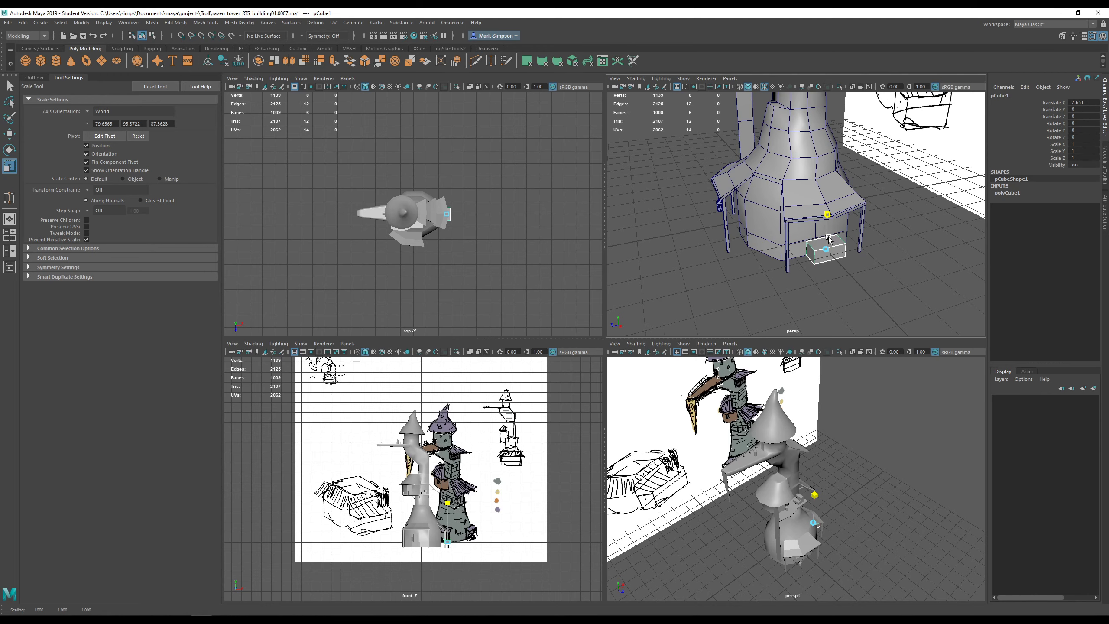
{"action": "right_click_drag", "start_coordinate": [828, 238], "coordinate": [851, 279], "text": "alt"}
{"action": "middle_click_drag", "start_coordinate": [851, 280], "coordinate": [790, 241], "text": "alt"}
{"action": "left_click_drag", "start_coordinate": [790, 240], "coordinate": [796, 242], "text": "alt"}
{"action": "right_click_drag", "start_coordinate": [796, 241], "coordinate": [810, 252], "text": "alt"}
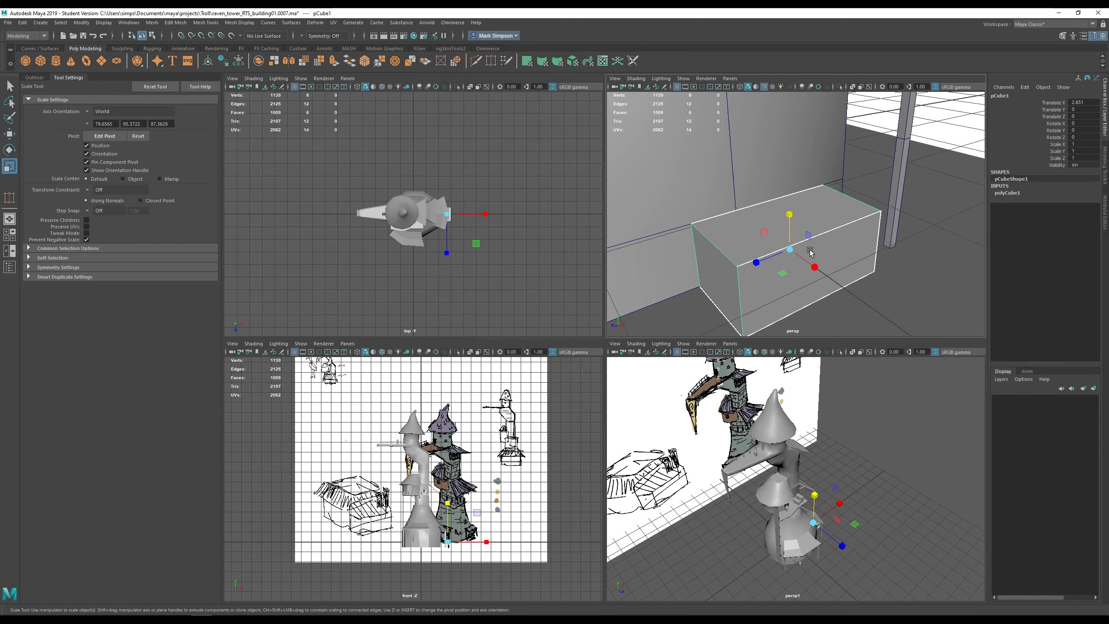
{"action": "key", "text": "w"}
{"action": "left_click_drag", "start_coordinate": [805, 235], "coordinate": [773, 183]}
{"action": "mouse_move", "coordinate": [772, 199]}
{"action": "left_mouse_down", "text": "alt"}
{"action": "mouse_move", "coordinate": [802, 191]}
{"action": "mouse_move", "coordinate": [820, 231]}
{"action": "mouse_move", "coordinate": [777, 253]}
{"action": "left_mouse_up", "text": "alt"}
- Narrow the box along X into a crate shape
{"action": "key", "text": "r"}
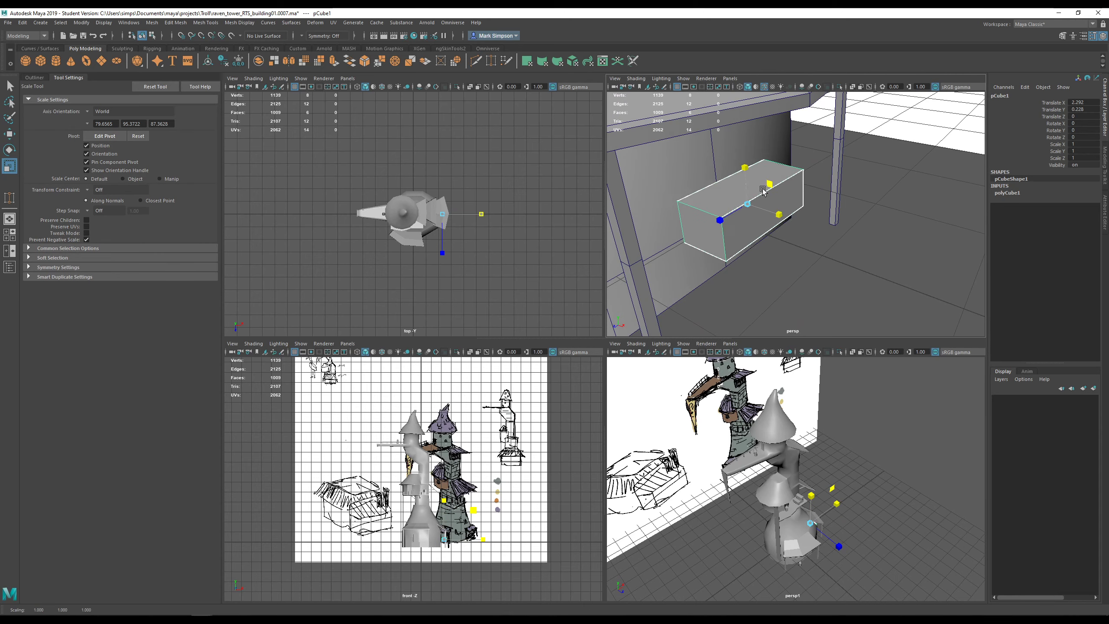
{"action": "left_click_drag", "start_coordinate": [769, 197], "coordinate": [770, 262], "text": "alt"}
{"action": "key", "text": "w"}
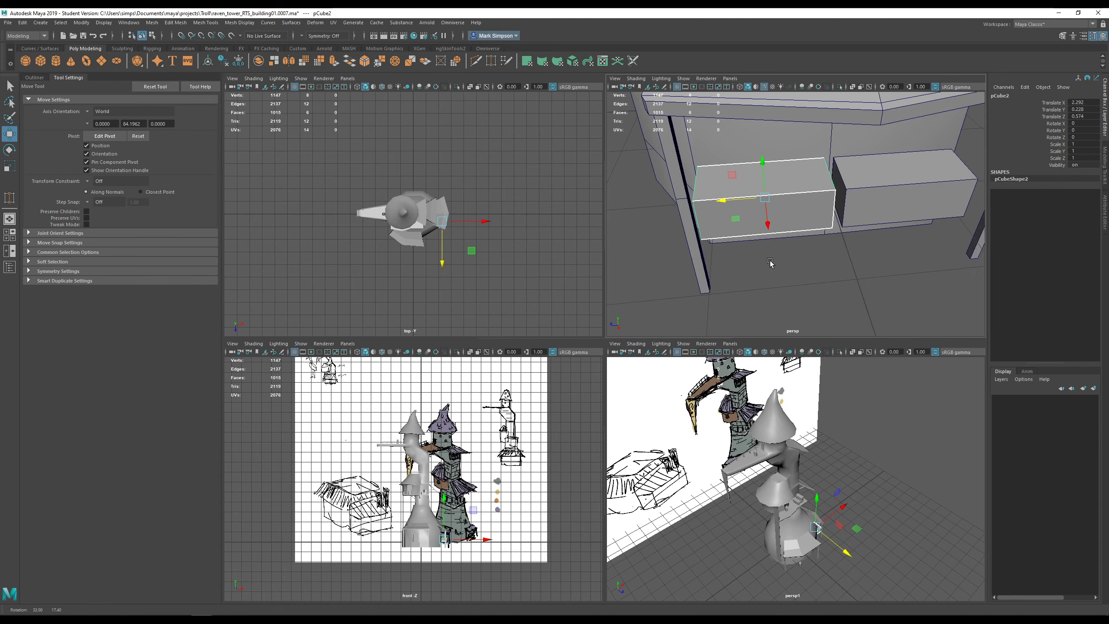
{"action": "key", "text": "r"}
{"action": "left_click_drag", "start_coordinate": [725, 202], "coordinate": [754, 199]}
{"action": "key", "text": "w"}
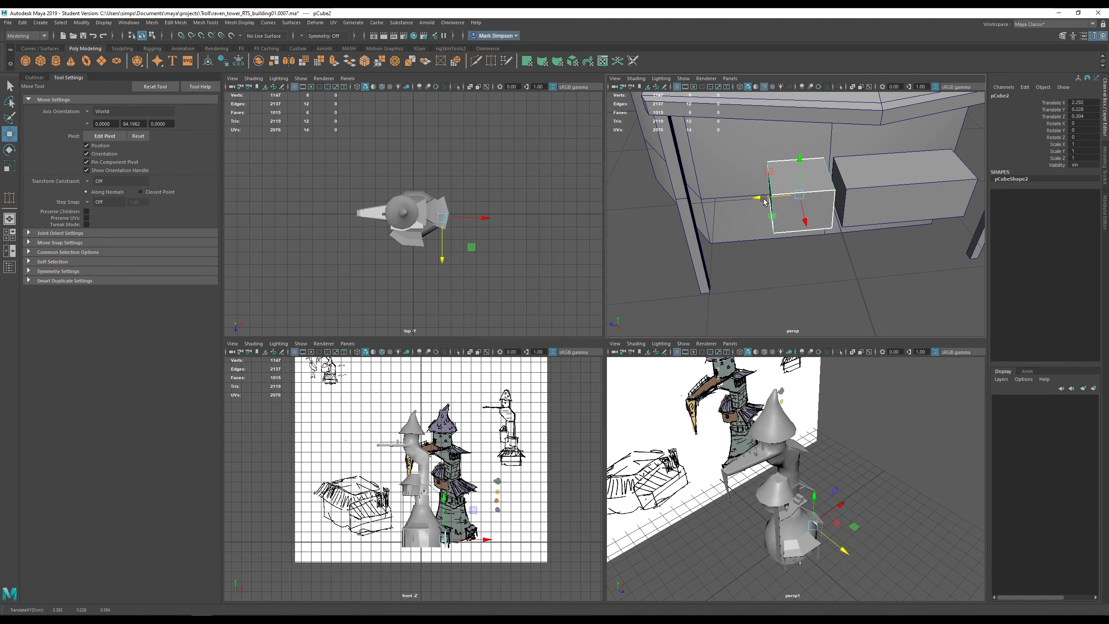
{"action": "scroll", "coordinate": [759, 204], "scroll_direction": "down", "scroll_amount": 3}
- Duplicate the box into a second crate, lower it and slide it along X toward the post
{"action": "left_click_drag", "start_coordinate": [756, 207], "coordinate": [684, 225], "text": "shift"}
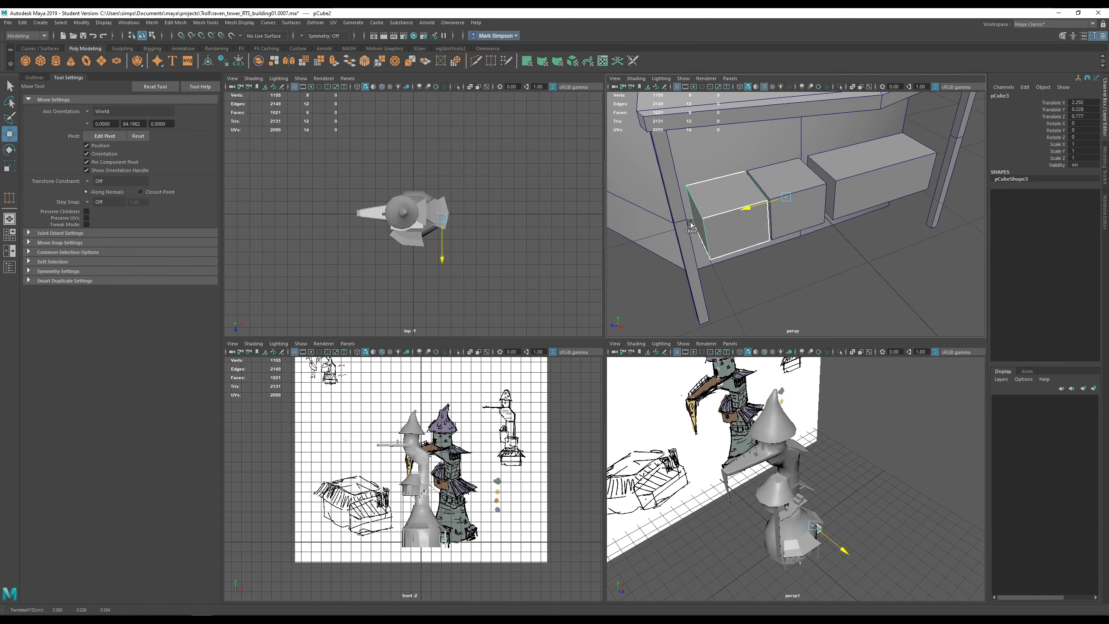
{"action": "key", "text": "r"}
{"action": "key", "text": "w"}
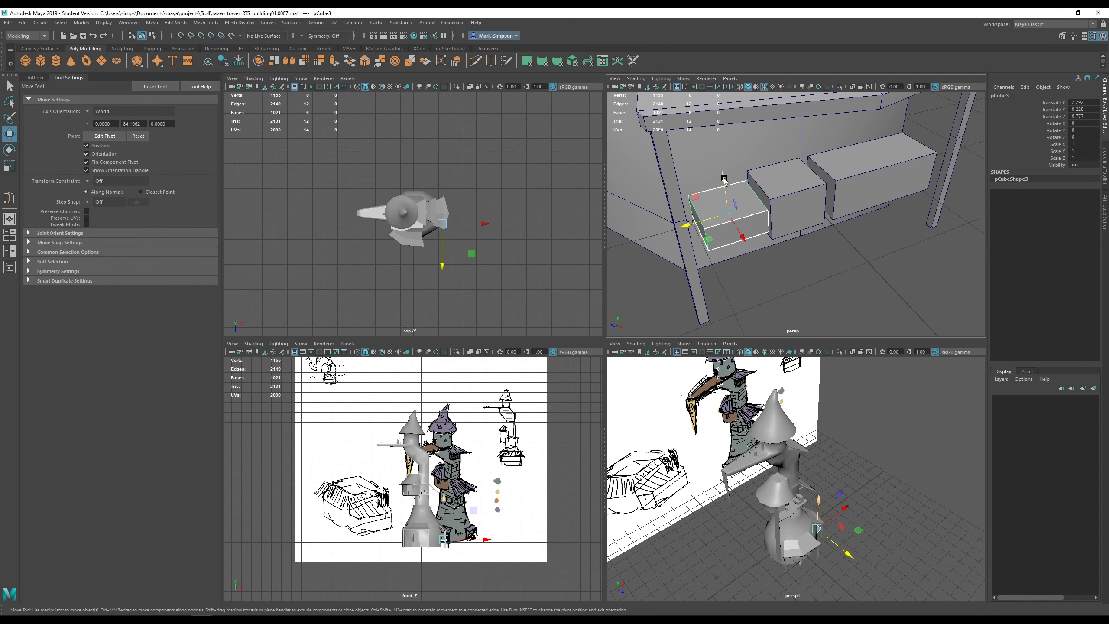
{"action": "left_click_drag", "start_coordinate": [725, 184], "coordinate": [754, 267]}
{"action": "key", "text": "r"}
{"action": "key", "text": "w"}
{"action": "left_click_drag", "start_coordinate": [784, 290], "coordinate": [710, 274], "text": "alt"}
{"action": "left_click", "coordinate": [837, 255]}
{"action": "right_click_drag", "start_coordinate": [837, 256], "coordinate": [808, 278], "text": "alt"}
{"action": "left_click_drag", "start_coordinate": [808, 278], "coordinate": [893, 250], "text": "alt"}
{"action": "right_click_drag", "start_coordinate": [730, 263], "coordinate": [764, 273], "text": "alt"}
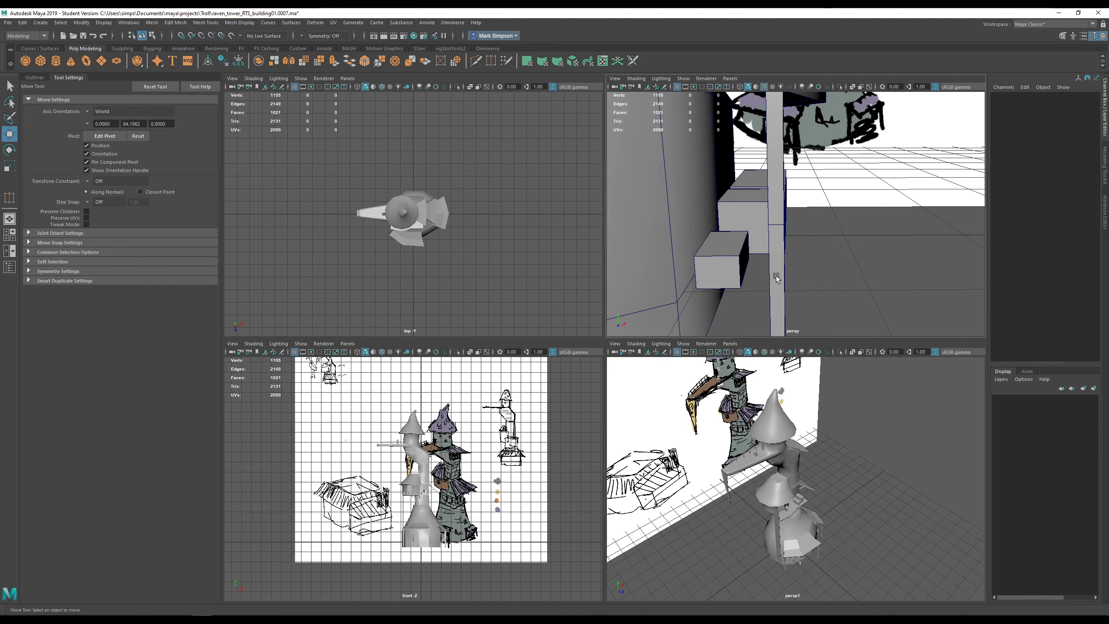
{"action": "middle_click_drag", "start_coordinate": [764, 274], "coordinate": [812, 262], "text": "alt"}
{"action": "left_click_drag", "start_coordinate": [812, 263], "coordinate": [813, 237], "text": "alt"}
- Resize and lower the front crate, then delete the original pCube1
{"action": "left_click", "coordinate": [799, 247]}
{"action": "key", "text": "r"}
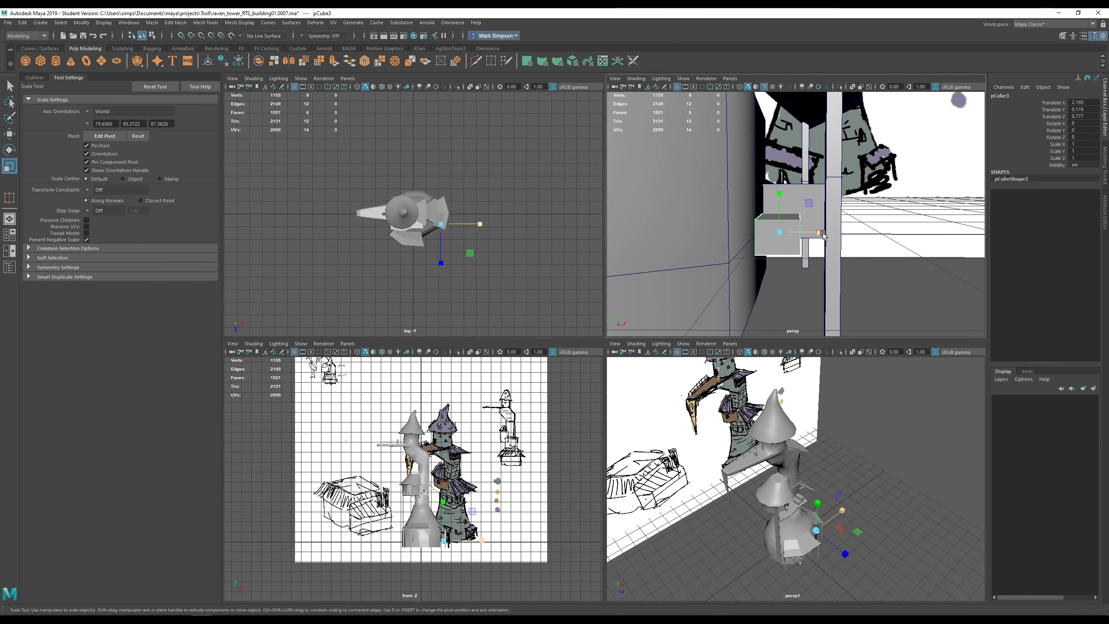
{"action": "key", "text": "w"}
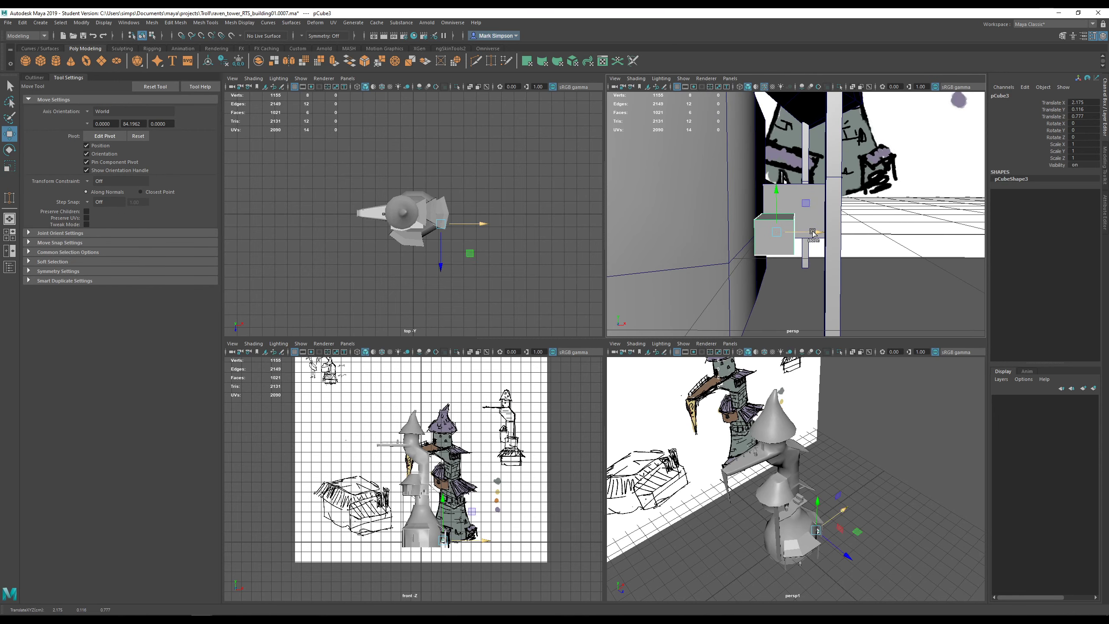
{"action": "key", "text": "r"}
{"action": "left_click_drag", "start_coordinate": [853, 236], "coordinate": [747, 203], "text": "alt"}
{"action": "key", "text": "w"}
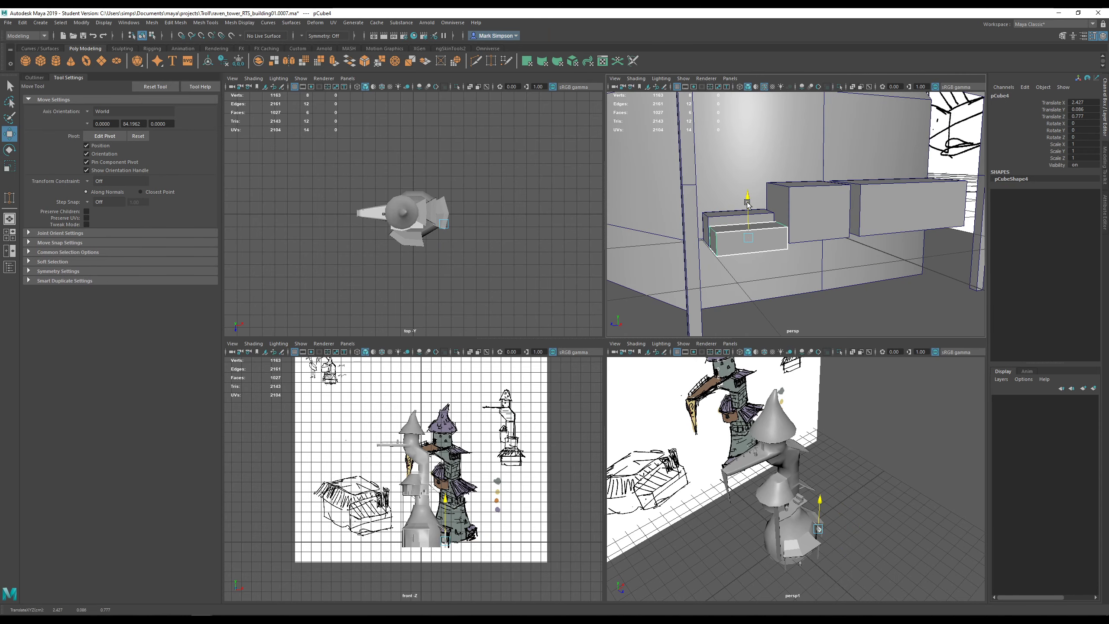
{"action": "left_click_drag", "start_coordinate": [841, 227], "coordinate": [877, 232], "text": "alt"}
{"action": "left_click", "coordinate": [878, 233]}
{"action": "key", "text": "Delete"}
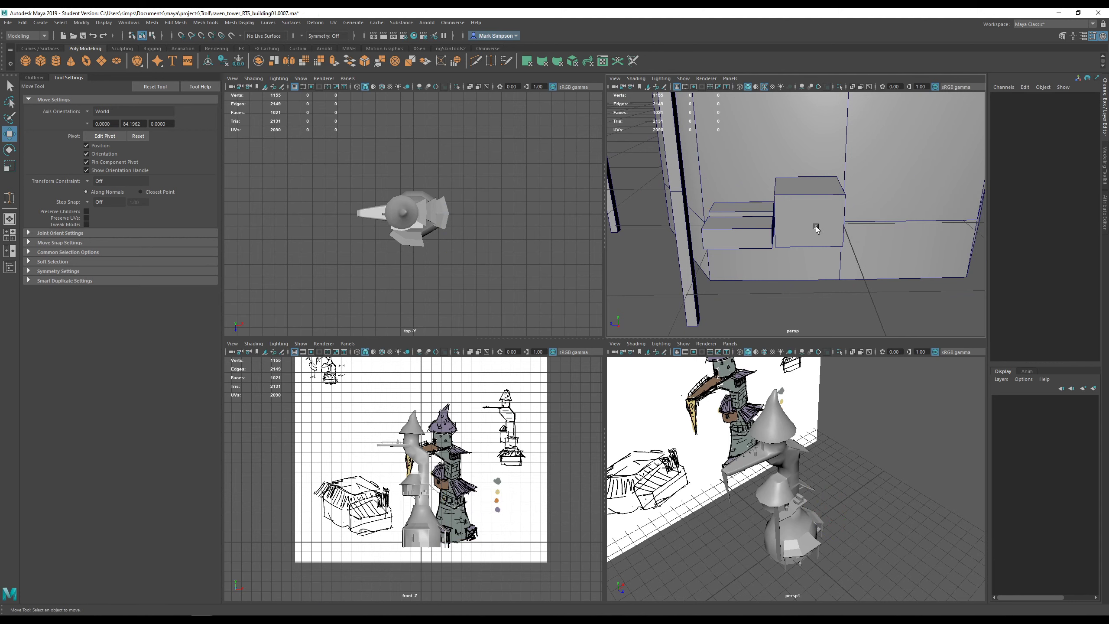
- Duplicate crate pCube2 into a new crate, pCube5, beside the others along the stall wall
{"action": "left_click", "coordinate": [786, 225]}
{"action": "left_click_drag", "start_coordinate": [758, 208], "coordinate": [862, 210], "text": "alt"}
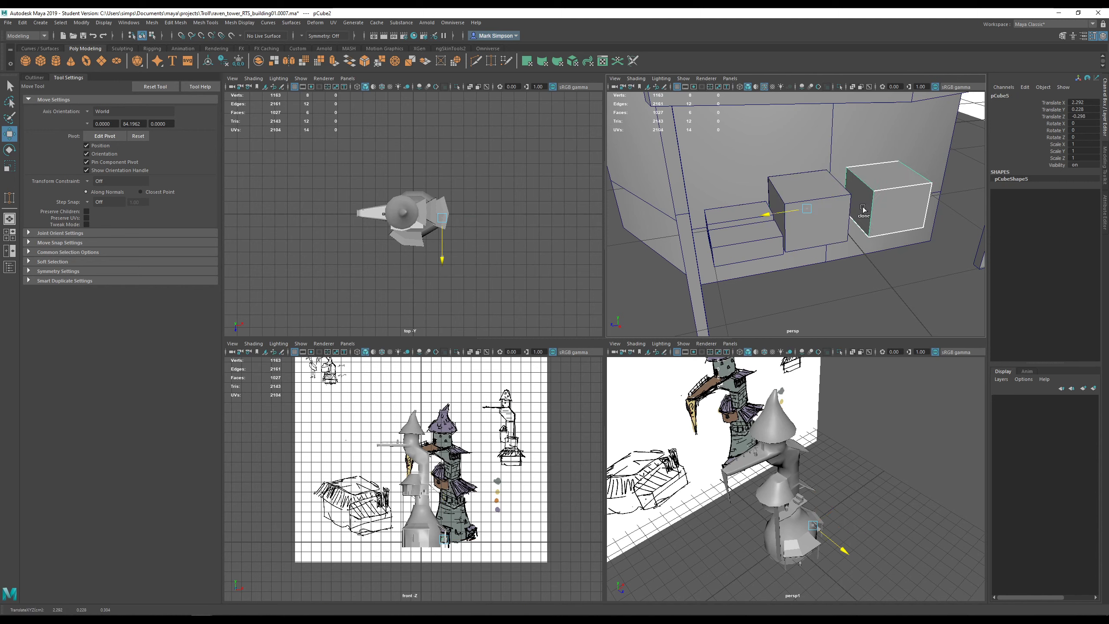
{"action": "scroll", "coordinate": [857, 252], "scroll_direction": "down", "scroll_amount": 6}
{"action": "left_click", "coordinate": [855, 258]}
{"action": "left_click_drag", "start_coordinate": [822, 249], "coordinate": [741, 238], "text": "alt"}
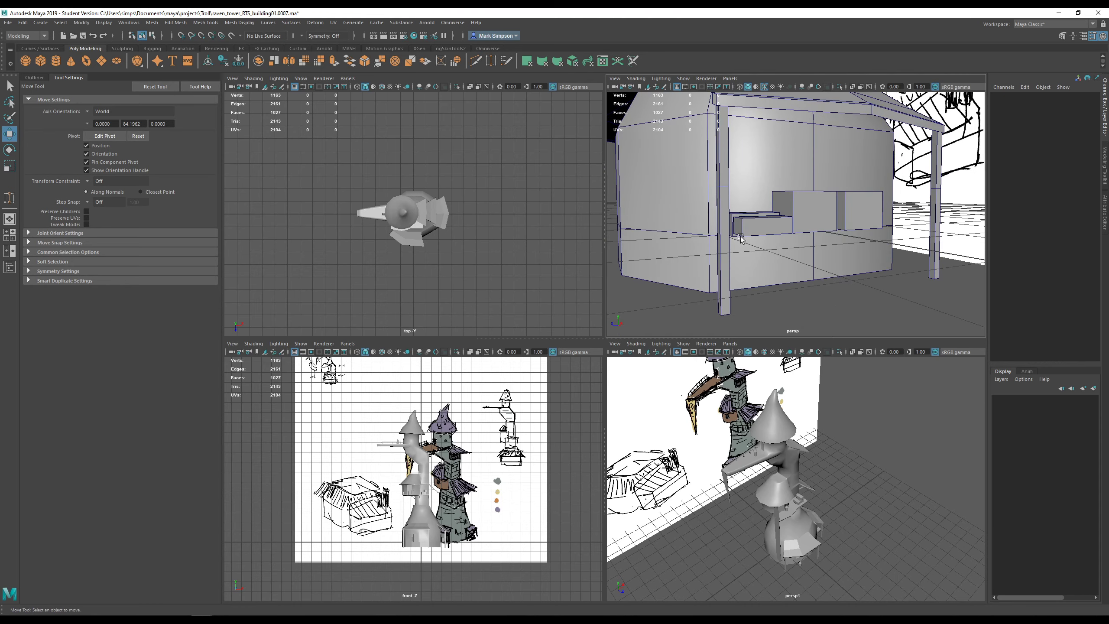
- Switch the new box to face mode and inspect one of its faces from below and the side
{"action": "left_click_drag", "start_coordinate": [825, 231], "coordinate": [804, 181], "text": "alt"}
{"action": "right_click_drag", "start_coordinate": [804, 182], "coordinate": [802, 199]}
{"action": "left_click", "coordinate": [797, 194]}
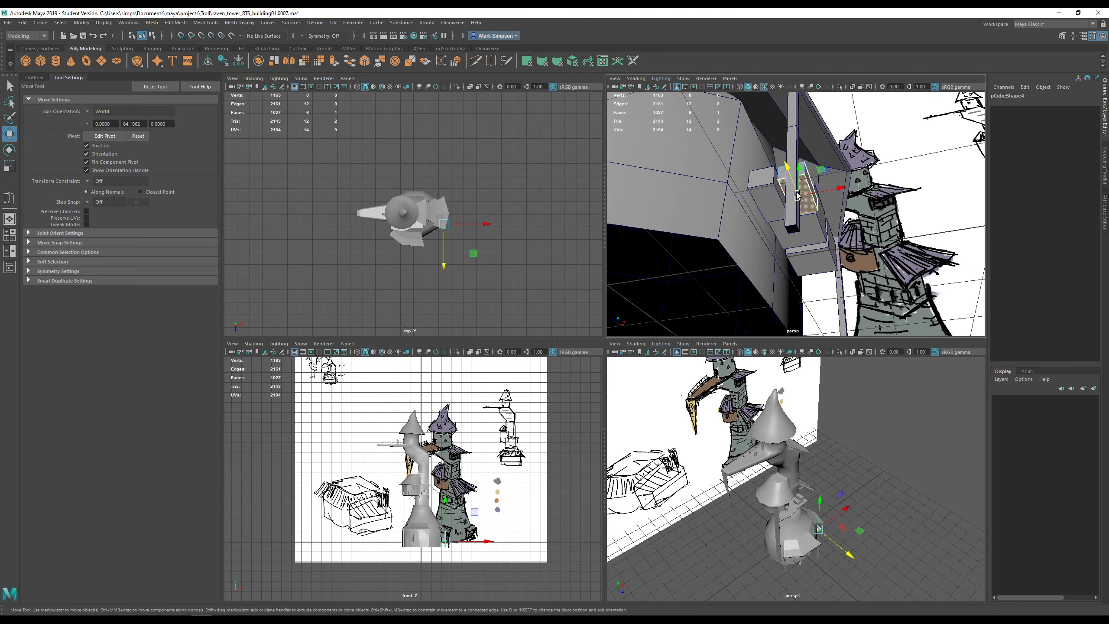
{"action": "left_click_drag", "start_coordinate": [782, 221], "coordinate": [750, 243], "text": "alt"}
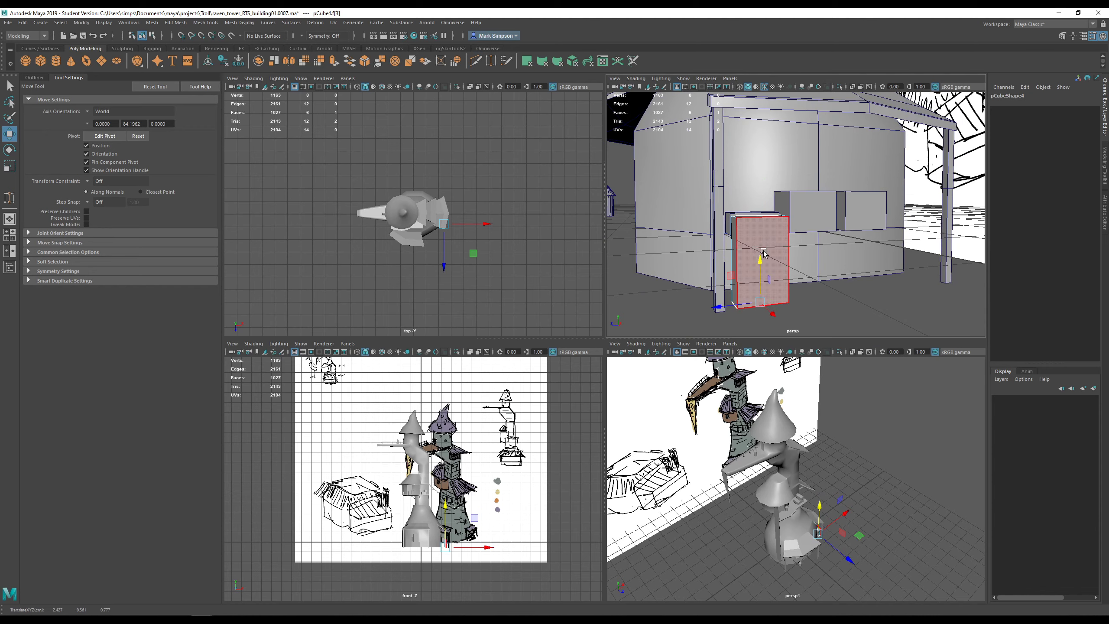
{"action": "left_click_drag", "start_coordinate": [763, 250], "coordinate": [750, 281], "text": "alt"}
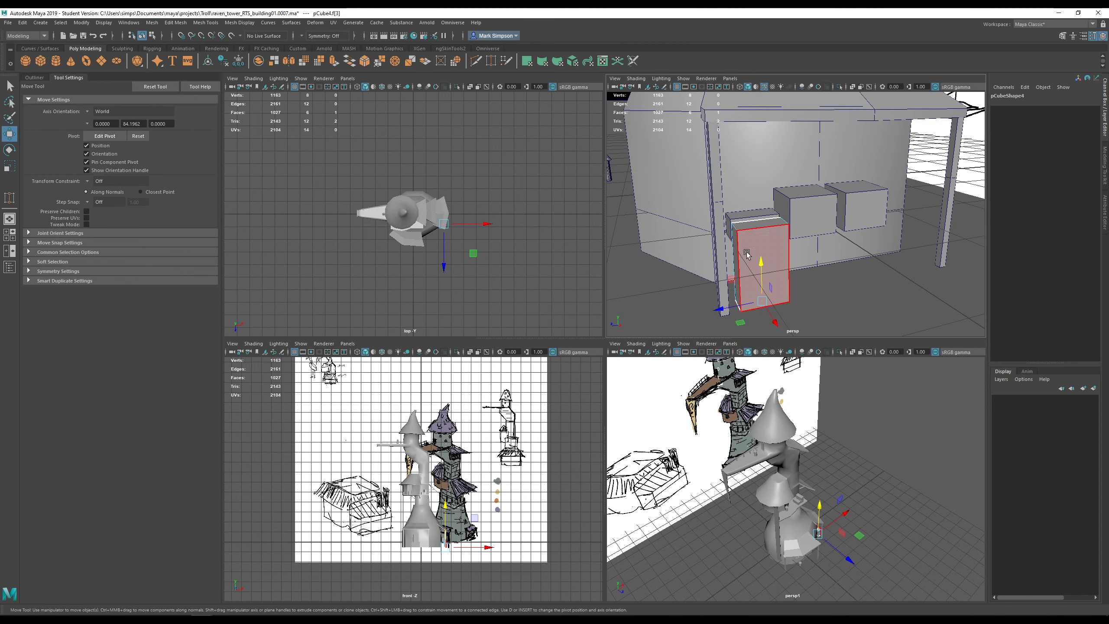
{"action": "scroll", "coordinate": [746, 253], "scroll_direction": "down", "scroll_amount": 5}
{"action": "left_click_drag", "start_coordinate": [737, 254], "coordinate": [771, 275], "text": "alt"}
{"action": "scroll", "coordinate": [765, 280], "scroll_direction": "down", "scroll_amount": 5}
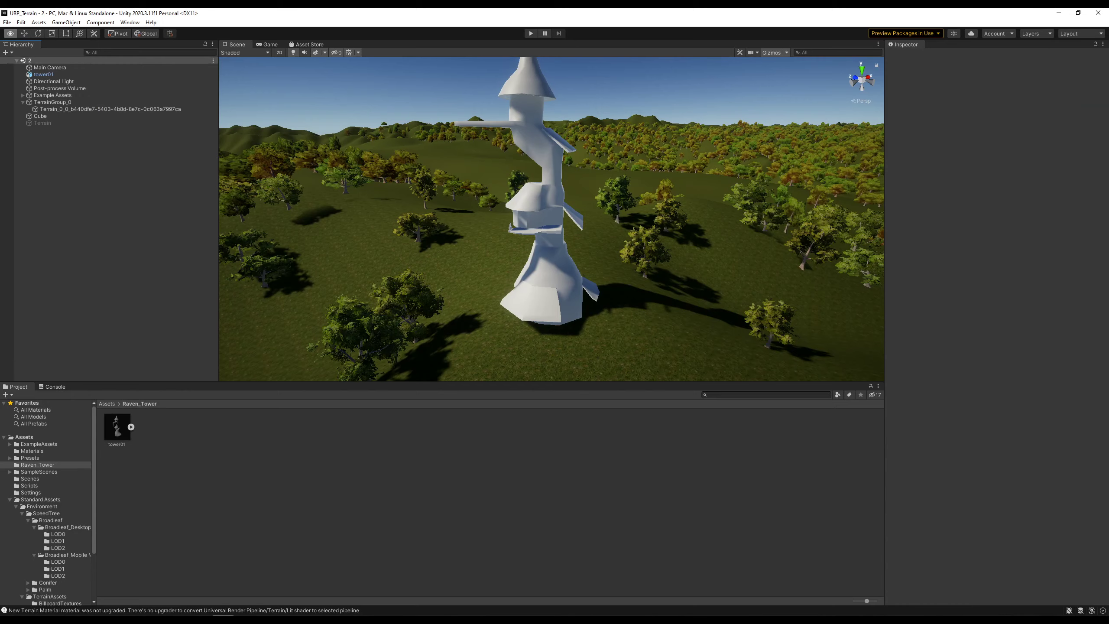
- Select the tower01 model on the terrain and frame the view on it
{"action": "left_click_drag", "start_coordinate": [545, 233], "coordinate": [555, 295], "text": "alt"}
{"action": "scroll", "coordinate": [641, 263], "scroll_direction": "down", "scroll_amount": 10}
{"action": "left_click", "coordinate": [432, 248]}
{"action": "key", "text": "f"}
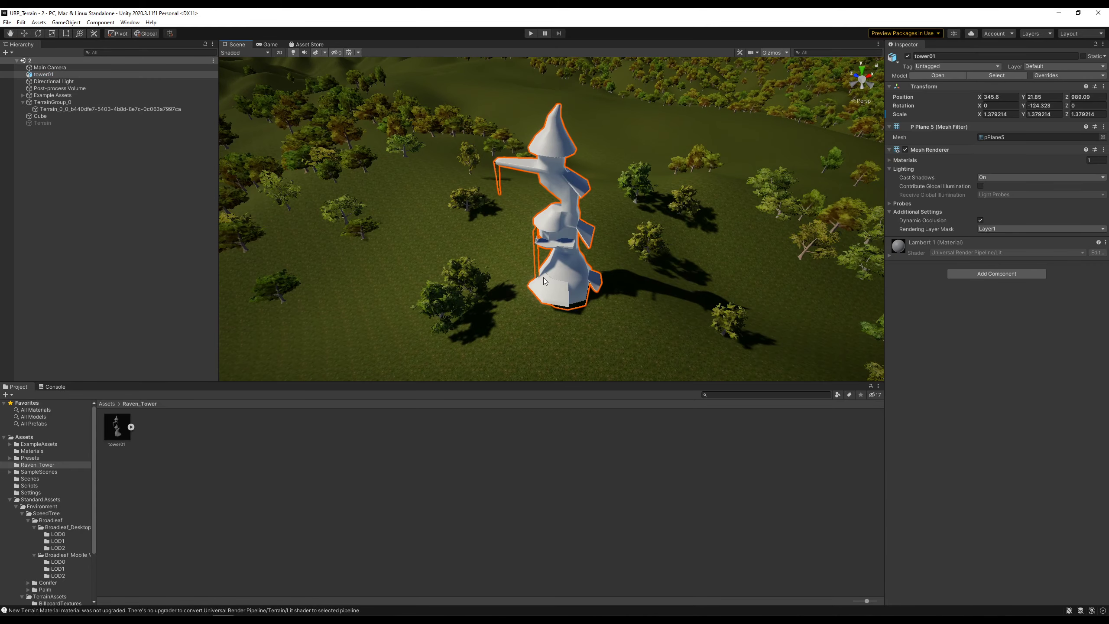
{"action": "left_click_drag", "start_coordinate": [663, 314], "coordinate": [618, 322], "text": "alt"}
{"action": "scroll", "coordinate": [624, 316], "scroll_direction": "up", "scroll_amount": 5}
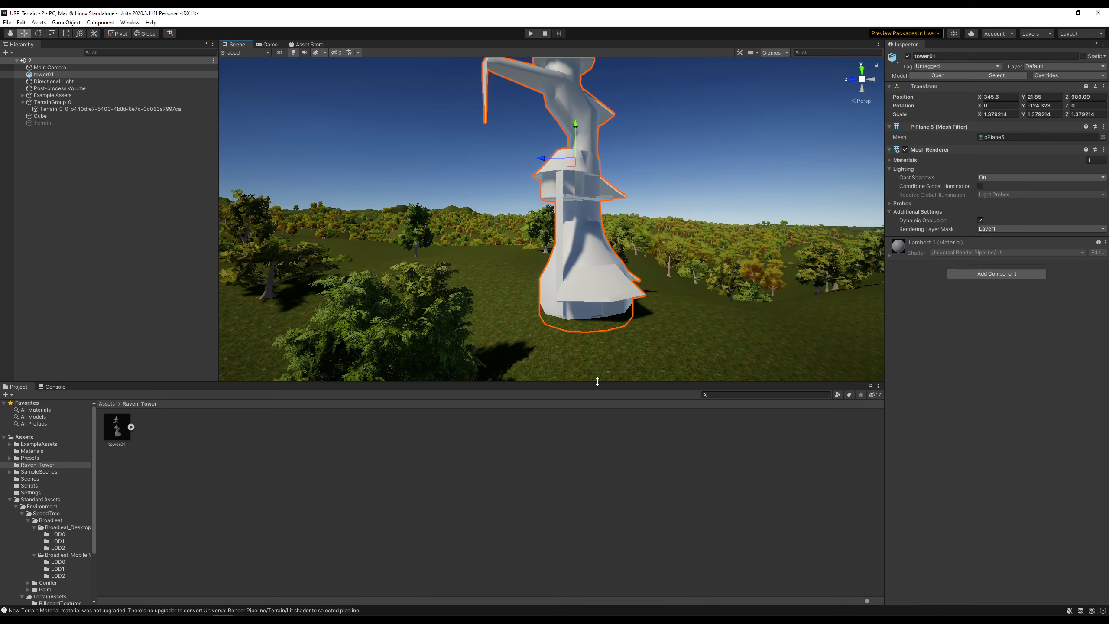
- Enlarge the Scene view and orbit tower01 from high, low and side angles
{"action": "left_click_drag", "start_coordinate": [598, 381], "coordinate": [593, 487]}
{"action": "left_click_drag", "start_coordinate": [668, 131], "coordinate": [665, 315], "text": "alt"}
{"action": "left_click_drag", "start_coordinate": [577, 306], "coordinate": [540, 318], "text": "alt"}
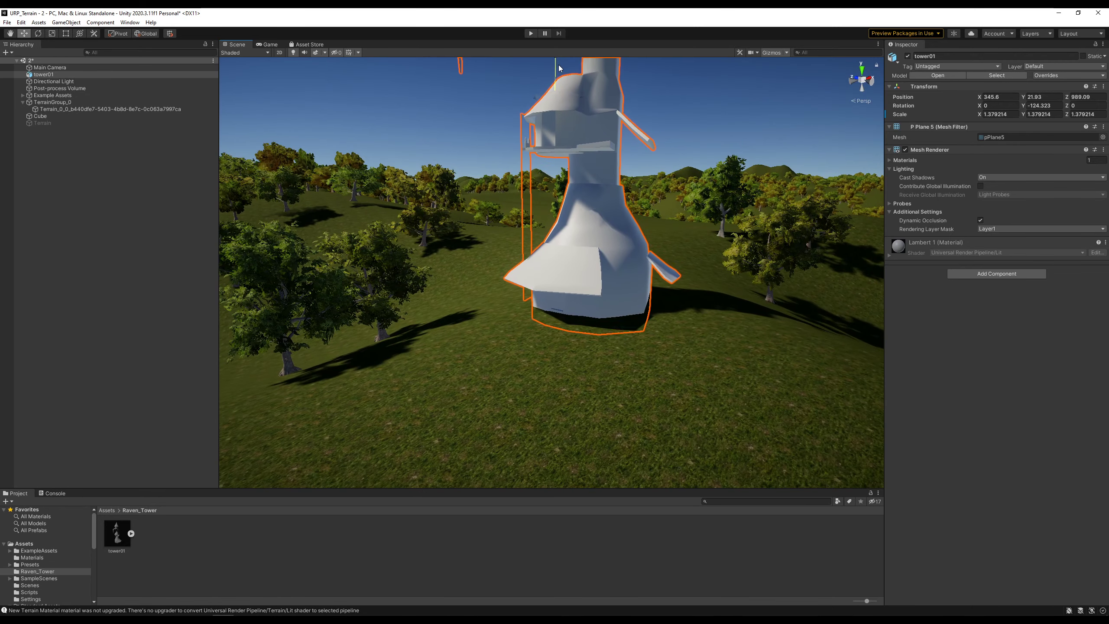
{"action": "left_click_drag", "start_coordinate": [561, 70], "coordinate": [502, 301], "text": "alt"}
{"action": "left_click_drag", "start_coordinate": [559, 369], "coordinate": [329, 362], "text": "alt"}
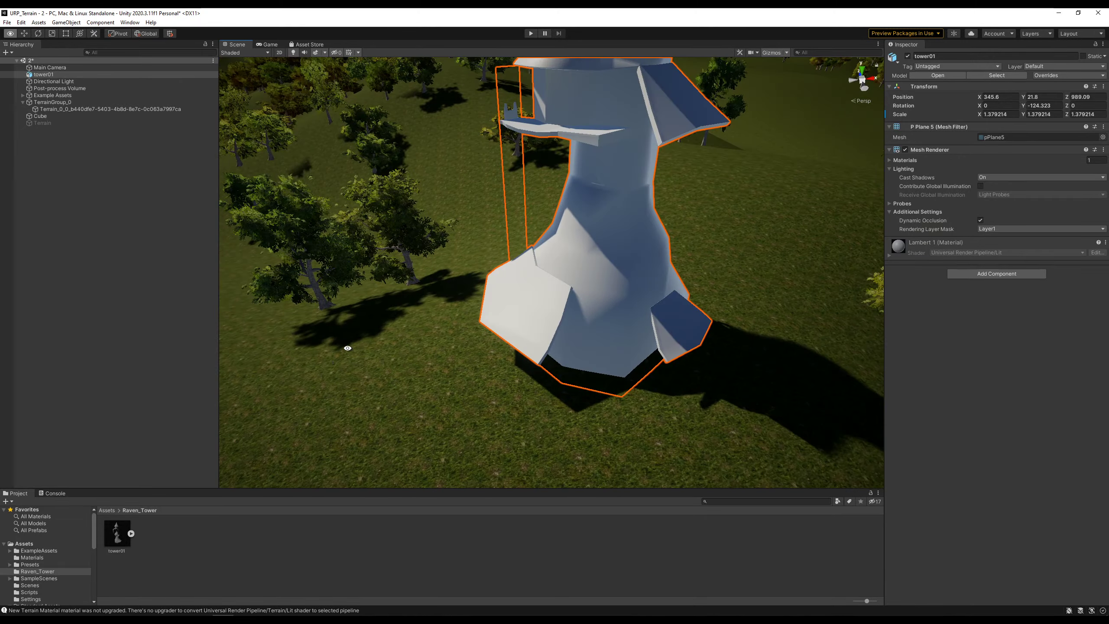
{"action": "left_click_drag", "start_coordinate": [541, 291], "coordinate": [544, 266], "text": "alt"}
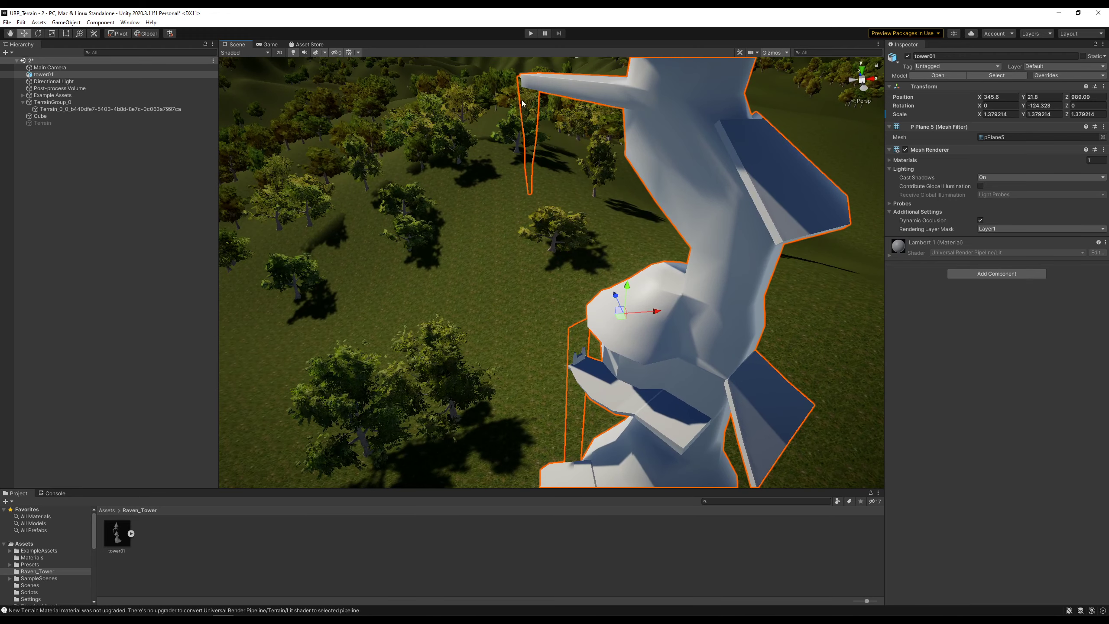
{"action": "left_click_drag", "start_coordinate": [523, 151], "coordinate": [592, 278], "text": "alt"}
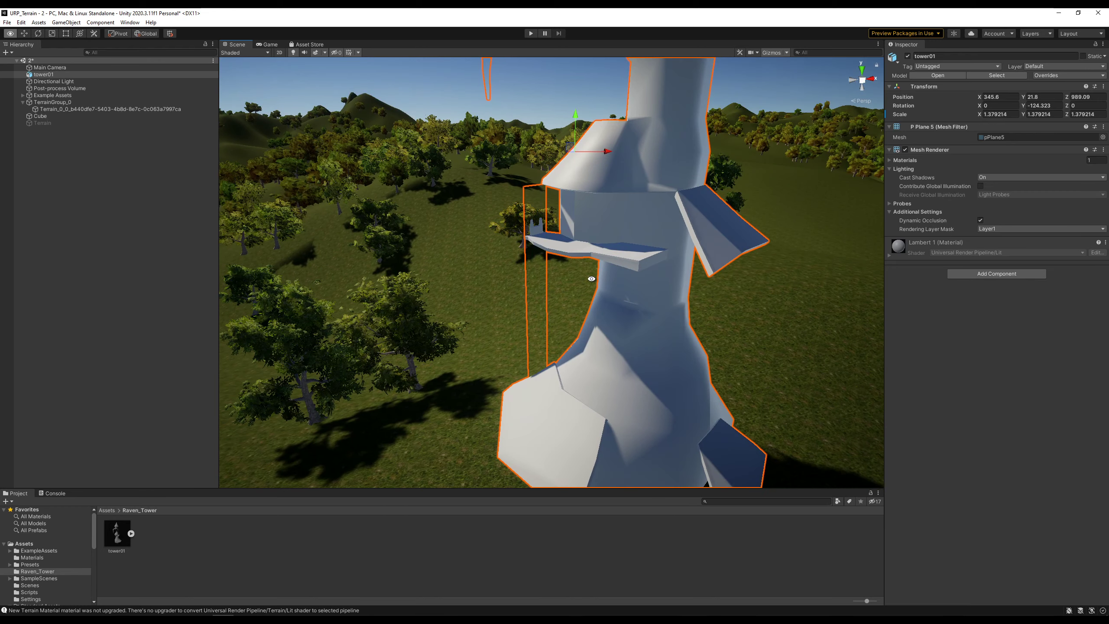
- Expand the Materials list to show lambert1, frame the whole tower, then return to Maya
{"action": "left_click", "coordinate": [890, 160]}
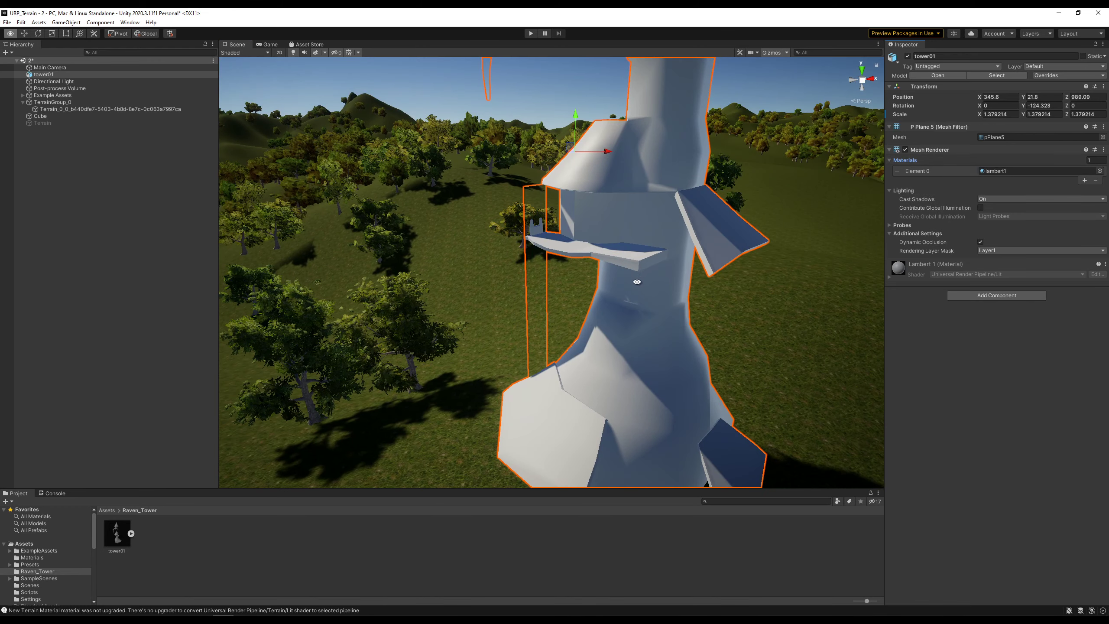
{"action": "left_click_drag", "start_coordinate": [637, 282], "coordinate": [903, 292], "text": "alt"}
{"action": "middle_click_drag", "start_coordinate": [686, 269], "coordinate": [689, 351]}
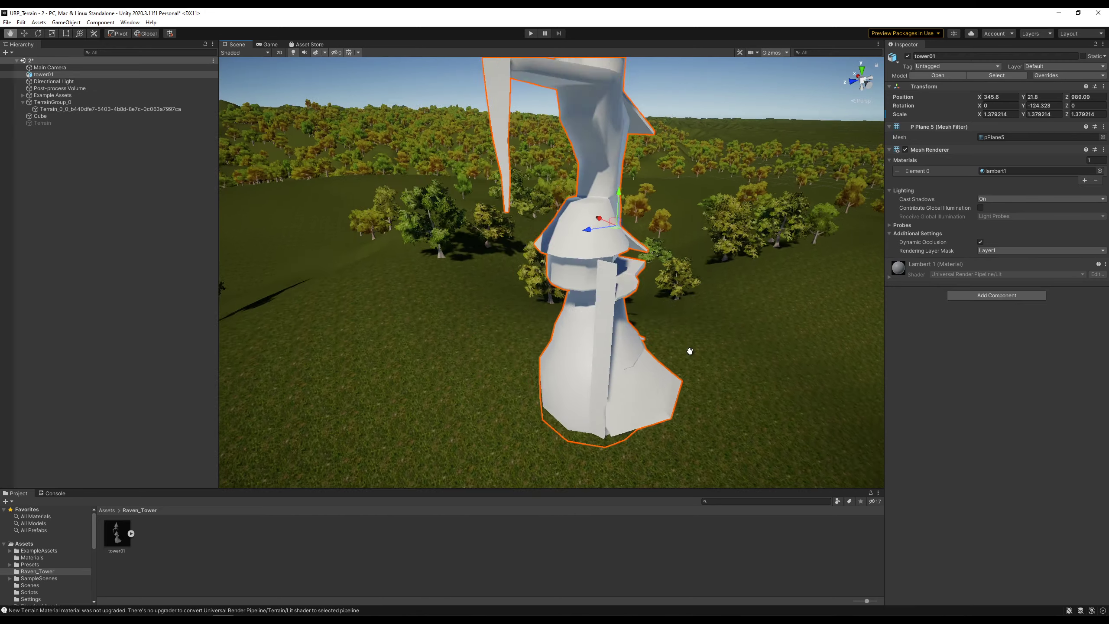
{"action": "left_click_drag", "start_coordinate": [690, 351], "coordinate": [406, 333], "text": "alt"}
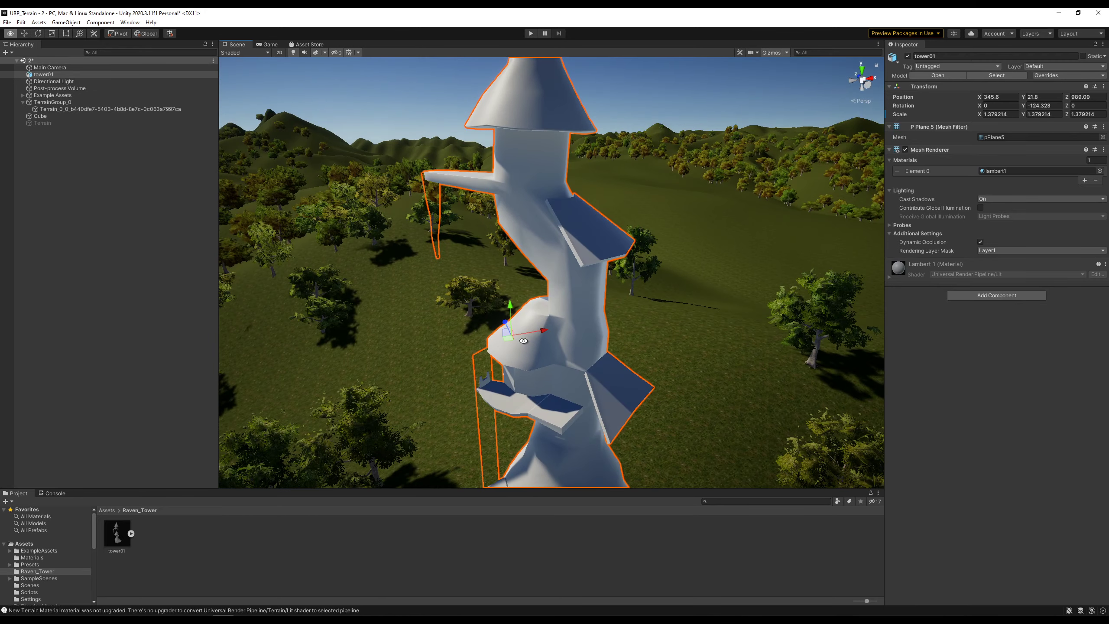
{"action": "key", "text": "alt+Tab"}
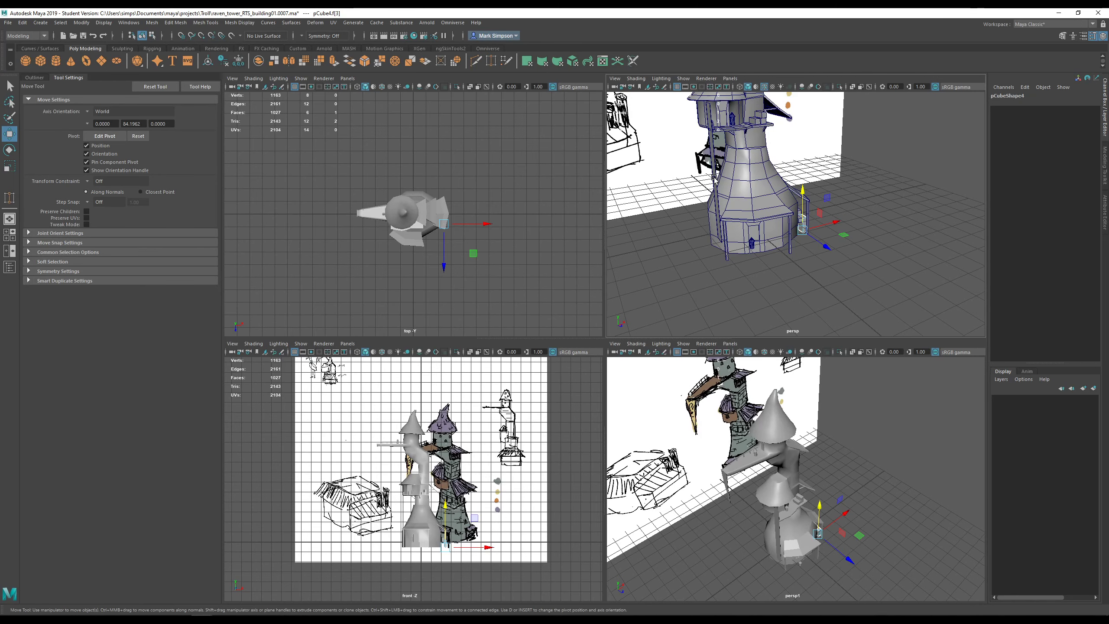
- Put the tower body mesh in face selection and orbit toward the hanging post
{"action": "left_click", "coordinate": [713, 175]}
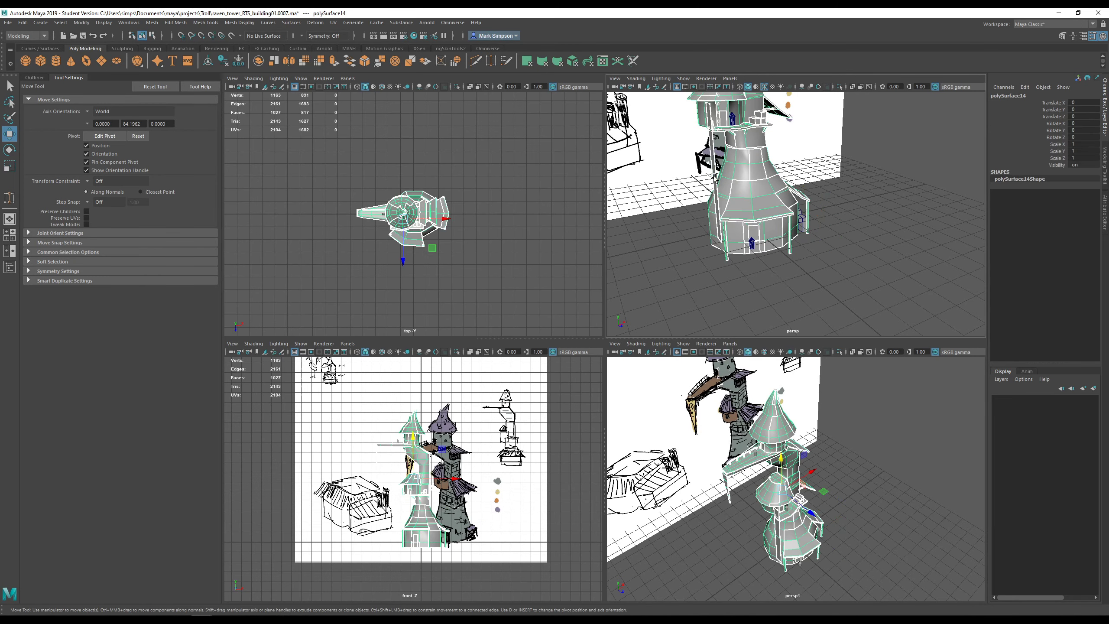
{"action": "right_click_drag", "start_coordinate": [714, 175], "coordinate": [718, 197]}
{"action": "left_click", "coordinate": [713, 139]}
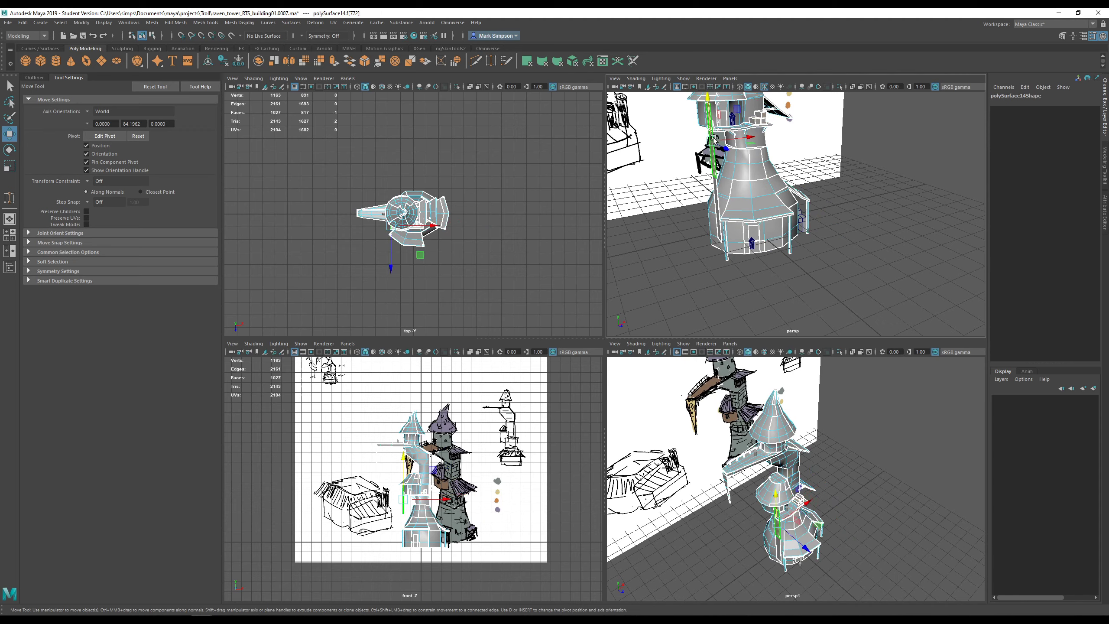
{"action": "left_click_drag", "start_coordinate": [713, 139], "coordinate": [723, 151], "text": "alt"}
{"action": "middle_click_drag", "start_coordinate": [723, 151], "coordinate": [731, 245], "text": "alt"}
{"action": "left_click_drag", "start_coordinate": [731, 245], "coordinate": [806, 198], "text": "alt"}
- Frame the hanging post and select its faces, ending at the lowest one
{"action": "left_click", "coordinate": [778, 192]}
{"action": "key", "text": "f"}
{"action": "scroll", "coordinate": [796, 245], "scroll_direction": "down", "scroll_amount": 3}
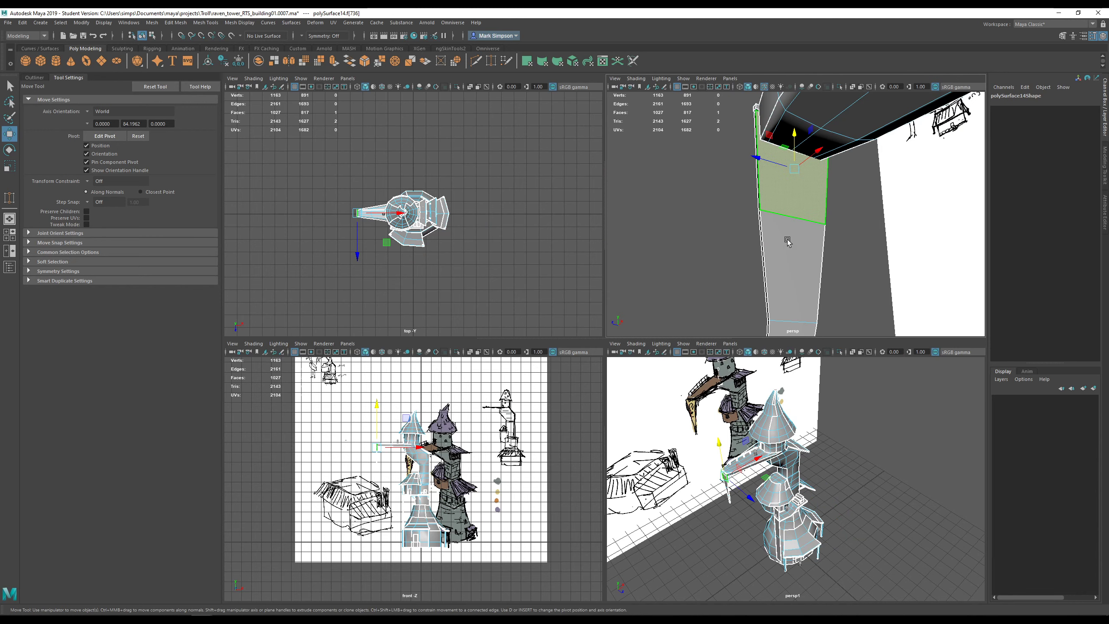
{"action": "left_click_drag", "start_coordinate": [787, 242], "coordinate": [828, 253], "text": "alt"}
{"action": "left_click", "coordinate": [809, 266]}
{"action": "middle_click_drag", "start_coordinate": [815, 266], "coordinate": [811, 207], "text": "alt"}
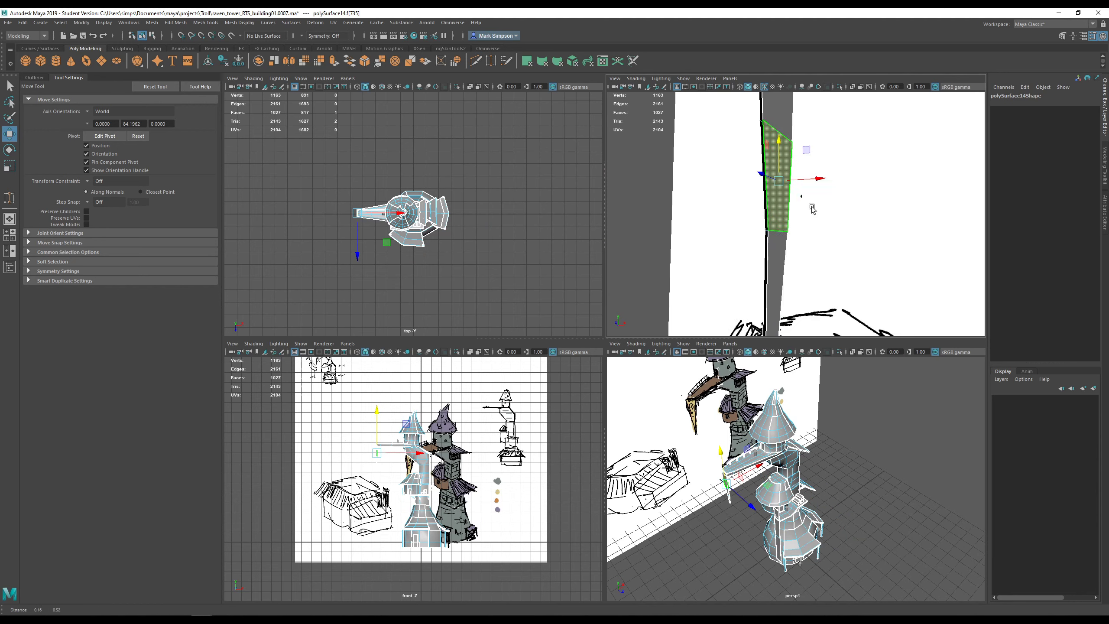
{"action": "left_click", "coordinate": [777, 259]}
{"action": "scroll", "coordinate": [784, 277], "scroll_direction": "down", "scroll_amount": 3}
{"action": "left_click_drag", "start_coordinate": [786, 287], "coordinate": [781, 311], "text": "alt"}
{"action": "left_click", "coordinate": [779, 303]}
- Add the upper post faces to complete the f[733:736] selection and frame it
{"action": "left_click", "coordinate": [782, 241], "text": "shift"}
{"action": "left_click", "coordinate": [784, 204], "text": "shift"}
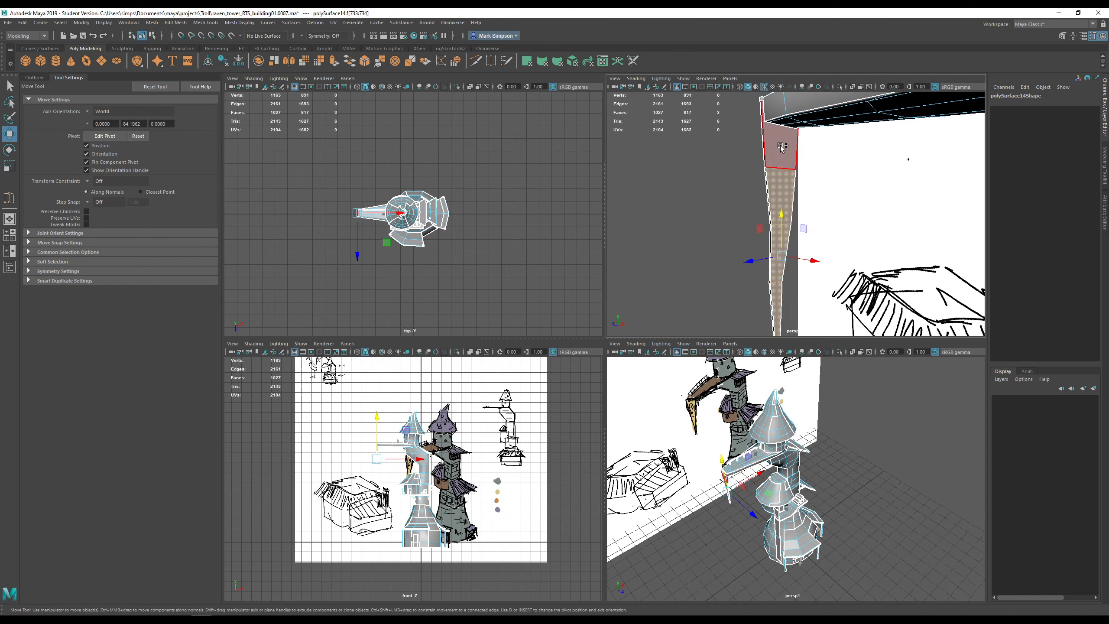
{"action": "left_click", "coordinate": [782, 146], "text": "shift"}
{"action": "left_click_drag", "start_coordinate": [741, 219], "coordinate": [769, 230], "text": "alt"}
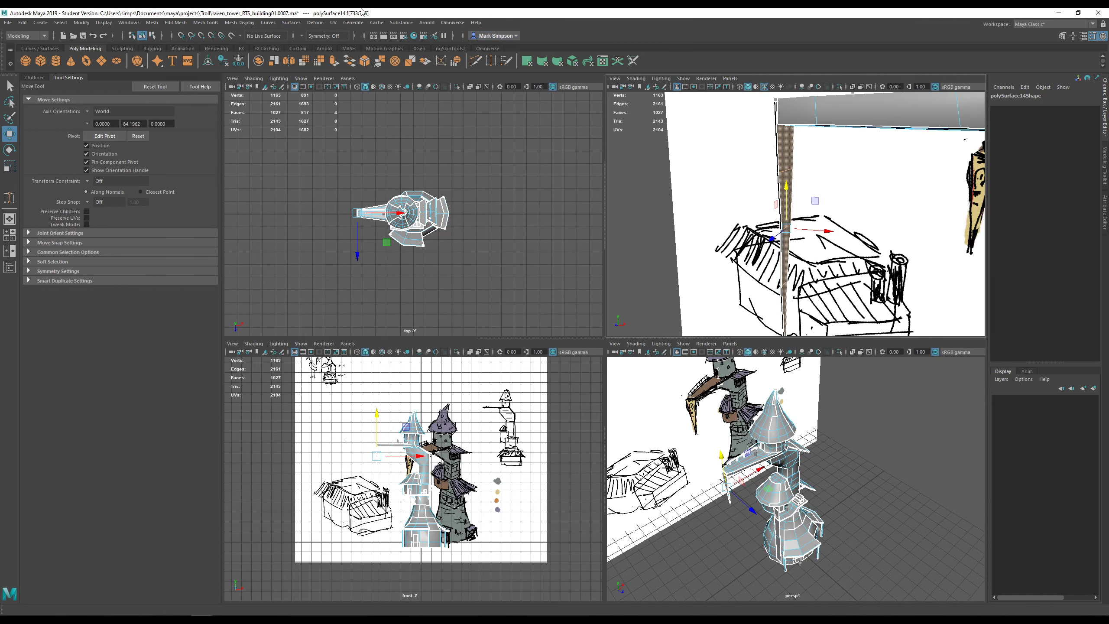
{"action": "left_click", "coordinate": [246, 24]}
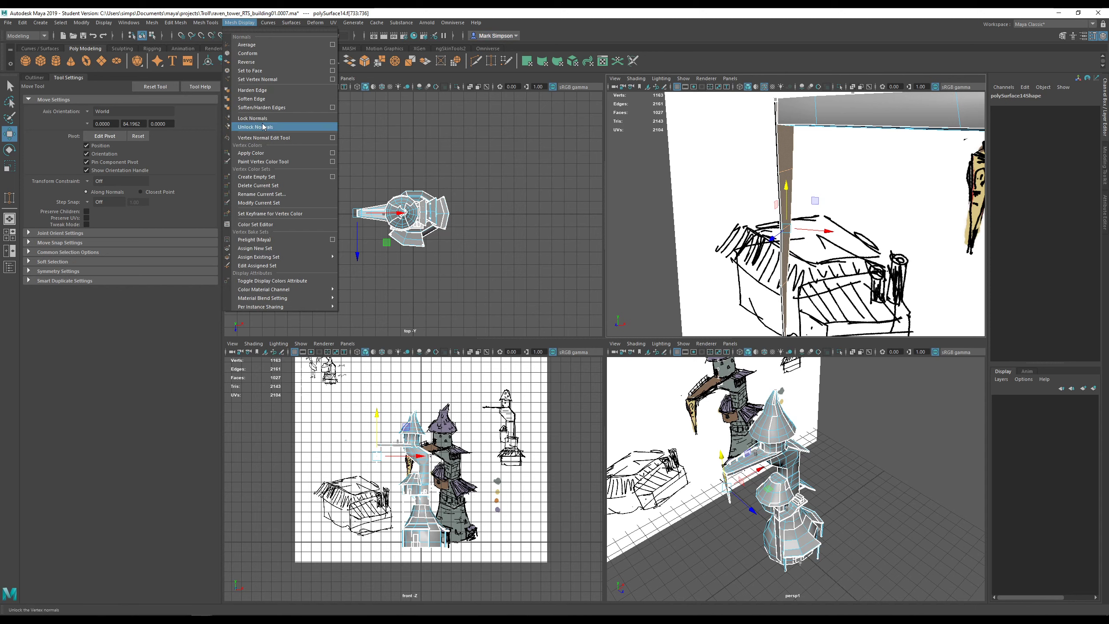
{"action": "left_click", "coordinate": [253, 22]}
{"action": "key", "text": "f"}
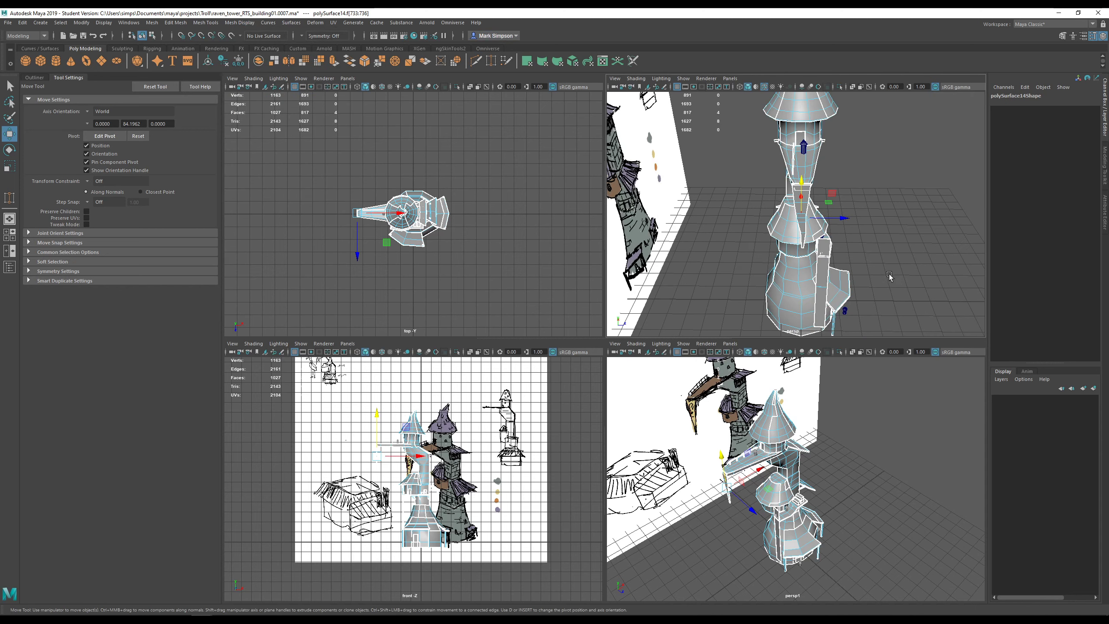
- Maximize the perspective view and place the floating UV Editor to its right
{"action": "left_click_drag", "start_coordinate": [889, 275], "coordinate": [800, 295], "text": "alt"}
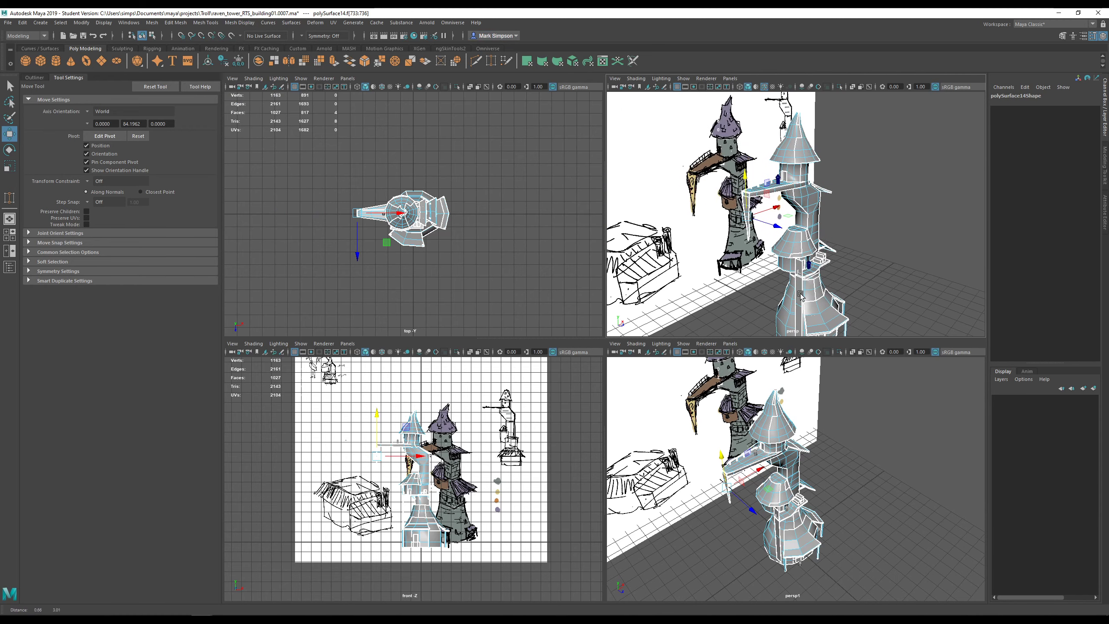
{"action": "scroll", "coordinate": [799, 293], "scroll_direction": "down", "scroll_amount": 2}
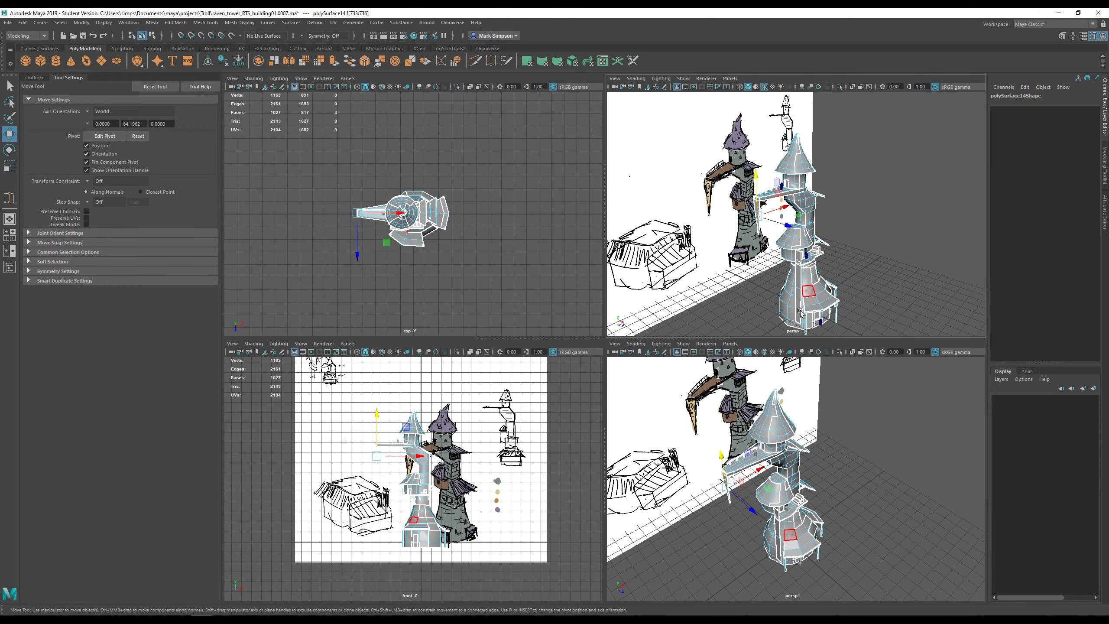
{"action": "key", "text": "space"}
{"action": "left_click_drag", "start_coordinate": [0, 149], "coordinate": [1041, 181]}
{"action": "left_click_drag", "start_coordinate": [694, 182], "coordinate": [840, 172]}
{"action": "scroll", "coordinate": [638, 355], "scroll_direction": "down", "scroll_amount": 4}
- Bring the crates by the hanging post into view and select the small crate pCube3
{"action": "left_click_drag", "start_coordinate": [638, 355], "coordinate": [581, 329], "text": "alt"}
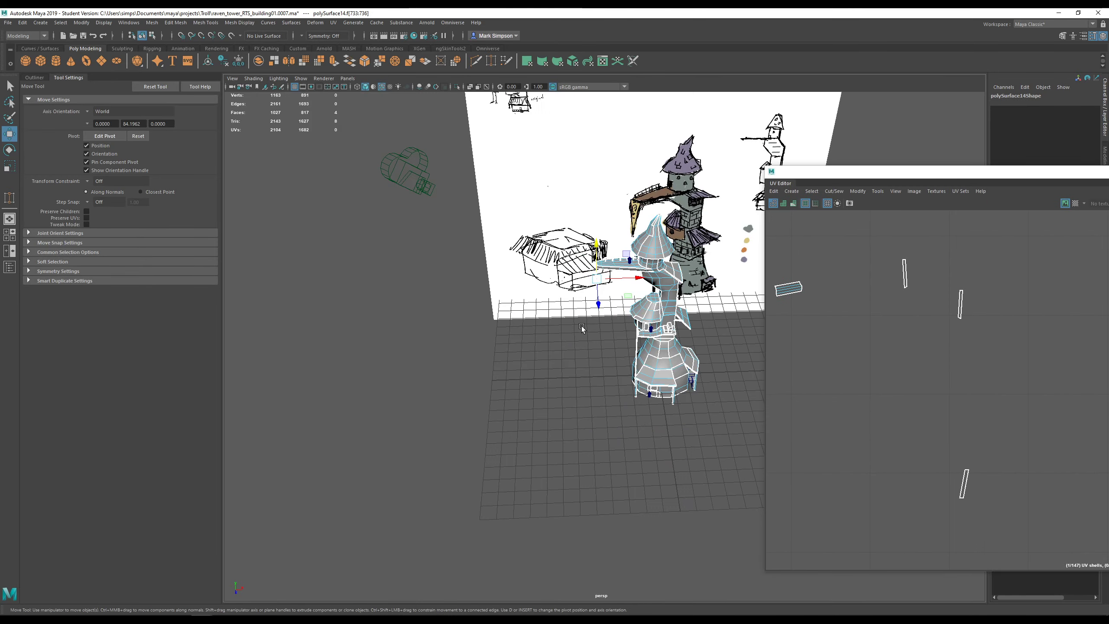
{"action": "middle_click_drag", "start_coordinate": [581, 329], "coordinate": [554, 323], "text": "alt"}
{"action": "scroll", "coordinate": [558, 329], "scroll_direction": "up", "scroll_amount": 4}
{"action": "scroll", "coordinate": [546, 317], "scroll_direction": "up", "scroll_amount": 5}
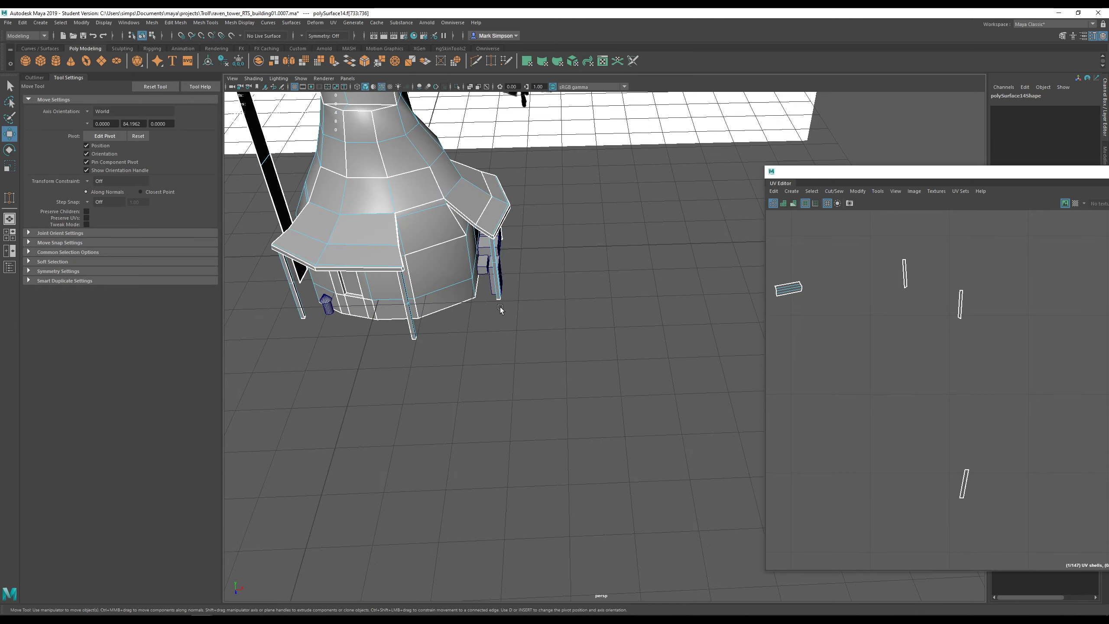
{"action": "left_click_drag", "start_coordinate": [546, 318], "coordinate": [500, 310], "text": "alt"}
{"action": "middle_click_drag", "start_coordinate": [500, 310], "coordinate": [560, 326], "text": "alt"}
{"action": "scroll", "coordinate": [559, 325], "scroll_direction": "down", "scroll_amount": 2}
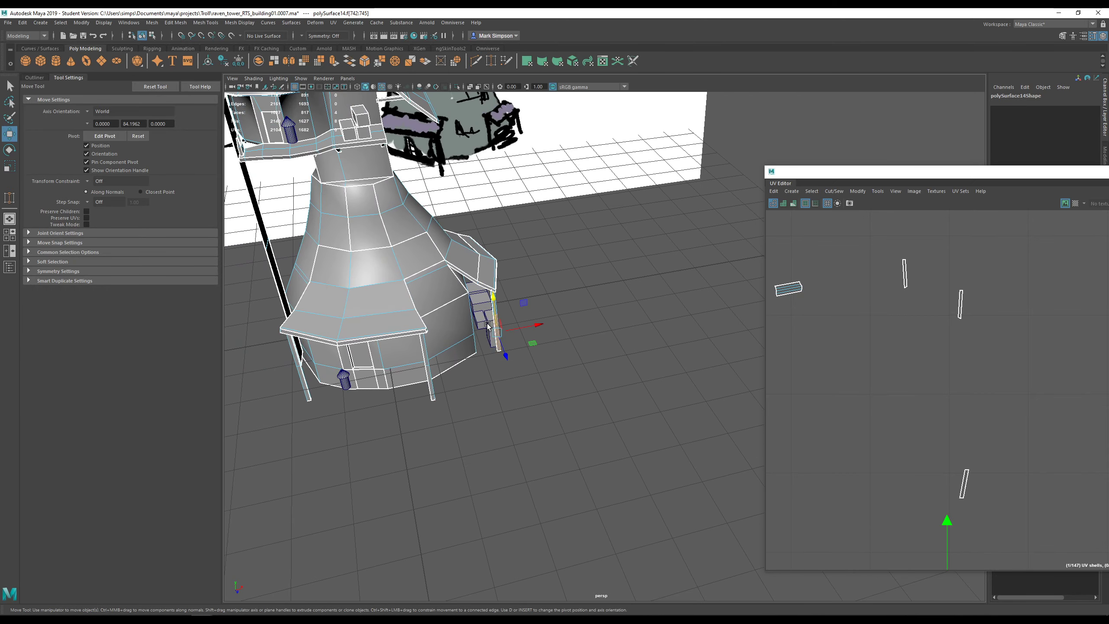
{"action": "left_click_drag", "start_coordinate": [488, 325], "coordinate": [619, 302], "text": "alt"}
{"action": "scroll", "coordinate": [634, 301], "scroll_direction": "up", "scroll_amount": 6}
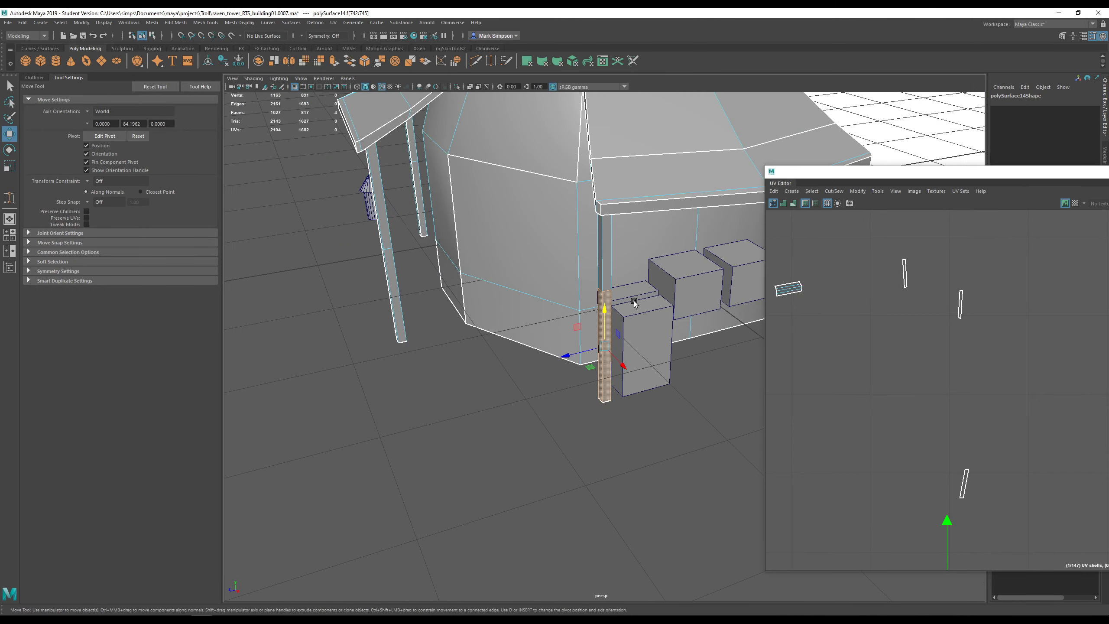
{"action": "scroll", "coordinate": [634, 301], "scroll_direction": "down", "scroll_amount": 4}
{"action": "middle_click_drag", "start_coordinate": [685, 307], "coordinate": [547, 317], "text": "alt"}
{"action": "scroll", "coordinate": [547, 317], "scroll_direction": "up", "scroll_amount": 2}
{"action": "left_click_drag", "start_coordinate": [546, 317], "coordinate": [530, 362], "text": "alt"}
{"action": "scroll", "coordinate": [530, 363], "scroll_direction": "up", "scroll_amount": 4}
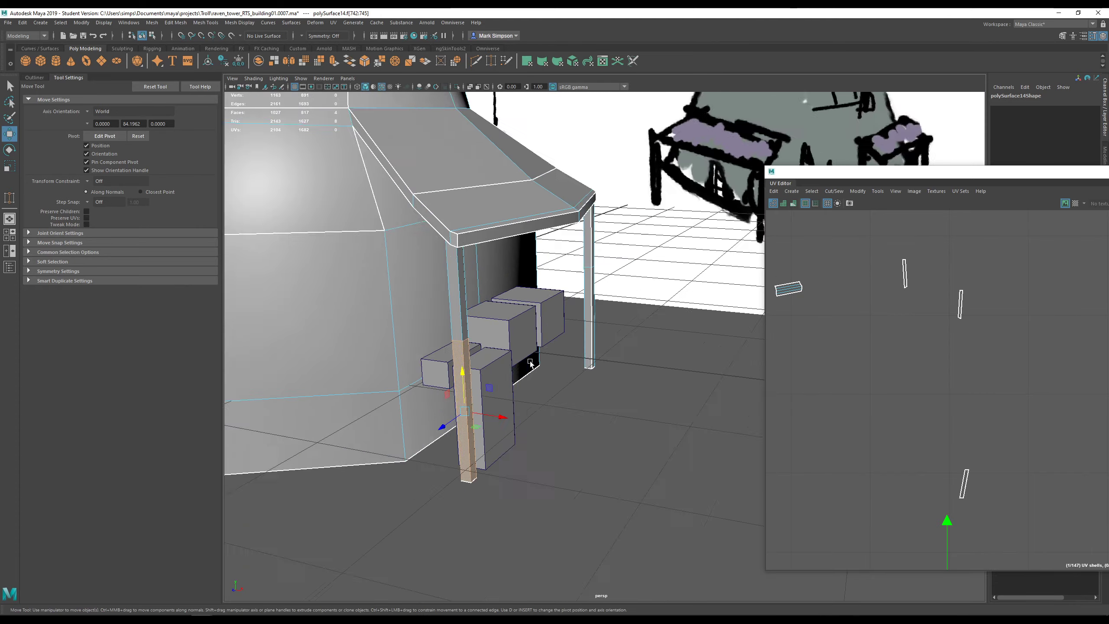
{"action": "scroll", "coordinate": [530, 363], "scroll_direction": "up", "scroll_amount": 3}
{"action": "middle_click_drag", "start_coordinate": [530, 363], "coordinate": [663, 352], "text": "alt"}
{"action": "left_click_drag", "start_coordinate": [663, 352], "coordinate": [631, 307], "text": "alt"}
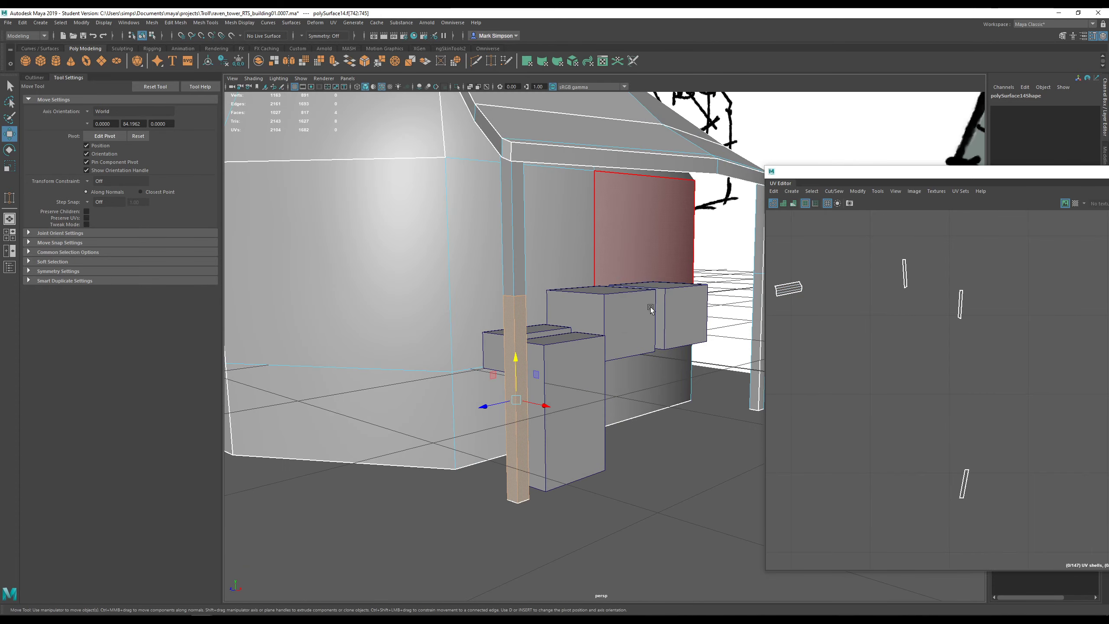
{"action": "key", "text": "F8"}
{"action": "left_click", "coordinate": [495, 343]}
- Pull pCube3's bottom face down to lengthen the crate, then delete that face
{"action": "left_click_drag", "start_coordinate": [496, 344], "coordinate": [571, 274], "text": "alt"}
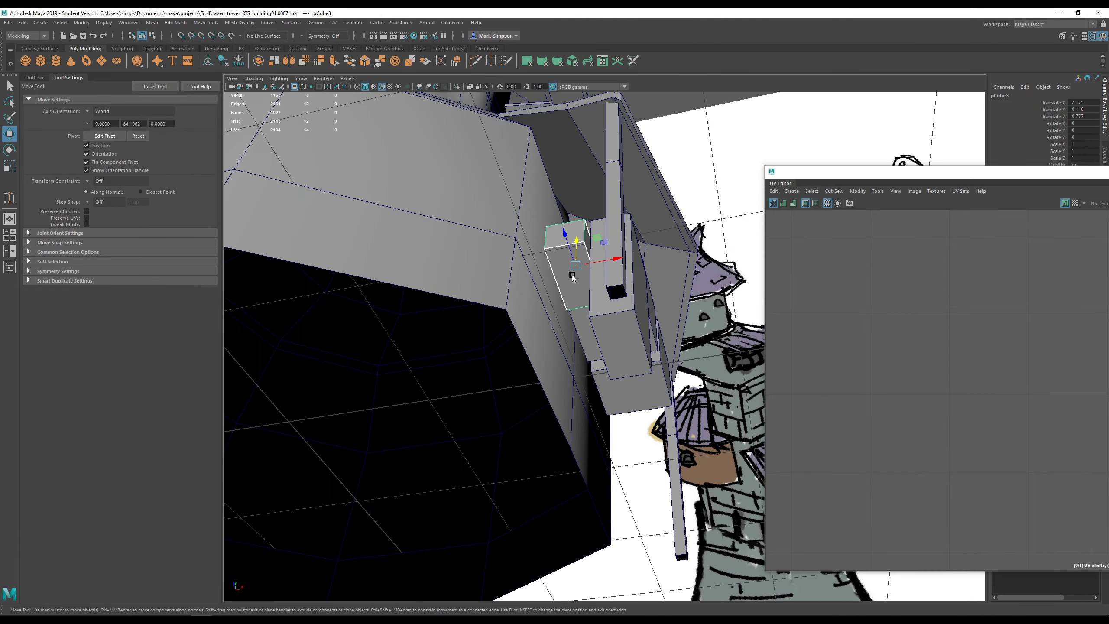
{"action": "right_click_drag", "start_coordinate": [572, 278], "coordinate": [569, 284]}
{"action": "left_click", "coordinate": [567, 279]}
{"action": "left_click_drag", "start_coordinate": [567, 280], "coordinate": [627, 329], "text": "alt"}
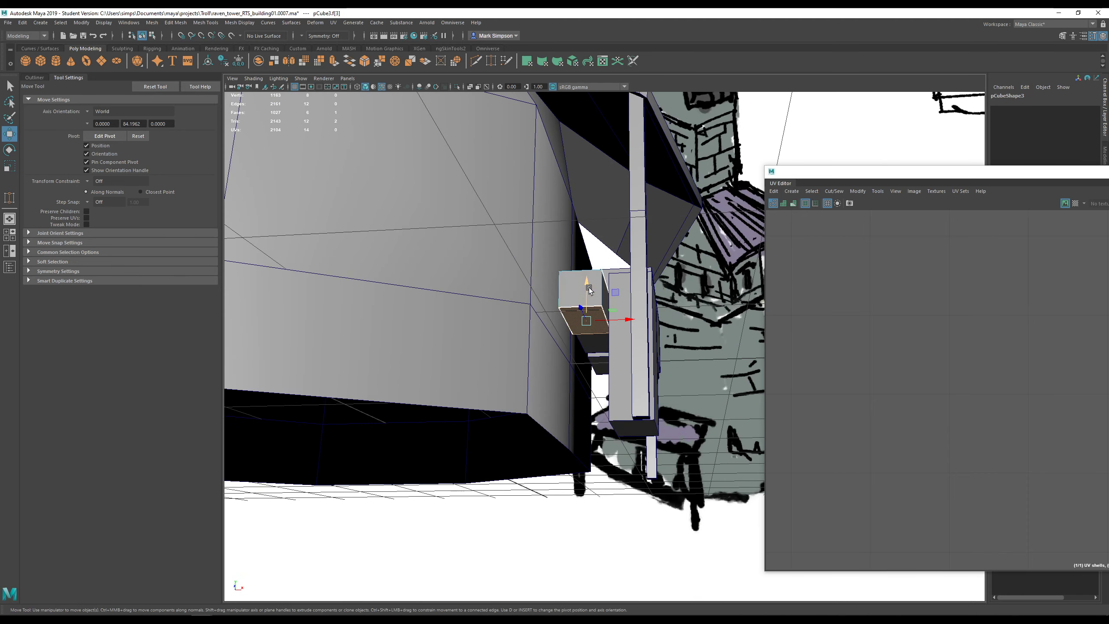
{"action": "left_click_drag", "start_coordinate": [589, 288], "coordinate": [584, 380]}
{"action": "left_click_drag", "start_coordinate": [584, 379], "coordinate": [613, 364], "text": "alt"}
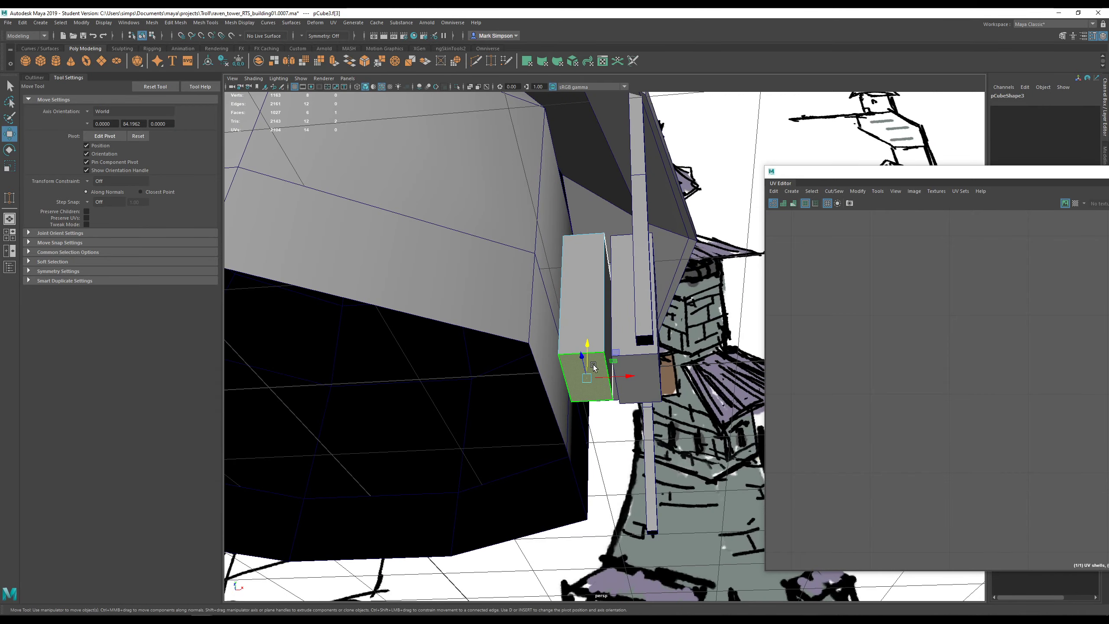
{"action": "key", "text": "Delete"}
- Delete the bottom face of crate pCube4
{"action": "left_click", "coordinate": [624, 332]}
{"action": "right_click", "coordinate": [624, 332]}
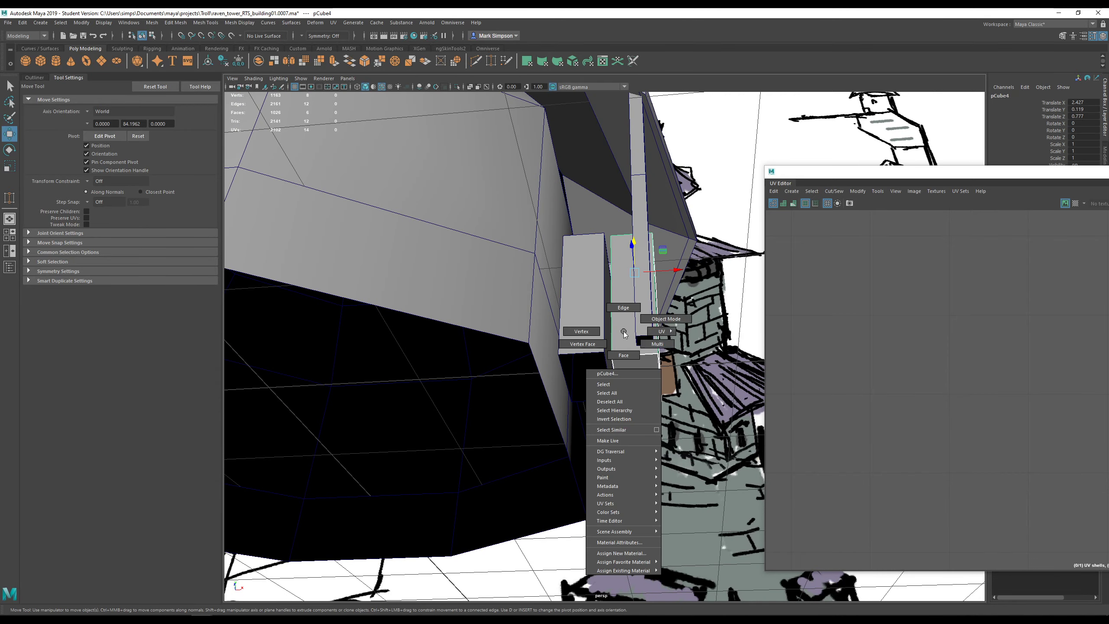
{"action": "right_click_drag", "start_coordinate": [623, 332], "coordinate": [624, 356]}
{"action": "left_click", "coordinate": [633, 365]}
{"action": "left_click_drag", "start_coordinate": [635, 368], "coordinate": [549, 395], "text": "alt"}
{"action": "key", "text": "Delete"}
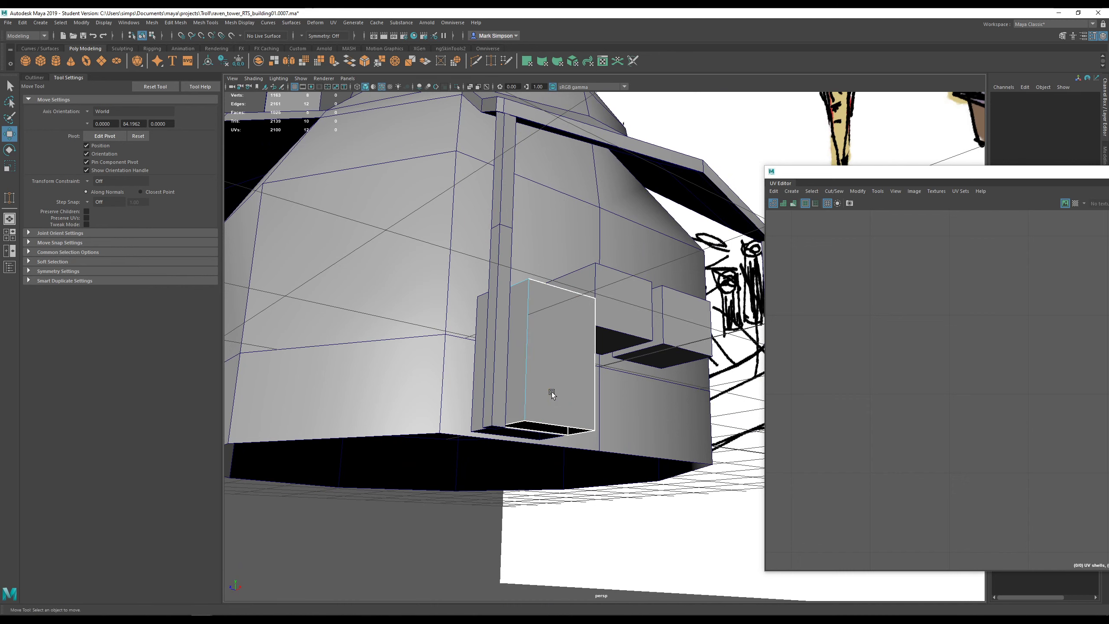
- Extend the front crate pCube2's bottom face down toward the ground and delete it
{"action": "left_click_drag", "start_coordinate": [651, 343], "coordinate": [588, 322], "text": "alt"}
{"action": "left_click", "coordinate": [587, 318]}
{"action": "right_click_drag", "start_coordinate": [588, 323], "coordinate": [590, 346]}
{"action": "left_click", "coordinate": [596, 351]}
{"action": "left_click_drag", "start_coordinate": [597, 355], "coordinate": [590, 375], "text": "alt"}
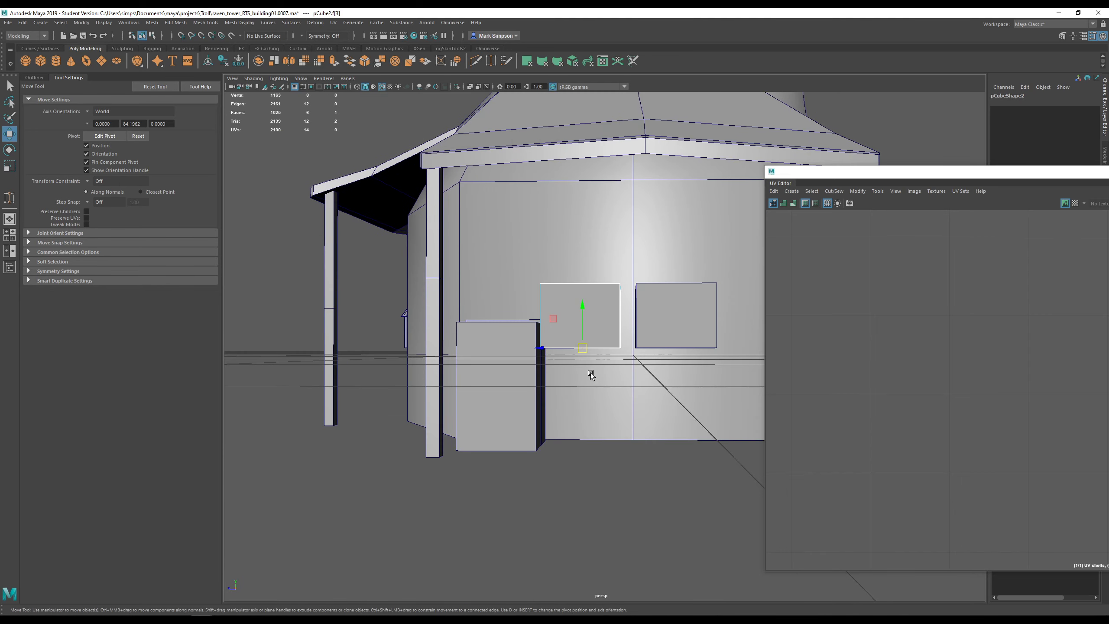
{"action": "left_click_drag", "start_coordinate": [583, 316], "coordinate": [589, 404]}
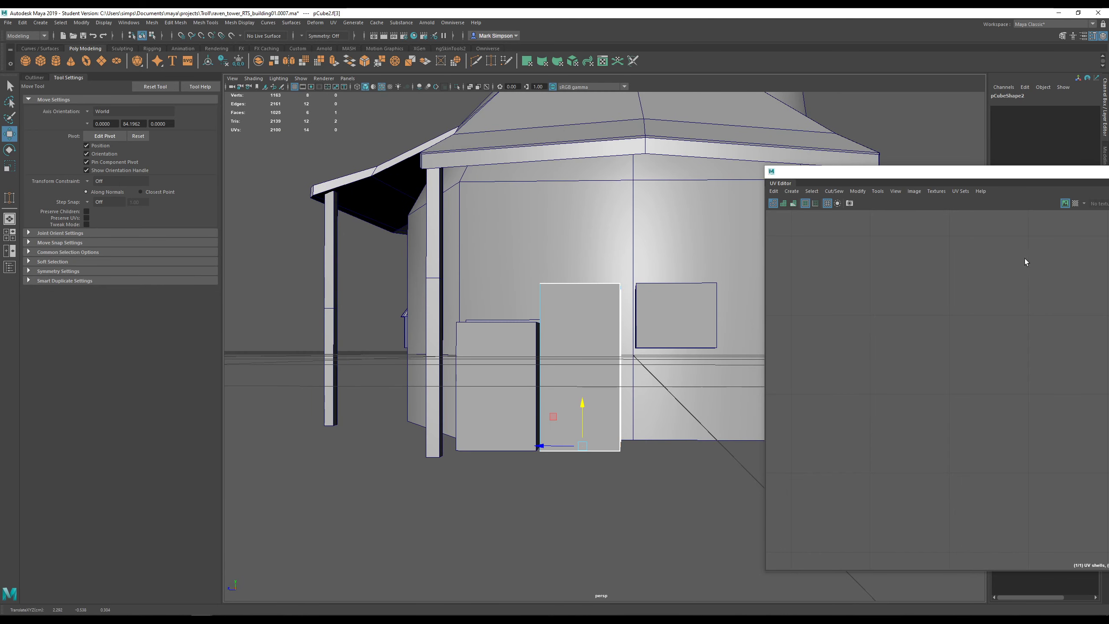
{"action": "scroll", "coordinate": [862, 352], "scroll_direction": "down", "scroll_amount": 6}
{"action": "middle_click_drag", "start_coordinate": [907, 420], "coordinate": [995, 232], "text": "alt"}
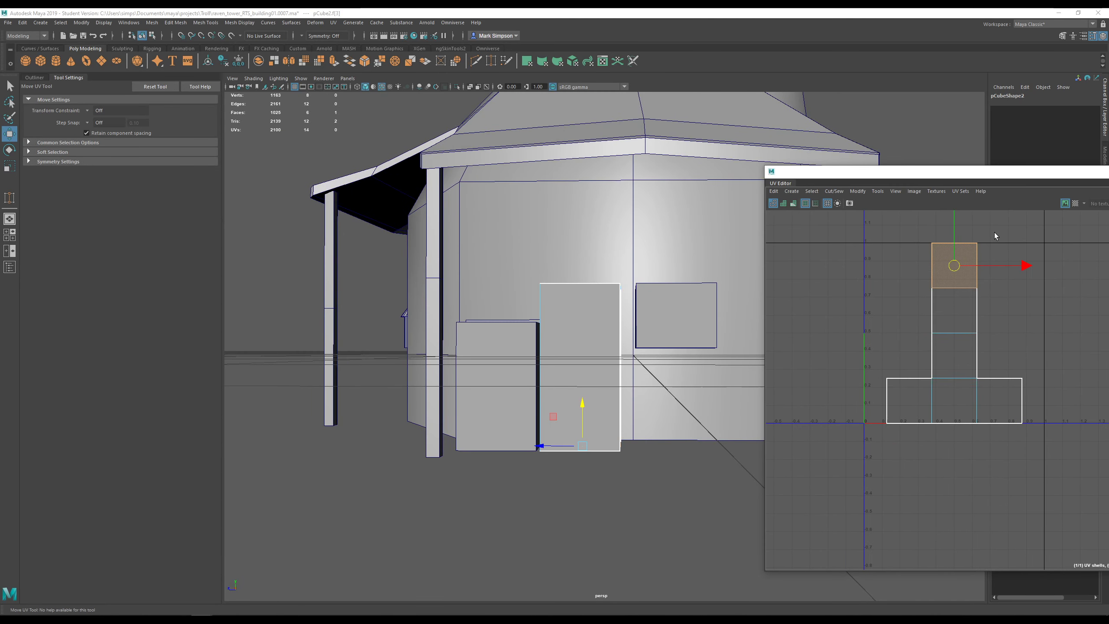
{"action": "right_click_drag", "start_coordinate": [945, 340], "coordinate": [906, 337], "text": "alt"}
{"action": "left_click_drag", "start_coordinate": [616, 333], "coordinate": [562, 297], "text": "alt"}
{"action": "key", "text": "Delete"}
- Delete the bottom face of the last crate, pCube5, and return to object selection
{"action": "left_click", "coordinate": [664, 320]}
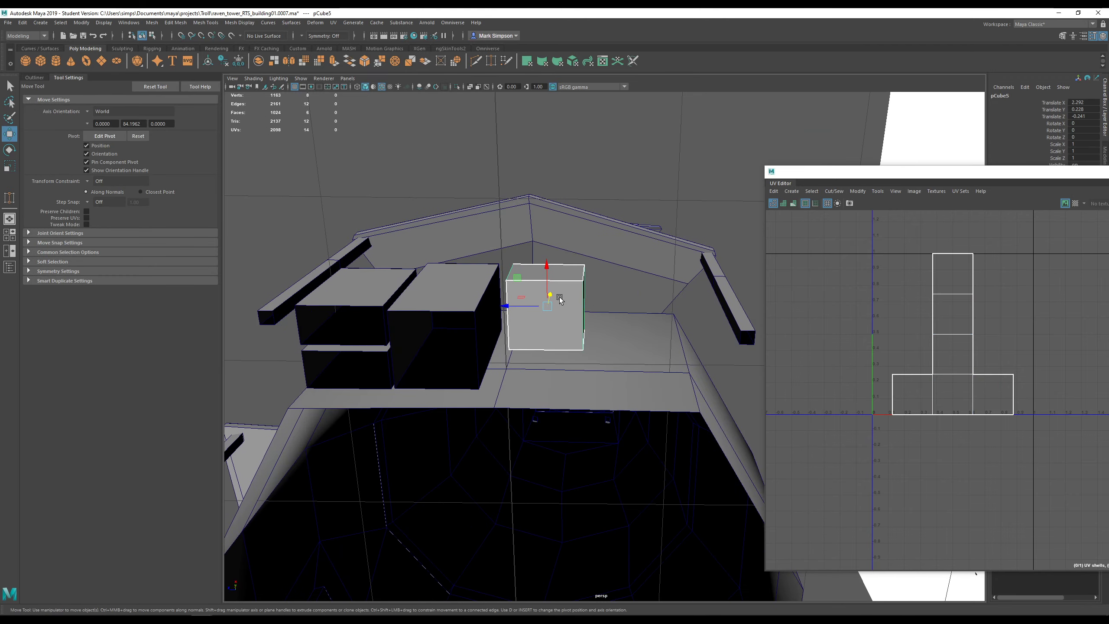
{"action": "right_click_drag", "start_coordinate": [562, 297], "coordinate": [565, 301]}
{"action": "left_click", "coordinate": [565, 301]}
{"action": "left_click_drag", "start_coordinate": [565, 302], "coordinate": [534, 290], "text": "alt"}
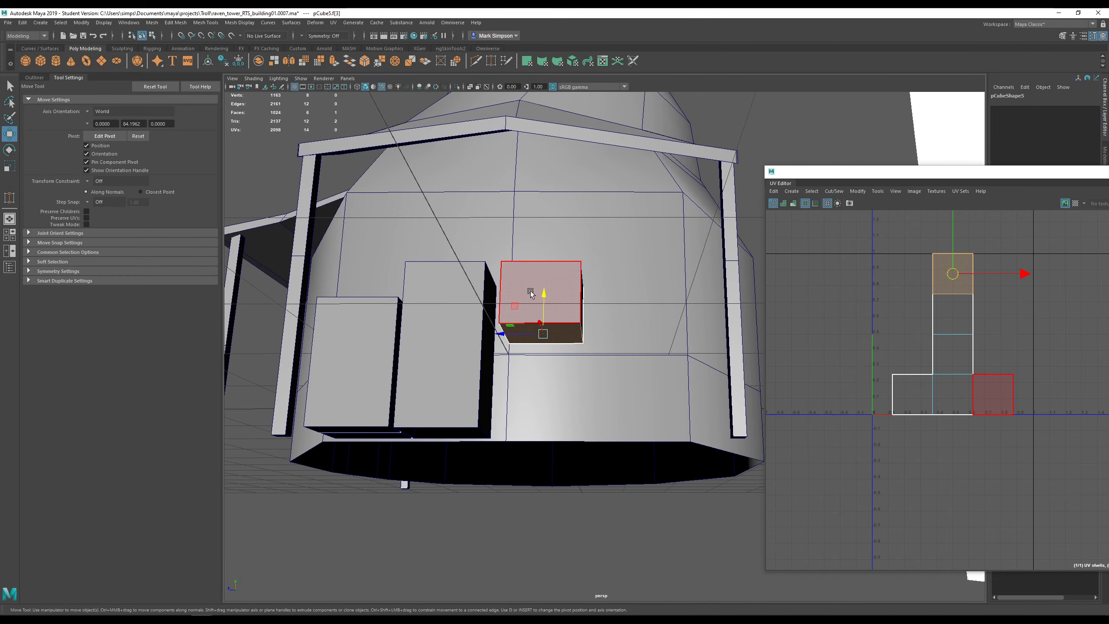
{"action": "left_click_drag", "start_coordinate": [548, 395], "coordinate": [600, 371], "text": "alt"}
{"action": "key", "text": "Delete"}
{"action": "scroll", "coordinate": [579, 318], "scroll_direction": "down", "scroll_amount": 5}
{"action": "right_click_drag", "start_coordinate": [598, 372], "coordinate": [639, 359]}
{"action": "scroll", "coordinate": [626, 392], "scroll_direction": "up", "scroll_amount": 7}
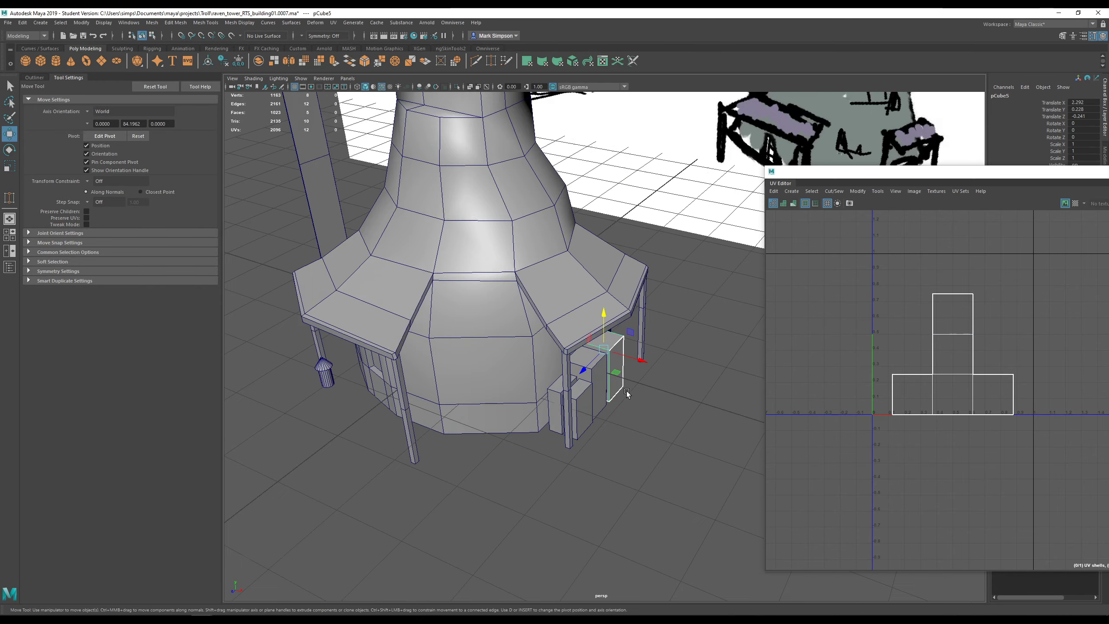
{"action": "left_click_drag", "start_coordinate": [618, 393], "coordinate": [618, 378], "text": "alt"}
- Combine the tower and its three base crates into one mesh
{"action": "left_click", "coordinate": [473, 285]}
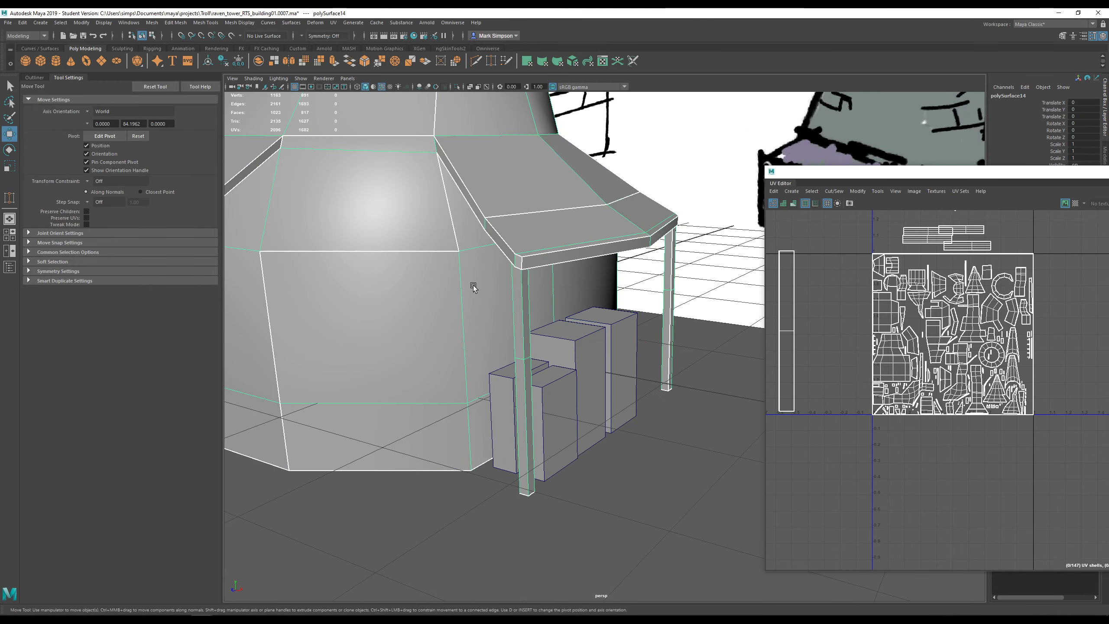
{"action": "left_click", "coordinate": [616, 321]}
{"action": "left_click", "coordinate": [585, 402]}
{"action": "left_click", "coordinate": [513, 409]}
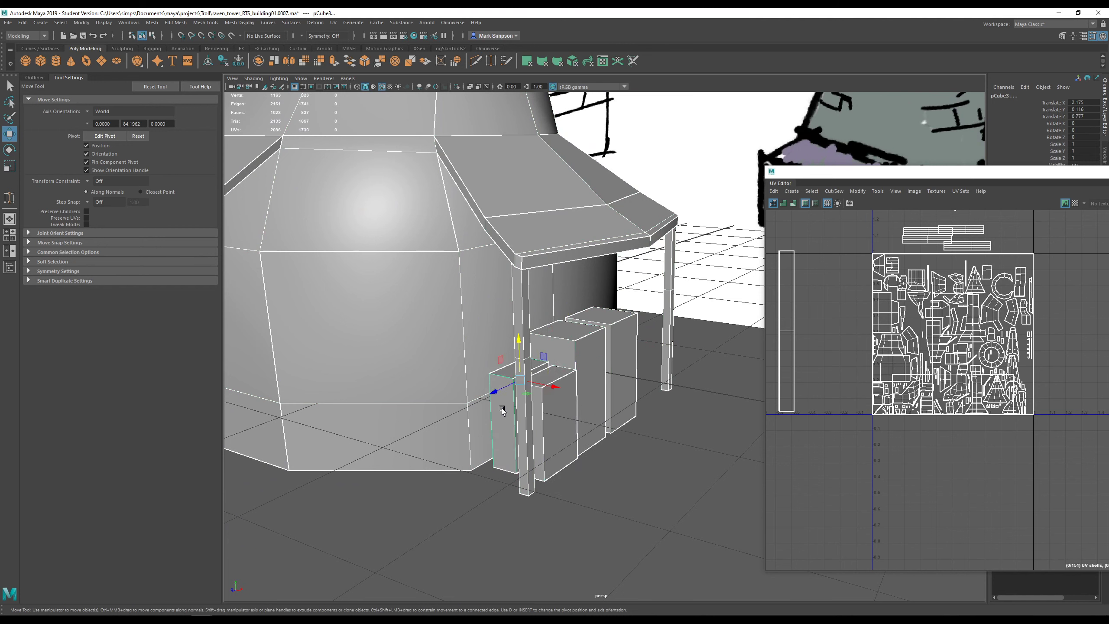
{"action": "left_click", "coordinate": [258, 61]}
- Delete all construction history via Edit > Delete All by Type > History
{"action": "left_click", "coordinate": [22, 22]}
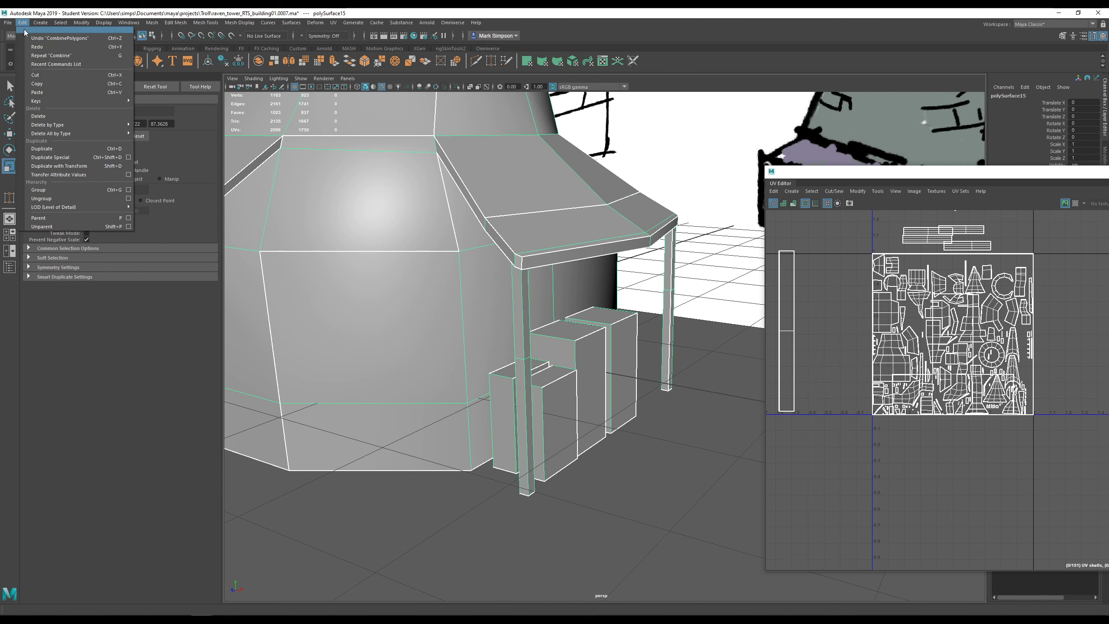
{"action": "mouse_move", "coordinate": [70, 133]}
{"action": "left_click", "coordinate": [189, 141]}
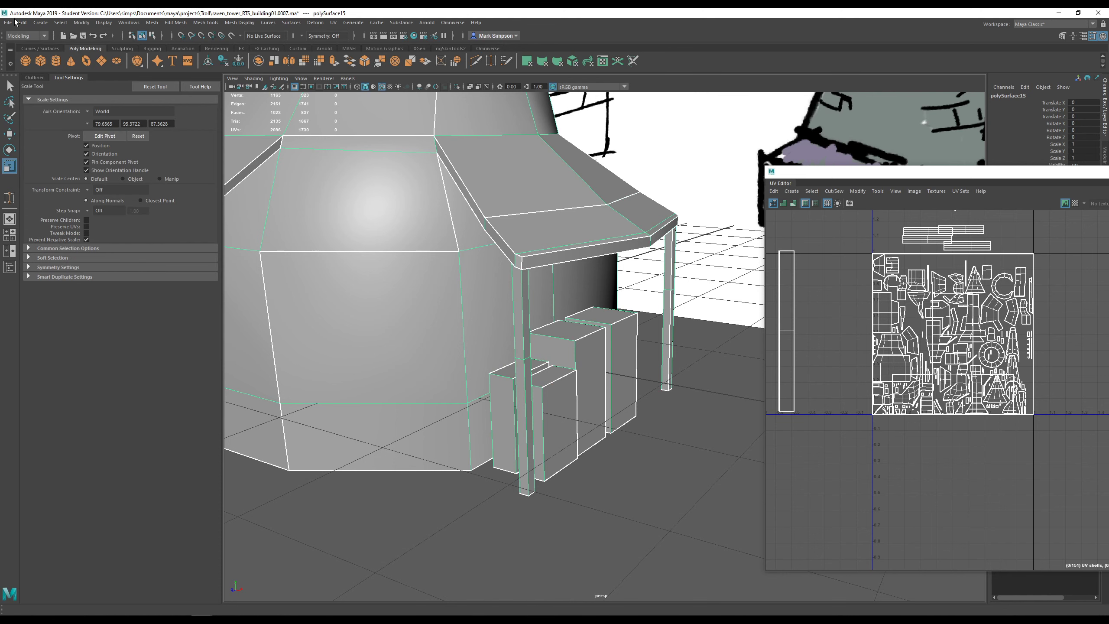
{"action": "left_click", "coordinate": [8, 22]}
- Incrementally save the scene as version 0008, continuing past the student version notice
{"action": "left_click", "coordinate": [39, 75]}
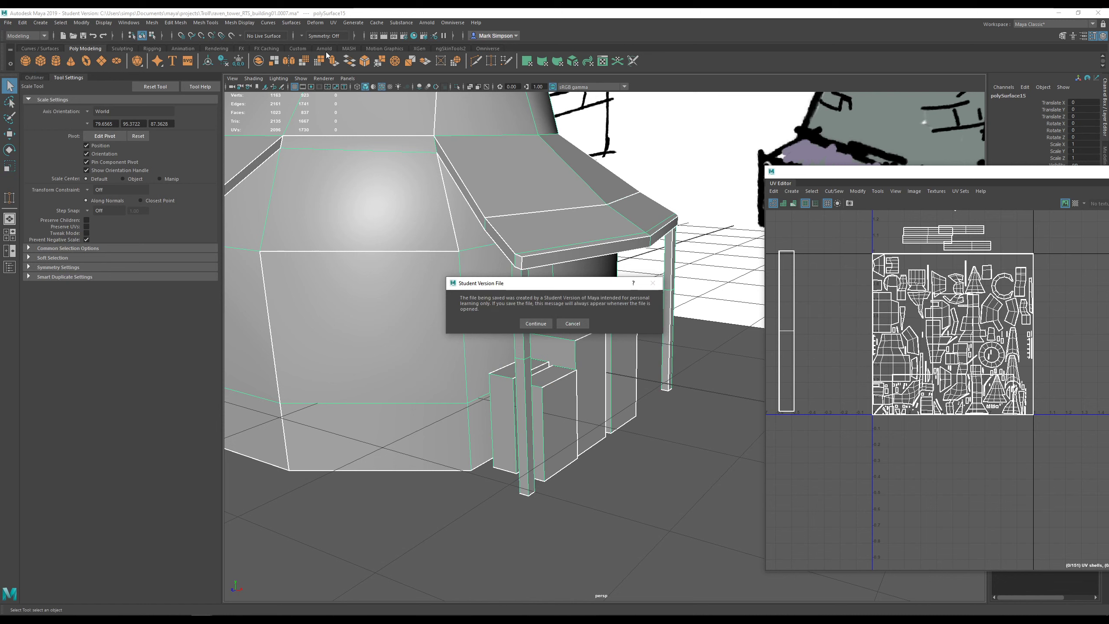
{"action": "left_click", "coordinate": [535, 323]}
{"action": "left_click", "coordinate": [334, 22]}
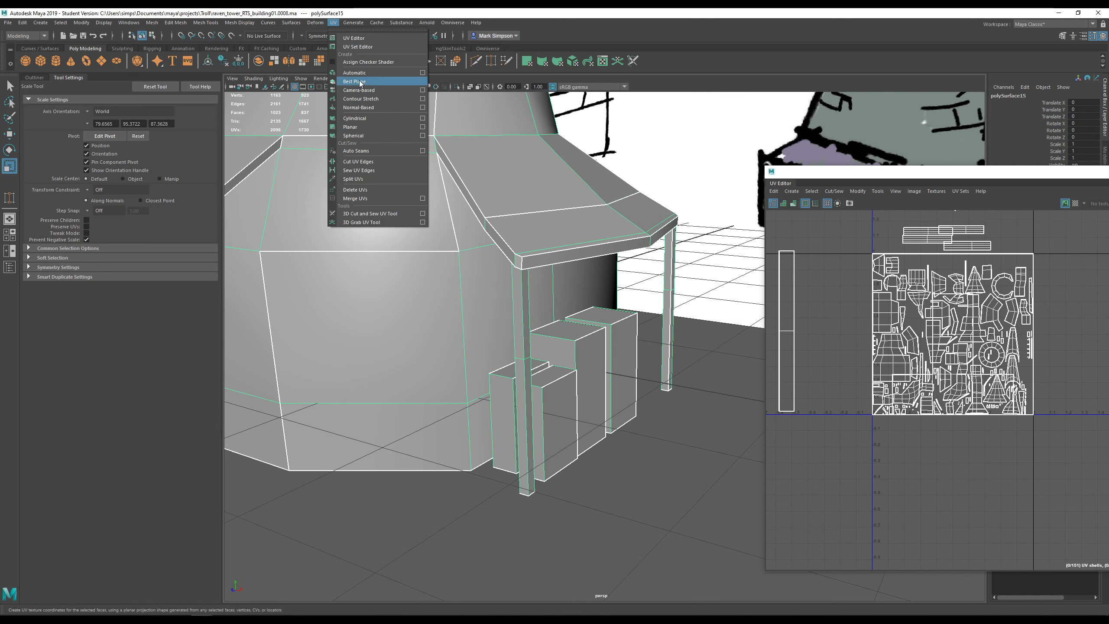
{"action": "left_click", "coordinate": [337, 23]}
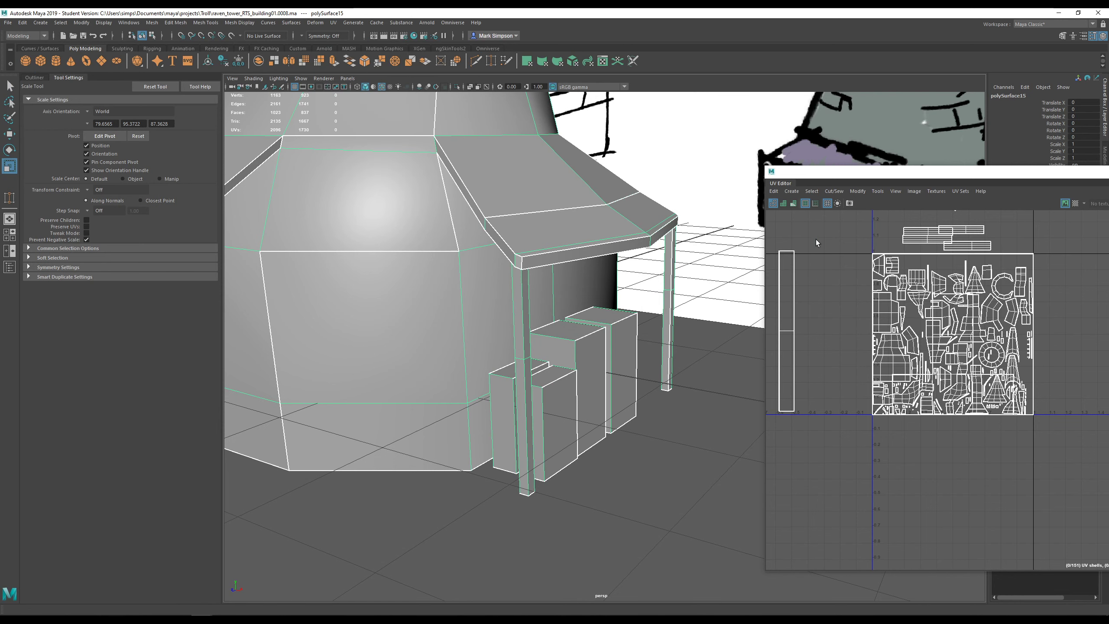
{"action": "scroll", "coordinate": [606, 336], "scroll_direction": "down", "scroll_amount": 7}
{"action": "scroll", "coordinate": [592, 332], "scroll_direction": "up", "scroll_amount": 6}
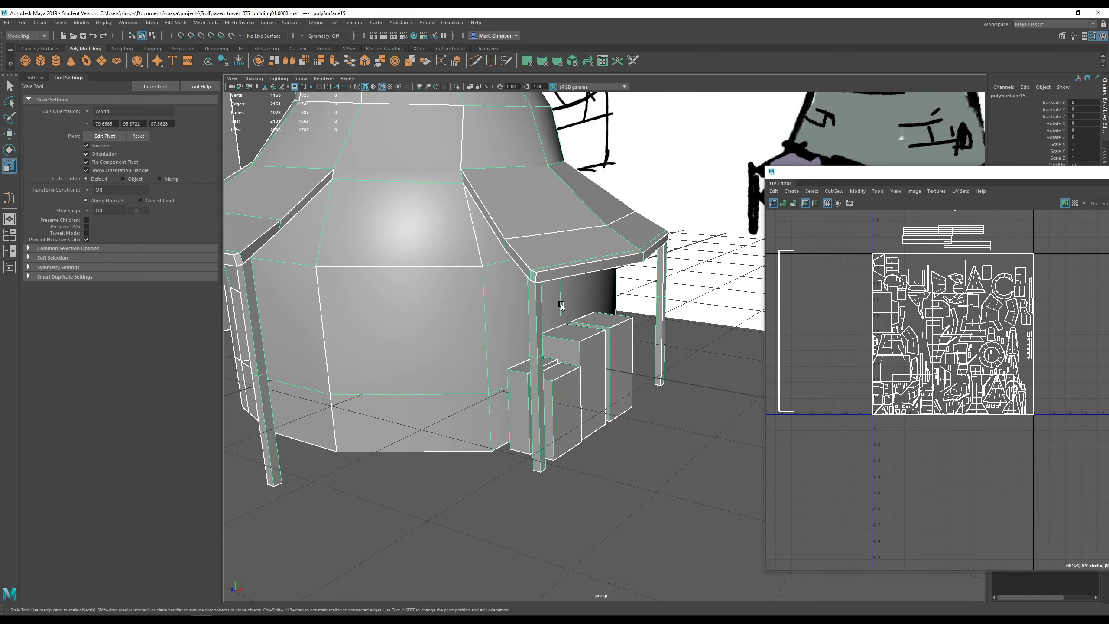
{"action": "scroll", "coordinate": [562, 306], "scroll_direction": "down", "scroll_amount": 5}
{"action": "scroll", "coordinate": [526, 292], "scroll_direction": "up", "scroll_amount": 8}
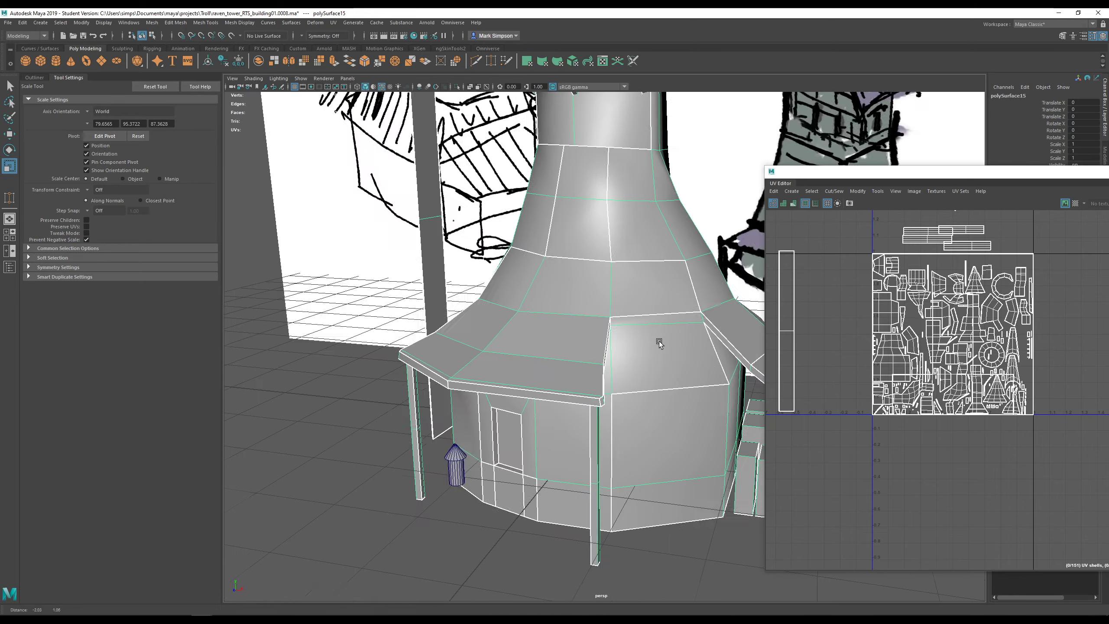
- Frame the tower's top section from the front and switch to face selection
{"action": "left_click_drag", "start_coordinate": [659, 342], "coordinate": [589, 310], "text": "alt"}
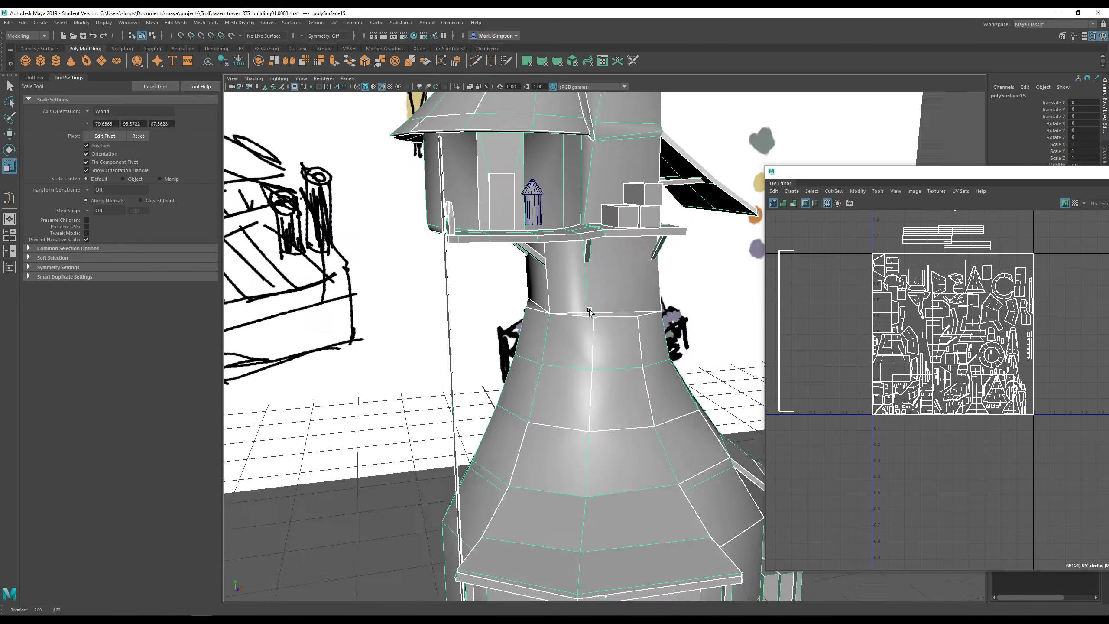
{"action": "scroll", "coordinate": [588, 310], "scroll_direction": "down", "scroll_amount": 6}
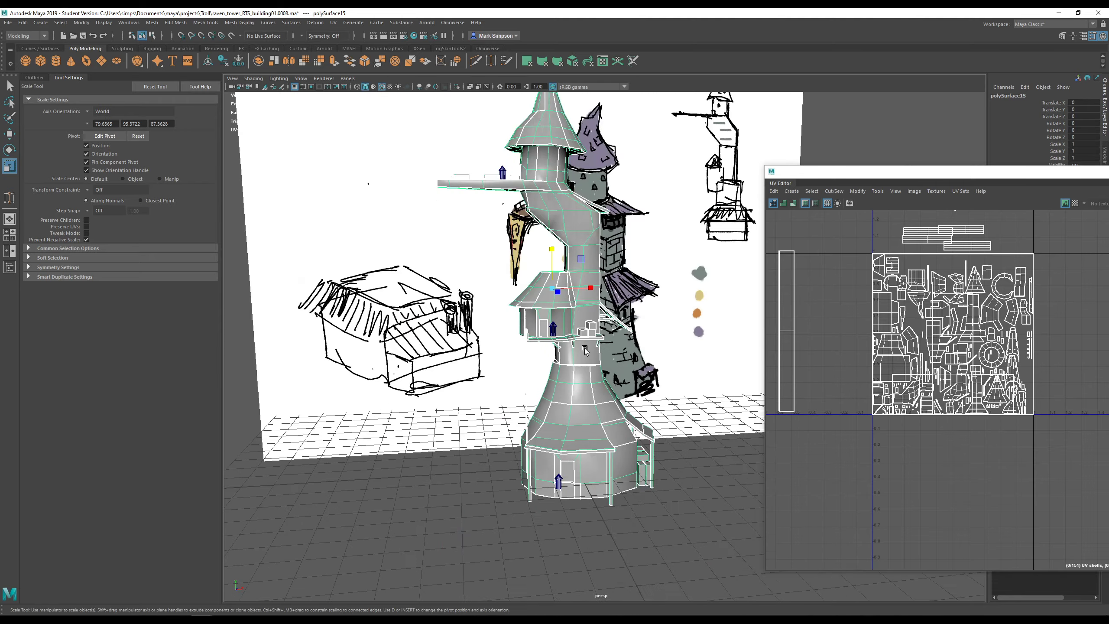
{"action": "middle_click_drag", "start_coordinate": [585, 351], "coordinate": [677, 450], "text": "alt"}
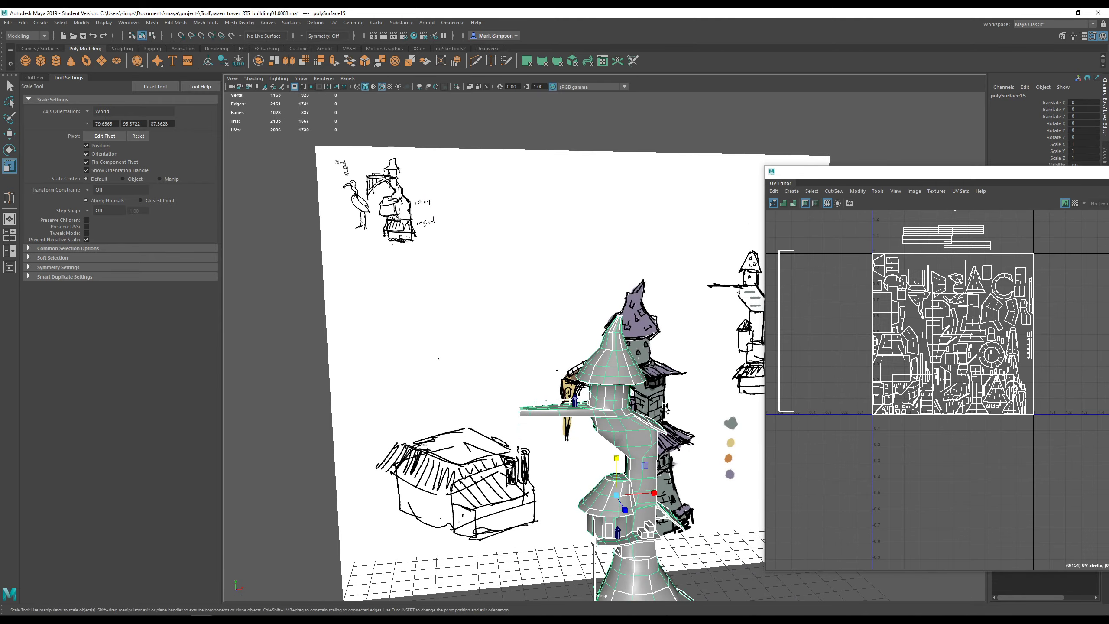
{"action": "middle_click_drag", "start_coordinate": [664, 407], "coordinate": [578, 355], "text": "alt"}
{"action": "left_click_drag", "start_coordinate": [578, 354], "coordinate": [645, 348], "text": "alt"}
{"action": "middle_click_drag", "start_coordinate": [616, 334], "coordinate": [538, 323], "text": "alt"}
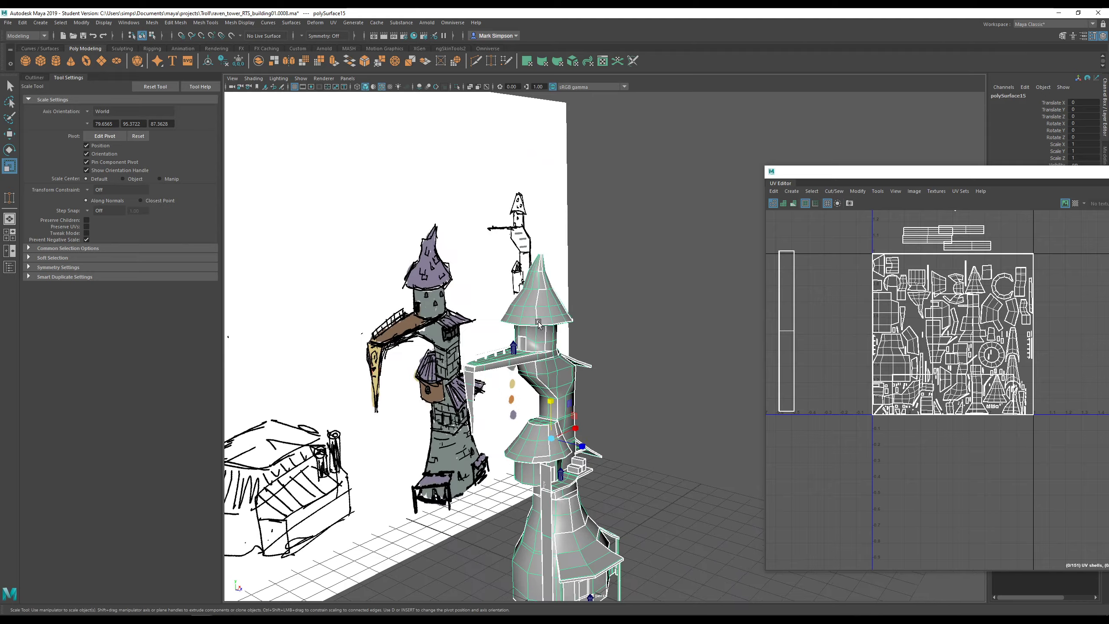
{"action": "left_click_drag", "start_coordinate": [538, 323], "coordinate": [611, 322], "text": "alt"}
{"action": "right_click_drag", "start_coordinate": [587, 193], "coordinate": [587, 215]}
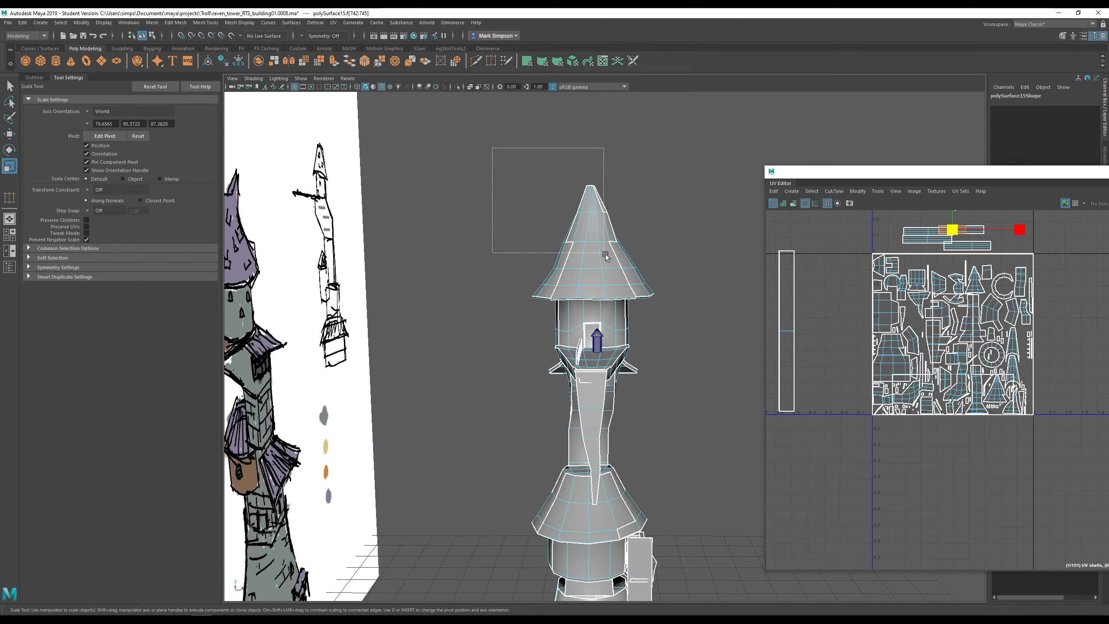
- Marquee-select every face of the top cone roof, then bring up the UV menu
{"action": "left_click_drag", "start_coordinate": [664, 291], "coordinate": [482, 281]}
{"action": "scroll", "coordinate": [632, 309], "scroll_direction": "up", "scroll_amount": 5}
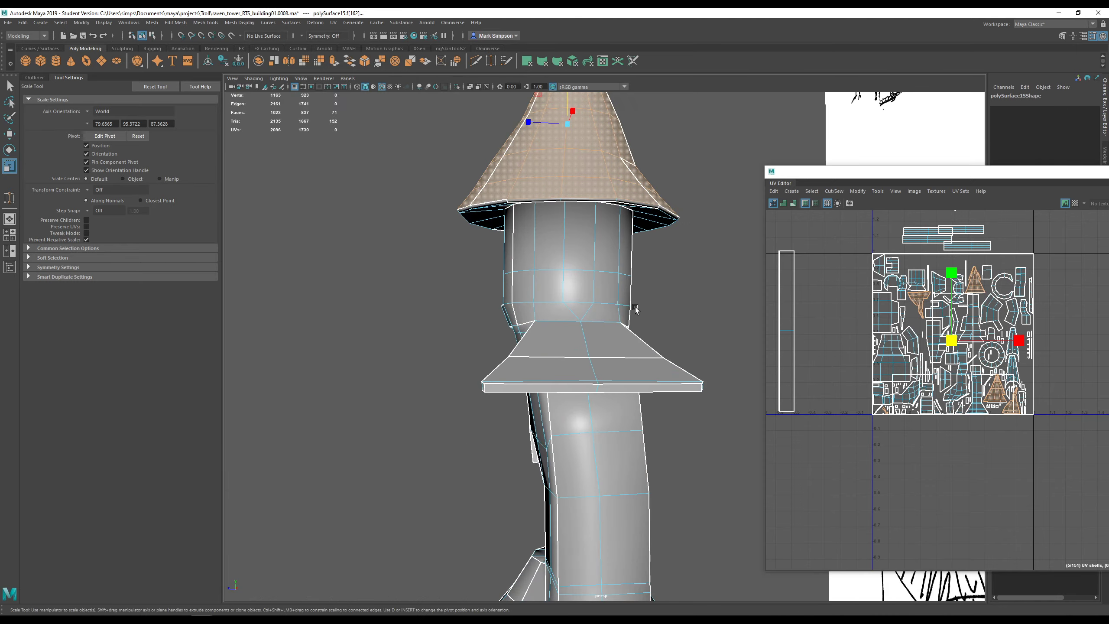
{"action": "middle_click_drag", "start_coordinate": [599, 290], "coordinate": [605, 313], "text": "alt"}
{"action": "left_click_drag", "start_coordinate": [606, 314], "coordinate": [688, 330], "text": "alt"}
{"action": "middle_click_drag", "start_coordinate": [687, 331], "coordinate": [443, 351], "text": "alt"}
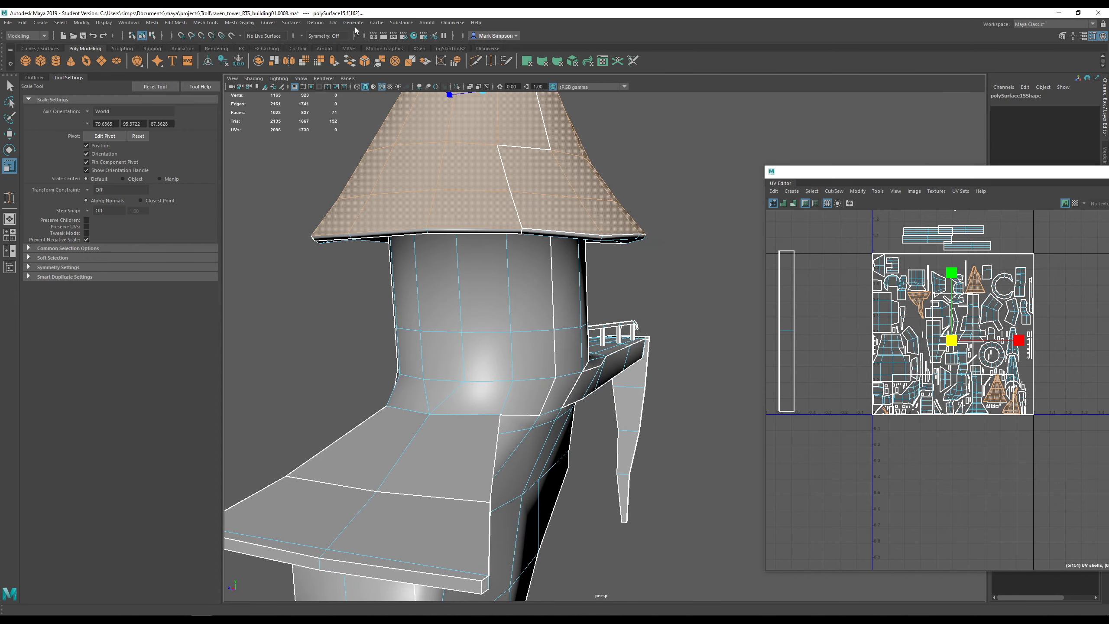
{"action": "left_click", "coordinate": [333, 22]}
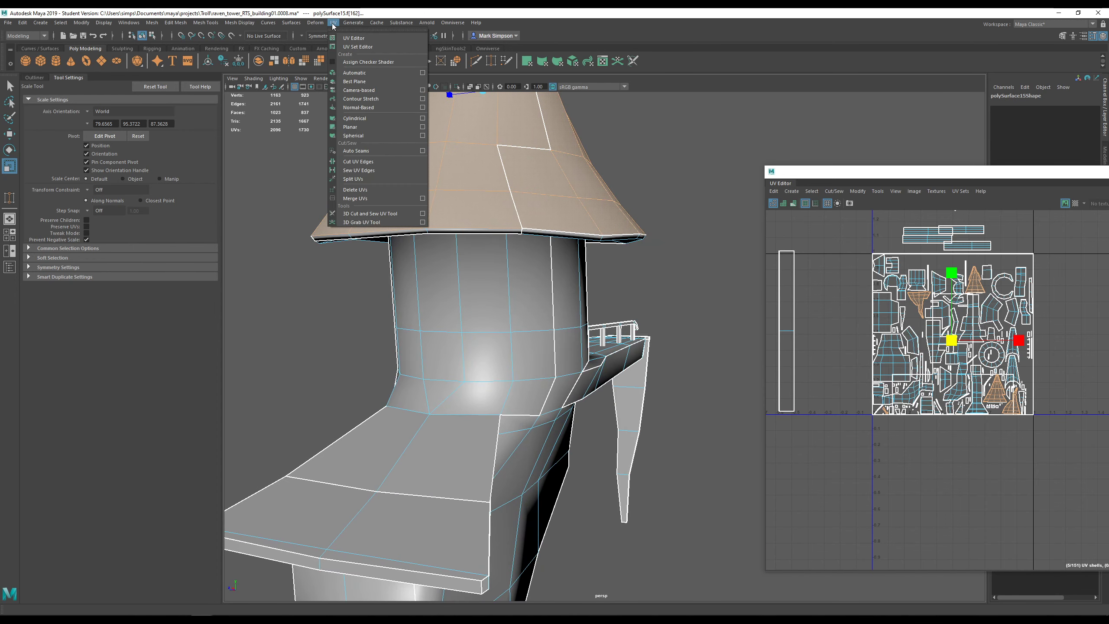
{"action": "left_click", "coordinate": [390, 118]}
{"action": "scroll", "coordinate": [639, 258], "scroll_direction": "down", "scroll_amount": 4}
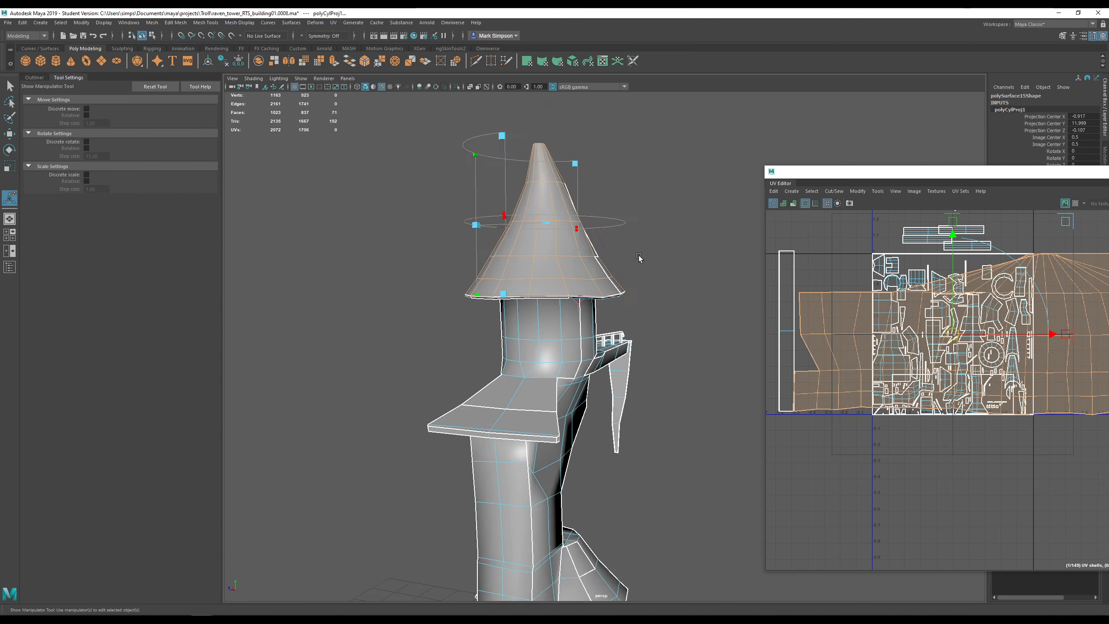
{"action": "scroll", "coordinate": [639, 258], "scroll_direction": "down", "scroll_amount": 1}
{"action": "scroll", "coordinate": [934, 248], "scroll_direction": "down", "scroll_amount": 6}
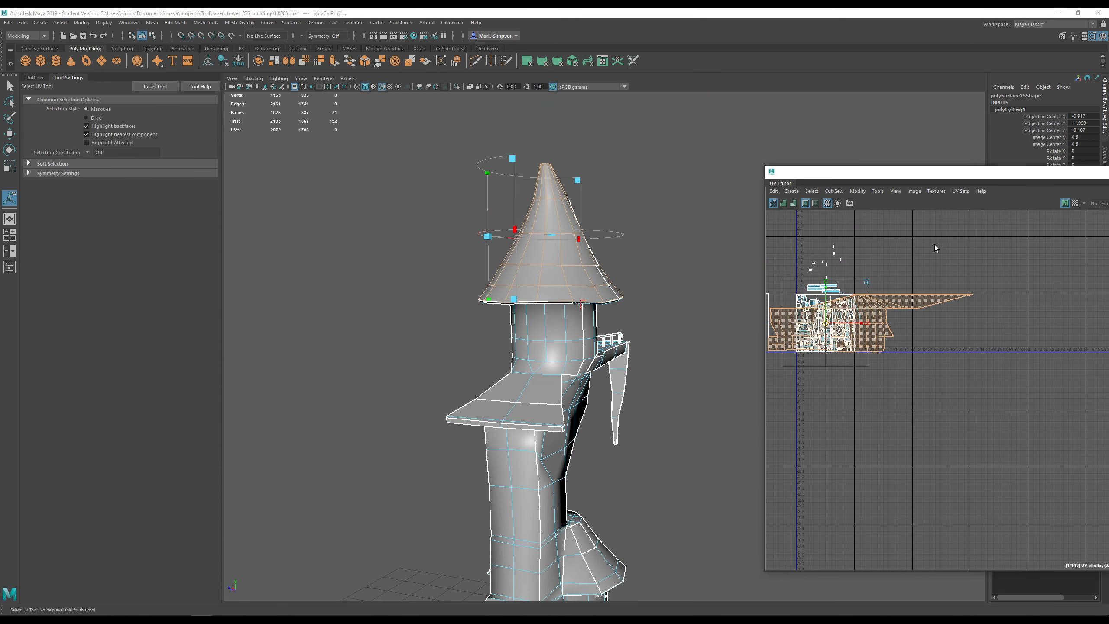
{"action": "left_click_drag", "start_coordinate": [827, 325], "coordinate": [934, 315]}
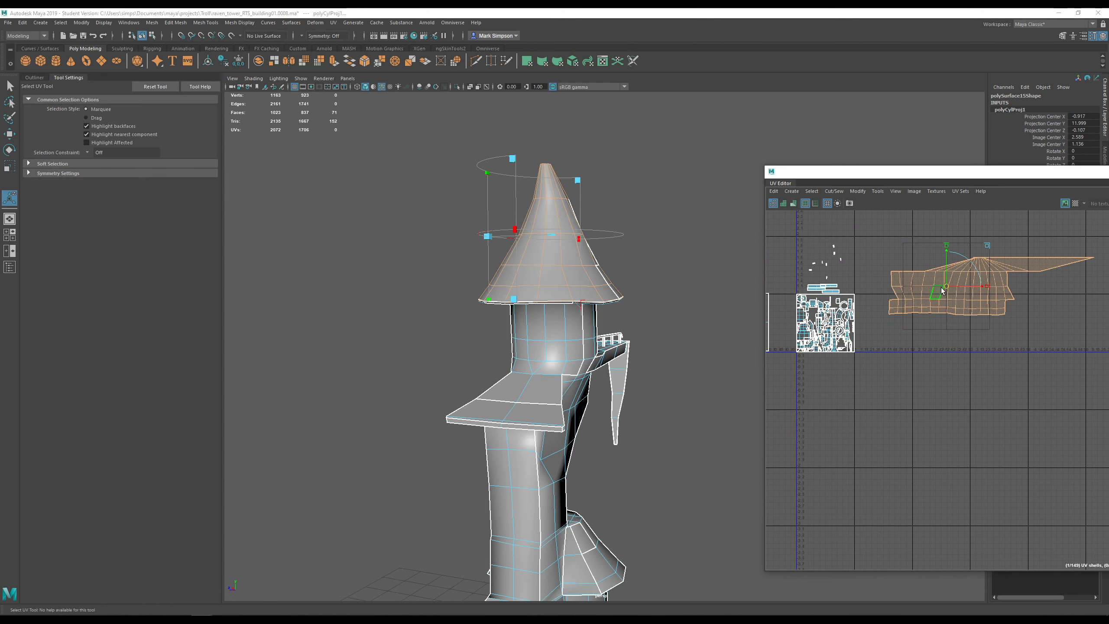
{"action": "key", "text": "ctrl+z"}
{"action": "key", "text": "ctrl+z"}
{"action": "key", "text": "ctrl+z"}
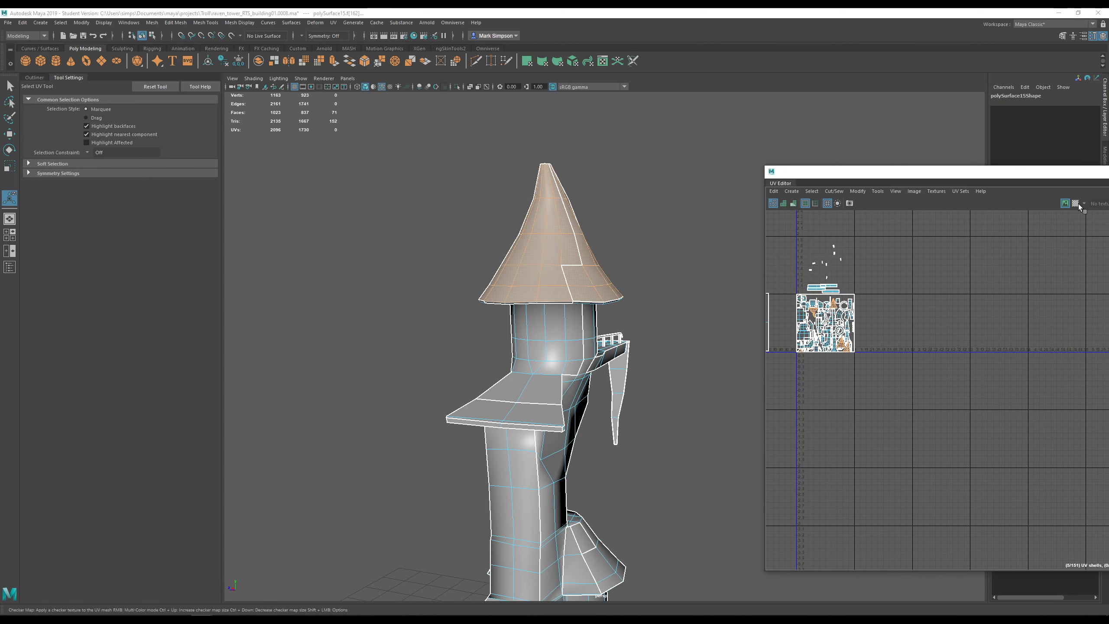
- Turn on the checker map, inspect the roof's UV stretching from several angles, then open the UV menu
{"action": "left_click", "coordinate": [1076, 204]}
{"action": "left_click_drag", "start_coordinate": [628, 227], "coordinate": [594, 233], "text": "alt"}
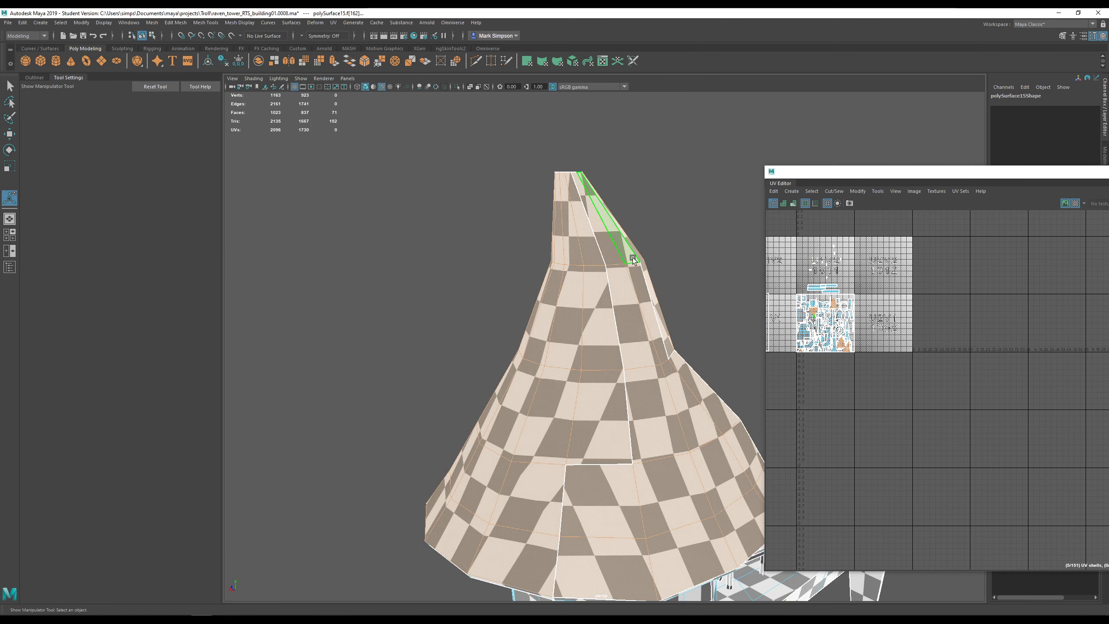
{"action": "middle_click_drag", "start_coordinate": [655, 314], "coordinate": [586, 149], "text": "alt"}
{"action": "left_click_drag", "start_coordinate": [532, 283], "coordinate": [526, 378], "text": "alt"}
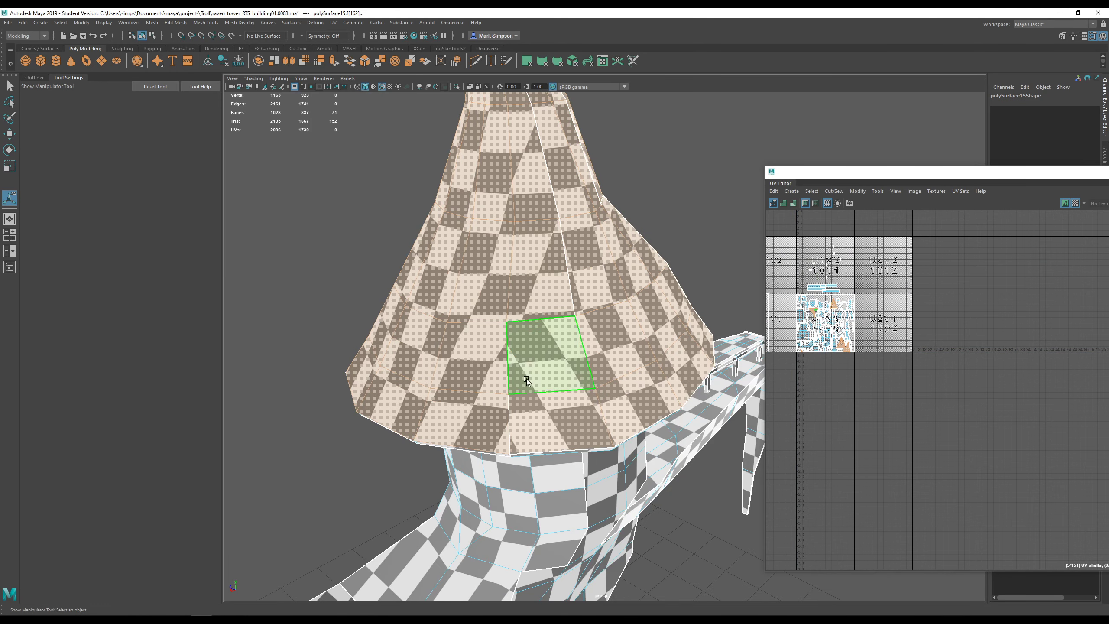
{"action": "left_click_drag", "start_coordinate": [594, 261], "coordinate": [532, 292], "text": "alt"}
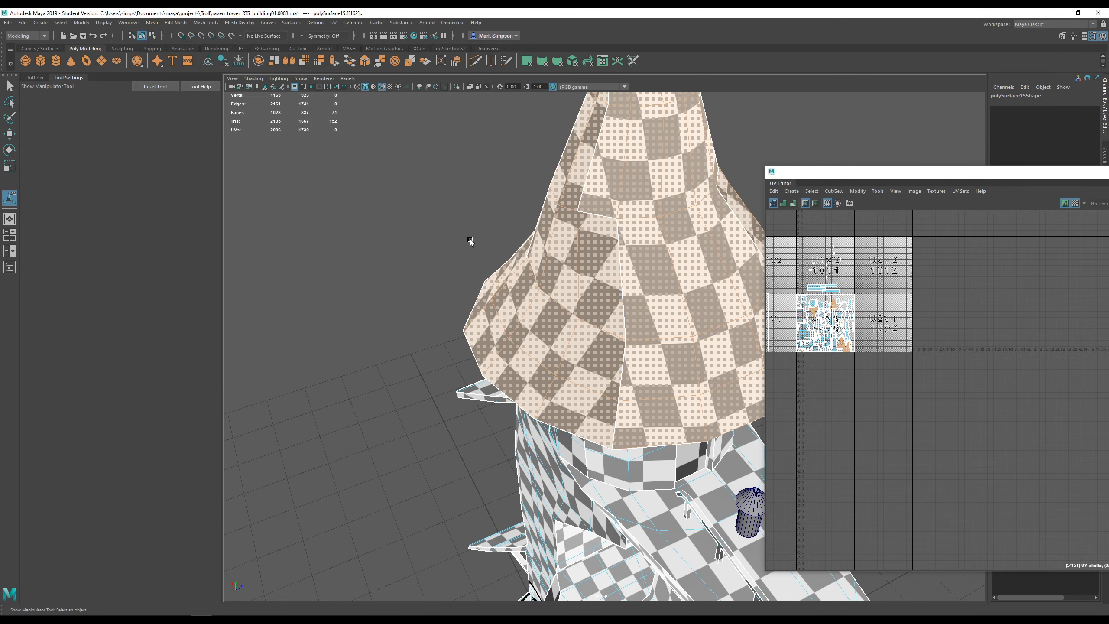
{"action": "left_click_drag", "start_coordinate": [587, 262], "coordinate": [542, 304], "text": "alt"}
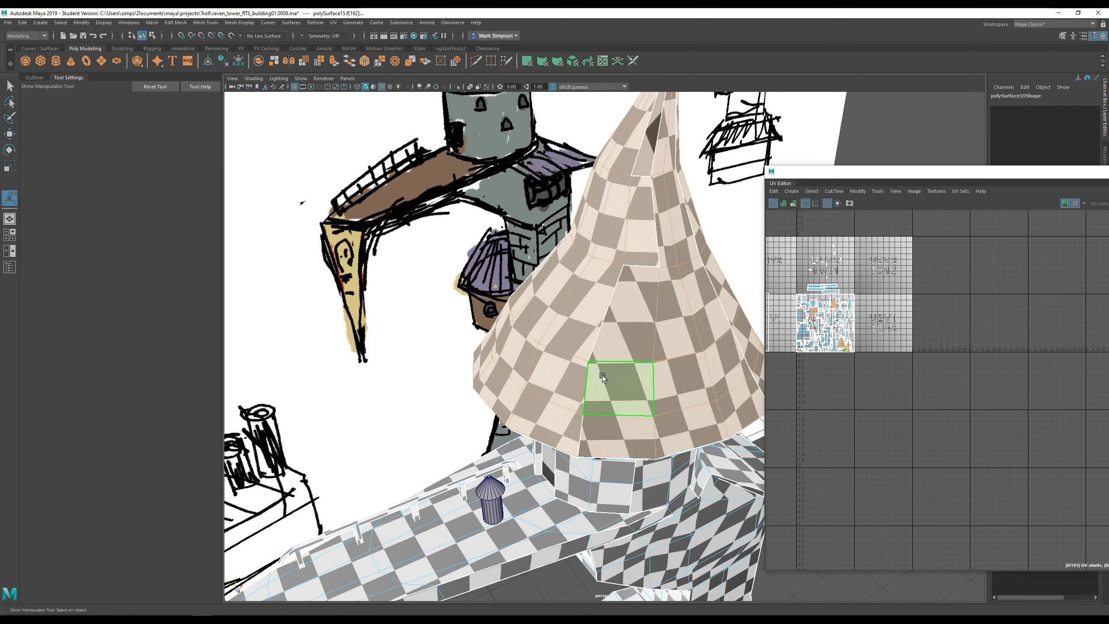
{"action": "left_click_drag", "start_coordinate": [691, 227], "coordinate": [664, 190], "text": "alt"}
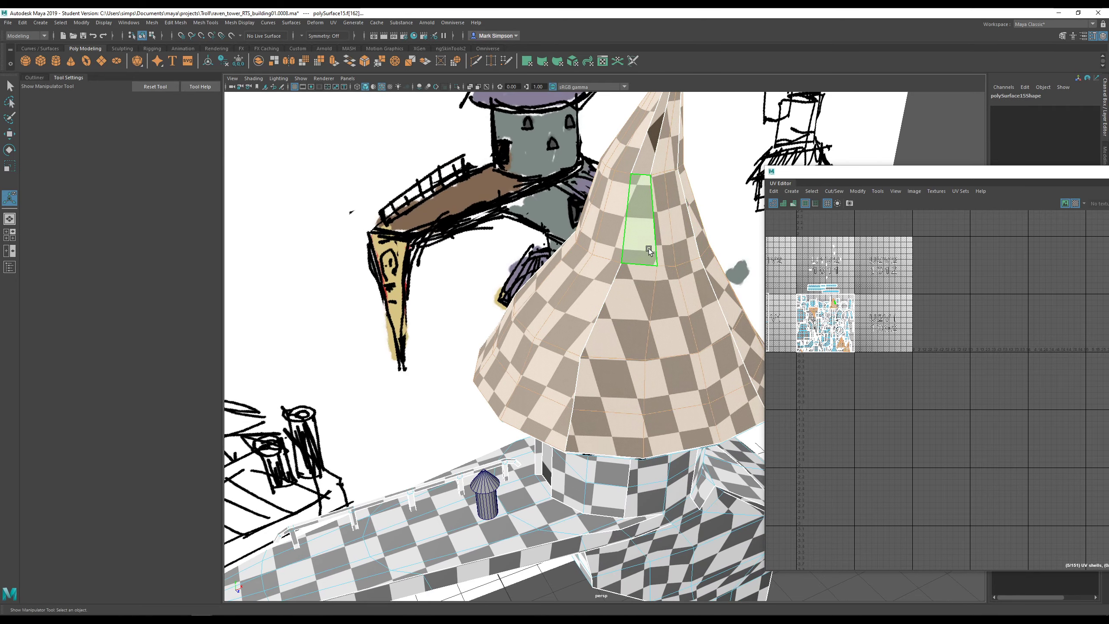
{"action": "left_click_drag", "start_coordinate": [650, 347], "coordinate": [668, 365], "text": "alt"}
{"action": "left_click_drag", "start_coordinate": [633, 270], "coordinate": [656, 253], "text": "alt"}
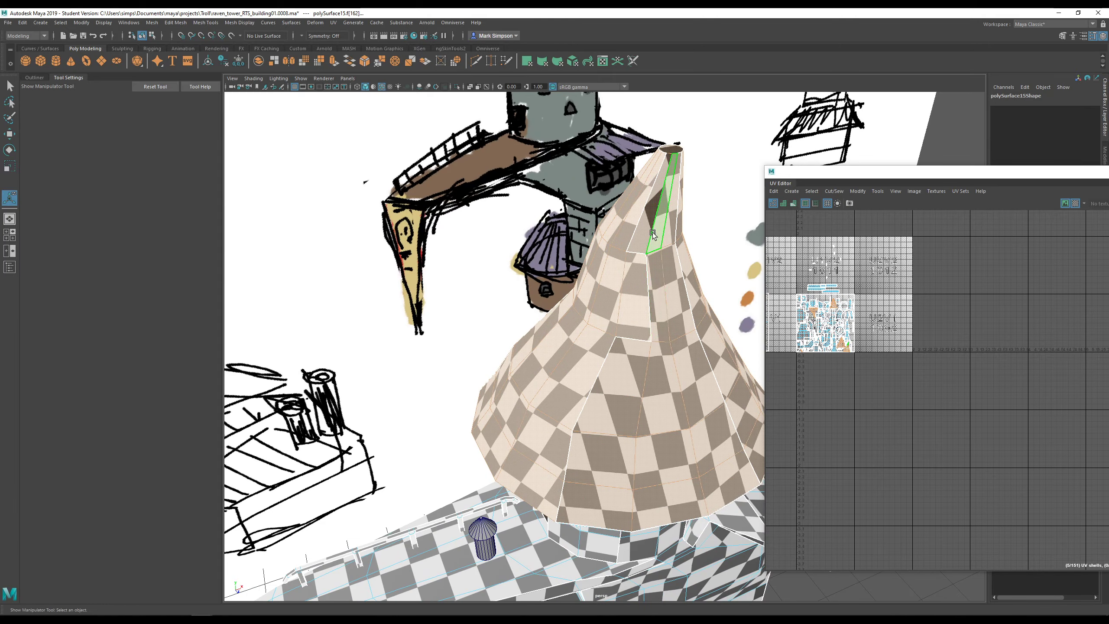
{"action": "middle_click_drag", "start_coordinate": [667, 357], "coordinate": [614, 352], "text": "alt"}
{"action": "left_click_drag", "start_coordinate": [633, 359], "coordinate": [563, 359], "text": "alt"}
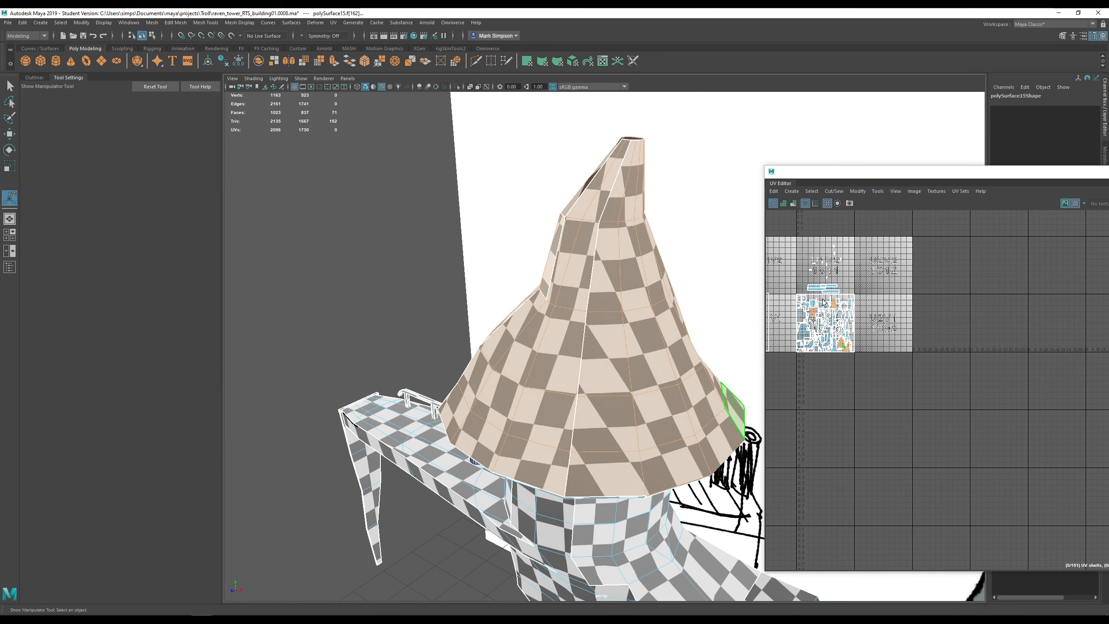
{"action": "left_click", "coordinate": [332, 22]}
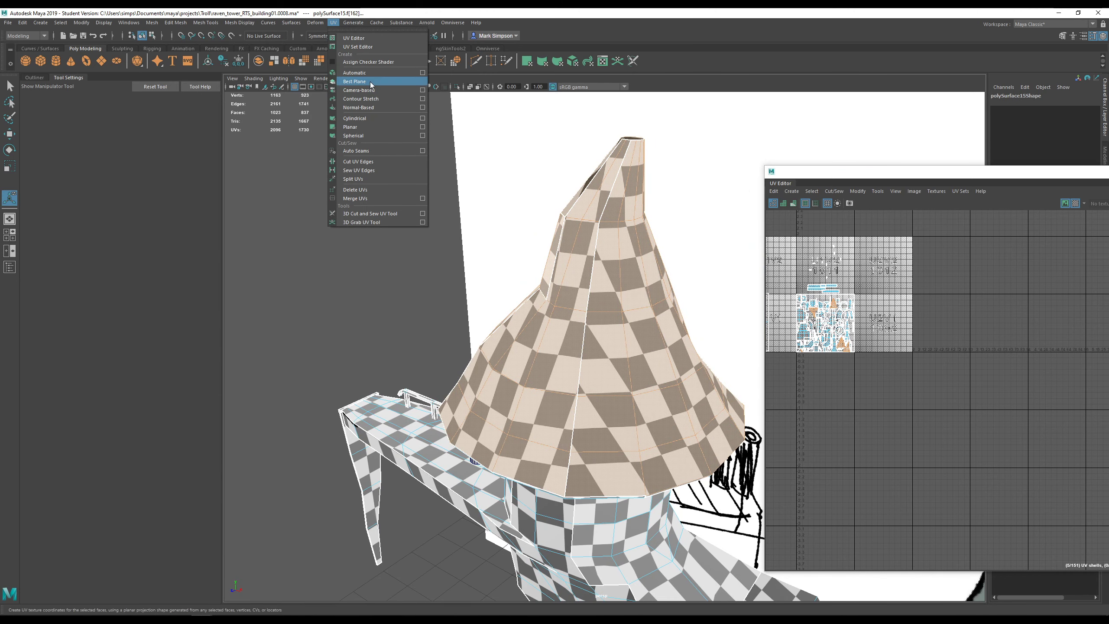
- Apply a Cylindrical UV projection to the selected cone roof faces
{"action": "left_click", "coordinate": [377, 119]}
{"action": "left_click_drag", "start_coordinate": [651, 336], "coordinate": [710, 335], "text": "alt"}
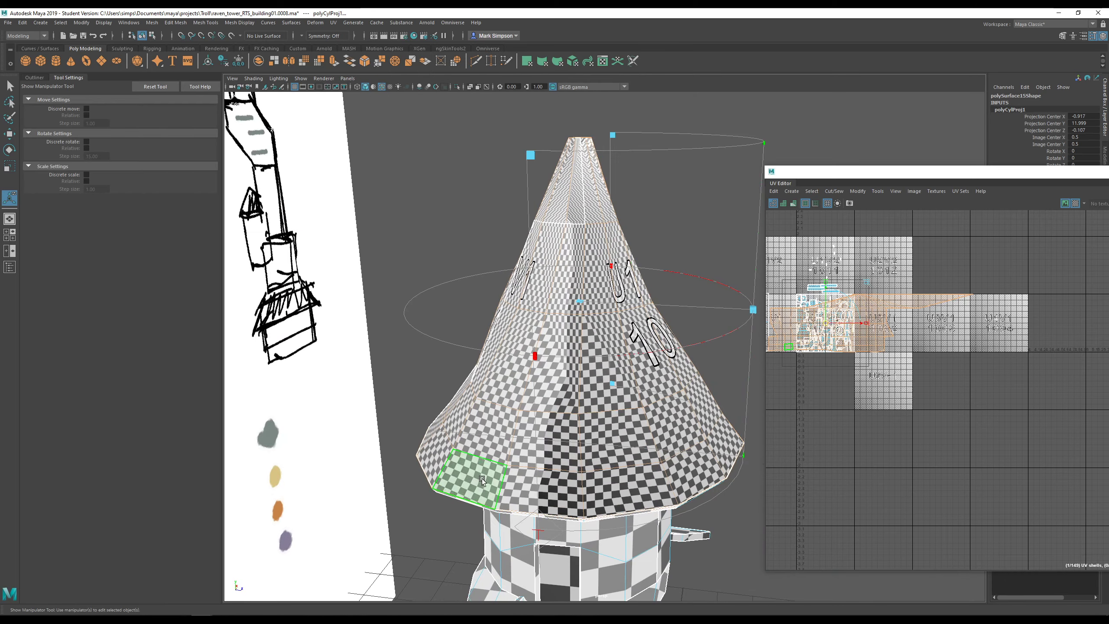
{"action": "left_click_drag", "start_coordinate": [482, 479], "coordinate": [656, 421], "text": "alt"}
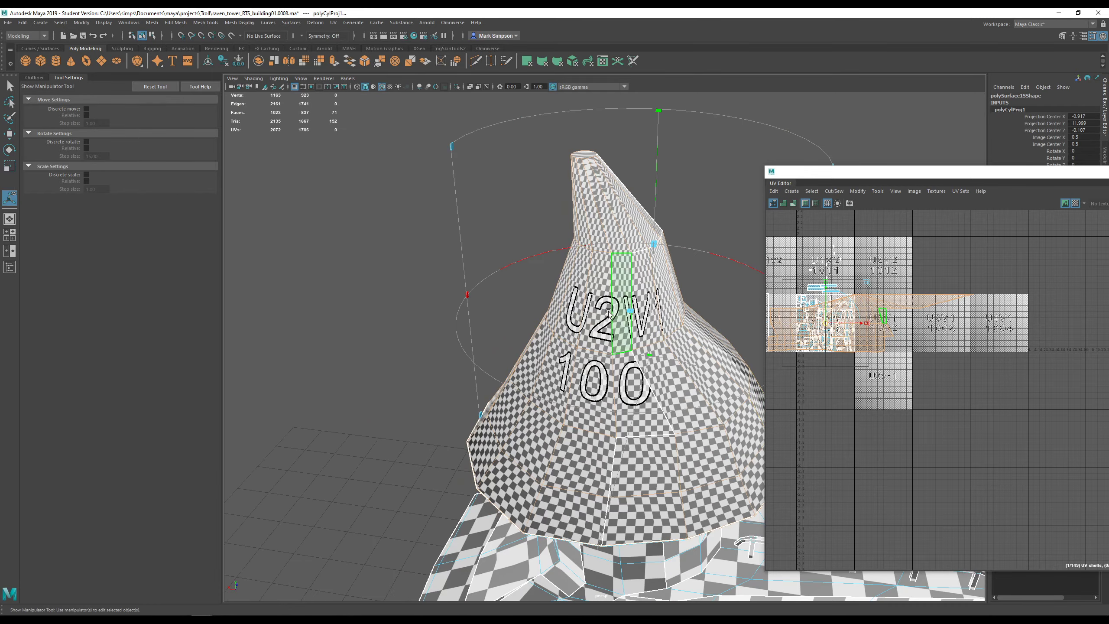
{"action": "left_click_drag", "start_coordinate": [622, 284], "coordinate": [537, 364], "text": "alt"}
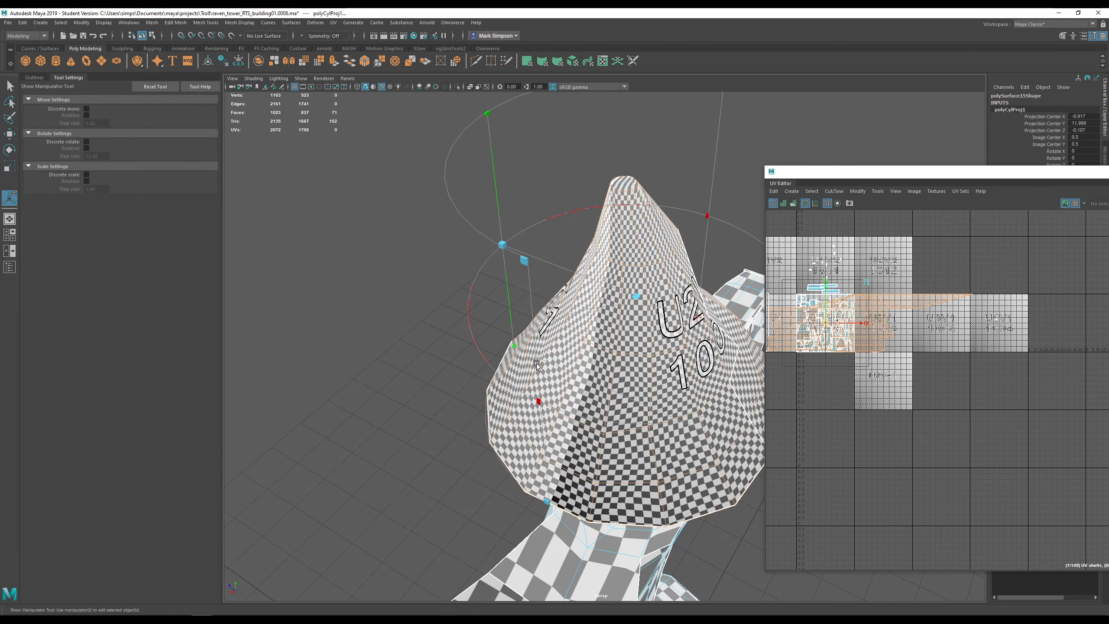
{"action": "scroll", "coordinate": [918, 396], "scroll_direction": "down", "scroll_amount": 1}
- Shrink the roof's projected shell and move it up-right, beside the 0–1 UV tile, with checker off
{"action": "left_click_drag", "start_coordinate": [836, 331], "coordinate": [938, 312]}
{"action": "key", "text": "r"}
{"action": "left_click", "coordinate": [1077, 203]}
{"action": "key", "text": "w"}
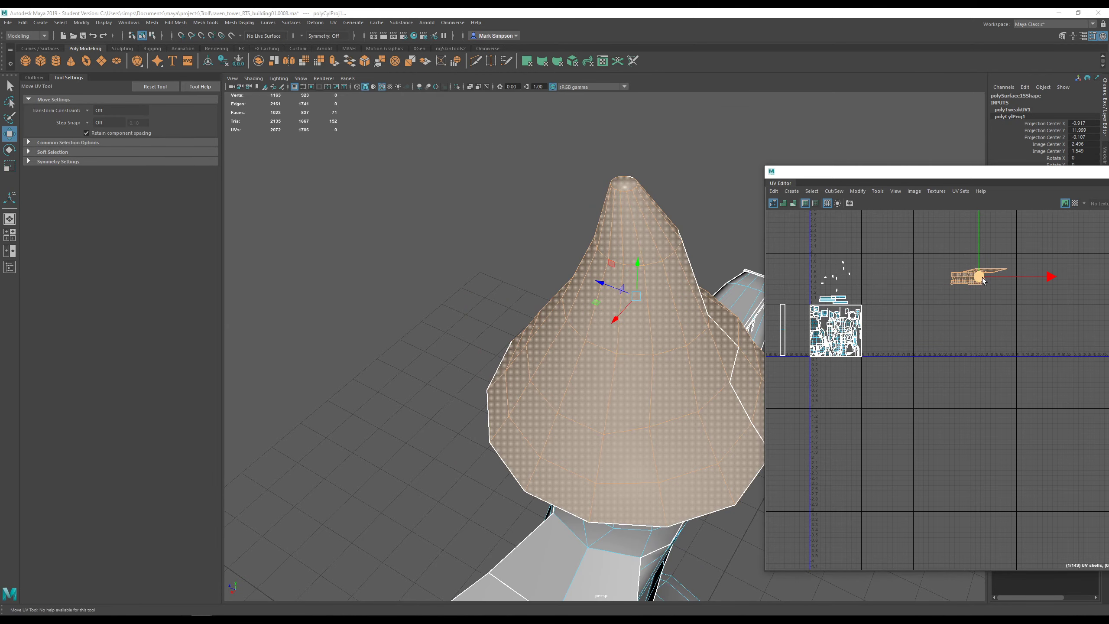
{"action": "left_click_drag", "start_coordinate": [982, 280], "coordinate": [908, 285]}
{"action": "left_click_drag", "start_coordinate": [568, 426], "coordinate": [602, 411], "text": "alt"}
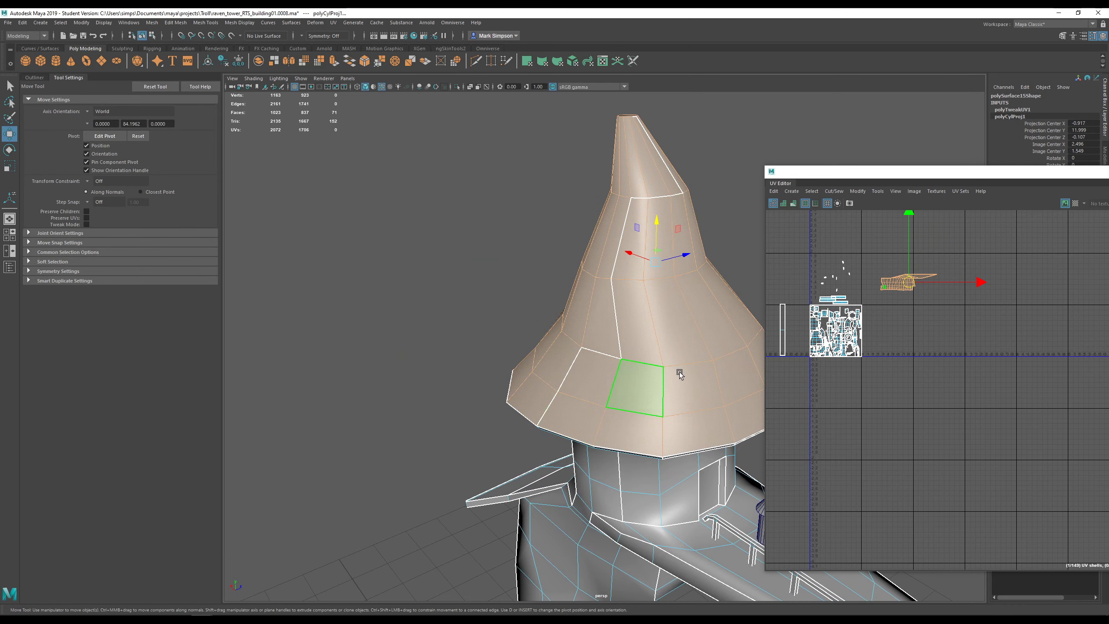
- Reopen the UV menu for another projection
{"action": "left_click", "coordinate": [334, 22]}
{"action": "left_click", "coordinate": [337, 22]}
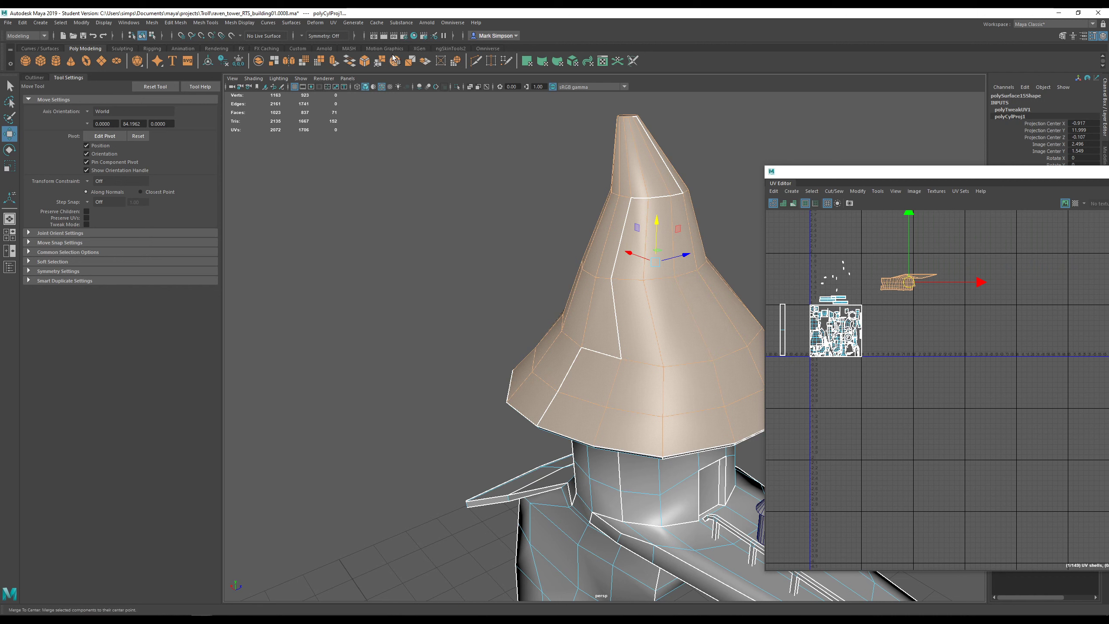
{"action": "left_click", "coordinate": [334, 23]}
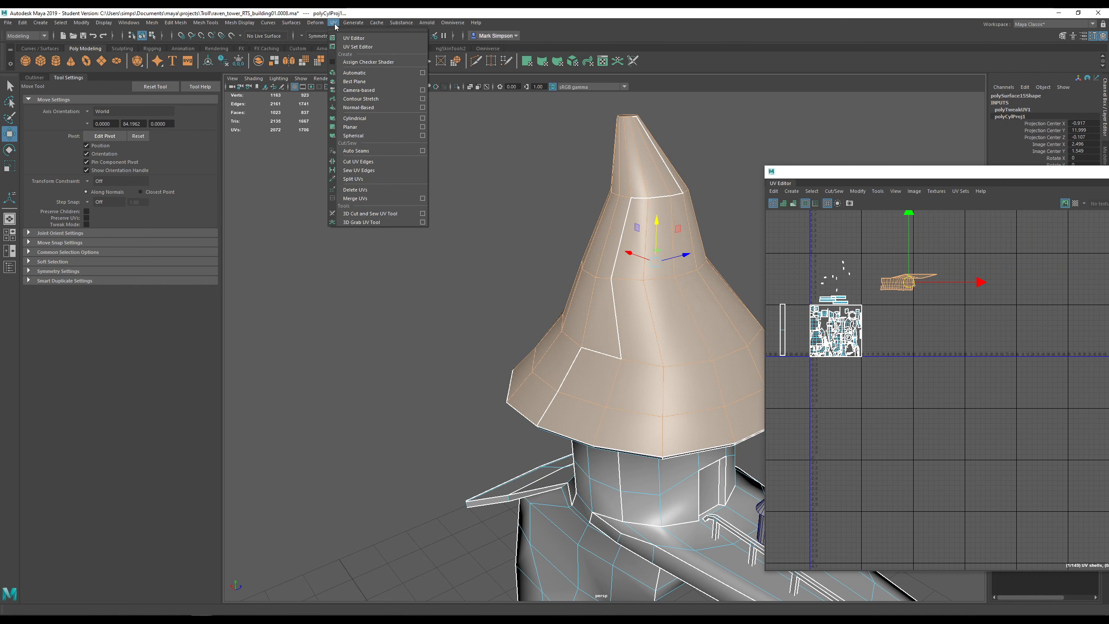
- Apply a second Cylindrical projection (polyCylProj2) to the cone roof
{"action": "left_click", "coordinate": [363, 122]}
{"action": "scroll", "coordinate": [618, 258], "scroll_direction": "down", "scroll_amount": 3}
{"action": "left_click_drag", "start_coordinate": [732, 275], "coordinate": [631, 243], "text": "alt"}
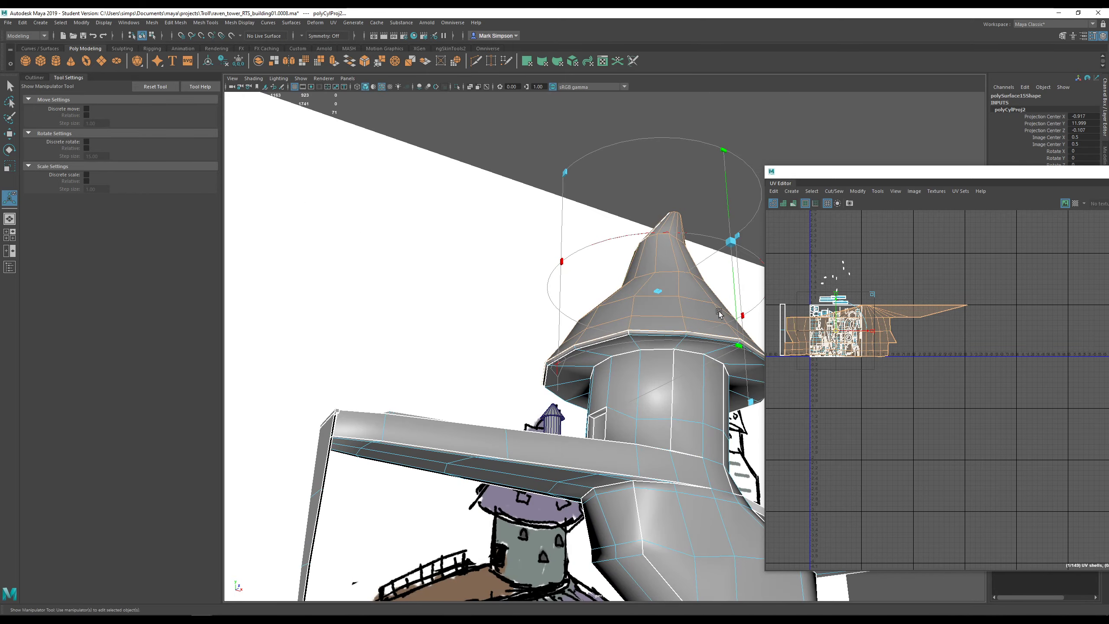
{"action": "left_click_drag", "start_coordinate": [719, 312], "coordinate": [782, 375], "text": "alt"}
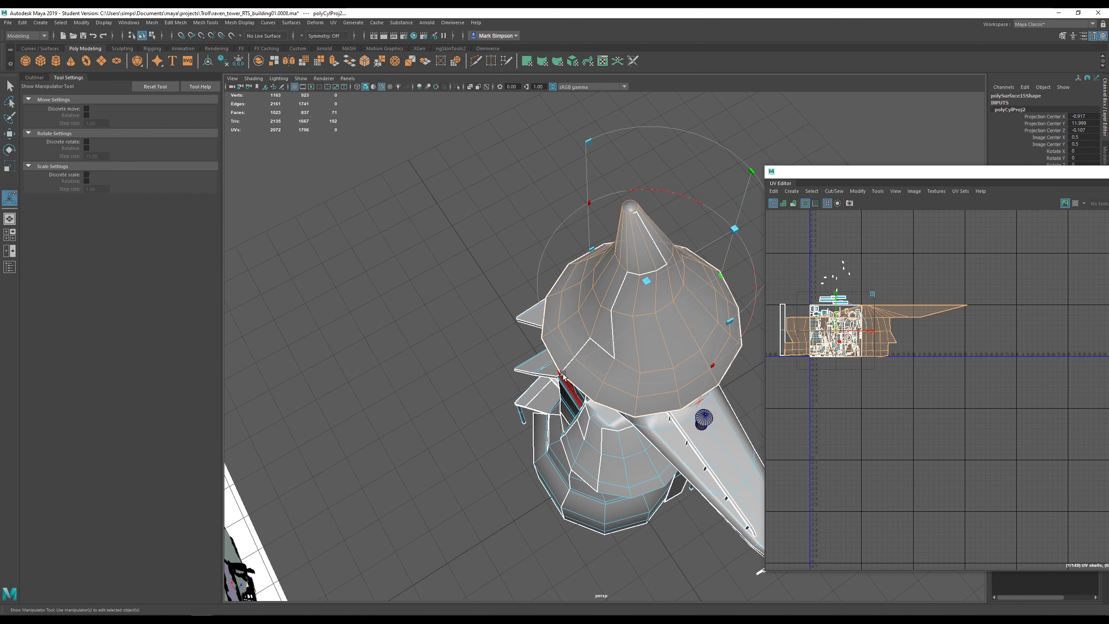
{"action": "left_click_drag", "start_coordinate": [562, 375], "coordinate": [720, 324], "text": "alt"}
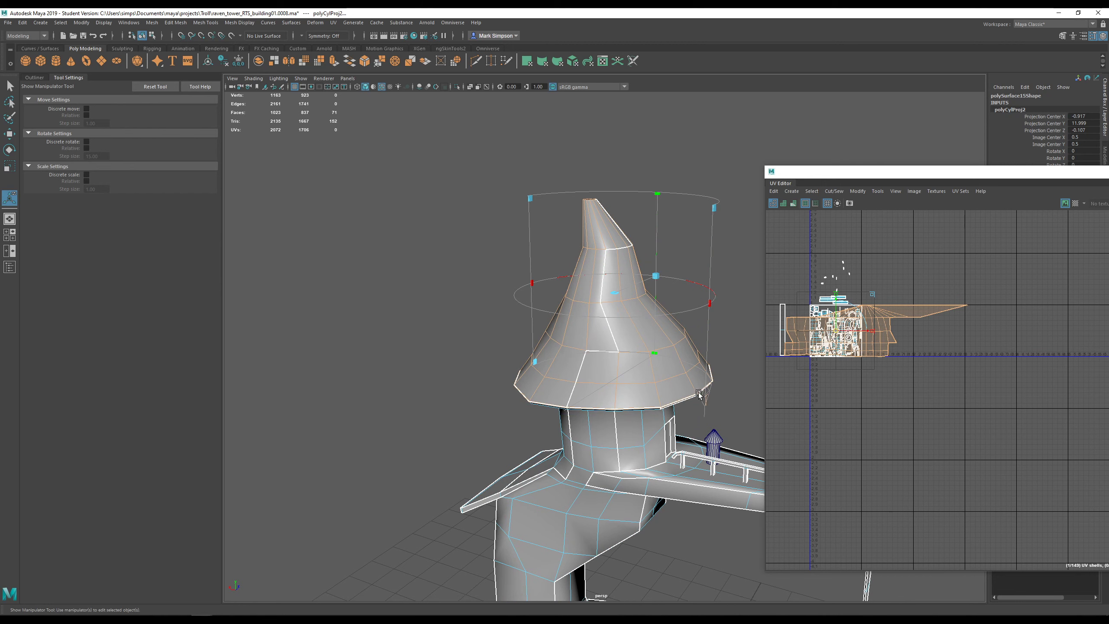
{"action": "scroll", "coordinate": [703, 407], "scroll_direction": "up", "scroll_amount": 5}
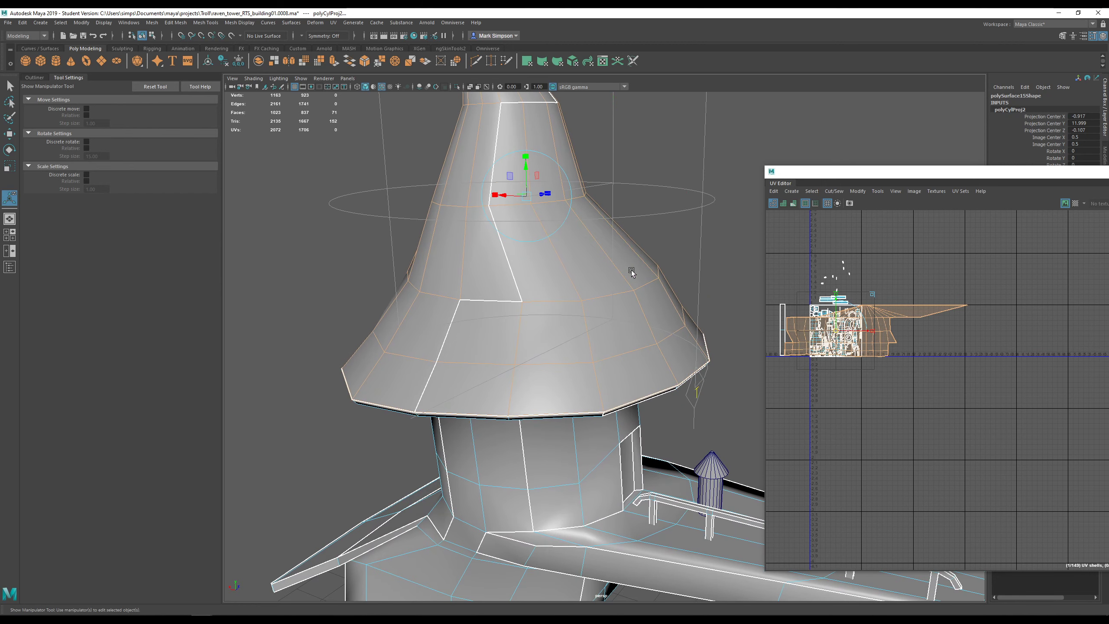
- Rotate the cylindrical projection around its vertical axis using the manipulator's rotation rings
{"action": "left_click", "coordinate": [561, 164]}
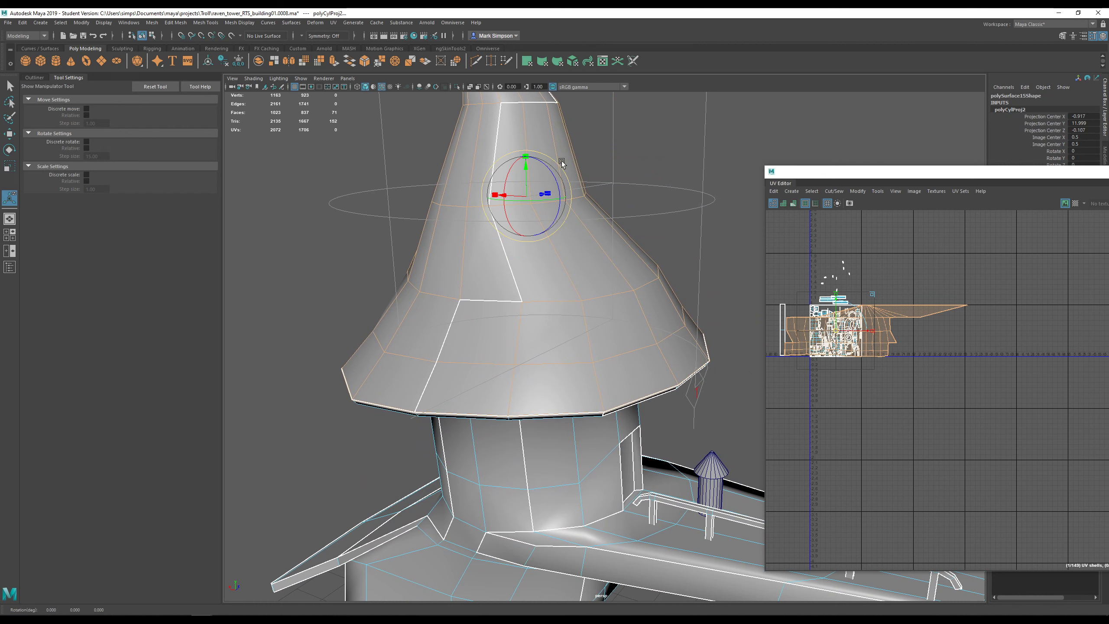
{"action": "left_click_drag", "start_coordinate": [593, 220], "coordinate": [615, 250], "text": "alt"}
{"action": "scroll", "coordinate": [607, 241], "scroll_direction": "down", "scroll_amount": 5}
{"action": "mouse_move", "coordinate": [561, 279]}
{"action": "left_mouse_down"}
{"action": "mouse_move", "coordinate": [502, 289]}
{"action": "mouse_move", "coordinate": [549, 280]}
{"action": "mouse_move", "coordinate": [507, 289]}
{"action": "mouse_move", "coordinate": [517, 303]}
{"action": "mouse_move", "coordinate": [611, 280]}
{"action": "mouse_move", "coordinate": [477, 307]}
{"action": "mouse_move", "coordinate": [567, 276]}
{"action": "left_mouse_up"}
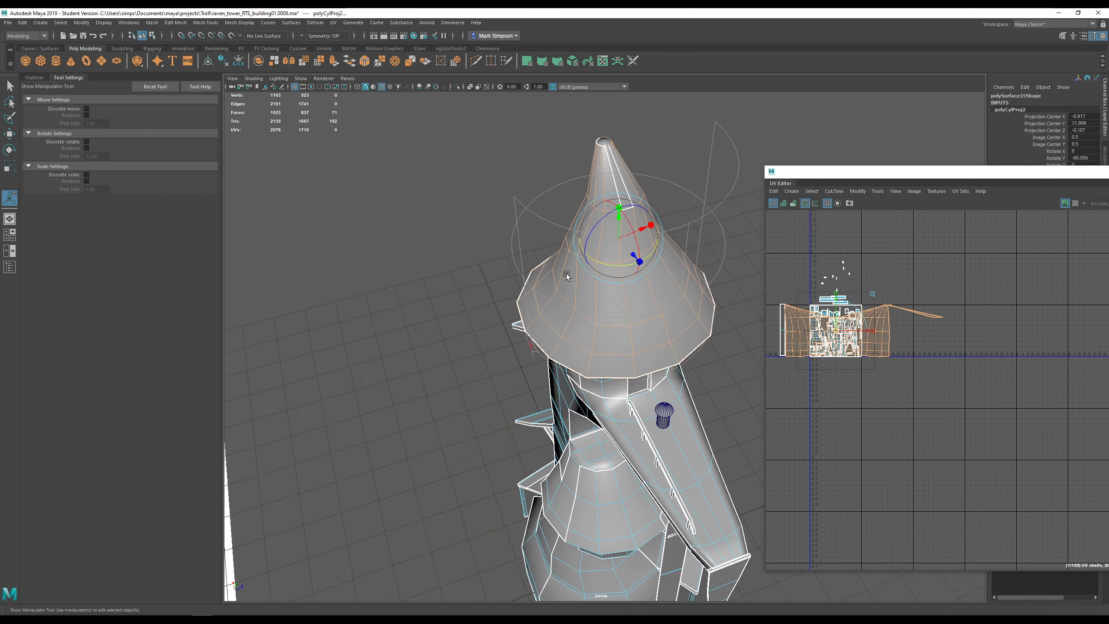
- Check the rotated roof mapping from several angles, then switch to edge selection mode
{"action": "middle_click_drag", "start_coordinate": [626, 204], "coordinate": [598, 289], "text": "alt"}
{"action": "scroll", "coordinate": [599, 306], "scroll_direction": "up", "scroll_amount": 4}
{"action": "left_click_drag", "start_coordinate": [568, 196], "coordinate": [586, 301], "text": "alt"}
{"action": "left_click_drag", "start_coordinate": [657, 430], "coordinate": [604, 441], "text": "alt"}
{"action": "scroll", "coordinate": [603, 440], "scroll_direction": "down", "scroll_amount": 5}
{"action": "middle_click_drag", "start_coordinate": [630, 422], "coordinate": [627, 321], "text": "alt"}
{"action": "scroll", "coordinate": [623, 379], "scroll_direction": "up", "scroll_amount": 2}
{"action": "scroll", "coordinate": [624, 379], "scroll_direction": "up", "scroll_amount": 5}
{"action": "left_click_drag", "start_coordinate": [623, 379], "coordinate": [740, 389], "text": "alt"}
{"action": "scroll", "coordinate": [629, 369], "scroll_direction": "down", "scroll_amount": 3}
{"action": "mouse_move", "coordinate": [626, 368]}
{"action": "left_mouse_down", "text": "alt"}
{"action": "mouse_move", "coordinate": [629, 350]}
{"action": "mouse_move", "coordinate": [604, 361]}
{"action": "mouse_move", "coordinate": [703, 353]}
{"action": "left_mouse_up", "text": "alt"}
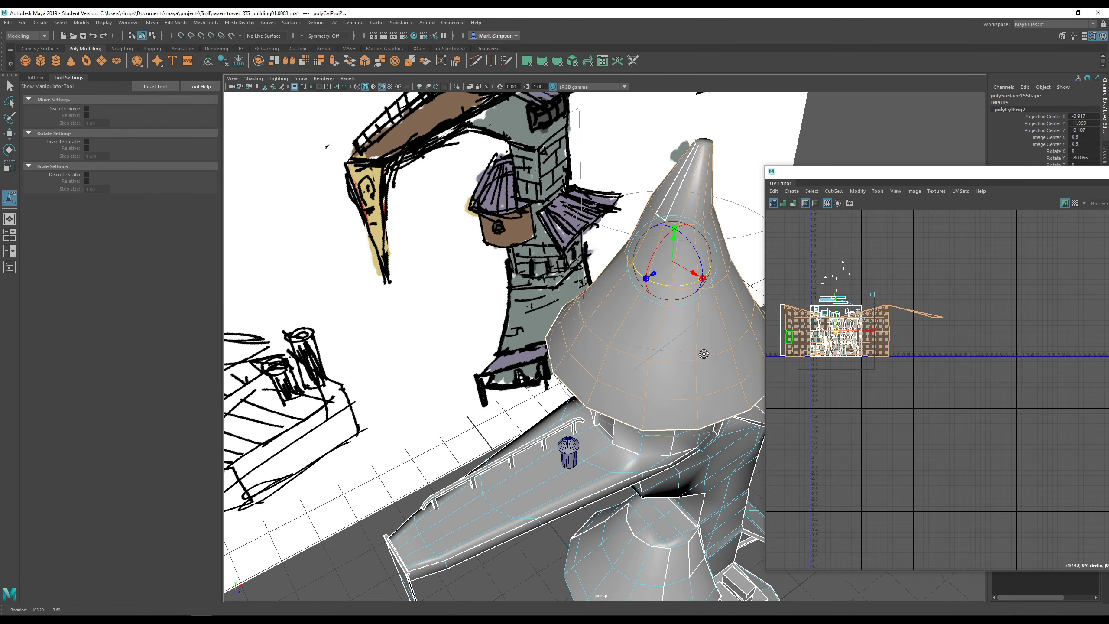
{"action": "right_click", "coordinate": [684, 171]}
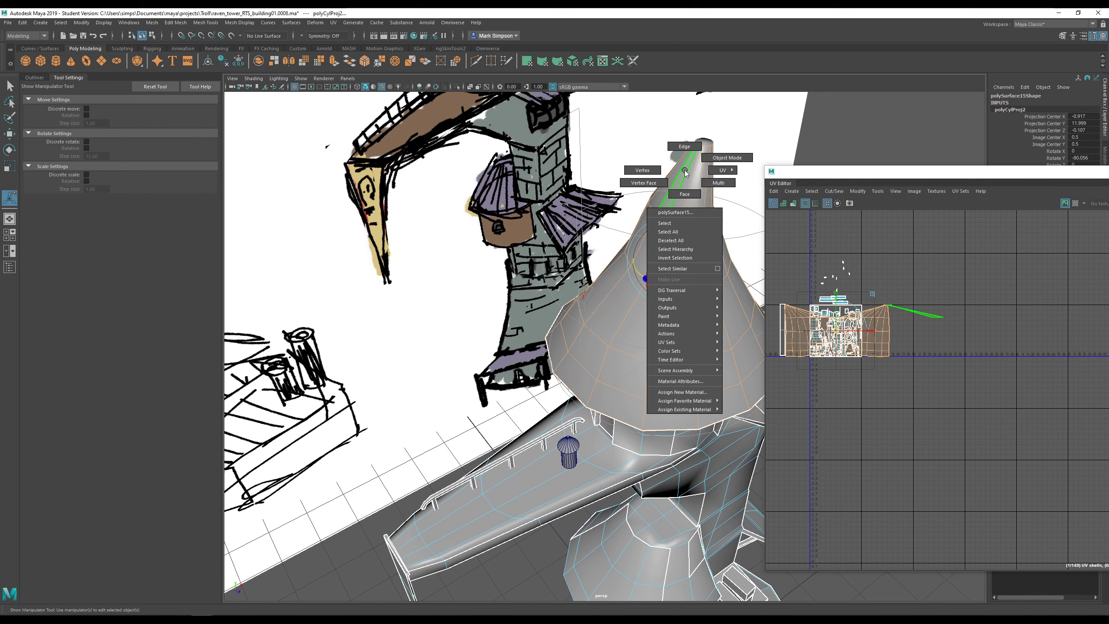
{"action": "right_click_drag", "start_coordinate": [686, 155], "coordinate": [686, 148]}
{"action": "scroll", "coordinate": [719, 236], "scroll_direction": "up", "scroll_amount": 6}
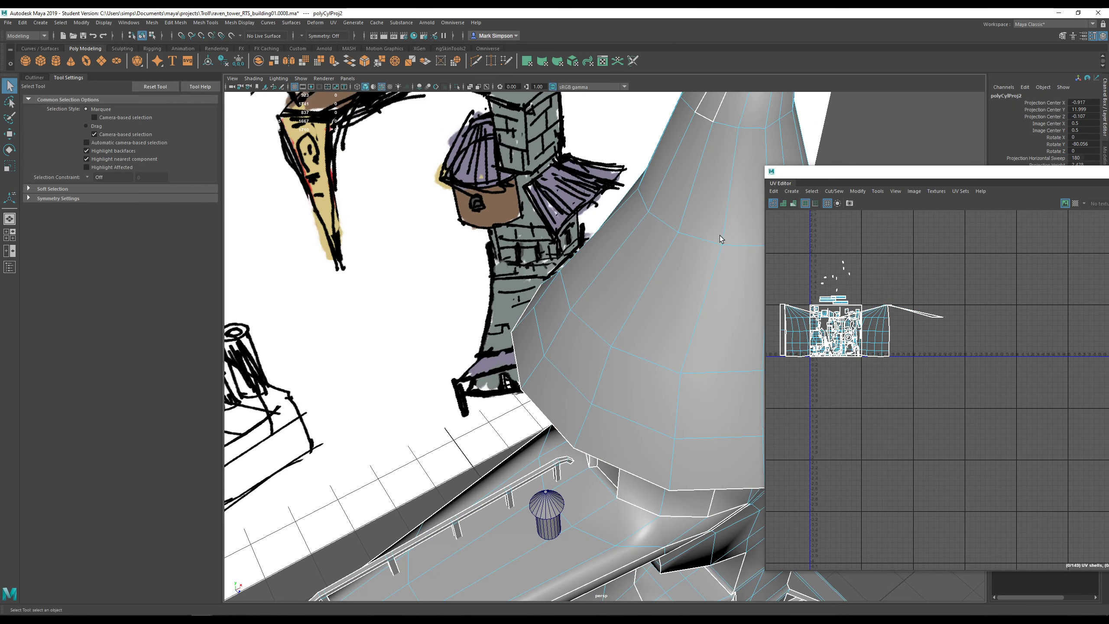
- Select the roof's UV shell and move it up and right beside the main tile
{"action": "left_click", "coordinate": [638, 179]}
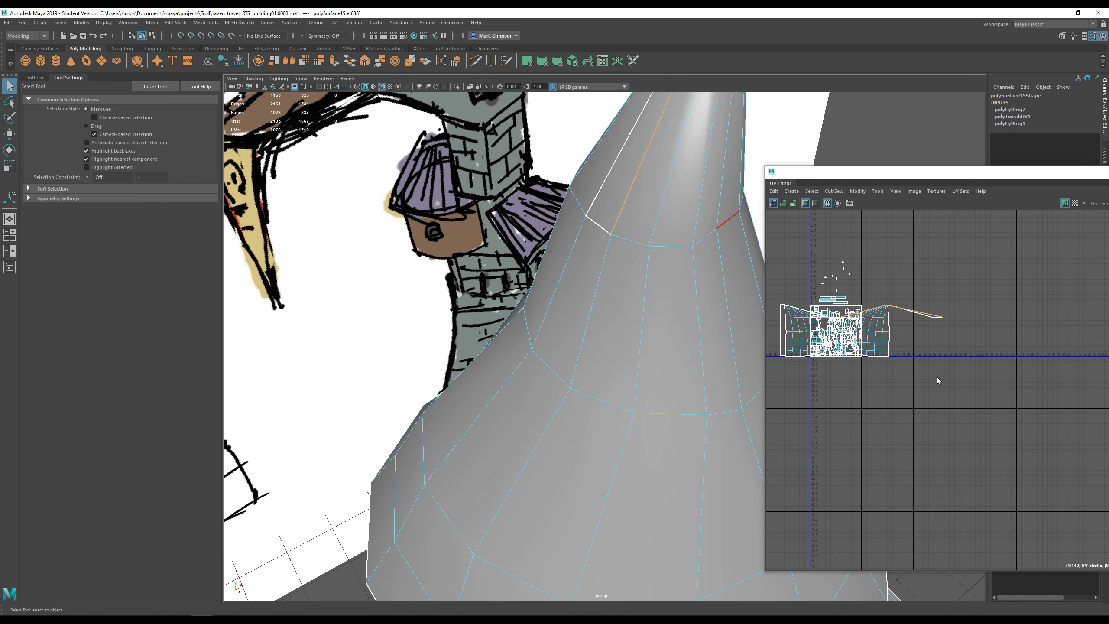
{"action": "right_click_drag", "start_coordinate": [894, 321], "coordinate": [875, 313]}
{"action": "left_click", "coordinate": [886, 331]}
{"action": "key", "text": "w"}
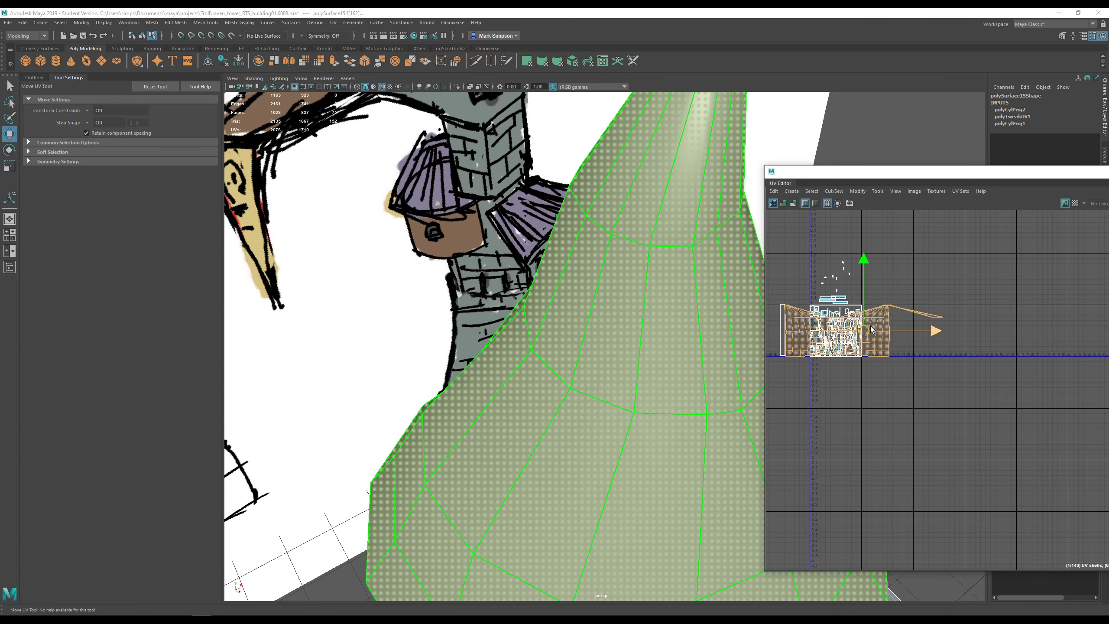
{"action": "left_click_drag", "start_coordinate": [863, 330], "coordinate": [930, 255]}
- Frame the roof shell in the UV Editor and cut the UVs along an edge at the spire top
{"action": "left_click_drag", "start_coordinate": [921, 171], "coordinate": [537, 132]}
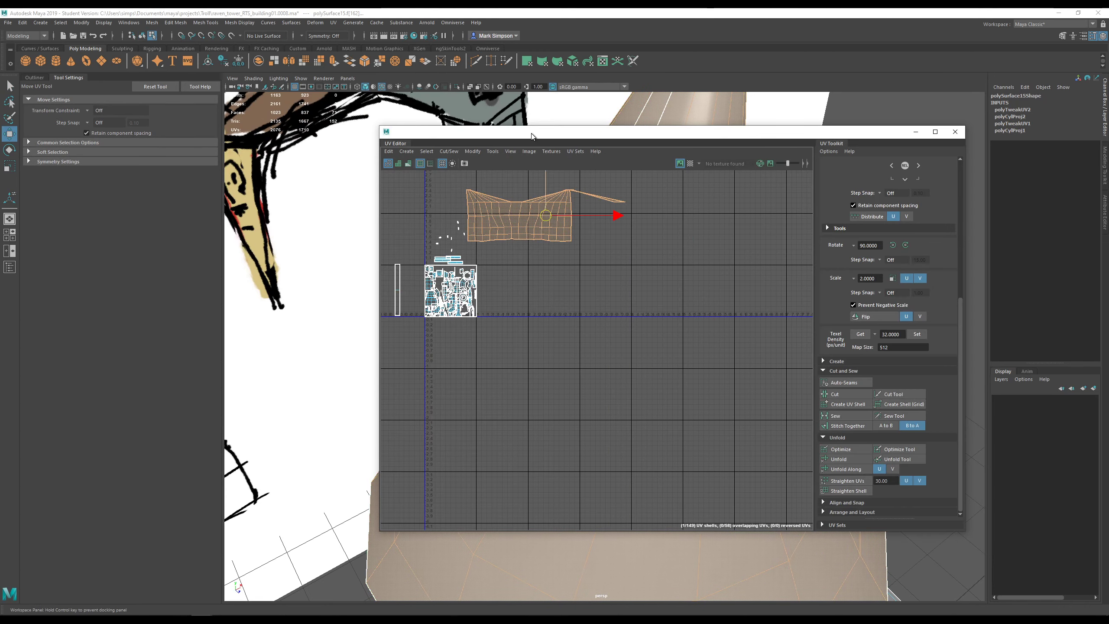
{"action": "left_click", "coordinate": [568, 293]}
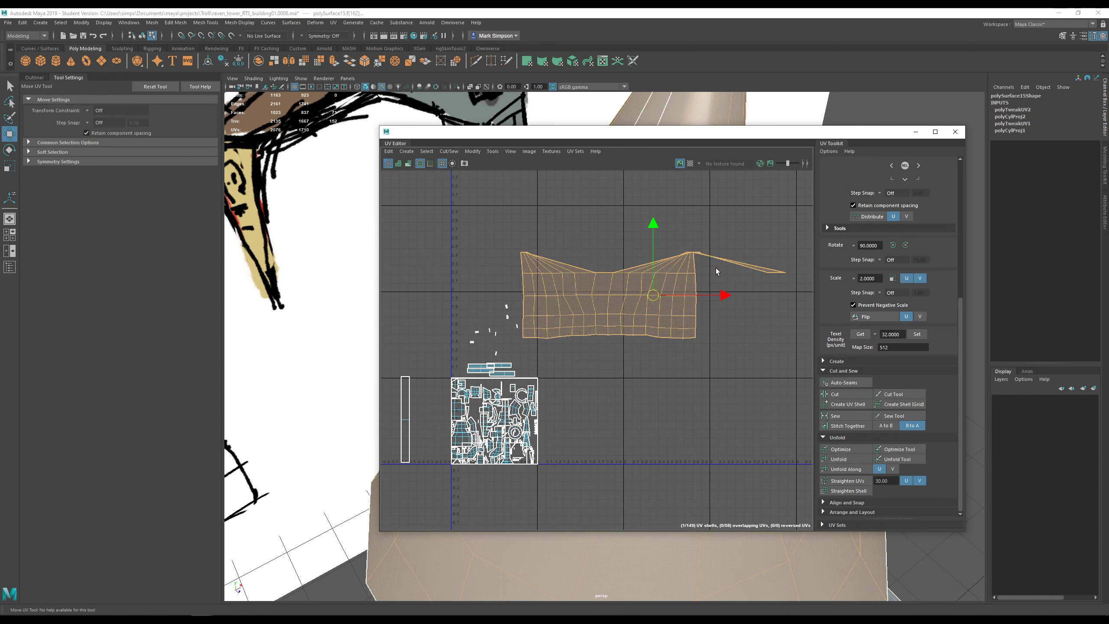
{"action": "key", "text": "f"}
{"action": "scroll", "coordinate": [652, 256], "scroll_direction": "up", "scroll_amount": 1}
{"action": "middle_click_drag", "start_coordinate": [652, 256], "coordinate": [655, 317], "text": "alt"}
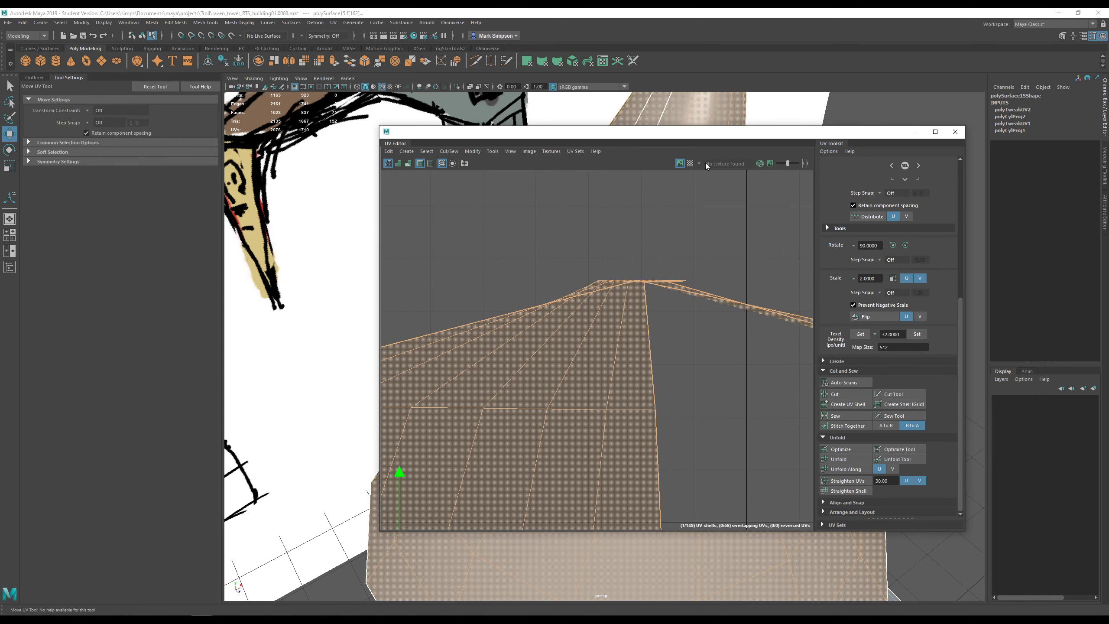
{"action": "left_click_drag", "start_coordinate": [704, 132], "coordinate": [690, 243]}
{"action": "middle_click_drag", "start_coordinate": [694, 152], "coordinate": [676, 220], "text": "alt"}
{"action": "key", "text": "F8"}
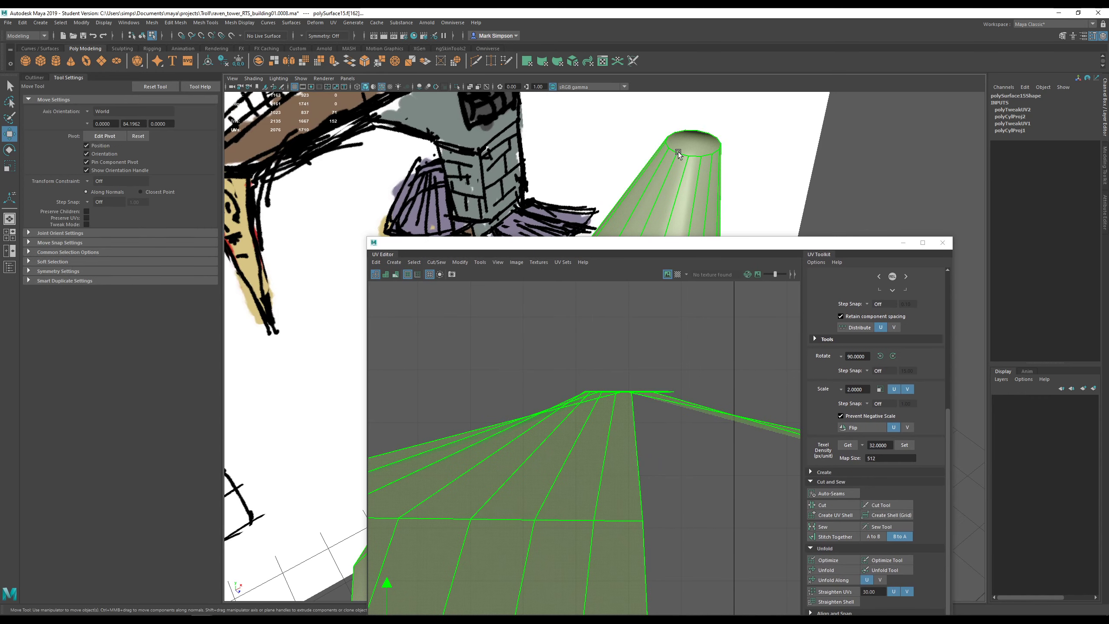
{"action": "right_click_drag", "start_coordinate": [676, 152], "coordinate": [676, 131]}
{"action": "left_click", "coordinate": [673, 149]}
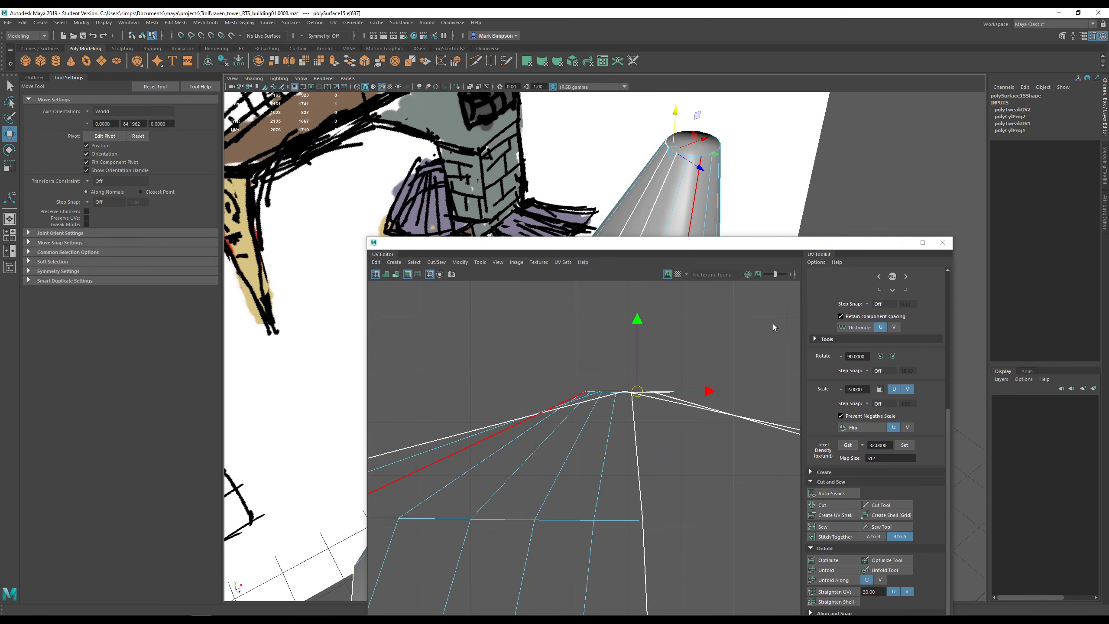
{"action": "left_click", "coordinate": [839, 504]}
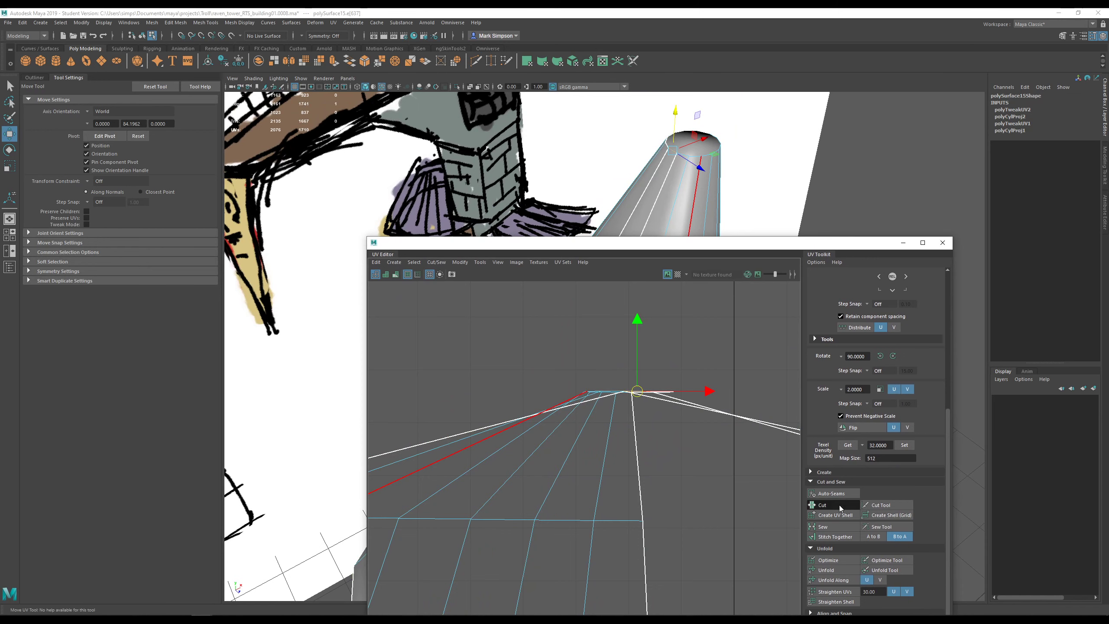
- Stitch the spire's side seam together, redoing it in the reversed direction
{"action": "left_click", "coordinate": [698, 409]}
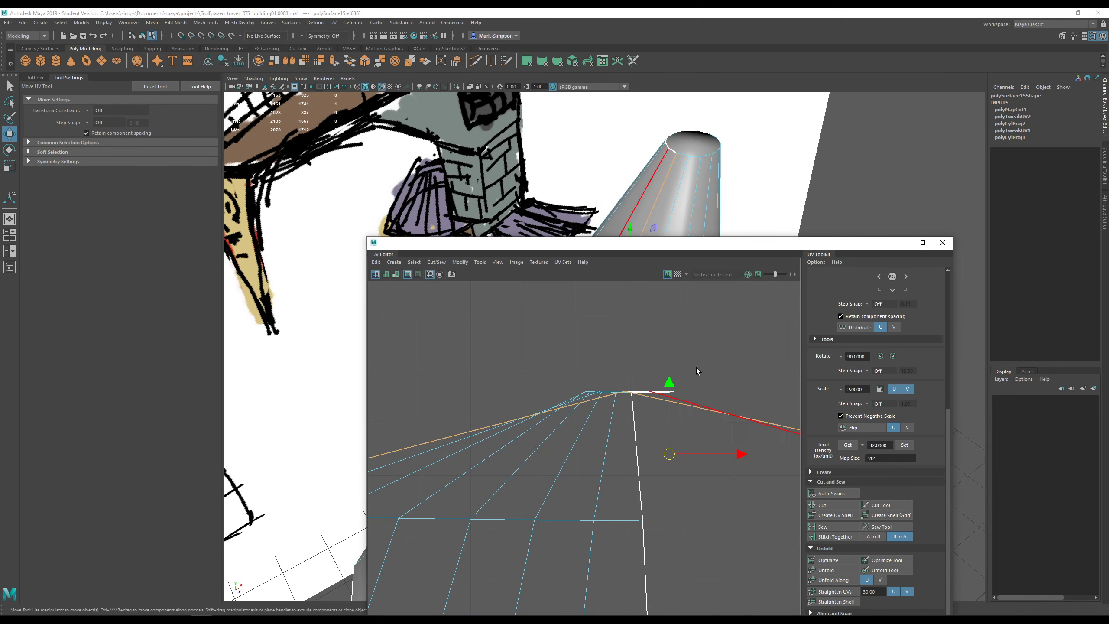
{"action": "scroll", "coordinate": [696, 488], "scroll_direction": "down", "scroll_amount": 2}
{"action": "middle_click_drag", "start_coordinate": [558, 466], "coordinate": [683, 446], "text": "alt"}
{"action": "right_click_drag", "start_coordinate": [552, 450], "coordinate": [557, 415]}
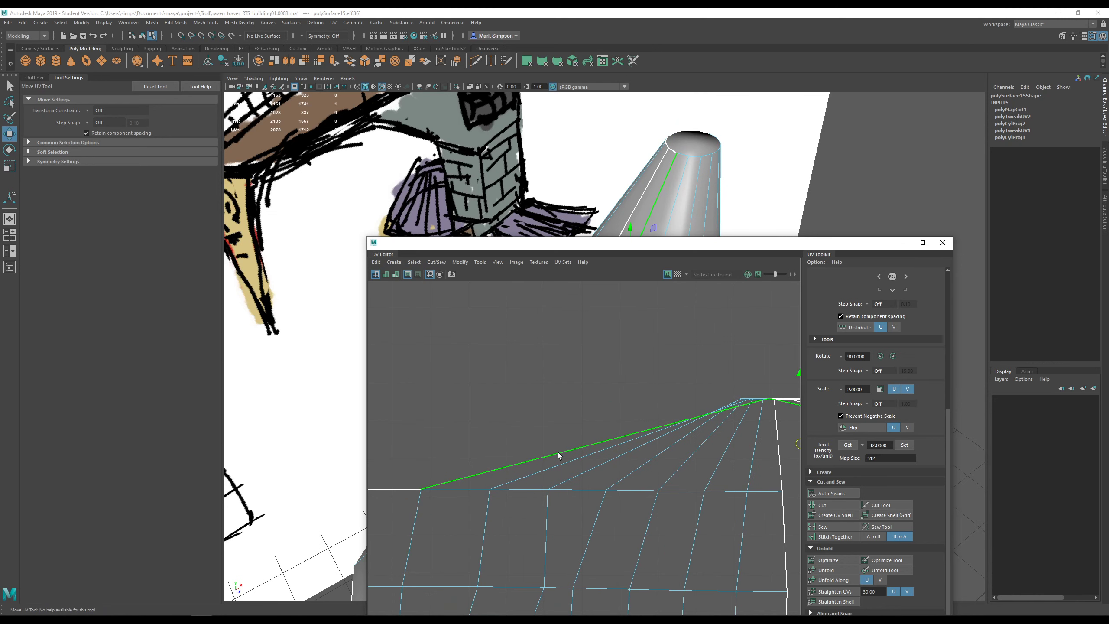
{"action": "left_click", "coordinate": [837, 537]}
{"action": "scroll", "coordinate": [714, 416], "scroll_direction": "up", "scroll_amount": 6}
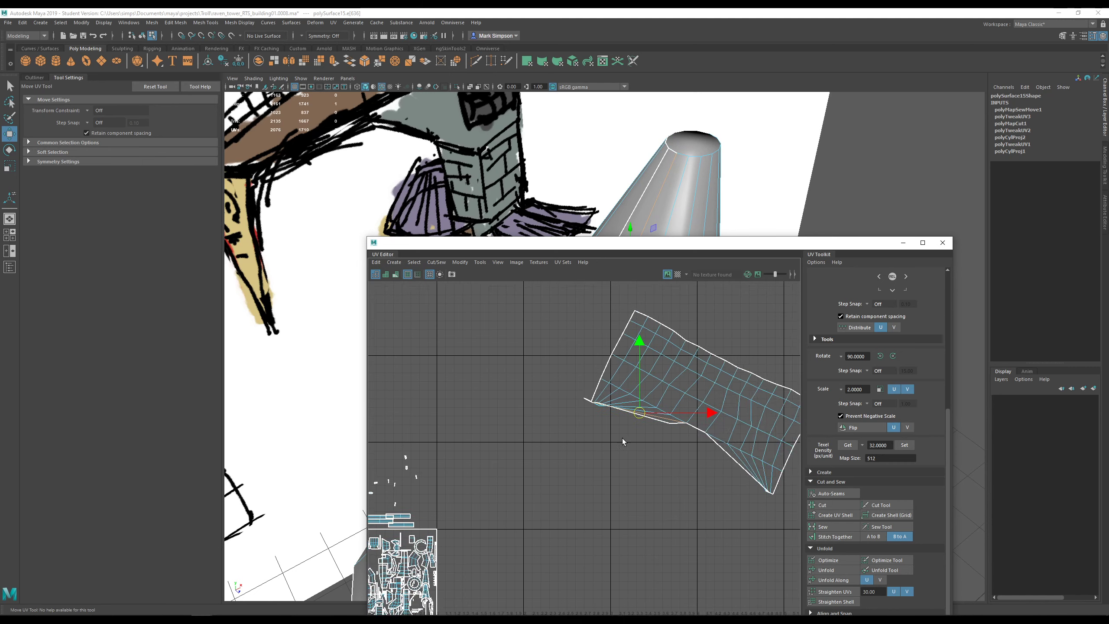
{"action": "key", "text": "ctrl+z"}
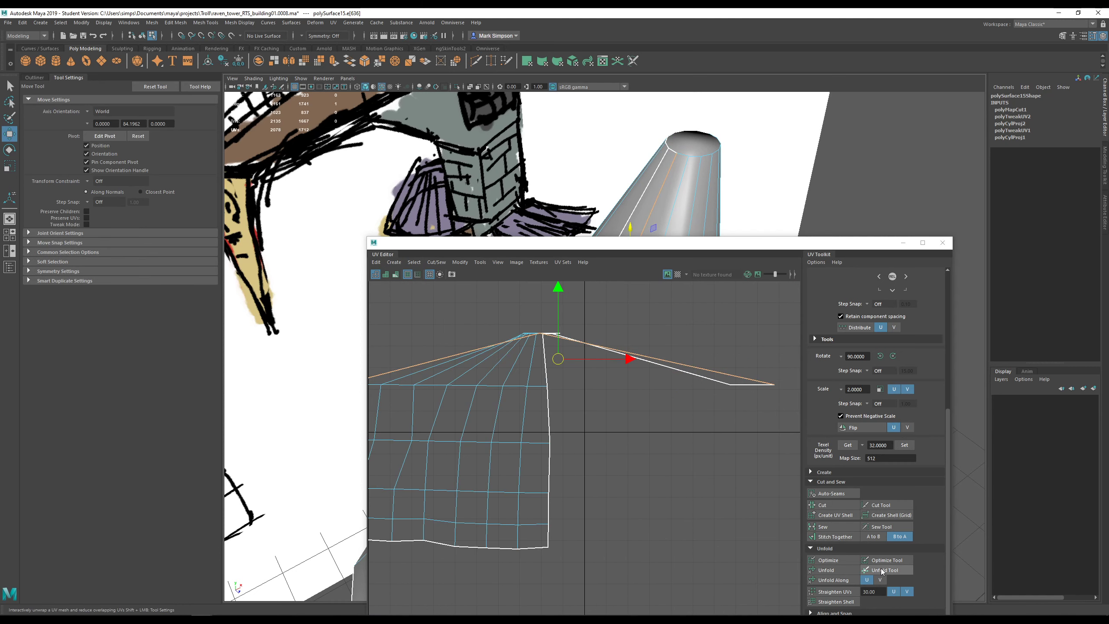
{"action": "left_click", "coordinate": [877, 536]}
{"action": "left_click", "coordinate": [832, 537]}
- Select three edges around the spire's top rim
{"action": "middle_click_drag", "start_coordinate": [528, 431], "coordinate": [662, 463], "text": "alt"}
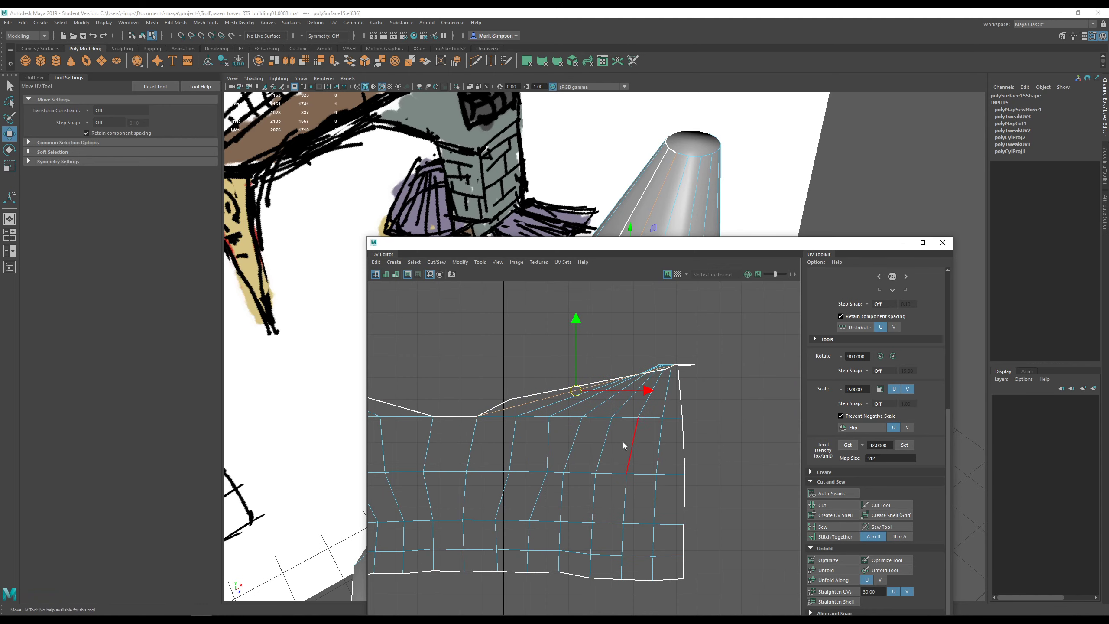
{"action": "right_click", "coordinate": [662, 370]}
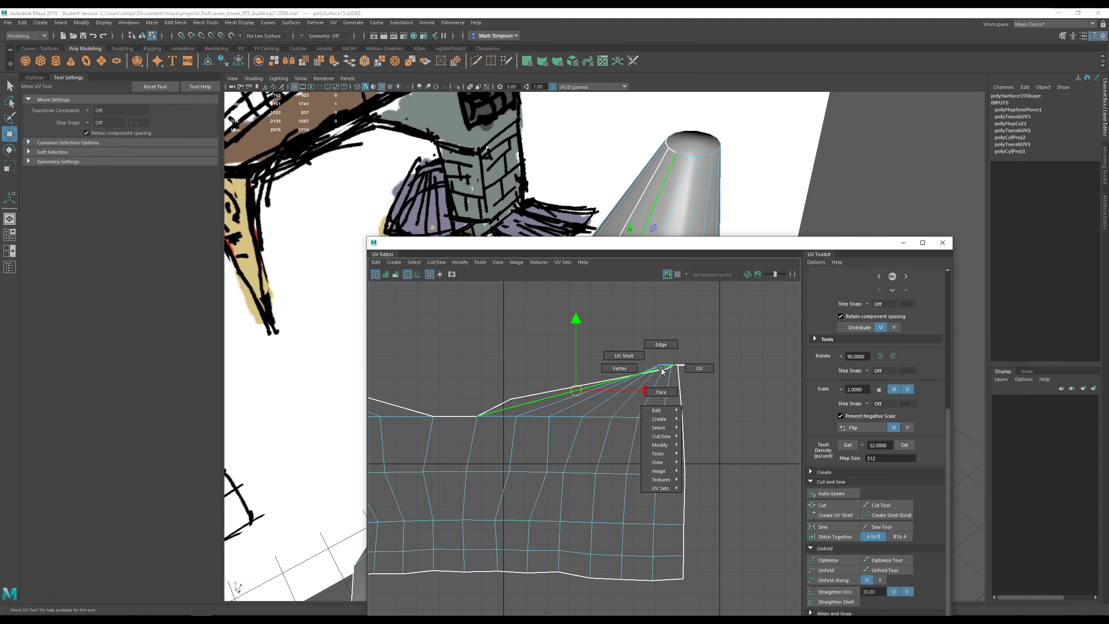
{"action": "left_click", "coordinate": [661, 392]}
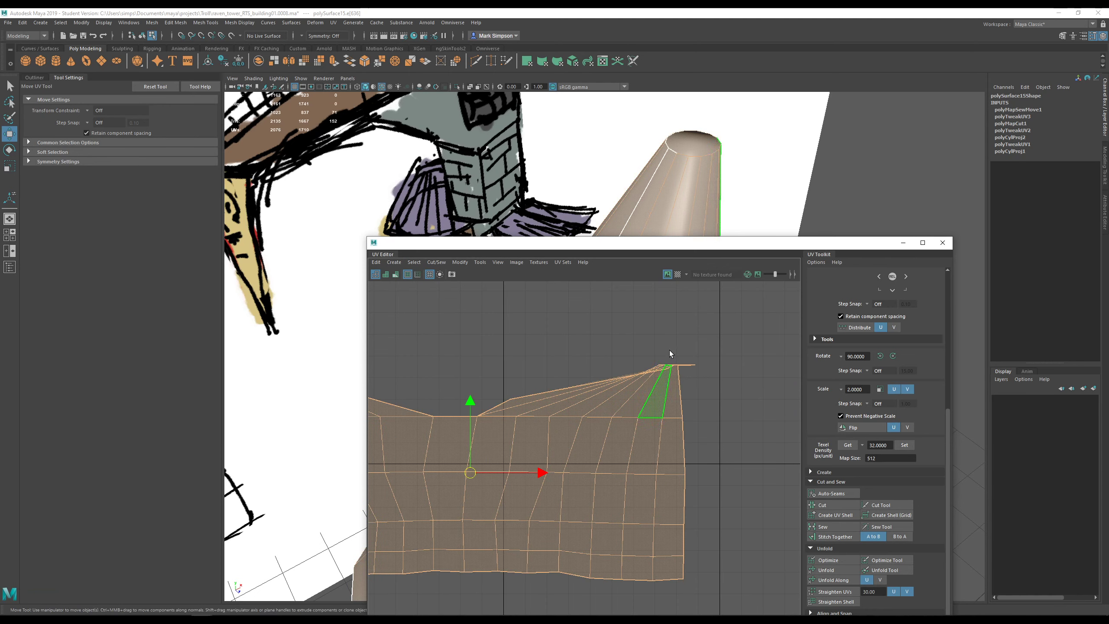
{"action": "left_click", "coordinate": [692, 149]}
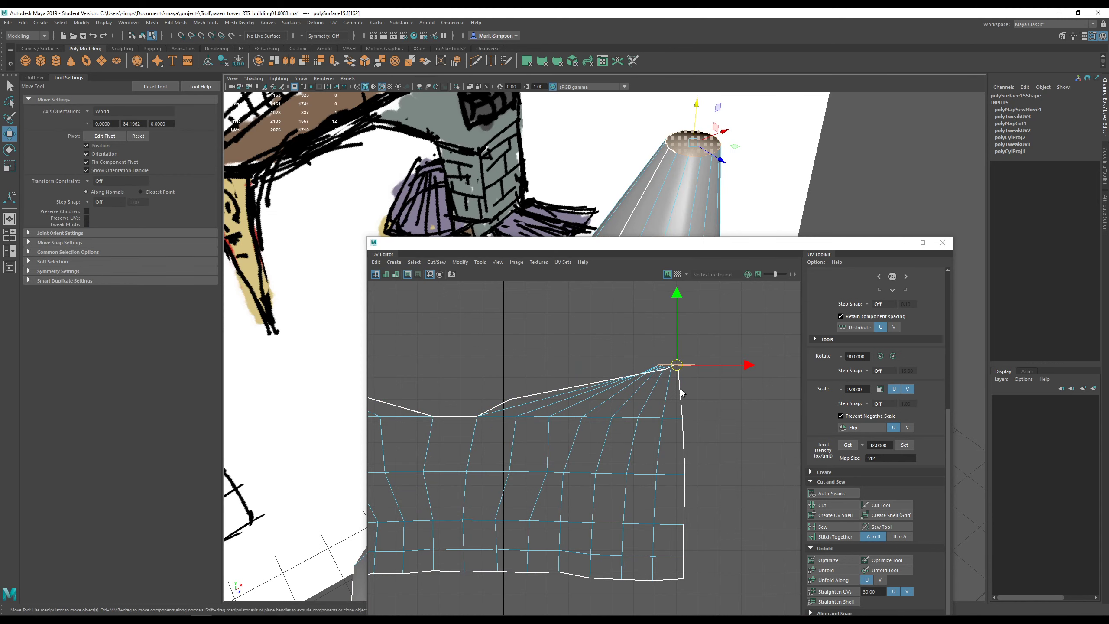
{"action": "mouse_move", "coordinate": [633, 145]}
{"action": "left_mouse_down", "text": "alt"}
{"action": "mouse_move", "coordinate": [620, 175]}
{"action": "mouse_move", "coordinate": [586, 142]}
{"action": "left_mouse_up", "text": "alt"}
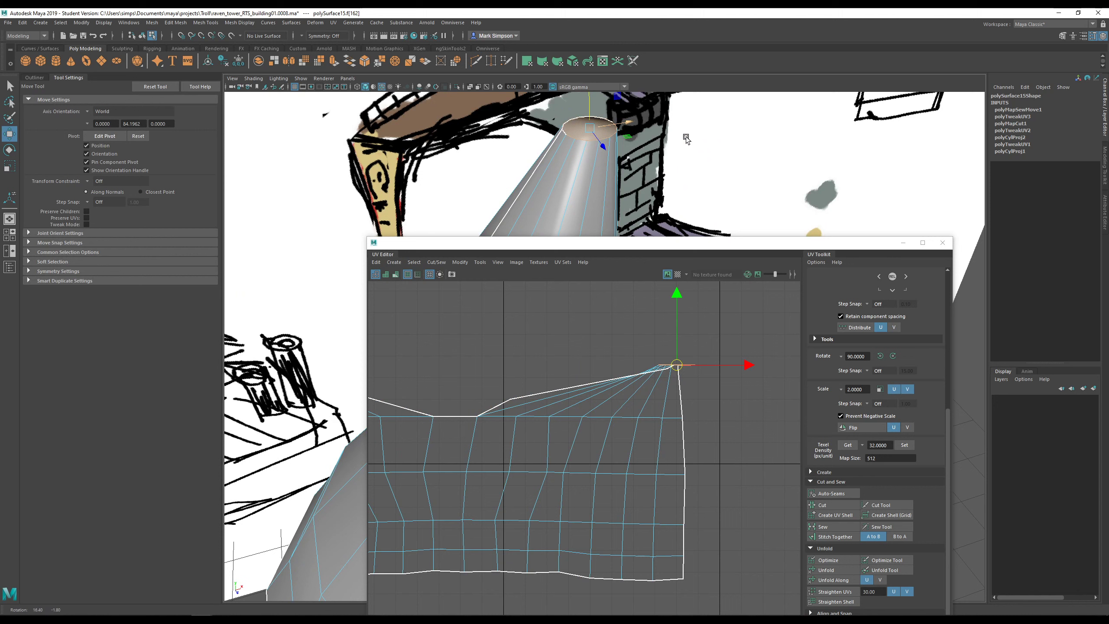
{"action": "right_click_drag", "start_coordinate": [583, 132], "coordinate": [583, 117]}
{"action": "left_click", "coordinate": [573, 138]}
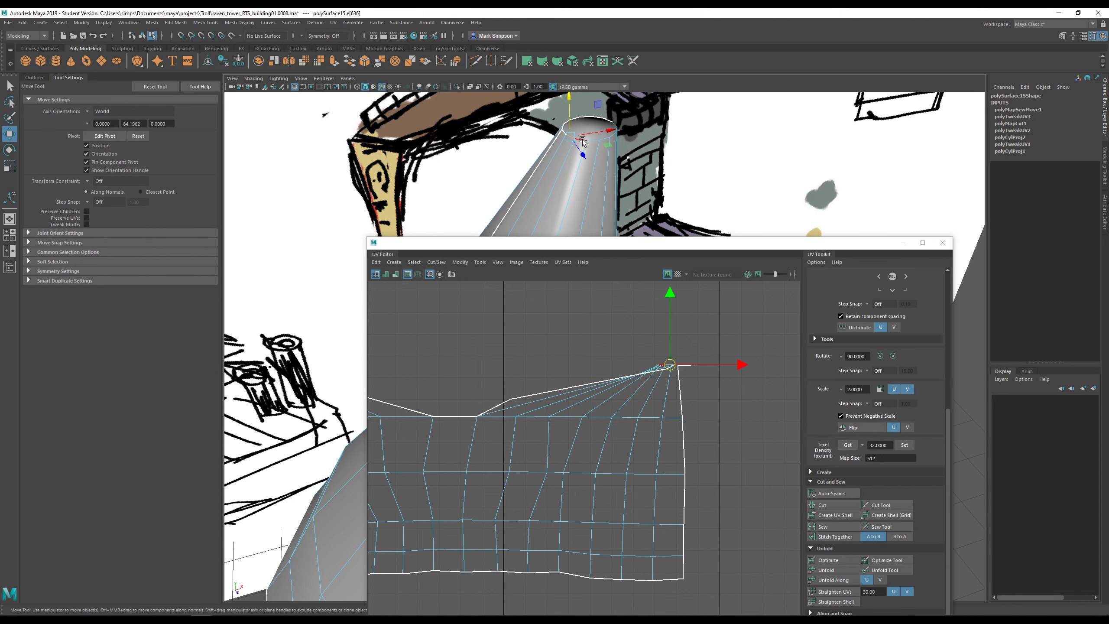
{"action": "left_click", "coordinate": [591, 141], "text": "shift"}
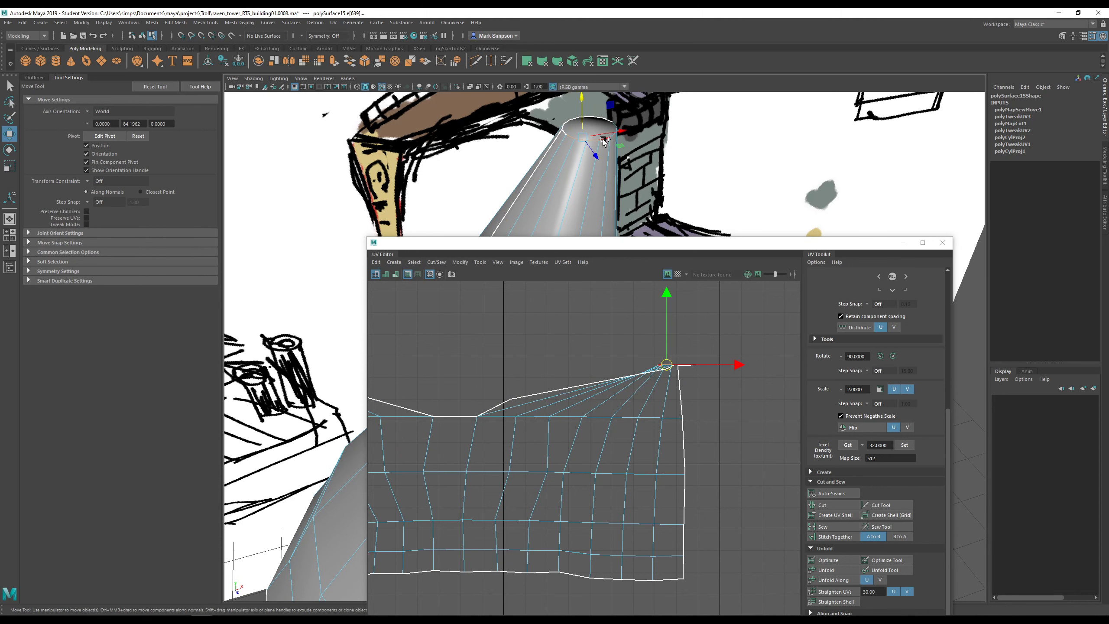
{"action": "left_click", "coordinate": [606, 139], "text": "shift"}
- Create a UV shell from the selected rim edges, then select the roof UV shell
{"action": "mouse_move", "coordinate": [617, 159]}
{"action": "left_mouse_down", "text": "alt"}
{"action": "mouse_move", "coordinate": [569, 159]}
{"action": "mouse_move", "coordinate": [540, 179]}
{"action": "left_mouse_up", "text": "alt"}
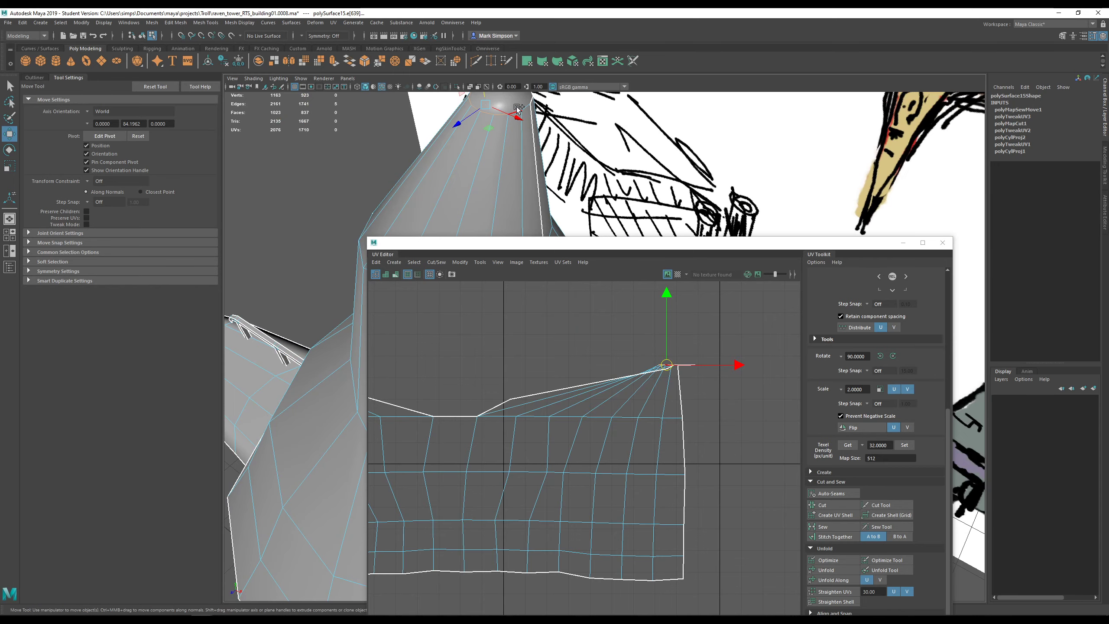
{"action": "left_click", "coordinate": [837, 518]}
{"action": "right_click", "coordinate": [630, 376]}
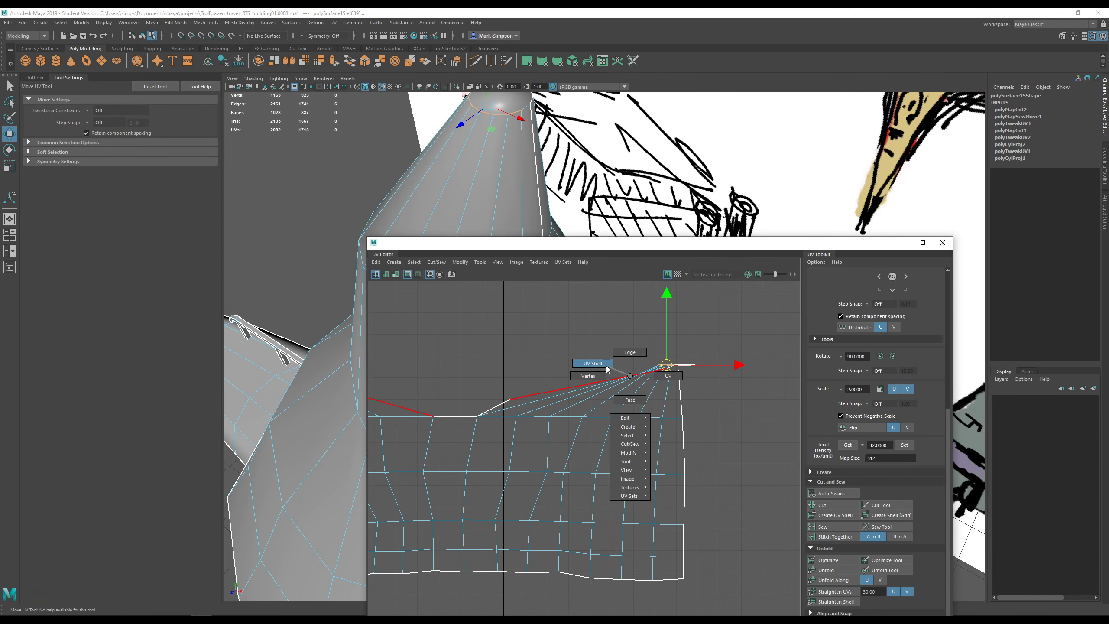
{"action": "right_click_drag", "start_coordinate": [607, 366], "coordinate": [605, 367]}
{"action": "scroll", "coordinate": [605, 382], "scroll_direction": "down", "scroll_amount": 6}
{"action": "middle_click_drag", "start_coordinate": [602, 406], "coordinate": [674, 381], "text": "alt"}
{"action": "left_click", "coordinate": [665, 386]}
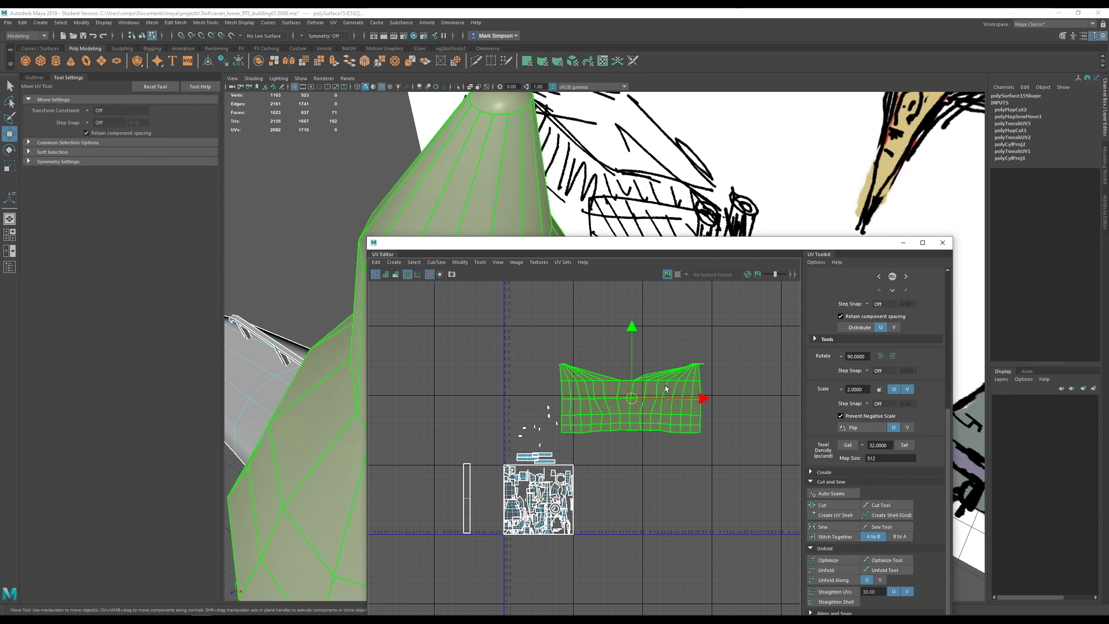
- Unfold and relax the roof shell, then sew its open seam edges closed in two passes
{"action": "left_click", "coordinate": [828, 569]}
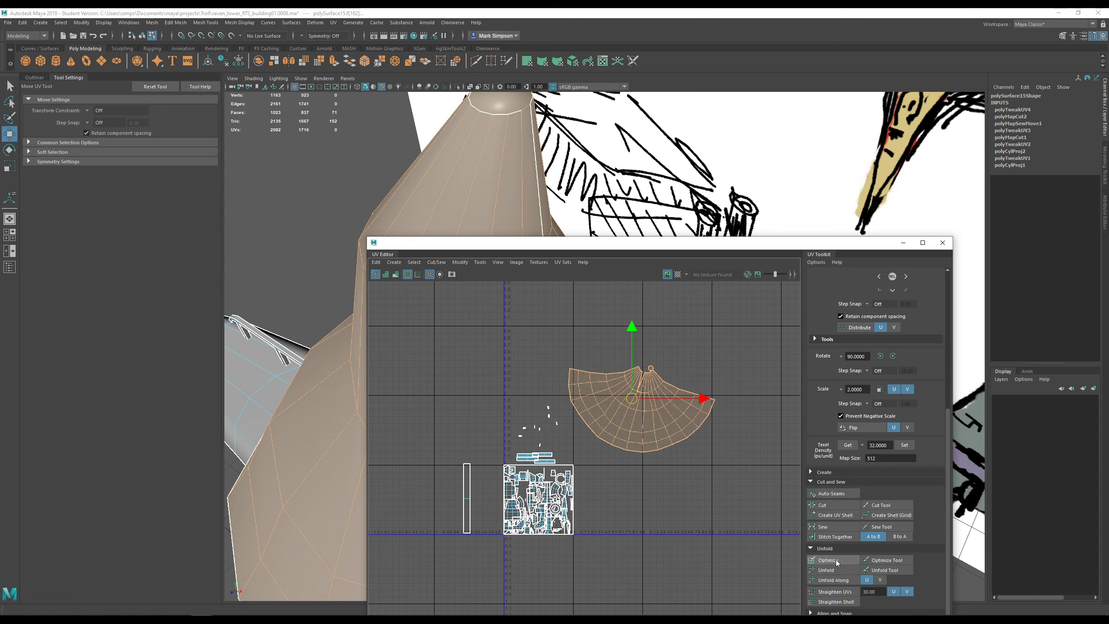
{"action": "left_click", "coordinate": [836, 560]}
{"action": "right_click_drag", "start_coordinate": [614, 381], "coordinate": [744, 383], "text": "alt"}
{"action": "middle_click_drag", "start_coordinate": [744, 383], "coordinate": [722, 391], "text": "alt"}
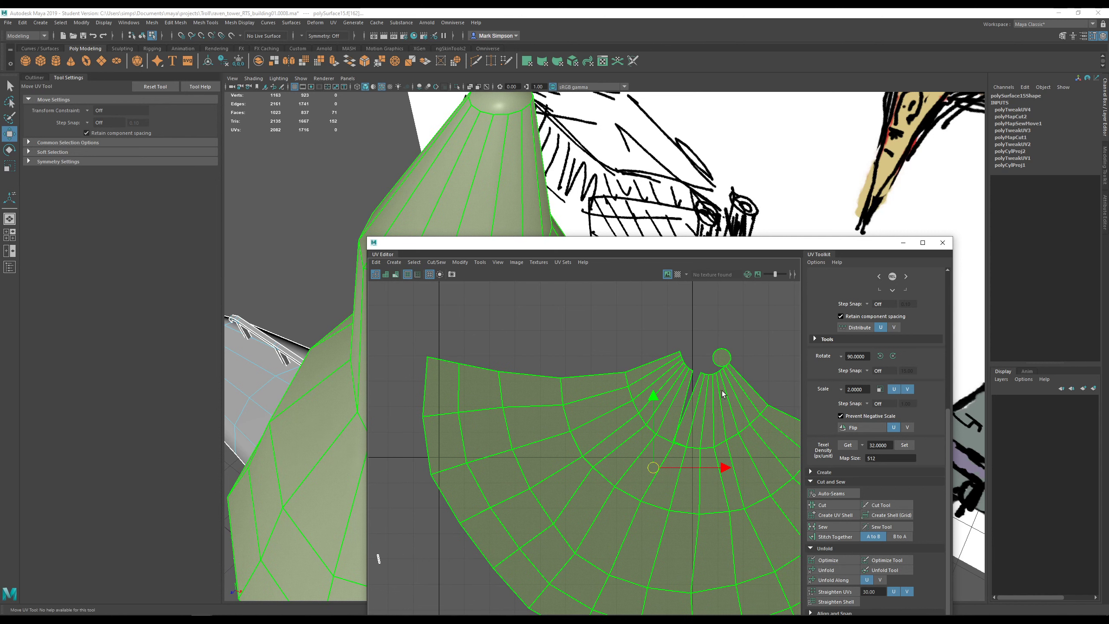
{"action": "scroll", "coordinate": [722, 394], "scroll_direction": "up", "scroll_amount": 2}
{"action": "right_click_drag", "start_coordinate": [692, 390], "coordinate": [687, 372]}
{"action": "left_click", "coordinate": [687, 389]}
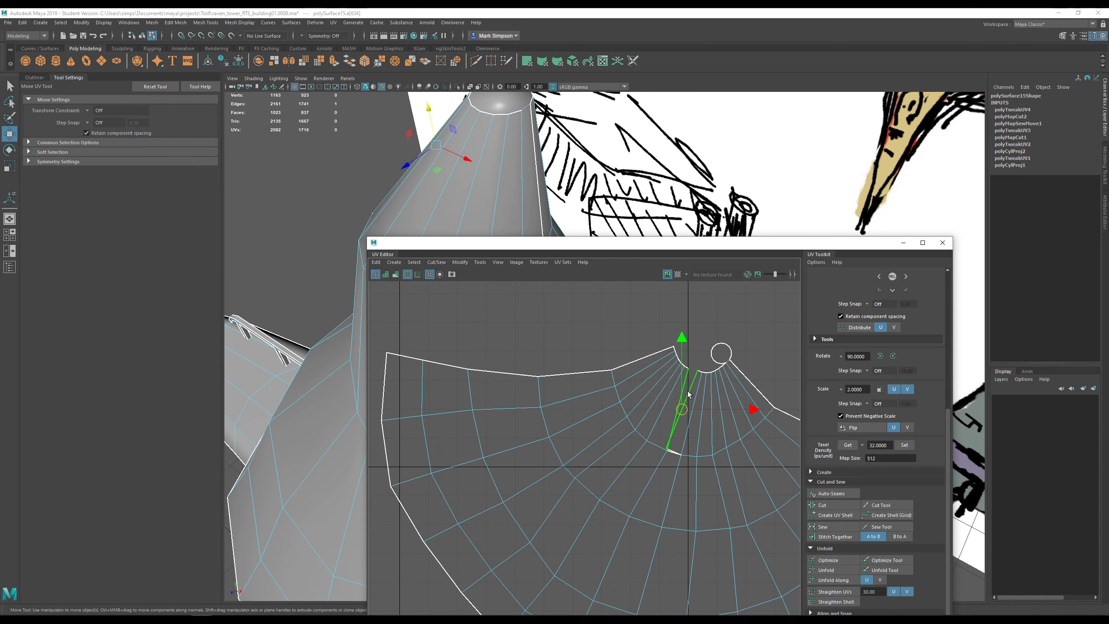
{"action": "left_click", "coordinate": [673, 454]}
{"action": "left_click", "coordinate": [827, 526]}
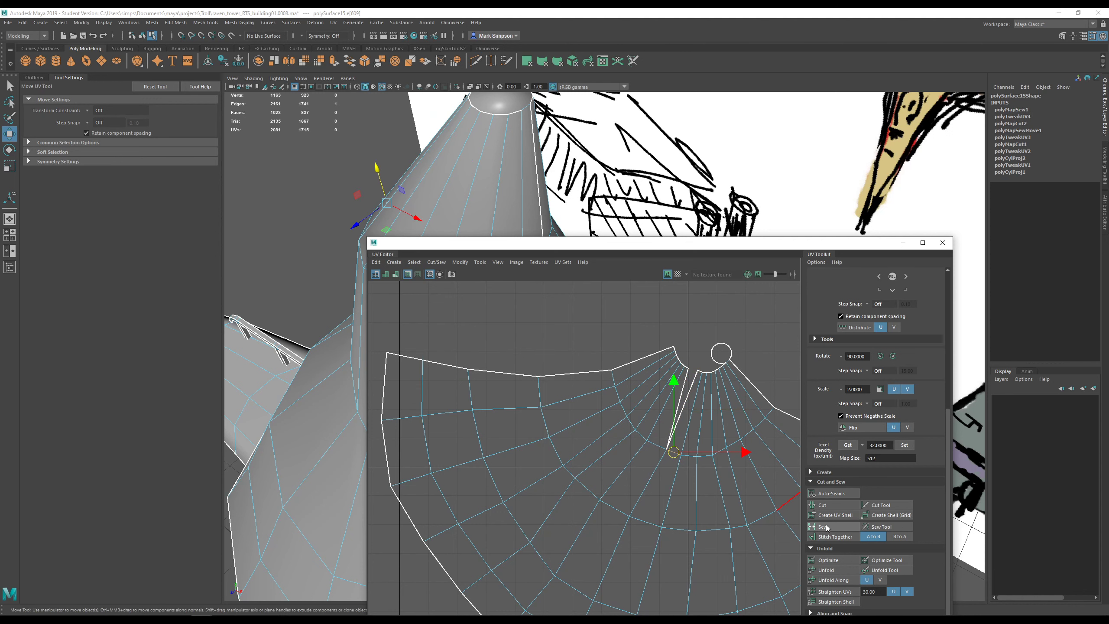
{"action": "left_click", "coordinate": [689, 394]}
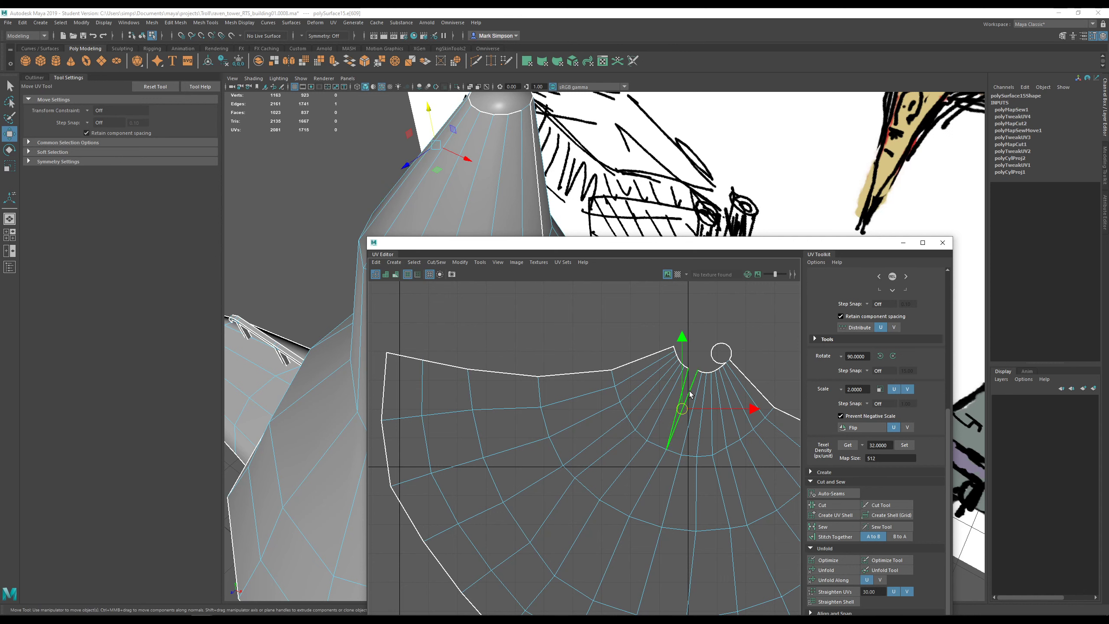
{"action": "left_click", "coordinate": [826, 526]}
- Select the whole fan shell and Optimize it into one even fan
{"action": "scroll", "coordinate": [666, 407], "scroll_direction": "down", "scroll_amount": 5}
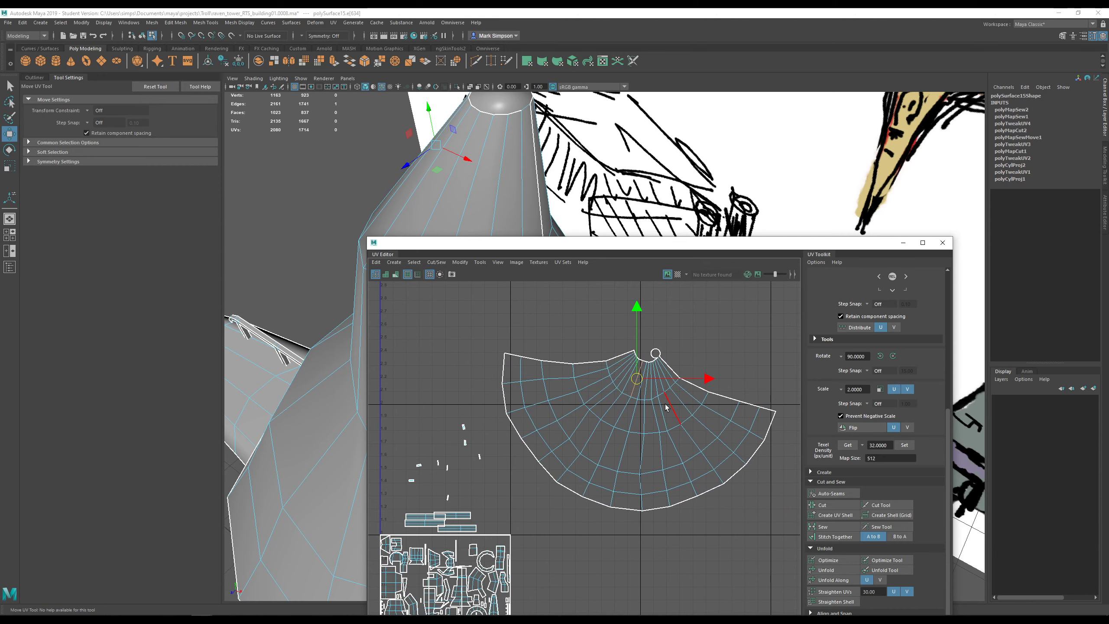
{"action": "right_click_drag", "start_coordinate": [666, 404], "coordinate": [637, 395]}
{"action": "left_click", "coordinate": [663, 413]}
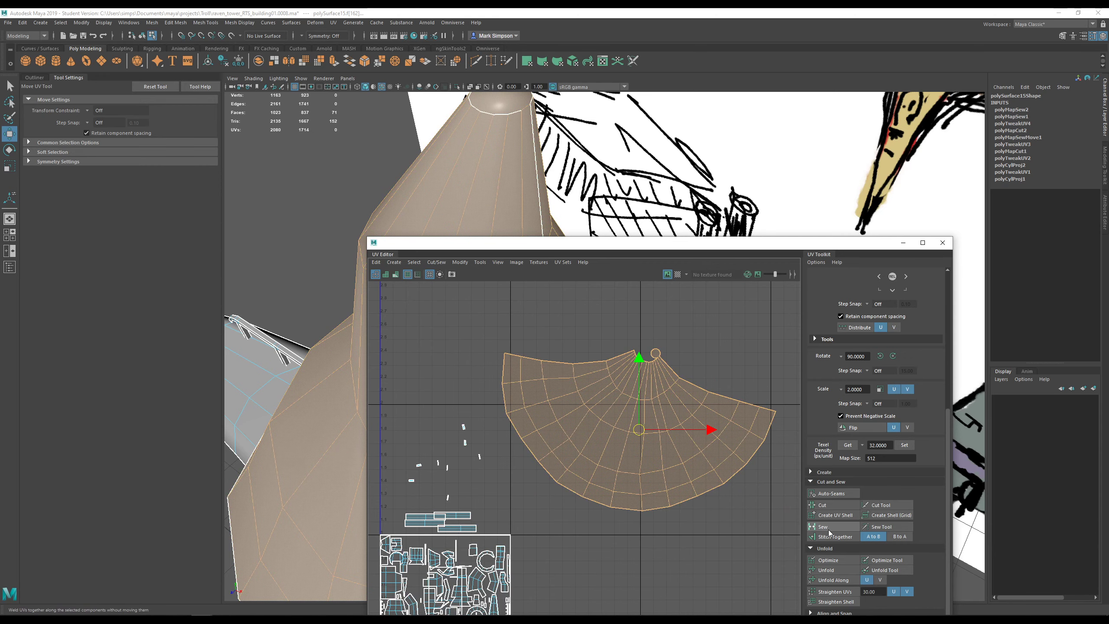
{"action": "left_click", "coordinate": [831, 560]}
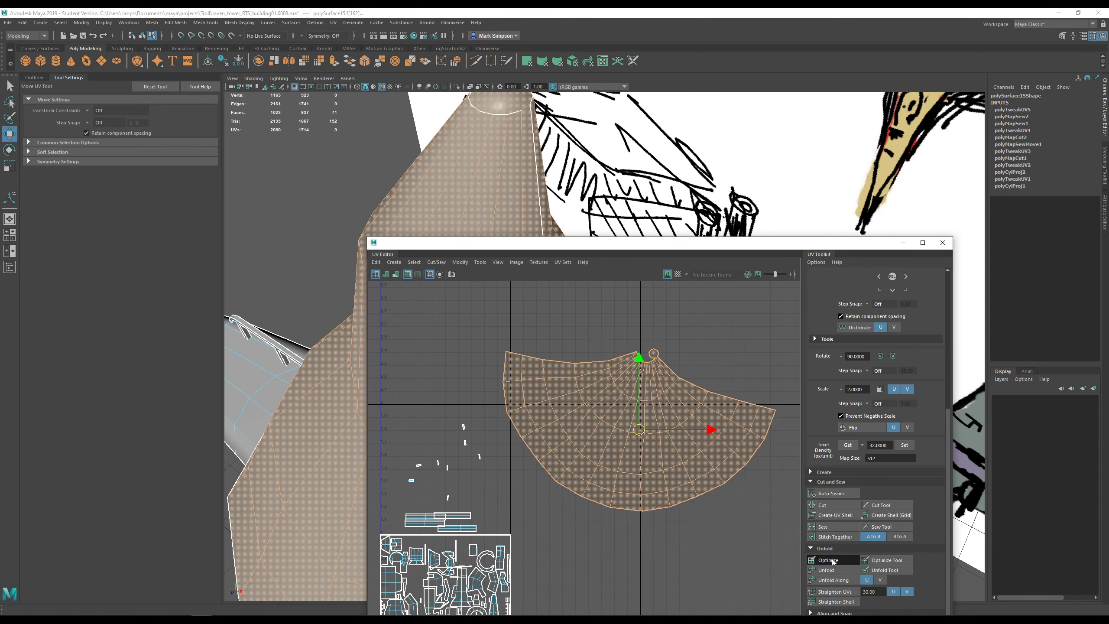
{"action": "middle_click_drag", "start_coordinate": [665, 447], "coordinate": [669, 425], "text": "alt"}
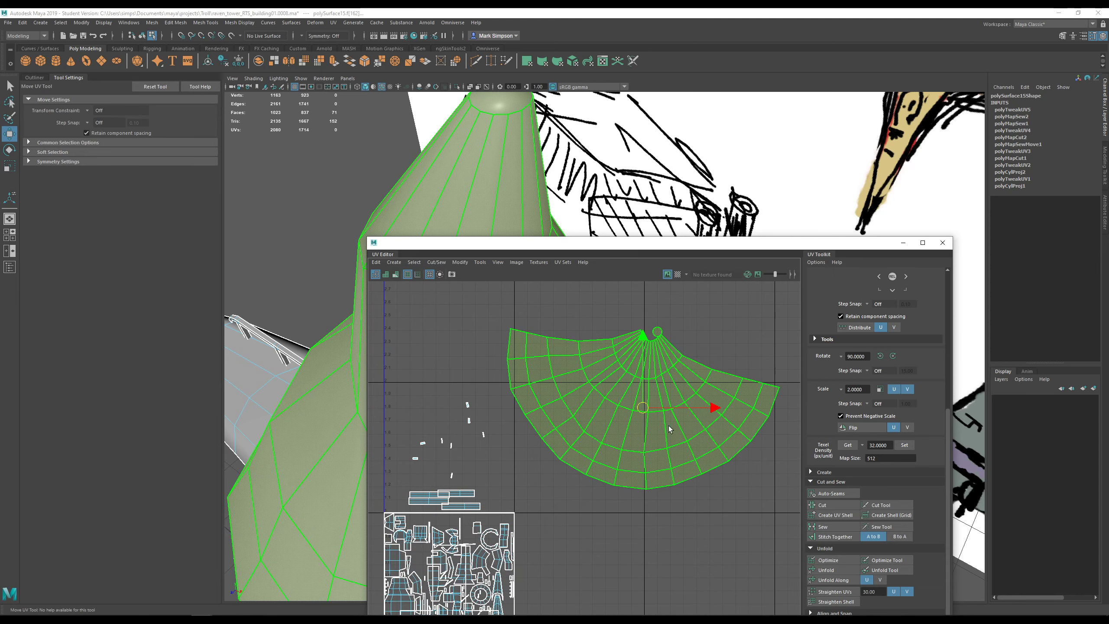
- Scale the roof fan shell to about a fifth and move it above-right of the 0–1 tile
{"action": "key", "text": "r"}
{"action": "left_click_drag", "start_coordinate": [646, 411], "coordinate": [550, 405]}
{"action": "key", "text": "w"}
{"action": "middle_click_drag", "start_coordinate": [569, 470], "coordinate": [688, 411], "text": "alt"}
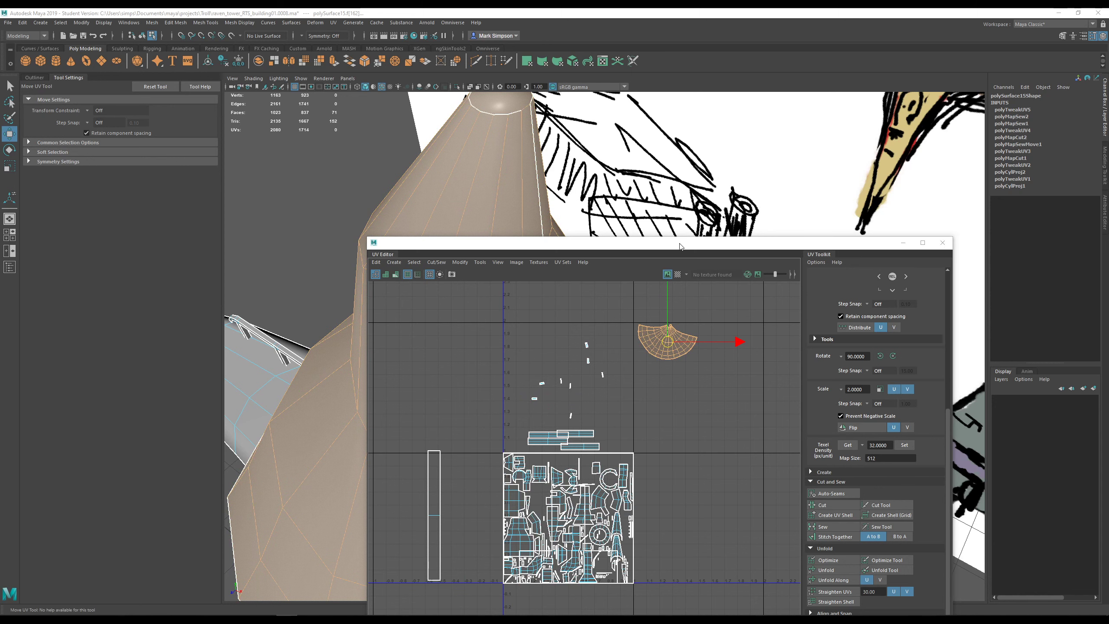
{"action": "left_click_drag", "start_coordinate": [680, 247], "coordinate": [751, 165]}
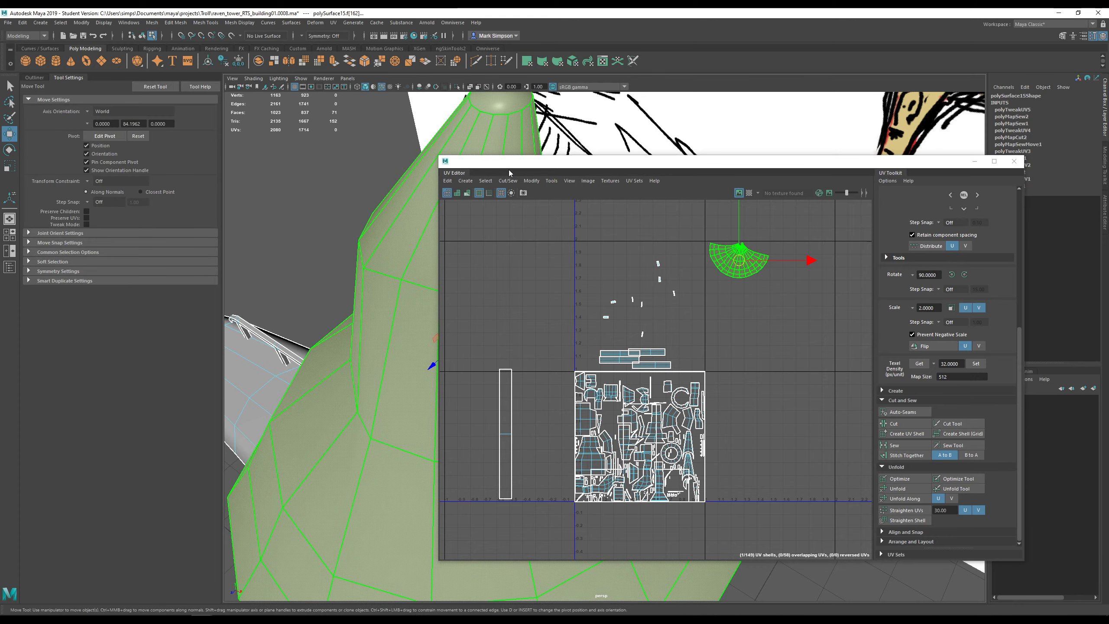
{"action": "left_click_drag", "start_coordinate": [509, 164], "coordinate": [775, 146]}
{"action": "scroll", "coordinate": [474, 346], "scroll_direction": "down", "scroll_amount": 7}
{"action": "left_click_drag", "start_coordinate": [484, 454], "coordinate": [471, 322], "text": "alt"}
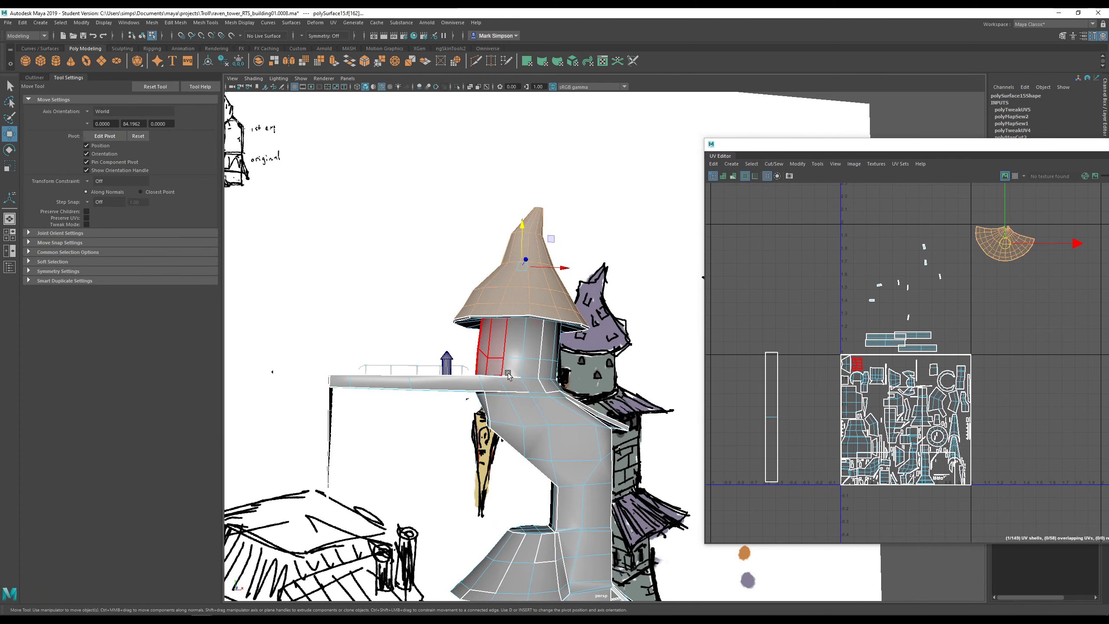
{"action": "right_click_drag", "start_coordinate": [526, 361], "coordinate": [526, 386]}
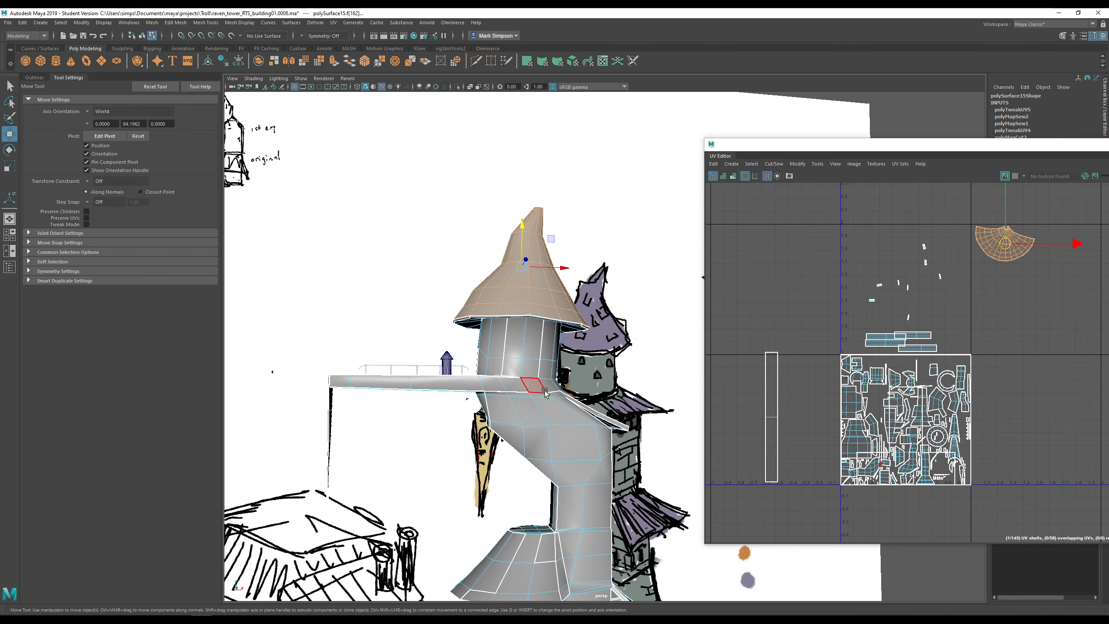
{"action": "left_click_drag", "start_coordinate": [515, 348], "coordinate": [465, 343], "text": "alt"}
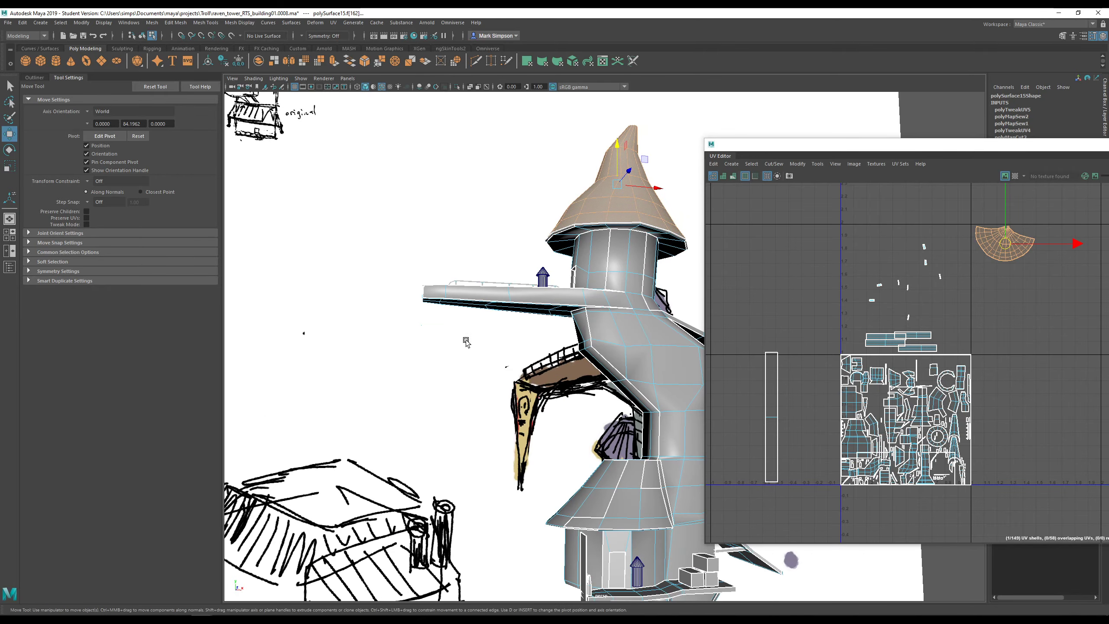
{"action": "left_click_drag", "start_coordinate": [376, 310], "coordinate": [499, 361], "text": "alt"}
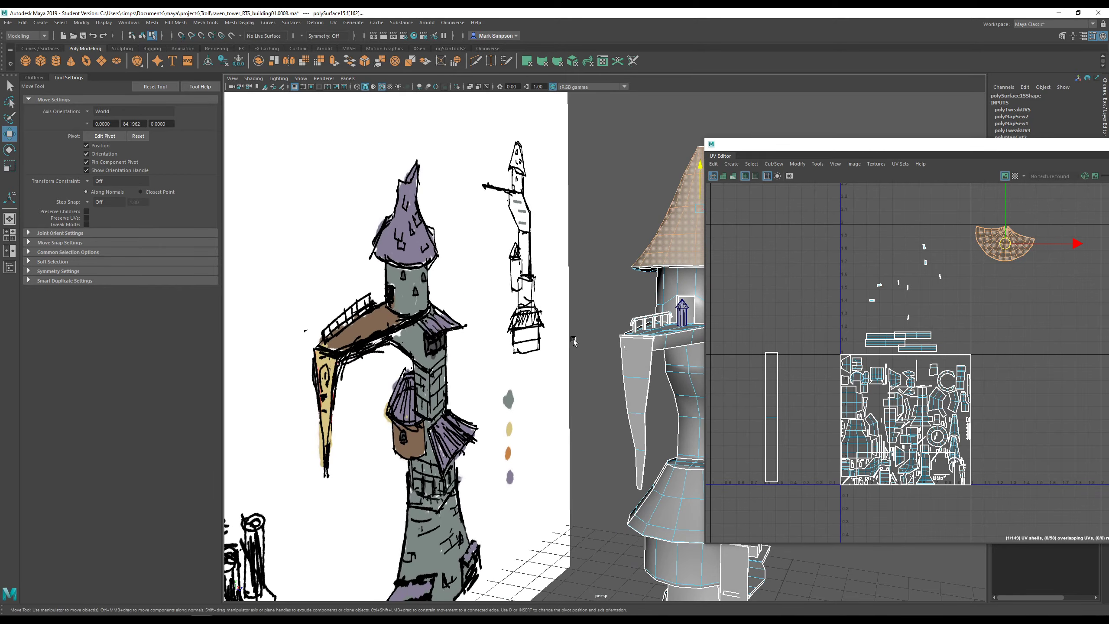
{"action": "left_click_drag", "start_coordinate": [573, 341], "coordinate": [503, 316], "text": "alt"}
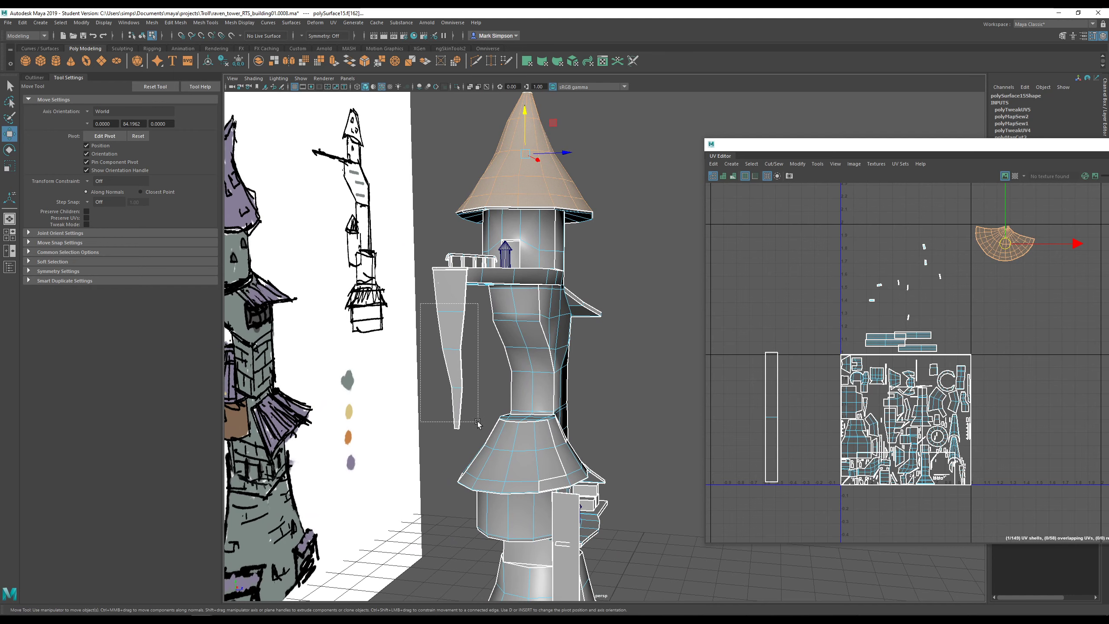
- Select the tapered hanging panel's faces and apply a Best Plane UV projection
{"action": "left_click_drag", "start_coordinate": [473, 434], "coordinate": [473, 435]}
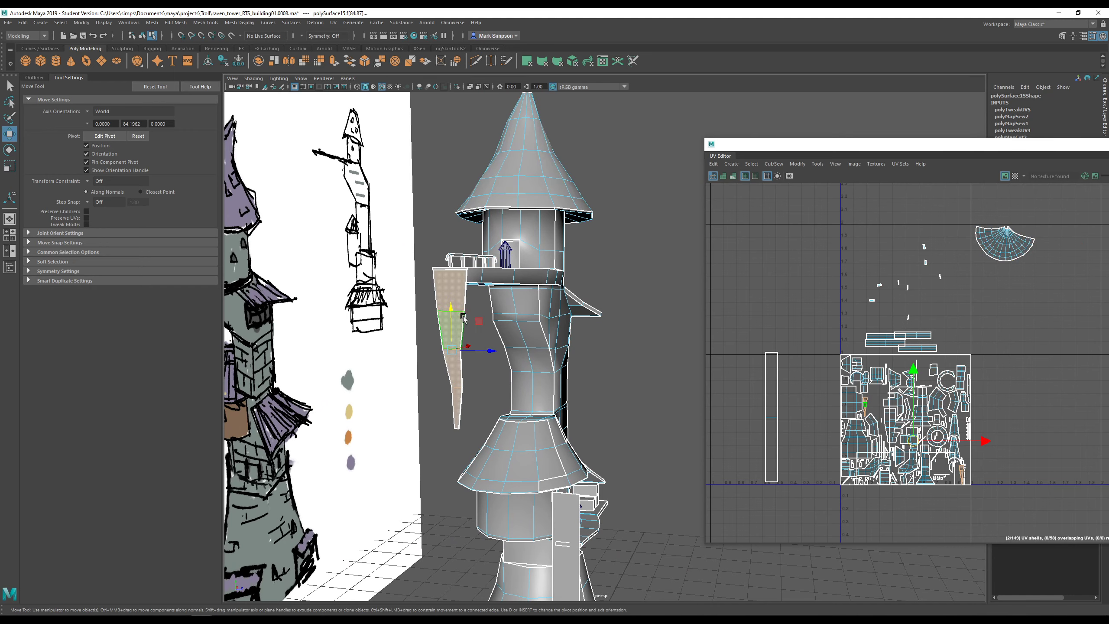
{"action": "mouse_move", "coordinate": [462, 345]}
{"action": "left_mouse_down", "text": "alt"}
{"action": "mouse_move", "coordinate": [484, 315]}
{"action": "mouse_move", "coordinate": [480, 255]}
{"action": "mouse_move", "coordinate": [417, 321]}
{"action": "left_mouse_up", "text": "alt"}
{"action": "key", "text": "f"}
{"action": "scroll", "coordinate": [478, 363], "scroll_direction": "down", "scroll_amount": 2}
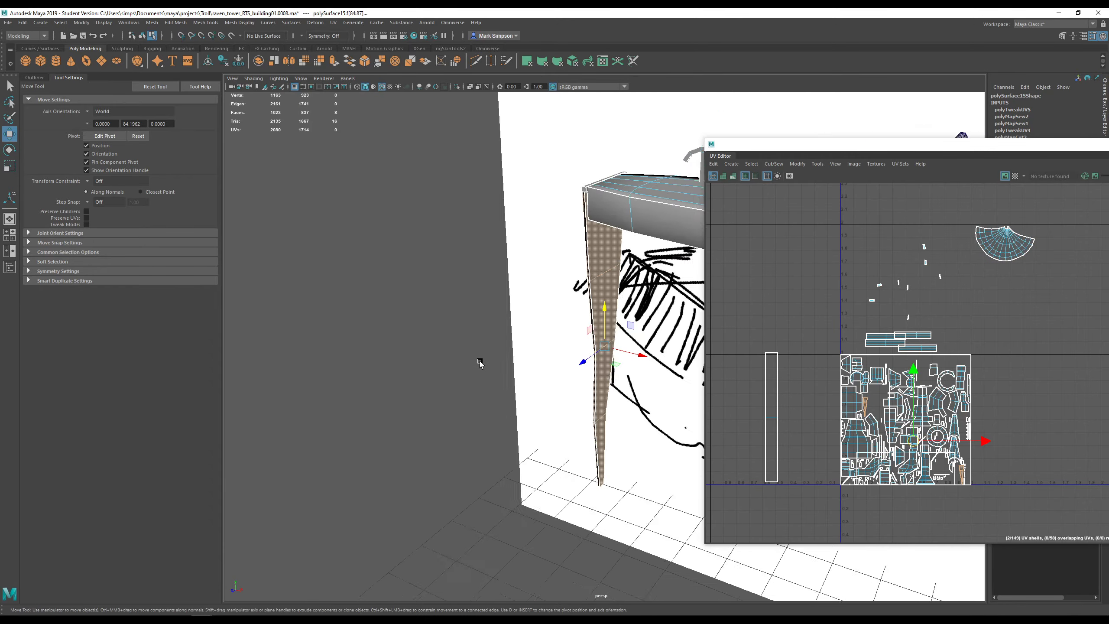
{"action": "left_click_drag", "start_coordinate": [481, 363], "coordinate": [633, 350], "text": "alt"}
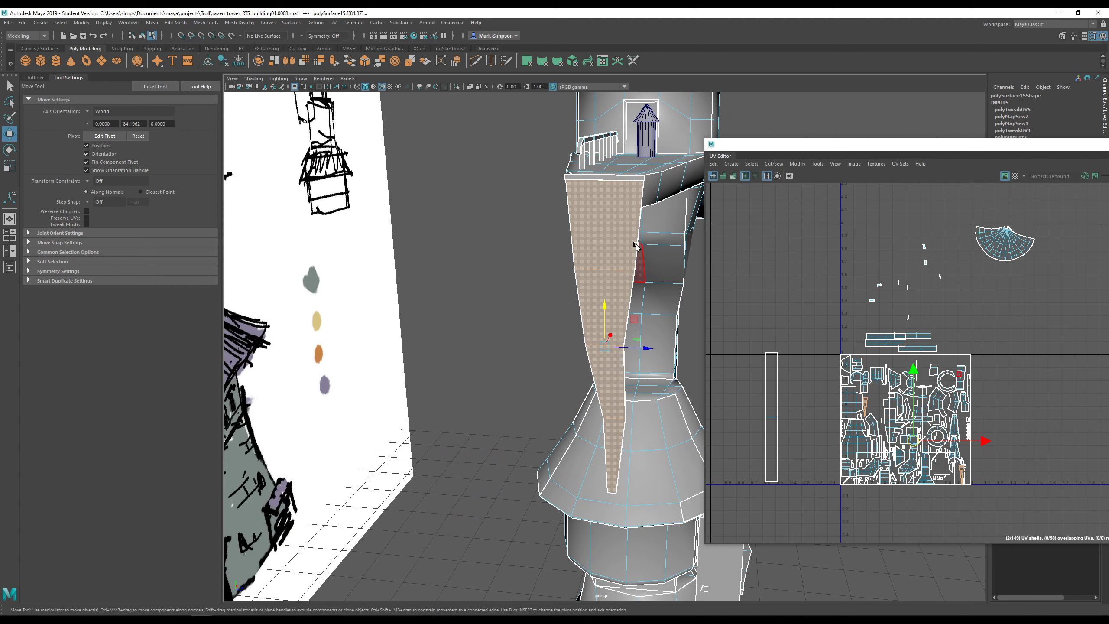
{"action": "left_click", "coordinate": [333, 22]}
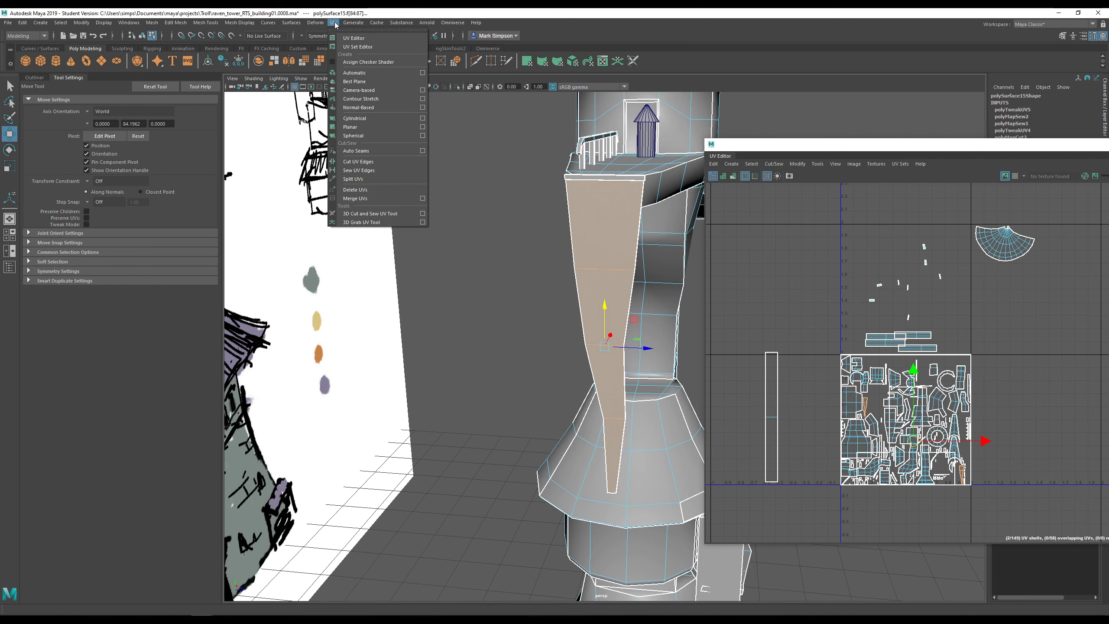
{"action": "left_click", "coordinate": [362, 82]}
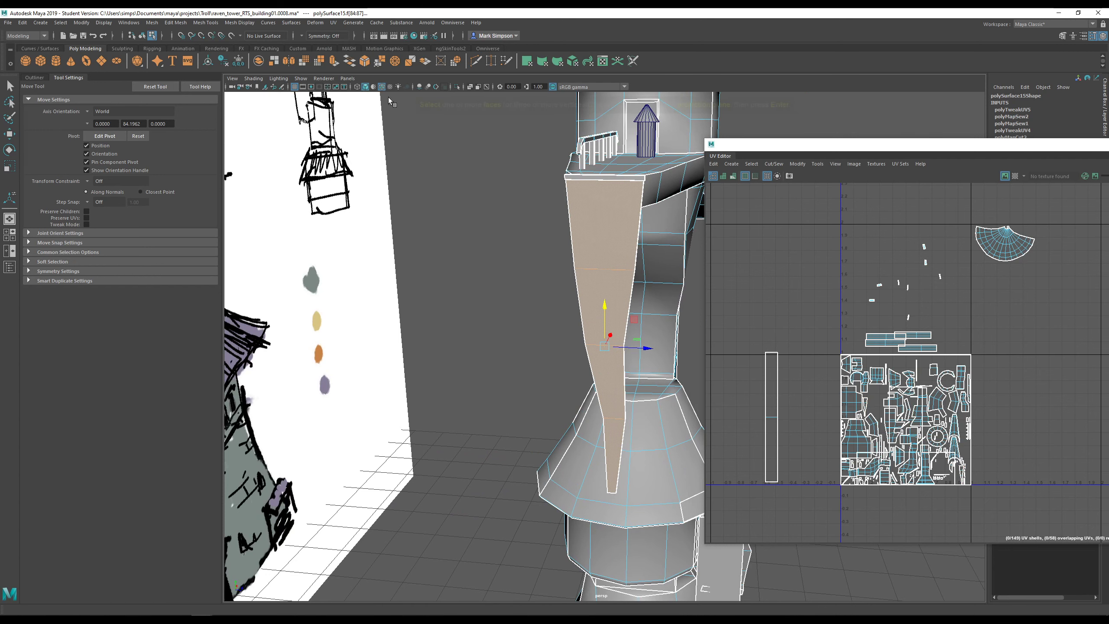
{"action": "left_click", "coordinate": [610, 293]}
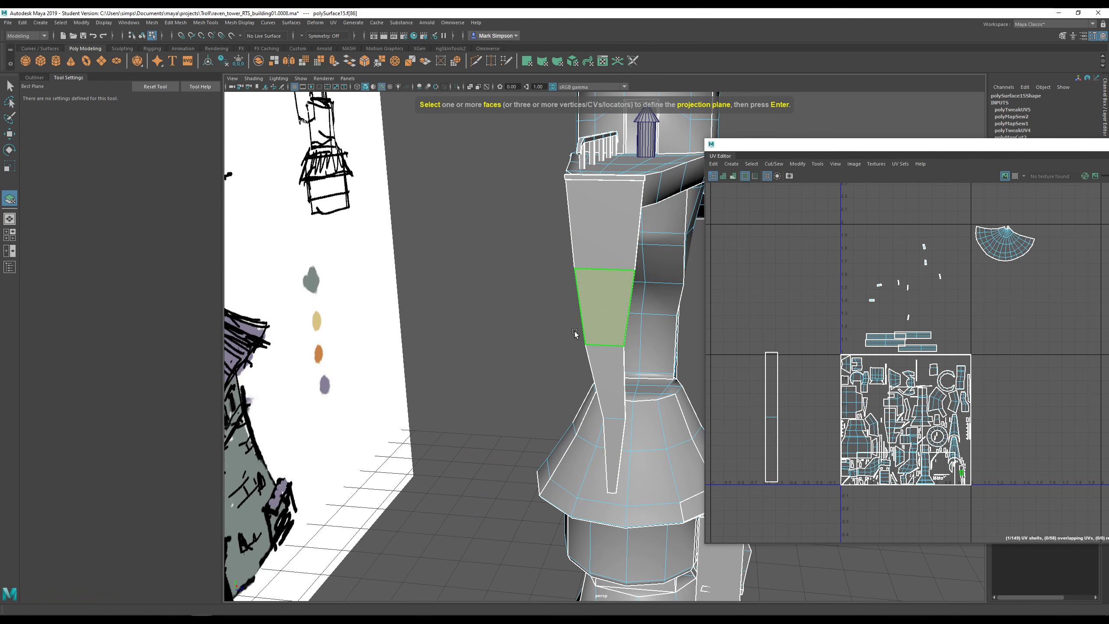
{"action": "key", "text": "Return"}
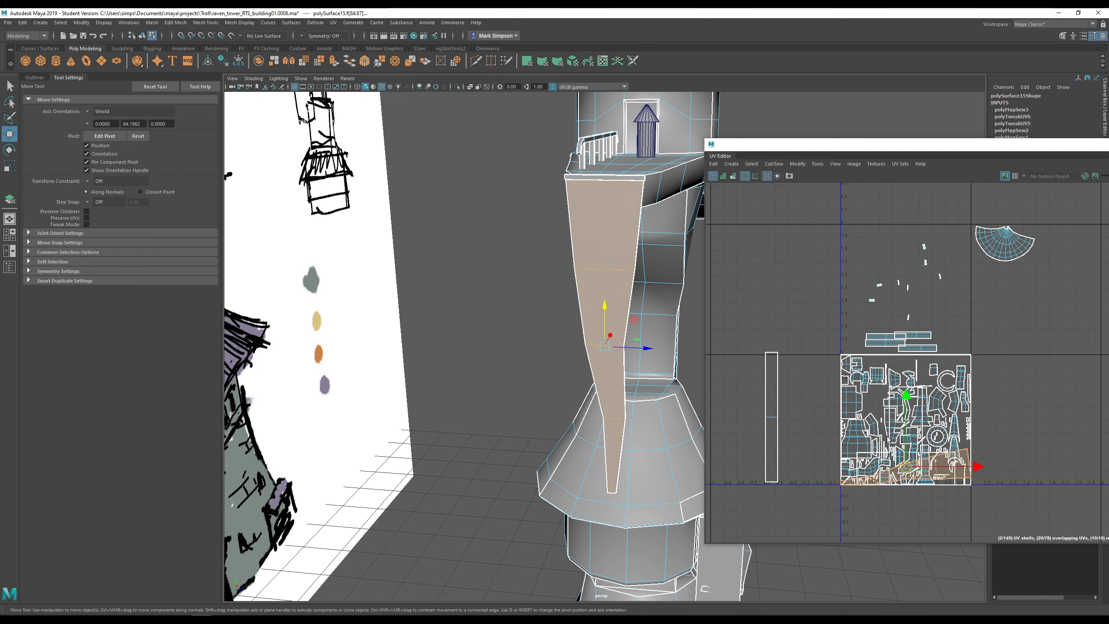
- Move the panel's shell above the main tile, shrink it, and compare texel density with the checker
{"action": "left_click_drag", "start_coordinate": [909, 471], "coordinate": [902, 219]}
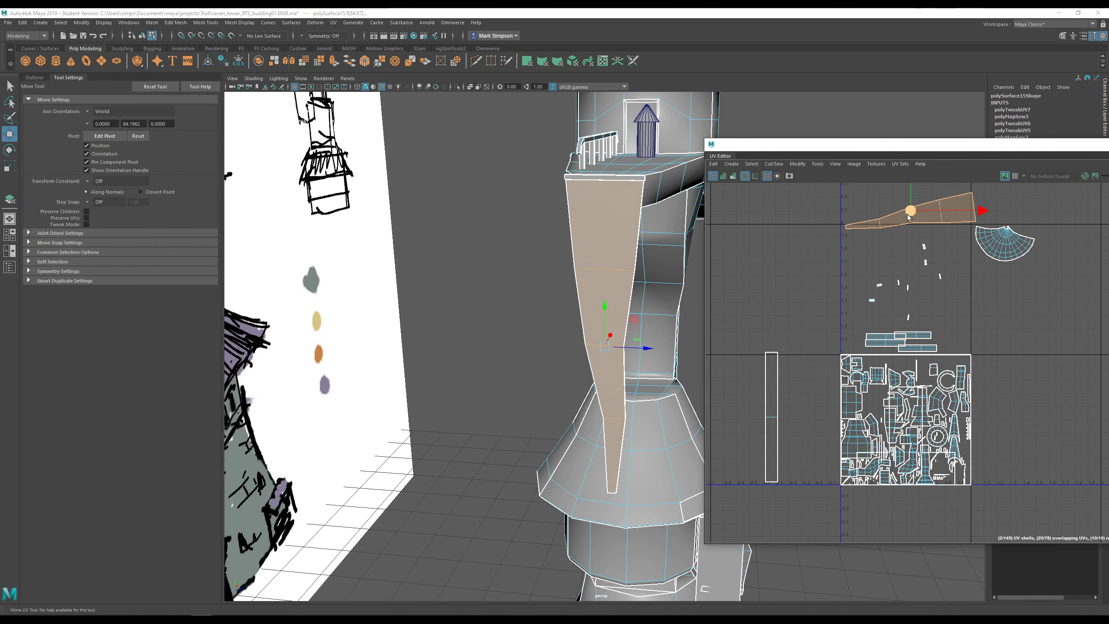
{"action": "middle_click_drag", "start_coordinate": [902, 219], "coordinate": [848, 284], "text": "alt"}
{"action": "scroll", "coordinate": [858, 271], "scroll_direction": "up", "scroll_amount": 1}
{"action": "key", "text": "r"}
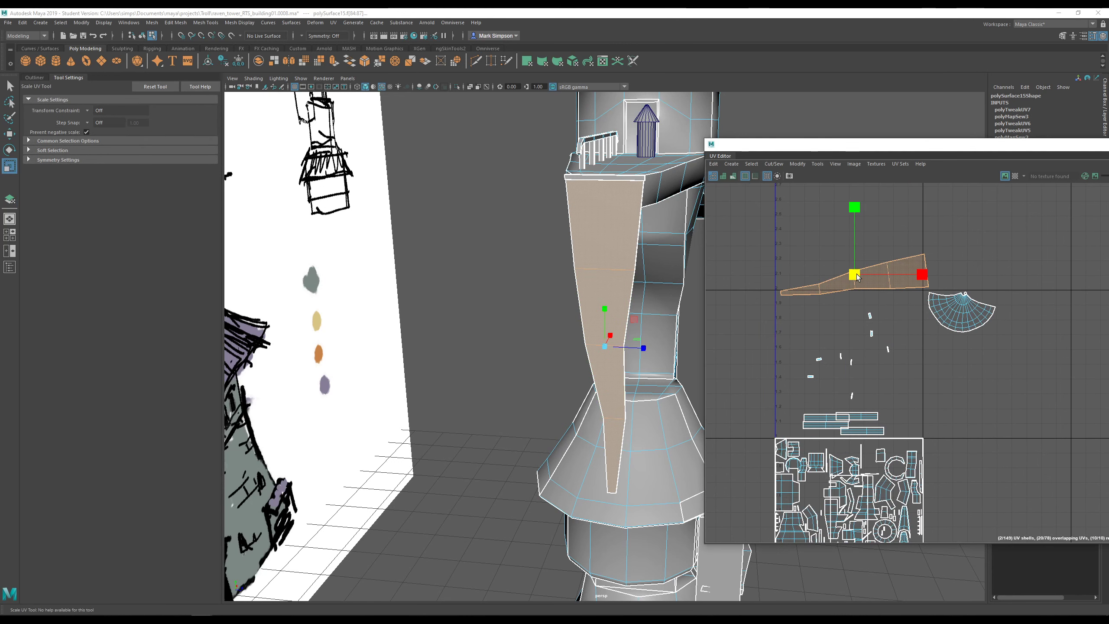
{"action": "left_click_drag", "start_coordinate": [856, 274], "coordinate": [835, 282]}
{"action": "left_click", "coordinate": [1015, 176]}
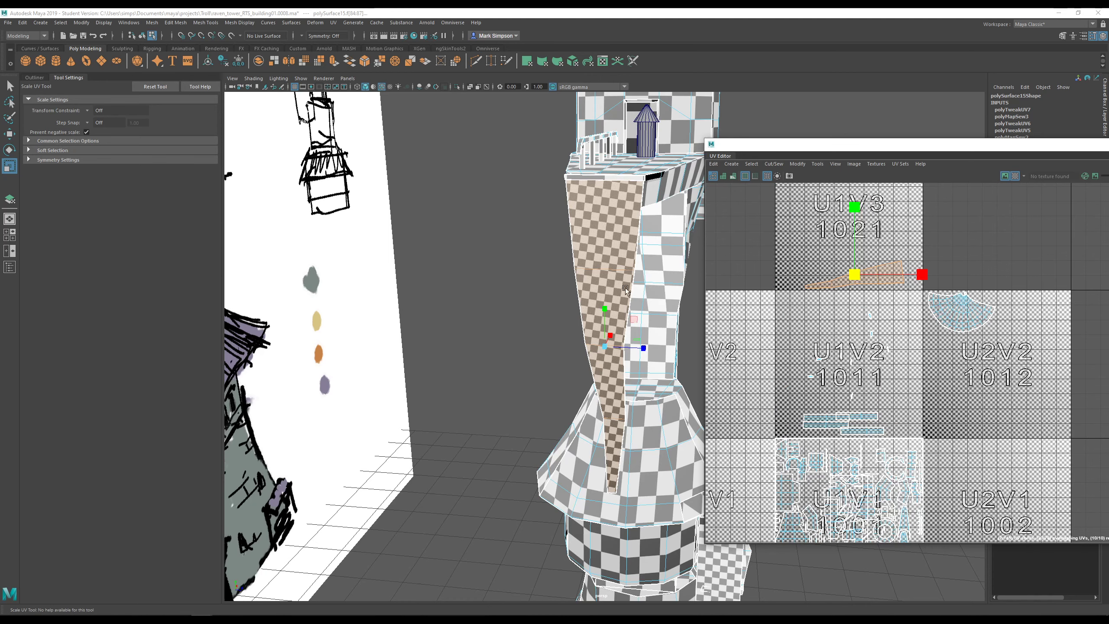
{"action": "left_click", "coordinate": [1015, 177]}
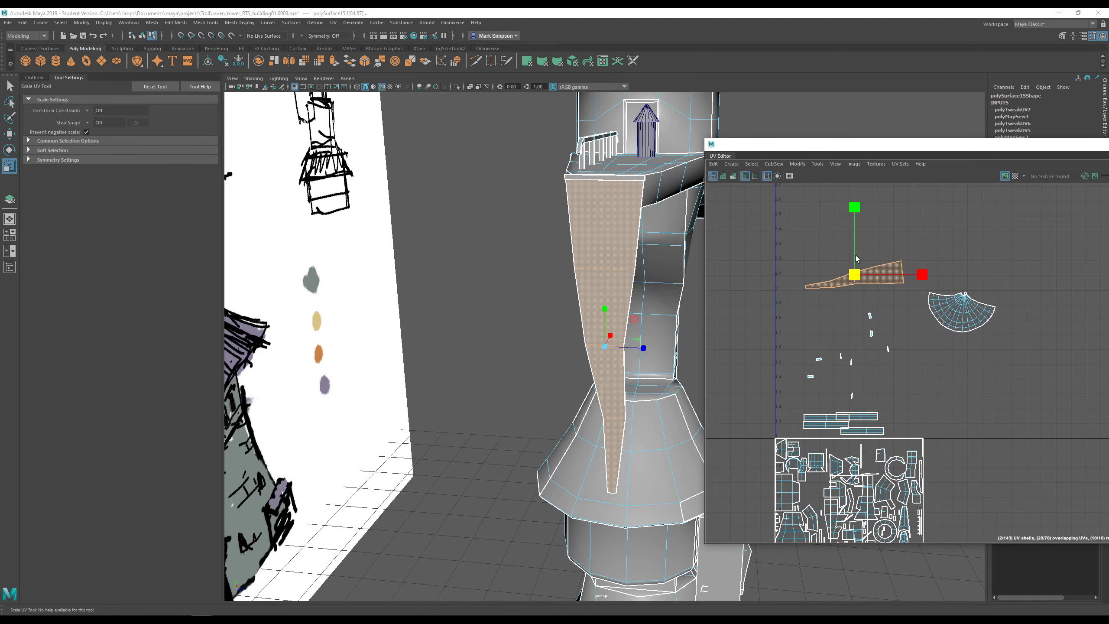
- Move the roof blade's UV shell down and right, below the fan shell
{"action": "key", "text": "w"}
{"action": "left_click_drag", "start_coordinate": [563, 260], "coordinate": [418, 238], "text": "alt"}
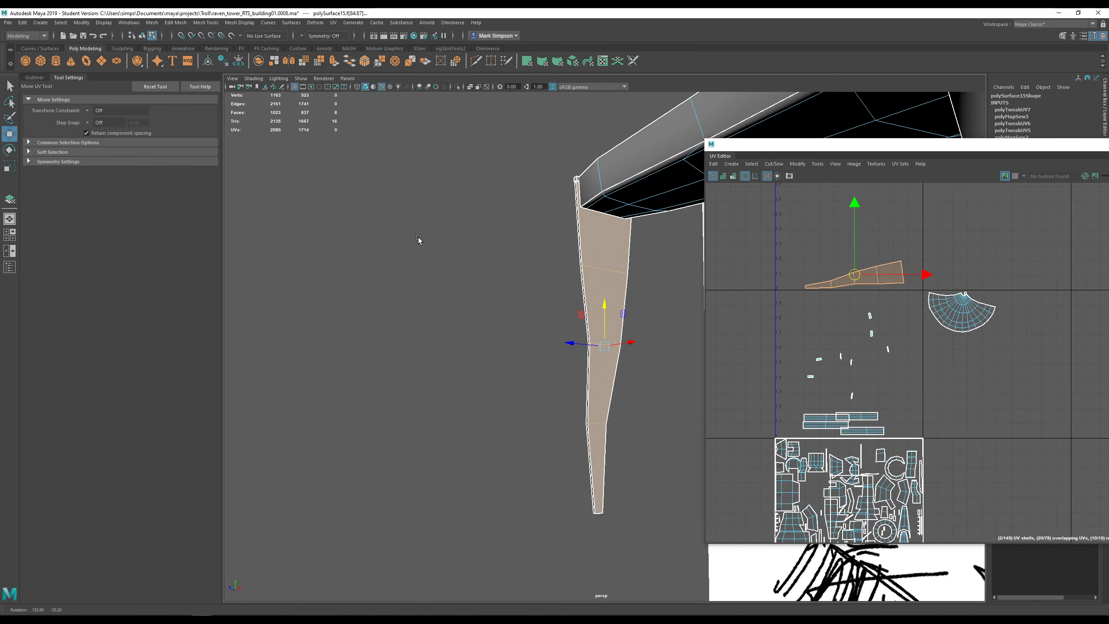
{"action": "right_click_drag", "start_coordinate": [877, 283], "coordinate": [868, 286]}
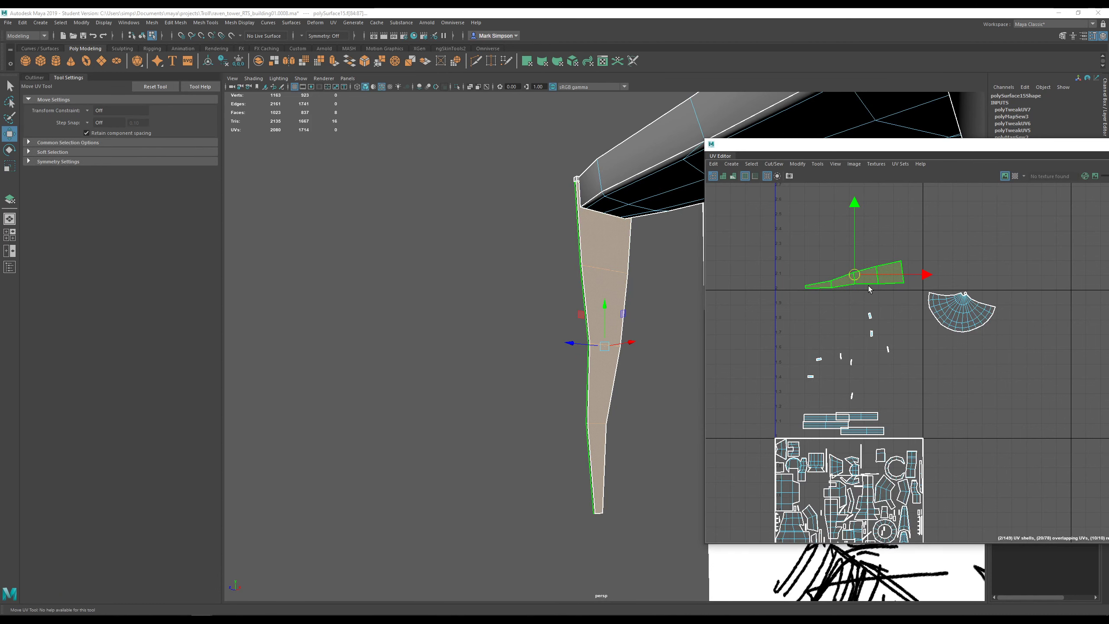
{"action": "left_click_drag", "start_coordinate": [855, 225], "coordinate": [864, 176]}
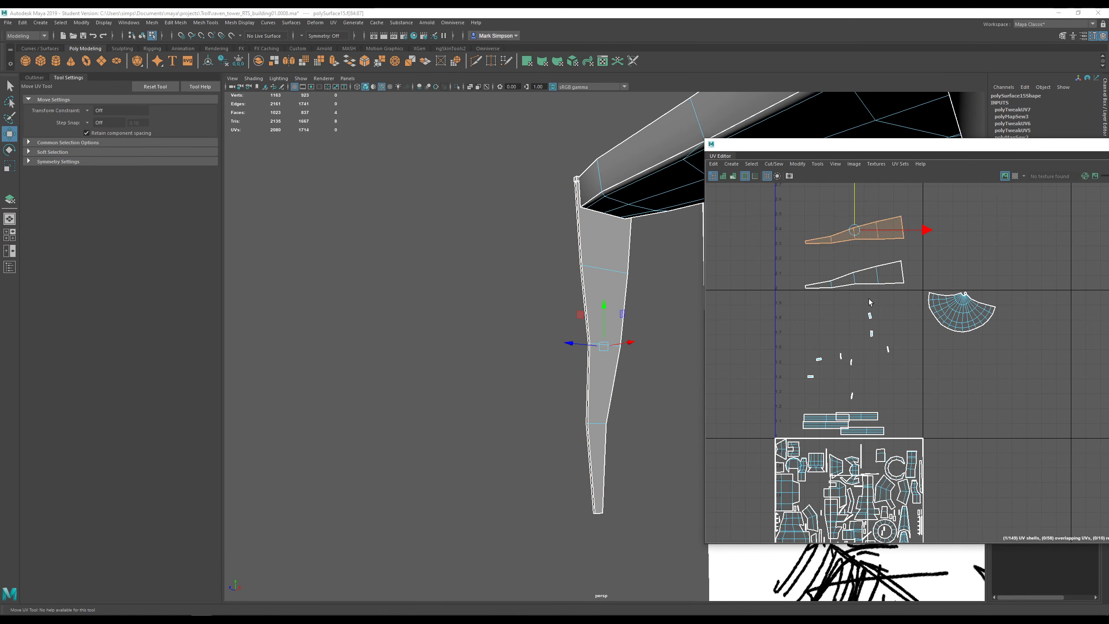
{"action": "key", "text": "ctrl+z"}
{"action": "left_click_drag", "start_coordinate": [616, 311], "coordinate": [767, 342], "text": "alt"}
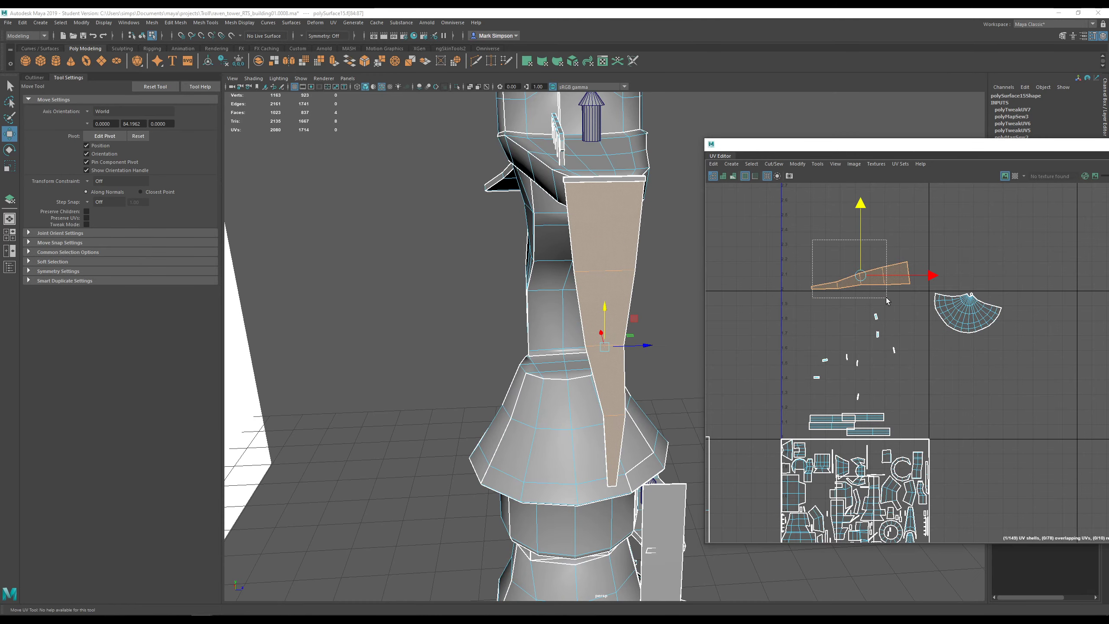
{"action": "key", "text": "w"}
{"action": "left_click_drag", "start_coordinate": [860, 275], "coordinate": [973, 348]}
- Shrink the blade UV shell further and orbit out to see the whole tower
{"action": "key", "text": "r"}
{"action": "key", "text": "w"}
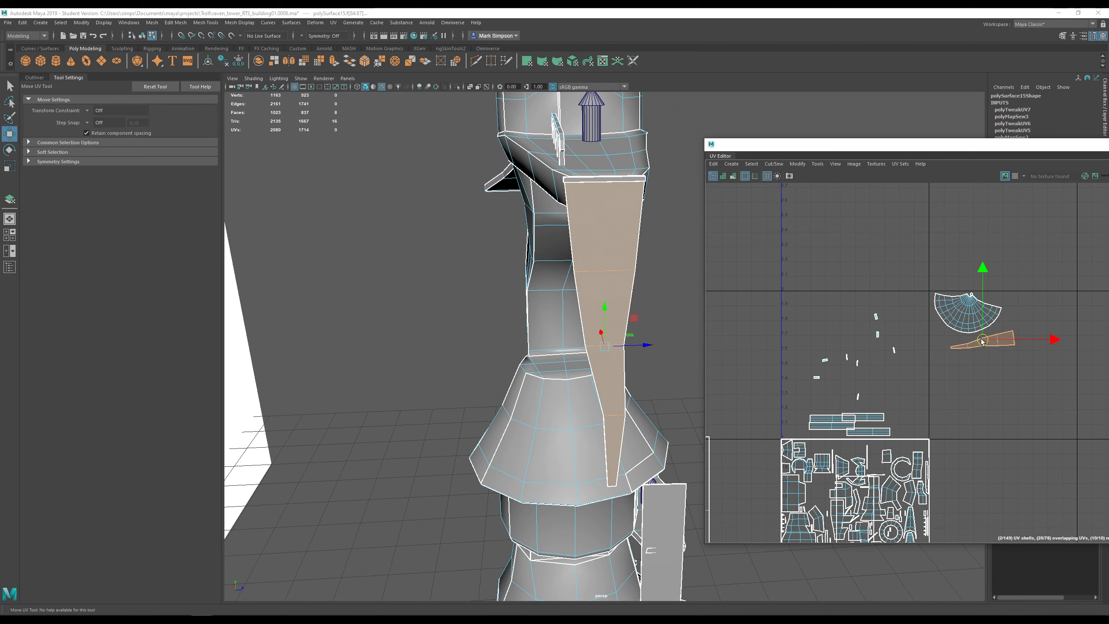
{"action": "right_click_drag", "start_coordinate": [670, 345], "coordinate": [659, 371], "text": "alt"}
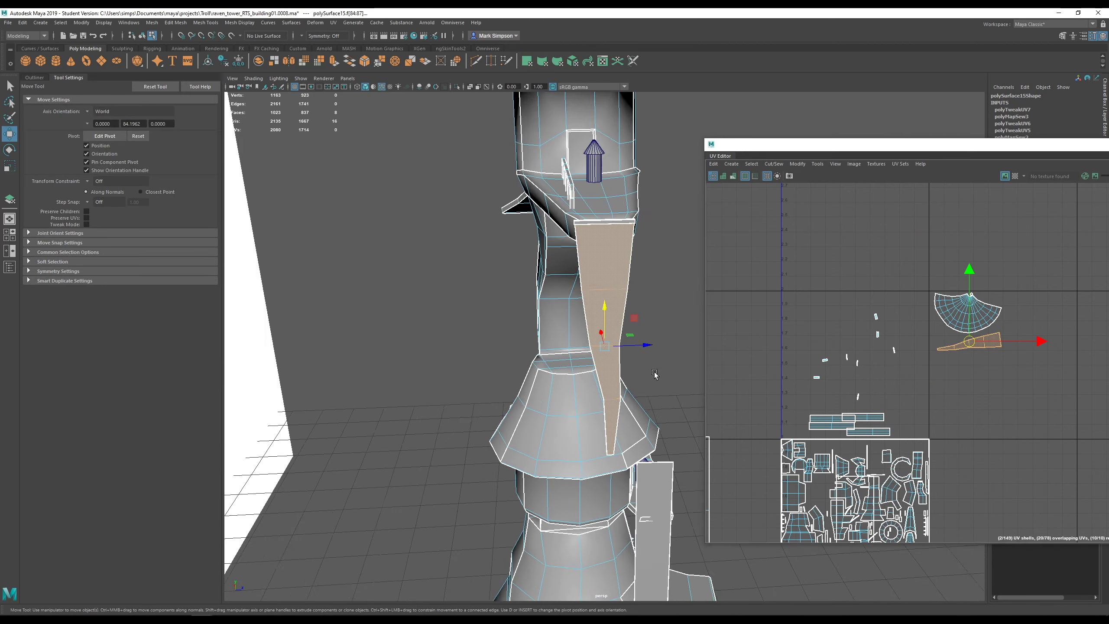
{"action": "middle_click_drag", "start_coordinate": [660, 372], "coordinate": [590, 362], "text": "alt"}
{"action": "left_click_drag", "start_coordinate": [642, 373], "coordinate": [596, 375], "text": "alt"}
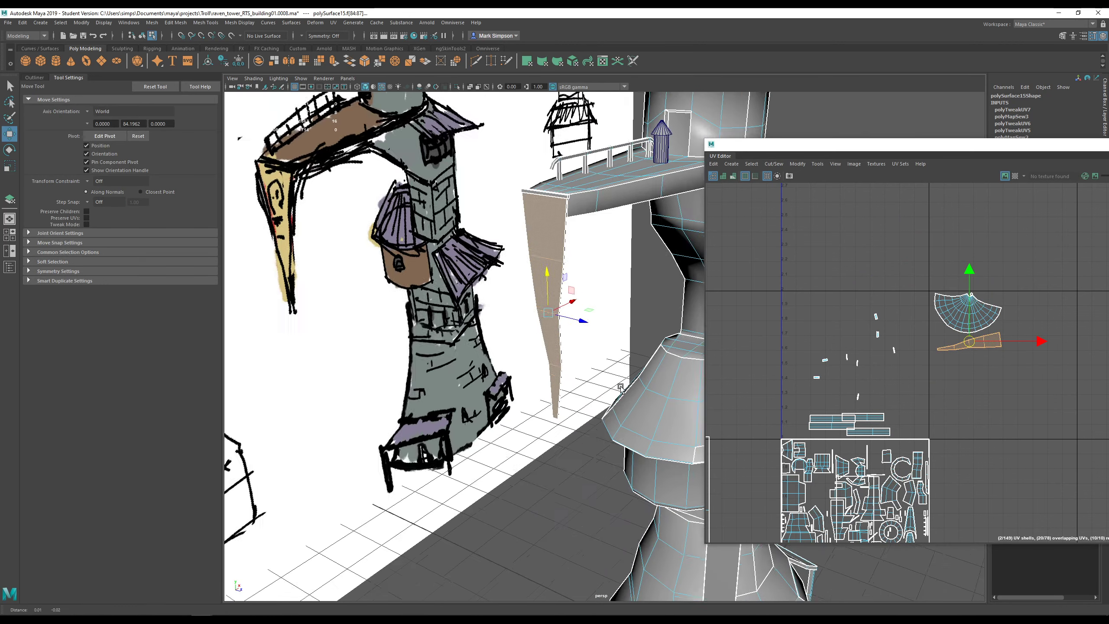
{"action": "middle_click_drag", "start_coordinate": [596, 376], "coordinate": [533, 350], "text": "alt"}
{"action": "right_click_drag", "start_coordinate": [533, 349], "coordinate": [517, 366], "text": "alt"}
{"action": "middle_click_drag", "start_coordinate": [585, 404], "coordinate": [599, 343], "text": "alt"}
{"action": "left_click_drag", "start_coordinate": [599, 343], "coordinate": [626, 375], "text": "alt"}
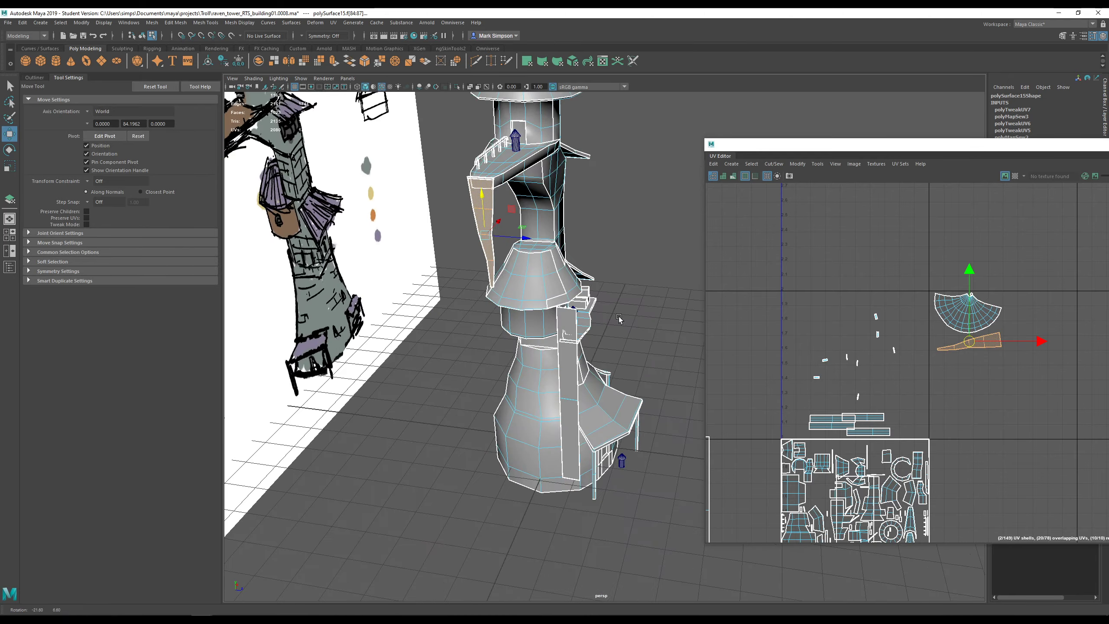
- Select the long vertical plank on the tower's side and frame it in a low side-on view
{"action": "right_click_drag", "start_coordinate": [508, 415], "coordinate": [534, 404], "text": "alt"}
{"action": "left_click", "coordinate": [529, 401]}
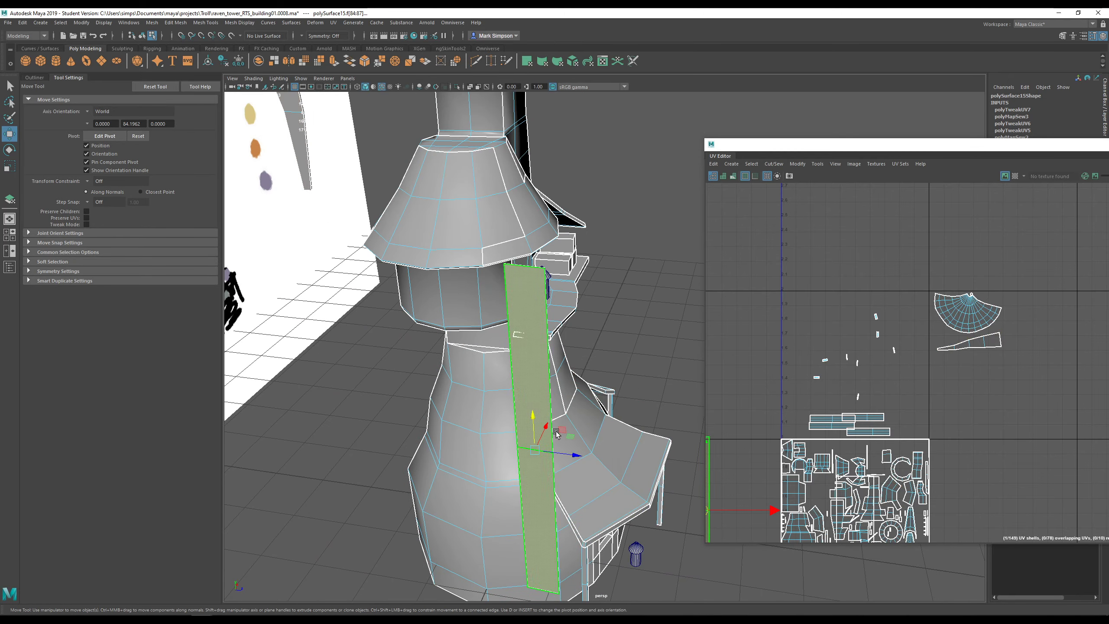
{"action": "mouse_move", "coordinate": [620, 463]}
{"action": "left_mouse_down", "text": "alt"}
{"action": "mouse_move", "coordinate": [541, 417]}
{"action": "mouse_move", "coordinate": [550, 414]}
{"action": "left_mouse_up", "text": "alt"}
{"action": "key", "text": "f"}
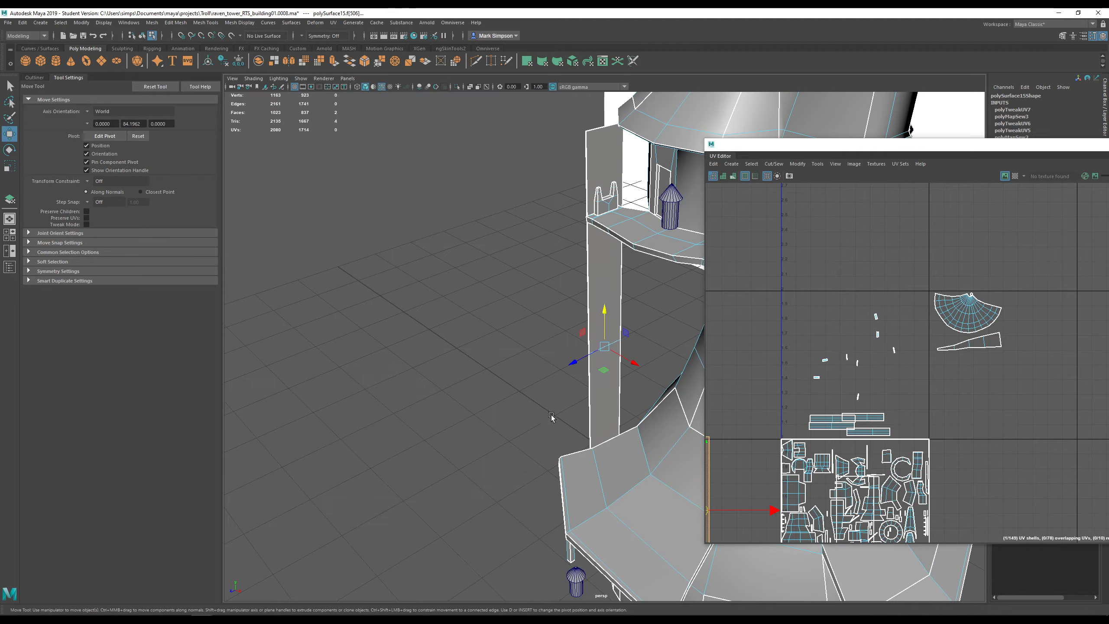
{"action": "left_click", "coordinate": [595, 269]}
{"action": "mouse_move", "coordinate": [595, 268]}
{"action": "left_mouse_down", "text": "alt"}
{"action": "mouse_move", "coordinate": [697, 360]}
{"action": "mouse_move", "coordinate": [681, 344]}
{"action": "mouse_move", "coordinate": [679, 365]}
{"action": "mouse_move", "coordinate": [629, 374]}
{"action": "left_mouse_up", "text": "alt"}
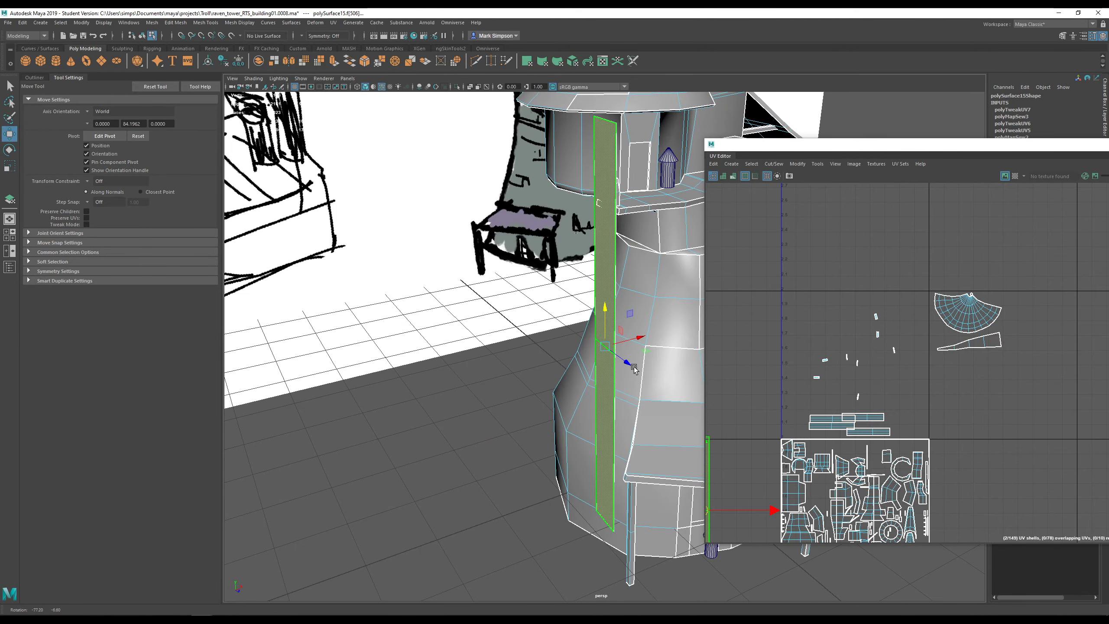
{"action": "left_click_drag", "start_coordinate": [583, 336], "coordinate": [672, 293], "text": "alt"}
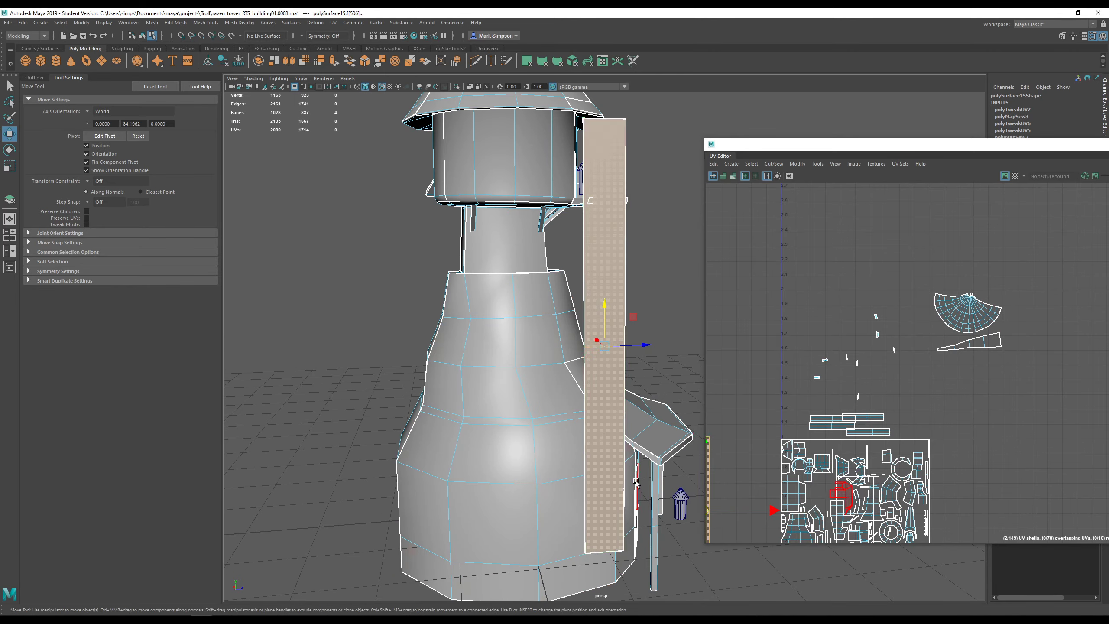
{"action": "mouse_move", "coordinate": [608, 344]}
{"action": "left_mouse_down", "text": "alt"}
{"action": "mouse_move", "coordinate": [578, 283]}
{"action": "mouse_move", "coordinate": [426, 289]}
{"action": "mouse_move", "coordinate": [593, 276]}
{"action": "left_mouse_up", "text": "alt"}
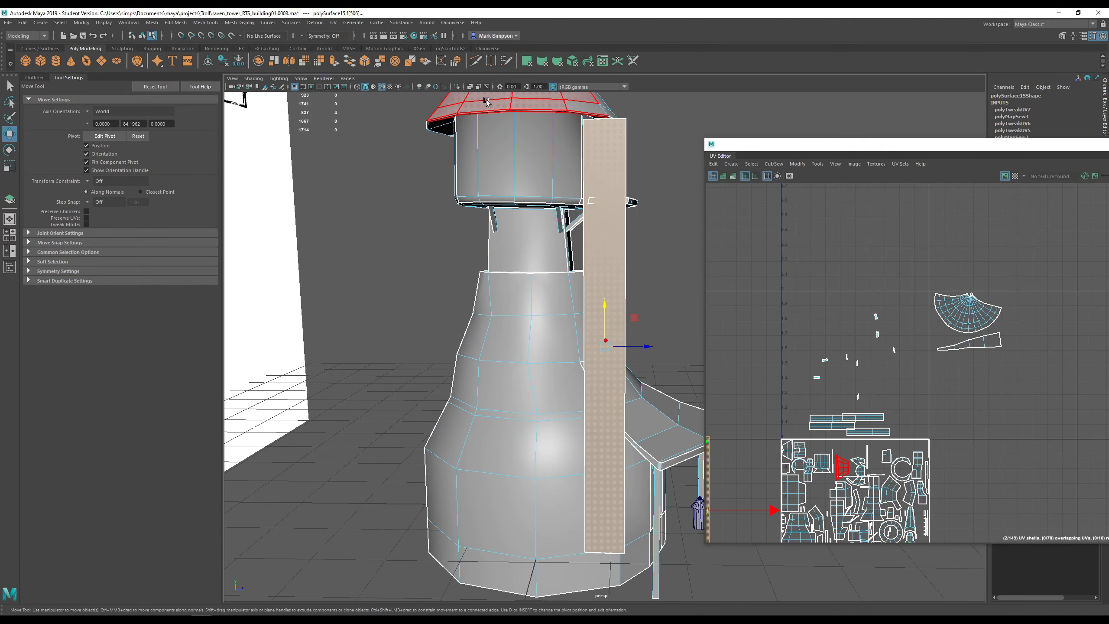
- Apply a Best Plane UV projection to the long plank and move its shell beside the tile's upper right
{"action": "left_click", "coordinate": [333, 23]}
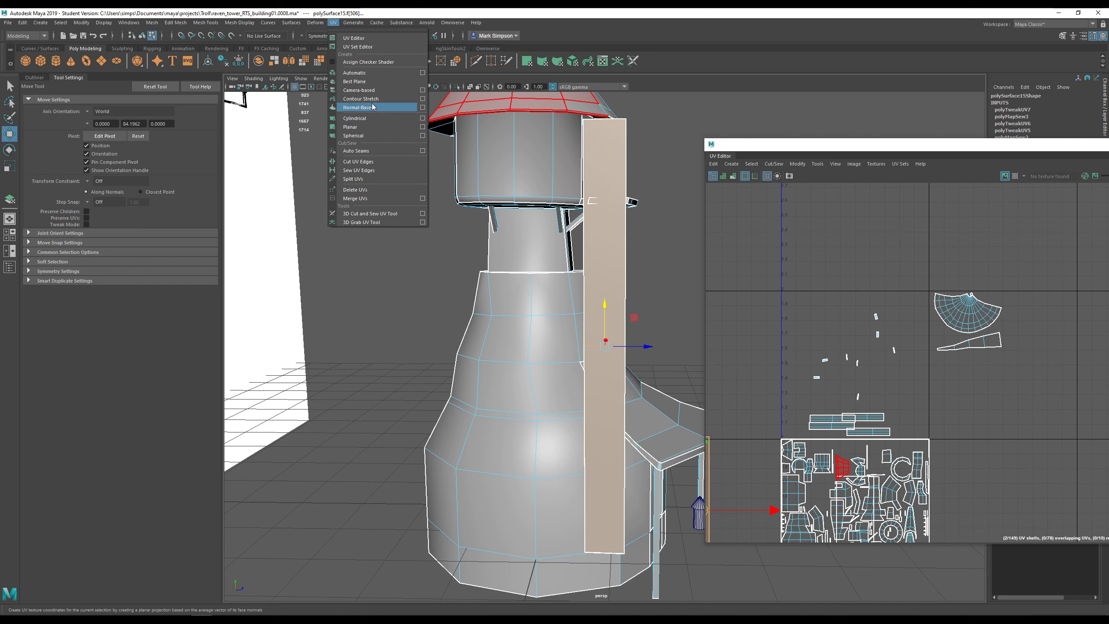
{"action": "left_click", "coordinate": [364, 82]}
{"action": "left_click", "coordinate": [620, 255]}
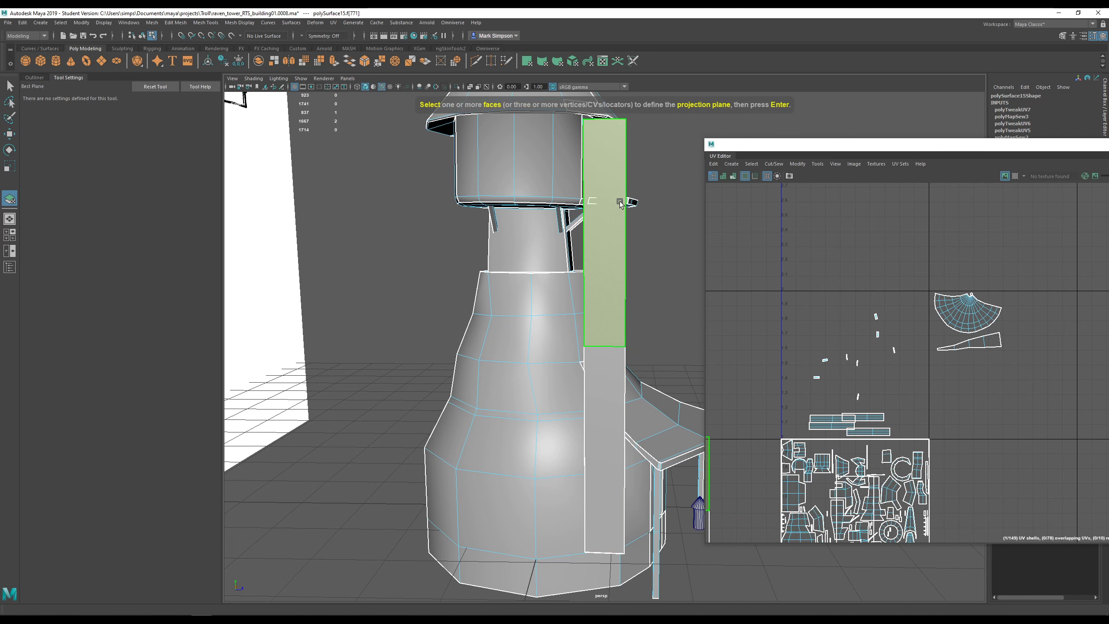
{"action": "key", "text": "Return"}
{"action": "middle_click_drag", "start_coordinate": [835, 431], "coordinate": [817, 336], "text": "alt"}
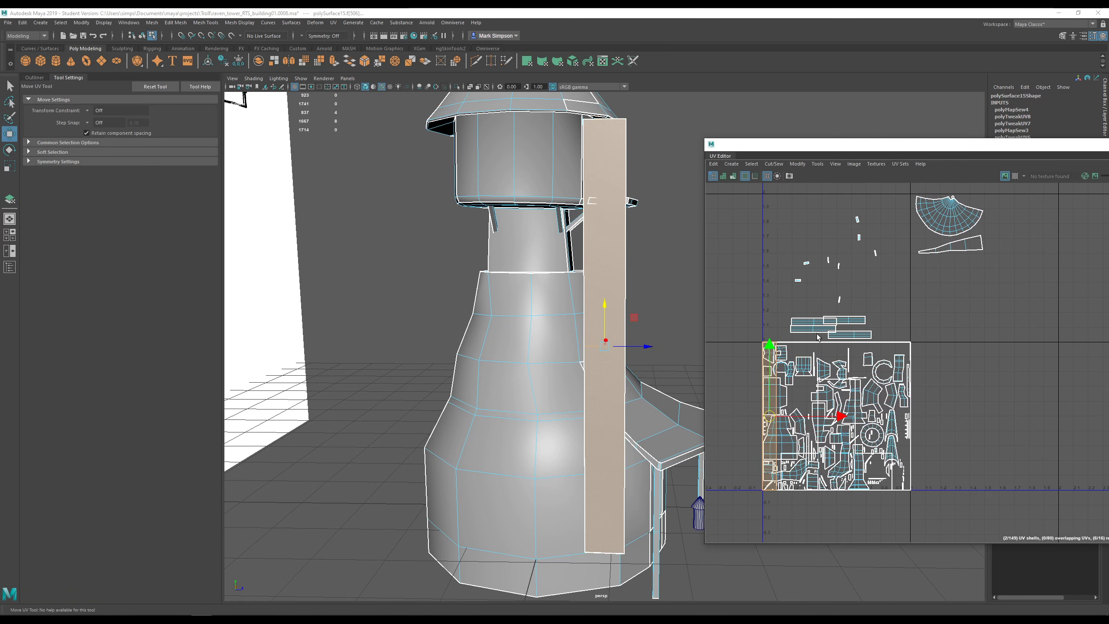
{"action": "left_click_drag", "start_coordinate": [769, 414], "coordinate": [1030, 265]}
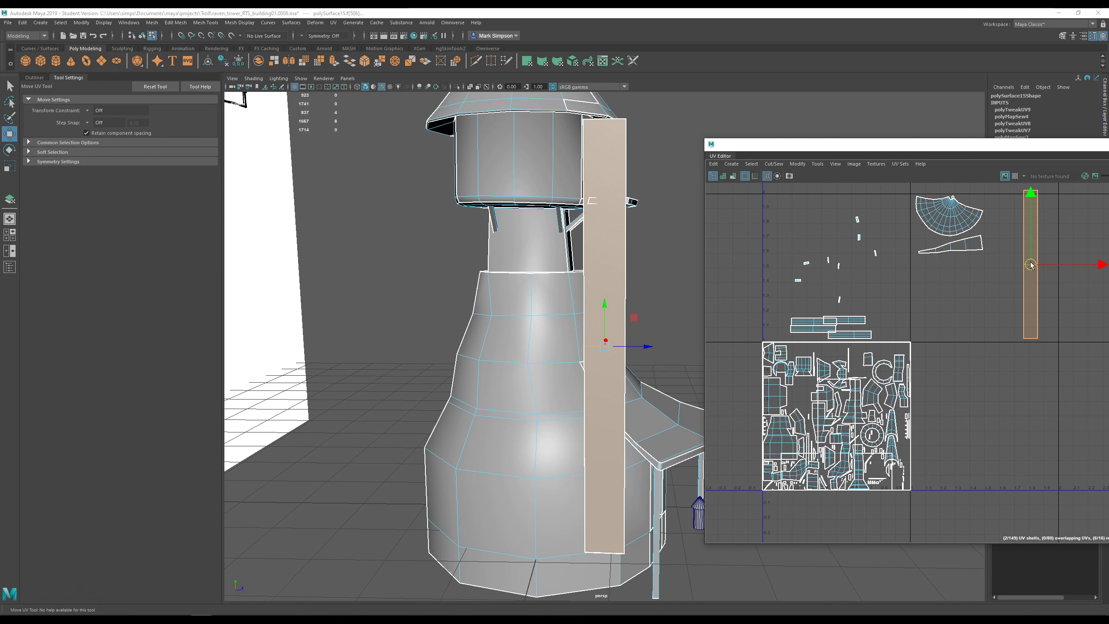
- Undo a trial resize of the plank shell and reselect the tall shell beside the fan shell
{"action": "key", "text": "r"}
{"action": "scroll", "coordinate": [1040, 276], "scroll_direction": "up", "scroll_amount": 4}
{"action": "scroll", "coordinate": [1039, 276], "scroll_direction": "down", "scroll_amount": 1}
{"action": "middle_click_drag", "start_coordinate": [1039, 276], "coordinate": [976, 344], "text": "alt"}
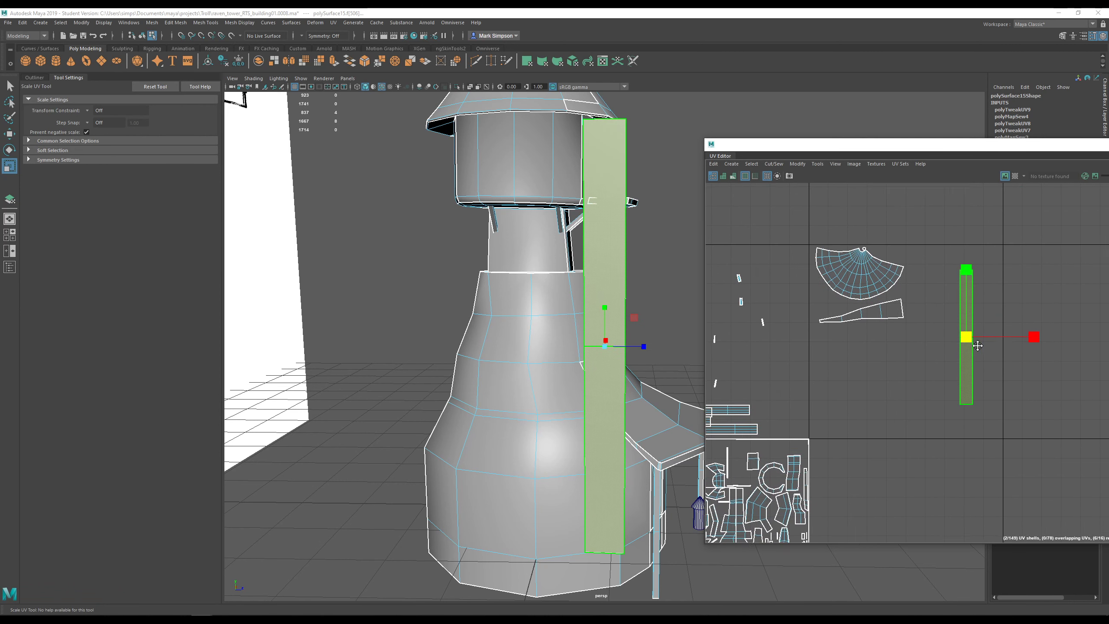
{"action": "key", "text": "ctrl+z"}
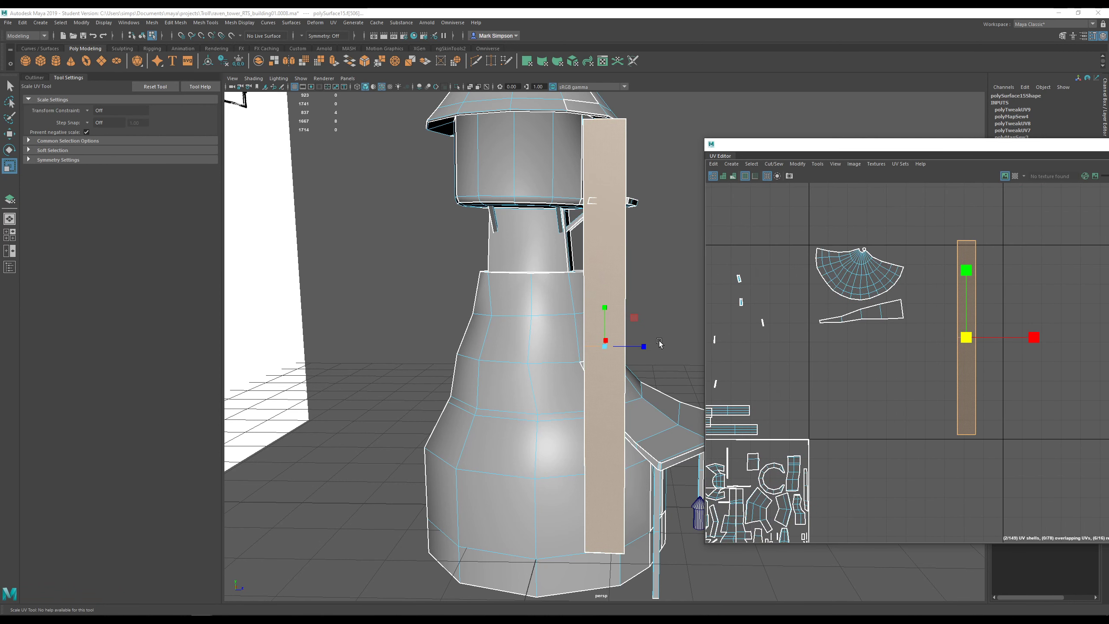
{"action": "left_click_drag", "start_coordinate": [658, 343], "coordinate": [561, 336], "text": "alt"}
{"action": "scroll", "coordinate": [974, 379], "scroll_direction": "up", "scroll_amount": 4}
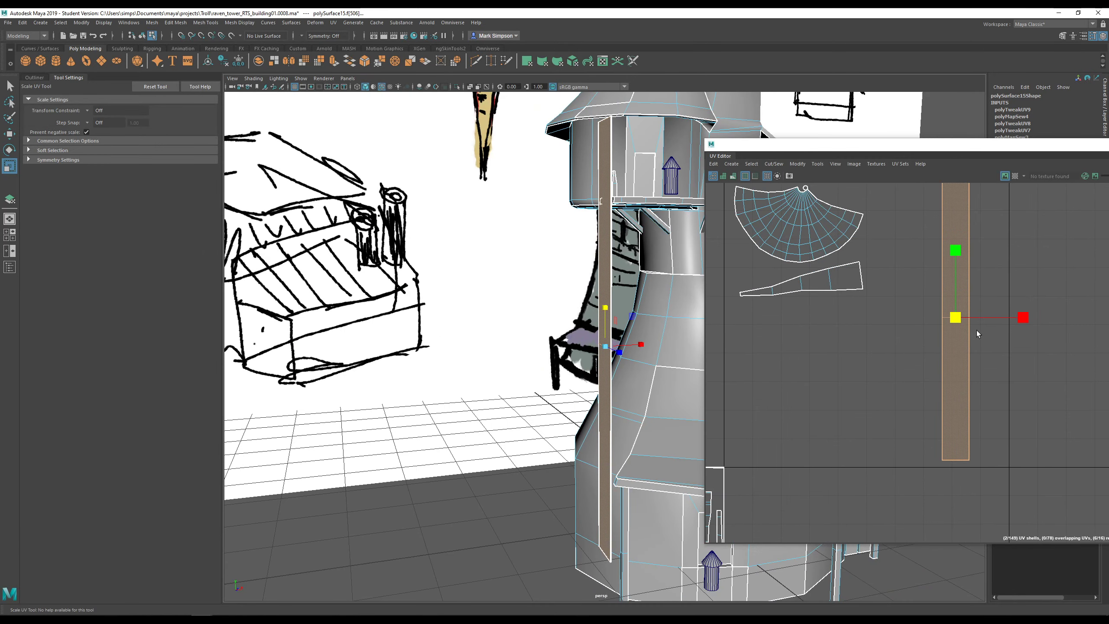
{"action": "middle_click_drag", "start_coordinate": [983, 291], "coordinate": [997, 330], "text": "alt"}
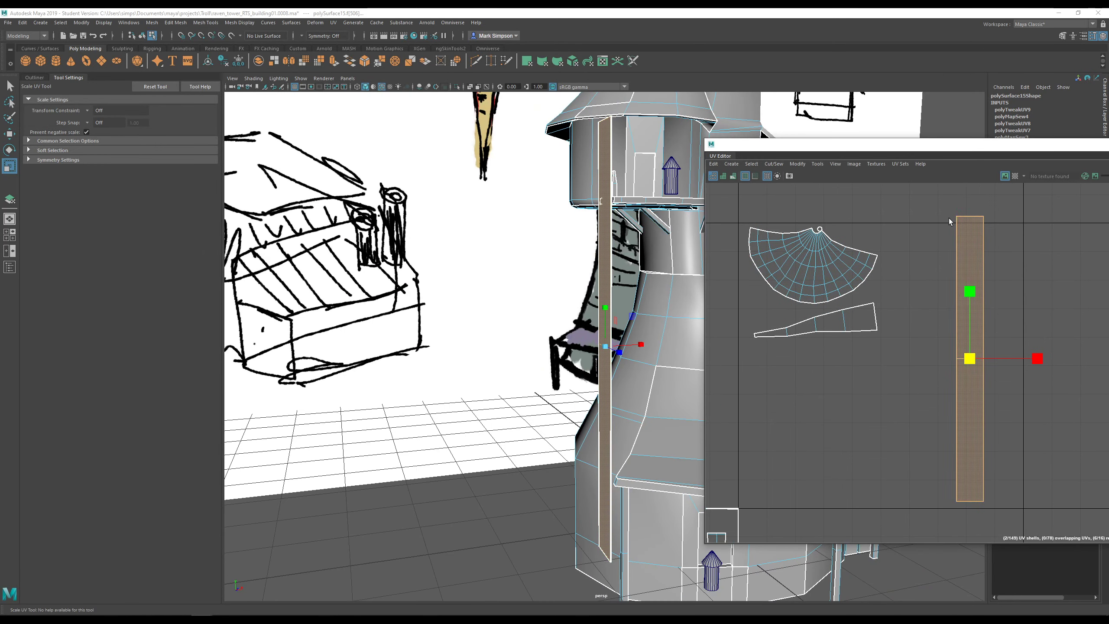
{"action": "left_click", "coordinate": [941, 207]}
{"action": "left_click_drag", "start_coordinate": [607, 356], "coordinate": [650, 366], "text": "alt"}
{"action": "scroll", "coordinate": [620, 376], "scroll_direction": "up", "scroll_amount": 4}
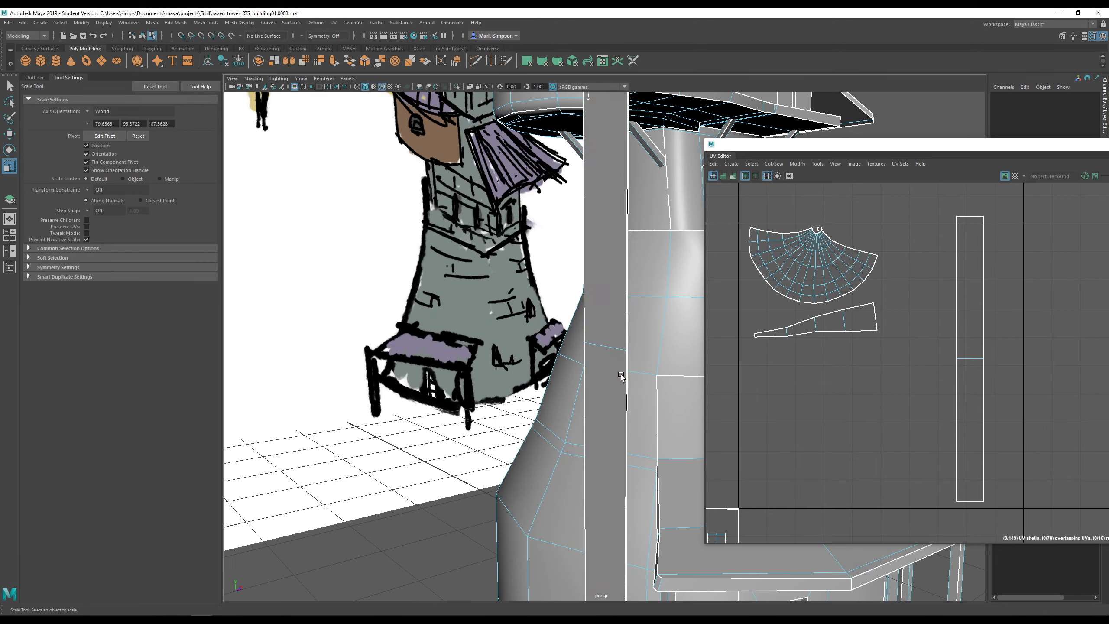
{"action": "left_click_drag", "start_coordinate": [932, 215], "coordinate": [995, 534]}
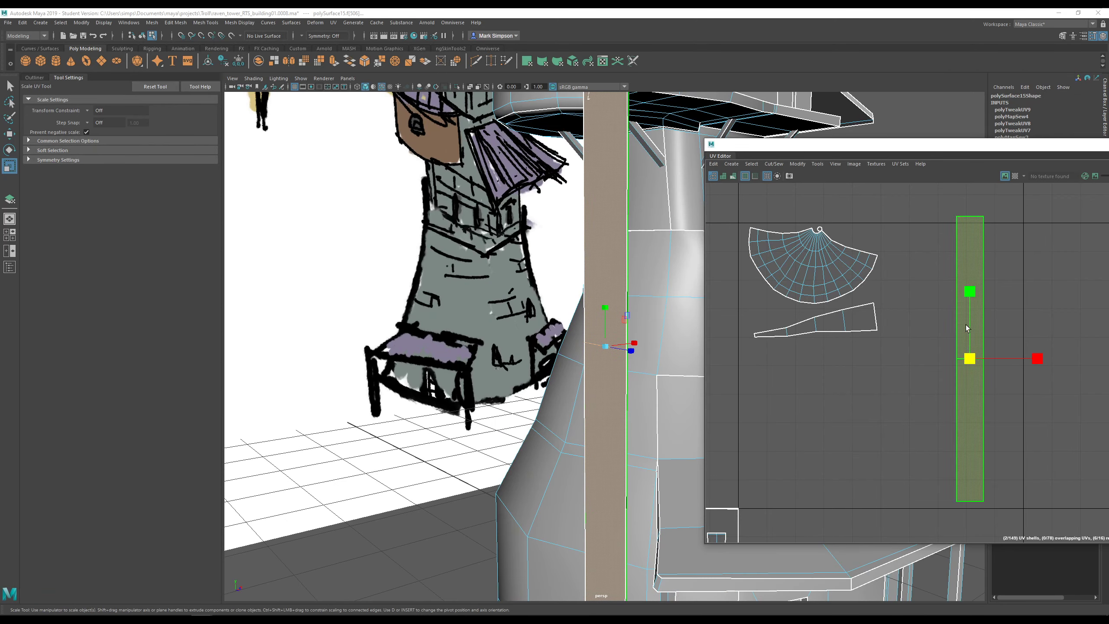
{"action": "middle_click_drag", "start_coordinate": [606, 312], "coordinate": [519, 301], "text": "alt"}
{"action": "scroll", "coordinate": [525, 298], "scroll_direction": "down", "scroll_amount": 2}
{"action": "left_click_drag", "start_coordinate": [568, 366], "coordinate": [628, 362], "text": "alt"}
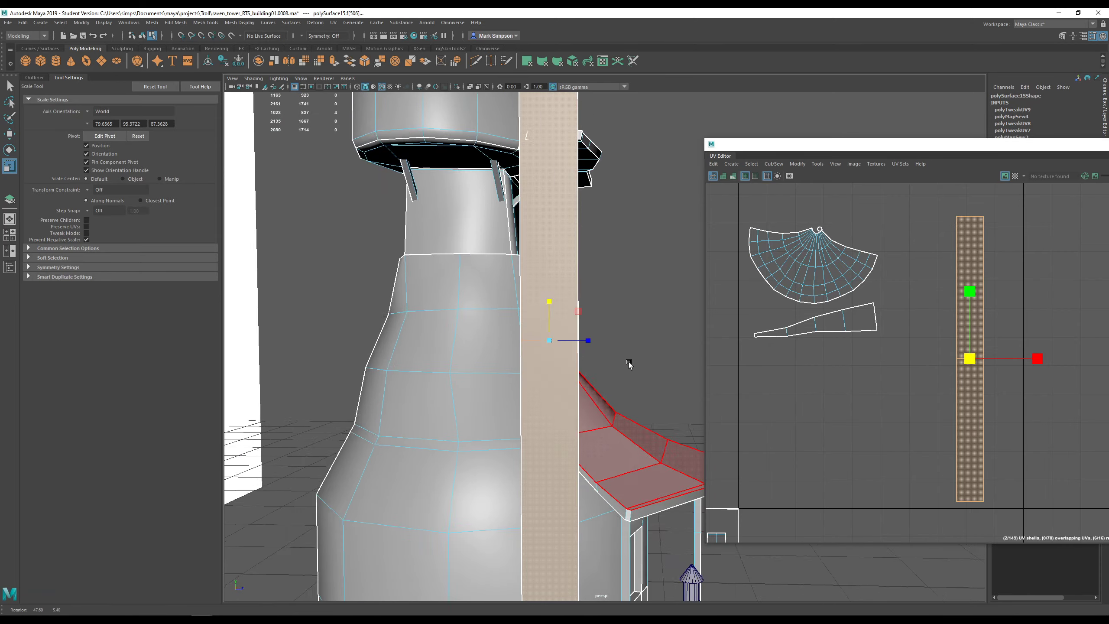
{"action": "scroll", "coordinate": [558, 378], "scroll_direction": "up", "scroll_amount": 3}
- Select the edge across the plank's middle and cut the UV strip there
{"action": "right_click_drag", "start_coordinate": [492, 340], "coordinate": [498, 334]}
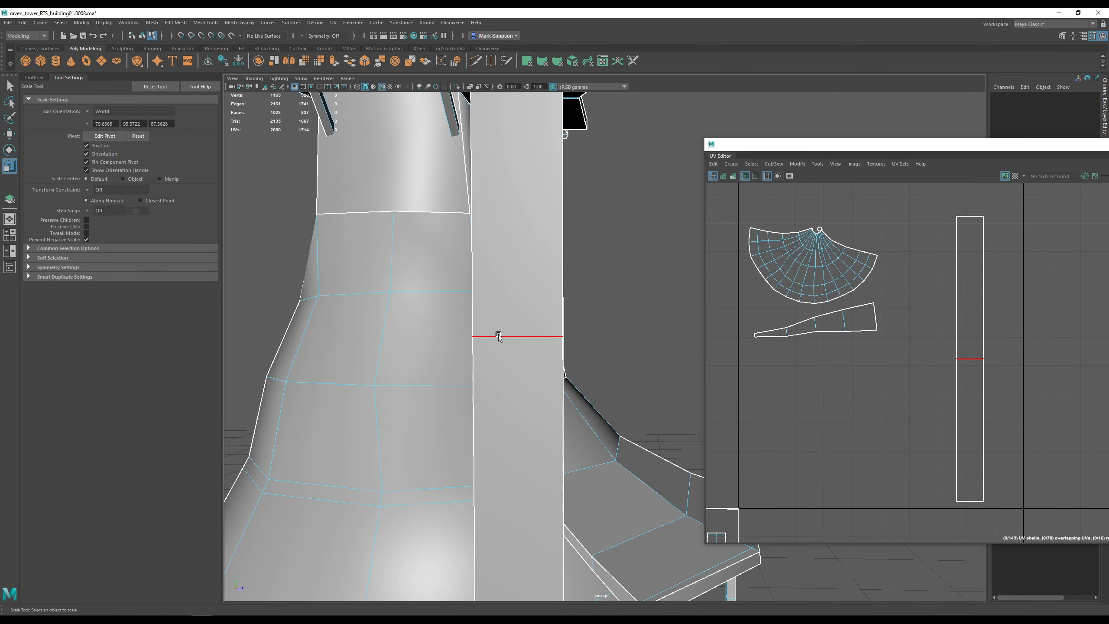
{"action": "left_click", "coordinate": [498, 334]}
{"action": "left_click_drag", "start_coordinate": [634, 341], "coordinate": [565, 363], "text": "alt"}
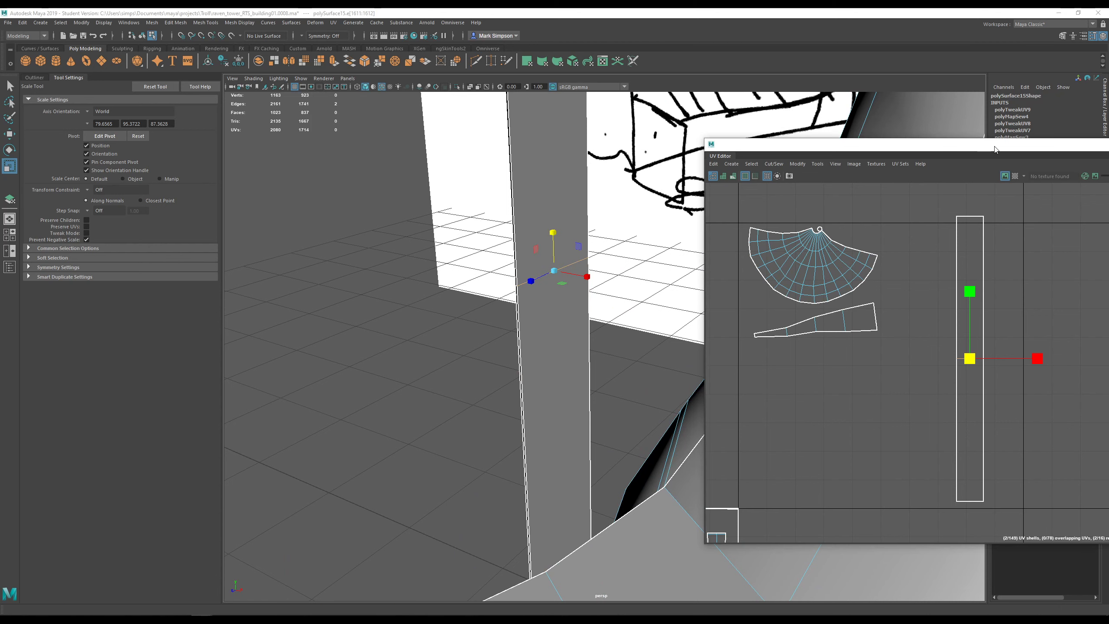
{"action": "left_click_drag", "start_coordinate": [995, 146], "coordinate": [918, 158]}
- Select the plank's upper UV shell and slide it down over the lower half
{"action": "right_click", "coordinate": [897, 261]}
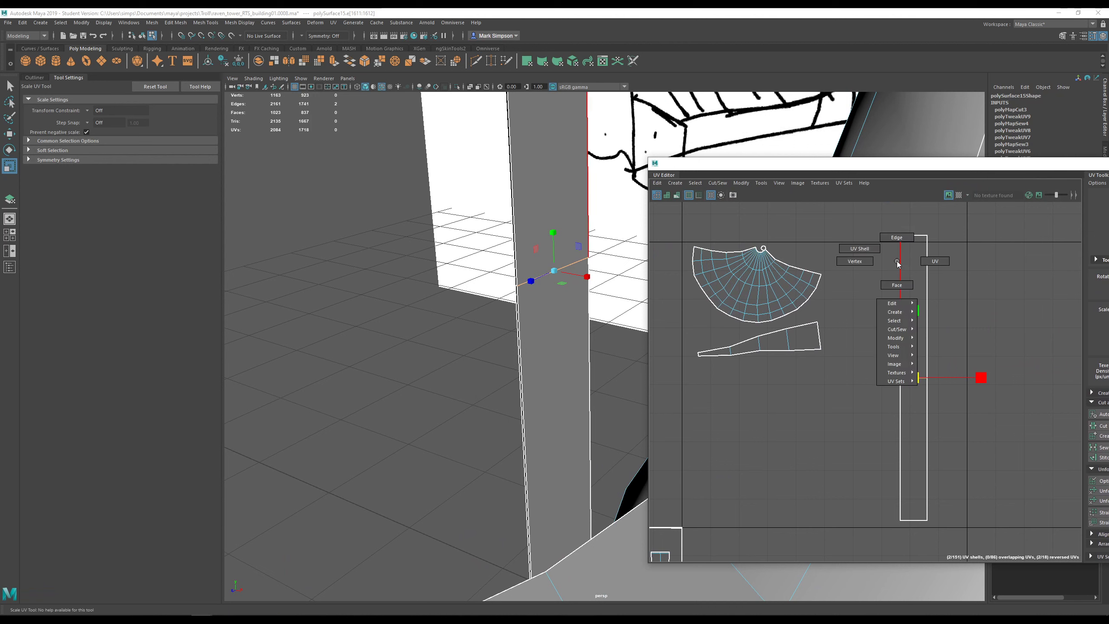
{"action": "left_click_drag", "start_coordinate": [867, 219], "coordinate": [939, 306]}
{"action": "key", "text": "w"}
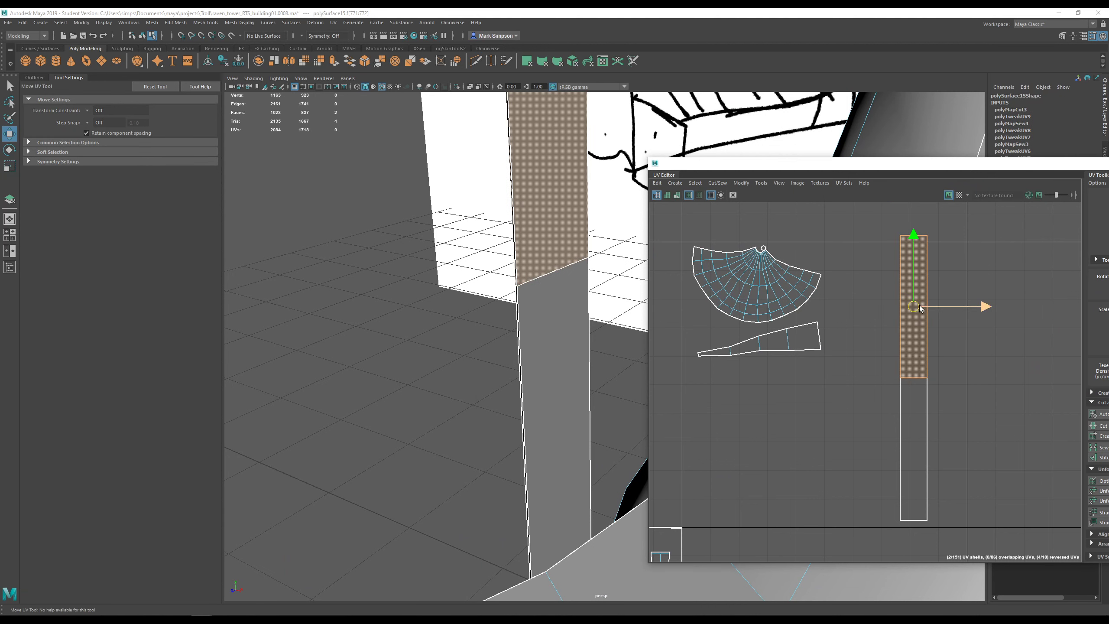
{"action": "left_click_drag", "start_coordinate": [917, 313], "coordinate": [917, 382]}
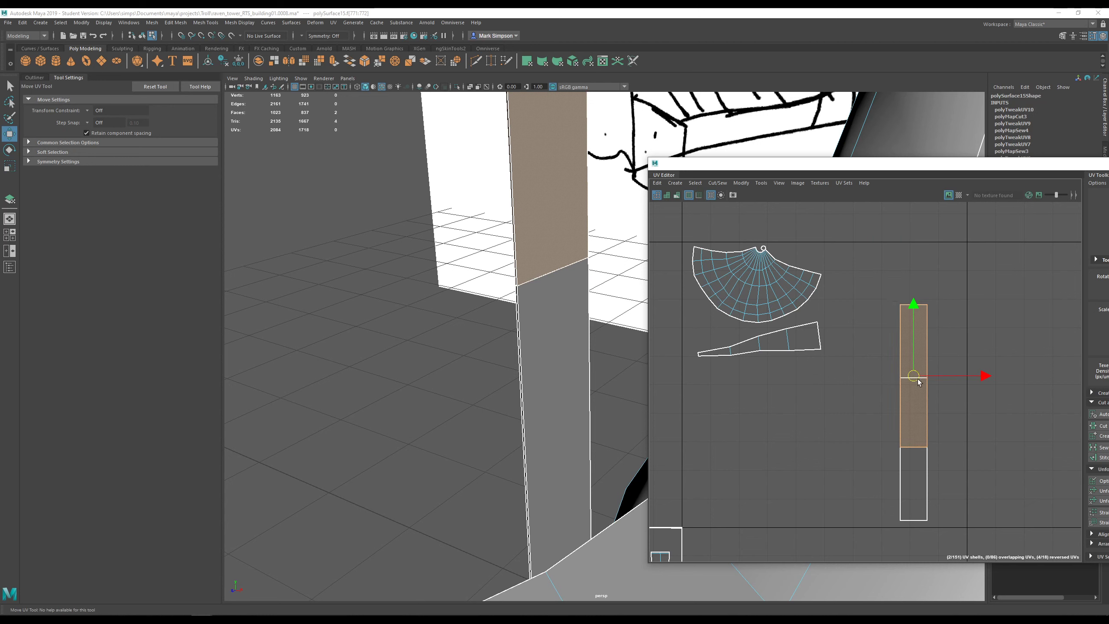
{"action": "key", "text": "ctrl+z"}
{"action": "left_click_drag", "start_coordinate": [913, 257], "coordinate": [913, 341]}
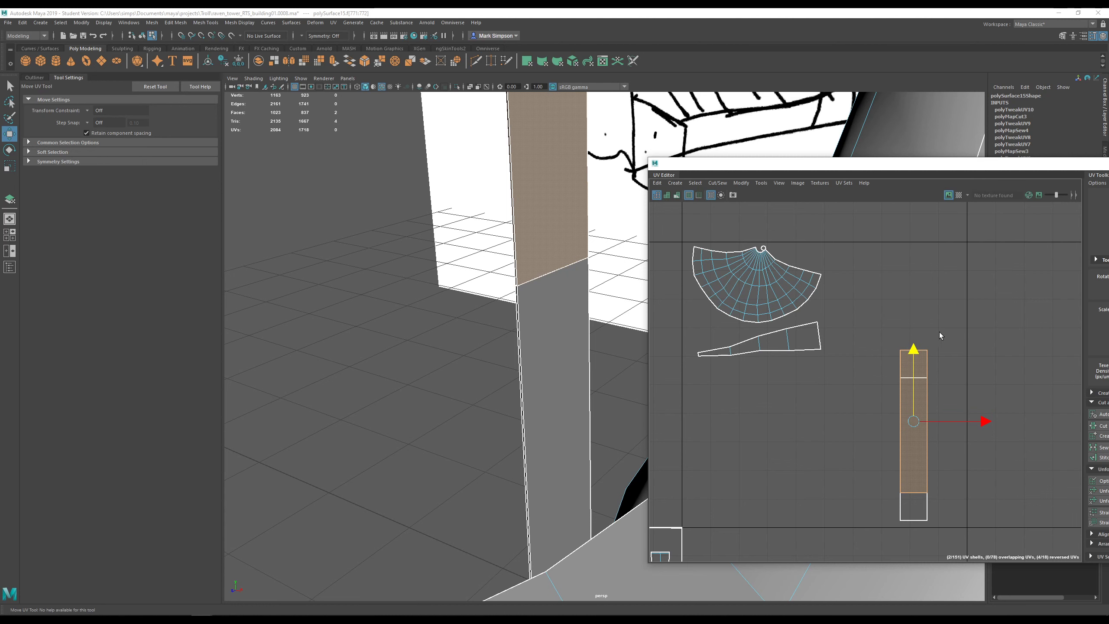
- Rotate the upper plank shell 90° clockwise and slide it down in line with the strip
{"action": "scroll", "coordinate": [586, 329], "scroll_direction": "down", "scroll_amount": 4}
{"action": "middle_click_drag", "start_coordinate": [607, 325], "coordinate": [517, 374], "text": "alt"}
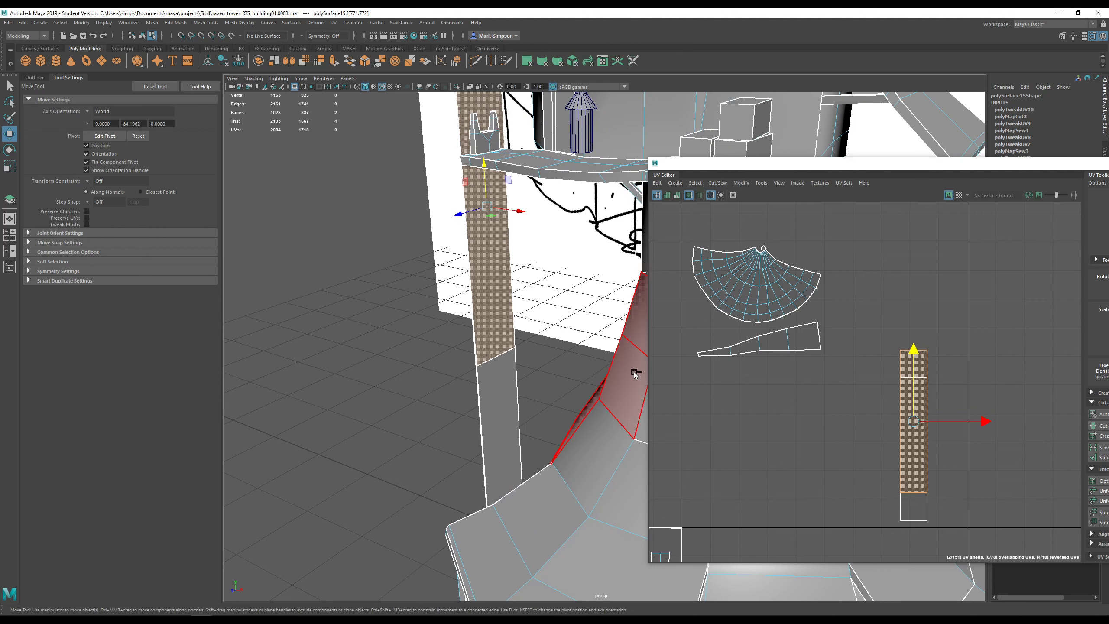
{"action": "left_click_drag", "start_coordinate": [929, 168], "coordinate": [631, 144]}
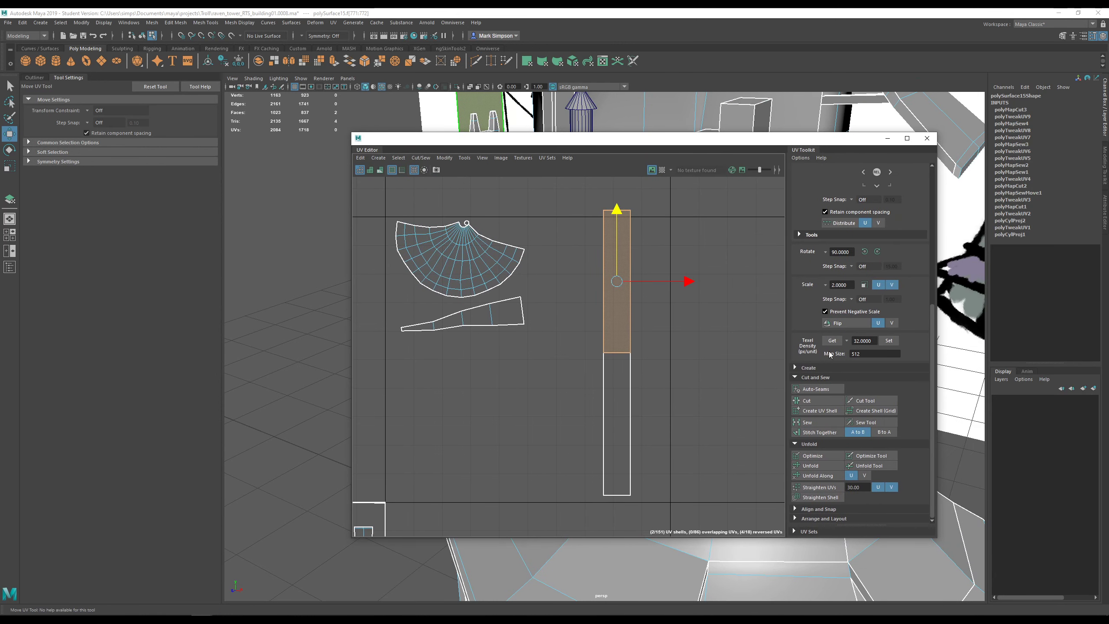
{"action": "left_click", "coordinate": [877, 251]}
{"action": "left_click_drag", "start_coordinate": [623, 220], "coordinate": [610, 332]}
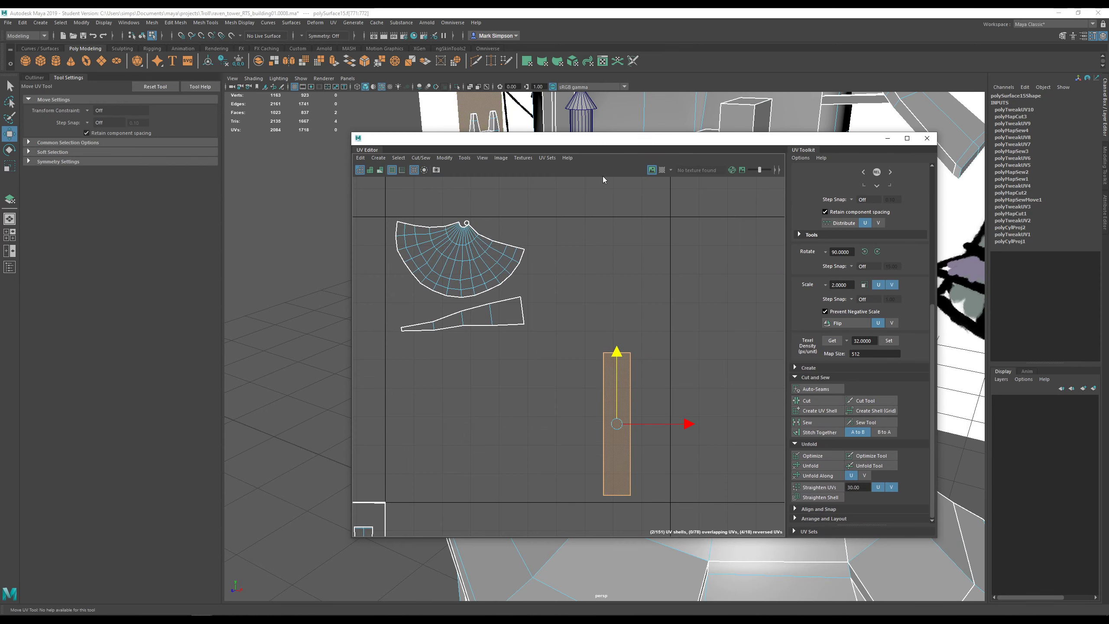
- Orbit around the tower to check the straightened plank strip on the model
{"action": "left_click_drag", "start_coordinate": [621, 141], "coordinate": [972, 148]}
{"action": "scroll", "coordinate": [486, 339], "scroll_direction": "down", "scroll_amount": 3}
{"action": "left_click_drag", "start_coordinate": [488, 339], "coordinate": [621, 331], "text": "alt"}
{"action": "middle_click_drag", "start_coordinate": [602, 431], "coordinate": [556, 334], "text": "alt"}
{"action": "scroll", "coordinate": [557, 334], "scroll_direction": "down", "scroll_amount": 3}
{"action": "scroll", "coordinate": [557, 334], "scroll_direction": "up", "scroll_amount": 1}
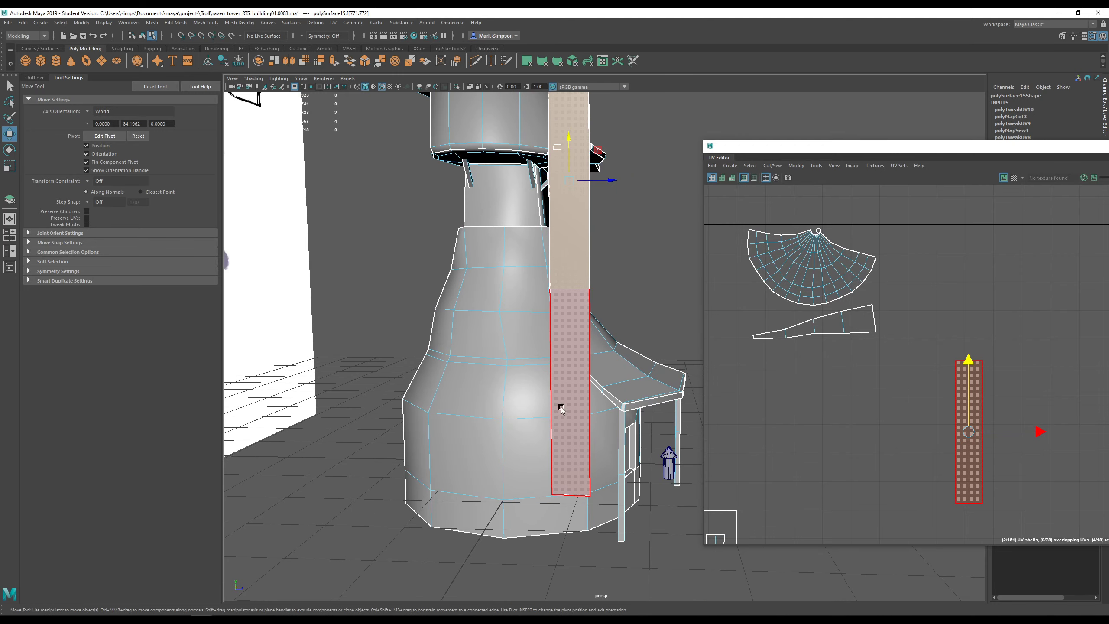
{"action": "middle_click_drag", "start_coordinate": [577, 282], "coordinate": [572, 408], "text": "alt"}
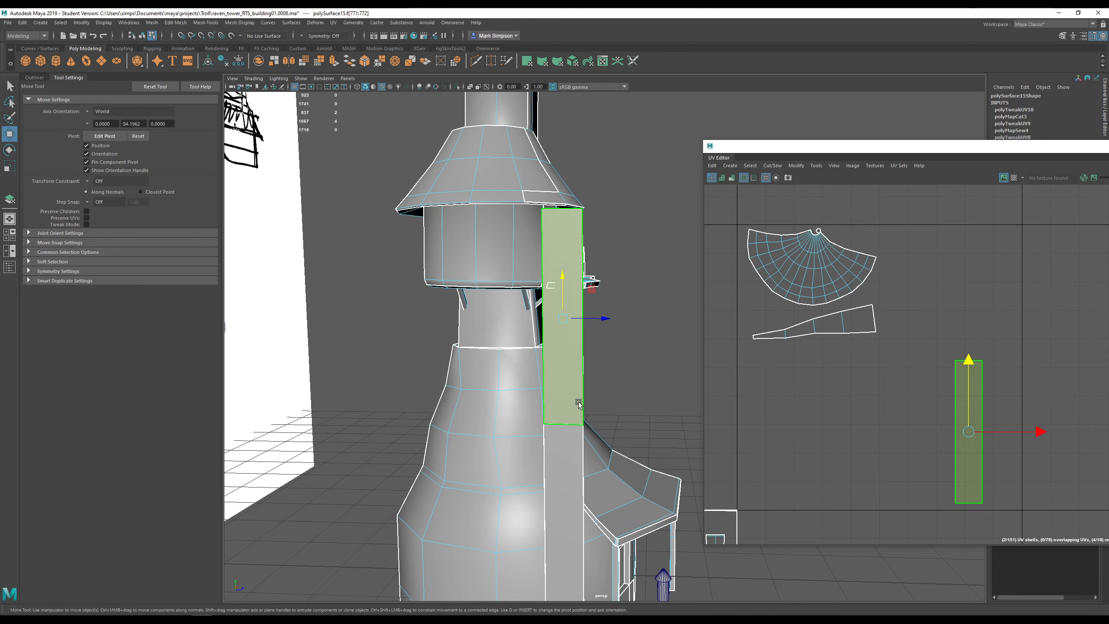
{"action": "left_click_drag", "start_coordinate": [578, 403], "coordinate": [458, 380], "text": "alt"}
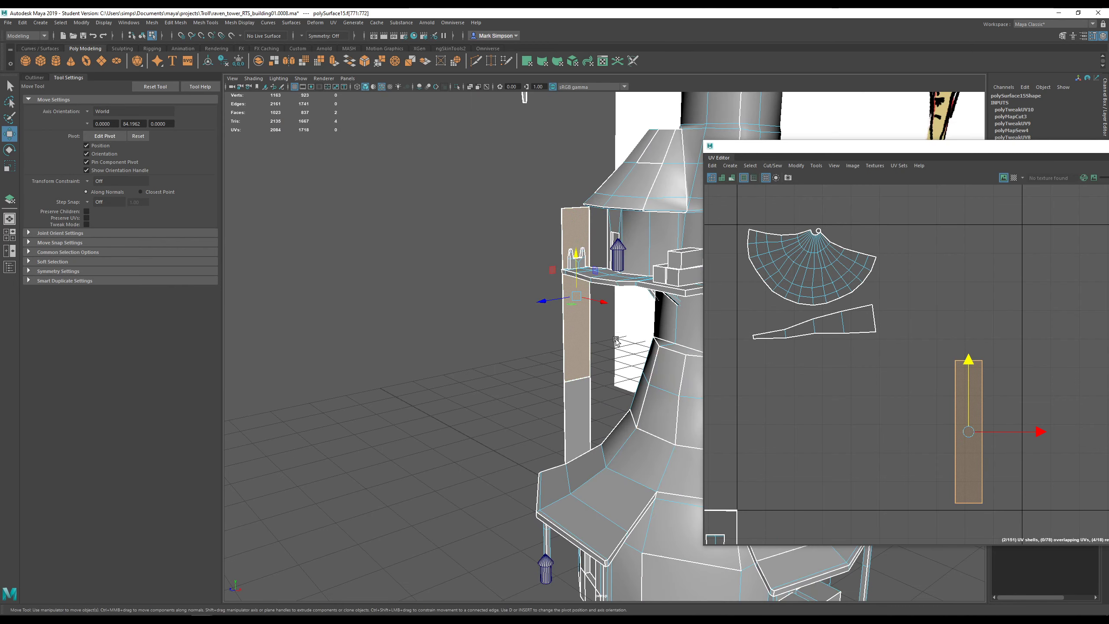
{"action": "mouse_move", "coordinate": [615, 341]}
{"action": "left_mouse_down", "text": "alt"}
{"action": "mouse_move", "coordinate": [596, 366]}
{"action": "mouse_move", "coordinate": [610, 351]}
{"action": "left_mouse_up", "text": "alt"}
{"action": "scroll", "coordinate": [618, 338], "scroll_direction": "down", "scroll_amount": 2}
- Switch to face mode and select a face on the tower's base
{"action": "right_click", "coordinate": [566, 449]}
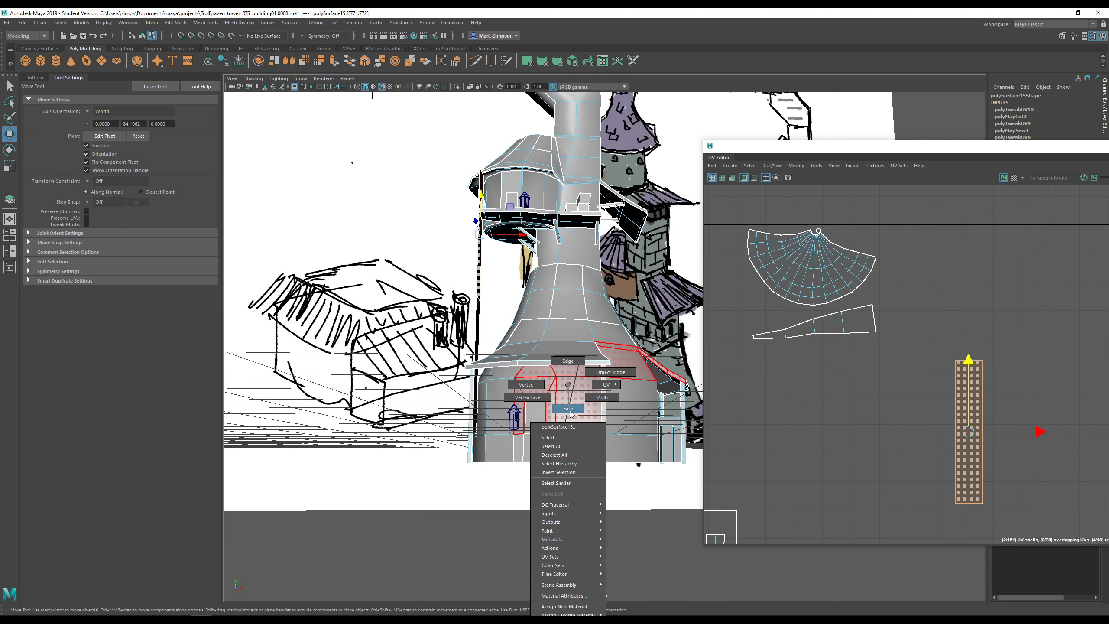
{"action": "left_click", "coordinate": [567, 408]}
{"action": "left_click", "coordinate": [575, 446]}
{"action": "left_click_drag", "start_coordinate": [575, 450], "coordinate": [607, 448], "text": "alt"}
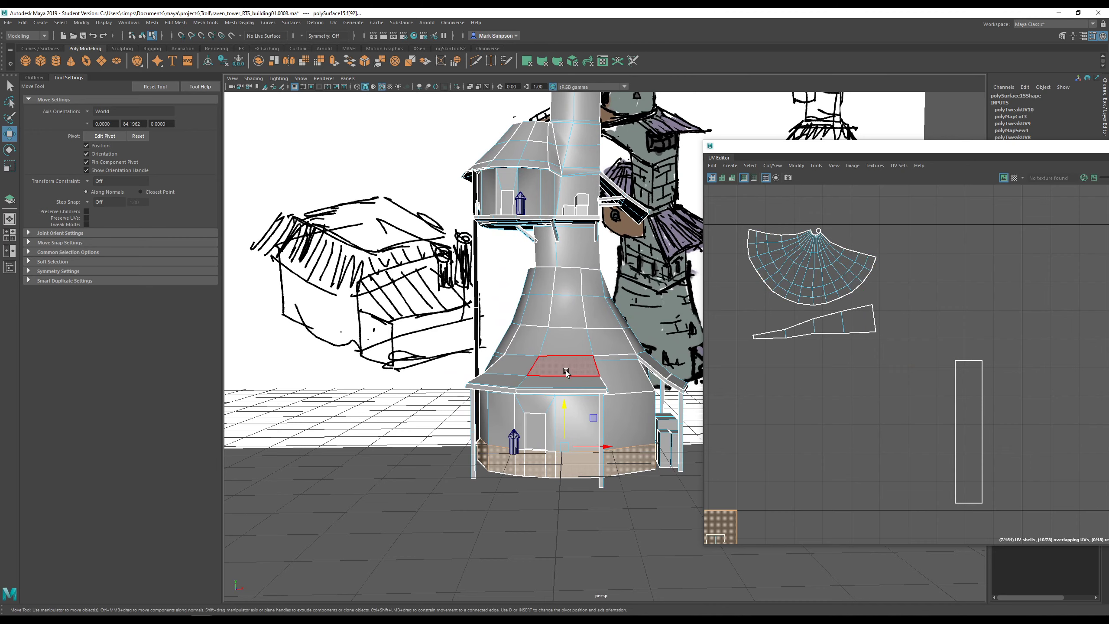
{"action": "scroll", "coordinate": [566, 371], "scroll_direction": "down", "scroll_amount": 5}
{"action": "left_click_drag", "start_coordinate": [565, 371], "coordinate": [627, 437], "text": "alt"}
{"action": "scroll", "coordinate": [603, 442], "scroll_direction": "up", "scroll_amount": 3}
{"action": "scroll", "coordinate": [629, 442], "scroll_direction": "up", "scroll_amount": 6}
{"action": "middle_click_drag", "start_coordinate": [629, 442], "coordinate": [606, 353], "text": "alt"}
{"action": "left_click_drag", "start_coordinate": [606, 353], "coordinate": [643, 337], "text": "alt"}
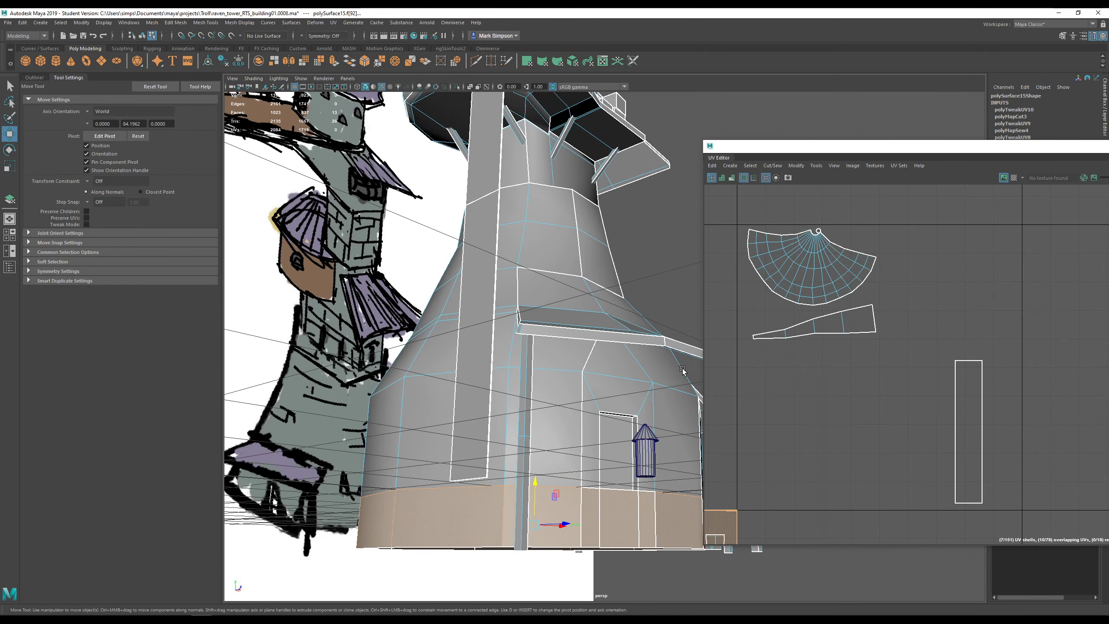
{"action": "left_click_drag", "start_coordinate": [682, 370], "coordinate": [591, 366], "text": "alt"}
{"action": "mouse_move", "coordinate": [653, 381]}
{"action": "left_mouse_down", "text": "alt"}
{"action": "mouse_move", "coordinate": [645, 396]}
{"action": "mouse_move", "coordinate": [621, 397]}
{"action": "mouse_move", "coordinate": [658, 376]}
{"action": "mouse_move", "coordinate": [633, 389]}
{"action": "left_mouse_up", "text": "alt"}
- Select the lower and upper rings of base wall faces around the tower
{"action": "left_click", "coordinate": [604, 495]}
{"action": "left_click_drag", "start_coordinate": [604, 495], "coordinate": [590, 512], "text": "alt"}
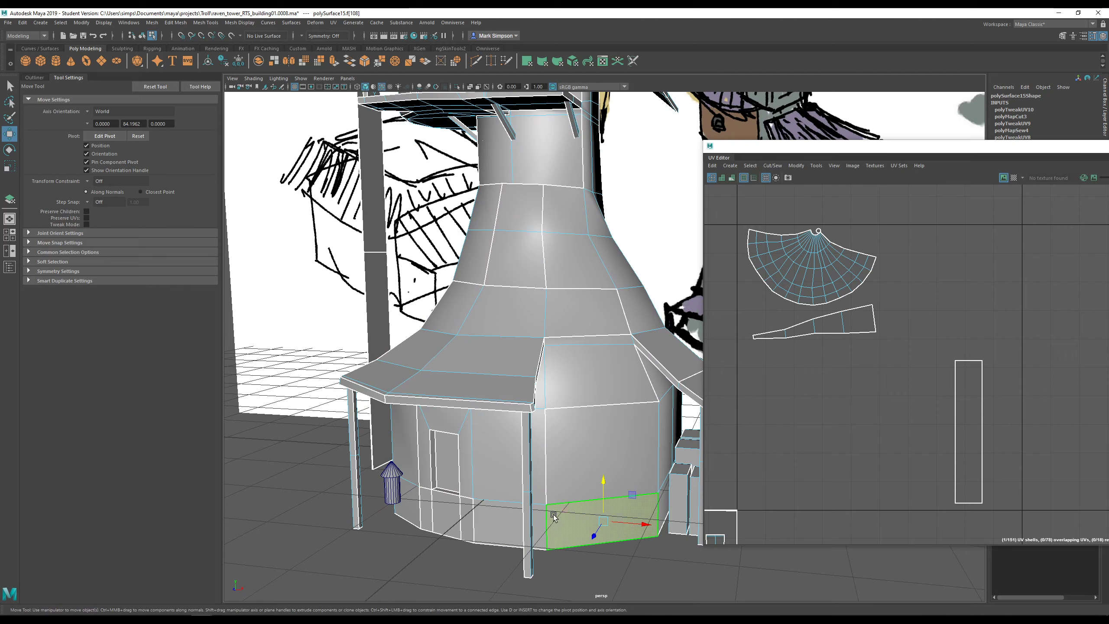
{"action": "double_click", "coordinate": [490, 529], "text": "shift"}
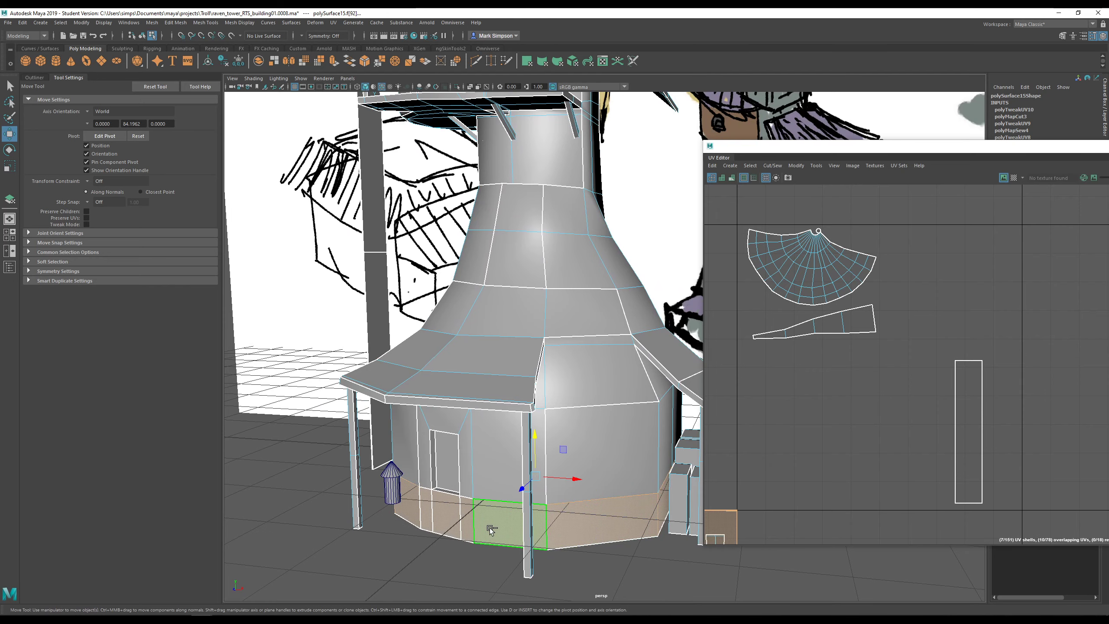
{"action": "left_click_drag", "start_coordinate": [491, 528], "coordinate": [523, 518], "text": "alt"}
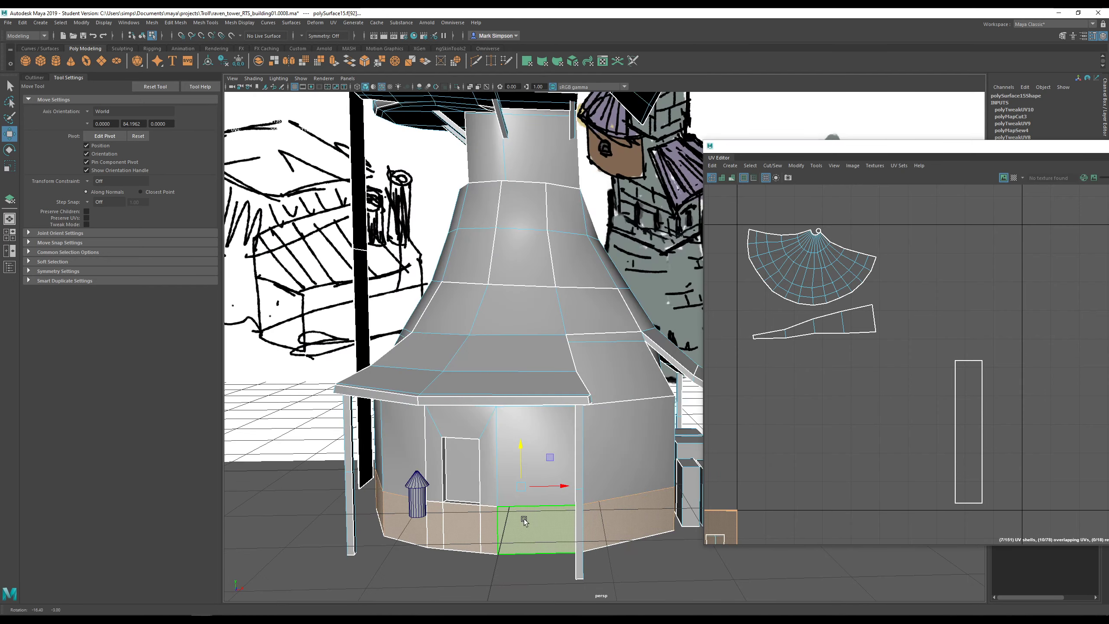
{"action": "double_click", "coordinate": [602, 449], "text": "shift"}
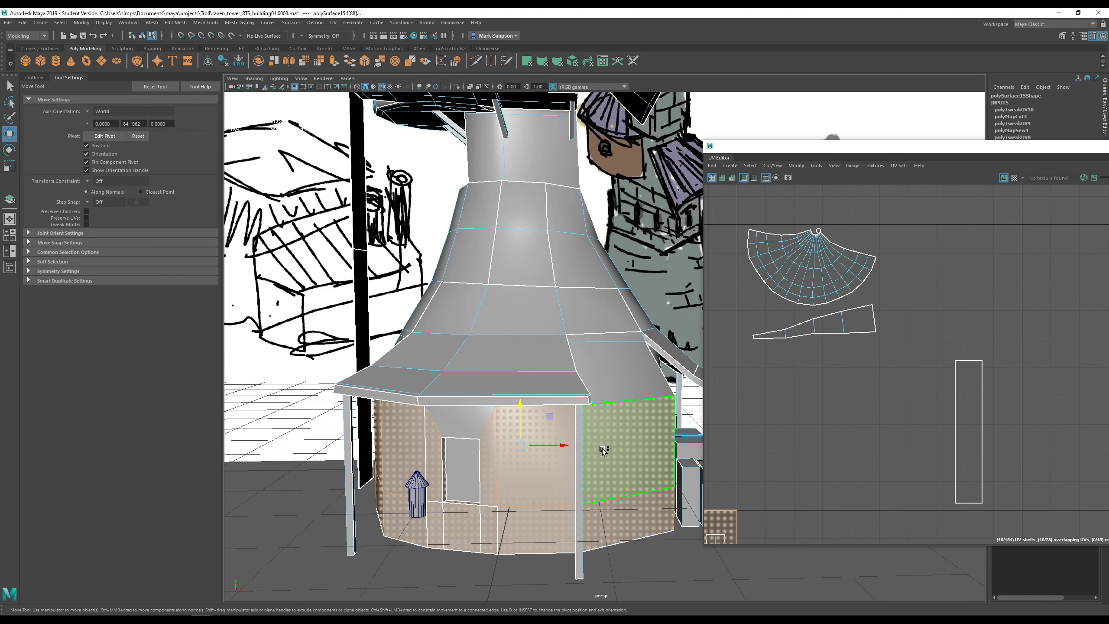
{"action": "double_click", "coordinate": [602, 449], "text": "shift"}
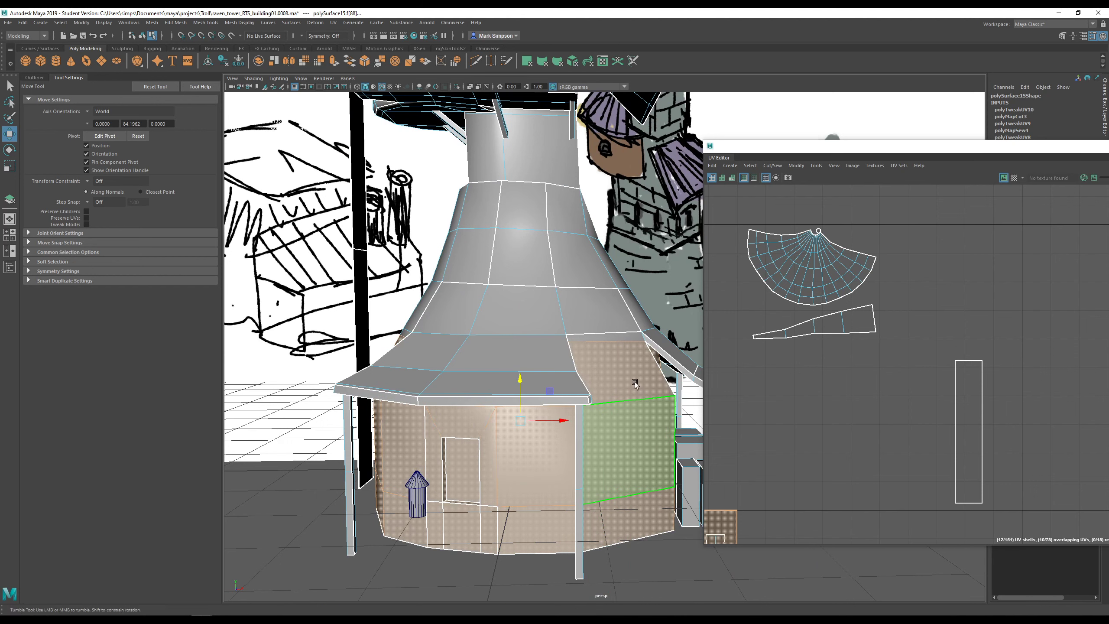
{"action": "left_click_drag", "start_coordinate": [634, 381], "coordinate": [549, 350], "text": "alt"}
{"action": "middle_click_drag", "start_coordinate": [550, 330], "coordinate": [678, 342], "text": "alt"}
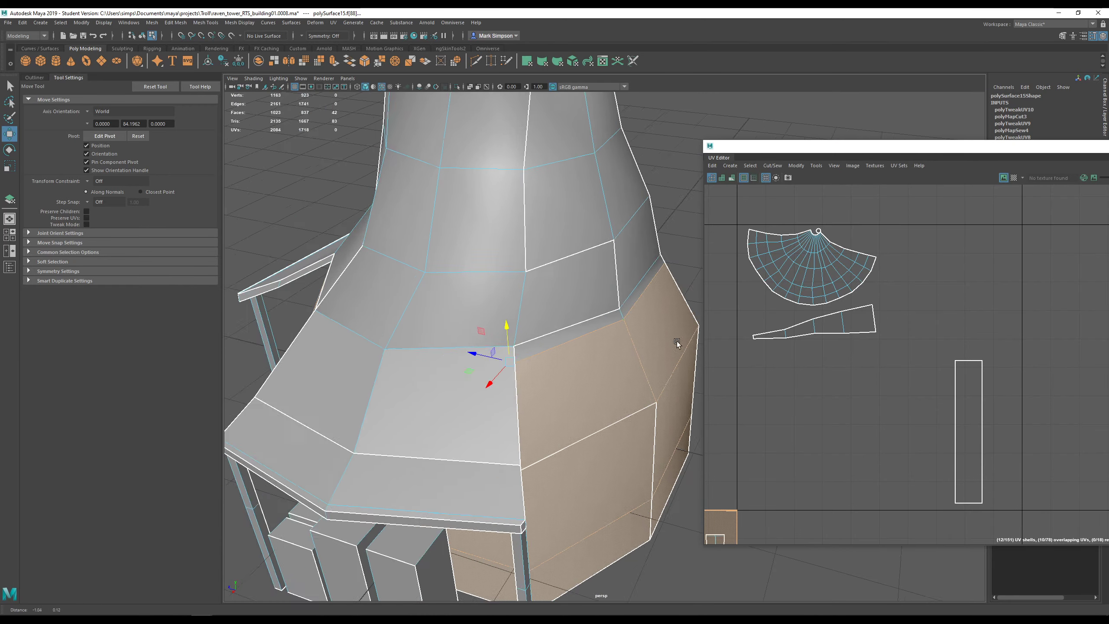
{"action": "right_click_drag", "start_coordinate": [678, 342], "coordinate": [662, 356], "text": "alt"}
{"action": "left_click_drag", "start_coordinate": [524, 356], "coordinate": [654, 355], "text": "alt"}
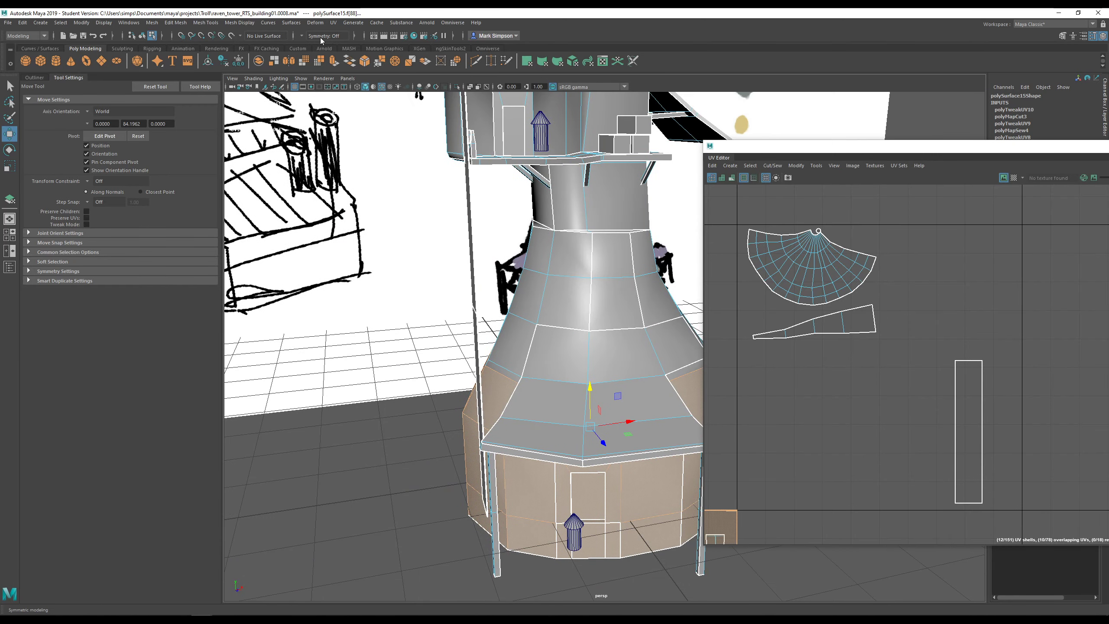
{"action": "left_click", "coordinate": [334, 23]}
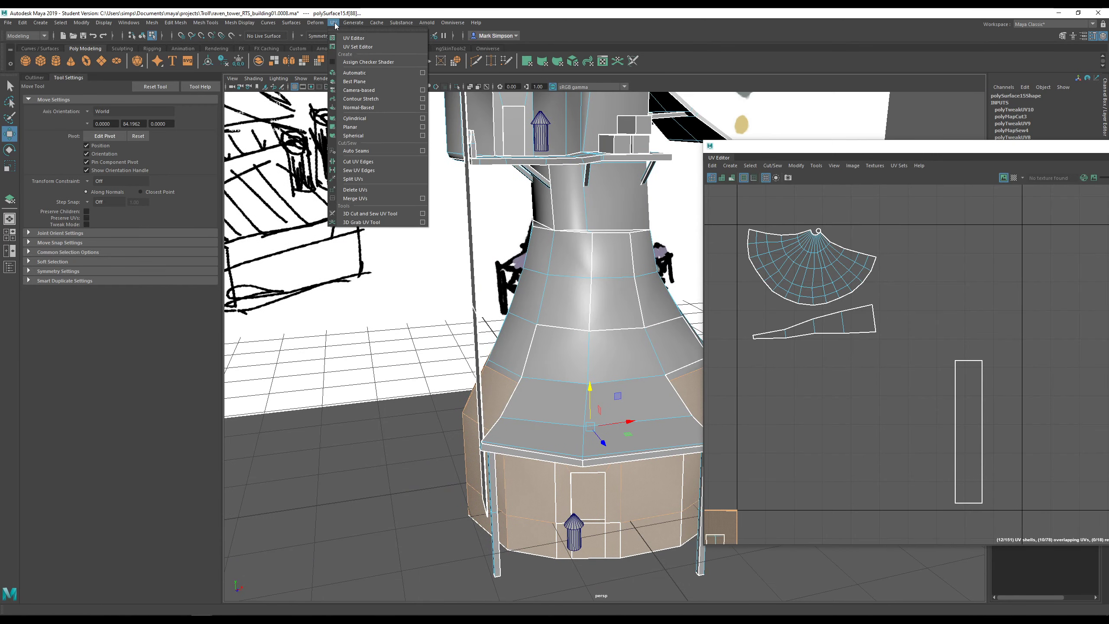
- Project the selected base walls' UVs with a cylindrical mapping
{"action": "left_click", "coordinate": [388, 117]}
{"action": "scroll", "coordinate": [872, 455], "scroll_direction": "down", "scroll_amount": 1}
{"action": "middle_click_drag", "start_coordinate": [872, 454], "coordinate": [946, 336], "text": "alt"}
{"action": "left_click_drag", "start_coordinate": [585, 426], "coordinate": [532, 436], "text": "alt"}
{"action": "middle_click_drag", "start_coordinate": [576, 491], "coordinate": [510, 390], "text": "alt"}
{"action": "scroll", "coordinate": [512, 390], "scroll_direction": "up", "scroll_amount": 5}
{"action": "left_click_drag", "start_coordinate": [519, 392], "coordinate": [653, 403], "text": "alt"}
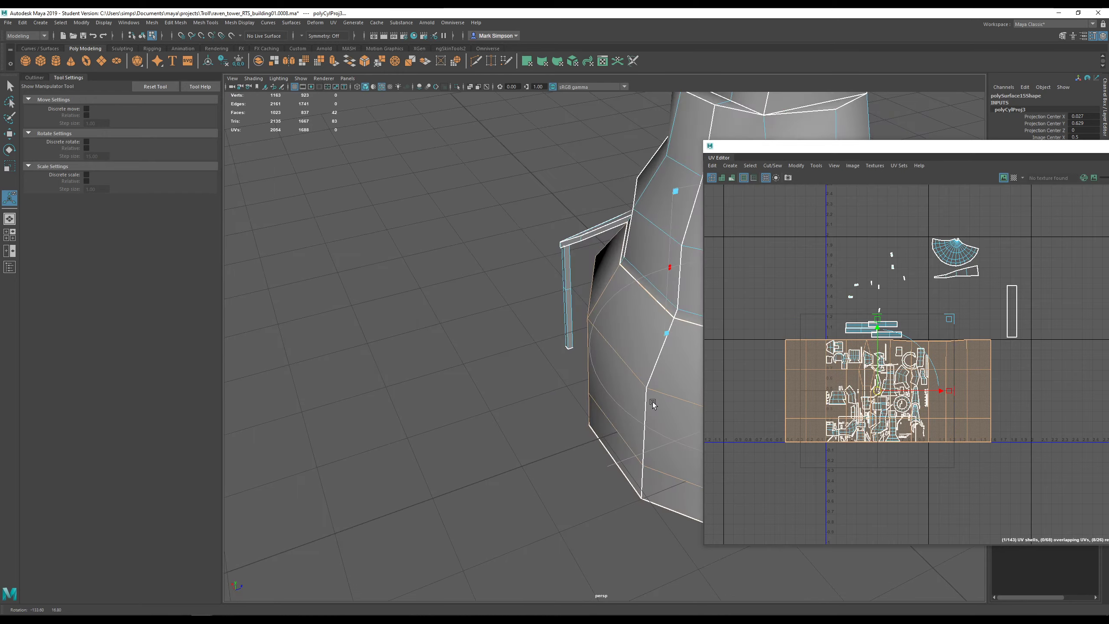
{"action": "middle_click_drag", "start_coordinate": [654, 404], "coordinate": [525, 384], "text": "alt"}
{"action": "scroll", "coordinate": [523, 382], "scroll_direction": "down", "scroll_amount": 5}
{"action": "scroll", "coordinate": [605, 364], "scroll_direction": "down", "scroll_amount": 5}
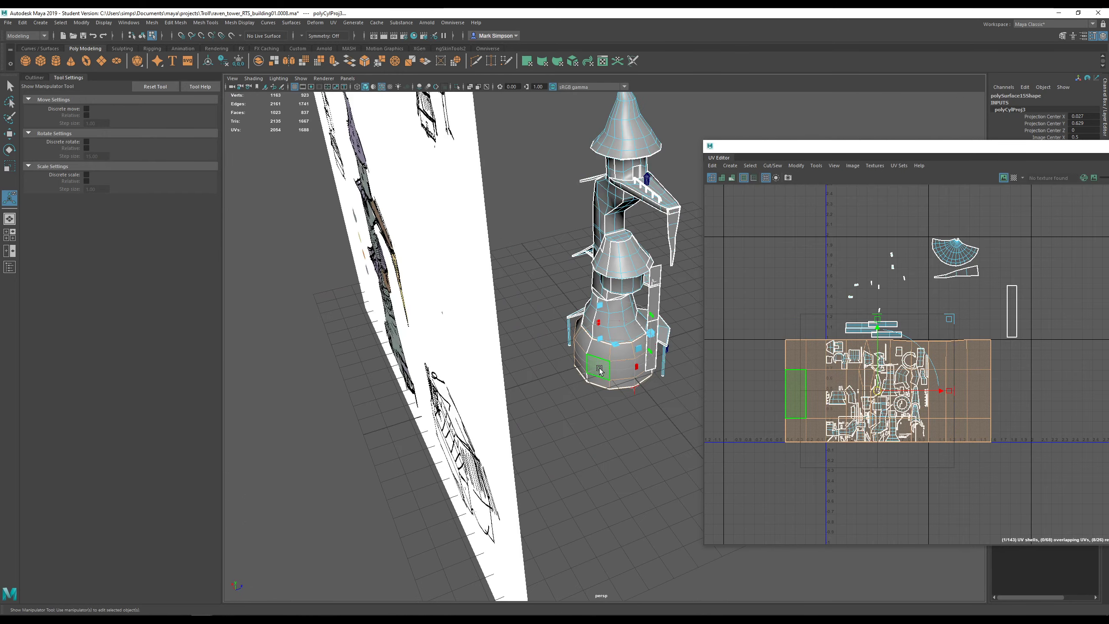
{"action": "scroll", "coordinate": [585, 341], "scroll_direction": "up", "scroll_amount": 3}
{"action": "left_click_drag", "start_coordinate": [597, 383], "coordinate": [478, 396], "text": "alt"}
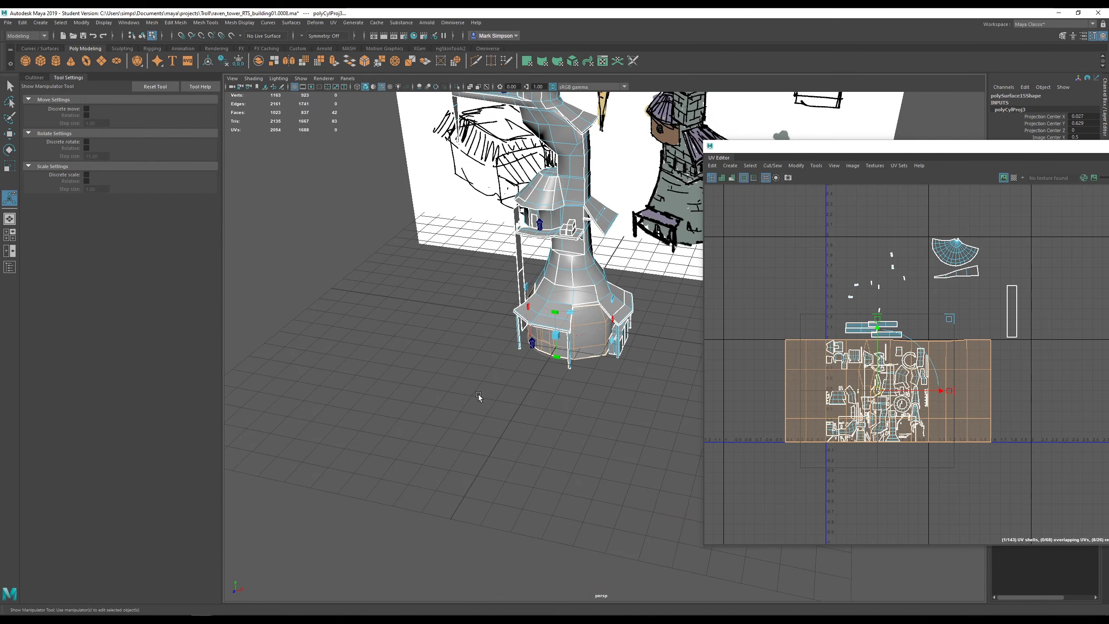
- Move the projected base-wall shell right, outside the first UV tile
{"action": "key", "text": "q"}
{"action": "middle_click_drag", "start_coordinate": [916, 405], "coordinate": [861, 400], "text": "alt"}
{"action": "left_click_drag", "start_coordinate": [820, 387], "coordinate": [976, 386]}
{"action": "middle_click_drag", "start_coordinate": [663, 314], "coordinate": [596, 322], "text": "alt"}
{"action": "scroll", "coordinate": [543, 372], "scroll_direction": "up", "scroll_amount": 5}
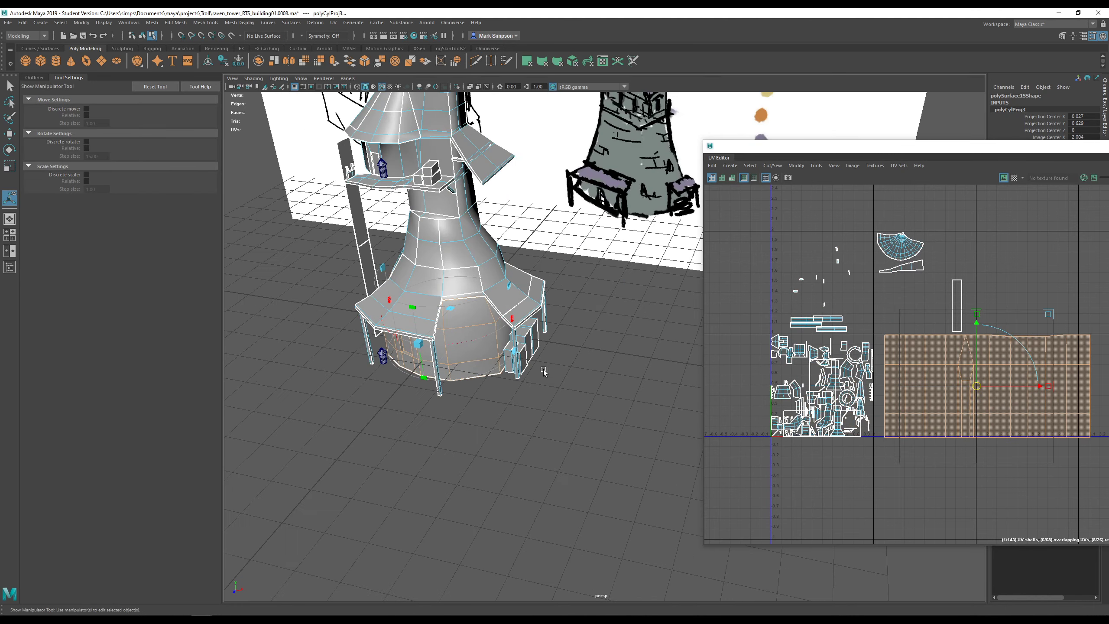
- Show the checker map and nudge the base-wall shell down to align the checkers
{"action": "left_click", "coordinate": [1013, 177]}
{"action": "left_click_drag", "start_coordinate": [618, 361], "coordinate": [506, 407], "text": "alt"}
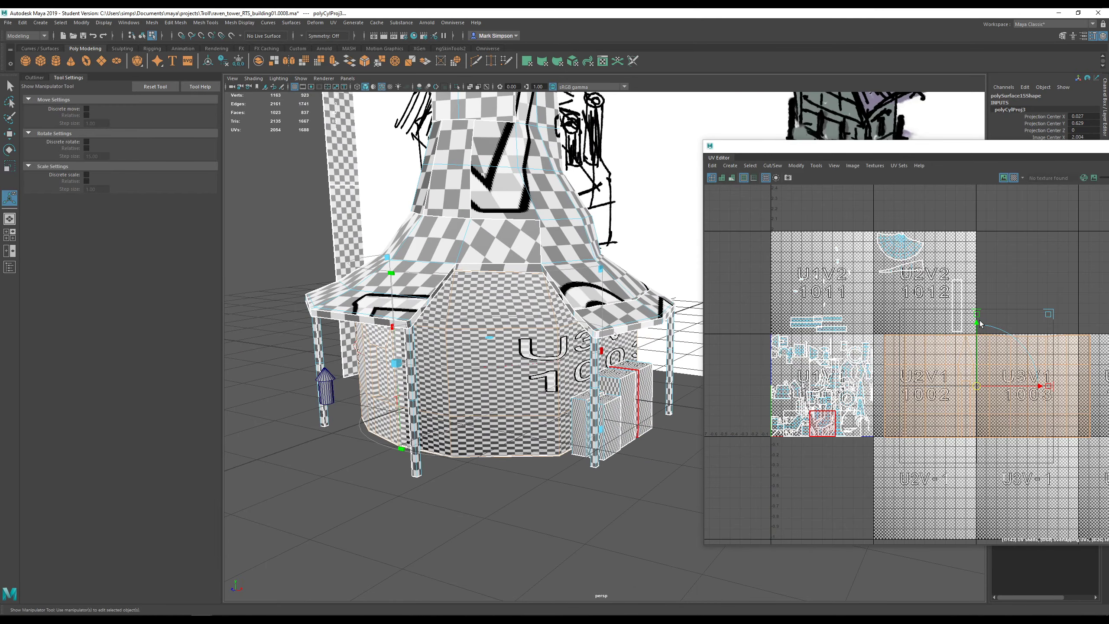
{"action": "left_click_drag", "start_coordinate": [977, 314], "coordinate": [976, 362]}
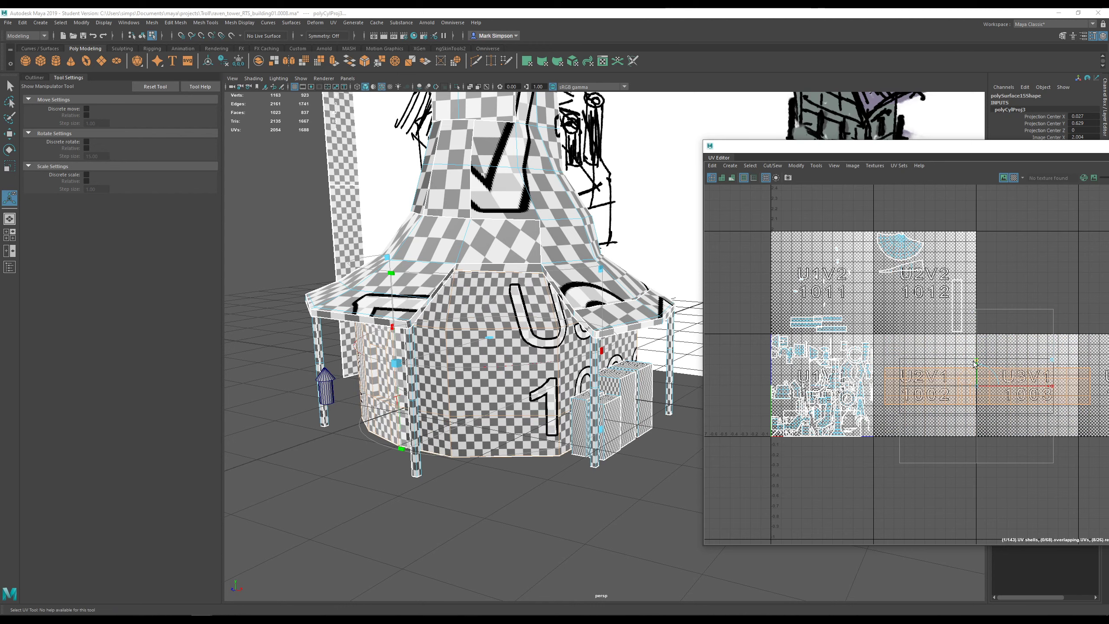
{"action": "left_click_drag", "start_coordinate": [449, 361], "coordinate": [424, 341], "text": "alt"}
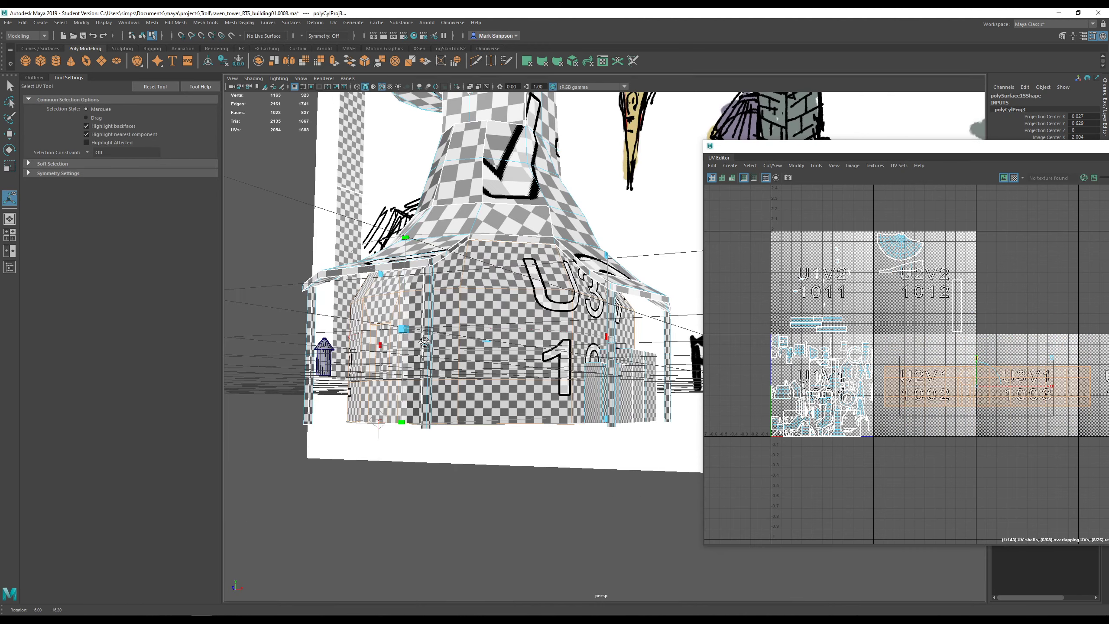
{"action": "scroll", "coordinate": [437, 358], "scroll_direction": "up", "scroll_amount": 1}
{"action": "key", "text": "t"}
{"action": "scroll", "coordinate": [449, 371], "scroll_direction": "up", "scroll_amount": 2}
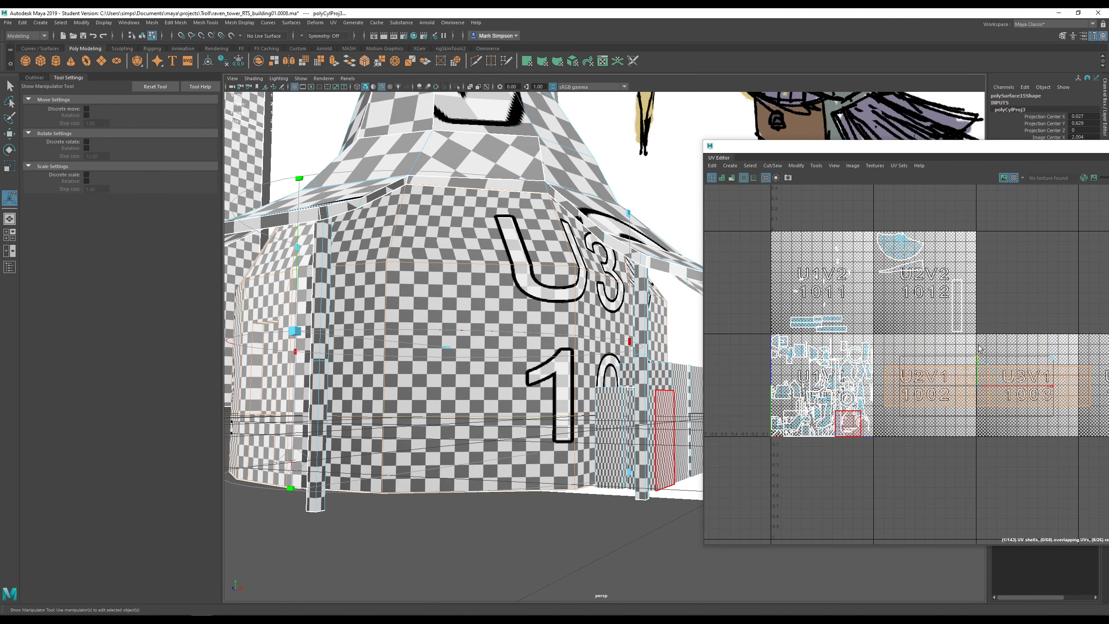
{"action": "left_click_drag", "start_coordinate": [976, 358], "coordinate": [978, 362]}
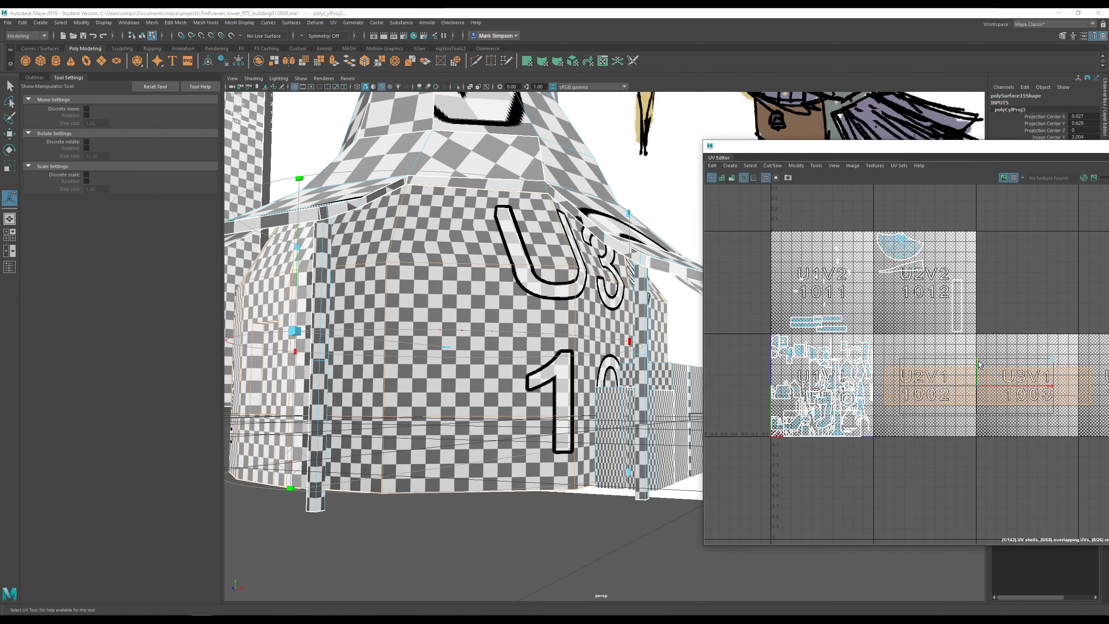
{"action": "mouse_move", "coordinate": [384, 332]}
{"action": "left_mouse_down", "text": "alt"}
{"action": "mouse_move", "coordinate": [395, 311]}
{"action": "mouse_move", "coordinate": [397, 342]}
{"action": "mouse_move", "coordinate": [589, 325]}
{"action": "mouse_move", "coordinate": [503, 342]}
{"action": "mouse_move", "coordinate": [372, 333]}
{"action": "left_mouse_up", "text": "alt"}
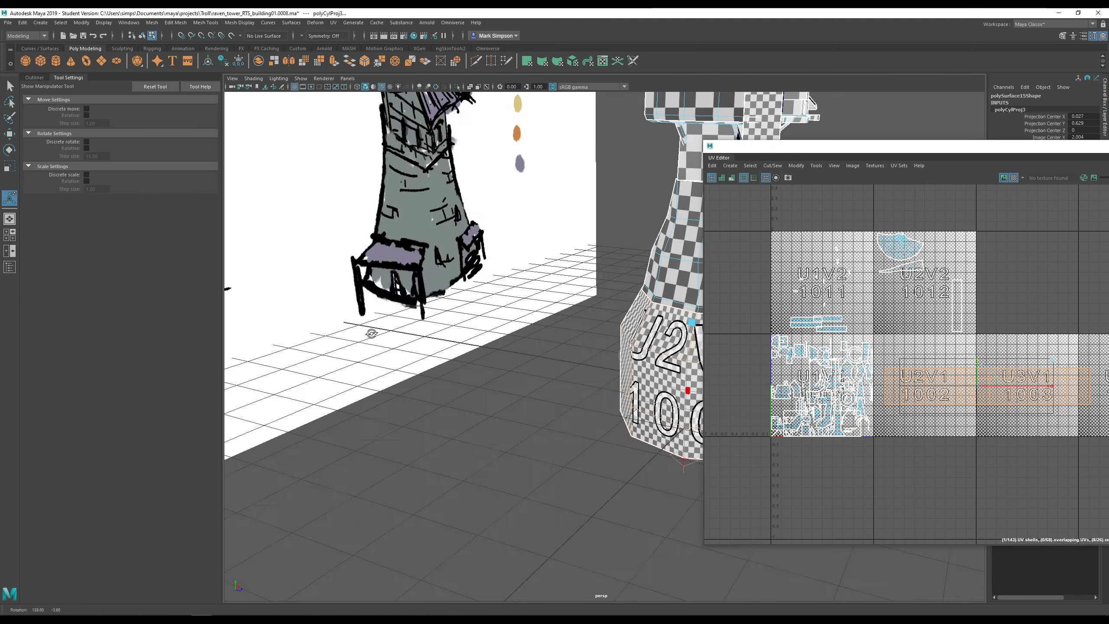
{"action": "middle_click_drag", "start_coordinate": [513, 326], "coordinate": [351, 292], "text": "alt"}
- Hide the checker map and cycle UV selection through faces and shells, ending on faces
{"action": "right_click", "coordinate": [975, 379]}
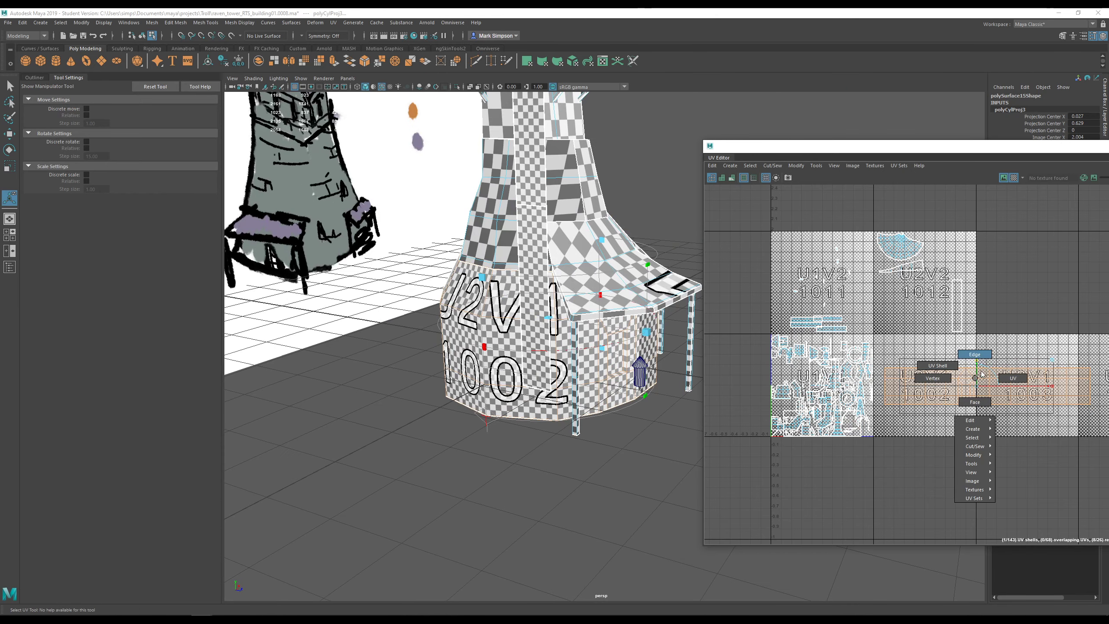
{"action": "left_click", "coordinate": [977, 397]}
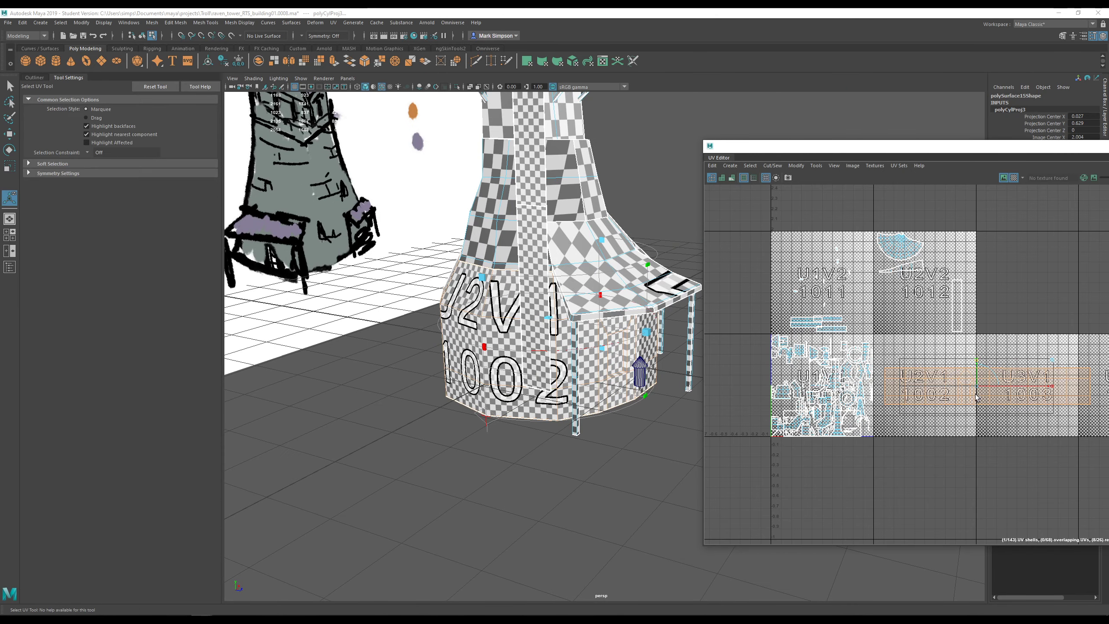
{"action": "left_click", "coordinate": [1018, 178]}
{"action": "right_click", "coordinate": [937, 400]}
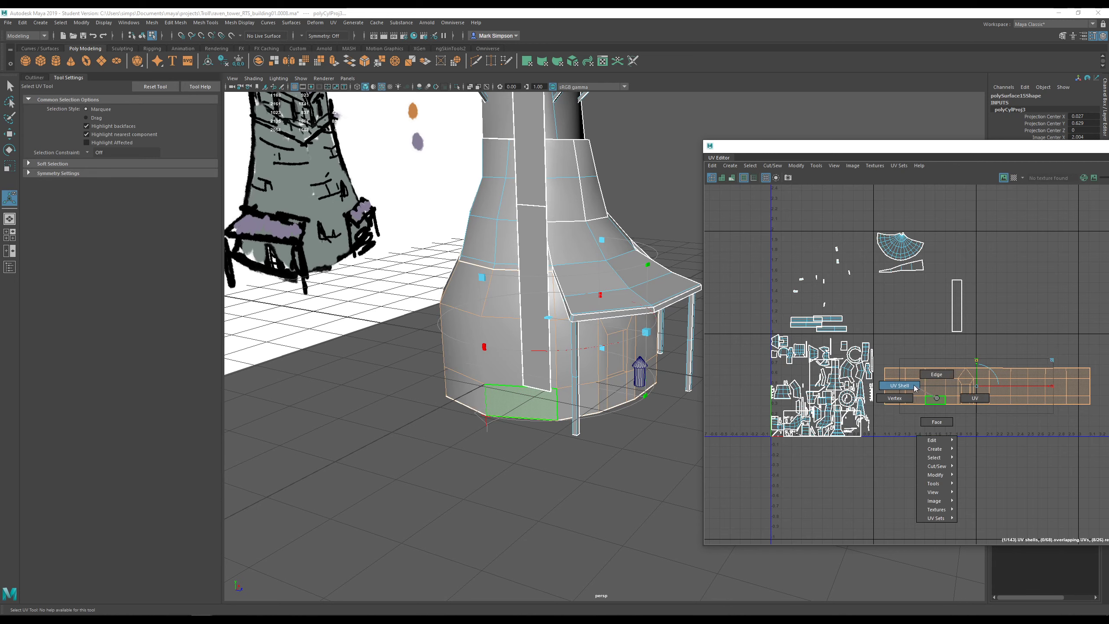
{"action": "right_click_drag", "start_coordinate": [915, 388], "coordinate": [908, 387]}
{"action": "middle_click_drag", "start_coordinate": [982, 406], "coordinate": [954, 410], "text": "alt"}
{"action": "left_click_drag", "start_coordinate": [670, 381], "coordinate": [588, 382], "text": "alt"}
{"action": "right_click_drag", "start_coordinate": [588, 382], "coordinate": [658, 388], "text": "alt"}
{"action": "right_click_drag", "start_coordinate": [574, 363], "coordinate": [574, 385]}
- Select the door recess face and shrink its UV shell with the Scale UV tool
{"action": "left_click", "coordinate": [571, 368]}
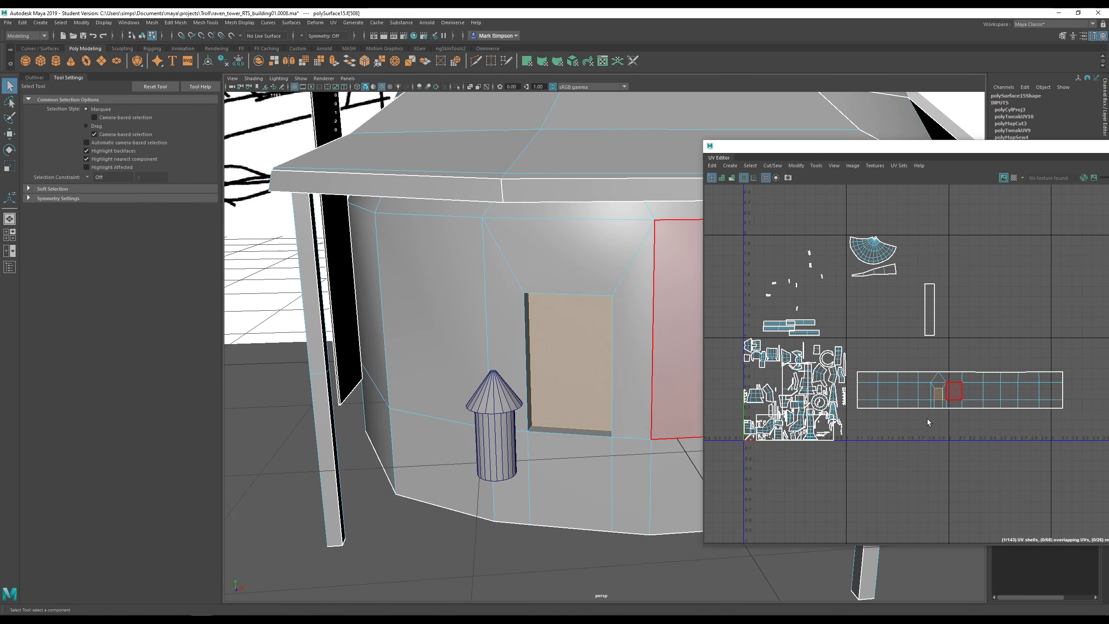
{"action": "scroll", "coordinate": [941, 424], "scroll_direction": "up", "scroll_amount": 5}
{"action": "scroll", "coordinate": [944, 312], "scroll_direction": "up", "scroll_amount": 2}
{"action": "scroll", "coordinate": [901, 327], "scroll_direction": "up", "scroll_amount": 3}
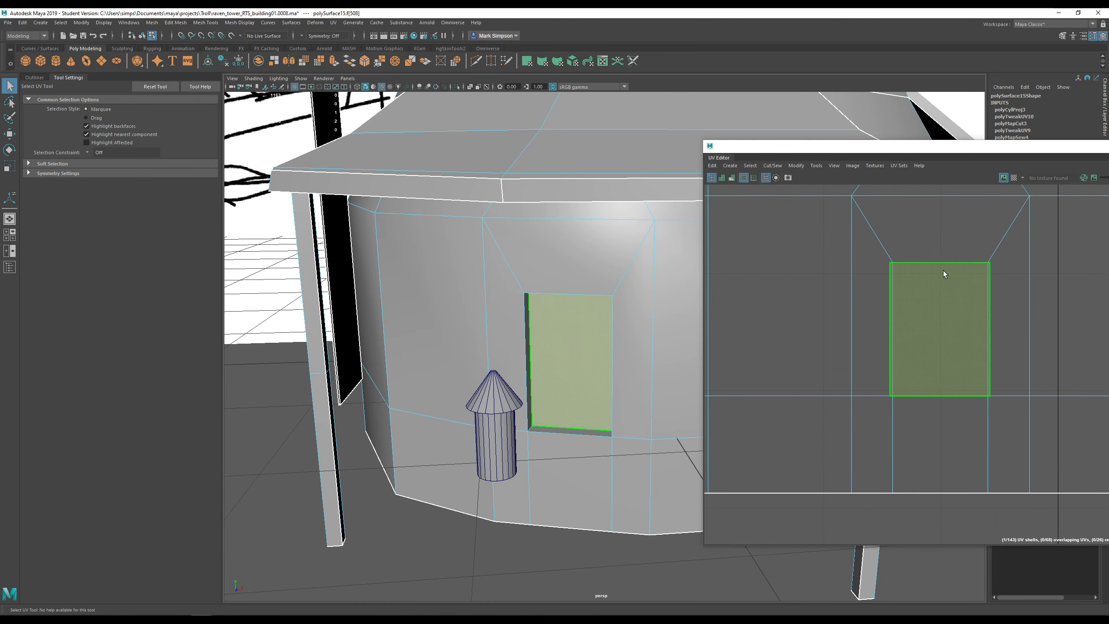
{"action": "scroll", "coordinate": [581, 375], "scroll_direction": "down", "scroll_amount": 5}
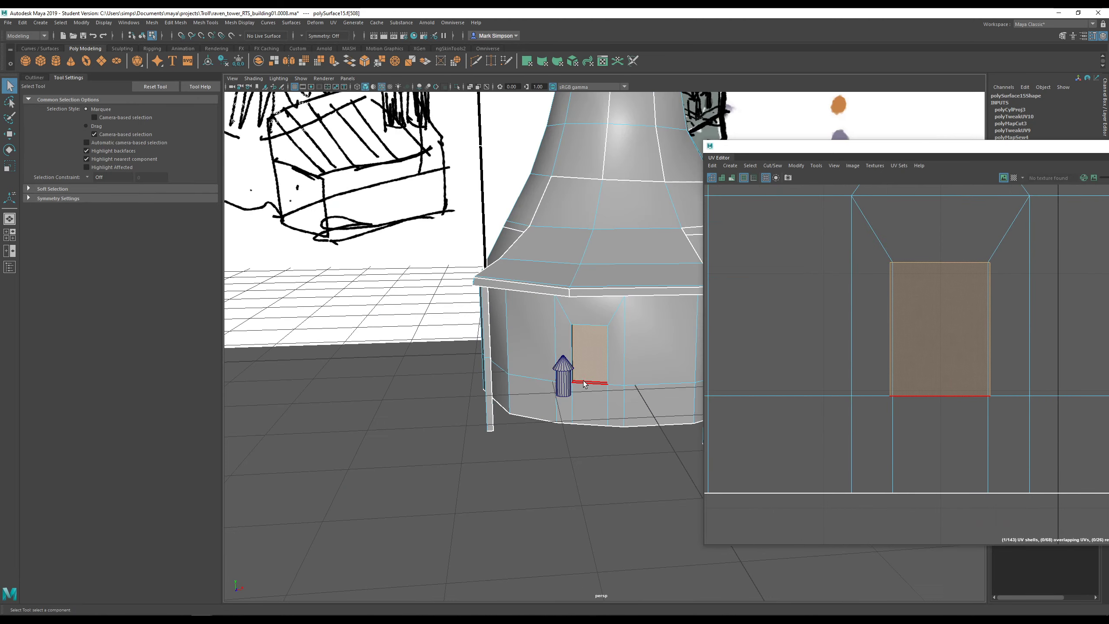
{"action": "left_click_drag", "start_coordinate": [647, 332], "coordinate": [1004, 364], "text": "alt"}
{"action": "key", "text": "r"}
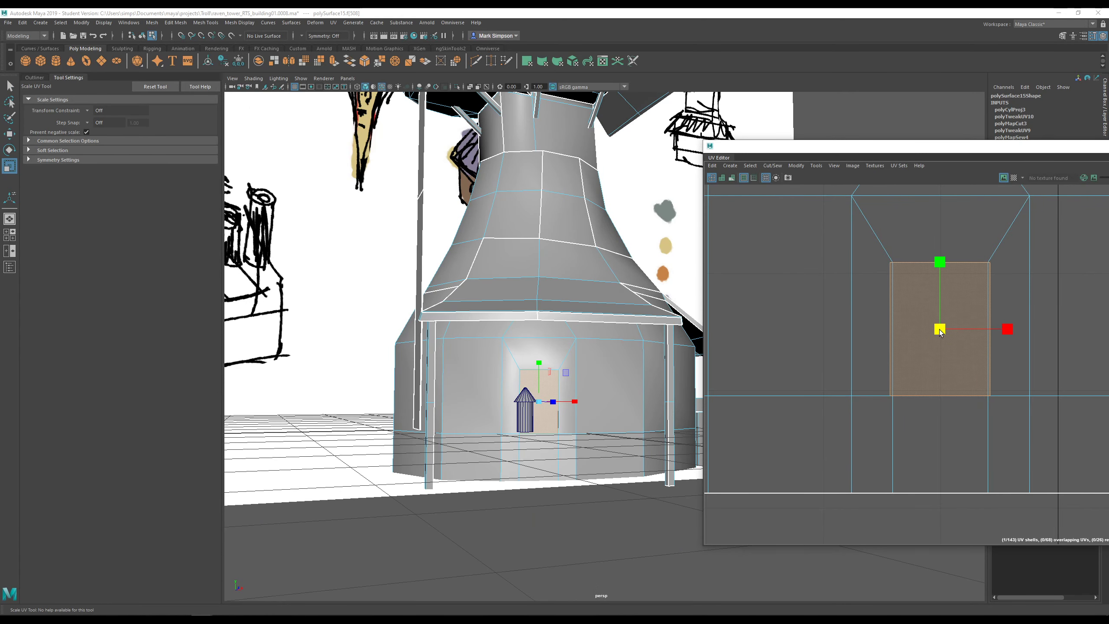
{"action": "left_click_drag", "start_coordinate": [939, 331], "coordinate": [923, 335]}
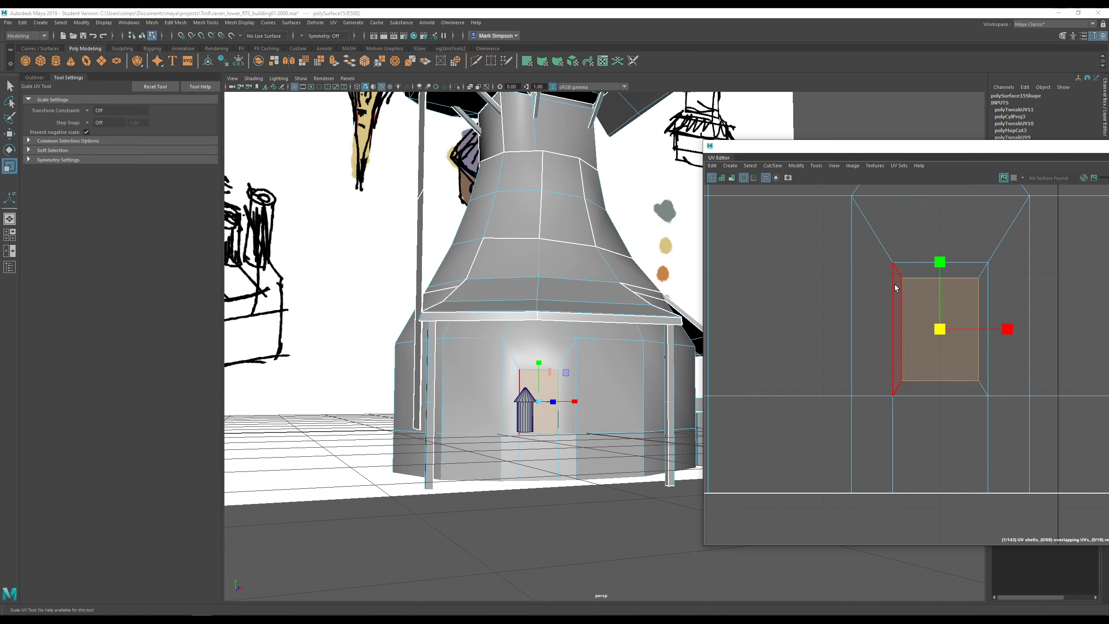
- Rescale the recess back face's shell against the checker map to match the wall density
{"action": "scroll", "coordinate": [559, 403], "scroll_direction": "up", "scroll_amount": 6}
{"action": "left_click_drag", "start_coordinate": [559, 403], "coordinate": [509, 464], "text": "alt"}
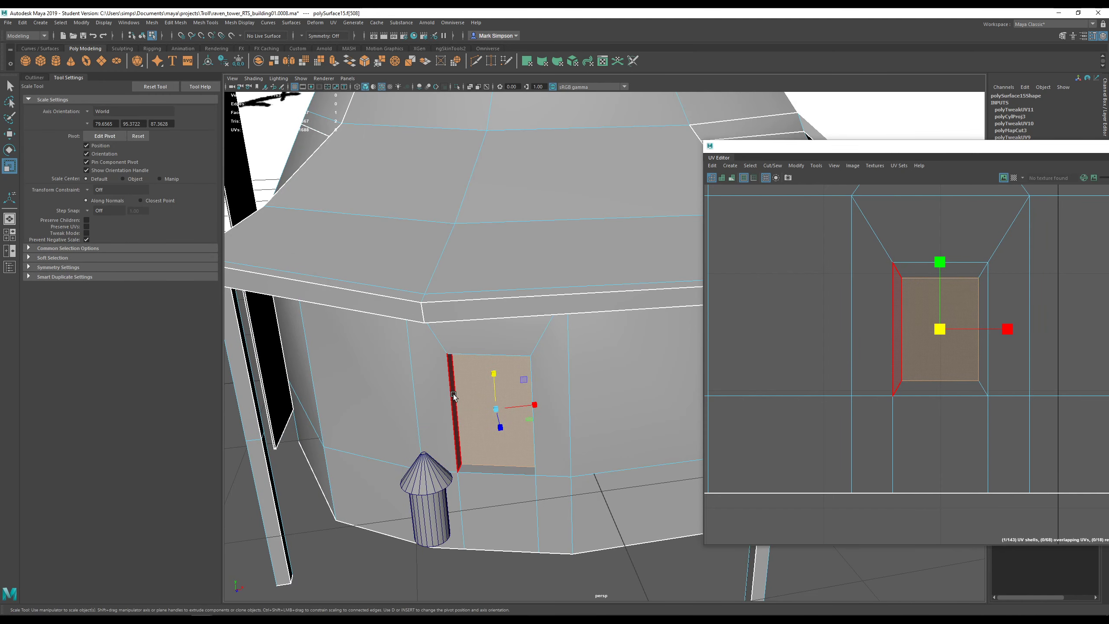
{"action": "left_click_drag", "start_coordinate": [453, 394], "coordinate": [488, 276], "text": "alt"}
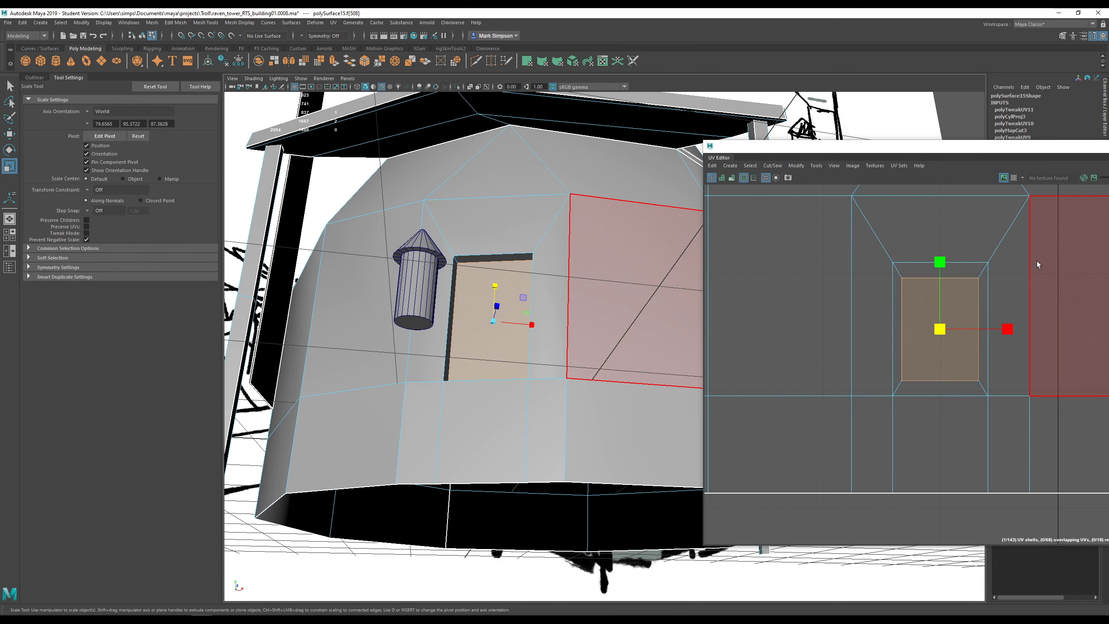
{"action": "scroll", "coordinate": [941, 398], "scroll_direction": "down", "scroll_amount": 3}
{"action": "left_click", "coordinate": [947, 383]}
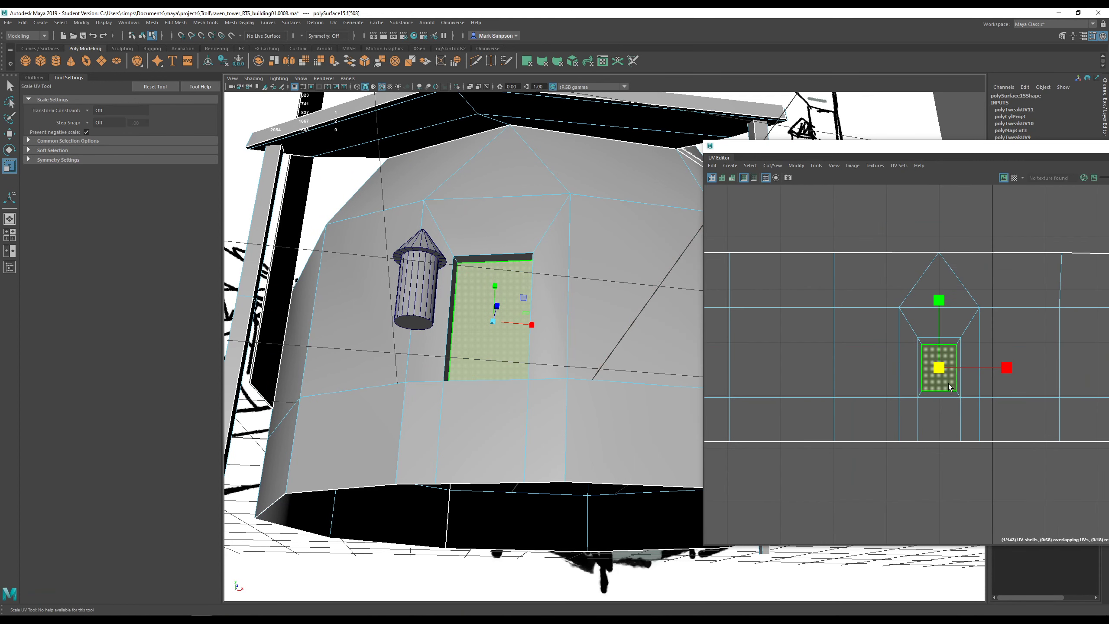
{"action": "scroll", "coordinate": [945, 380], "scroll_direction": "up", "scroll_amount": 5}
{"action": "left_click_drag", "start_coordinate": [923, 362], "coordinate": [930, 331]}
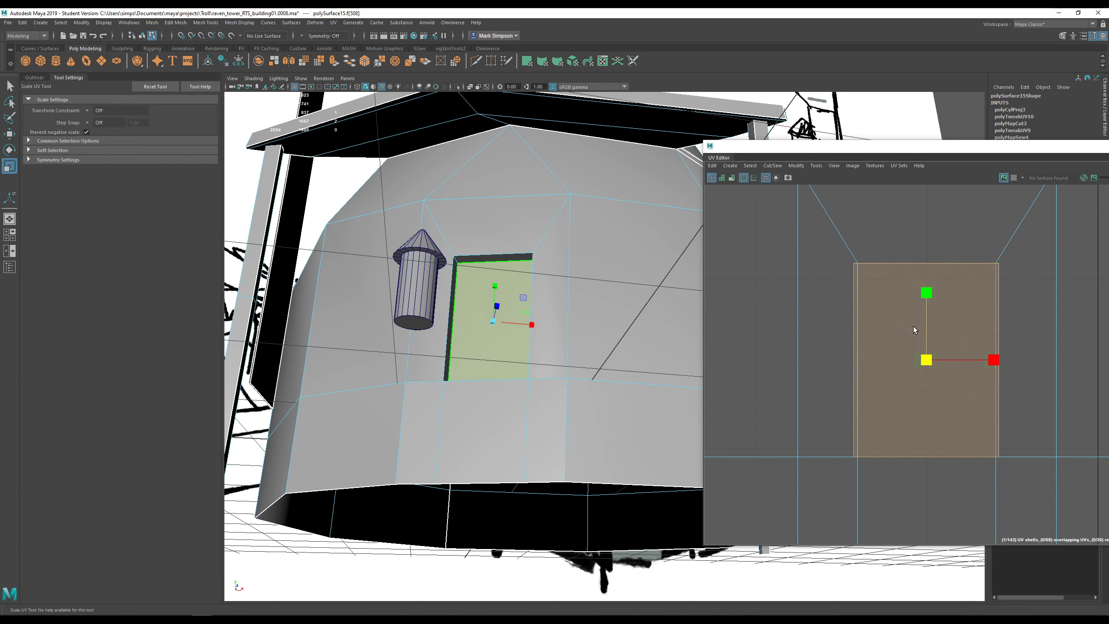
{"action": "left_click_drag", "start_coordinate": [927, 359], "coordinate": [904, 364]}
{"action": "left_click", "coordinate": [1013, 177]}
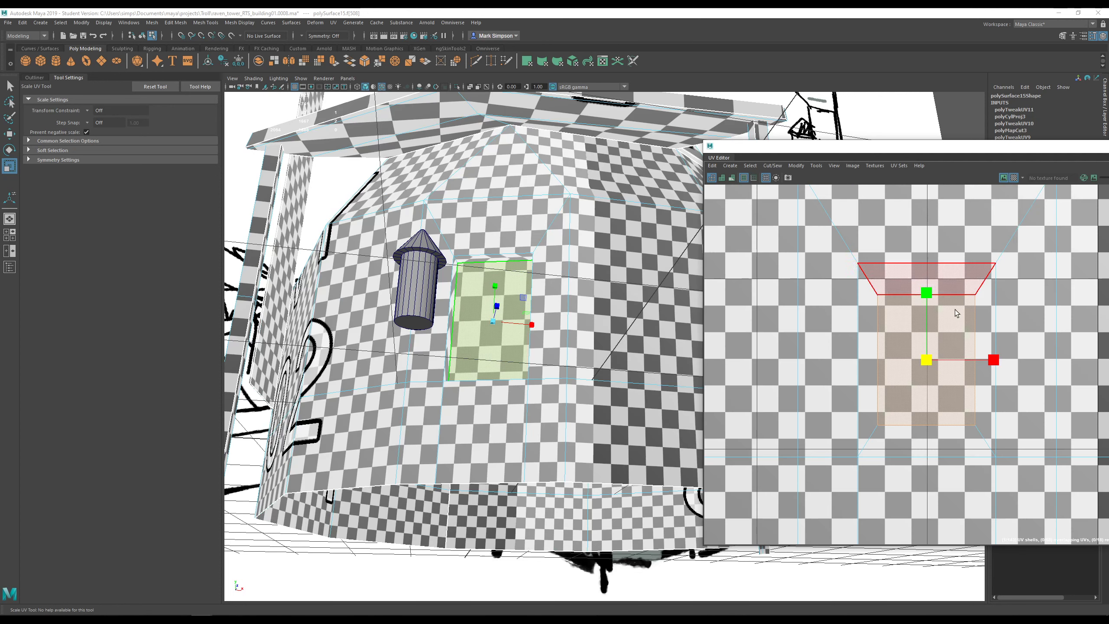
{"action": "key", "text": "ctrl+z"}
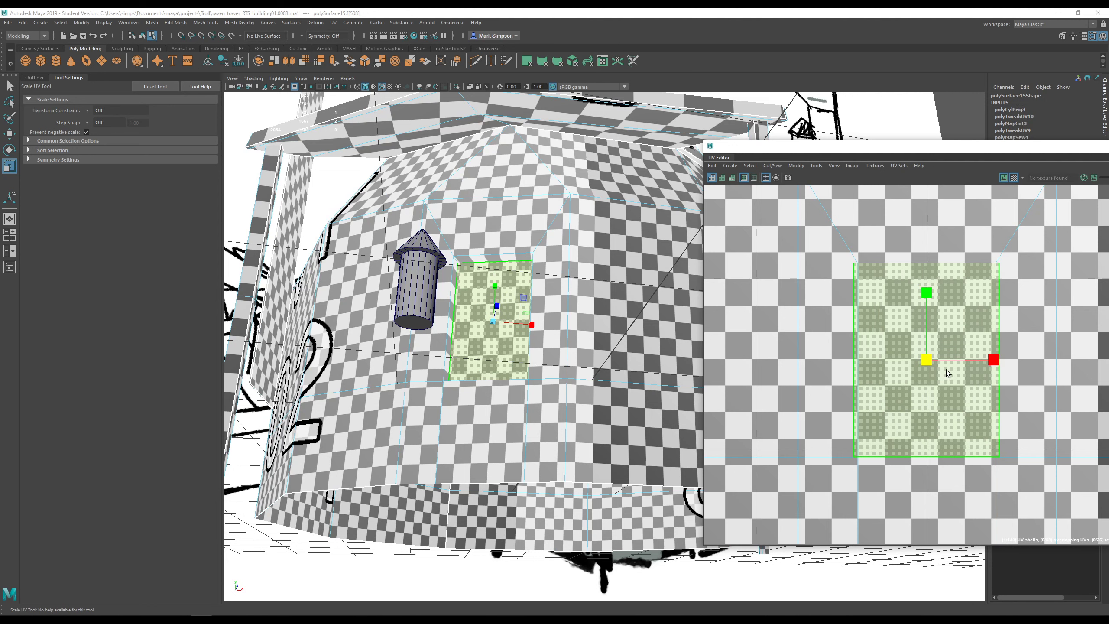
{"action": "mouse_move", "coordinate": [926, 357]}
{"action": "left_mouse_down"}
{"action": "mouse_move", "coordinate": [907, 376]}
{"action": "mouse_move", "coordinate": [926, 365]}
{"action": "left_mouse_up"}
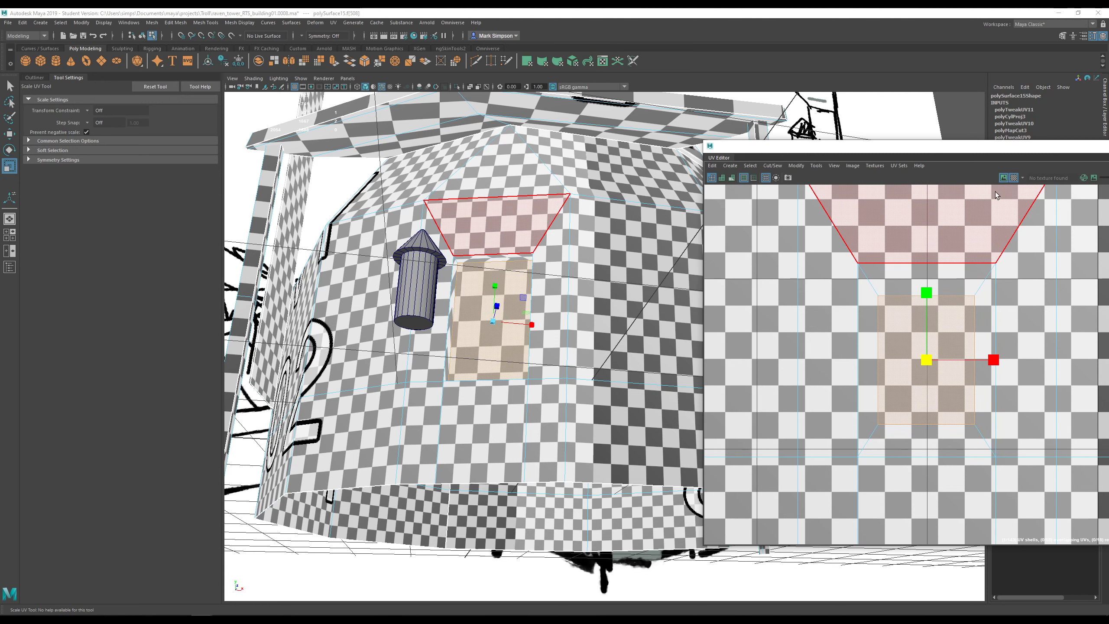
{"action": "left_click", "coordinate": [1015, 178]}
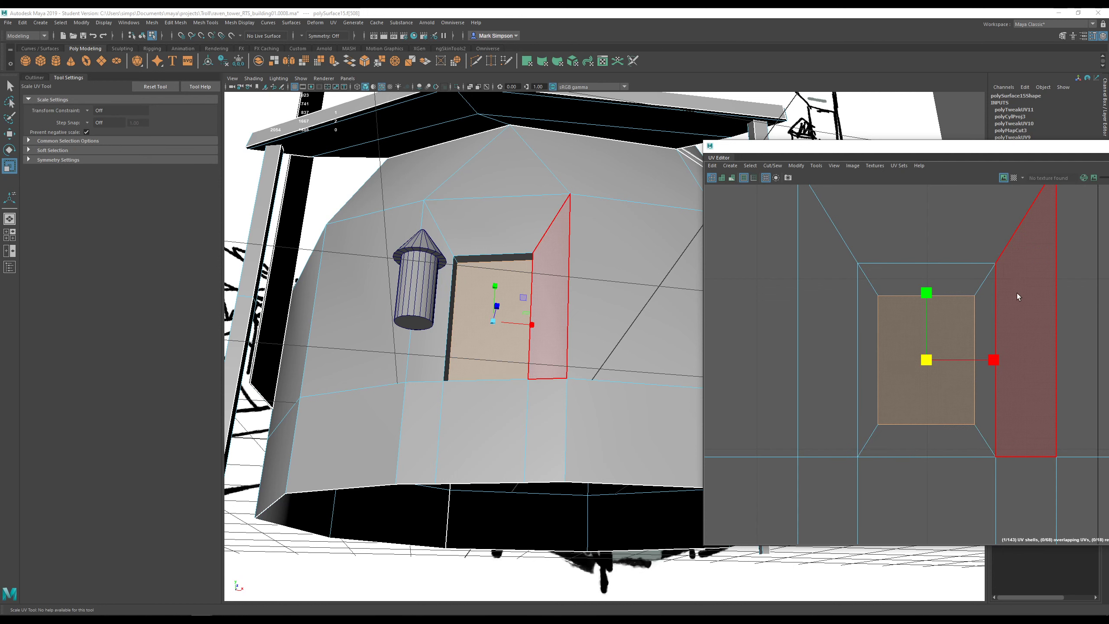
{"action": "left_click", "coordinate": [1014, 178]}
- Select a corner UV of the recess top face and move it slightly
{"action": "left_click", "coordinate": [494, 258]}
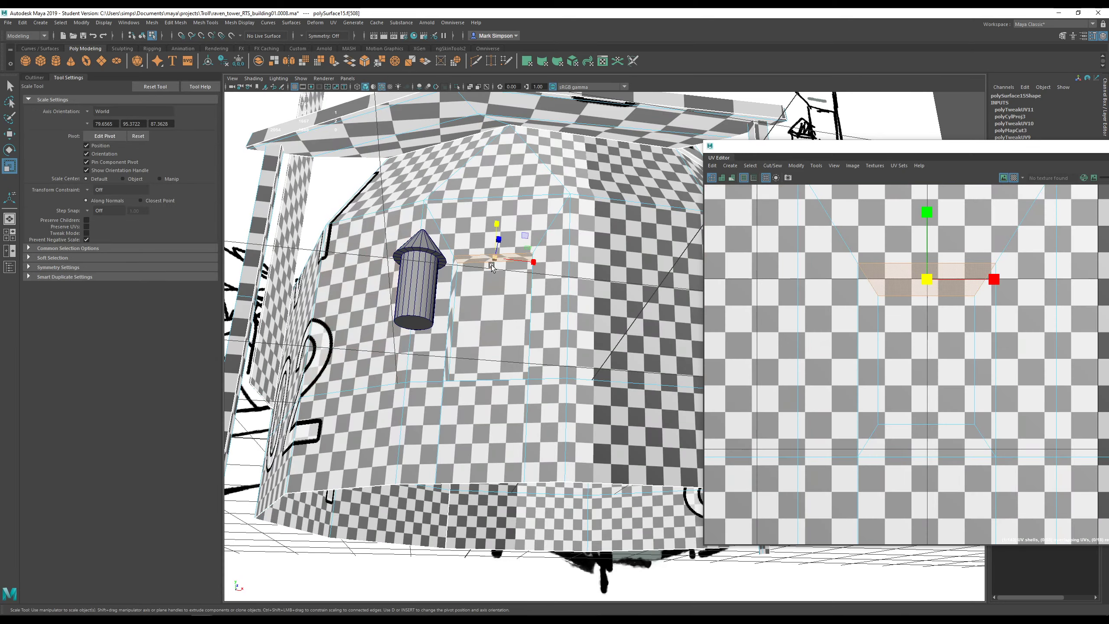
{"action": "left_click_drag", "start_coordinate": [497, 288], "coordinate": [505, 280], "text": "alt"}
{"action": "scroll", "coordinate": [505, 280], "scroll_direction": "up", "scroll_amount": 4}
{"action": "middle_click_drag", "start_coordinate": [475, 218], "coordinate": [542, 342], "text": "alt"}
{"action": "scroll", "coordinate": [542, 342], "scroll_direction": "up", "scroll_amount": 5}
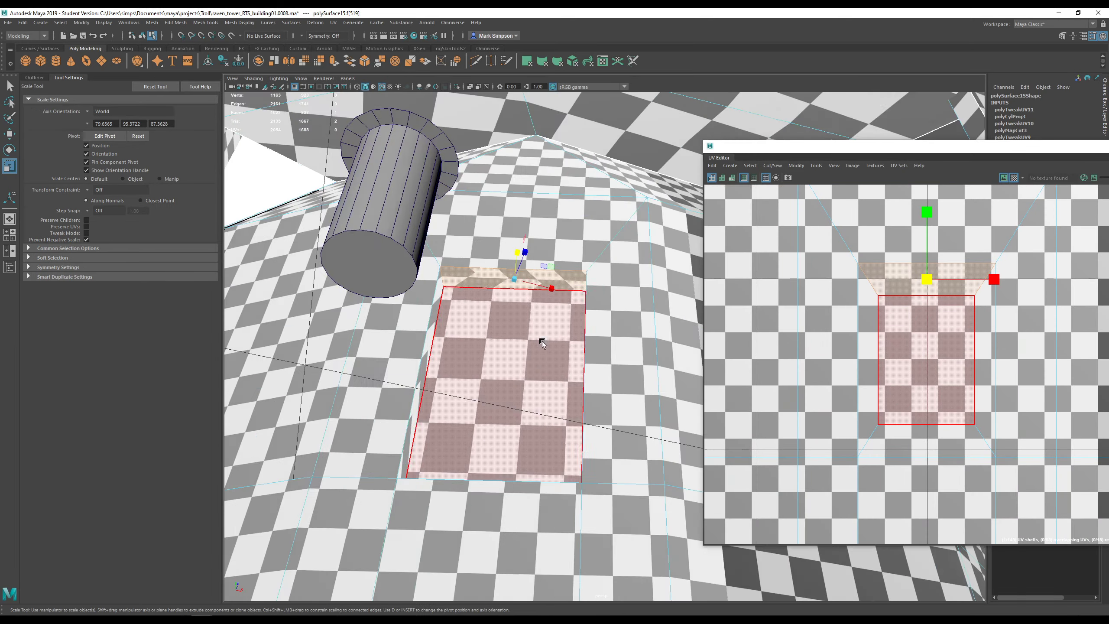
{"action": "left_click_drag", "start_coordinate": [543, 349], "coordinate": [537, 337], "text": "alt"}
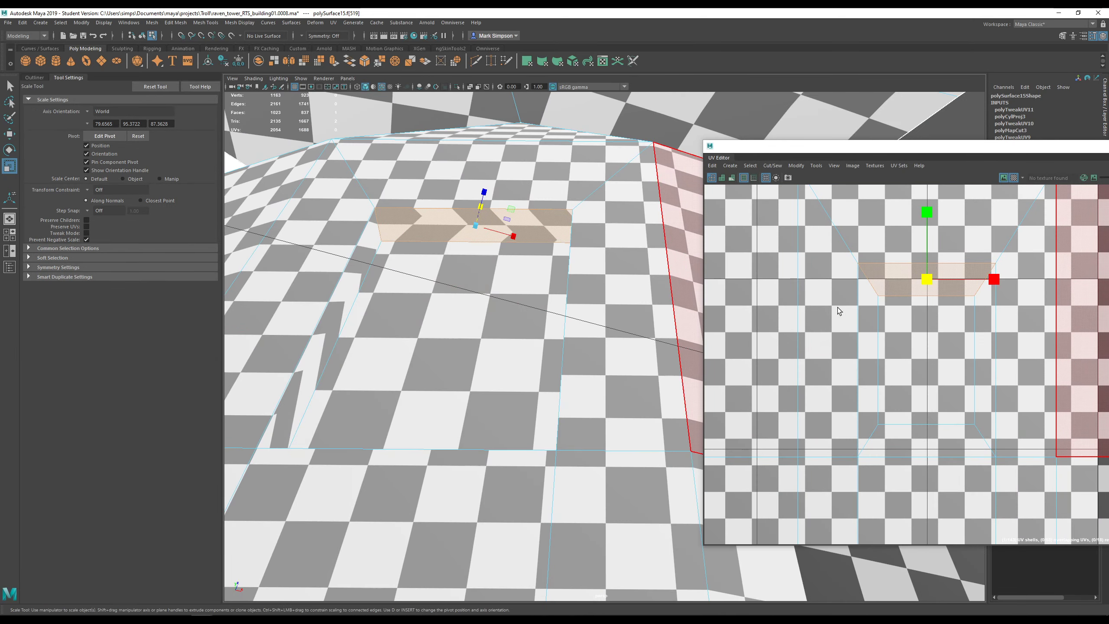
{"action": "right_click", "coordinate": [879, 290]}
{"action": "right_click_drag", "start_coordinate": [860, 290], "coordinate": [898, 297]}
{"action": "left_click", "coordinate": [878, 297]}
{"action": "key", "text": "w"}
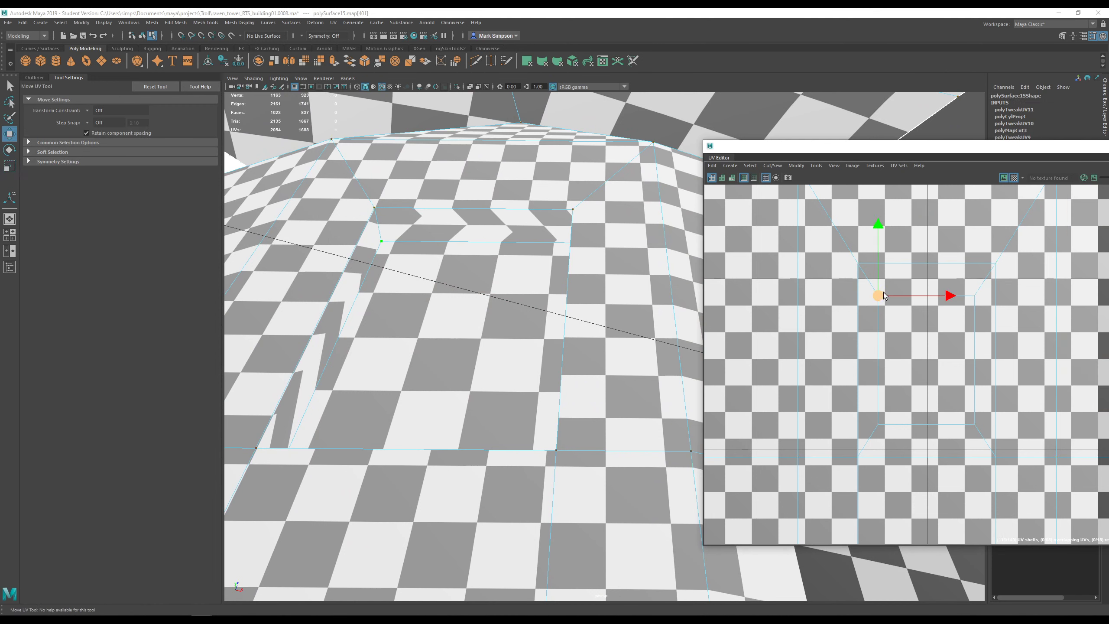
{"action": "mouse_move", "coordinate": [879, 302]}
{"action": "left_mouse_down"}
{"action": "mouse_move", "coordinate": [897, 290]}
{"action": "mouse_move", "coordinate": [884, 308]}
{"action": "mouse_move", "coordinate": [880, 289]}
{"action": "mouse_move", "coordinate": [896, 302]}
{"action": "mouse_move", "coordinate": [878, 307]}
{"action": "left_mouse_up"}
- Undo the stray UV move and hide the checker map
{"action": "key", "text": "ctrl+z"}
{"action": "scroll", "coordinate": [886, 288], "scroll_direction": "up", "scroll_amount": 4}
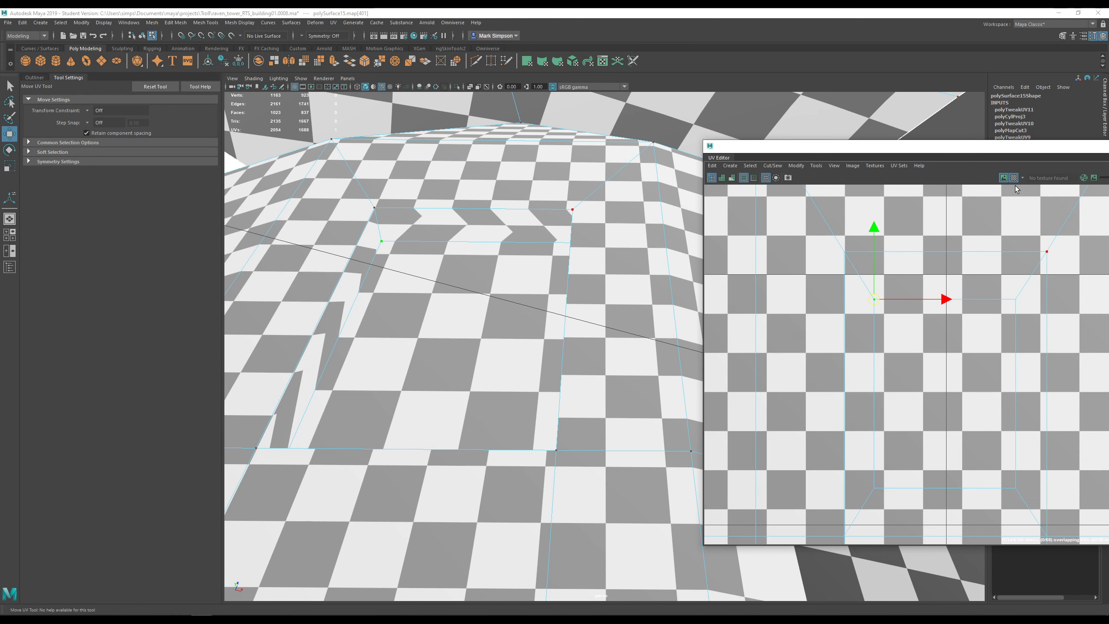
{"action": "left_click", "coordinate": [1014, 178]}
{"action": "middle_click_drag", "start_coordinate": [1005, 300], "coordinate": [982, 298], "text": "alt"}
{"action": "right_click_drag", "start_coordinate": [918, 275], "coordinate": [918, 318]}
{"action": "left_click", "coordinate": [922, 276]}
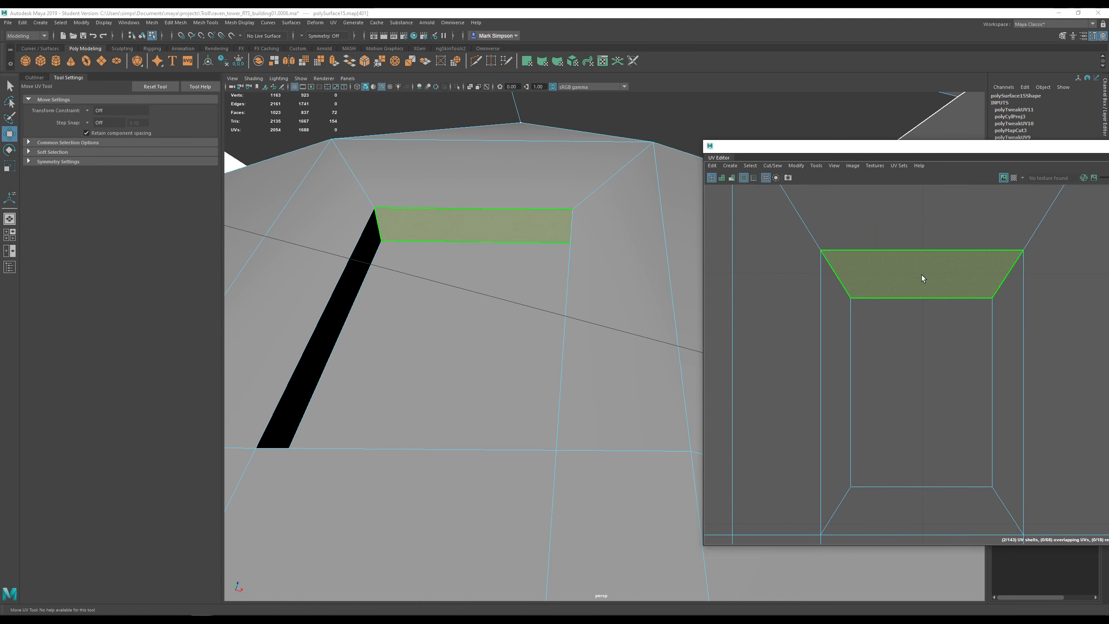
{"action": "left_click_drag", "start_coordinate": [659, 245], "coordinate": [578, 246], "text": "alt"}
{"action": "key", "text": "w"}
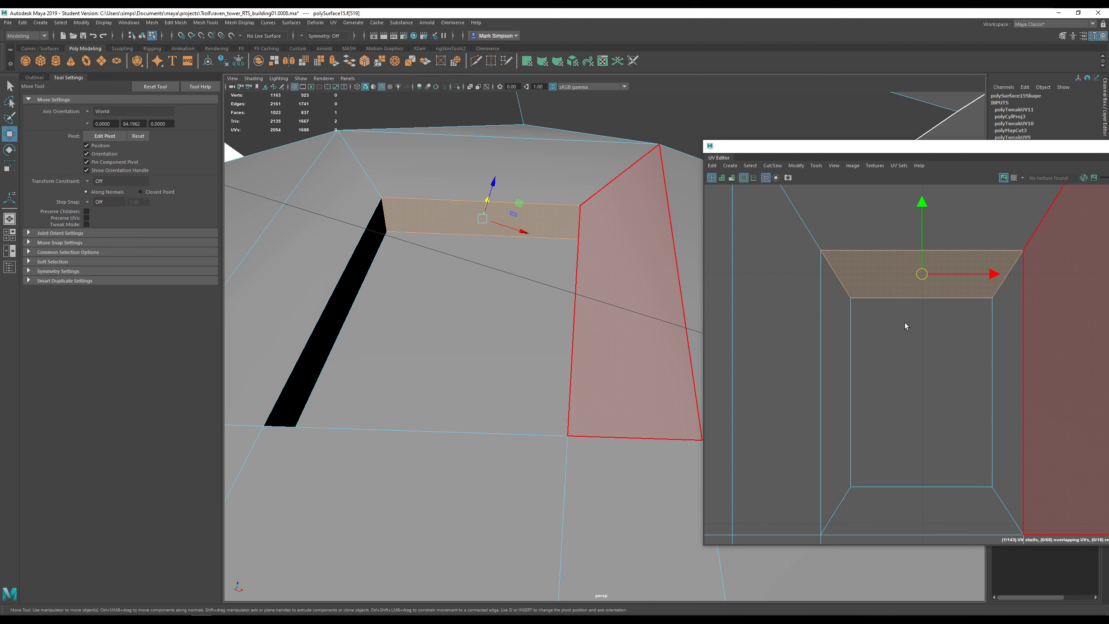
- Select the top, left, bottom and right edges framing the recess back face
{"action": "right_click_drag", "start_coordinate": [852, 290], "coordinate": [850, 268]}
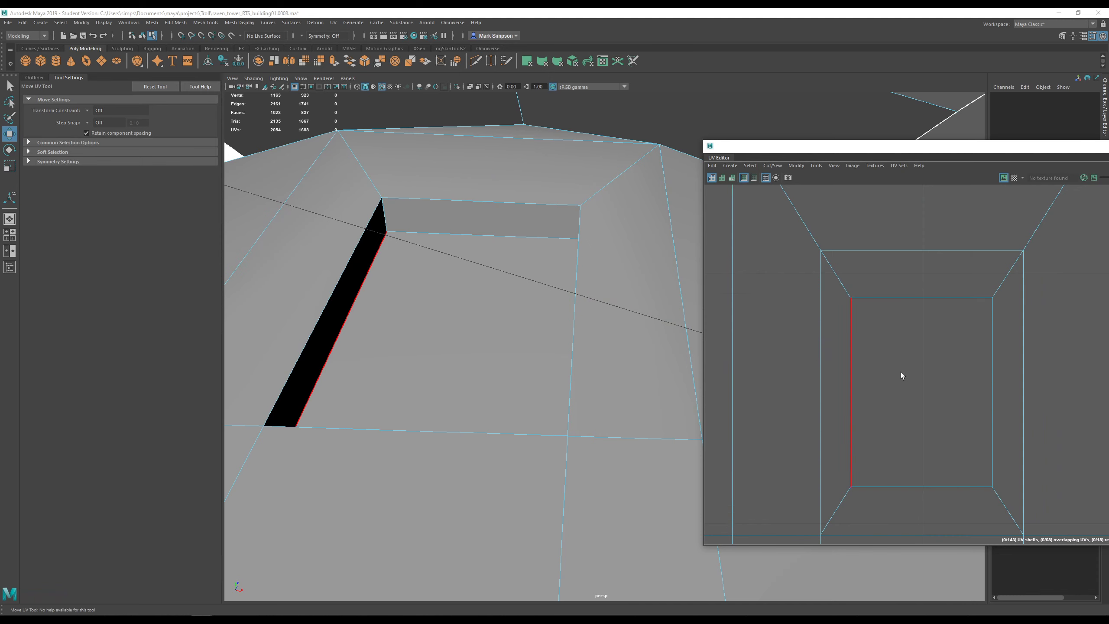
{"action": "scroll", "coordinate": [900, 371], "scroll_direction": "down", "scroll_amount": 2}
{"action": "middle_click_drag", "start_coordinate": [932, 376], "coordinate": [905, 356], "text": "alt"}
{"action": "left_click", "coordinate": [867, 296]}
{"action": "left_click", "coordinate": [846, 348], "text": "shift"}
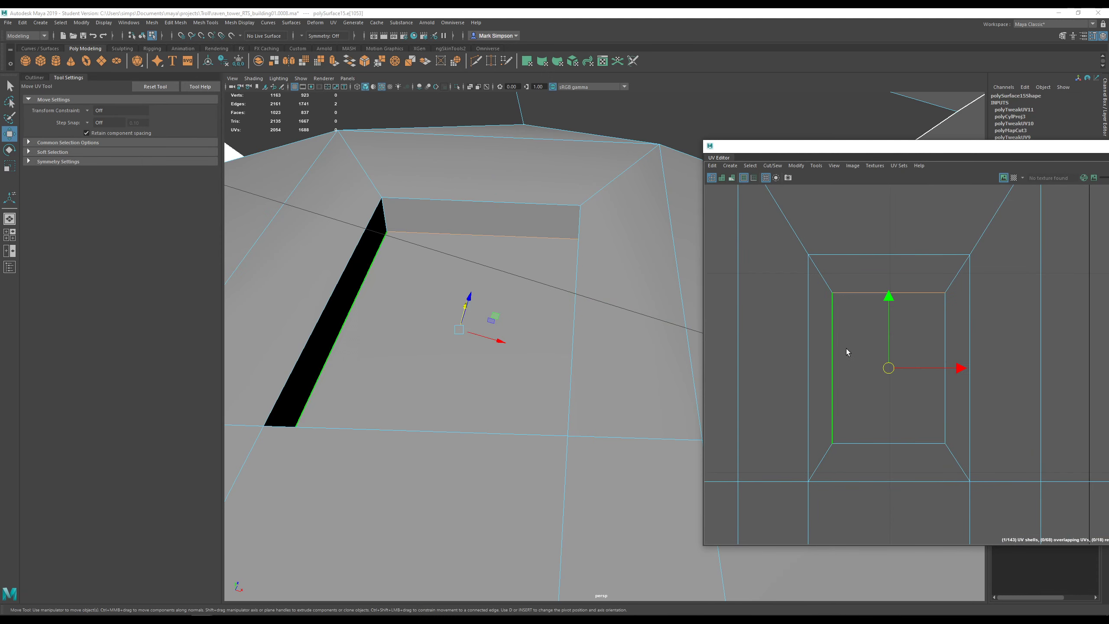
{"action": "left_click", "coordinate": [879, 444], "text": "shift"}
{"action": "left_click", "coordinate": [945, 407], "text": "shift"}
{"action": "scroll", "coordinate": [944, 409], "scroll_direction": "down", "scroll_amount": 3}
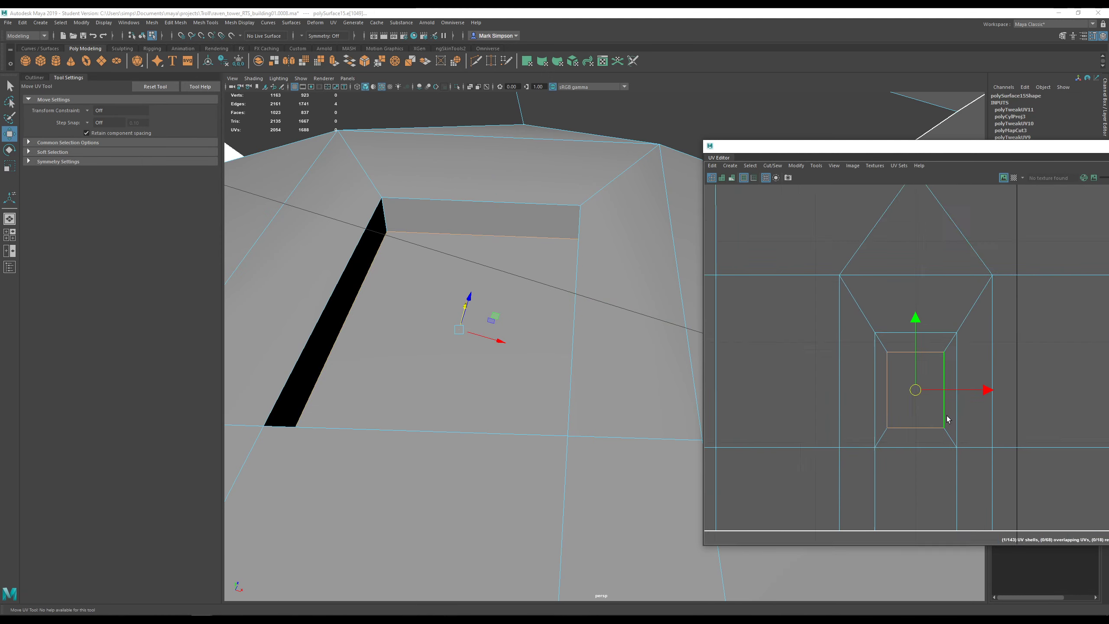
{"action": "middle_click_drag", "start_coordinate": [1000, 423], "coordinate": [921, 400], "text": "alt"}
{"action": "key", "text": "f"}
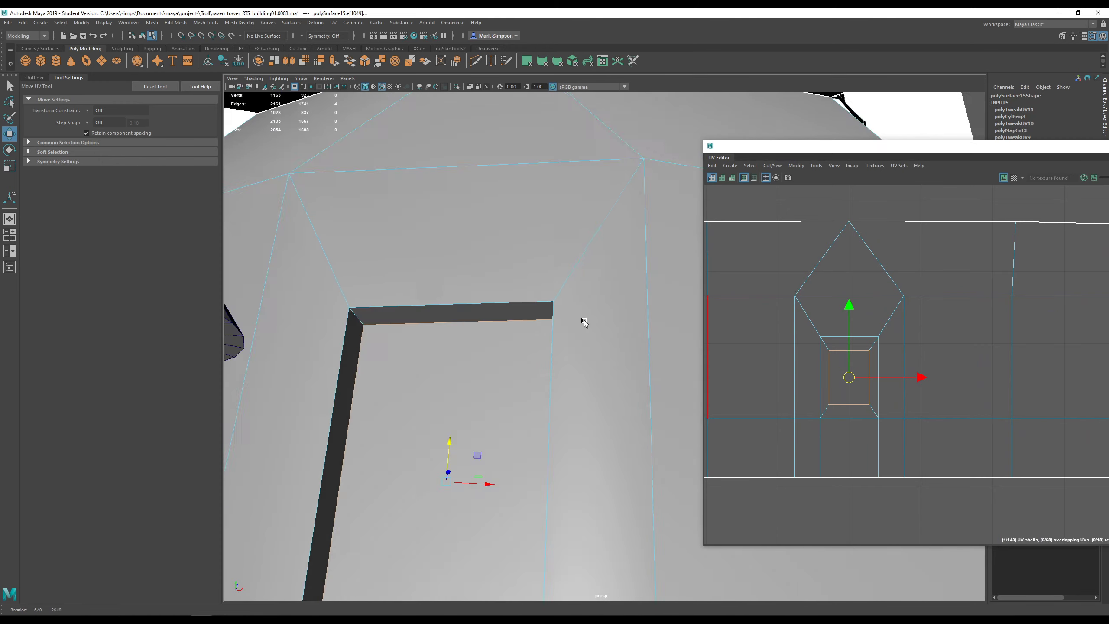
{"action": "key", "text": "w"}
{"action": "key", "text": "w"}
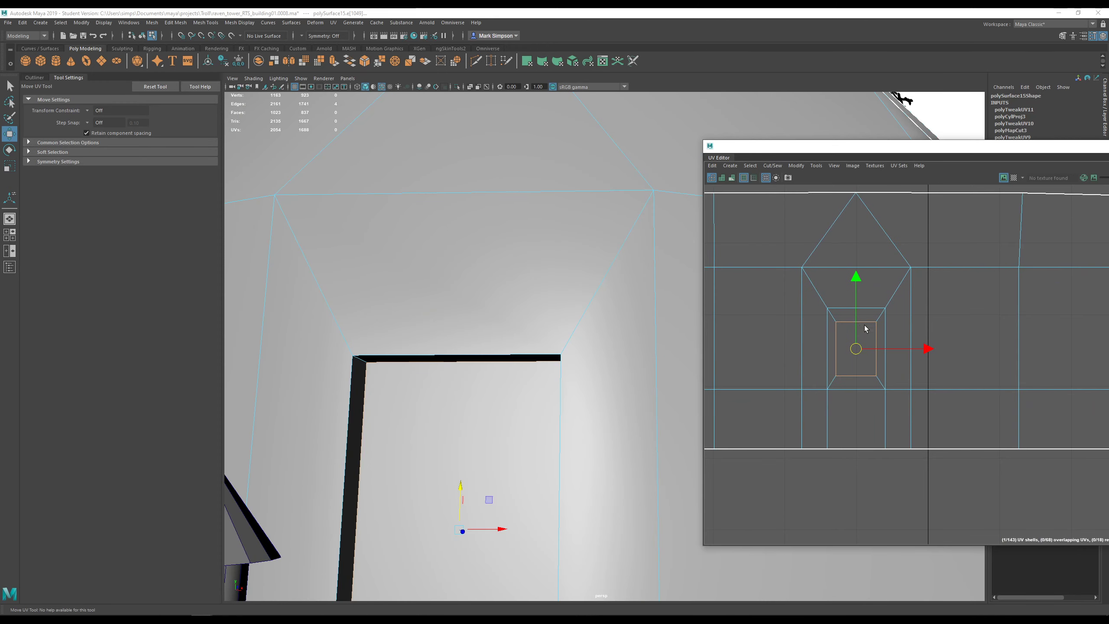
- Show the checker map again and cut the UVs along the four selected edges
{"action": "scroll", "coordinate": [856, 347], "scroll_direction": "up", "scroll_amount": 2}
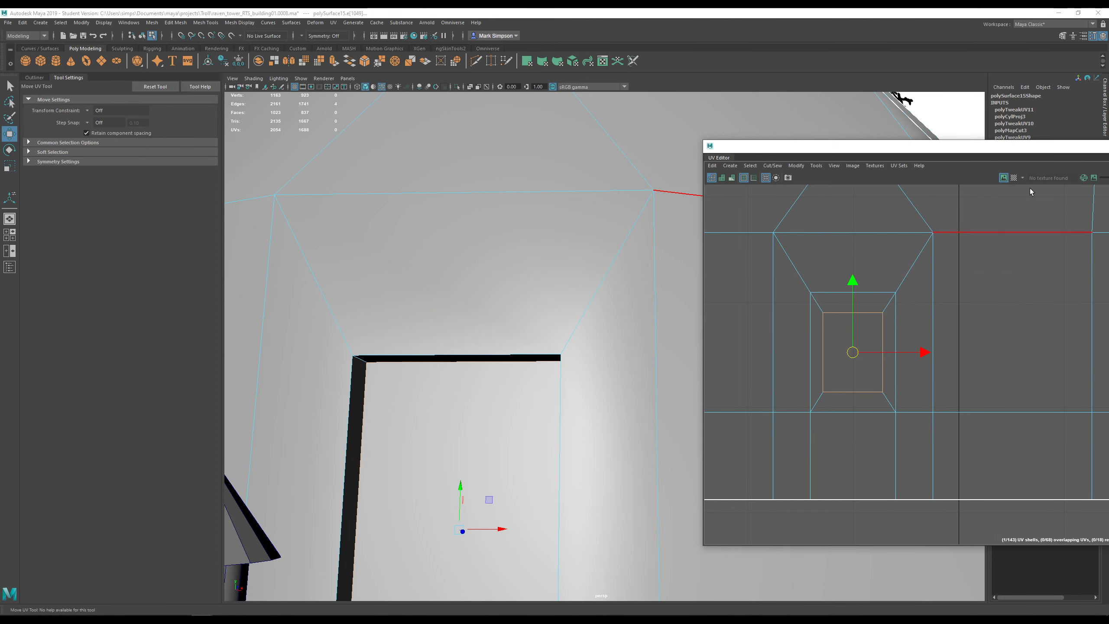
{"action": "left_click", "coordinate": [1013, 178]}
{"action": "scroll", "coordinate": [562, 426], "scroll_direction": "down", "scroll_amount": 3}
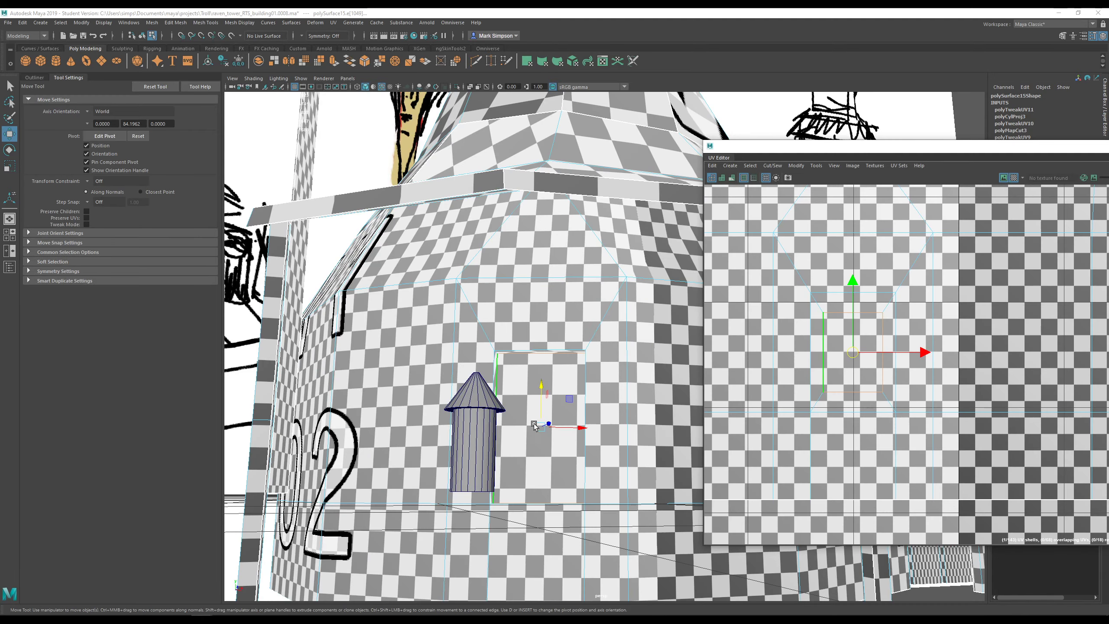
{"action": "left_click_drag", "start_coordinate": [536, 431], "coordinate": [511, 445], "text": "alt"}
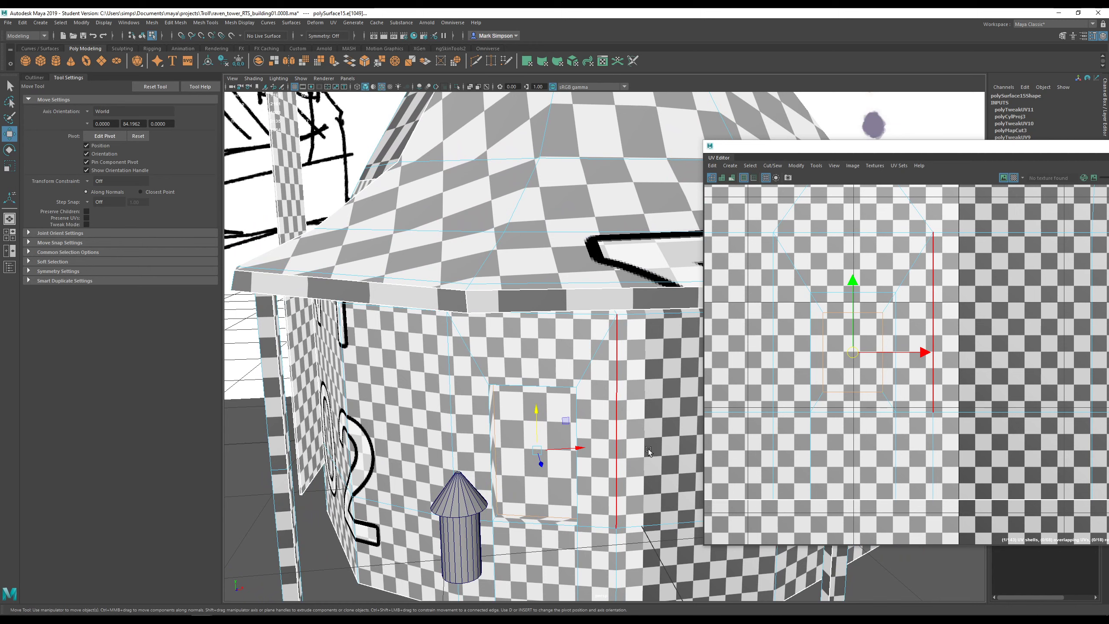
{"action": "left_click_drag", "start_coordinate": [668, 445], "coordinate": [638, 419], "text": "alt"}
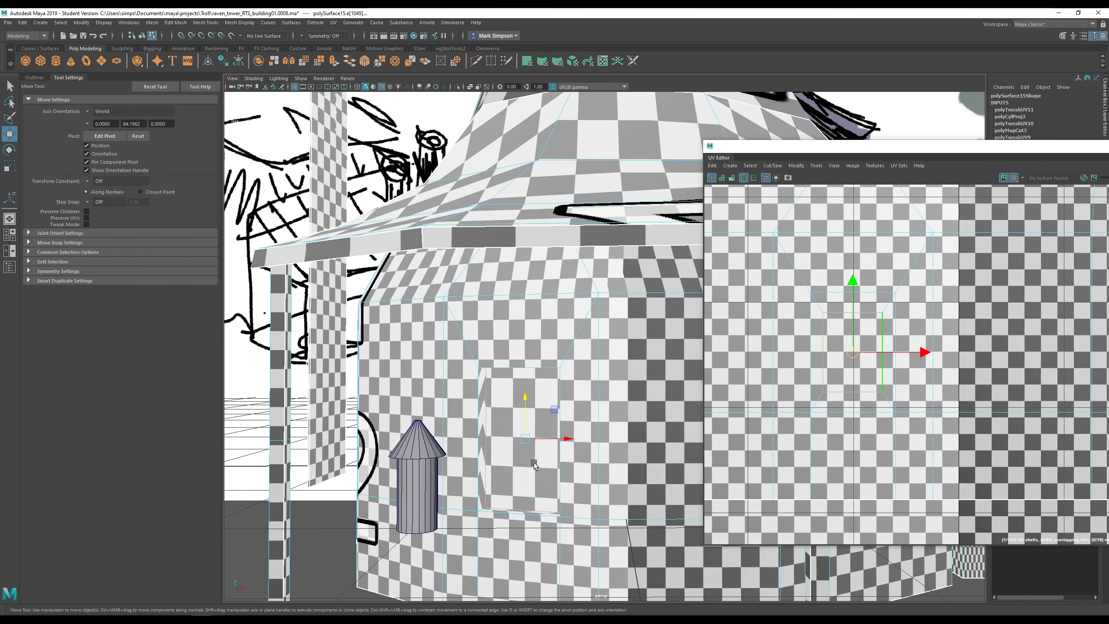
{"action": "scroll", "coordinate": [534, 463], "scroll_direction": "up", "scroll_amount": 5}
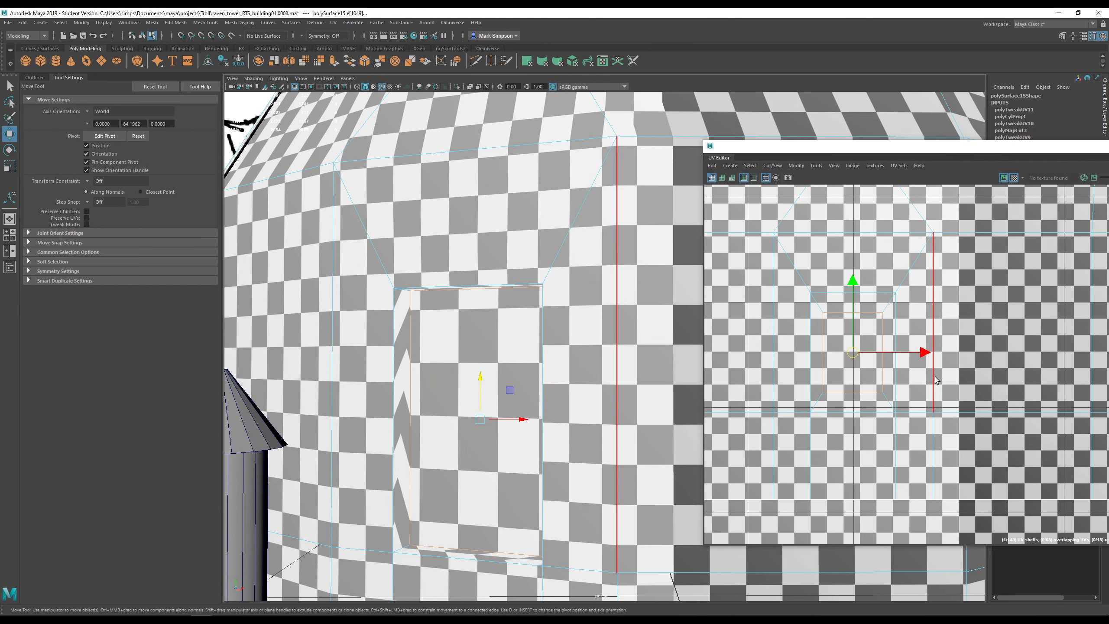
{"action": "left_click_drag", "start_coordinate": [904, 149], "coordinate": [686, 149]}
{"action": "left_click", "coordinate": [952, 408]}
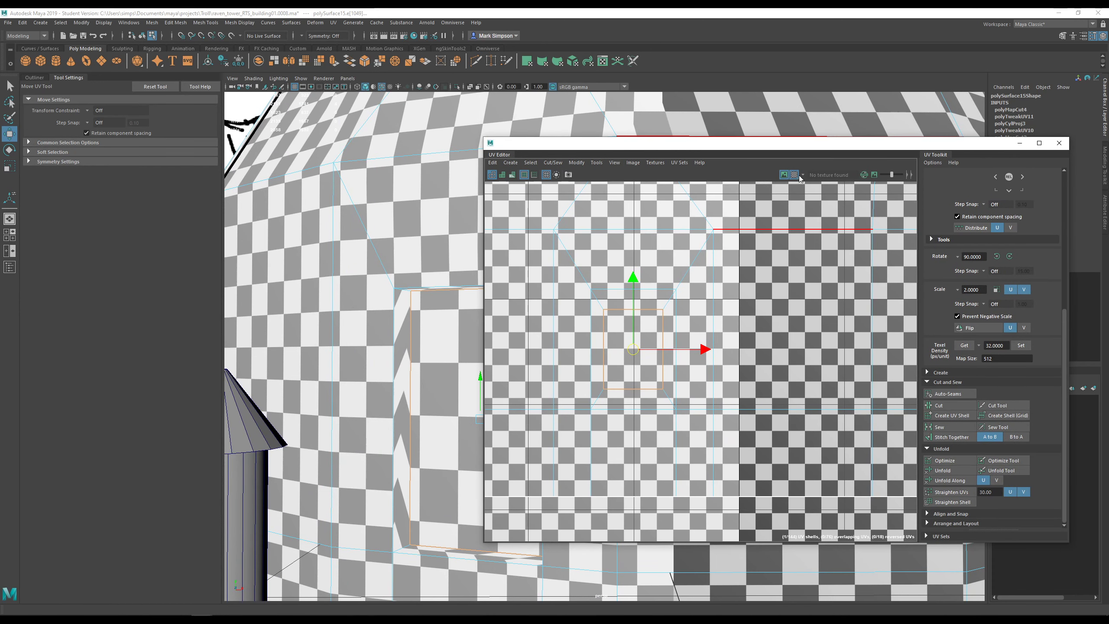
- Hide the checker texture and try moving a UV to the shell's bottom edge, then undo it
{"action": "left_click", "coordinate": [793, 175]}
{"action": "scroll", "coordinate": [703, 338], "scroll_direction": "up", "scroll_amount": 5}
{"action": "scroll", "coordinate": [703, 338], "scroll_direction": "down", "scroll_amount": 2}
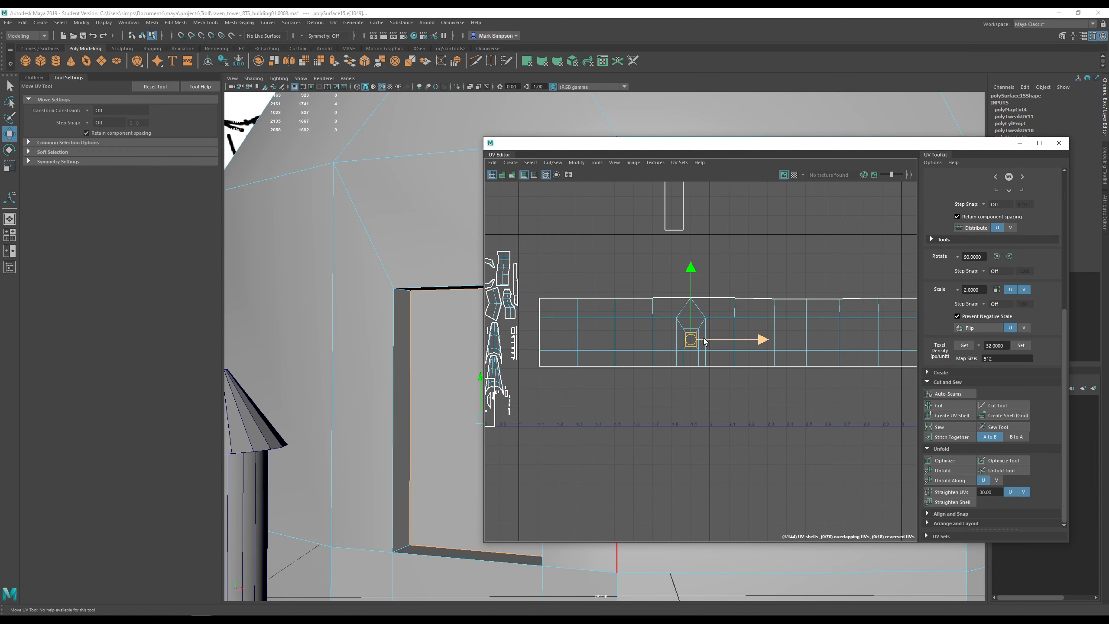
{"action": "key", "text": "r"}
{"action": "key", "text": "w"}
{"action": "left_click_drag", "start_coordinate": [690, 343], "coordinate": [675, 375]}
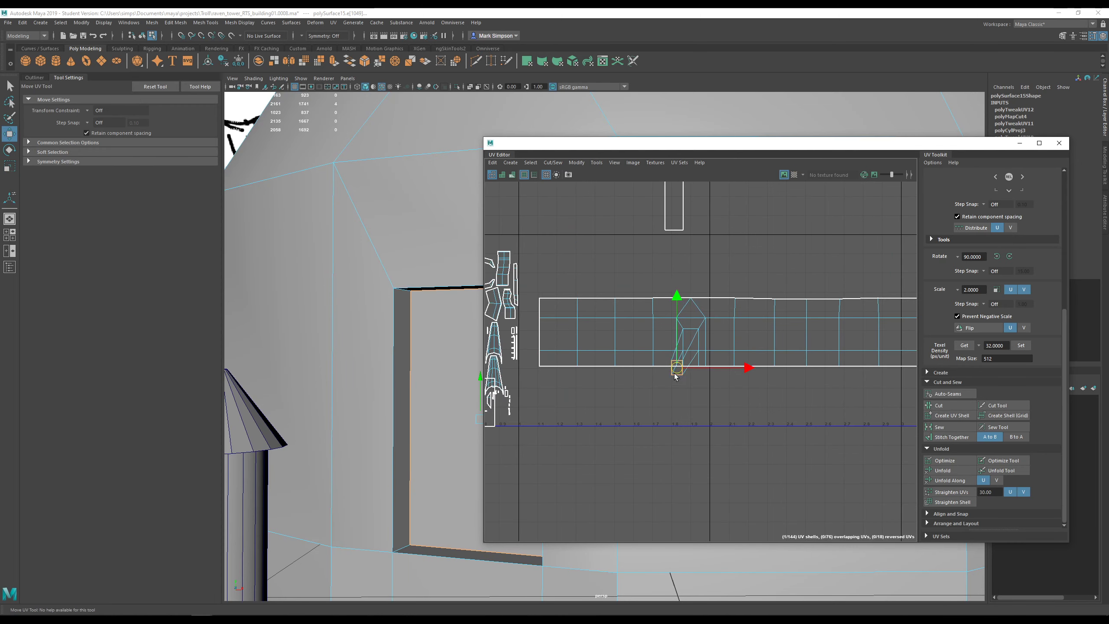
{"action": "key", "text": "ctrl+z"}
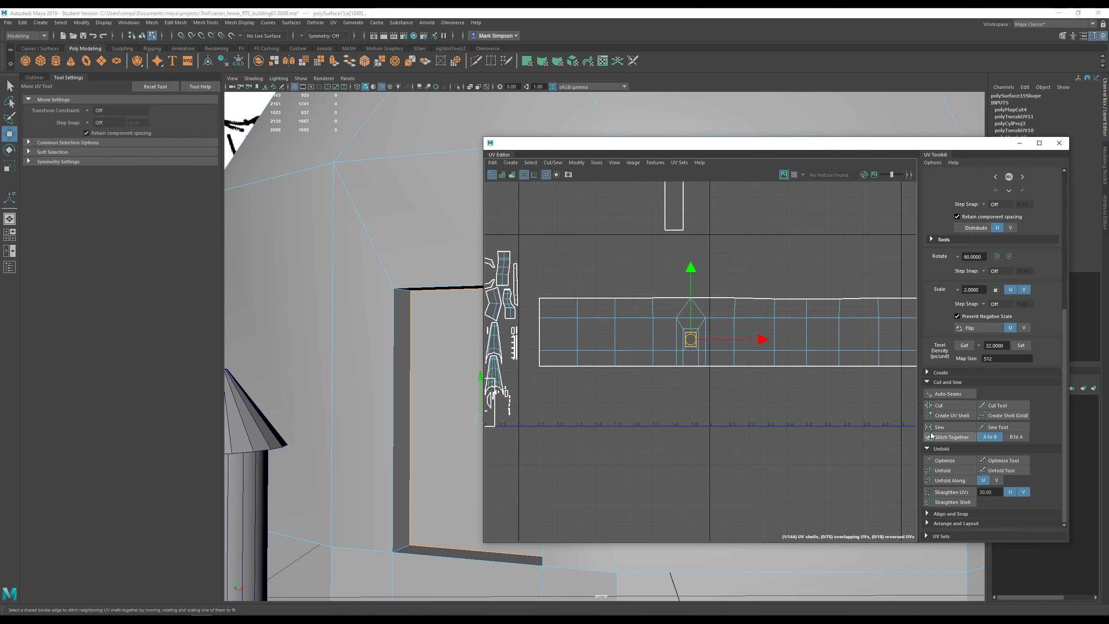
- Cut the window's back face free from the wall UVs along its top edge
{"action": "key", "text": "f"}
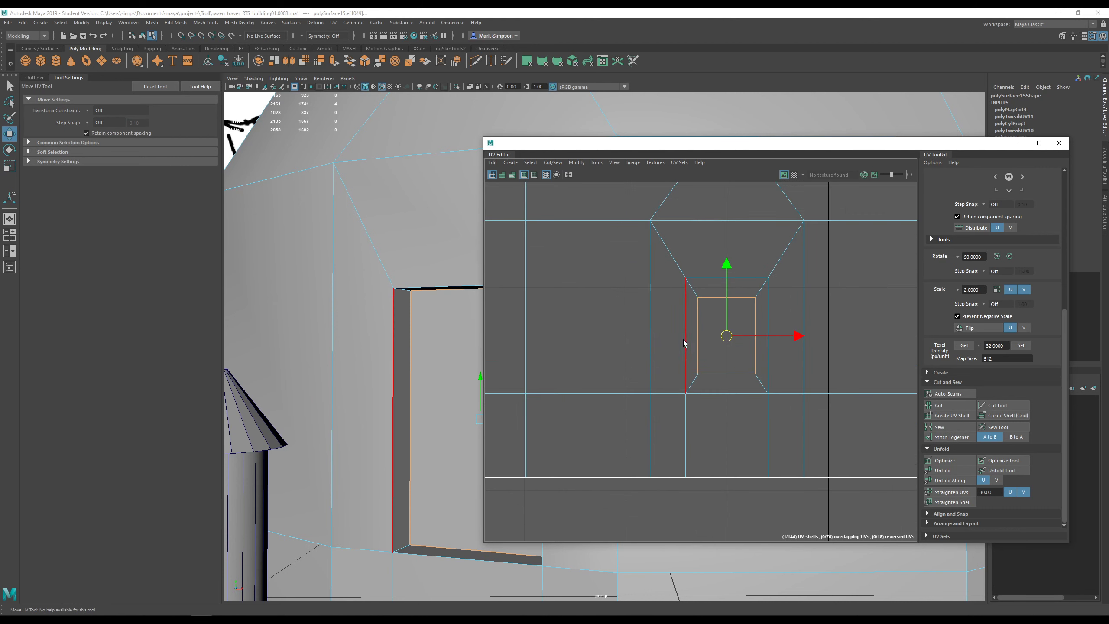
{"action": "left_click", "coordinate": [935, 405]}
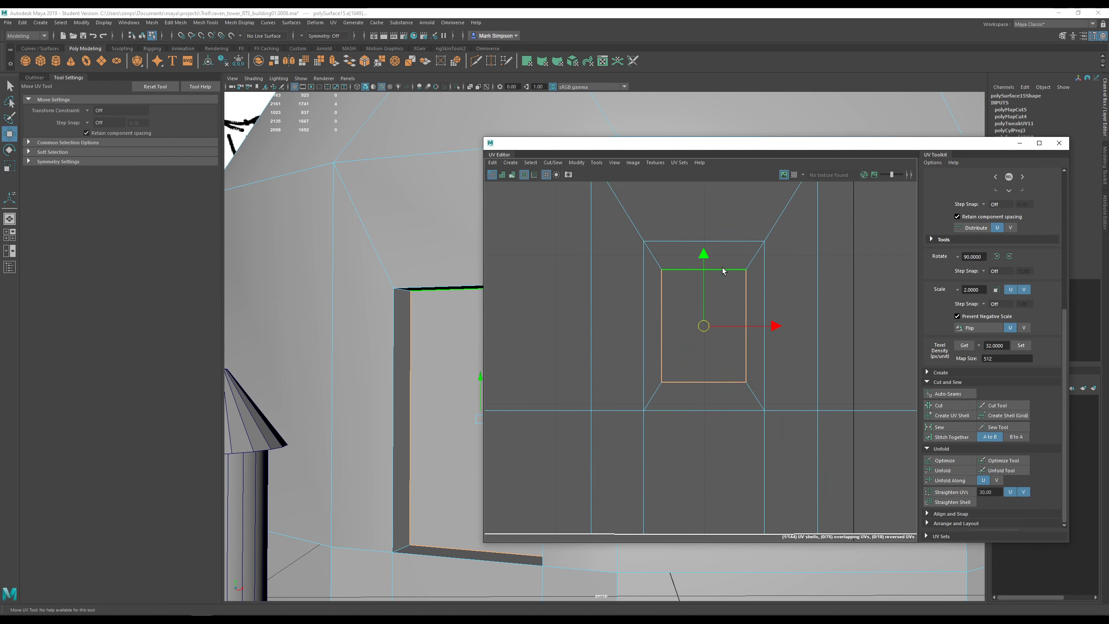
{"action": "left_click", "coordinate": [723, 269]}
- Move the window shell down-left clear of the wall shell and show the checker pattern again
{"action": "right_click_drag", "start_coordinate": [705, 326], "coordinate": [678, 317]}
{"action": "scroll", "coordinate": [710, 366], "scroll_direction": "down", "scroll_amount": 5}
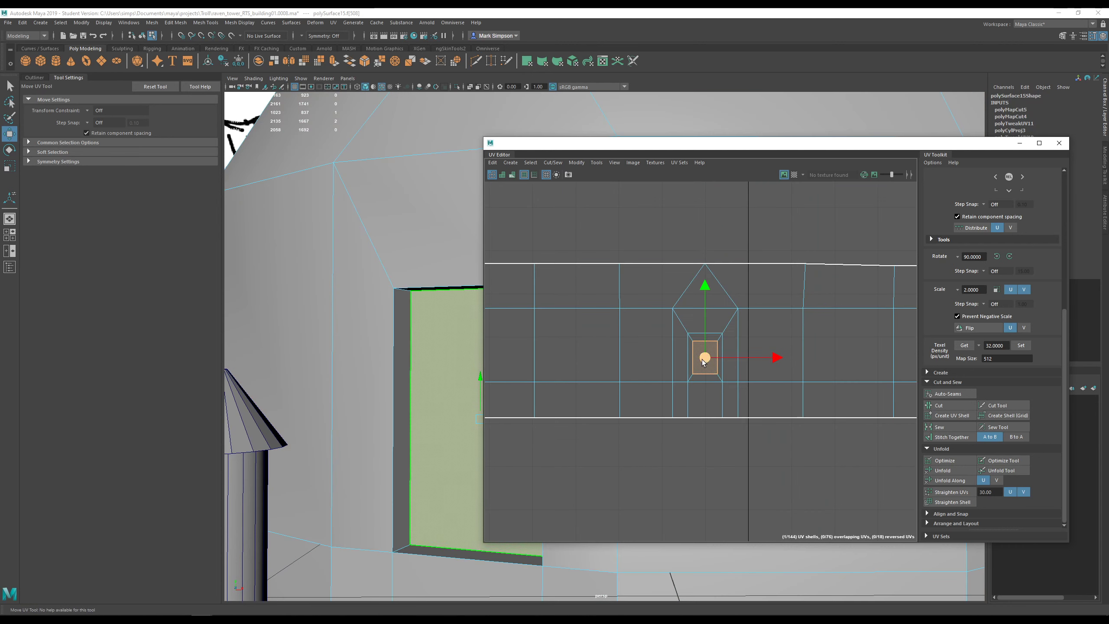
{"action": "left_click_drag", "start_coordinate": [709, 366], "coordinate": [653, 500]}
{"action": "middle_click_drag", "start_coordinate": [746, 423], "coordinate": [760, 388], "text": "alt"}
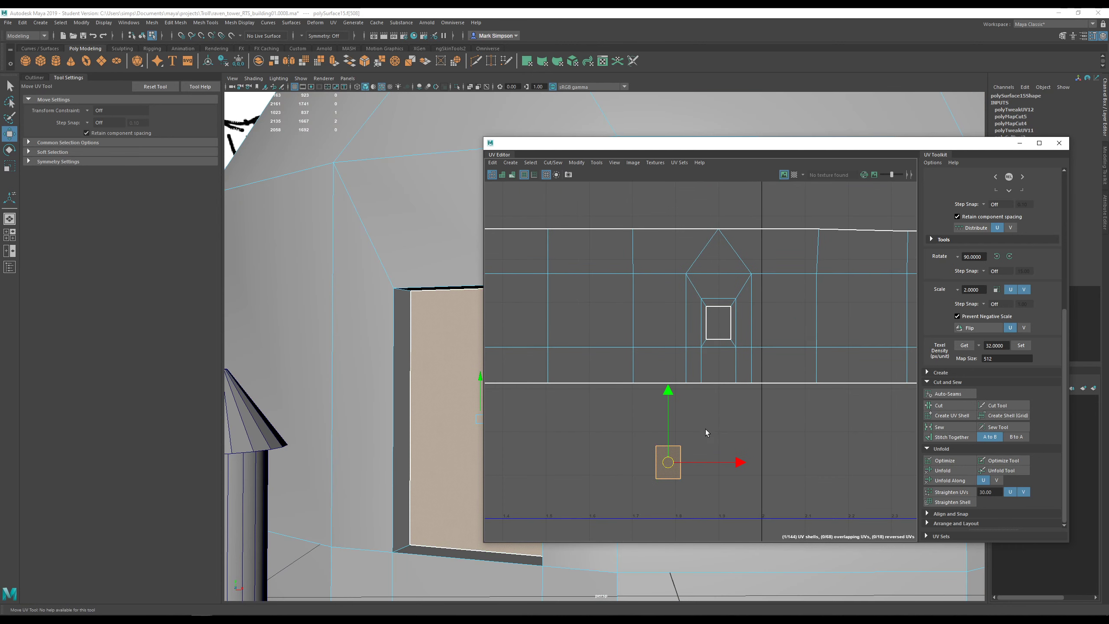
{"action": "left_click", "coordinate": [793, 175]}
{"action": "left_click_drag", "start_coordinate": [793, 143], "coordinate": [916, 103]}
- Enlarge the window UV shell, then stretch it and the surrounding wall shell taller
{"action": "key", "text": "r"}
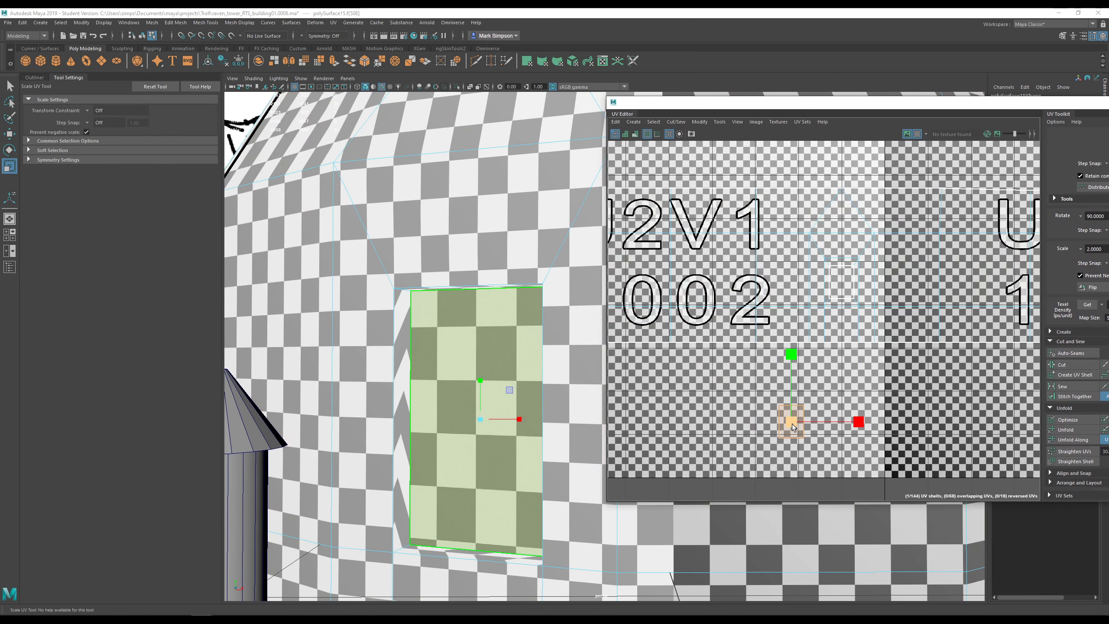
{"action": "mouse_move", "coordinate": [792, 424]}
{"action": "left_mouse_down"}
{"action": "mouse_move", "coordinate": [818, 404]}
{"action": "mouse_move", "coordinate": [797, 425]}
{"action": "left_mouse_up"}
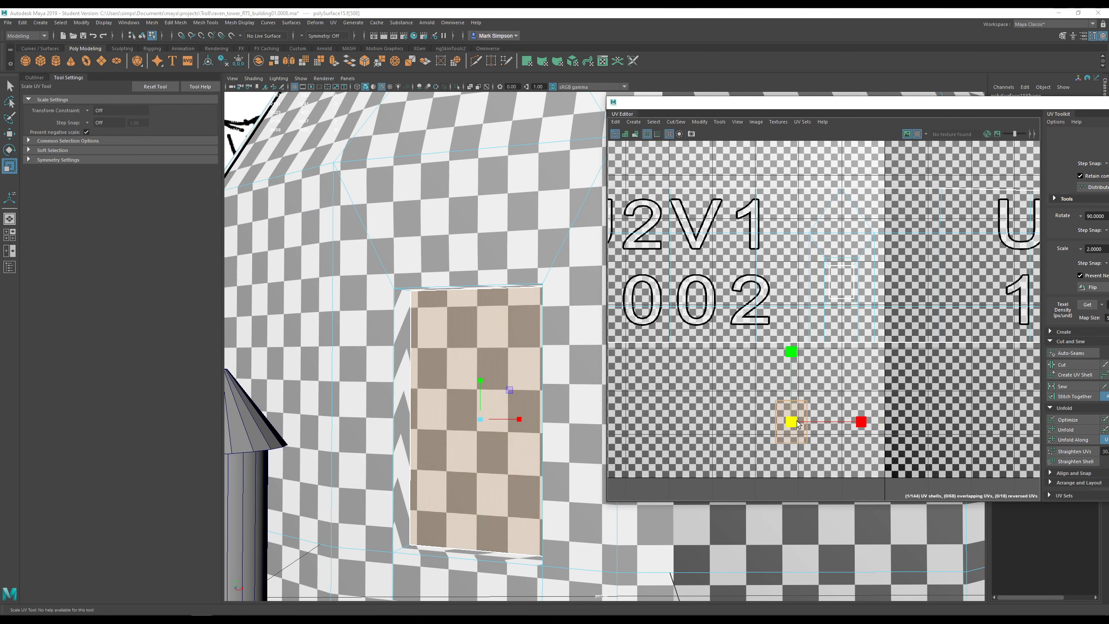
{"action": "scroll", "coordinate": [579, 319], "scroll_direction": "down", "scroll_amount": 5}
{"action": "middle_click_drag", "start_coordinate": [574, 311], "coordinate": [458, 257], "text": "alt"}
{"action": "left_click_drag", "start_coordinate": [457, 258], "coordinate": [481, 260], "text": "alt"}
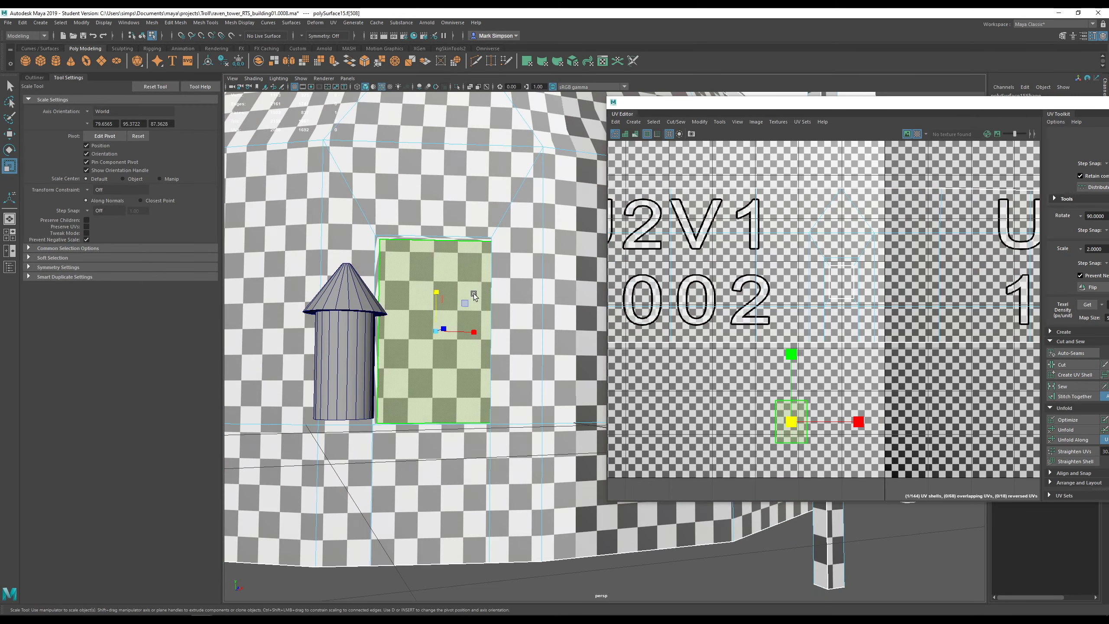
{"action": "left_click_drag", "start_coordinate": [791, 355], "coordinate": [792, 345]}
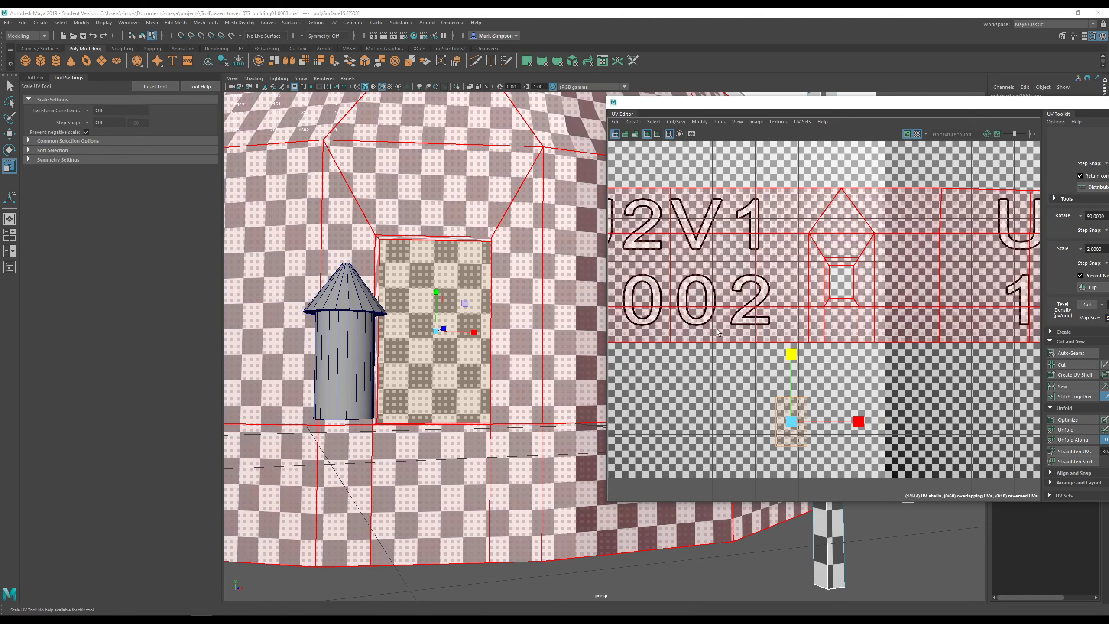
{"action": "left_click", "coordinate": [882, 297]}
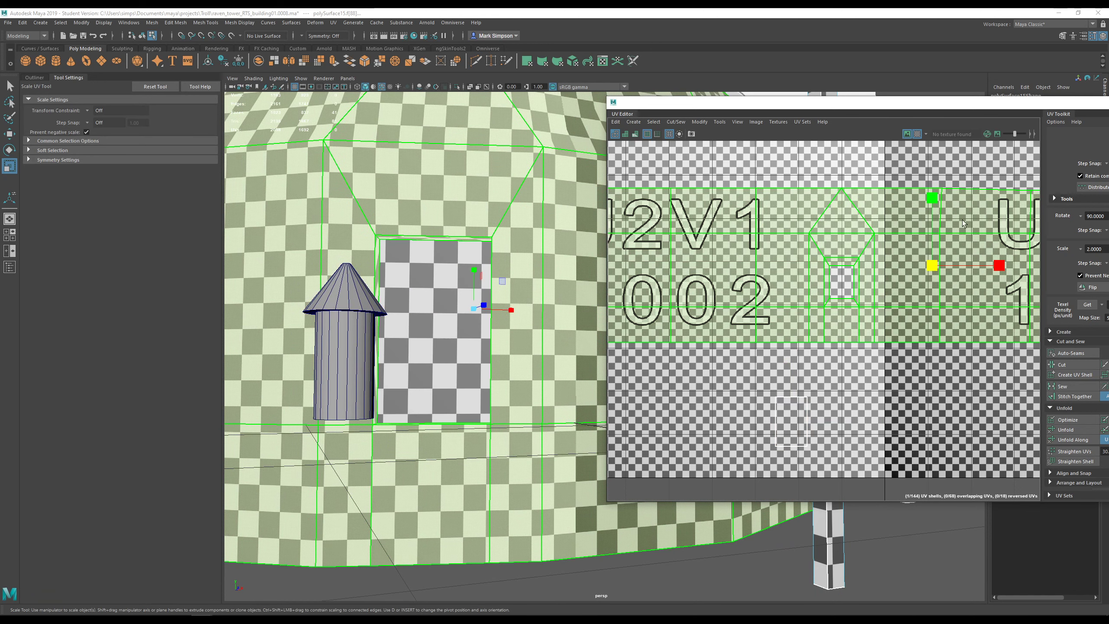
{"action": "left_click_drag", "start_coordinate": [934, 200], "coordinate": [938, 193]}
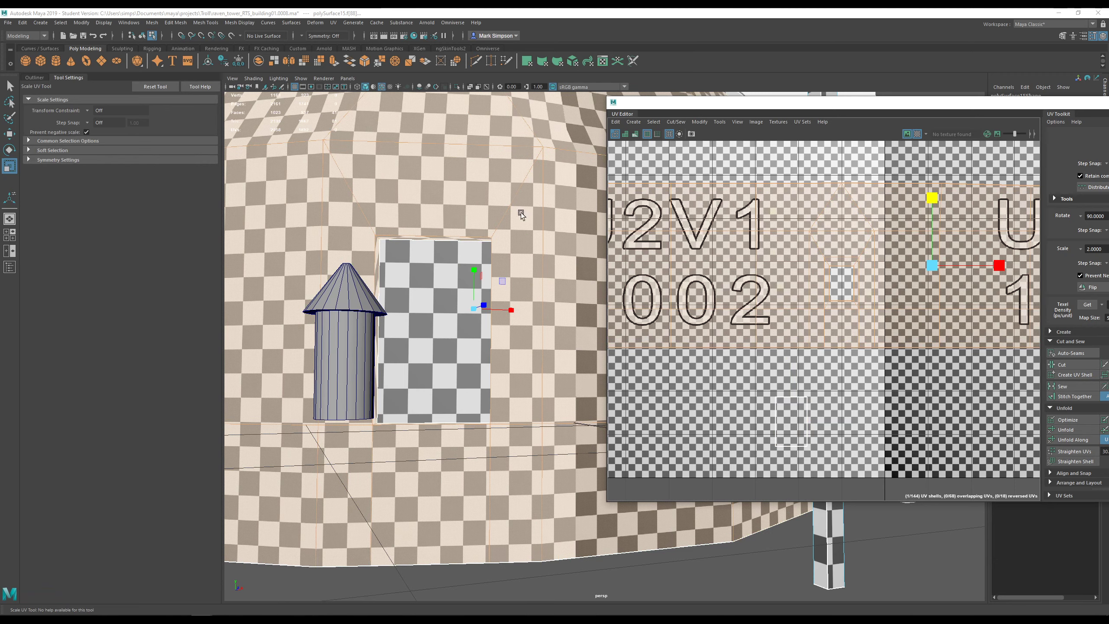
- Check the tower's checker density and select the window recess's side face in face mode
{"action": "left_click_drag", "start_coordinate": [490, 343], "coordinate": [460, 356], "text": "alt"}
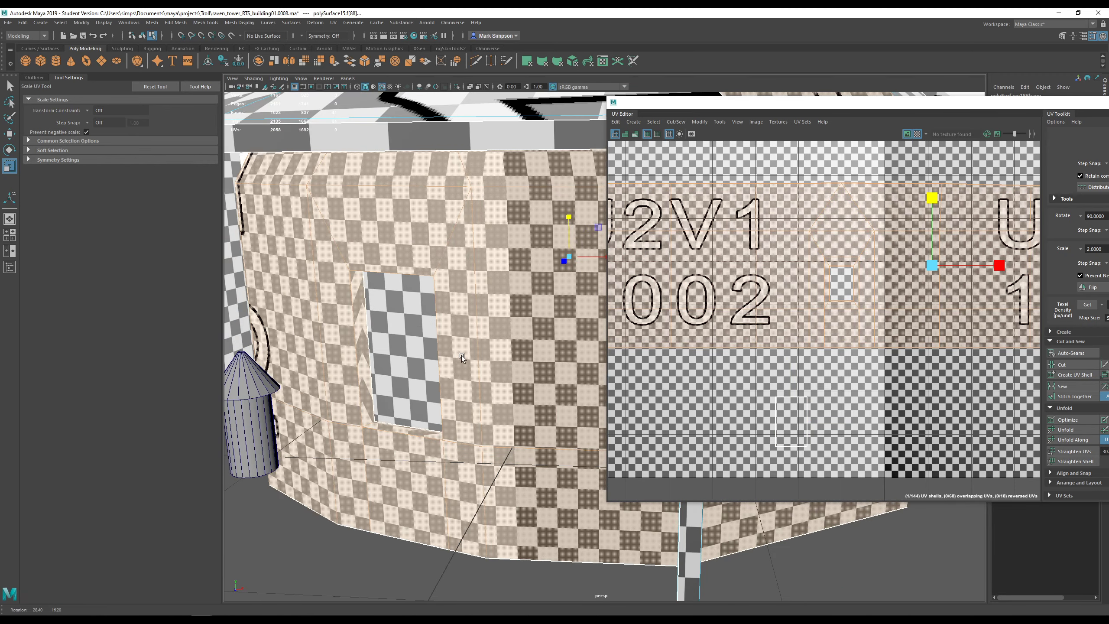
{"action": "middle_click_drag", "start_coordinate": [457, 356], "coordinate": [502, 322], "text": "alt"}
{"action": "left_click_drag", "start_coordinate": [501, 322], "coordinate": [511, 323], "text": "alt"}
{"action": "scroll", "coordinate": [480, 319], "scroll_direction": "up", "scroll_amount": 5}
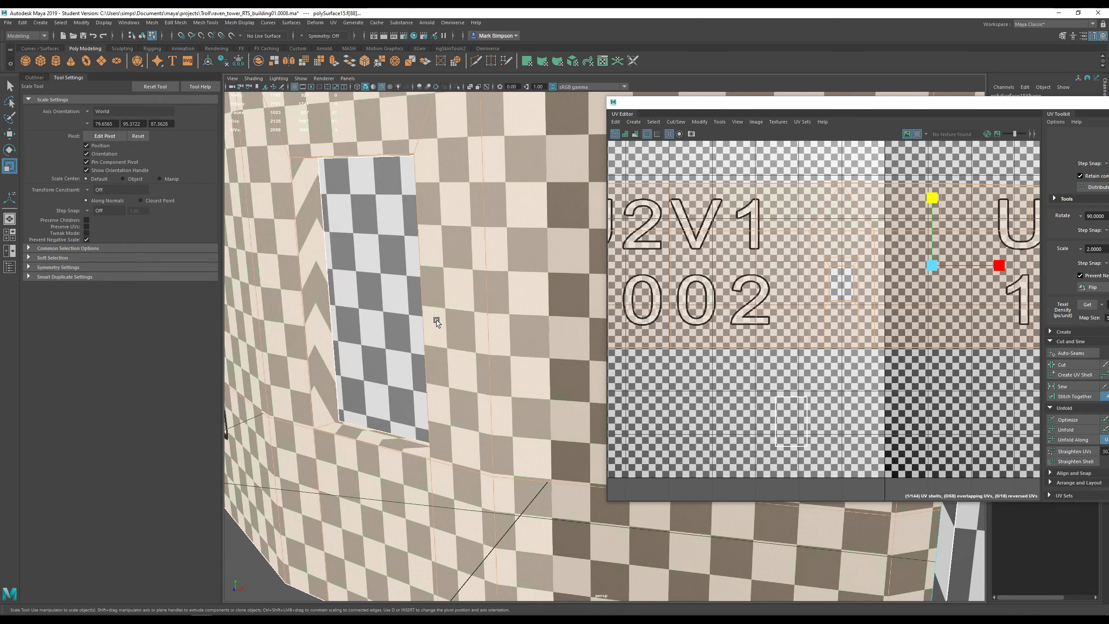
{"action": "left_click", "coordinate": [310, 260]}
{"action": "right_click", "coordinate": [310, 259]}
{"action": "right_click_drag", "start_coordinate": [311, 259], "coordinate": [312, 288]}
{"action": "left_click", "coordinate": [315, 265]}
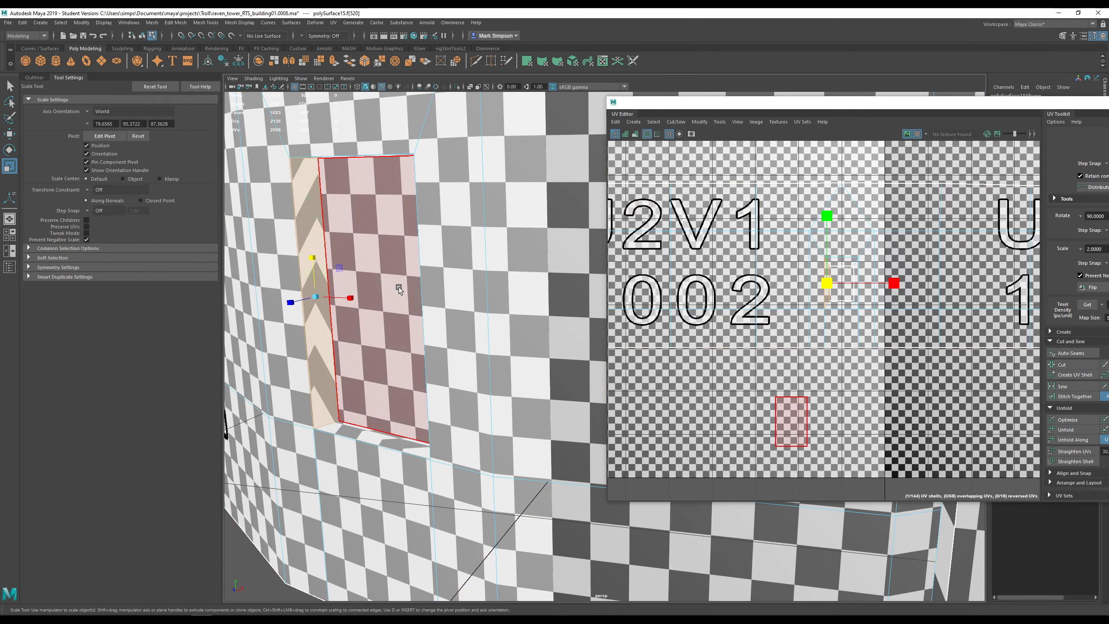
{"action": "left_click_drag", "start_coordinate": [348, 269], "coordinate": [369, 281], "text": "alt"}
{"action": "left_click_drag", "start_coordinate": [515, 301], "coordinate": [479, 303], "text": "alt"}
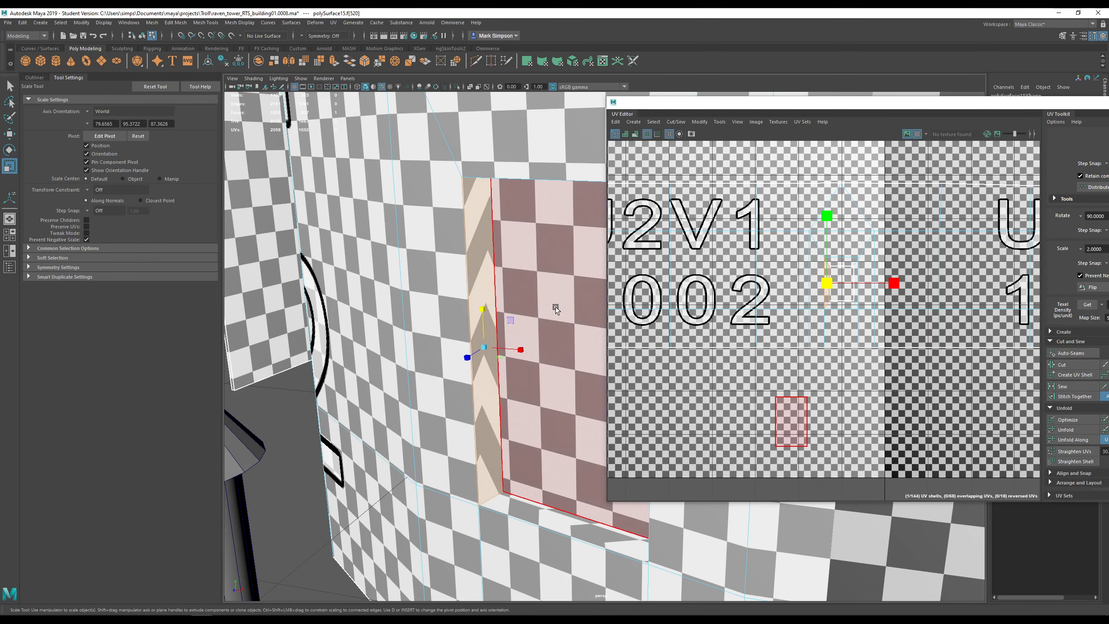
- Select the window's back face instead and compare its checker size with the wall
{"action": "left_click", "coordinate": [555, 307]}
{"action": "scroll", "coordinate": [568, 323], "scroll_direction": "down", "scroll_amount": 3}
{"action": "left_click_drag", "start_coordinate": [569, 326], "coordinate": [590, 348], "text": "alt"}
{"action": "key", "text": "w"}
{"action": "middle_click_drag", "start_coordinate": [591, 348], "coordinate": [460, 345], "text": "alt"}
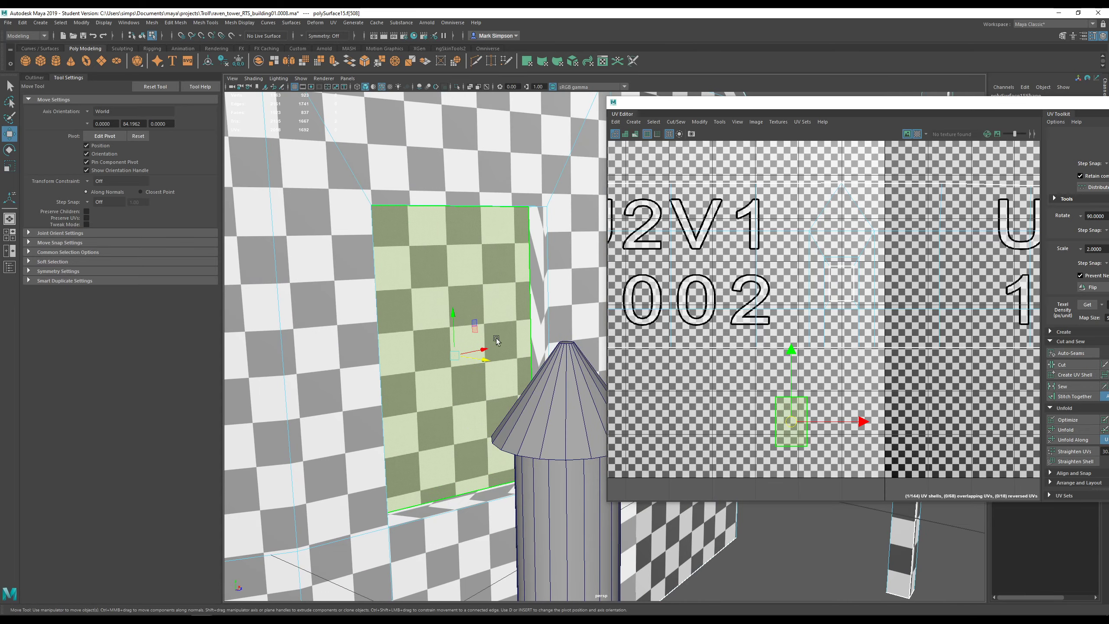
{"action": "left_click_drag", "start_coordinate": [496, 341], "coordinate": [541, 315], "text": "alt"}
{"action": "scroll", "coordinate": [833, 303], "scroll_direction": "up", "scroll_amount": 6}
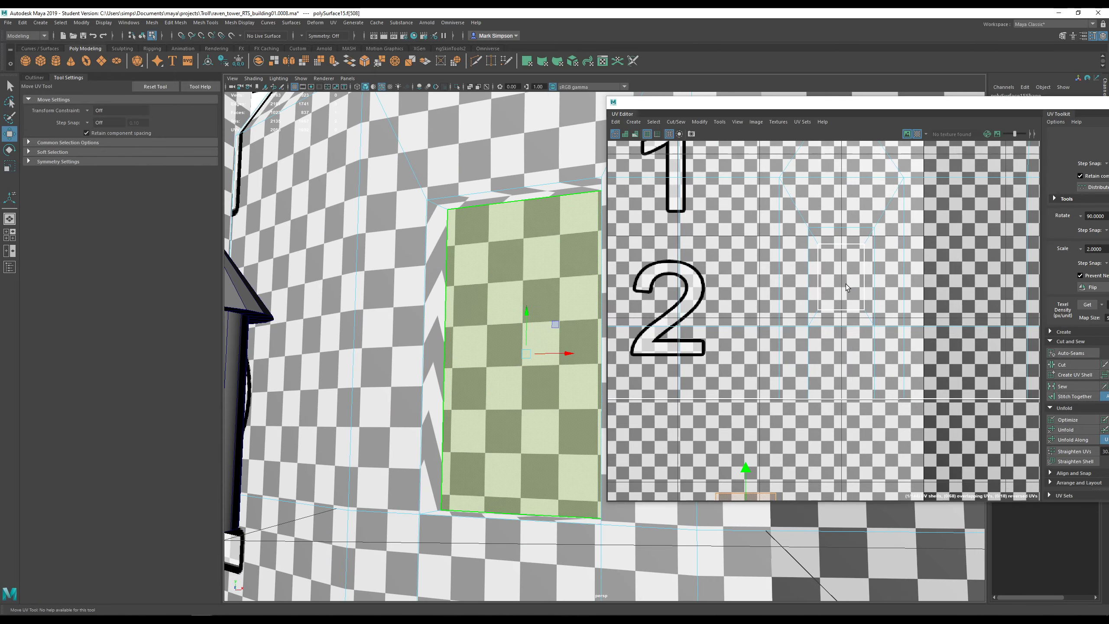
- Make the window frame's top, left, bottom and right faces their own UV shell
{"action": "right_click", "coordinate": [840, 231]}
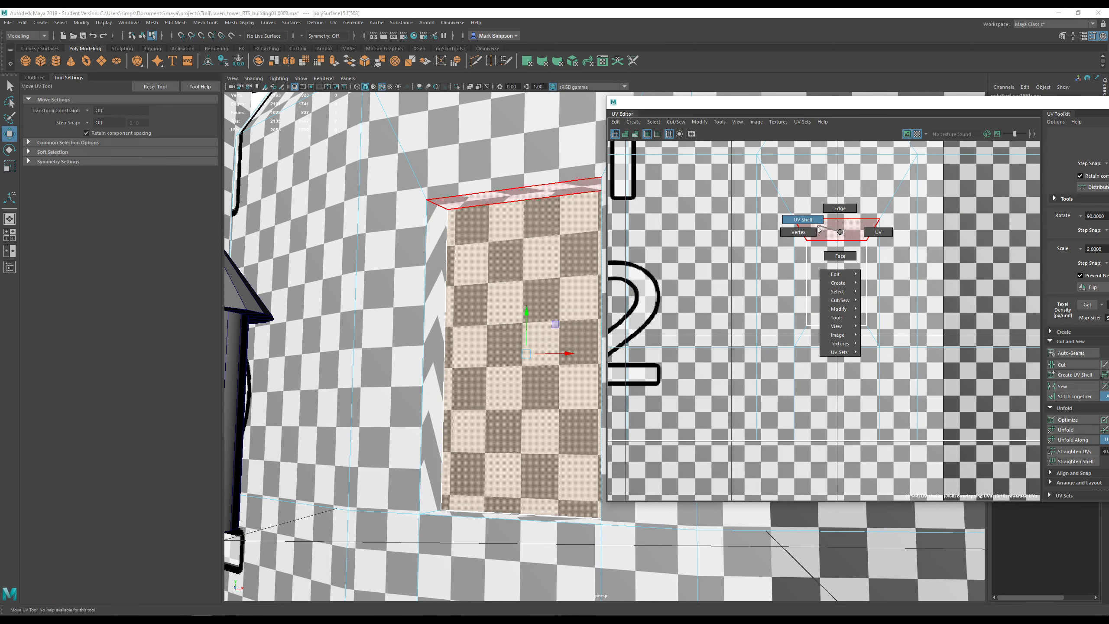
{"action": "right_click_drag", "start_coordinate": [817, 226], "coordinate": [825, 250]}
{"action": "left_click", "coordinate": [831, 229]}
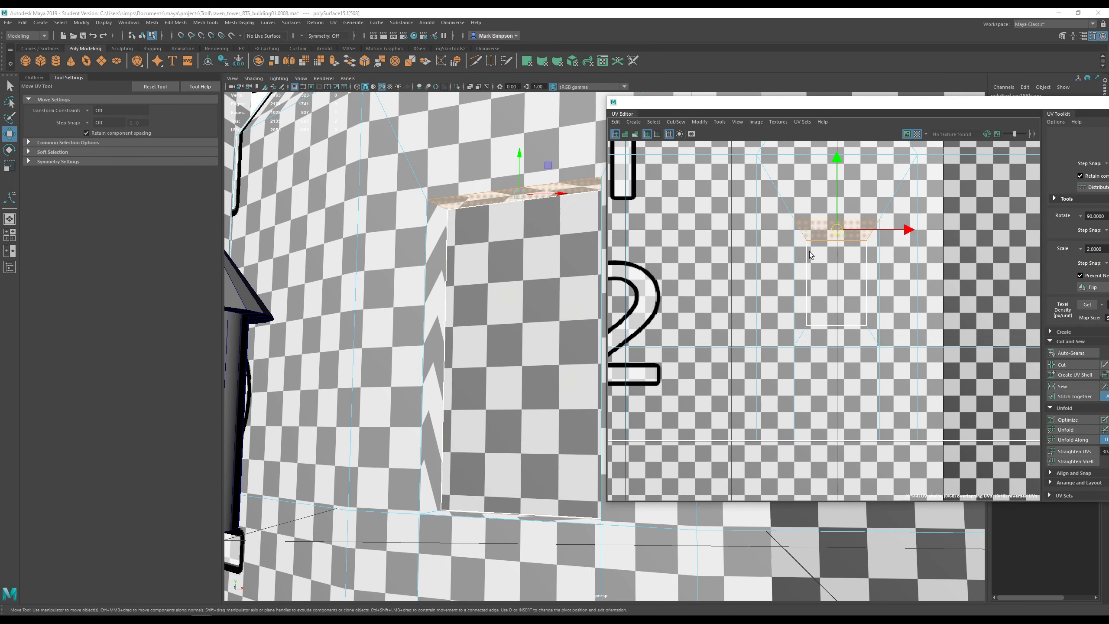
{"action": "left_click", "coordinate": [800, 283], "text": "shift"}
{"action": "left_click", "coordinate": [836, 336], "text": "shift"}
{"action": "left_click", "coordinate": [871, 306], "text": "shift"}
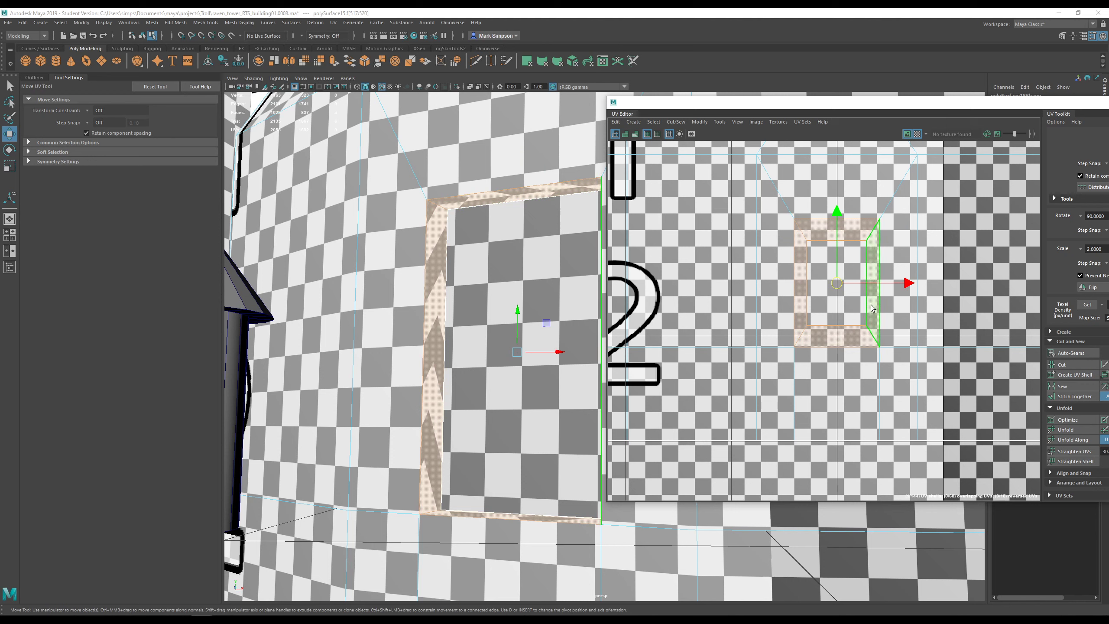
{"action": "right_click_drag", "start_coordinate": [859, 240], "coordinate": [861, 217]}
{"action": "left_click", "coordinate": [853, 219]}
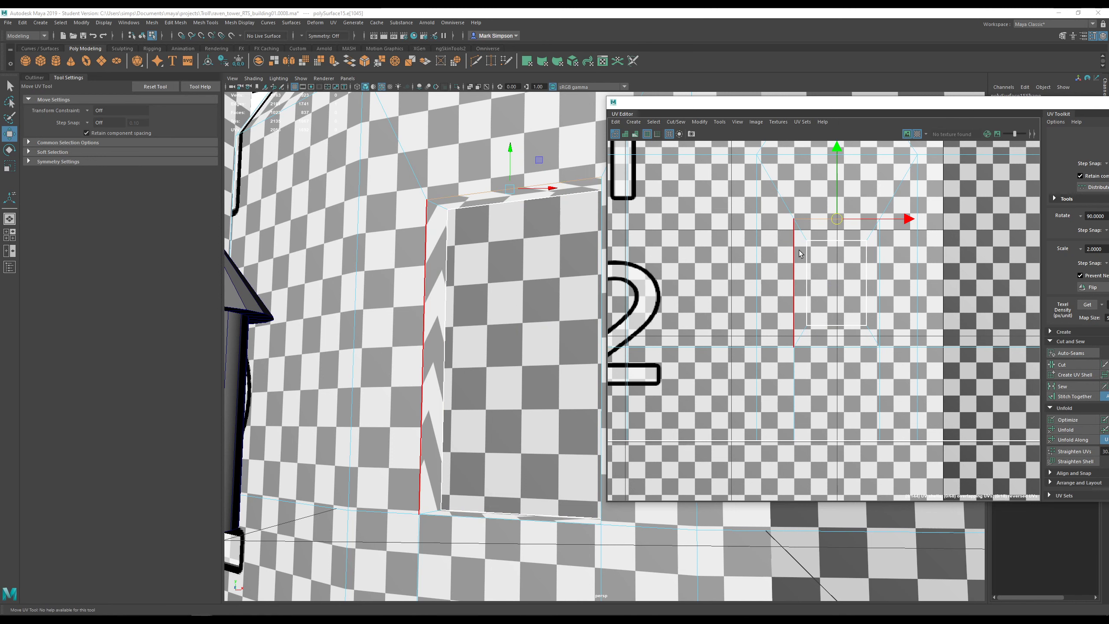
{"action": "left_click", "coordinate": [795, 290], "text": "shift"}
{"action": "left_click", "coordinate": [917, 341]}
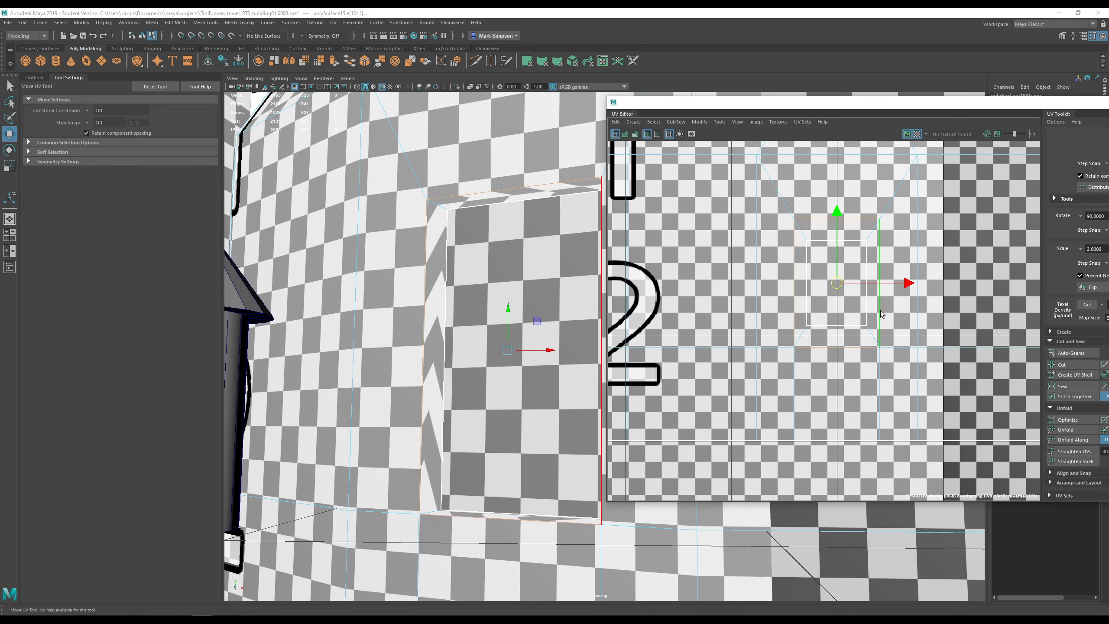
{"action": "left_click", "coordinate": [1053, 376]}
- Move the frame shell down clear of the wall shell
{"action": "right_click_drag", "start_coordinate": [861, 227], "coordinate": [841, 217]}
{"action": "left_click", "coordinate": [842, 339]}
{"action": "scroll", "coordinate": [842, 339], "scroll_direction": "down", "scroll_amount": 5}
{"action": "middle_click_drag", "start_coordinate": [842, 338], "coordinate": [841, 253], "text": "alt"}
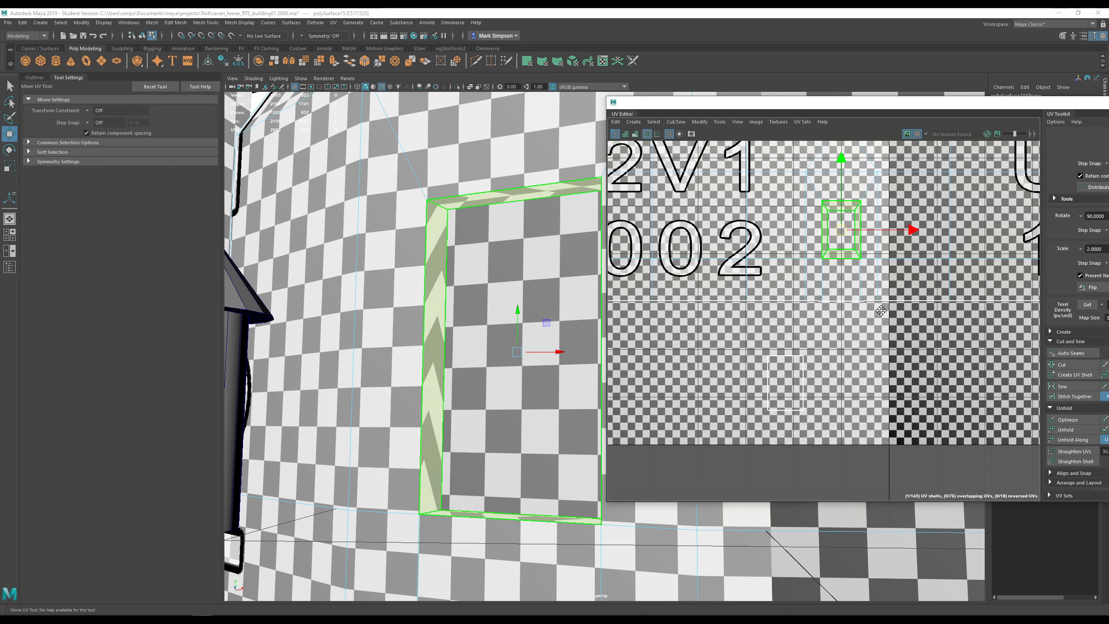
{"action": "left_click_drag", "start_coordinate": [840, 217], "coordinate": [837, 378]}
{"action": "scroll", "coordinate": [838, 378], "scroll_direction": "up", "scroll_amount": 5}
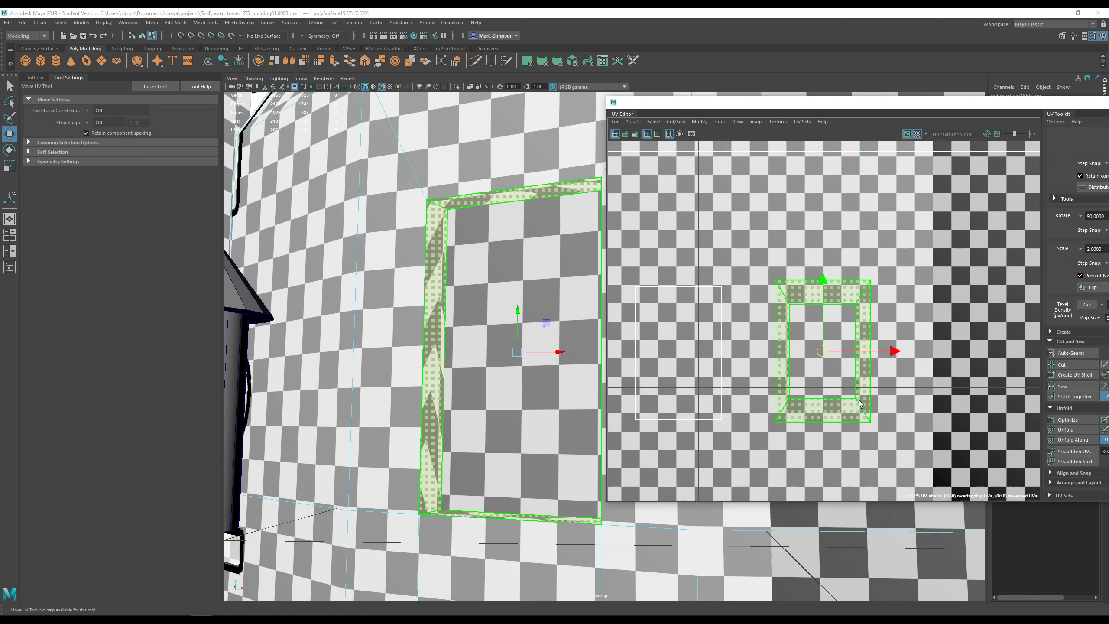
- Cut the frame shell at its top corner edges with the checker pattern hidden
{"action": "right_click_drag", "start_coordinate": [786, 293], "coordinate": [781, 275]}
{"action": "left_click", "coordinate": [784, 296]}
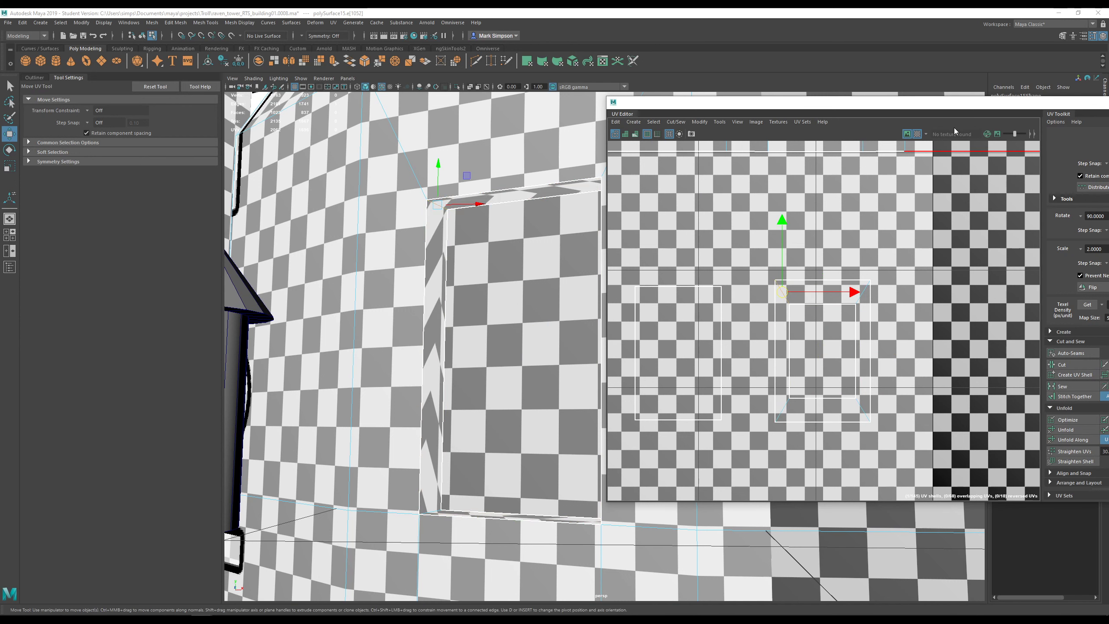
{"action": "left_click", "coordinate": [918, 134]}
{"action": "left_click", "coordinate": [1050, 366]}
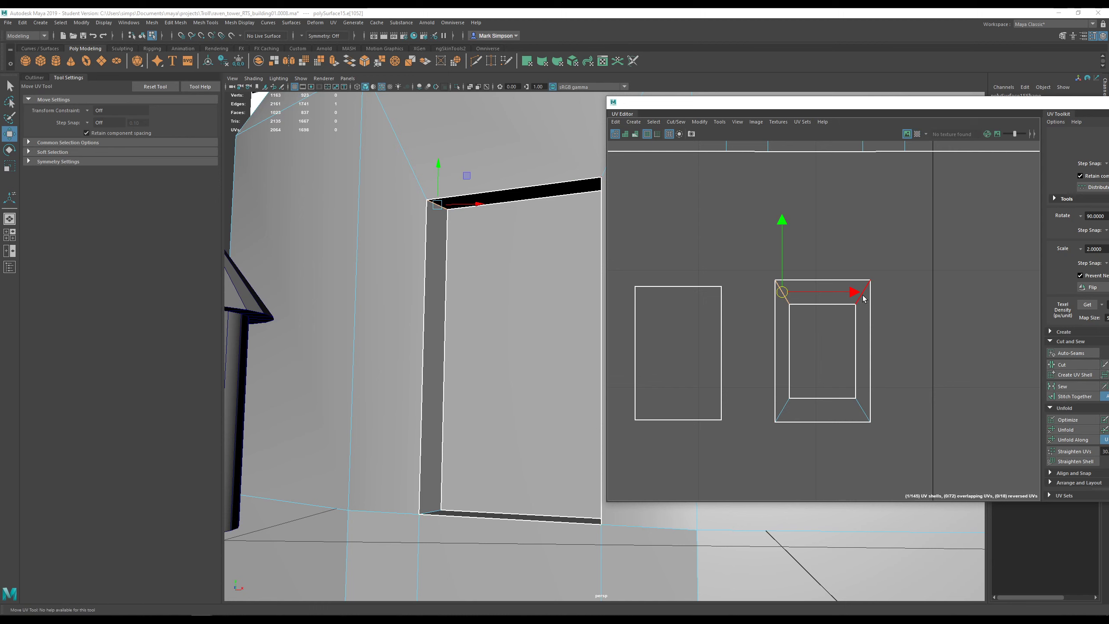
{"action": "left_click", "coordinate": [862, 295]}
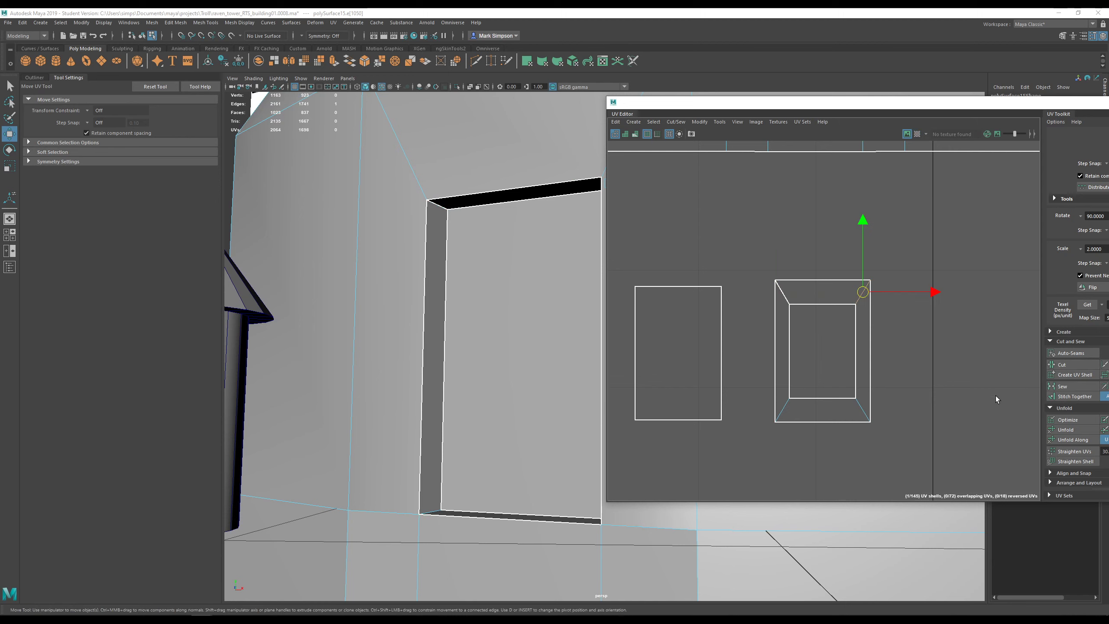
- Optimize the frame's top strip, move it above the frame and rotate it level
{"action": "right_click_drag", "start_coordinate": [830, 285], "coordinate": [818, 308]}
{"action": "left_click", "coordinate": [818, 297]}
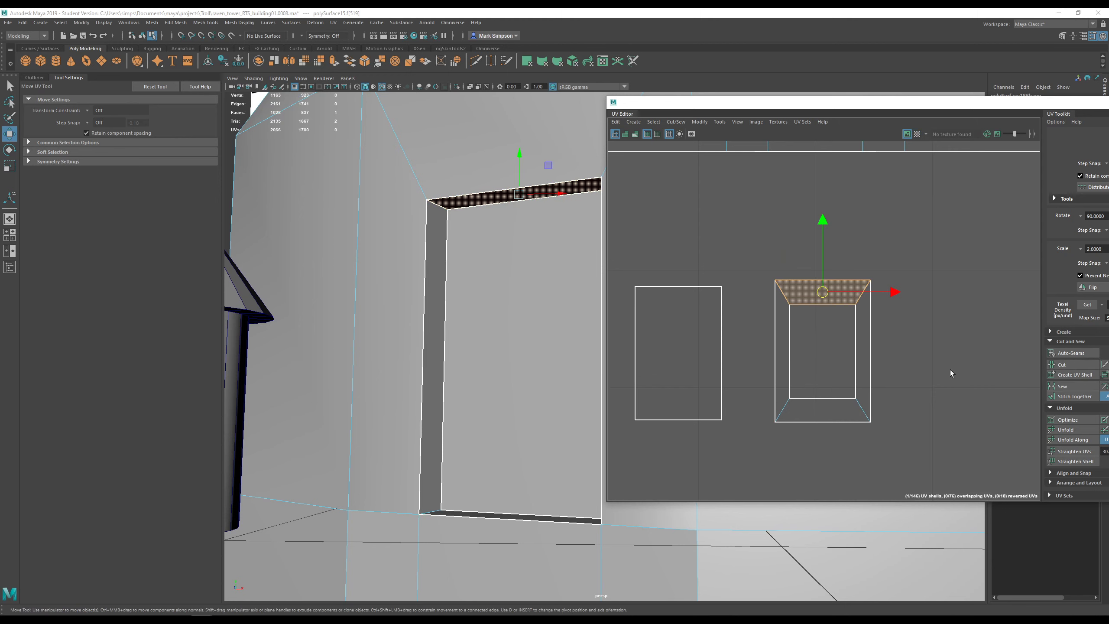
{"action": "key", "text": "f"}
{"action": "left_click", "coordinate": [1078, 420]}
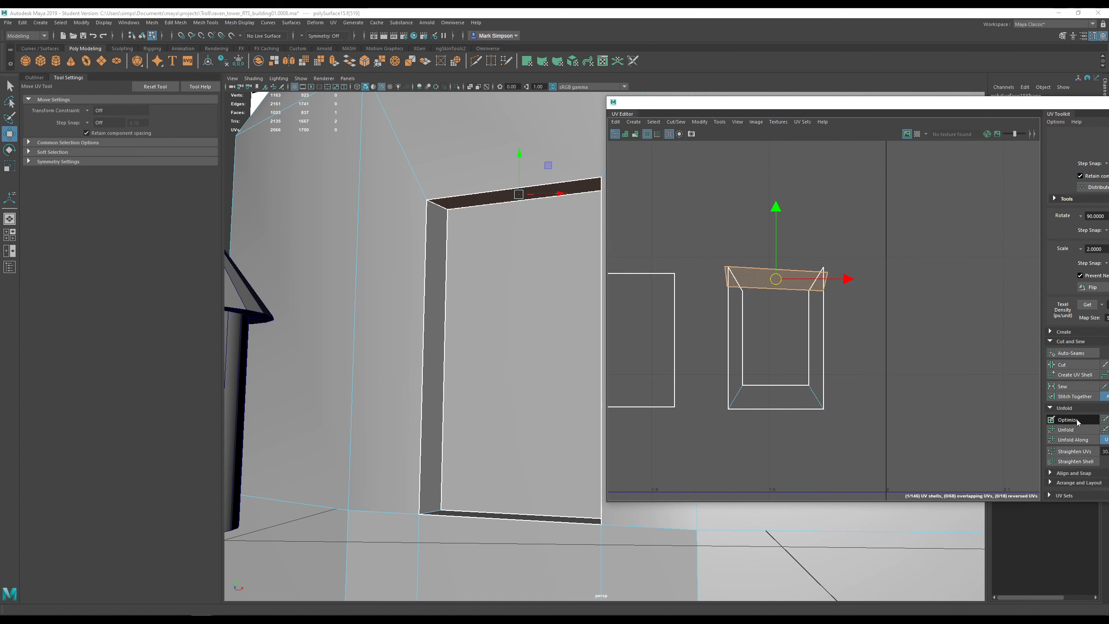
{"action": "left_click_drag", "start_coordinate": [780, 280], "coordinate": [786, 235]}
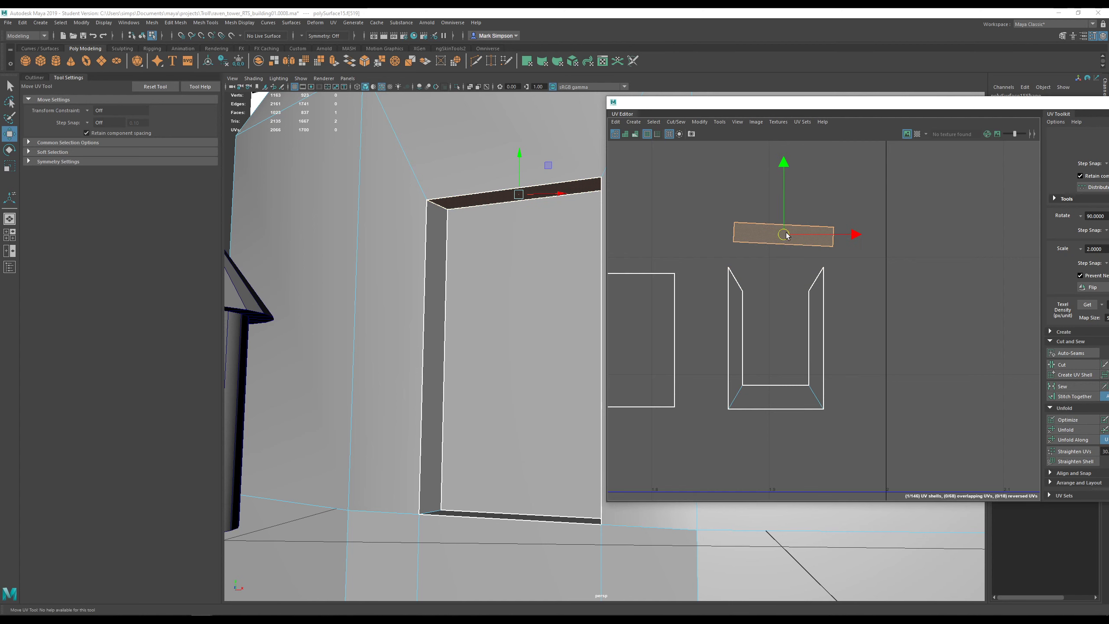
{"action": "key", "text": "e"}
{"action": "left_click_drag", "start_coordinate": [795, 168], "coordinate": [795, 167]}
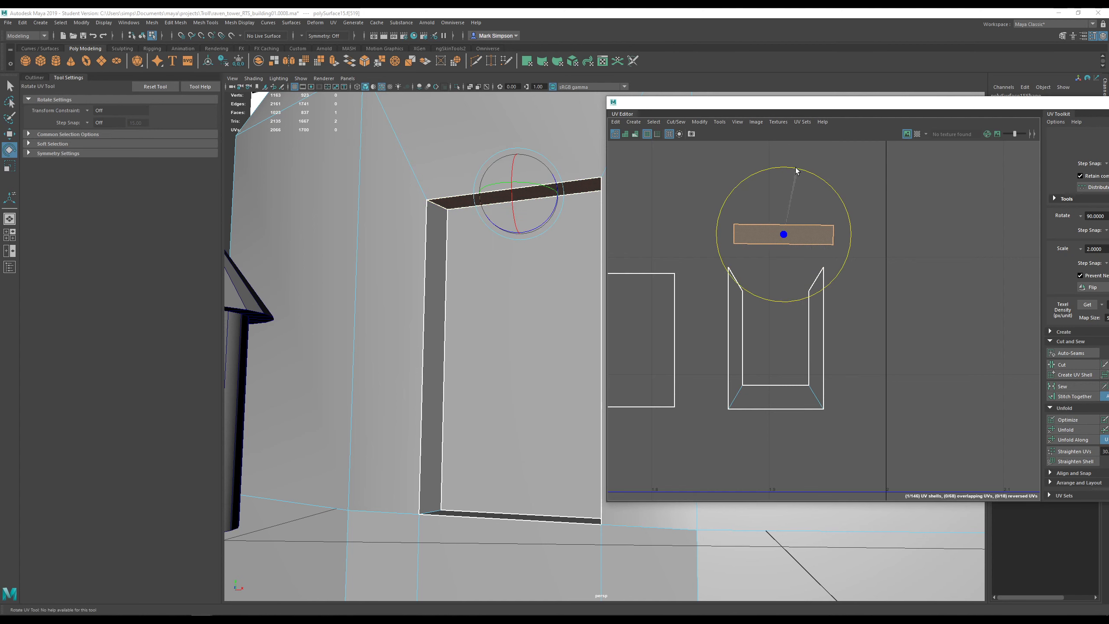
{"action": "left_click", "coordinate": [816, 336]}
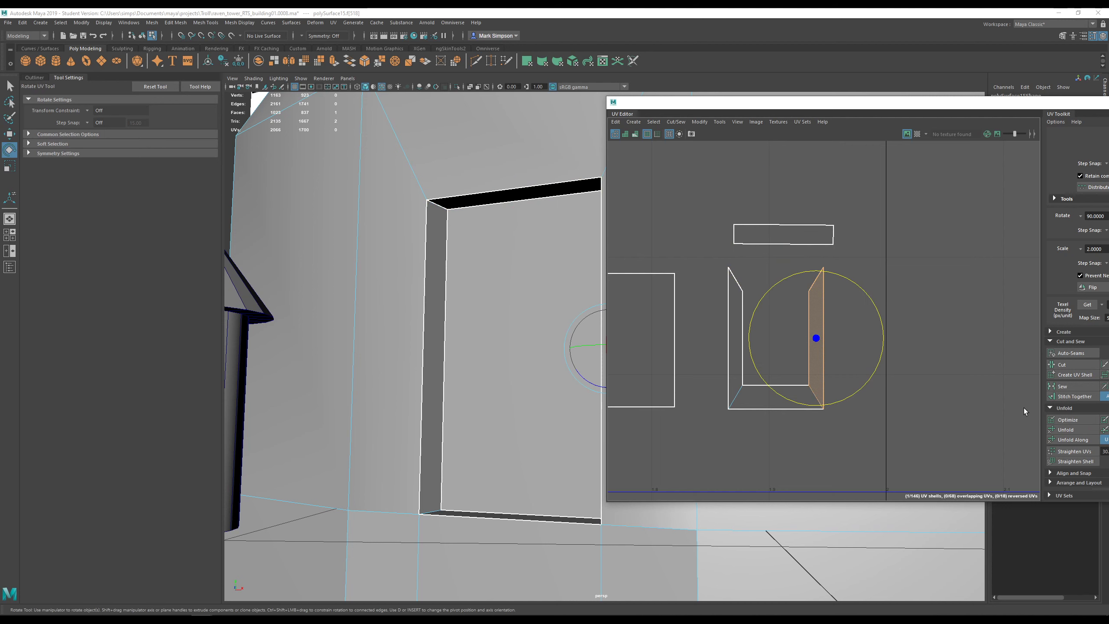
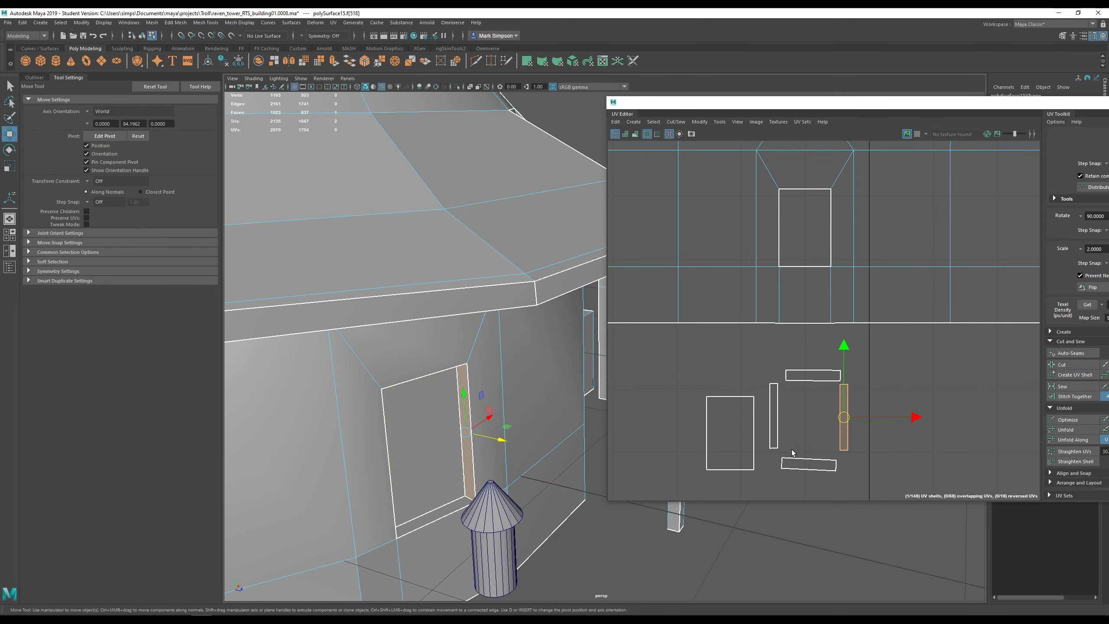
- Arrange the bottom, top, right and left window frame strips into a frame around the pane shell
{"action": "left_click", "coordinate": [803, 465]}
{"action": "left_click", "coordinate": [790, 397]}
{"action": "left_click", "coordinate": [818, 376]}
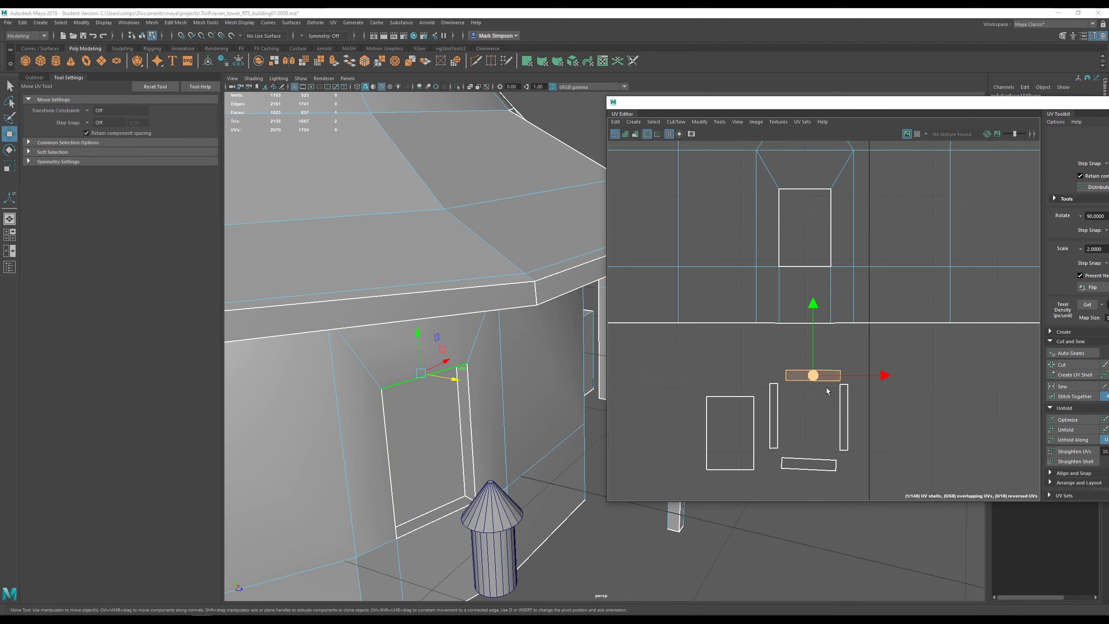
{"action": "left_click", "coordinate": [847, 423]}
{"action": "left_click", "coordinate": [773, 418]}
{"action": "middle_click_drag", "start_coordinate": [809, 434], "coordinate": [840, 420], "text": "alt"}
- Move the window pane's UV shell up, away from the frame strips
{"action": "left_click", "coordinate": [761, 417]}
{"action": "scroll", "coordinate": [763, 419], "scroll_direction": "down", "scroll_amount": 5}
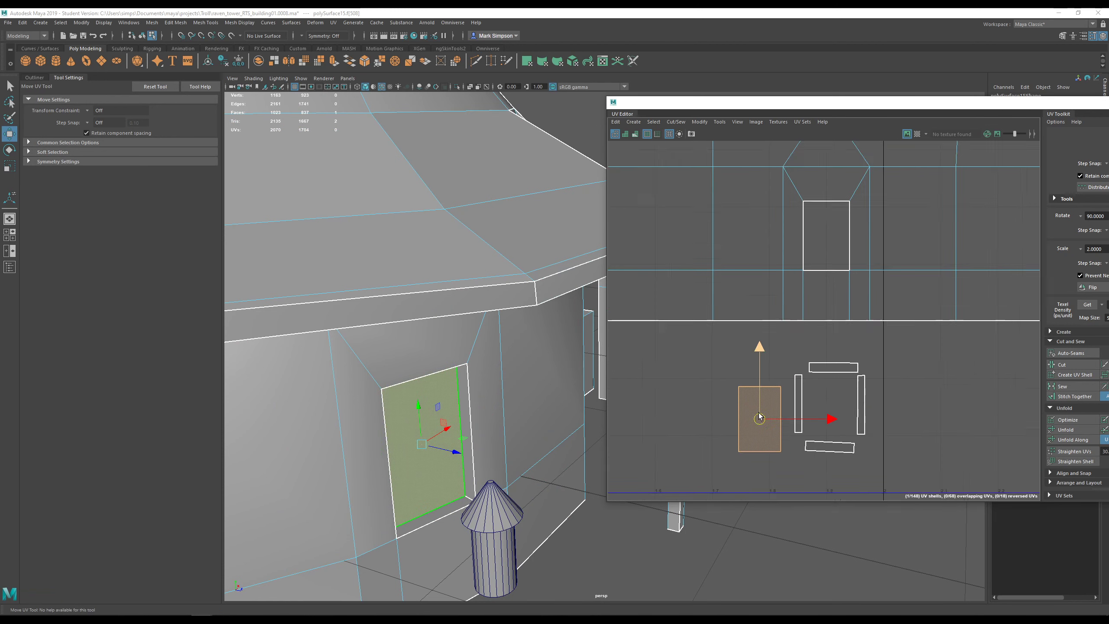
{"action": "key", "text": "r"}
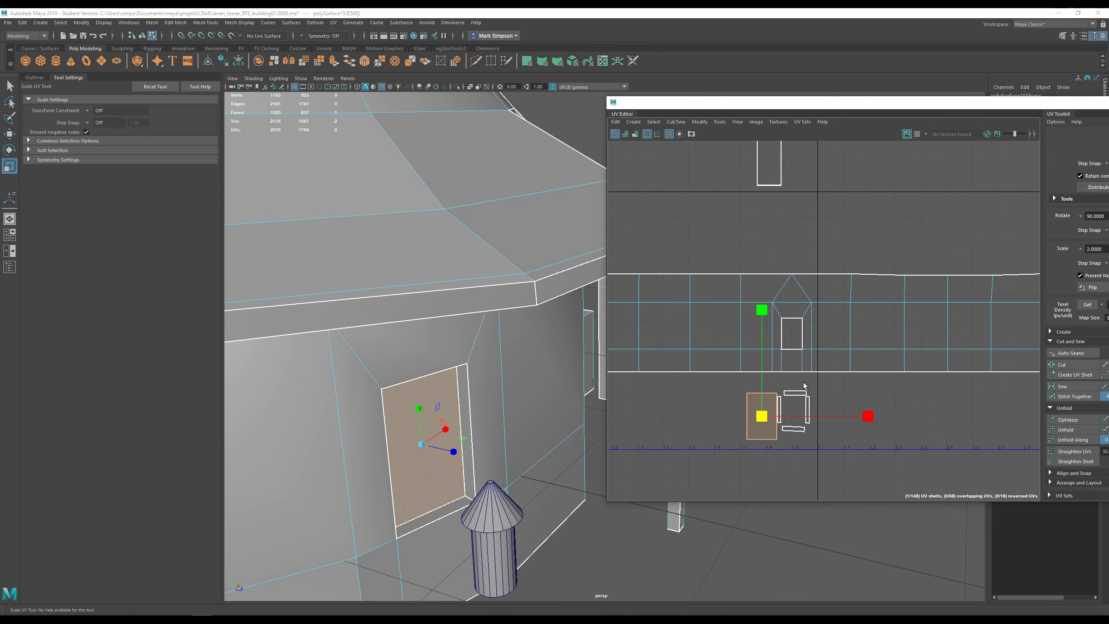
{"action": "scroll", "coordinate": [789, 406], "scroll_direction": "down", "scroll_amount": 3}
{"action": "key", "text": "w"}
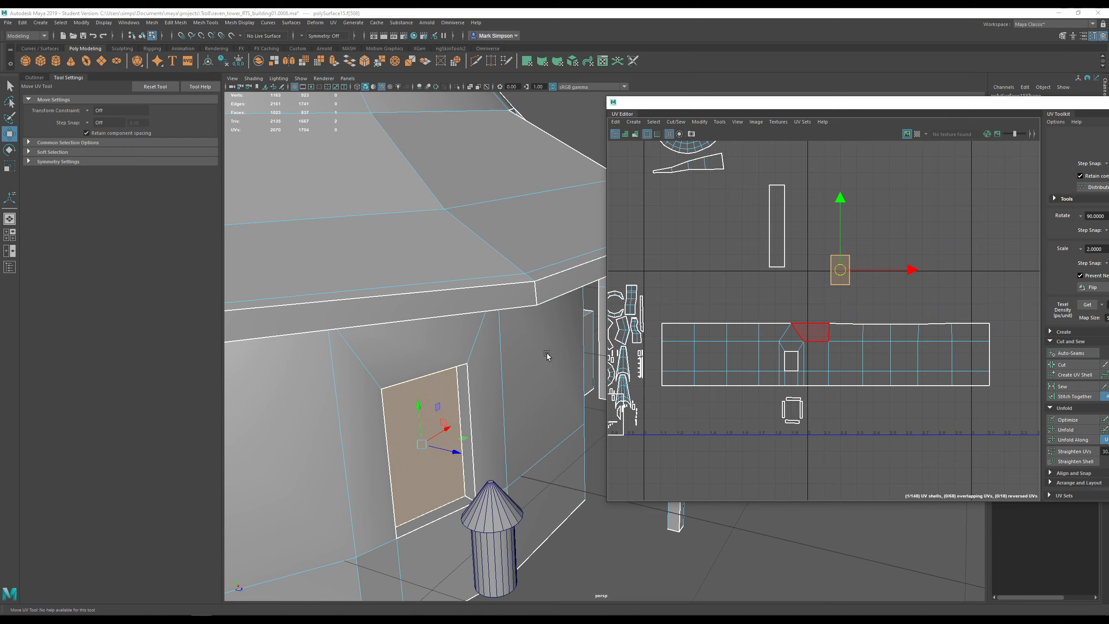
- Nudge the recessed window face slightly, checking it from under the roof
{"action": "left_click_drag", "start_coordinate": [547, 355], "coordinate": [440, 364], "text": "alt"}
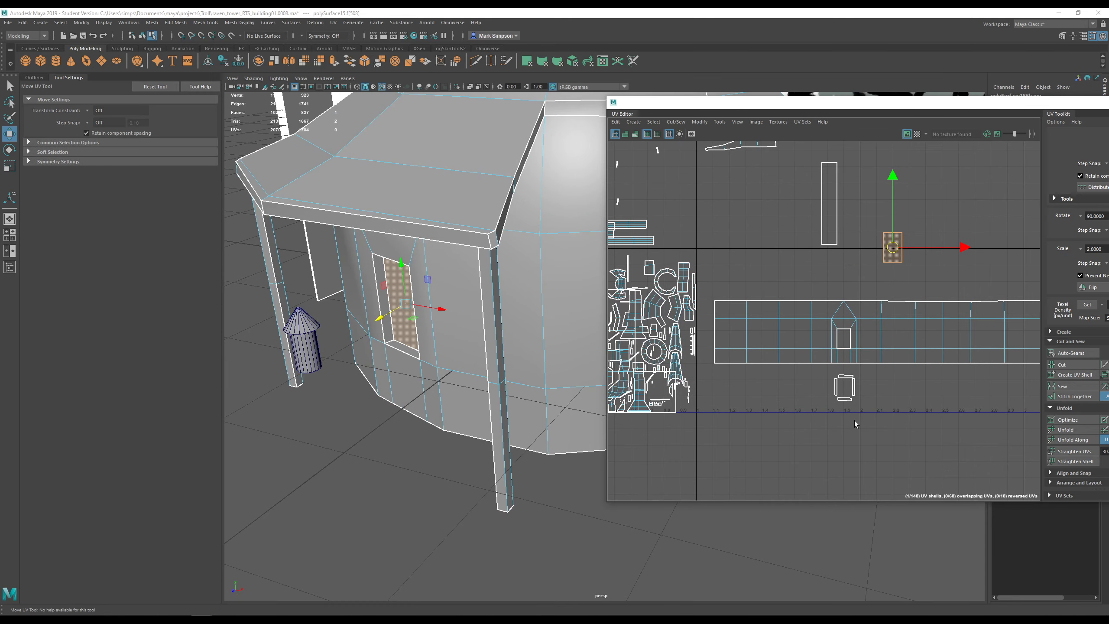
{"action": "scroll", "coordinate": [854, 421], "scroll_direction": "up", "scroll_amount": 4}
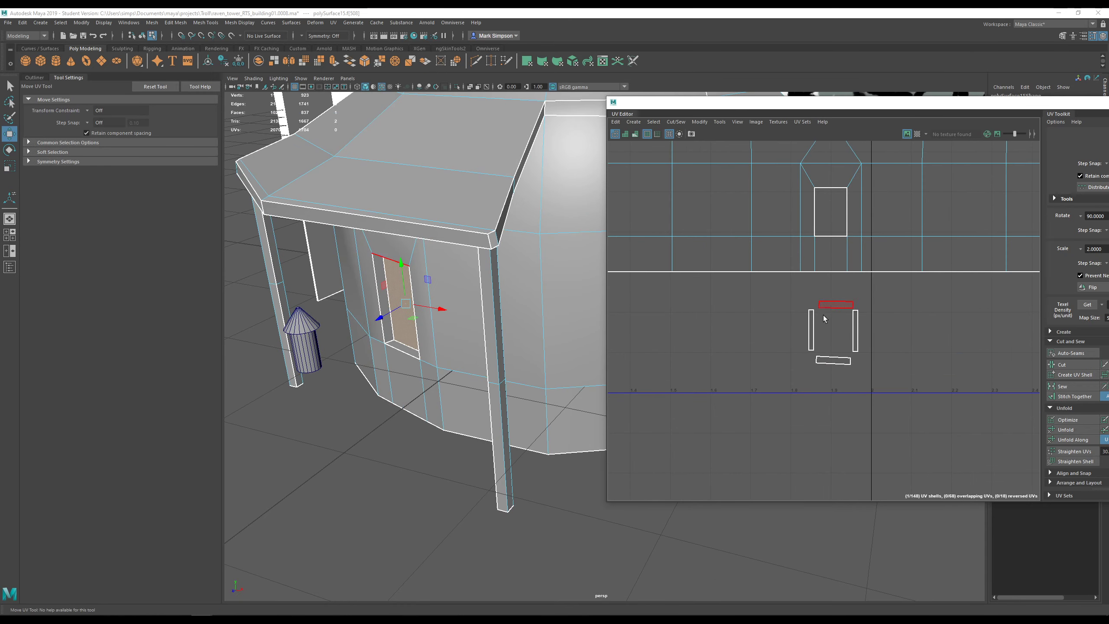
{"action": "left_click_drag", "start_coordinate": [399, 322], "coordinate": [511, 393], "text": "alt"}
{"action": "scroll", "coordinate": [511, 392], "scroll_direction": "up", "scroll_amount": 4}
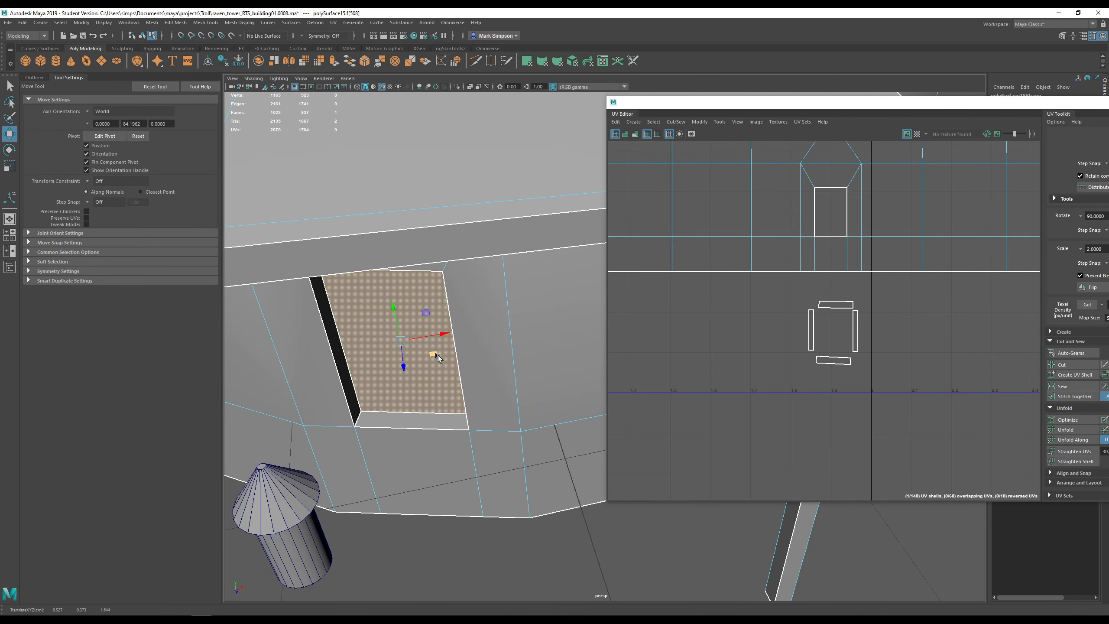
{"action": "left_click_drag", "start_coordinate": [436, 354], "coordinate": [433, 355]}
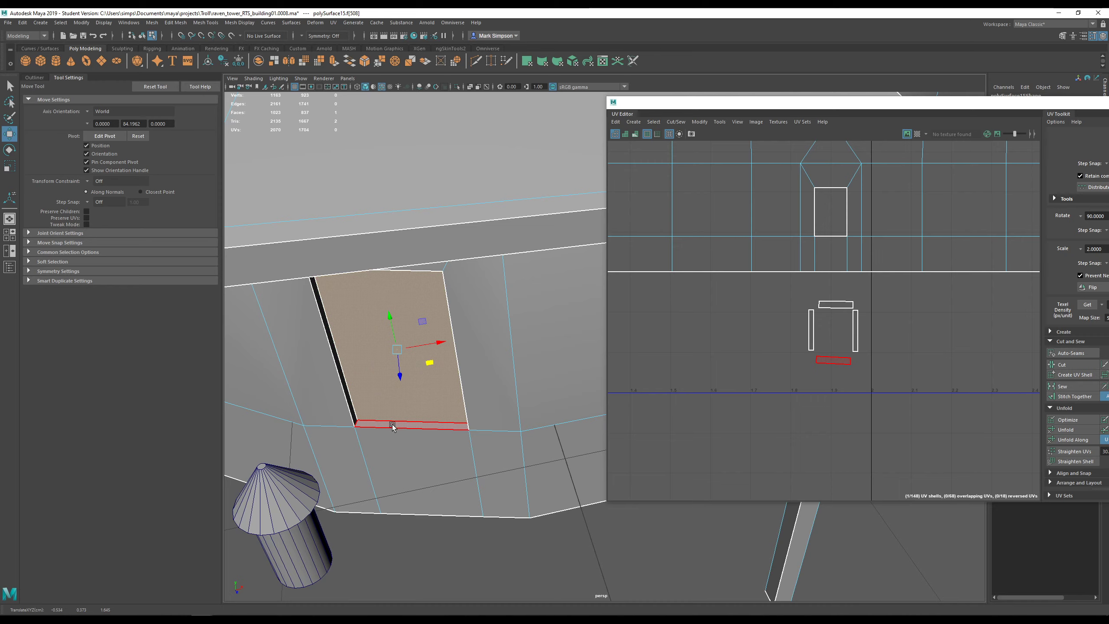
{"action": "left_click_drag", "start_coordinate": [525, 355], "coordinate": [465, 374], "text": "alt"}
{"action": "scroll", "coordinate": [521, 361], "scroll_direction": "down", "scroll_amount": 2}
{"action": "scroll", "coordinate": [508, 393], "scroll_direction": "down", "scroll_amount": 5}
{"action": "scroll", "coordinate": [527, 360], "scroll_direction": "down", "scroll_amount": 6}
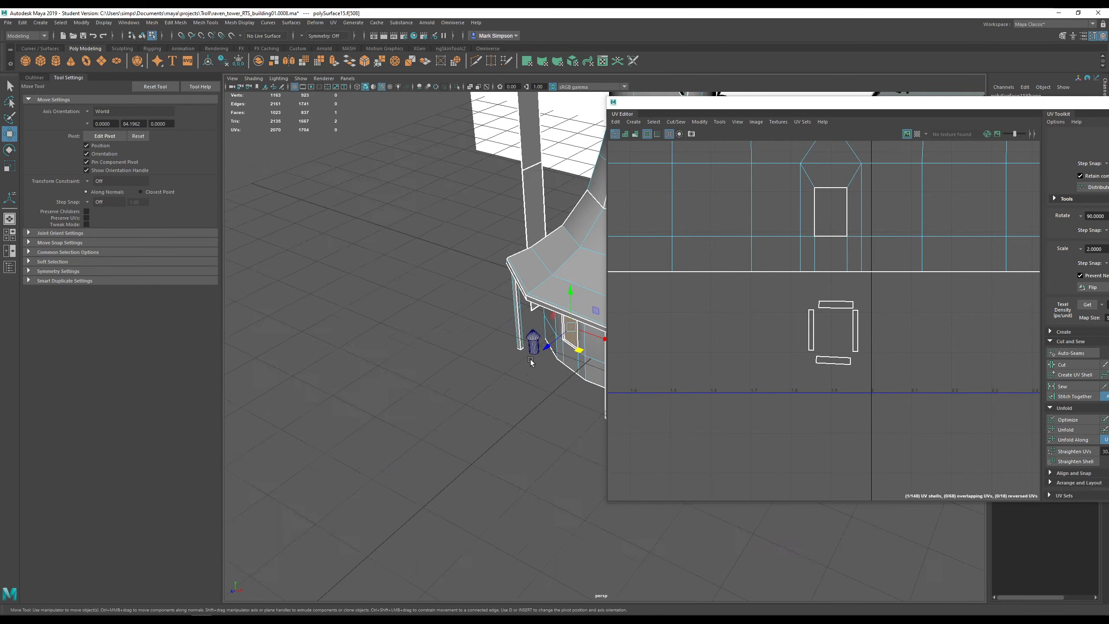
- Select the balcony door face and the loop of interior wall faces
{"action": "middle_click_drag", "start_coordinate": [562, 245], "coordinate": [532, 278], "text": "alt"}
{"action": "scroll", "coordinate": [532, 279], "scroll_direction": "up", "scroll_amount": 8}
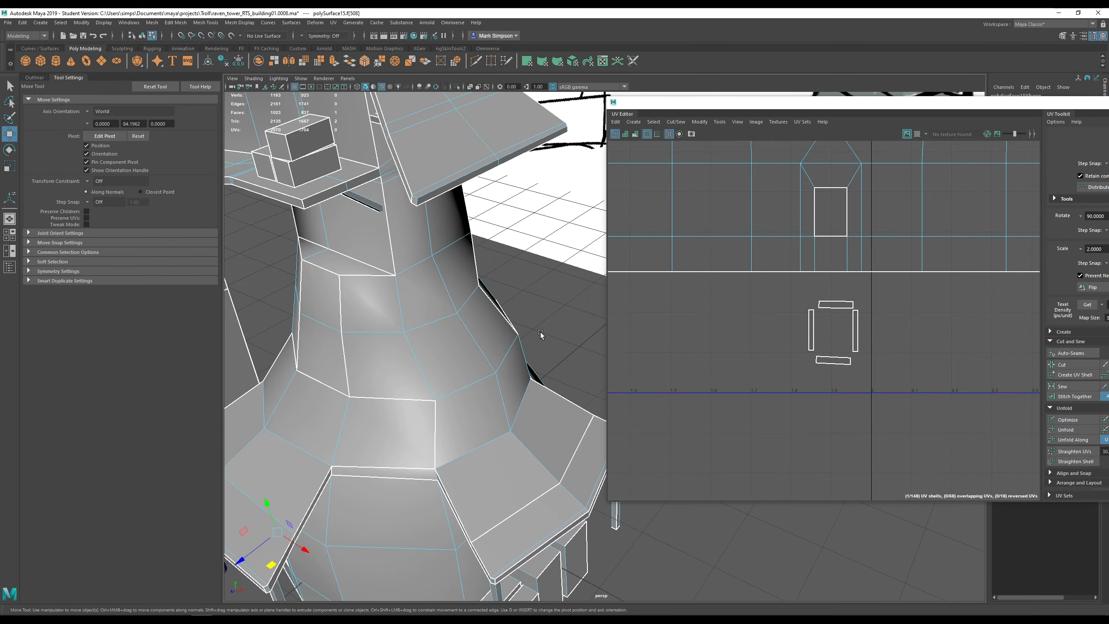
{"action": "middle_click_drag", "start_coordinate": [430, 200], "coordinate": [488, 306], "text": "alt"}
{"action": "left_click_drag", "start_coordinate": [340, 321], "coordinate": [415, 283], "text": "alt"}
{"action": "scroll", "coordinate": [414, 284], "scroll_direction": "up", "scroll_amount": 6}
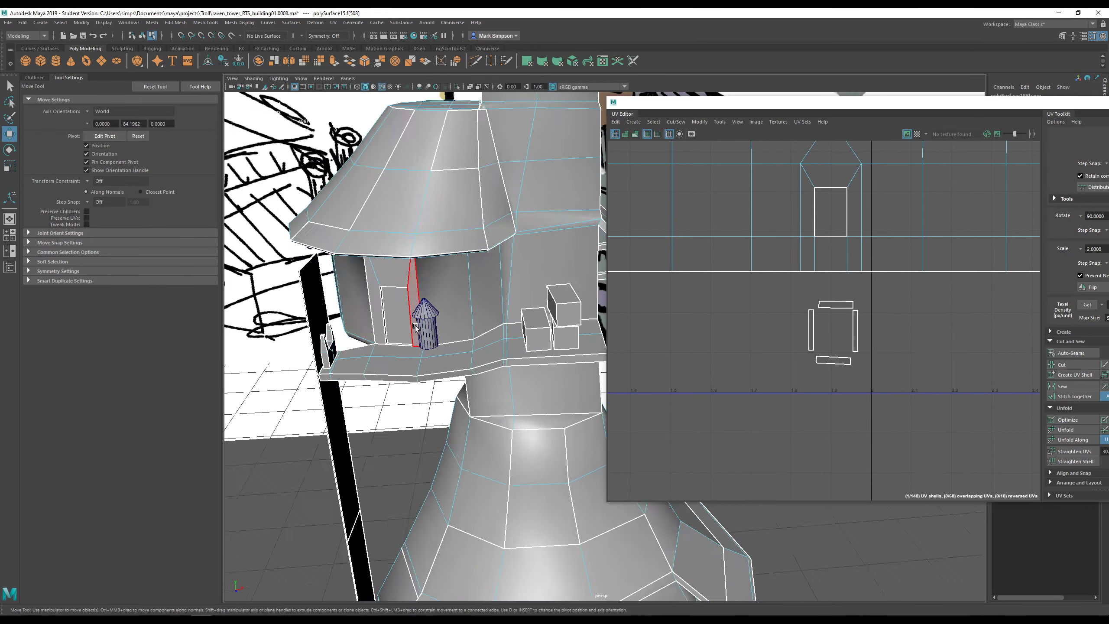
{"action": "middle_click_drag", "start_coordinate": [315, 312], "coordinate": [445, 324], "text": "alt"}
{"action": "left_click", "coordinate": [363, 304]}
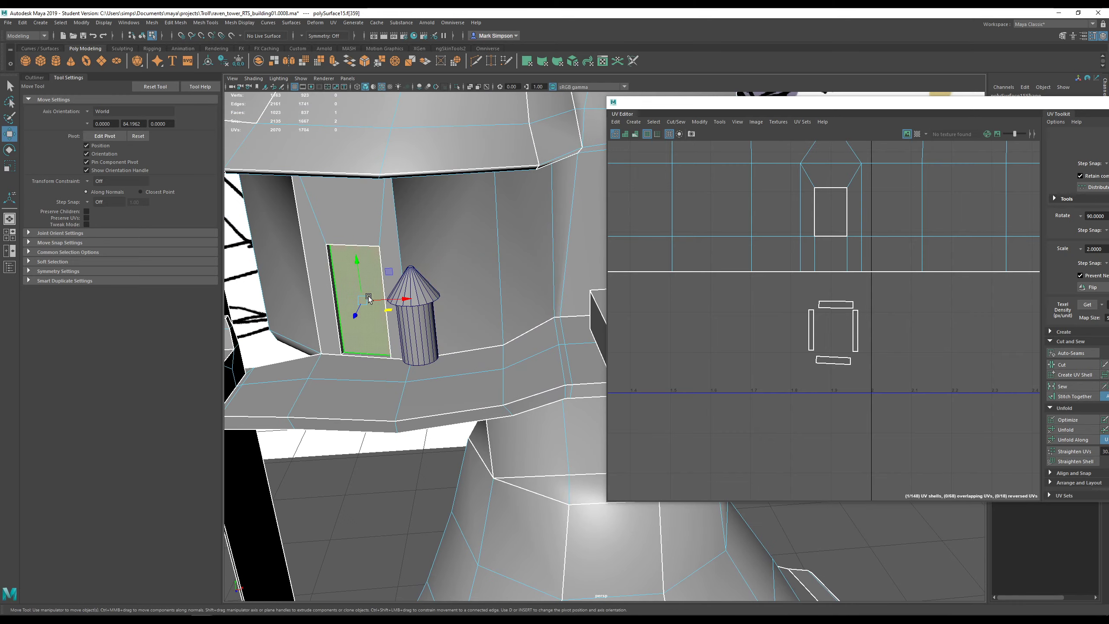
{"action": "scroll", "coordinate": [435, 331], "scroll_direction": "down", "scroll_amount": 6}
{"action": "left_click_drag", "start_coordinate": [538, 313], "coordinate": [469, 356], "text": "alt"}
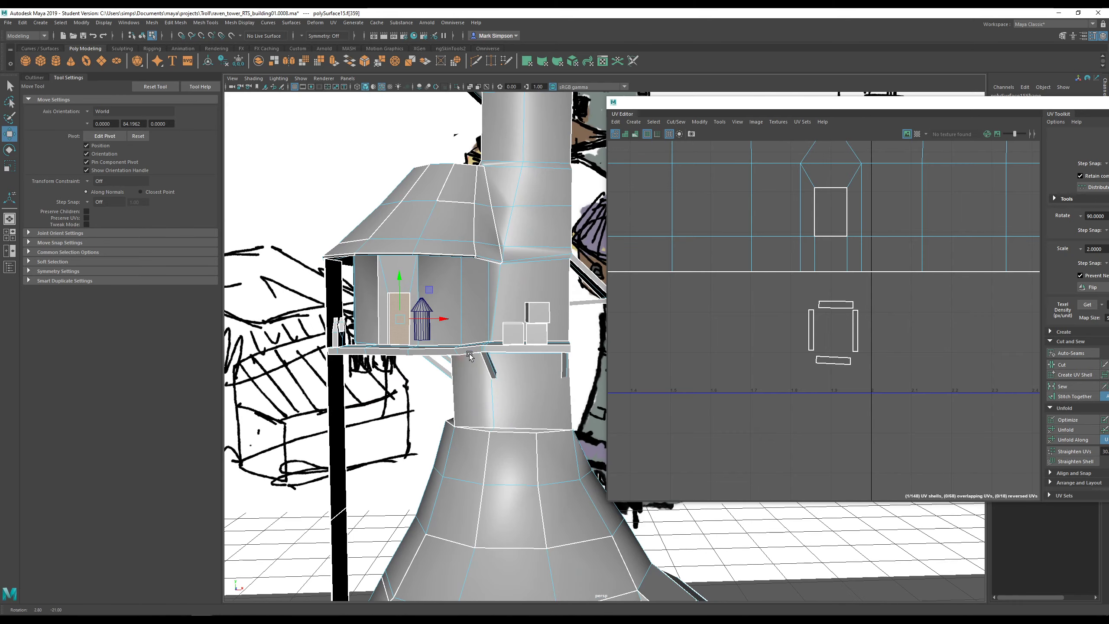
{"action": "double_click", "coordinate": [471, 306], "text": "shift"}
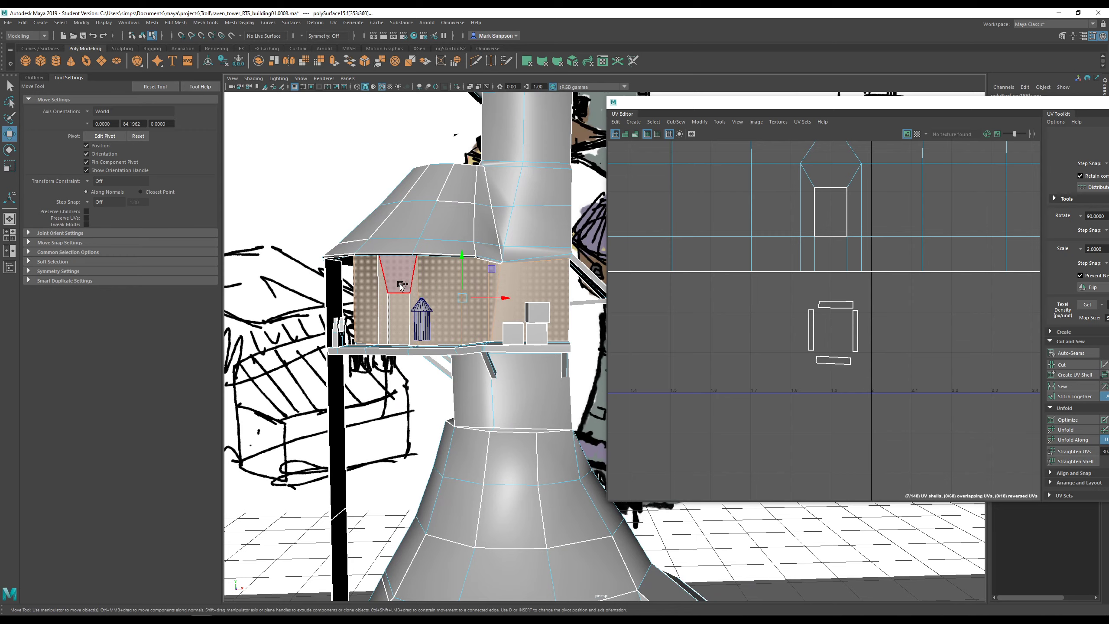
- Add the lower face loop of the balcony interior to the selection
{"action": "scroll", "coordinate": [554, 307], "scroll_direction": "down", "scroll_amount": 5}
{"action": "left_click_drag", "start_coordinate": [555, 307], "coordinate": [439, 288], "text": "alt"}
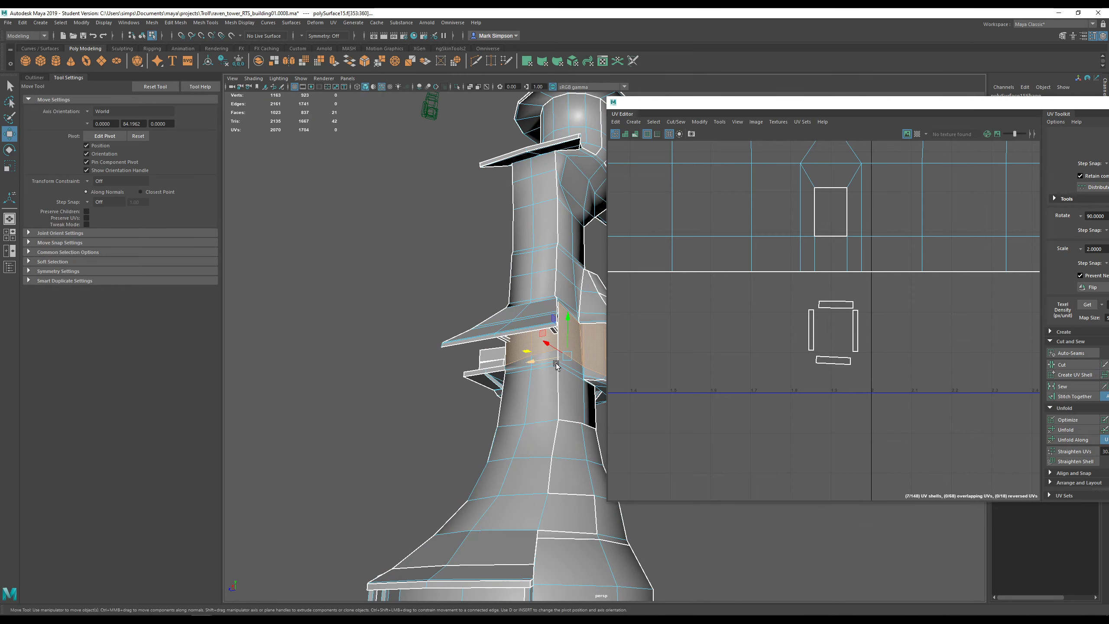
{"action": "scroll", "coordinate": [560, 367], "scroll_direction": "up", "scroll_amount": 5}
{"action": "left_click_drag", "start_coordinate": [573, 371], "coordinate": [119, 320], "text": "alt"}
{"action": "double_click", "coordinate": [488, 351], "text": "shift"}
{"action": "middle_click_drag", "start_coordinate": [418, 304], "coordinate": [336, 328], "text": "alt"}
{"action": "mouse_move", "coordinate": [336, 327]}
{"action": "left_mouse_down", "text": "alt"}
{"action": "mouse_move", "coordinate": [449, 319]}
{"action": "mouse_move", "coordinate": [440, 326]}
{"action": "mouse_move", "coordinate": [570, 302]}
{"action": "mouse_move", "coordinate": [473, 305]}
{"action": "mouse_move", "coordinate": [563, 296]}
{"action": "mouse_move", "coordinate": [506, 309]}
{"action": "mouse_move", "coordinate": [405, 367]}
{"action": "left_mouse_up", "text": "alt"}
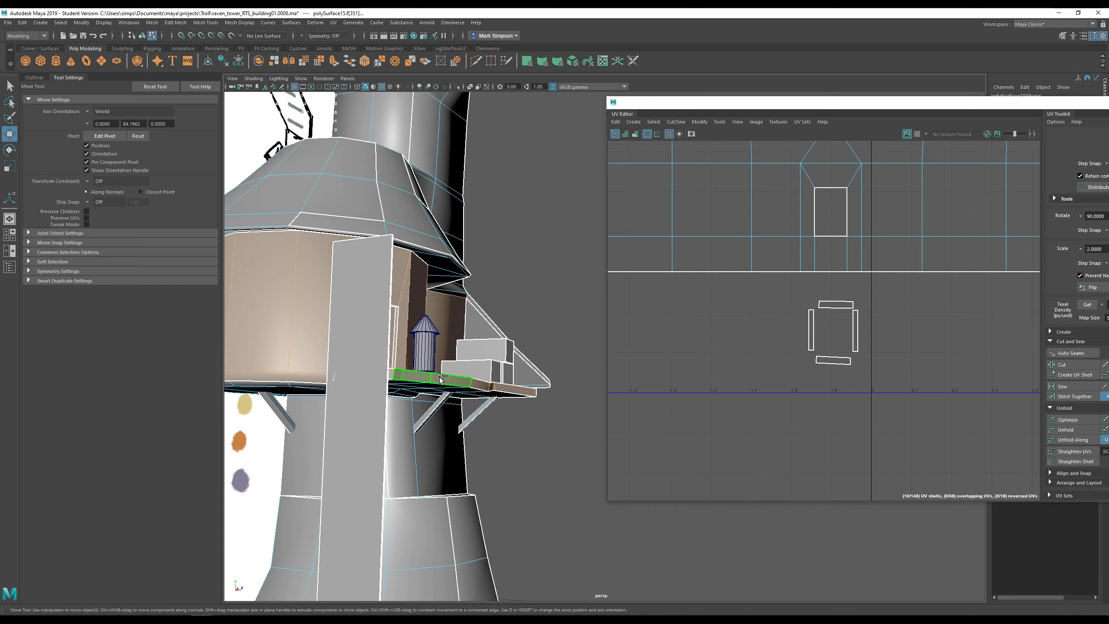
- Drop the rim faces and the tall panel face from the selection, then bring up the UV menu
{"action": "left_click_drag", "start_coordinate": [535, 390], "coordinate": [537, 390], "text": "ctrl"}
{"action": "left_click_drag", "start_coordinate": [537, 341], "coordinate": [672, 359], "text": "alt"}
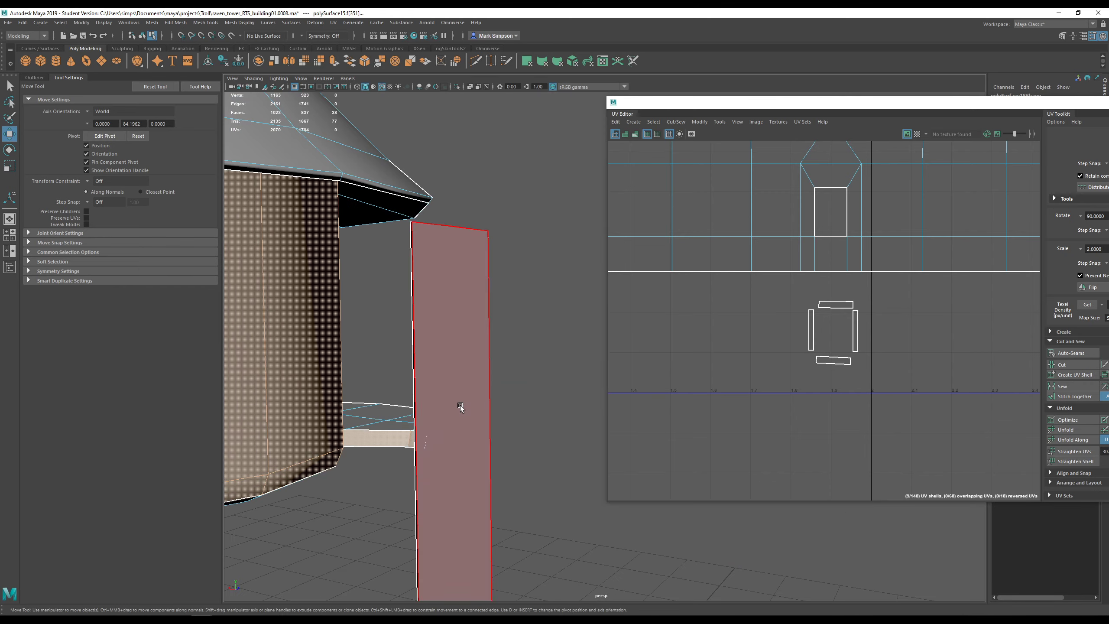
{"action": "mouse_move", "coordinate": [442, 438]}
{"action": "left_mouse_down", "text": "alt"}
{"action": "mouse_move", "coordinate": [463, 431]}
{"action": "mouse_move", "coordinate": [324, 426]}
{"action": "mouse_move", "coordinate": [449, 380]}
{"action": "mouse_move", "coordinate": [400, 373]}
{"action": "mouse_move", "coordinate": [476, 361]}
{"action": "mouse_move", "coordinate": [434, 377]}
{"action": "mouse_move", "coordinate": [598, 406]}
{"action": "left_mouse_up", "text": "alt"}
{"action": "scroll", "coordinate": [472, 430], "scroll_direction": "up", "scroll_amount": 4}
{"action": "scroll", "coordinate": [430, 395], "scroll_direction": "down", "scroll_amount": 6}
{"action": "left_click_drag", "start_coordinate": [426, 350], "coordinate": [462, 414], "text": "alt"}
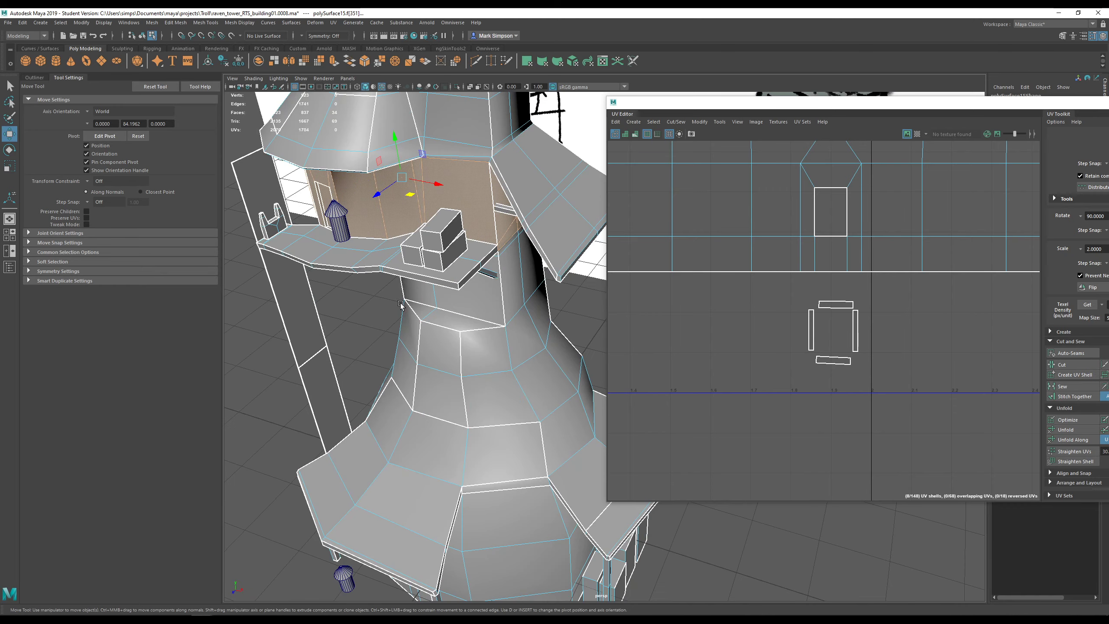
{"action": "middle_click_drag", "start_coordinate": [387, 126], "coordinate": [526, 260], "text": "alt"}
{"action": "left_click", "coordinate": [333, 24]}
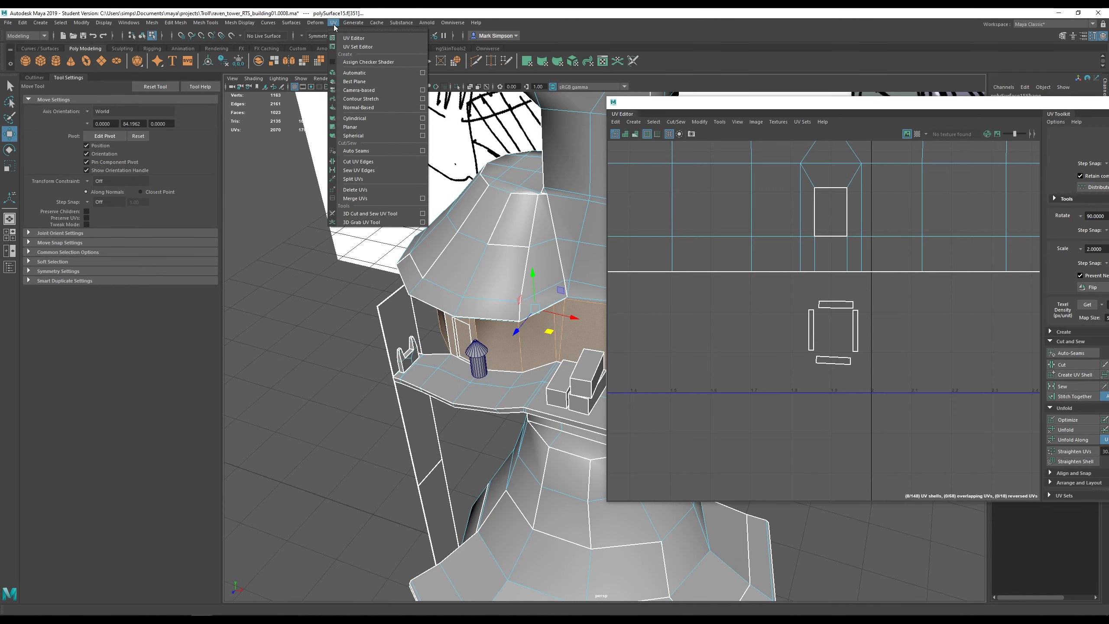
- Apply a cylindrical UV projection to the selected balcony interior faces
{"action": "left_click", "coordinate": [368, 118]}
{"action": "scroll", "coordinate": [494, 308], "scroll_direction": "down", "scroll_amount": 6}
{"action": "left_click_drag", "start_coordinate": [493, 308], "coordinate": [320, 432], "text": "alt"}
{"action": "scroll", "coordinate": [504, 361], "scroll_direction": "up", "scroll_amount": 5}
{"action": "scroll", "coordinate": [515, 358], "scroll_direction": "up", "scroll_amount": 4}
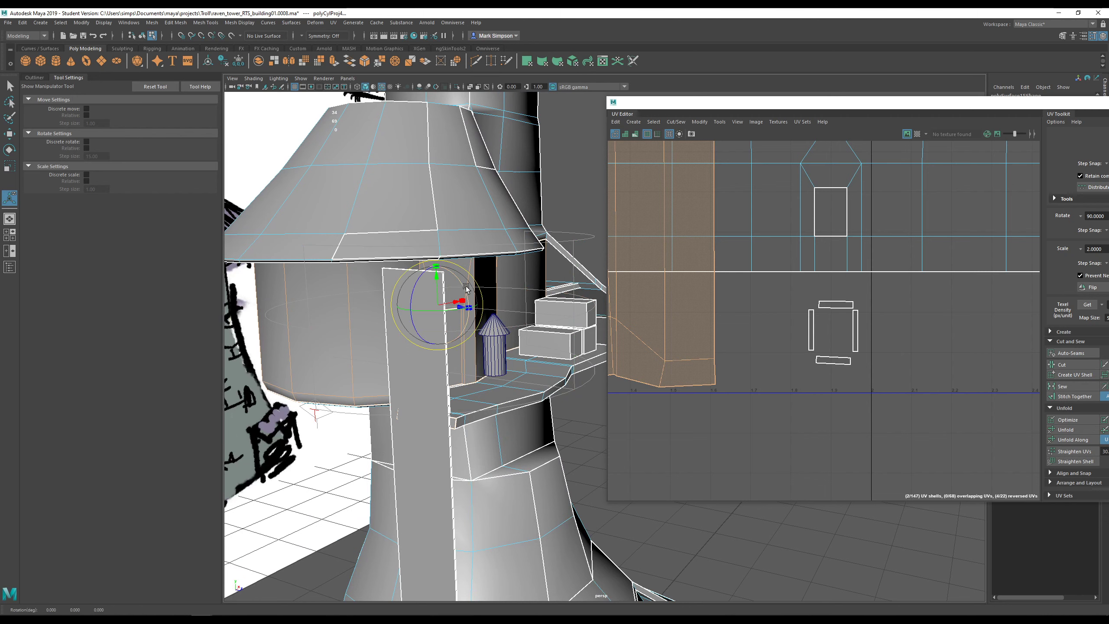
{"action": "mouse_move", "coordinate": [466, 296]}
{"action": "left_mouse_down", "text": "alt"}
{"action": "mouse_move", "coordinate": [473, 351]}
{"action": "mouse_move", "coordinate": [567, 286]}
{"action": "mouse_move", "coordinate": [581, 243]}
{"action": "mouse_move", "coordinate": [485, 293]}
{"action": "mouse_move", "coordinate": [481, 315]}
{"action": "mouse_move", "coordinate": [497, 328]}
{"action": "left_mouse_up", "text": "alt"}
{"action": "scroll", "coordinate": [472, 351], "scroll_direction": "down", "scroll_amount": 5}
- Rotate the cylindrical projection to about -26 degrees
{"action": "left_click_drag", "start_coordinate": [429, 349], "coordinate": [545, 337], "text": "alt"}
{"action": "mouse_move", "coordinate": [349, 348]}
{"action": "left_mouse_down", "text": "alt"}
{"action": "mouse_move", "coordinate": [437, 384]}
{"action": "mouse_move", "coordinate": [463, 374]}
{"action": "left_mouse_up", "text": "alt"}
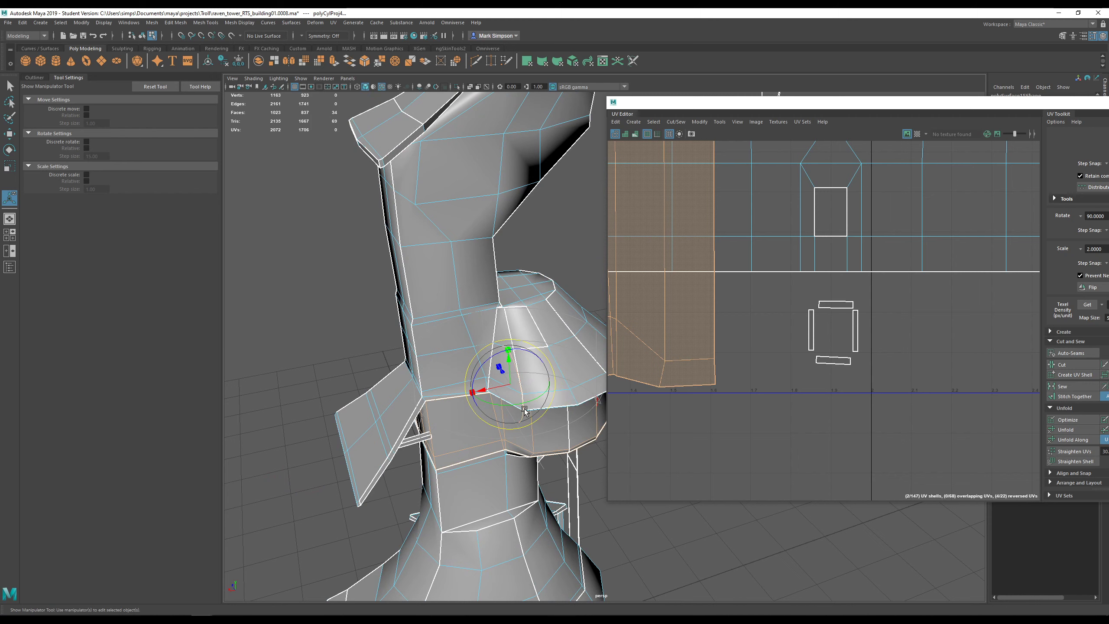
{"action": "left_click_drag", "start_coordinate": [533, 402], "coordinate": [601, 359]}
{"action": "scroll", "coordinate": [716, 336], "scroll_direction": "down", "scroll_amount": 7}
{"action": "middle_click_drag", "start_coordinate": [715, 336], "coordinate": [852, 359], "text": "alt"}
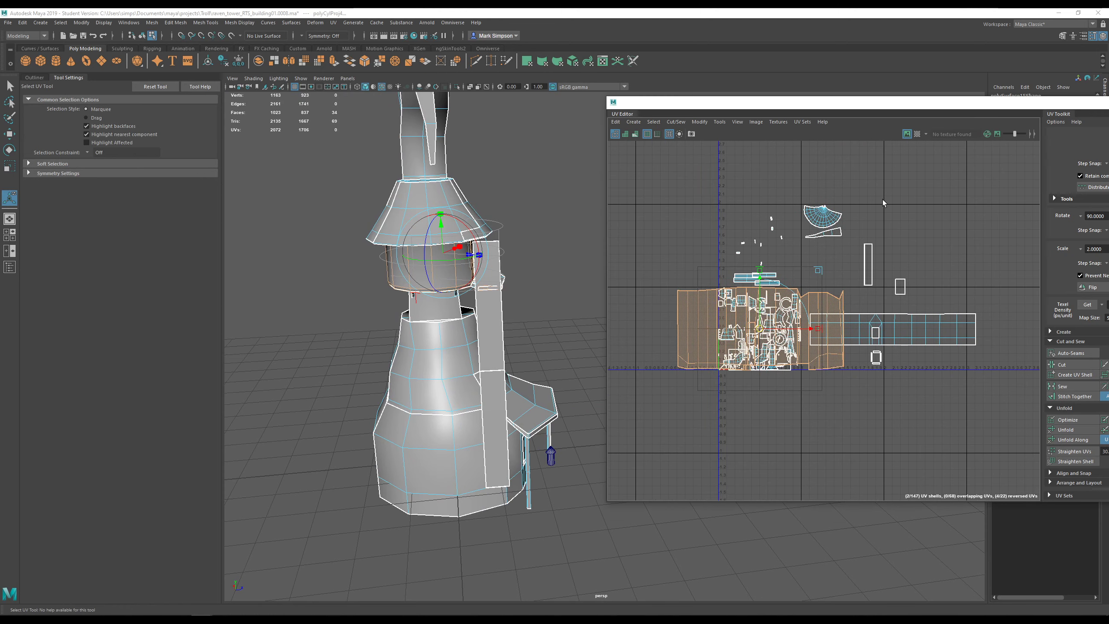
- Show the checker texture, then move the wall UV shell up into the V2 tiles and squash it vertically
{"action": "left_click", "coordinate": [917, 136]}
{"action": "scroll", "coordinate": [437, 304], "scroll_direction": "up", "scroll_amount": 5}
{"action": "middle_click_drag", "start_coordinate": [437, 304], "coordinate": [529, 399], "text": "alt"}
{"action": "scroll", "coordinate": [803, 364], "scroll_direction": "up", "scroll_amount": 2}
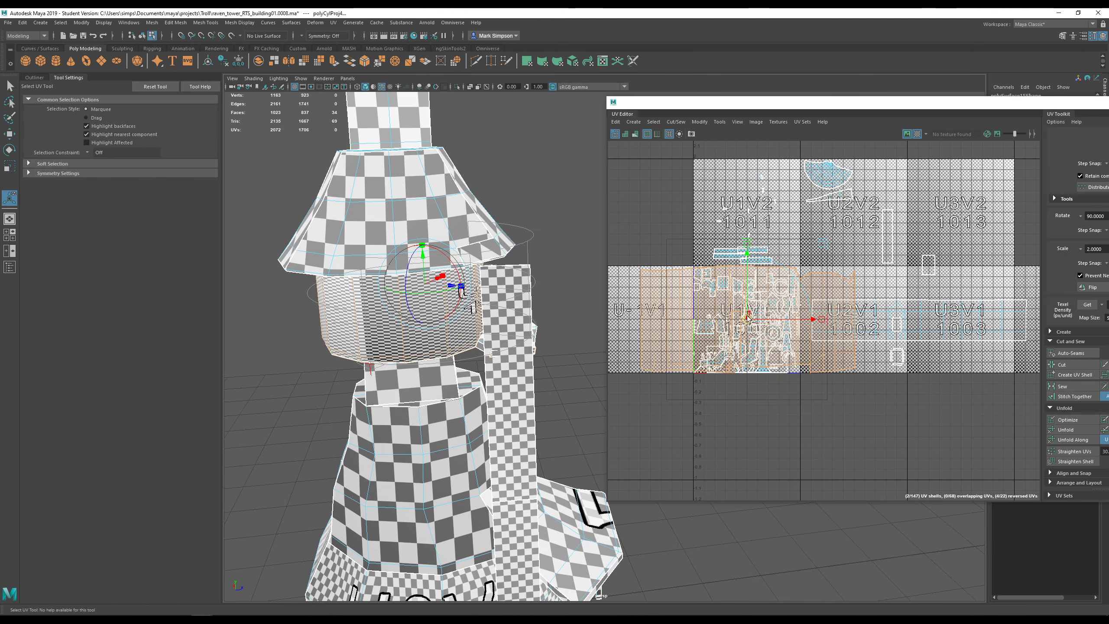
{"action": "left_click_drag", "start_coordinate": [747, 318], "coordinate": [713, 170]}
{"action": "middle_click_drag", "start_coordinate": [713, 170], "coordinate": [803, 274], "text": "alt"}
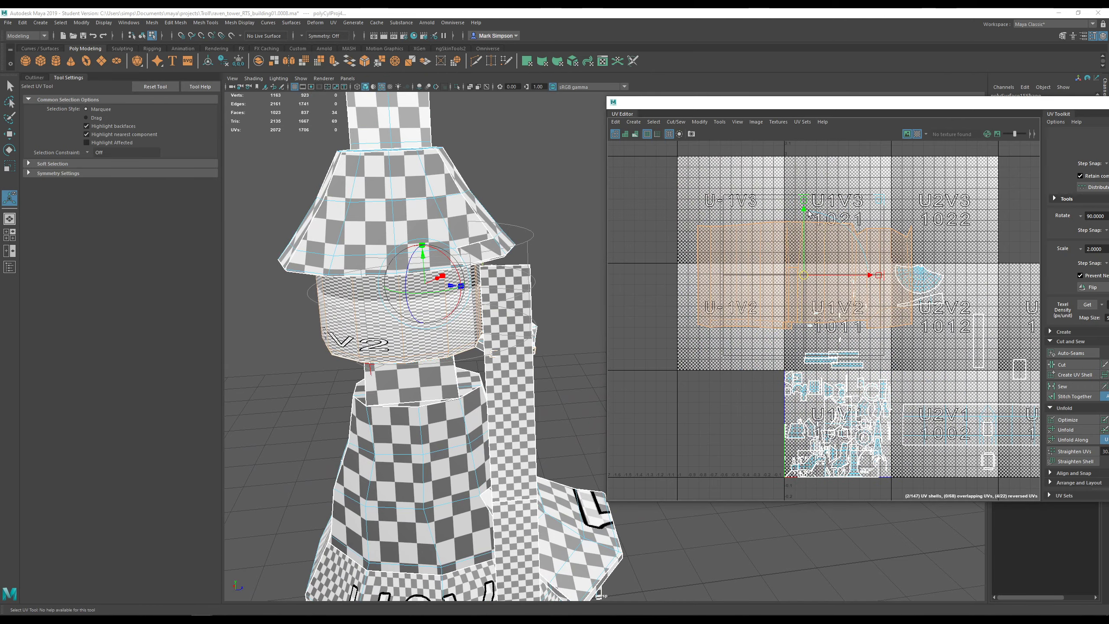
{"action": "left_click_drag", "start_coordinate": [808, 210], "coordinate": [801, 252]}
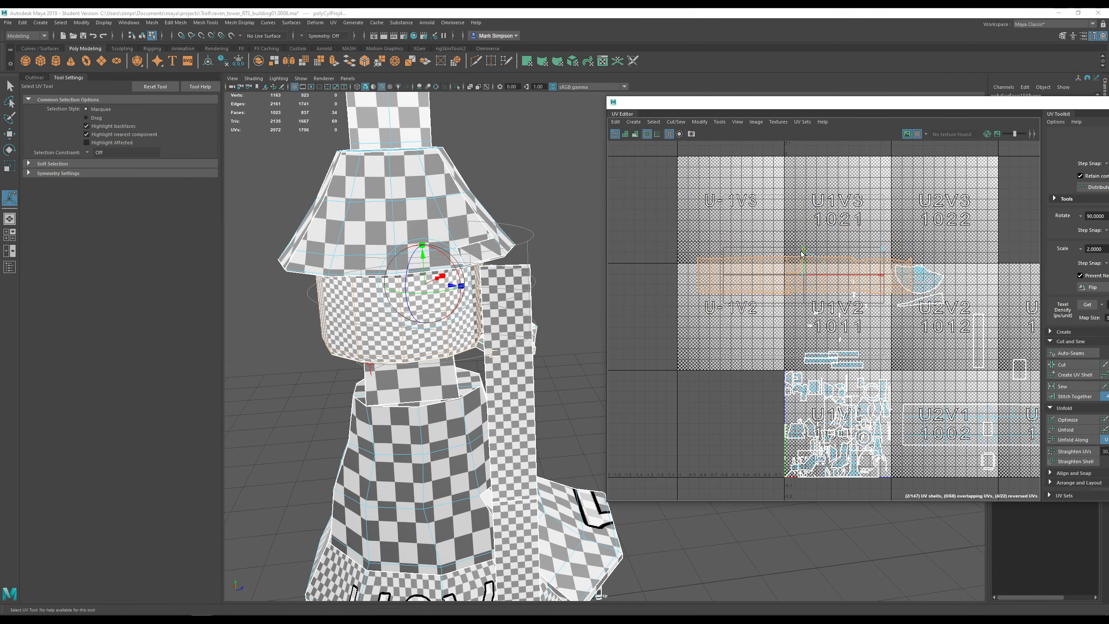
- Shrink the wall shell, move it into the U1V3 tile and flatten it vertically
{"action": "scroll", "coordinate": [372, 310], "scroll_direction": "up", "scroll_amount": 3}
{"action": "middle_click_drag", "start_coordinate": [369, 311], "coordinate": [445, 317], "text": "alt"}
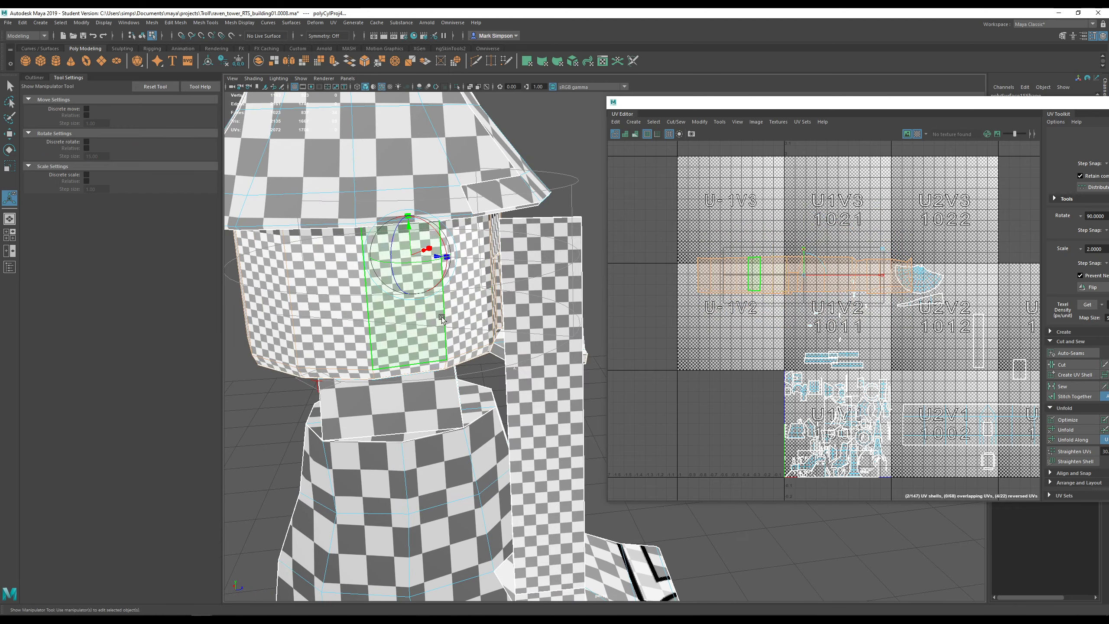
{"action": "key", "text": "r"}
{"action": "left_click_drag", "start_coordinate": [850, 423], "coordinate": [812, 456]}
{"action": "key", "text": "w"}
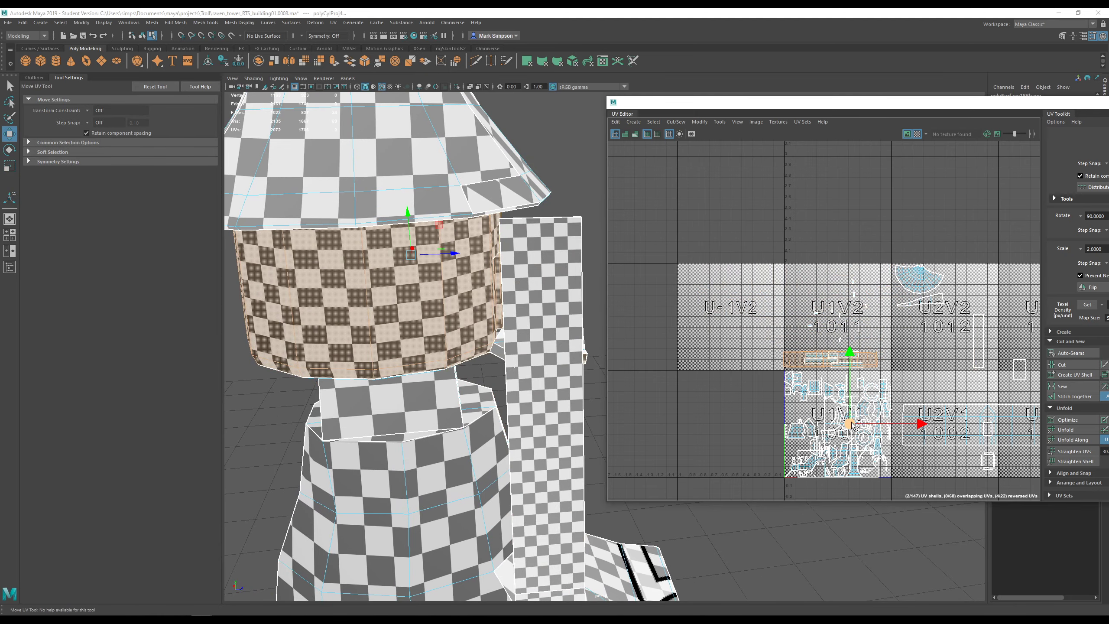
{"action": "left_click_drag", "start_coordinate": [853, 426], "coordinate": [855, 295]}
{"action": "key", "text": "r"}
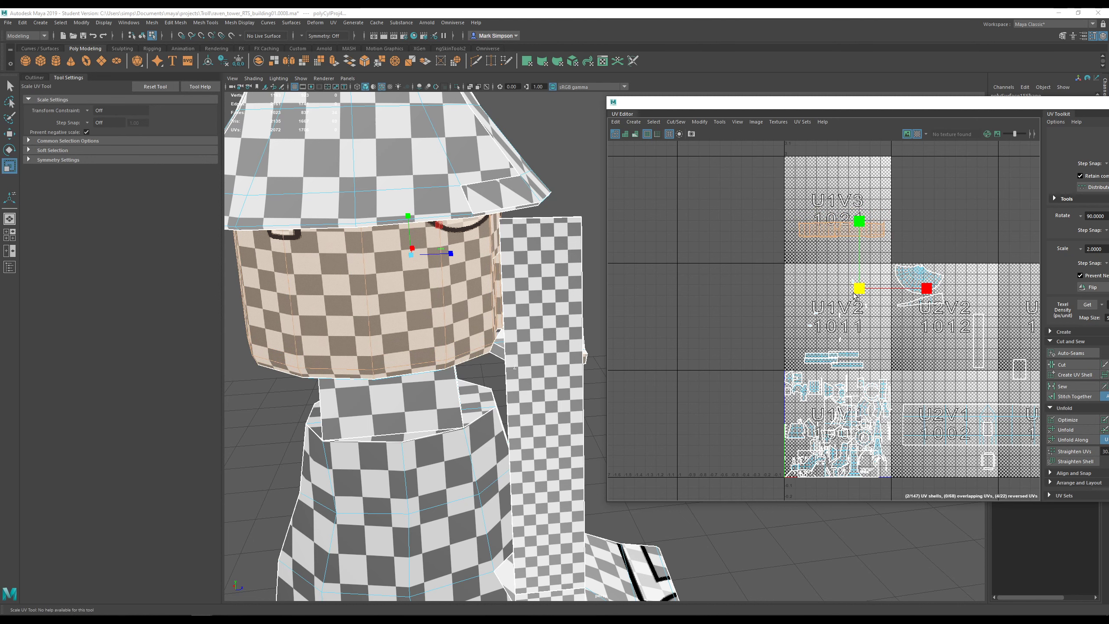
{"action": "left_click_drag", "start_coordinate": [858, 220], "coordinate": [858, 229]}
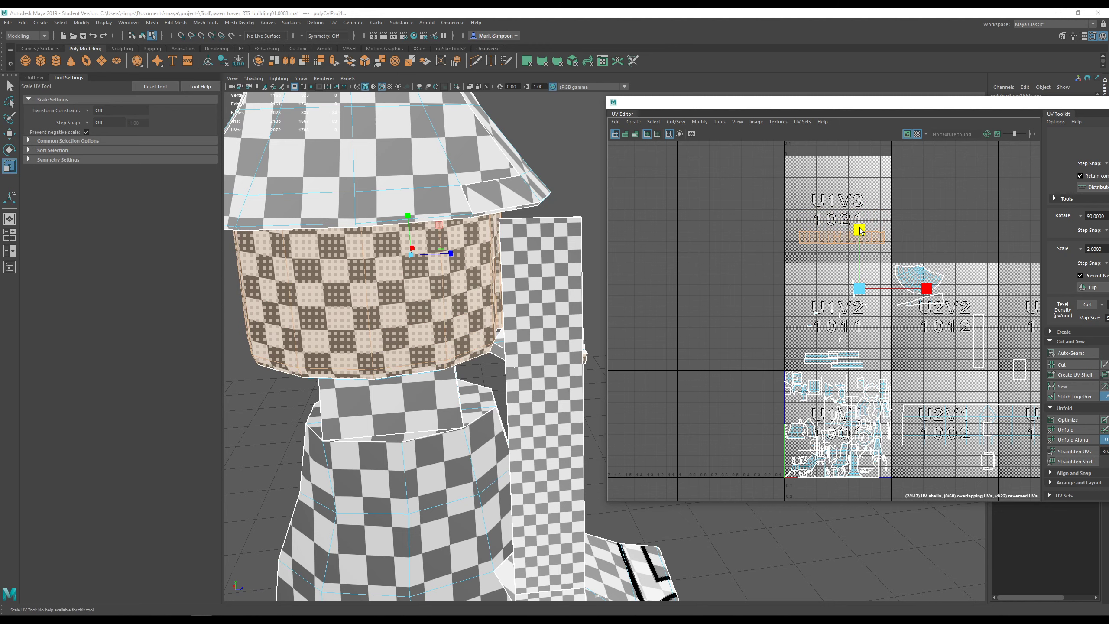
- Select the face beside the balcony doorway
{"action": "scroll", "coordinate": [546, 246], "scroll_direction": "down", "scroll_amount": 6}
{"action": "left_click_drag", "start_coordinate": [546, 246], "coordinate": [490, 251], "text": "alt"}
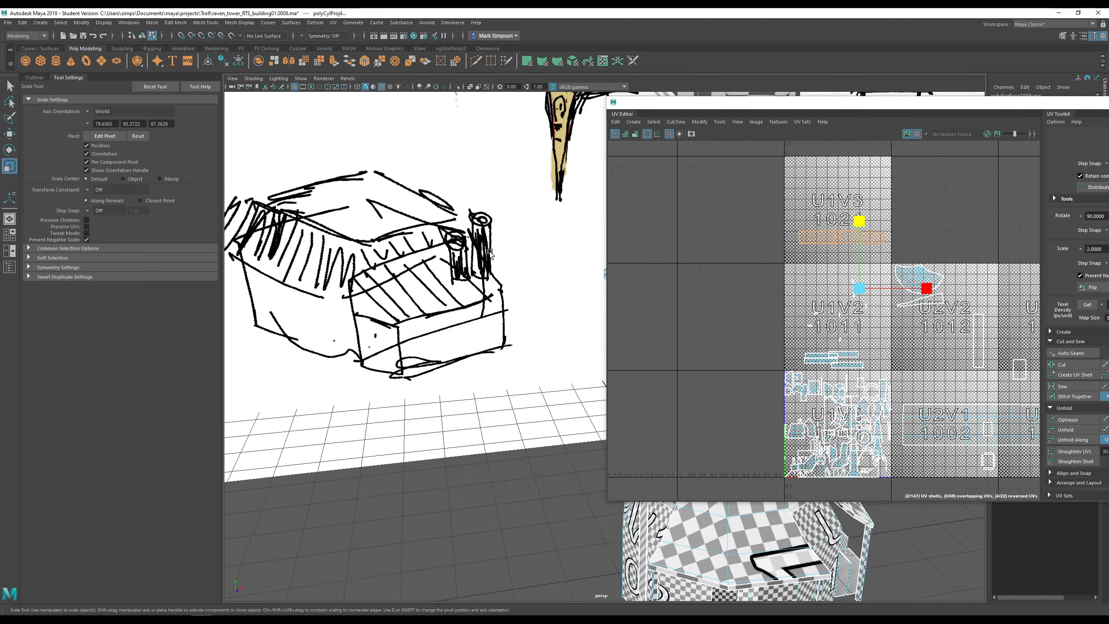
{"action": "middle_click_drag", "start_coordinate": [490, 252], "coordinate": [297, 236], "text": "alt"}
{"action": "left_click_drag", "start_coordinate": [296, 236], "coordinate": [332, 247], "text": "alt"}
{"action": "middle_click_drag", "start_coordinate": [415, 286], "coordinate": [528, 275], "text": "alt"}
{"action": "scroll", "coordinate": [455, 277], "scroll_direction": "up", "scroll_amount": 7}
{"action": "left_click", "coordinate": [381, 240]}
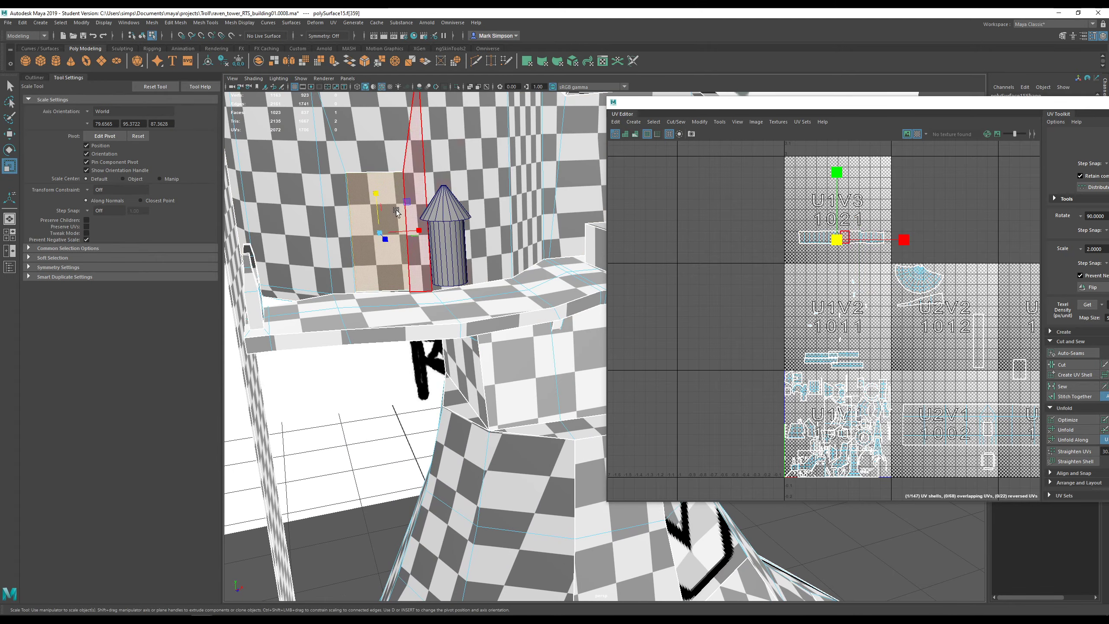
- Cut the doorway face's UVs into a separate shell
{"action": "scroll", "coordinate": [461, 245], "scroll_direction": "down", "scroll_amount": 5}
{"action": "left_click_drag", "start_coordinate": [462, 244], "coordinate": [511, 245], "text": "alt"}
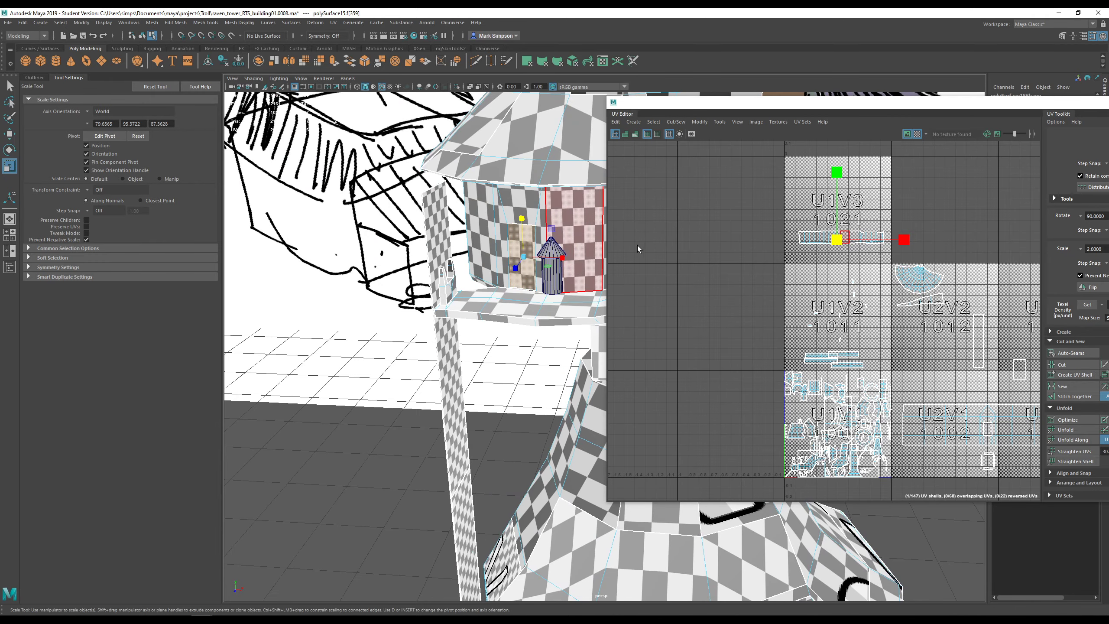
{"action": "scroll", "coordinate": [820, 244], "scroll_direction": "up", "scroll_amount": 10}
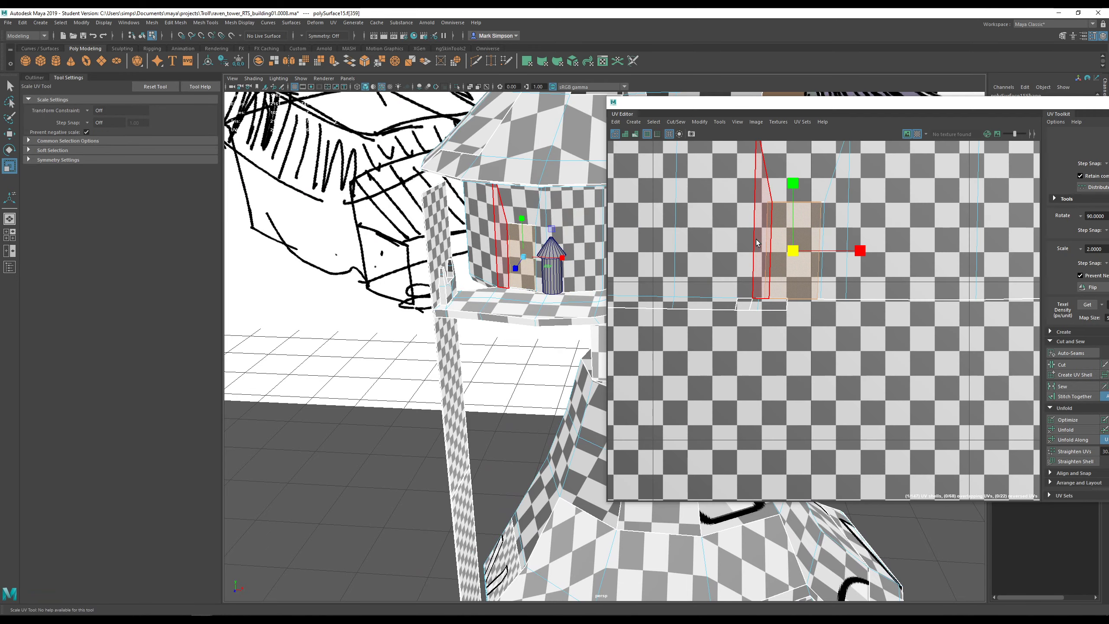
{"action": "right_click_drag", "start_coordinate": [829, 253], "coordinate": [993, 442], "text": "alt"}
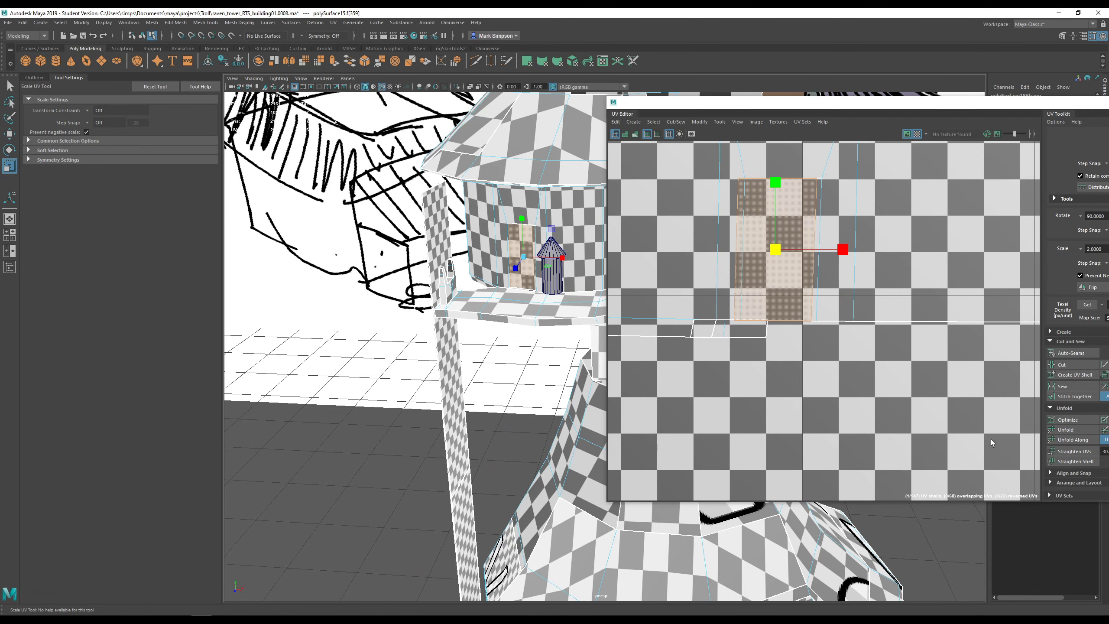
{"action": "left_click", "coordinate": [1072, 365]}
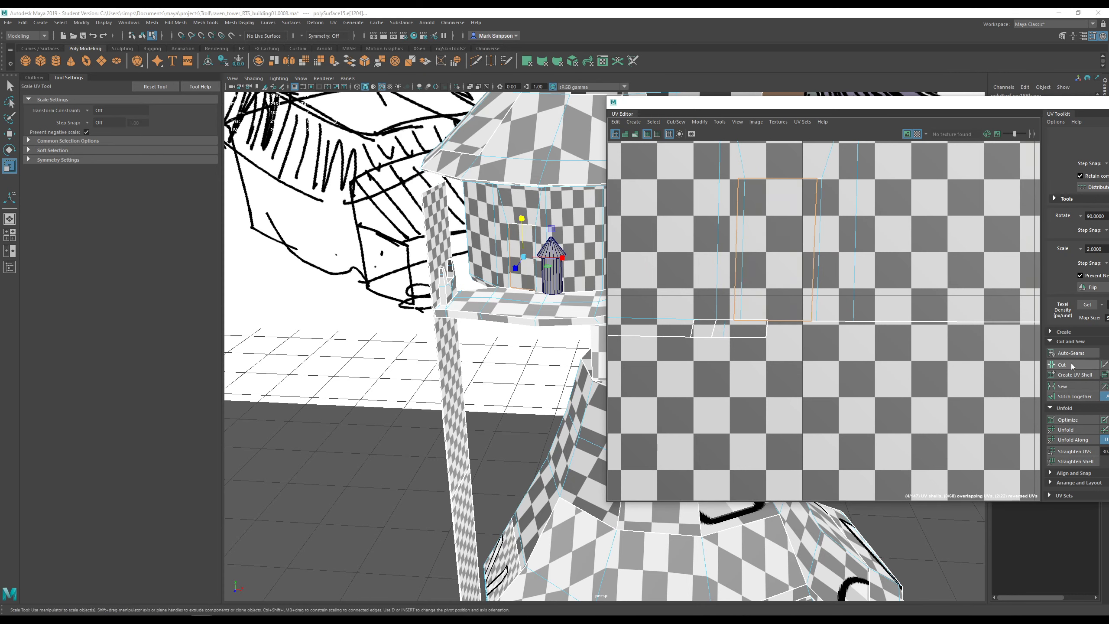
- Move the small cut-out shell down off the wall shell and scale it
{"action": "right_click", "coordinate": [789, 232]}
{"action": "right_click_drag", "start_coordinate": [764, 217], "coordinate": [762, 217]}
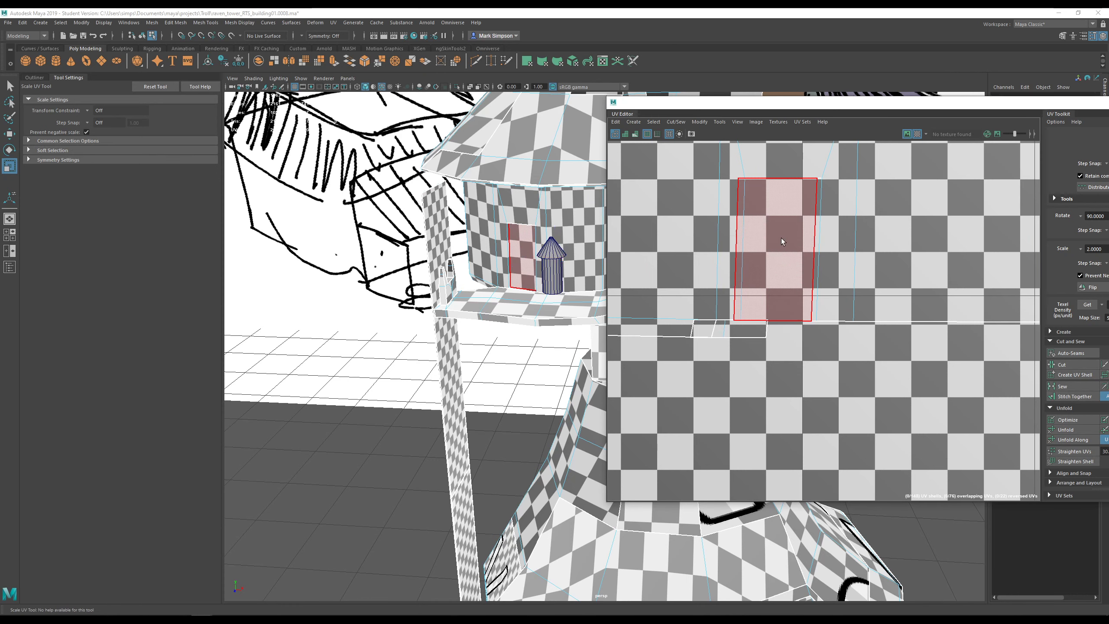
{"action": "left_click", "coordinate": [781, 238]}
{"action": "scroll", "coordinate": [781, 328], "scroll_direction": "down", "scroll_amount": 4}
{"action": "key", "text": "w"}
{"action": "left_click_drag", "start_coordinate": [780, 253], "coordinate": [842, 412]}
{"action": "key", "text": "r"}
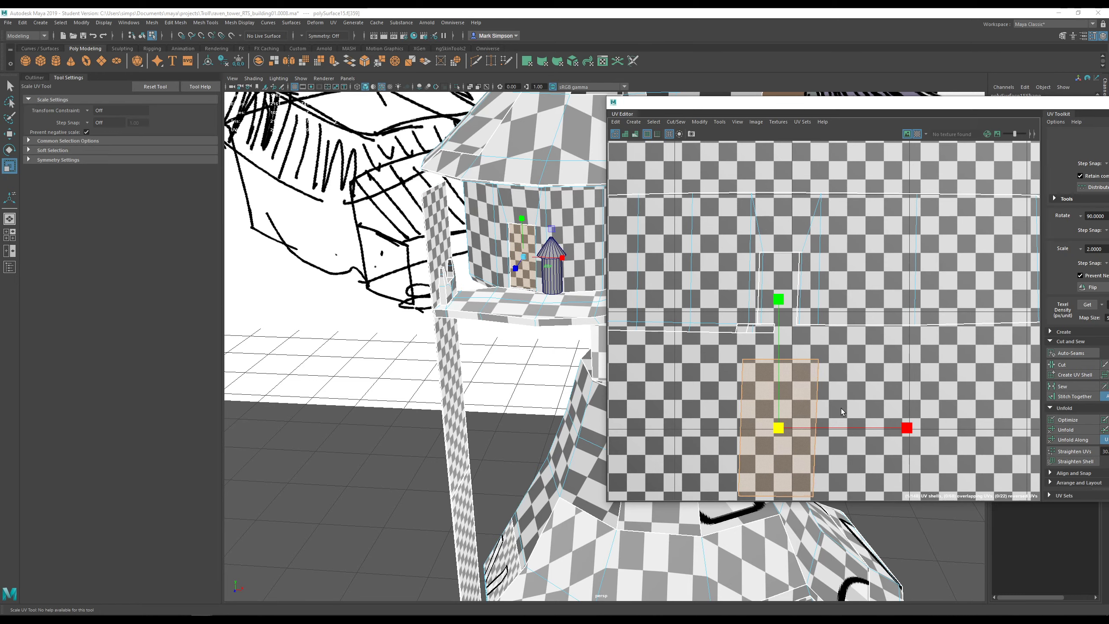
{"action": "scroll", "coordinate": [548, 278], "scroll_direction": "down", "scroll_amount": 5}
{"action": "middle_click_drag", "start_coordinate": [511, 320], "coordinate": [427, 260], "text": "alt"}
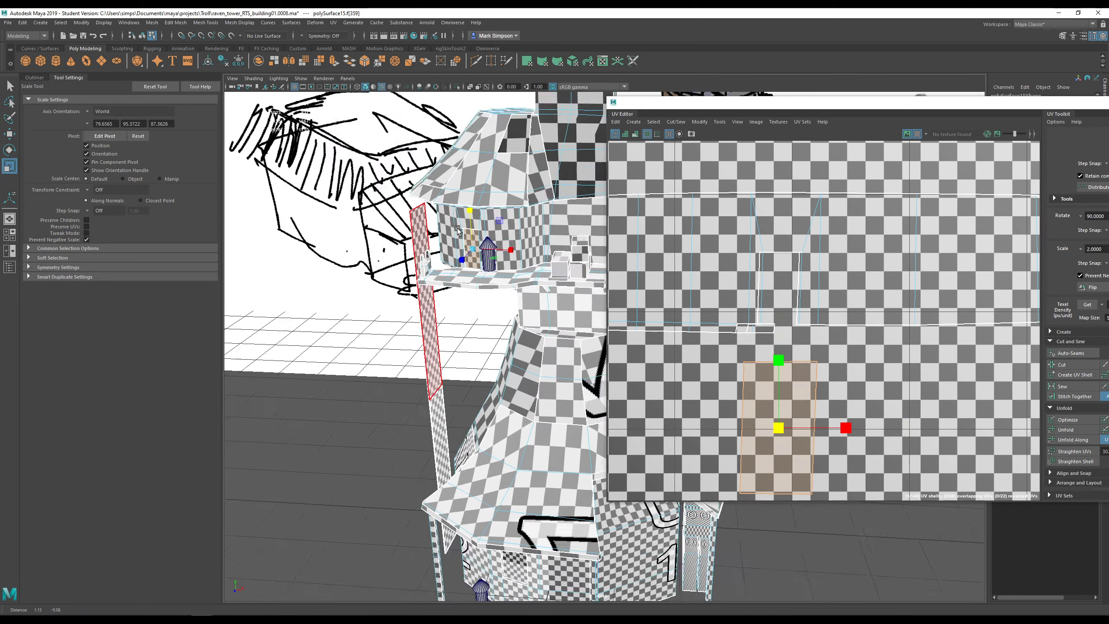
{"action": "mouse_move", "coordinate": [427, 259]}
{"action": "left_mouse_down", "text": "alt"}
{"action": "mouse_move", "coordinate": [499, 222]}
{"action": "mouse_move", "coordinate": [802, 249]}
{"action": "left_mouse_up", "text": "alt"}
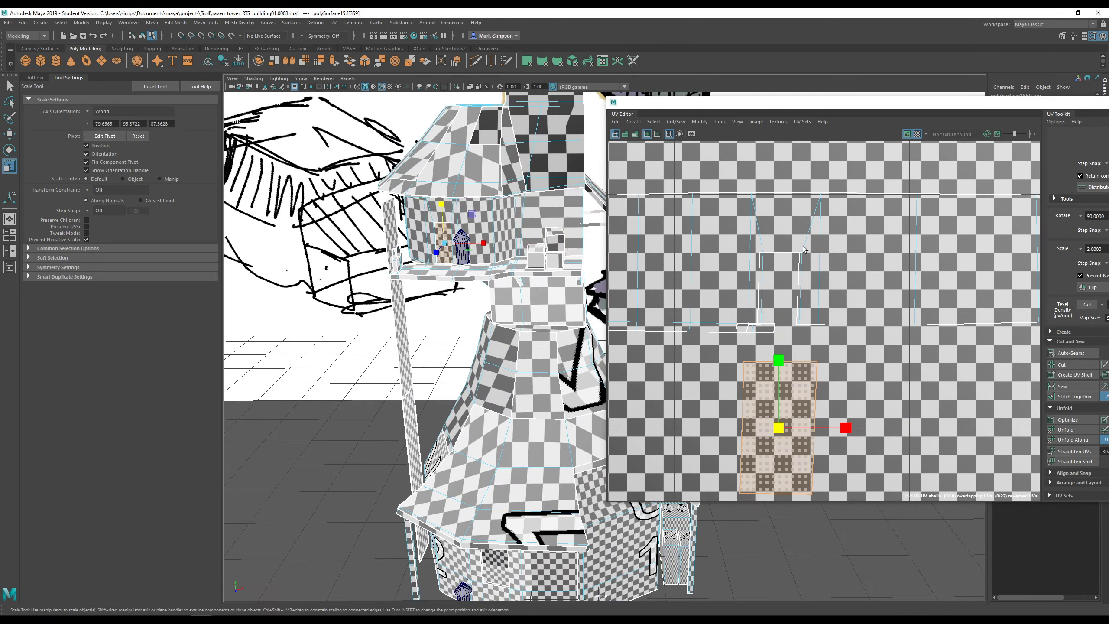
{"action": "scroll", "coordinate": [749, 261], "scroll_direction": "up", "scroll_amount": 3}
- Optimize the balcony wall shell, fixing its non-manifold geometry first
{"action": "right_click_drag", "start_coordinate": [769, 225], "coordinate": [750, 213]}
{"action": "left_click", "coordinate": [750, 215]}
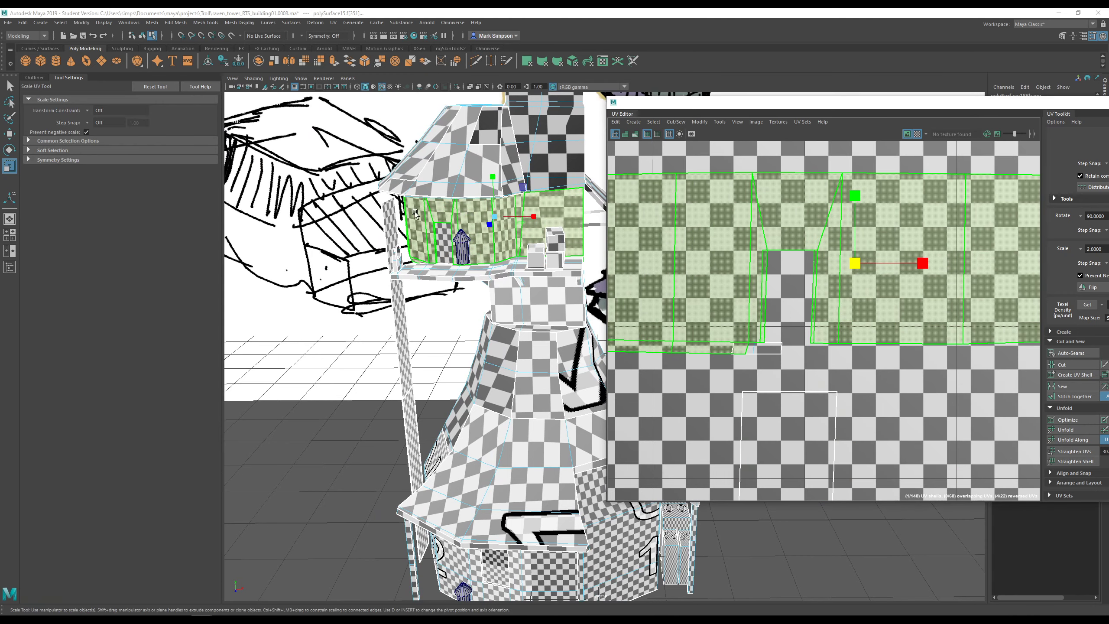
{"action": "scroll", "coordinate": [918, 279], "scroll_direction": "down", "scroll_amount": 5}
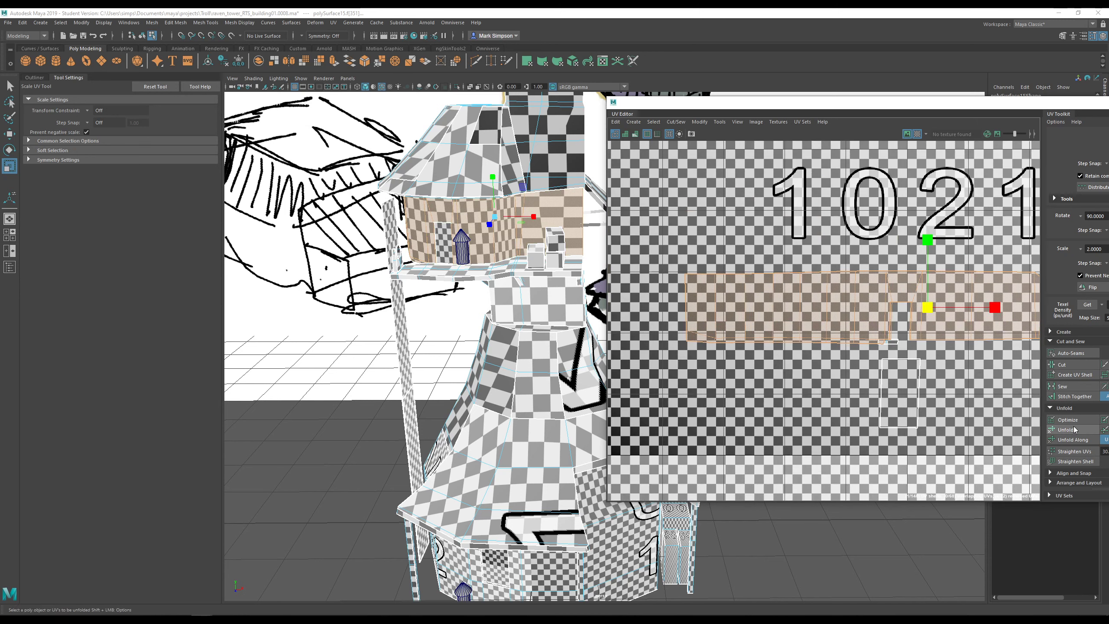
{"action": "left_click", "coordinate": [1072, 419]}
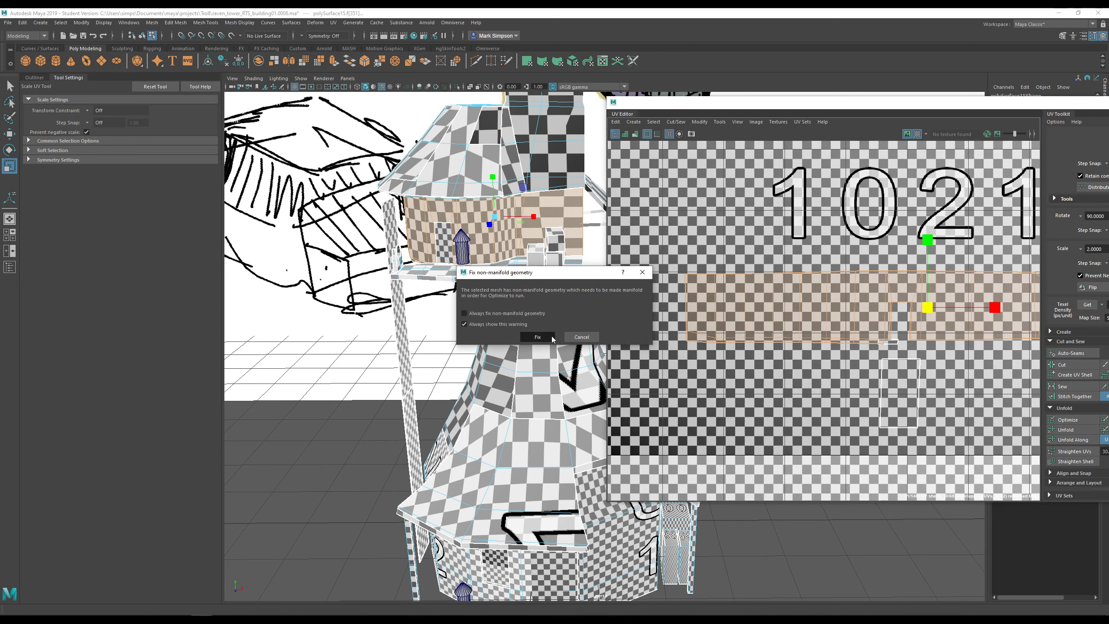
{"action": "left_click", "coordinate": [552, 336]}
{"action": "left_click", "coordinate": [1072, 421]}
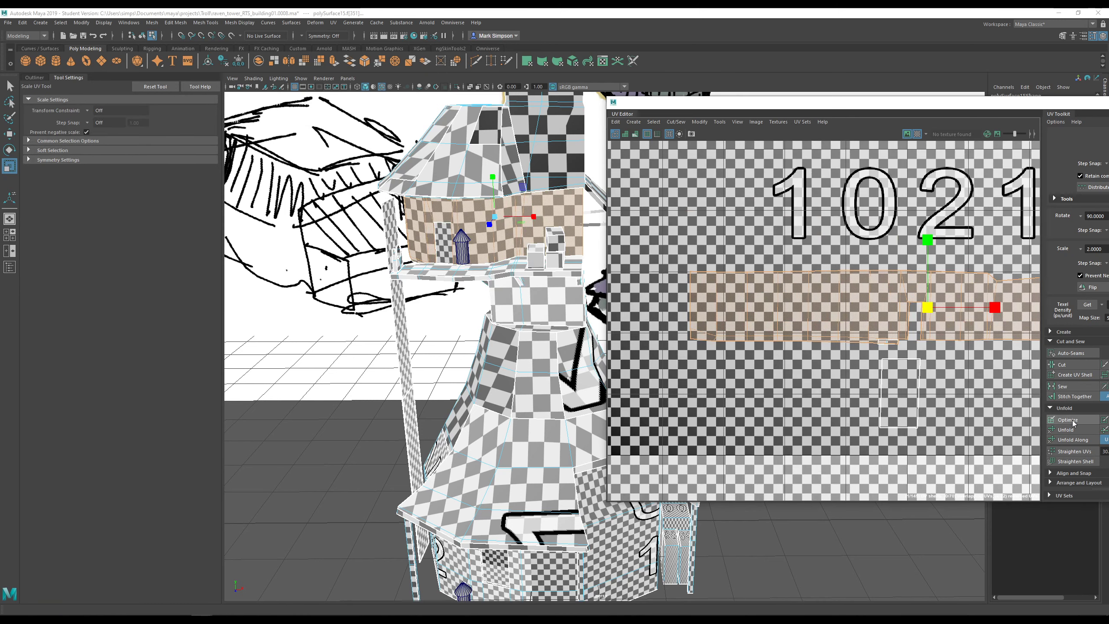
- Center the straightened wall strip in the UV view and hide the checker texture
{"action": "mouse_move", "coordinate": [576, 187]}
{"action": "left_mouse_down", "text": "alt"}
{"action": "mouse_move", "coordinate": [575, 159]}
{"action": "mouse_move", "coordinate": [601, 179]}
{"action": "mouse_move", "coordinate": [578, 190]}
{"action": "left_mouse_up", "text": "alt"}
{"action": "scroll", "coordinate": [891, 378], "scroll_direction": "down", "scroll_amount": 3}
{"action": "middle_click_drag", "start_coordinate": [938, 377], "coordinate": [814, 342], "text": "alt"}
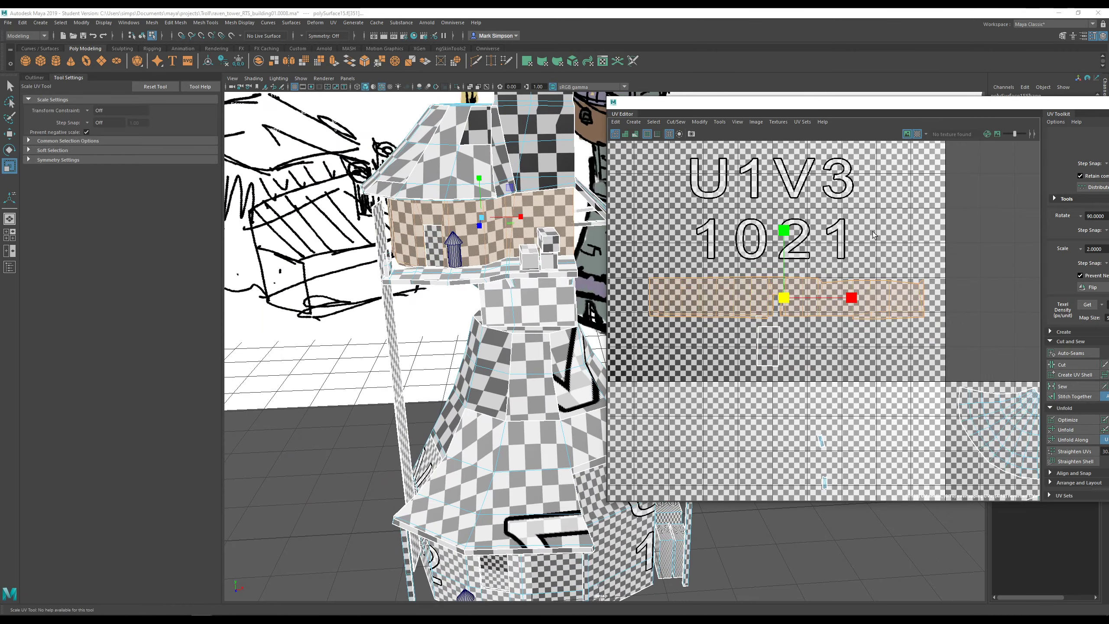
{"action": "left_click", "coordinate": [919, 135]}
{"action": "scroll", "coordinate": [826, 306], "scroll_direction": "down", "scroll_amount": 2}
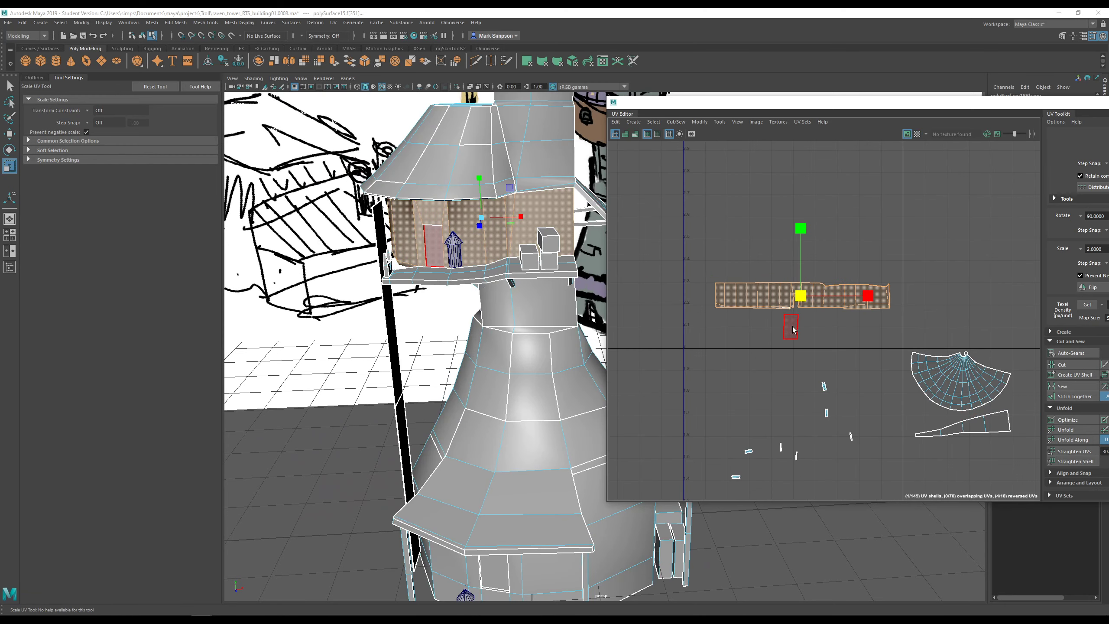
- Move the wall strip shell up-left and the rectangular door shell up-right in the UV layout
{"action": "scroll", "coordinate": [787, 326], "scroll_direction": "up", "scroll_amount": 3}
{"action": "key", "text": "w"}
{"action": "left_click_drag", "start_coordinate": [807, 281], "coordinate": [801, 254]}
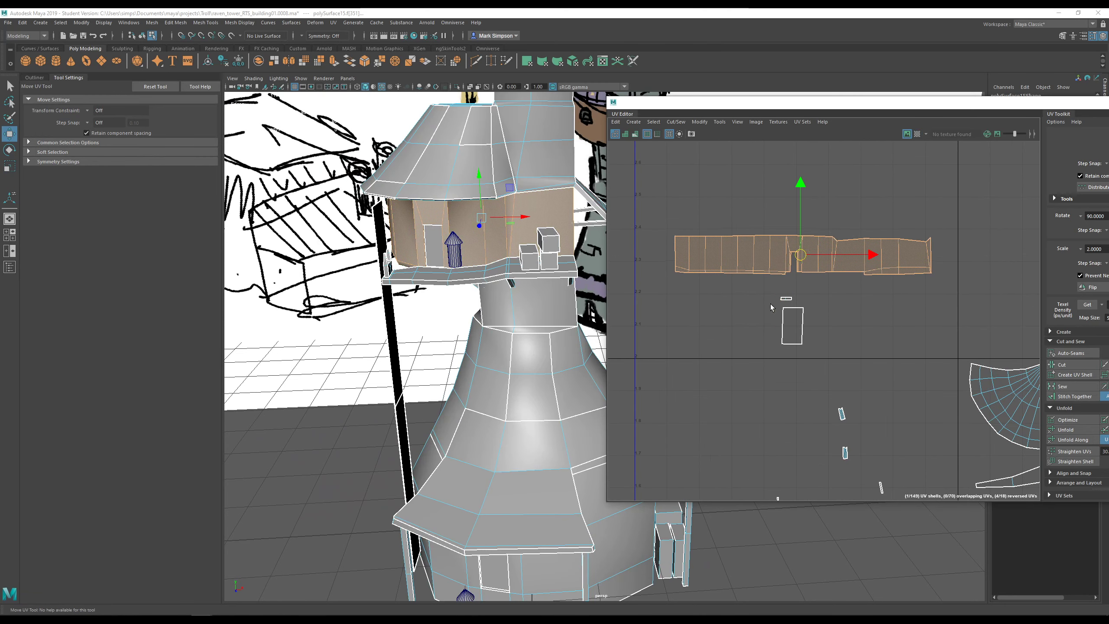
{"action": "scroll", "coordinate": [771, 307], "scroll_direction": "up", "scroll_amount": 2}
{"action": "left_click", "coordinate": [799, 298]}
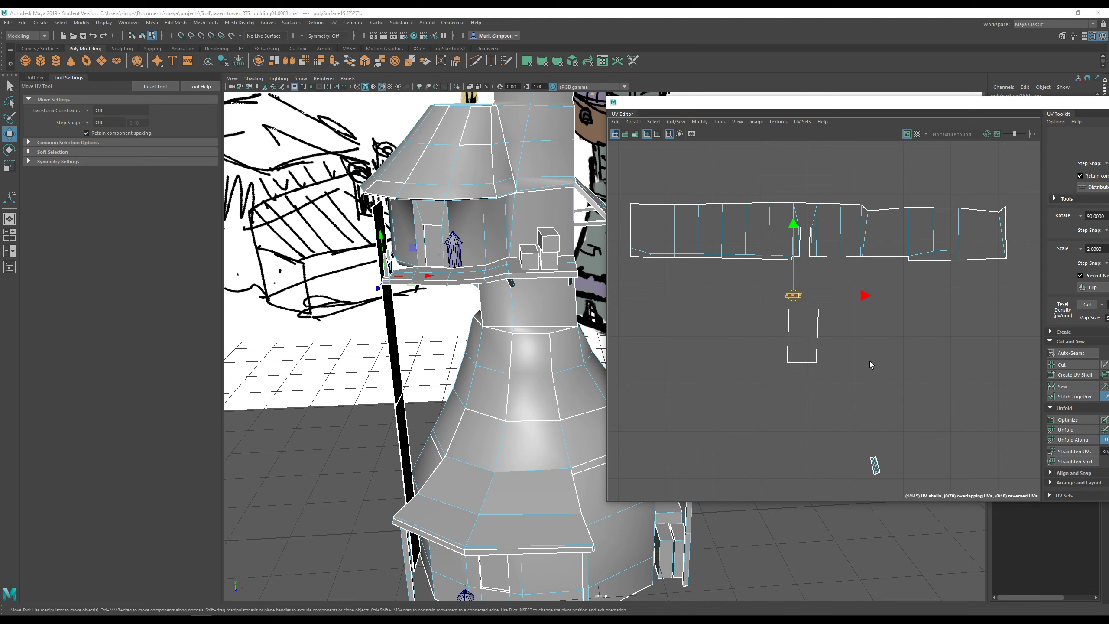
{"action": "left_click", "coordinate": [813, 341]}
{"action": "left_click_drag", "start_coordinate": [811, 340], "coordinate": [881, 312]}
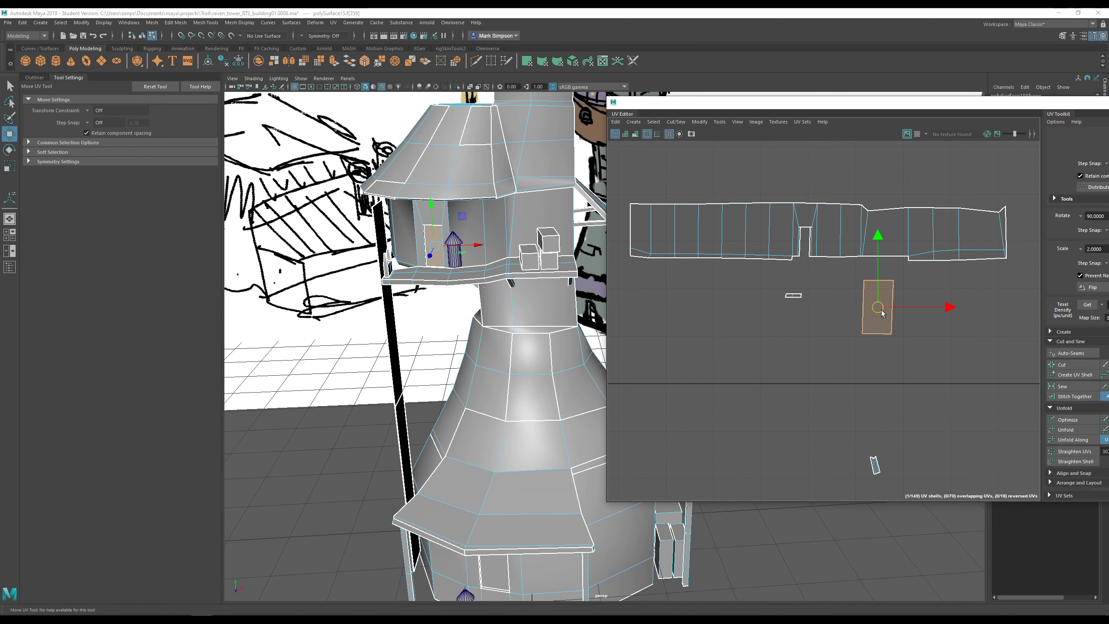
- Select a balcony deck face and bring the strip's doorway notch into view
{"action": "left_click_drag", "start_coordinate": [509, 278], "coordinate": [541, 343], "text": "alt"}
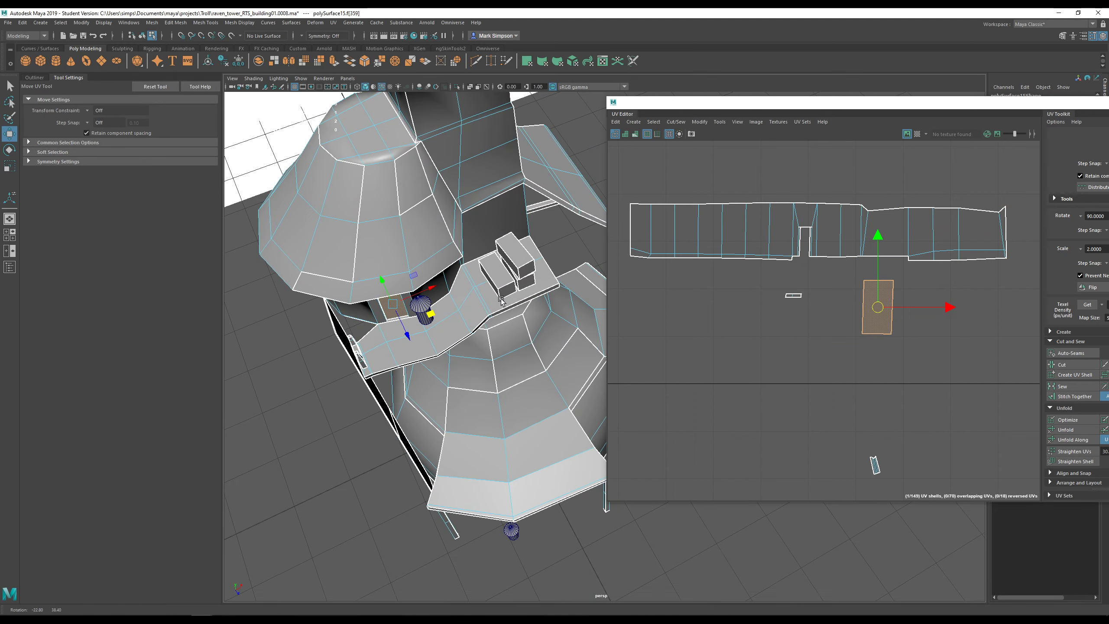
{"action": "right_click_drag", "start_coordinate": [395, 319], "coordinate": [393, 337]}
{"action": "left_click", "coordinate": [443, 321]}
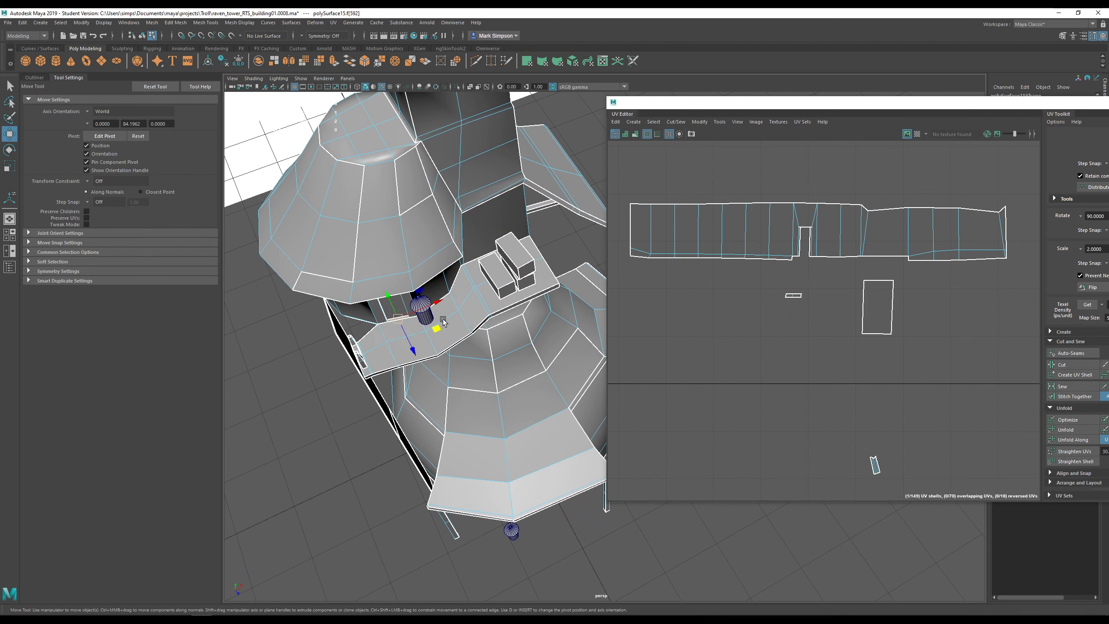
{"action": "key", "text": "w"}
{"action": "scroll", "coordinate": [817, 272], "scroll_direction": "up", "scroll_amount": 5}
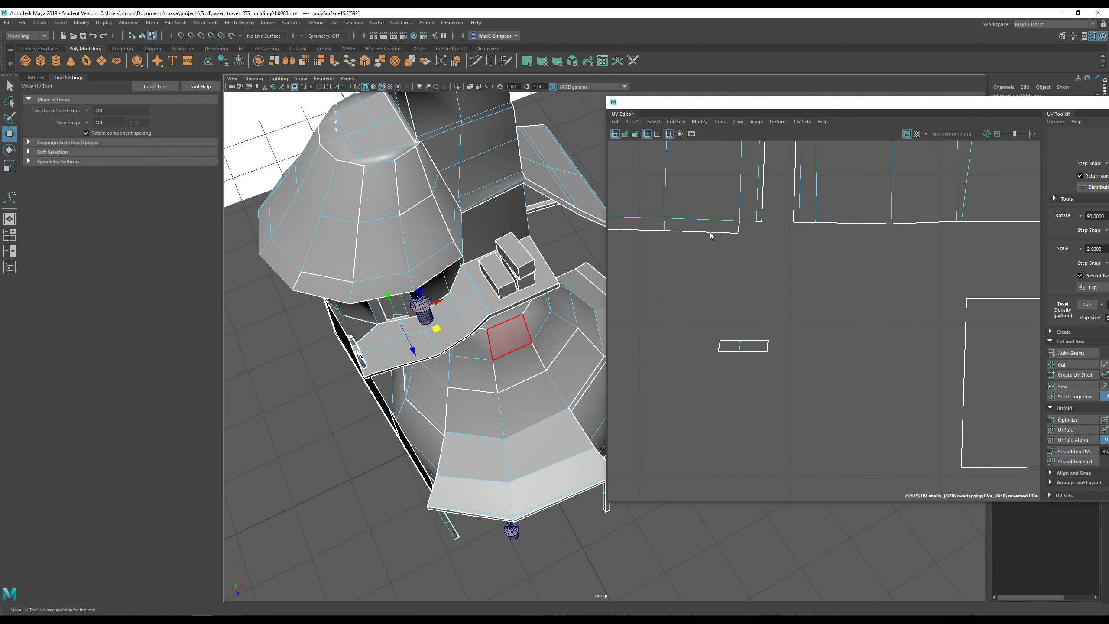
{"action": "left_click_drag", "start_coordinate": [495, 312], "coordinate": [525, 279], "text": "alt"}
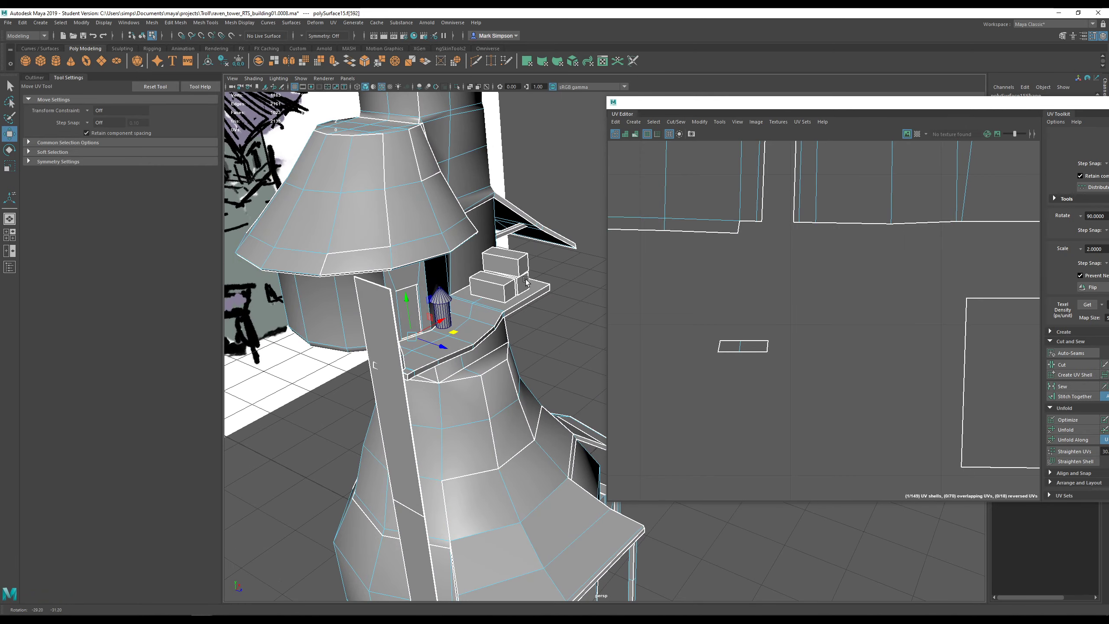
{"action": "middle_click_drag", "start_coordinate": [797, 221], "coordinate": [812, 274], "text": "alt"}
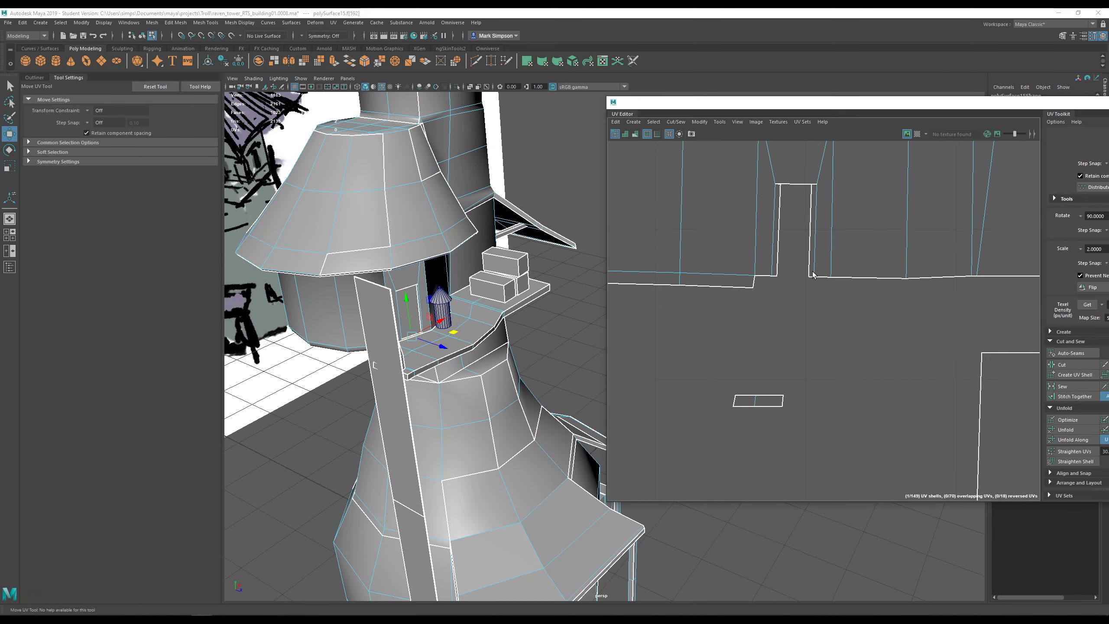
- In UV Shell selection, move the long wall strip shell down and to the right
{"action": "scroll", "coordinate": [811, 279], "scroll_direction": "down", "scroll_amount": 5}
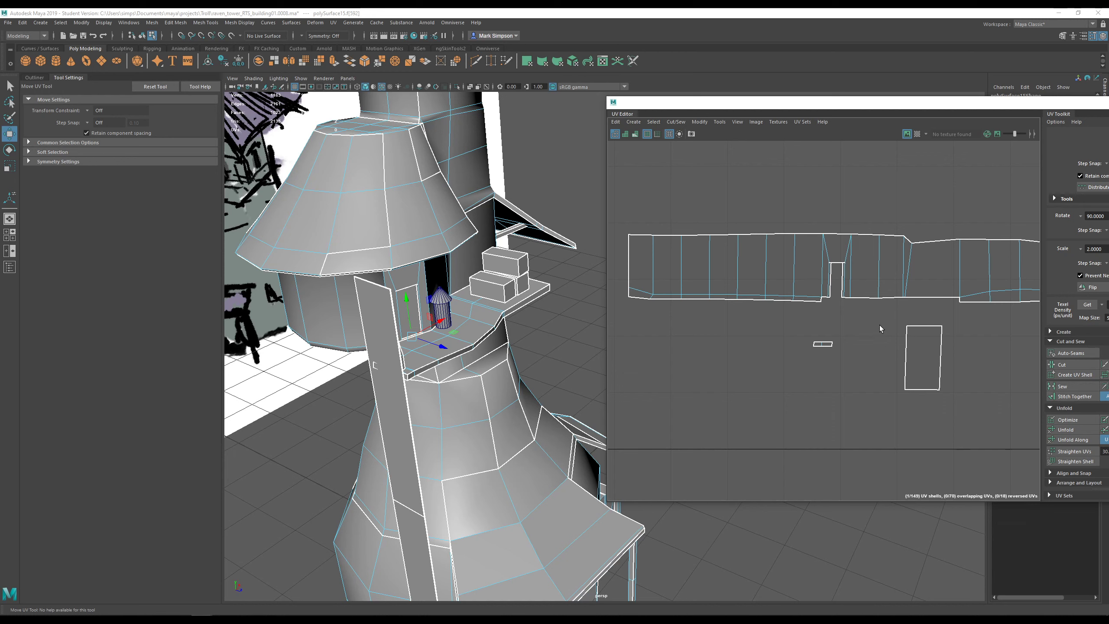
{"action": "scroll", "coordinate": [879, 327], "scroll_direction": "down", "scroll_amount": 10}
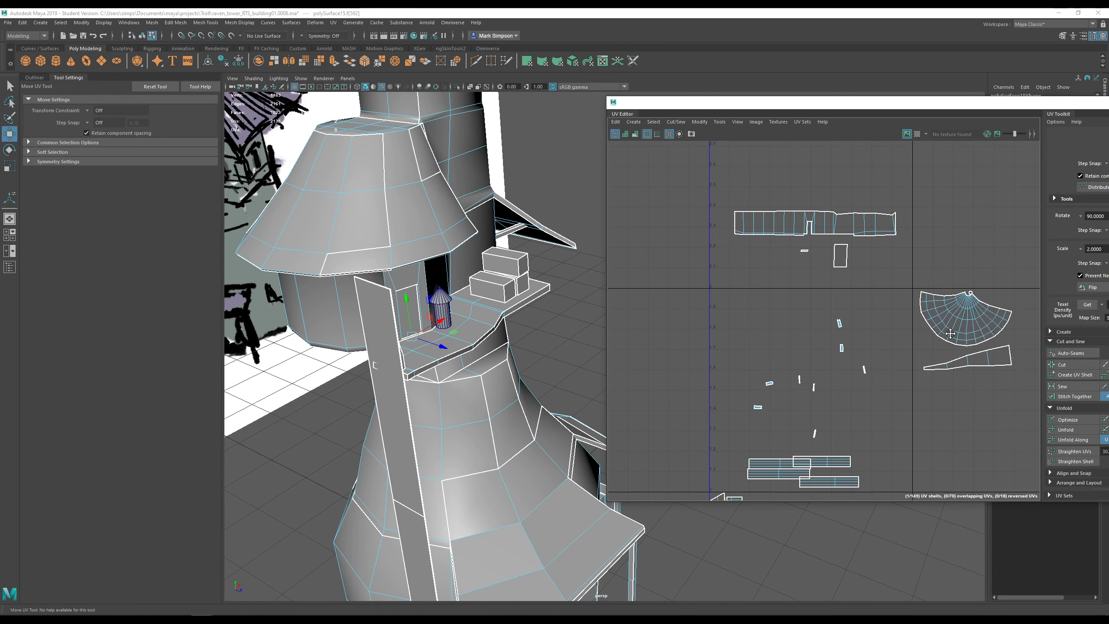
{"action": "middle_click_drag", "start_coordinate": [950, 333], "coordinate": [903, 331], "text": "alt"}
{"action": "right_click_drag", "start_coordinate": [859, 293], "coordinate": [839, 283]}
{"action": "middle_click_drag", "start_coordinate": [924, 332], "coordinate": [854, 330], "text": "alt"}
{"action": "left_click", "coordinate": [698, 218]}
{"action": "left_click_drag", "start_coordinate": [697, 218], "coordinate": [869, 466]}
{"action": "middle_click_drag", "start_coordinate": [945, 440], "coordinate": [861, 349], "text": "alt"}
- Shift the stacked tall shells right and gather the small rectangle shells into the small-shell cluster
{"action": "left_click", "coordinate": [874, 362]}
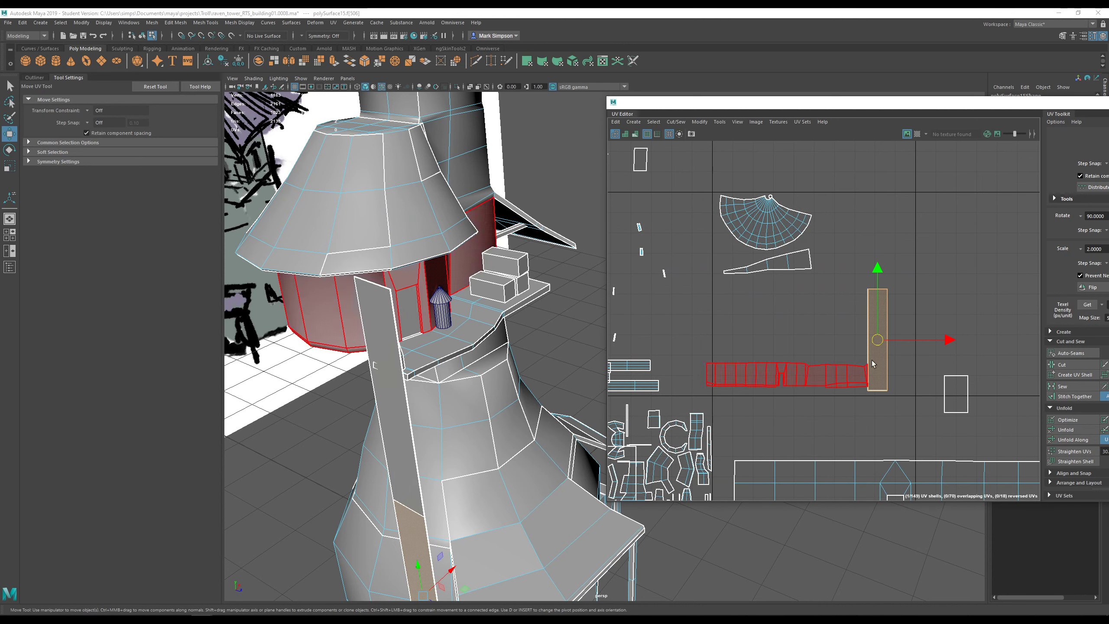
{"action": "left_click_drag", "start_coordinate": [841, 287], "coordinate": [902, 345]}
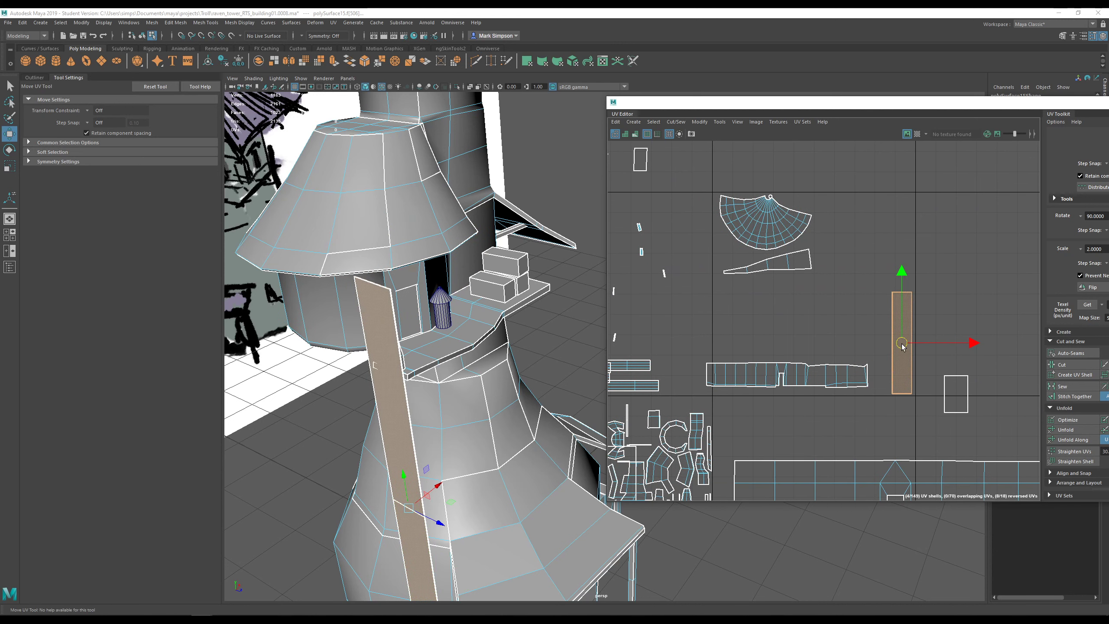
{"action": "left_click", "coordinate": [824, 383]}
{"action": "left_click_drag", "start_coordinate": [787, 375], "coordinate": [806, 380]}
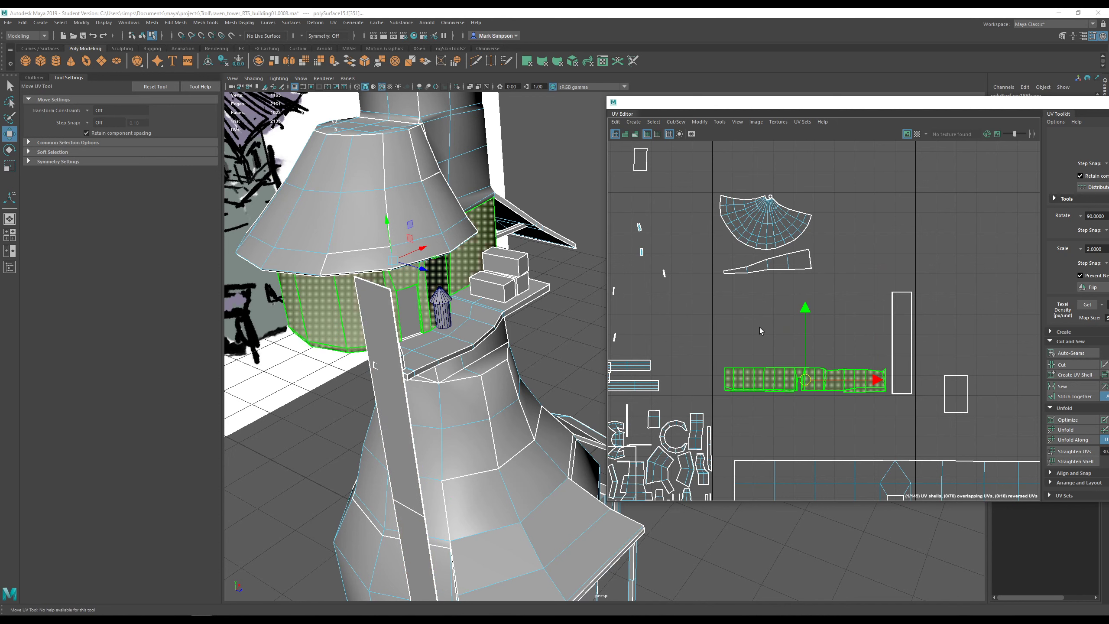
{"action": "middle_click_drag", "start_coordinate": [759, 331], "coordinate": [824, 370], "text": "alt"}
{"action": "left_click_drag", "start_coordinate": [731, 250], "coordinate": [814, 410]}
{"action": "left_click_drag", "start_coordinate": [668, 196], "coordinate": [689, 318]}
{"action": "middle_click_drag", "start_coordinate": [754, 386], "coordinate": [747, 234], "text": "alt"}
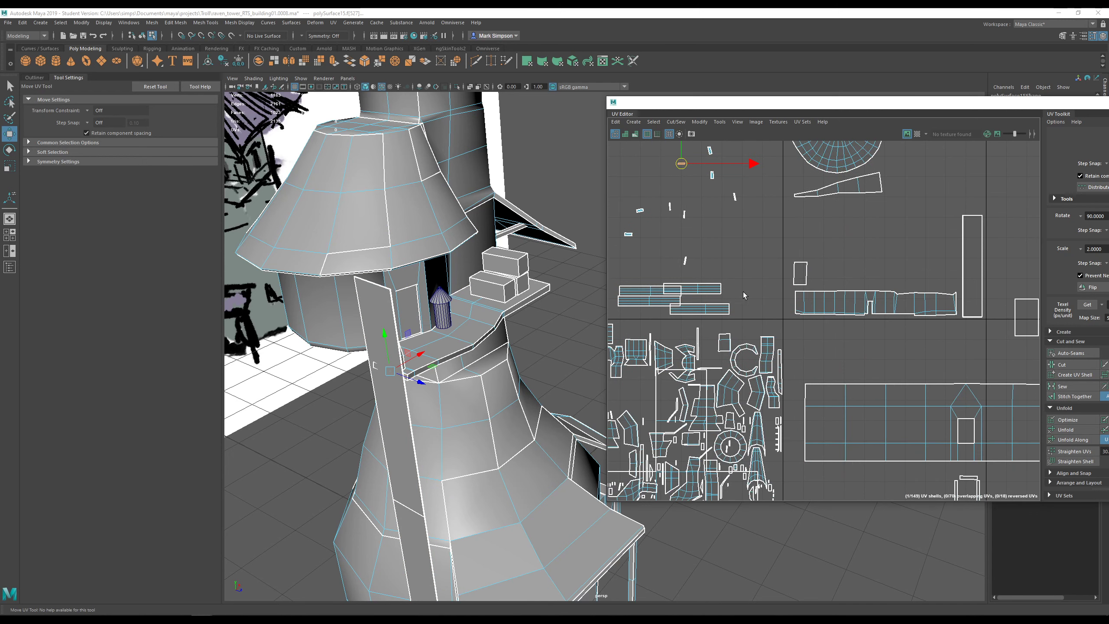
- Shrink the long balcony wall shell with Scale UV, raise it, and select the lower rectangle
{"action": "middle_click_drag", "start_coordinate": [797, 365], "coordinate": [856, 314], "text": "alt"}
{"action": "middle_click_drag", "start_coordinate": [990, 236], "coordinate": [796, 300], "text": "alt"}
{"action": "scroll", "coordinate": [797, 301], "scroll_direction": "down", "scroll_amount": 3}
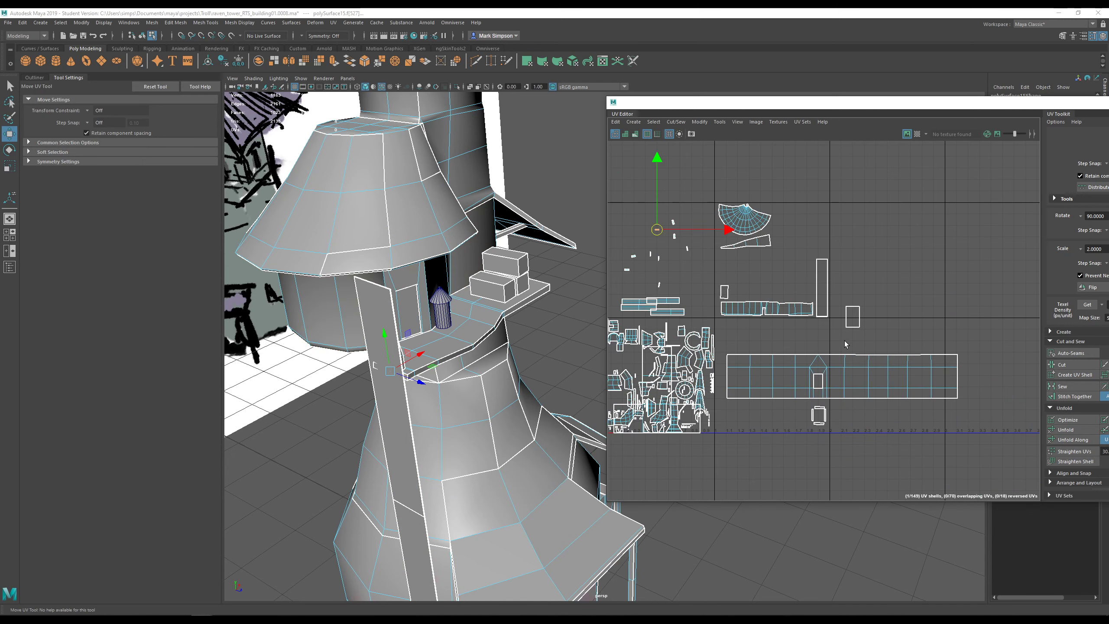
{"action": "left_click", "coordinate": [845, 375]}
{"action": "key", "text": "r"}
{"action": "left_click_drag", "start_coordinate": [846, 376], "coordinate": [798, 310]}
{"action": "key", "text": "w"}
{"action": "scroll", "coordinate": [772, 332], "scroll_direction": "up", "scroll_amount": 2}
{"action": "left_click_drag", "start_coordinate": [770, 244], "coordinate": [760, 139]}
{"action": "left_click", "coordinate": [738, 325]}
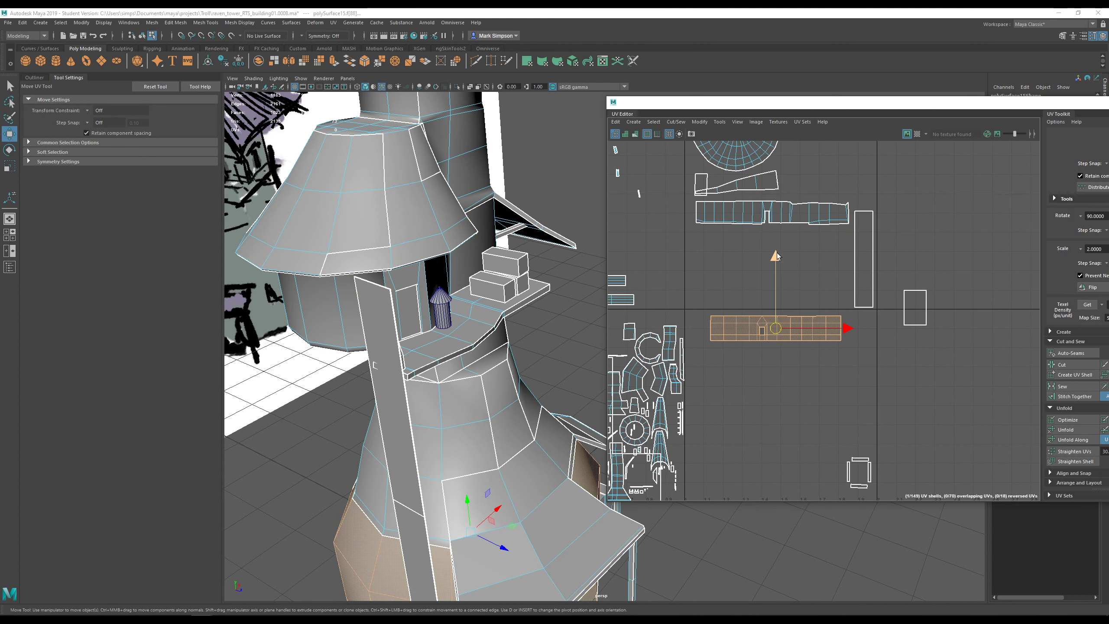
- Move the selected rectangular shell up slightly in the UV layout
{"action": "left_click_drag", "start_coordinate": [776, 256], "coordinate": [776, 222]}
{"action": "middle_click_drag", "start_coordinate": [563, 369], "coordinate": [507, 214], "text": "alt"}
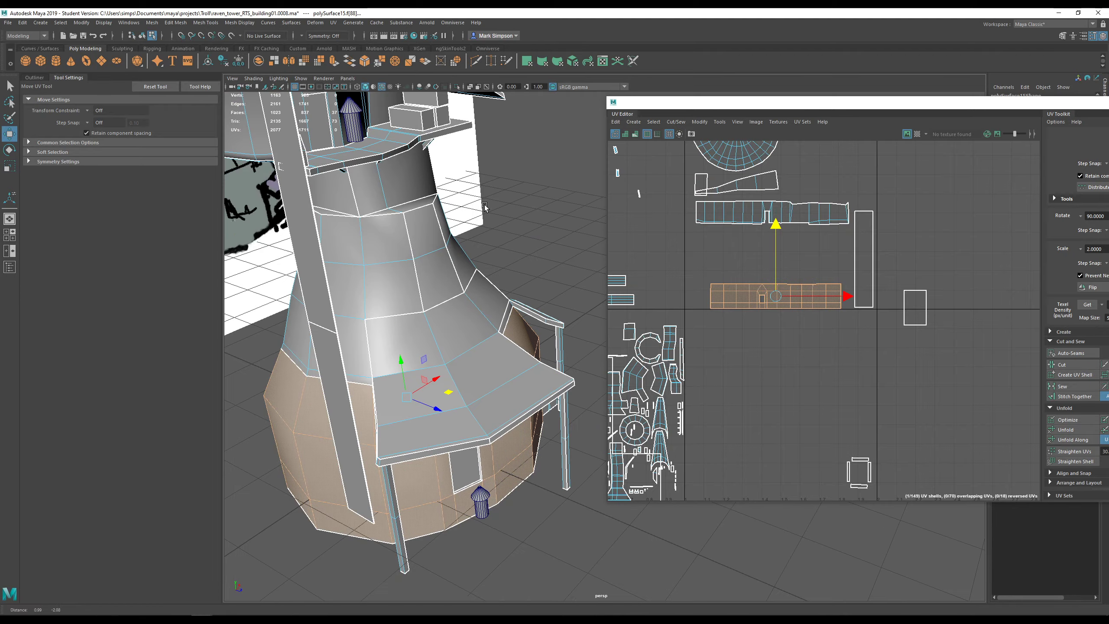
{"action": "right_click_drag", "start_coordinate": [576, 315], "coordinate": [554, 320], "text": "alt"}
{"action": "left_click_drag", "start_coordinate": [555, 321], "coordinate": [543, 286], "text": "alt"}
{"action": "middle_click_drag", "start_coordinate": [543, 286], "coordinate": [553, 342], "text": "alt"}
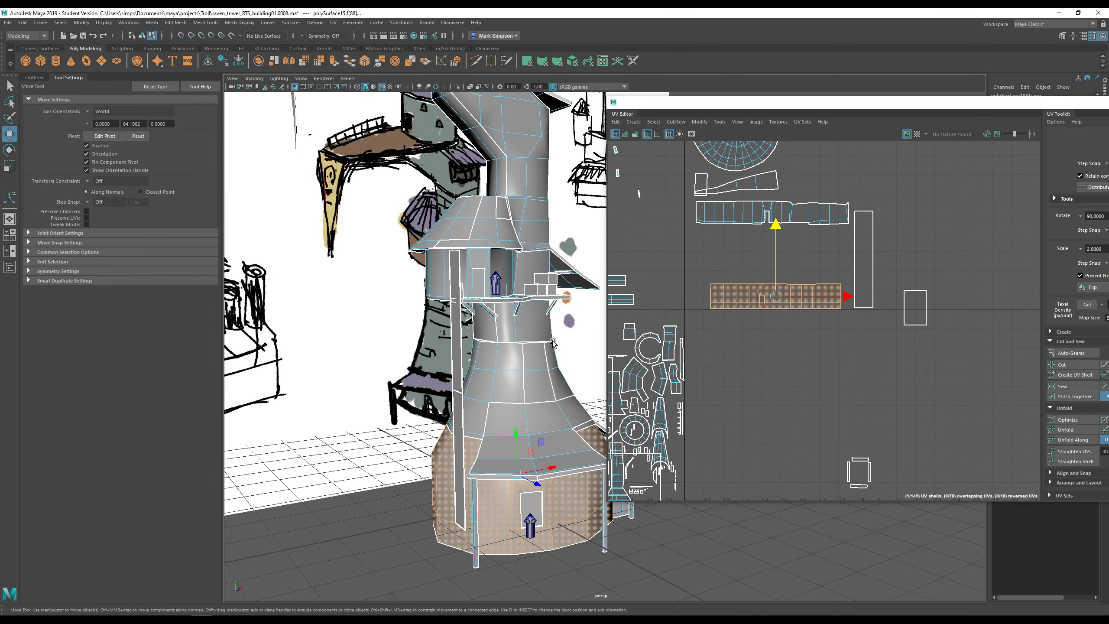
{"action": "left_click_drag", "start_coordinate": [776, 238], "coordinate": [776, 232]}
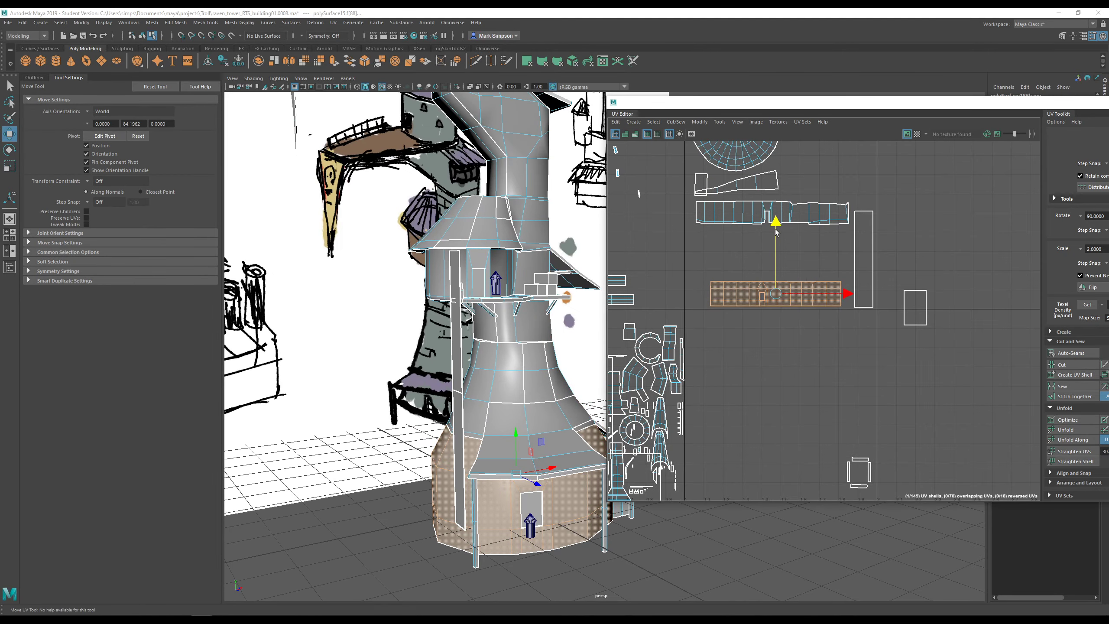
- Box-select the upper long strip shell and lower it in the layout
{"action": "left_click_drag", "start_coordinate": [688, 201], "coordinate": [849, 239]}
{"action": "left_click_drag", "start_coordinate": [775, 168], "coordinate": [758, 221]}
{"action": "middle_click_drag", "start_coordinate": [755, 226], "coordinate": [785, 294], "text": "alt"}
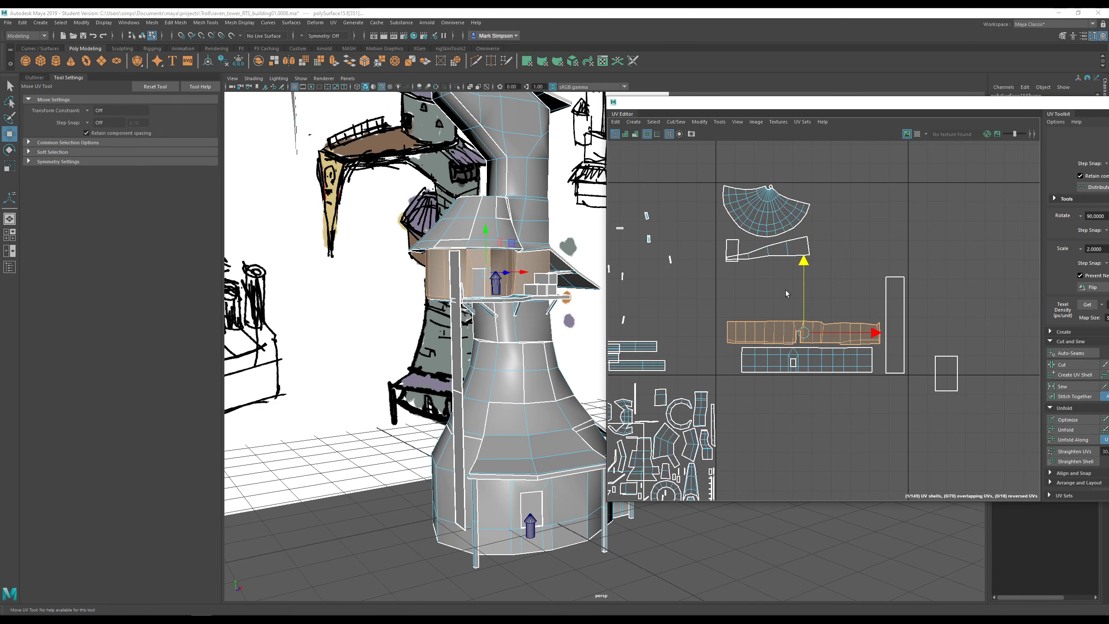
- Rotate the wedge shell upright and place it against the long strip's edge
{"action": "left_click_drag", "start_coordinate": [764, 261], "coordinate": [765, 293]}
{"action": "key", "text": "e"}
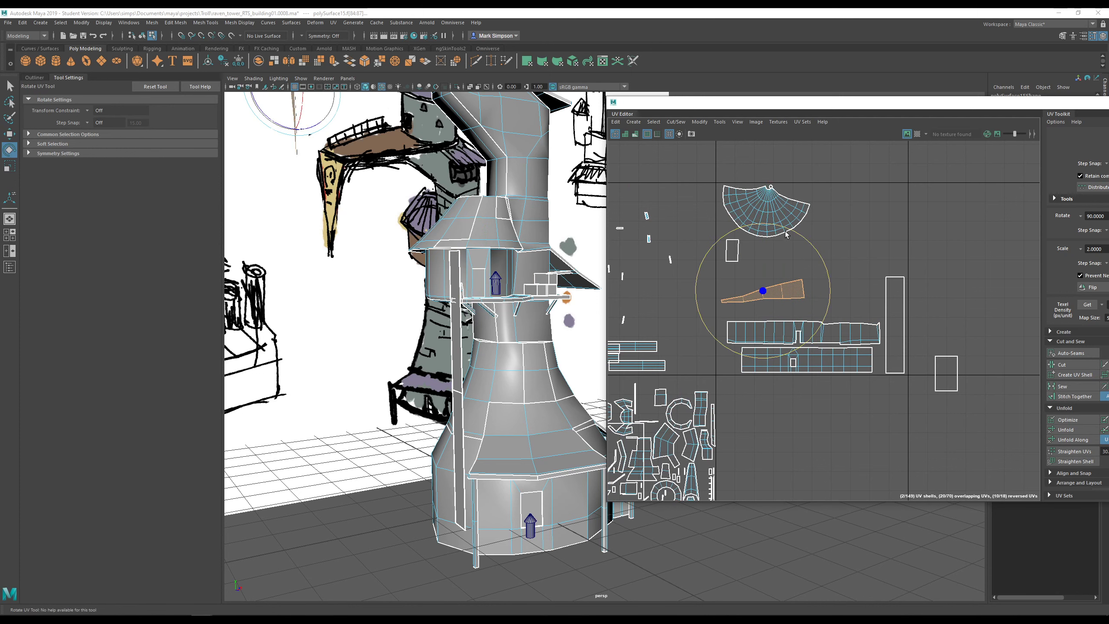
{"action": "left_click_drag", "start_coordinate": [770, 232], "coordinate": [669, 245]}
{"action": "scroll", "coordinate": [771, 289], "scroll_direction": "up", "scroll_amount": 5}
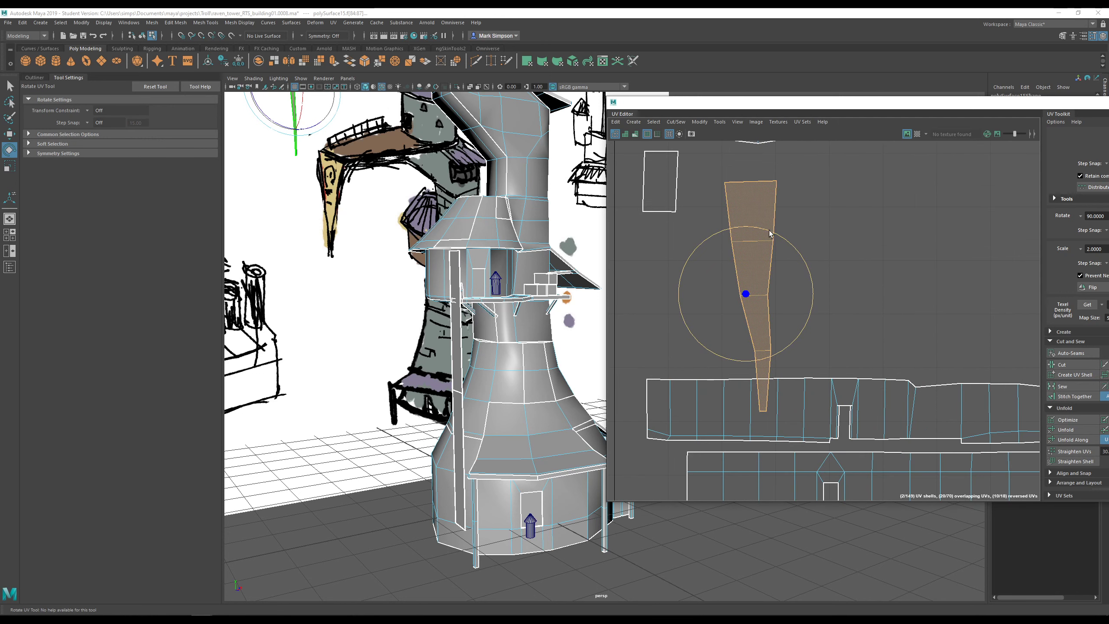
{"action": "left_click_drag", "start_coordinate": [769, 233], "coordinate": [770, 230]}
{"action": "key", "text": "w"}
{"action": "left_click_drag", "start_coordinate": [750, 303], "coordinate": [631, 262]}
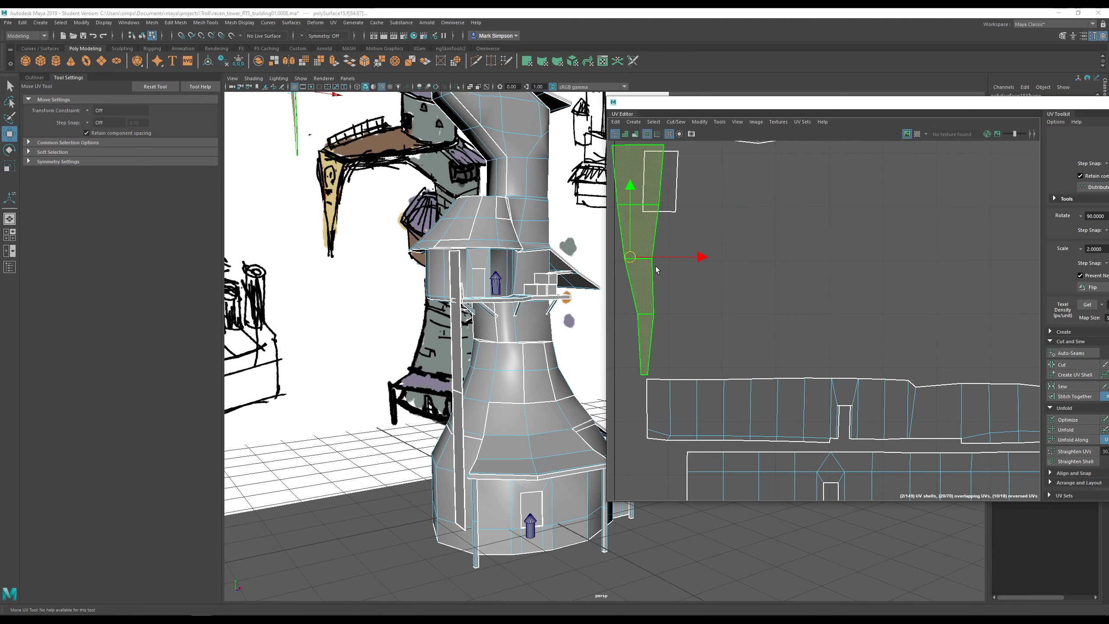
{"action": "middle_click_drag", "start_coordinate": [655, 264], "coordinate": [698, 285], "text": "alt"}
{"action": "left_click_drag", "start_coordinate": [671, 275], "coordinate": [680, 281]}
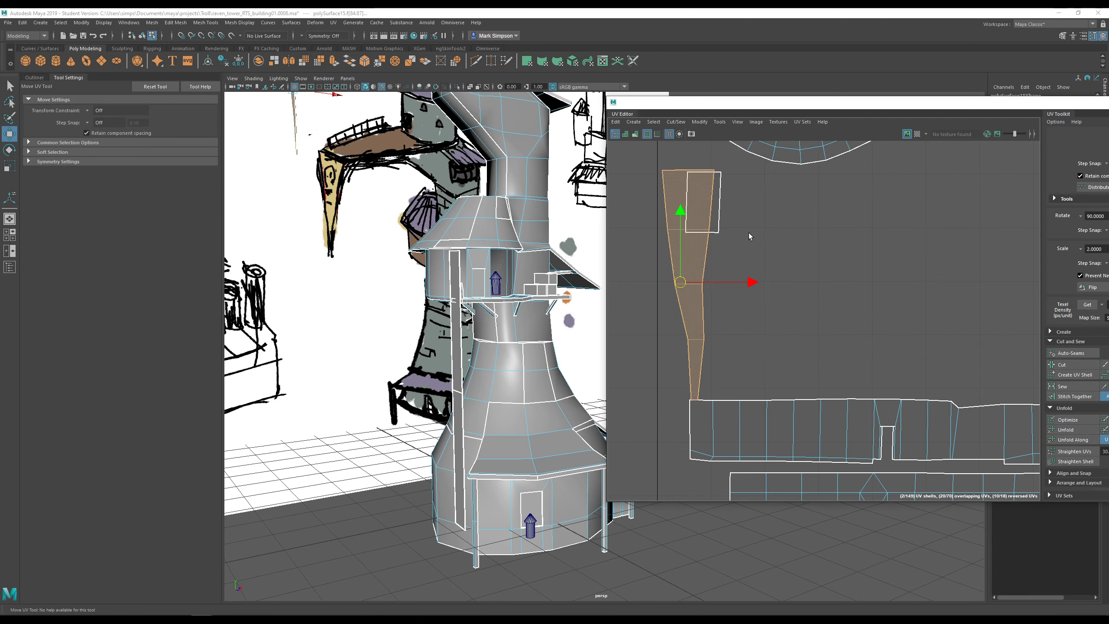
- Move the small rectangular shell to its new position in the layout
{"action": "left_click_drag", "start_coordinate": [714, 223], "coordinate": [801, 316]}
{"action": "left_click_drag", "start_coordinate": [567, 297], "coordinate": [512, 299], "text": "alt"}
{"action": "scroll", "coordinate": [512, 299], "scroll_direction": "up", "scroll_amount": 6}
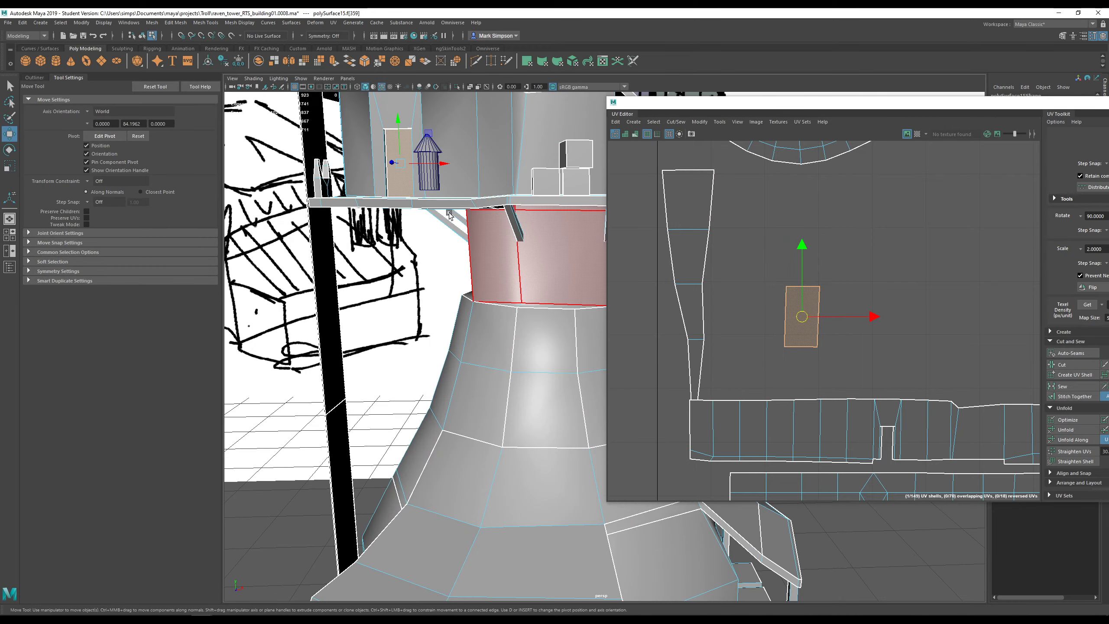
- Optimize the upper door's UV shell into a taller, narrower rectangle
{"action": "middle_click_drag", "start_coordinate": [474, 264], "coordinate": [580, 411], "text": "alt"}
{"action": "scroll", "coordinate": [580, 410], "scroll_direction": "up", "scroll_amount": 8}
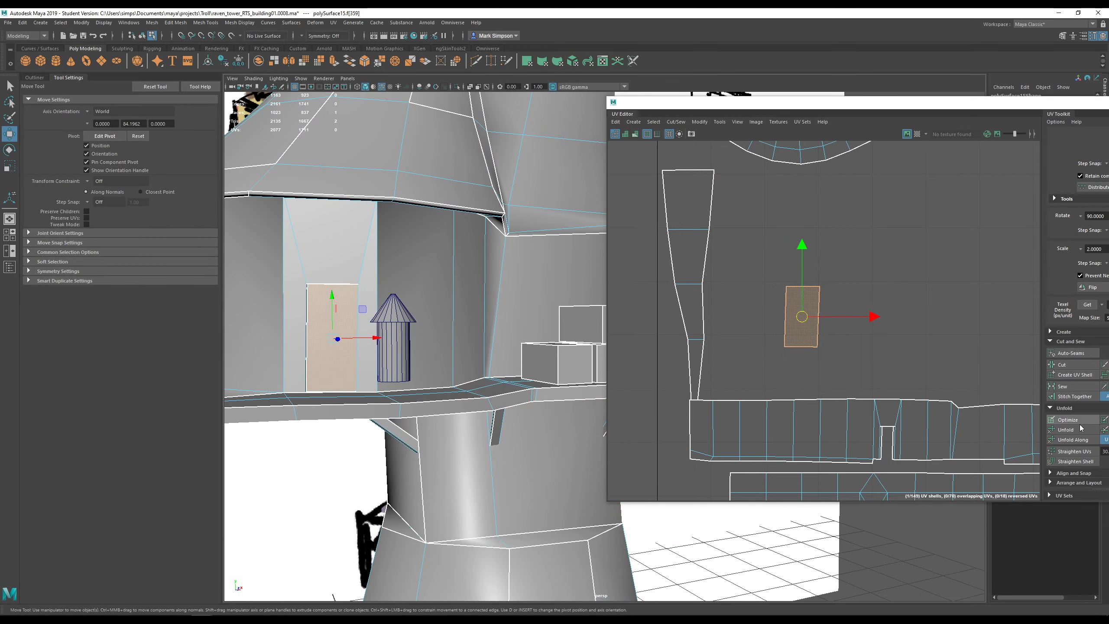
{"action": "left_click", "coordinate": [1073, 420]}
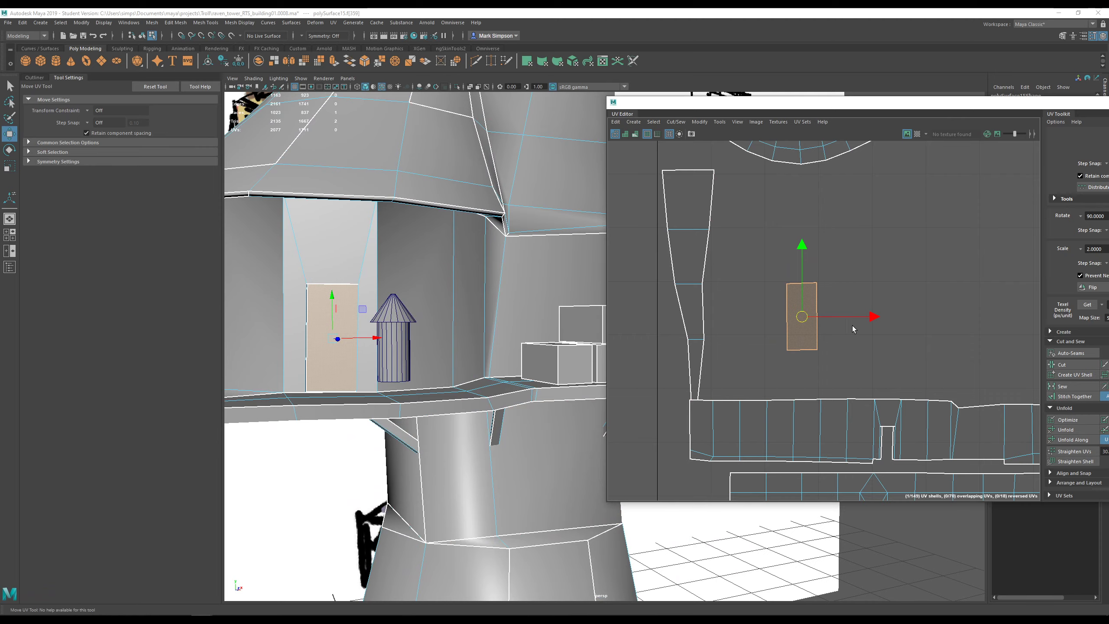
{"action": "left_click_drag", "start_coordinate": [386, 322], "coordinate": [485, 247], "text": "alt"}
{"action": "key", "text": "f"}
{"action": "scroll", "coordinate": [393, 336], "scroll_direction": "down", "scroll_amount": 6}
{"action": "scroll", "coordinate": [486, 246], "scroll_direction": "up", "scroll_amount": 5}
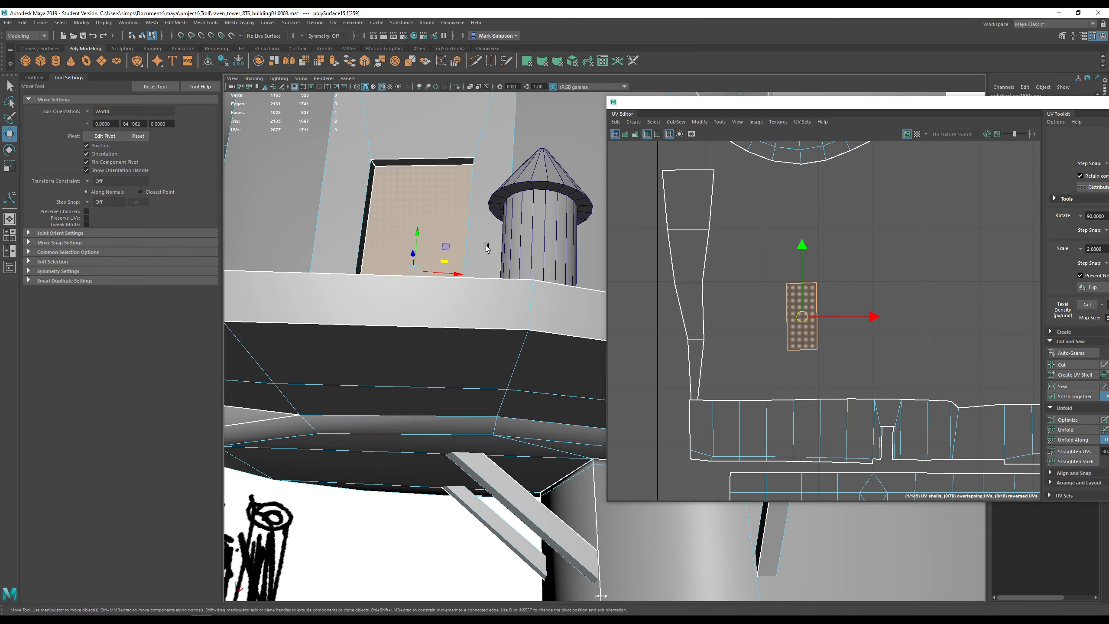
{"action": "left_click_drag", "start_coordinate": [428, 202], "coordinate": [394, 269], "text": "alt"}
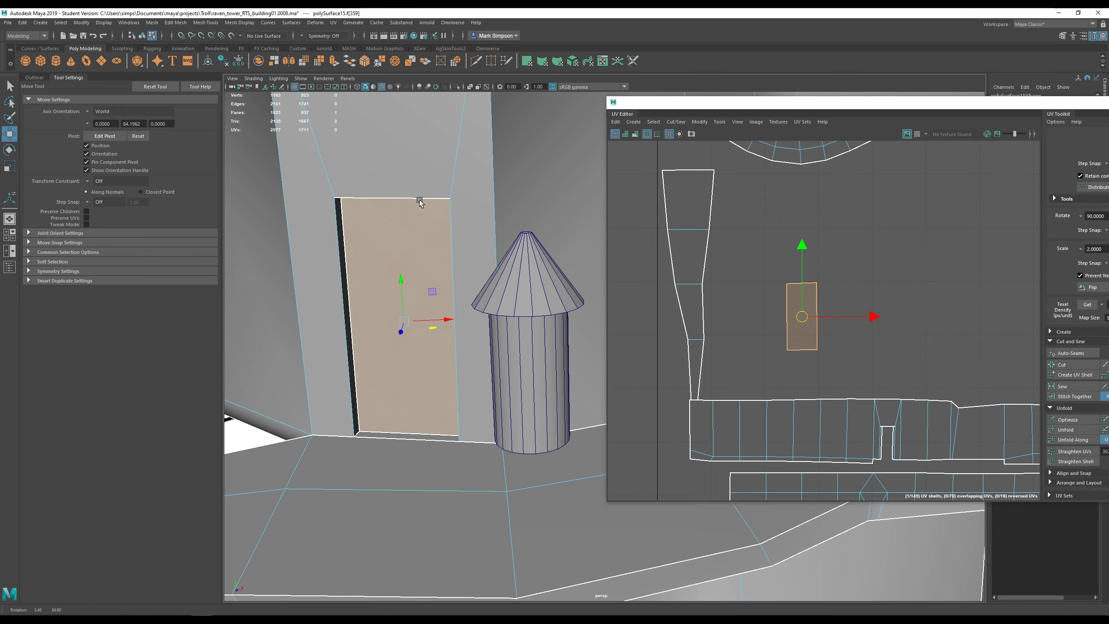
- Select two of the door's edges and scale them sideways
{"action": "right_click", "coordinate": [382, 272]}
{"action": "left_click", "coordinate": [374, 251]}
{"action": "left_click", "coordinate": [352, 258]}
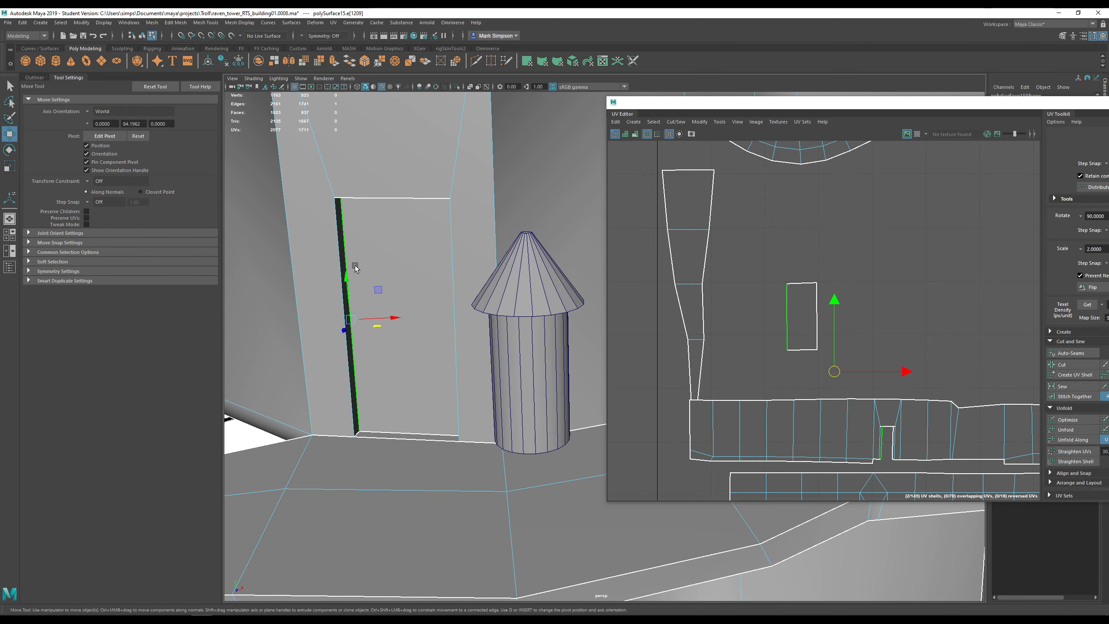
{"action": "mouse_move", "coordinate": [352, 258]}
{"action": "left_mouse_down", "text": "alt"}
{"action": "mouse_move", "coordinate": [364, 266]}
{"action": "mouse_move", "coordinate": [335, 267]}
{"action": "left_mouse_up", "text": "alt"}
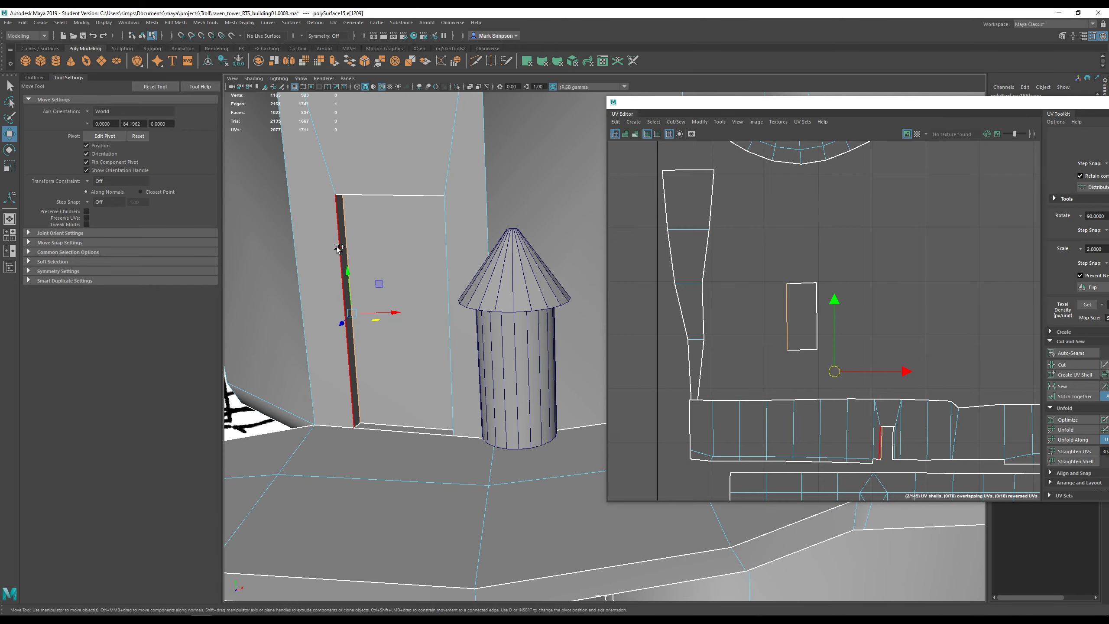
{"action": "left_click", "coordinate": [338, 247], "text": "shift"}
{"action": "mouse_move", "coordinate": [391, 308]}
{"action": "left_mouse_down", "text": "alt"}
{"action": "mouse_move", "coordinate": [419, 281]}
{"action": "mouse_move", "coordinate": [391, 265]}
{"action": "mouse_move", "coordinate": [395, 287]}
{"action": "left_mouse_up", "text": "alt"}
{"action": "key", "text": "r"}
{"action": "left_click_drag", "start_coordinate": [390, 326], "coordinate": [343, 344]}
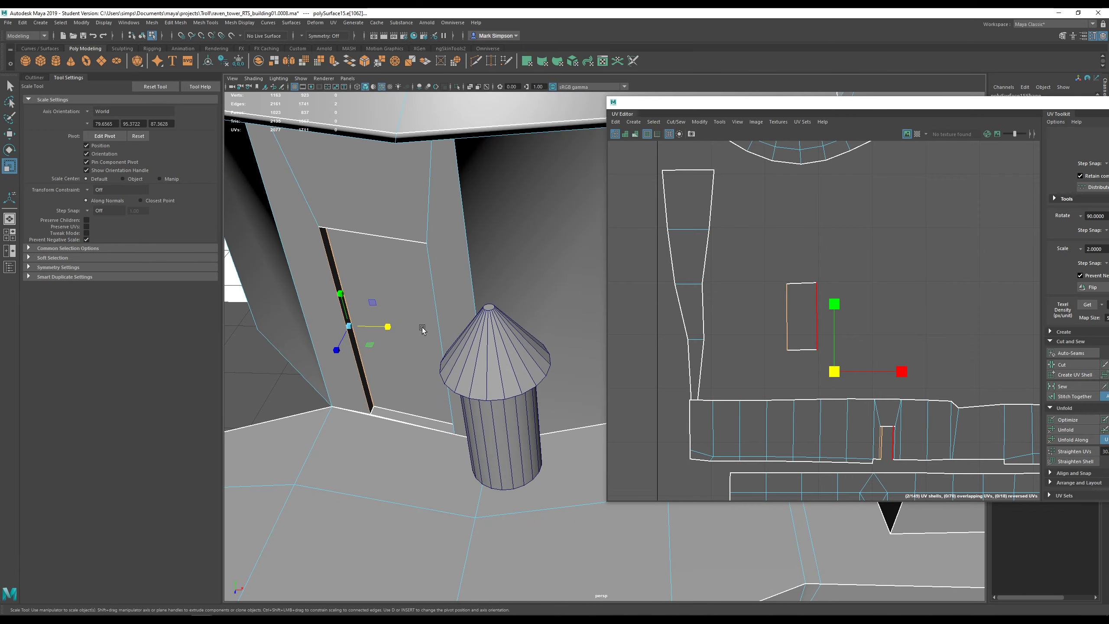
- Scale the door's right vertical edge slightly narrower
{"action": "left_click_drag", "start_coordinate": [422, 328], "coordinate": [502, 257], "text": "alt"}
{"action": "left_click", "coordinate": [500, 256]}
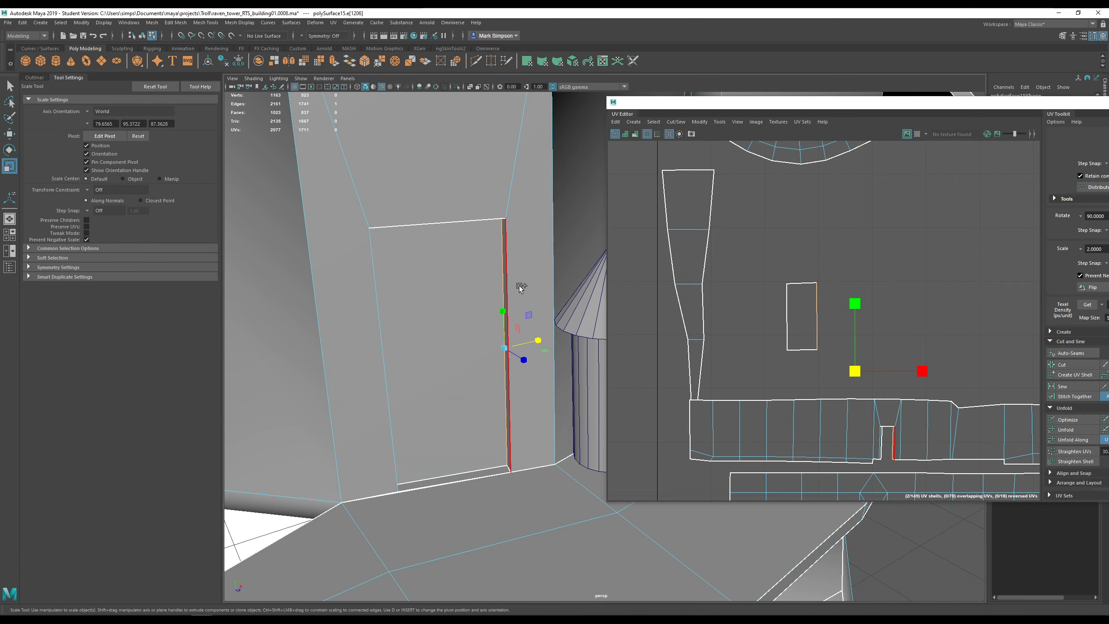
{"action": "left_click_drag", "start_coordinate": [537, 344], "coordinate": [533, 348], "text": "alt"}
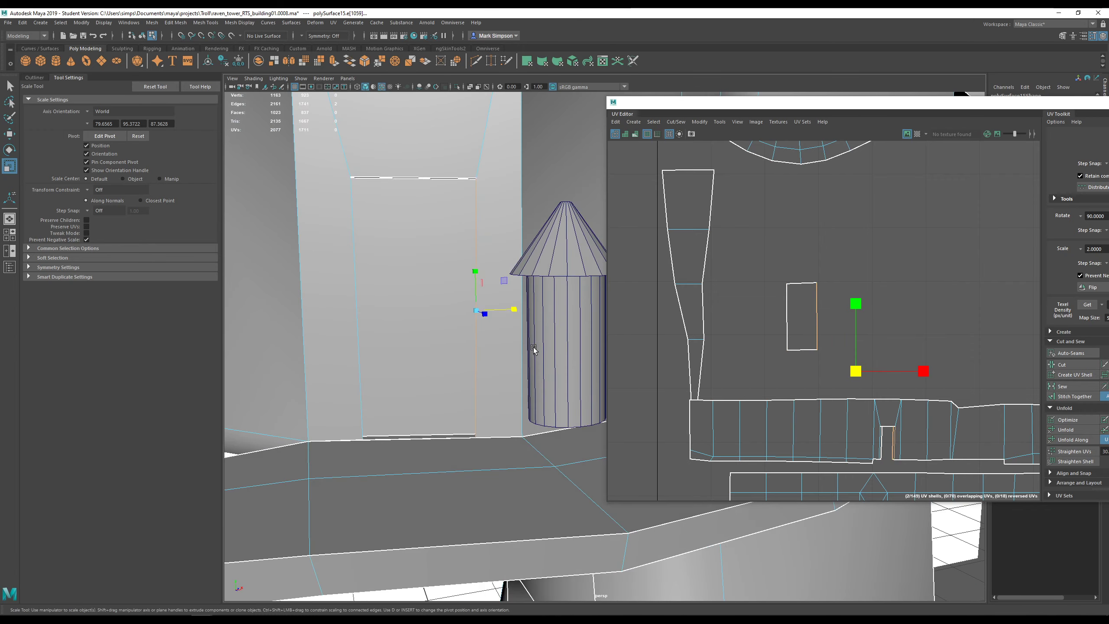
{"action": "left_click_drag", "start_coordinate": [515, 309], "coordinate": [513, 309]}
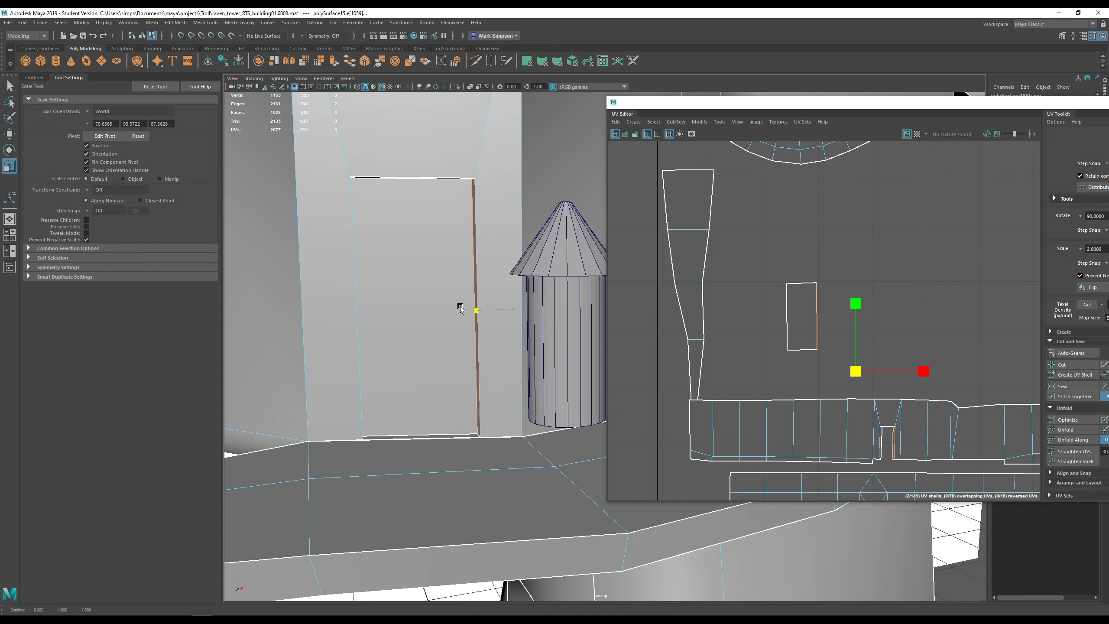
- Test tilting the door's top edge with Rotate, then undo the tilt
{"action": "left_click_drag", "start_coordinate": [460, 309], "coordinate": [462, 212], "text": "alt"}
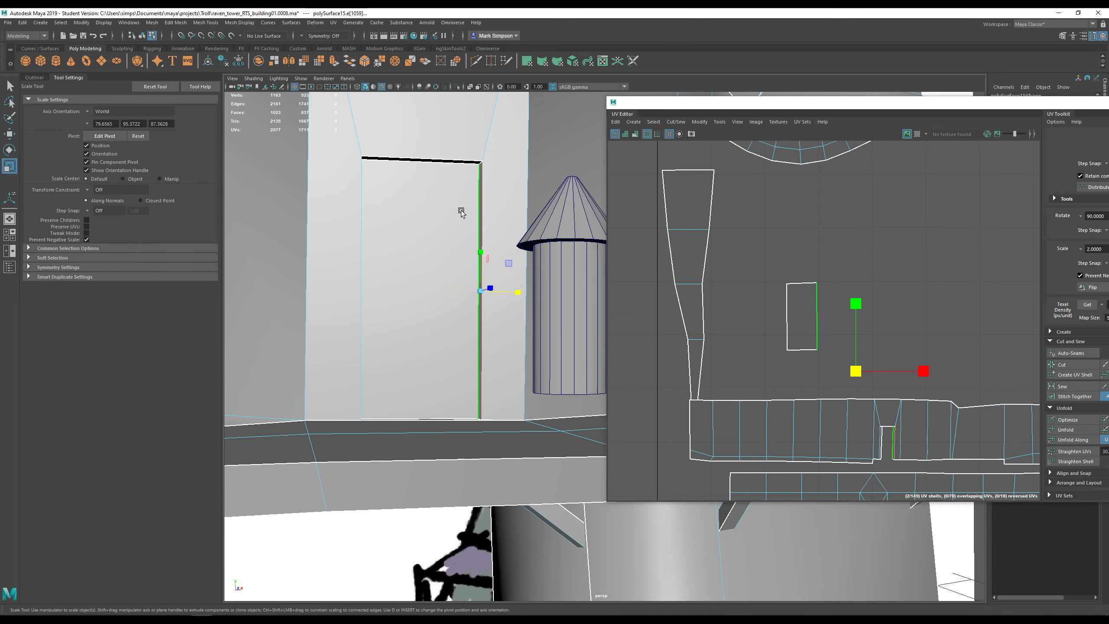
{"action": "left_click", "coordinate": [439, 163]}
{"action": "left_click_drag", "start_coordinate": [386, 153], "coordinate": [426, 178], "text": "alt"}
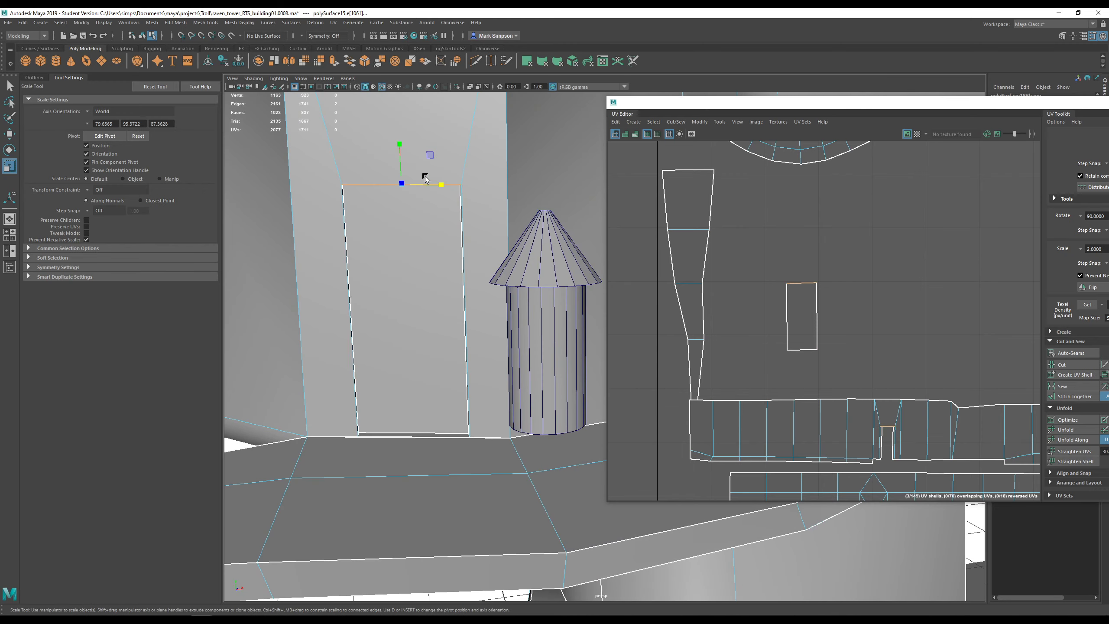
{"action": "key", "text": "e"}
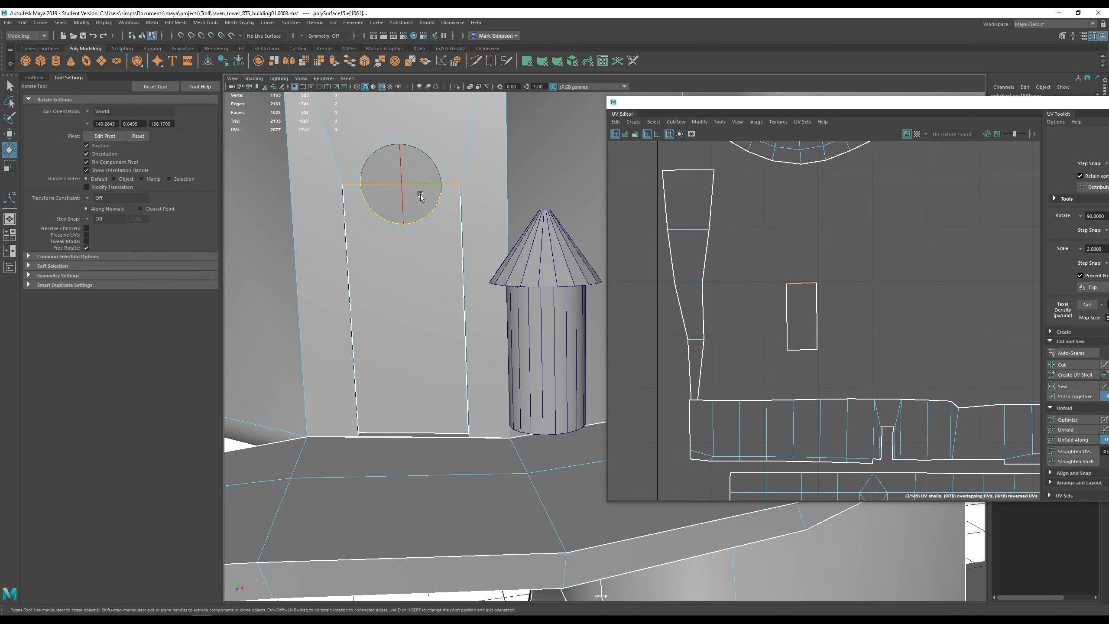
{"action": "left_click_drag", "start_coordinate": [439, 224], "coordinate": [422, 227]}
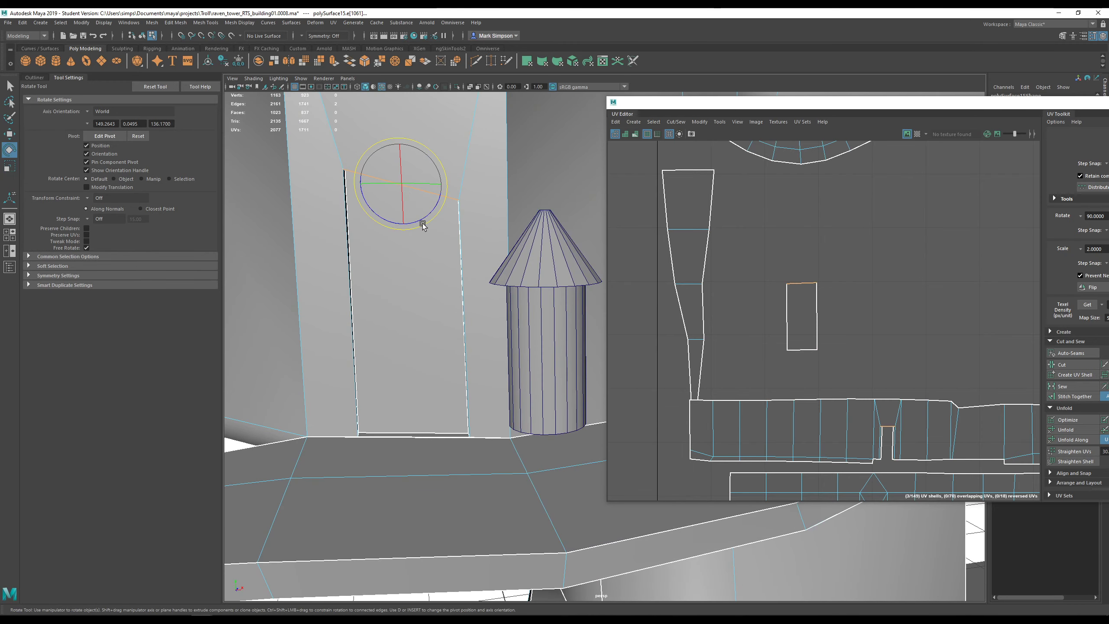
{"action": "key", "text": "r"}
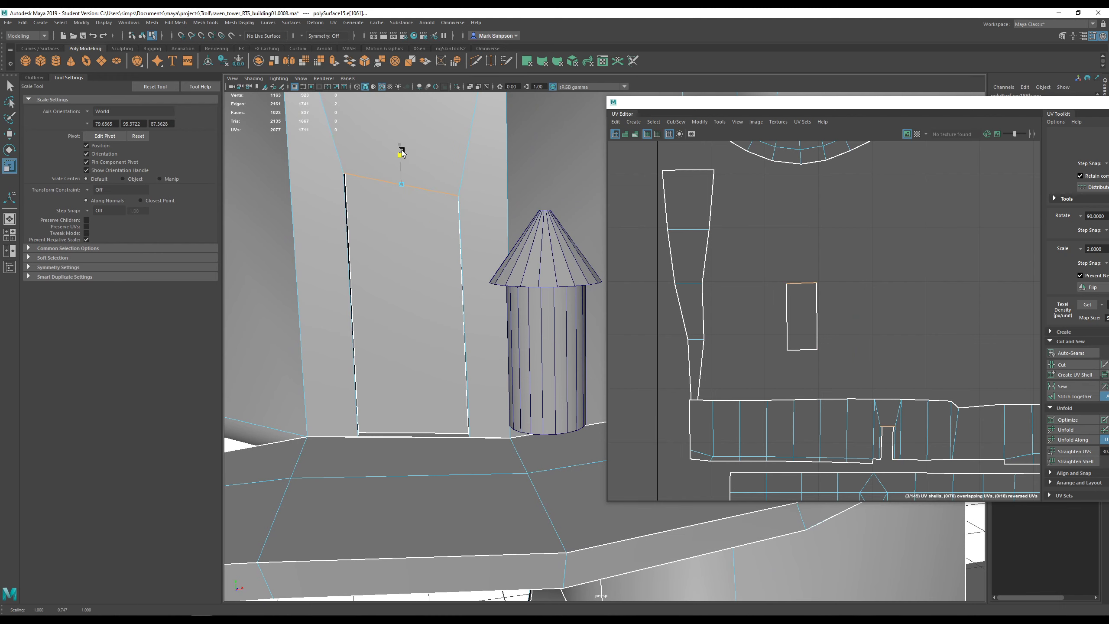
{"action": "mouse_move", "coordinate": [461, 269]}
{"action": "left_mouse_down", "text": "alt"}
{"action": "mouse_move", "coordinate": [478, 245]}
{"action": "mouse_move", "coordinate": [470, 230]}
{"action": "mouse_move", "coordinate": [473, 255]}
{"action": "left_mouse_up", "text": "alt"}
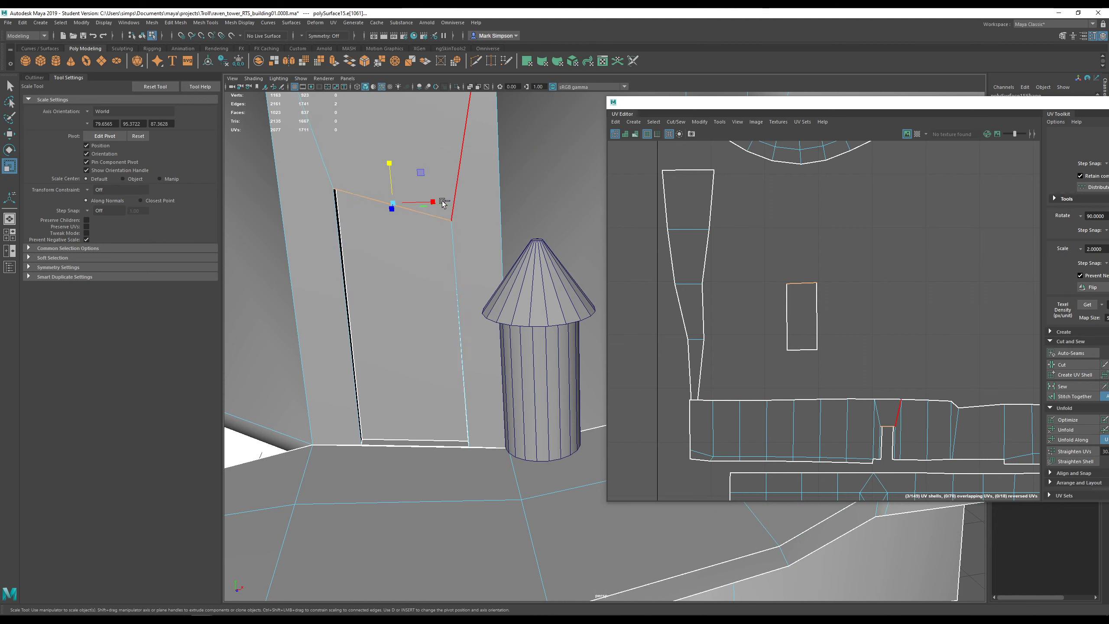
{"action": "key", "text": "ctrl+z"}
{"action": "key", "text": "ctrl+z"}
{"action": "key", "text": "ctrl+z"}
{"action": "key", "text": "ctrl+z"}
{"action": "key", "text": "ctrl+z"}
{"action": "key", "text": "ctrl+z"}
{"action": "key", "text": "ctrl+z"}
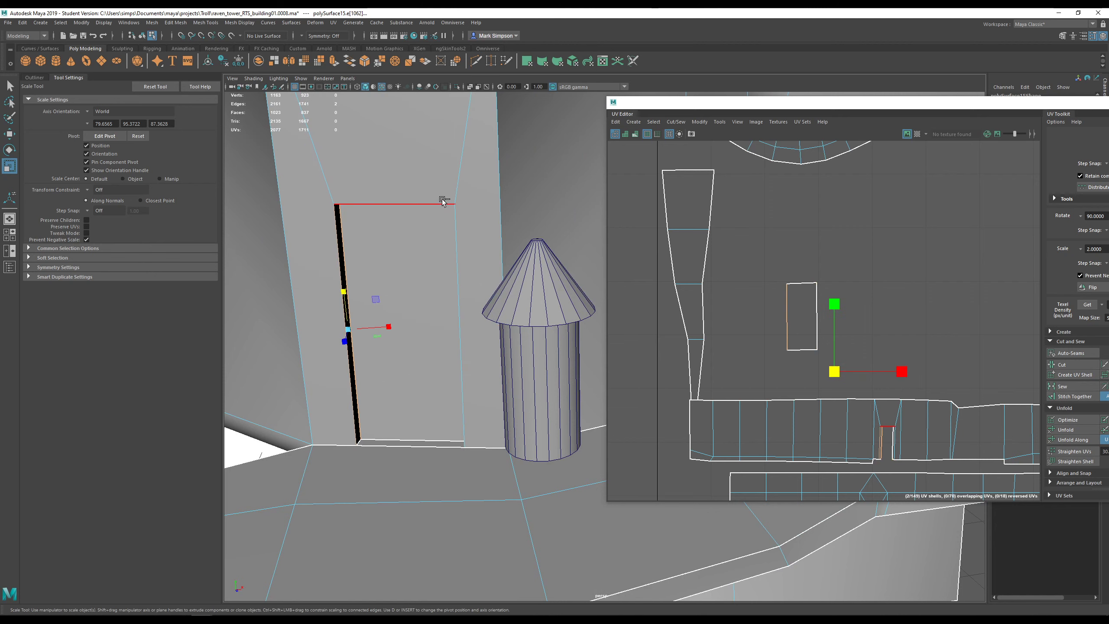
{"action": "scroll", "coordinate": [478, 253], "scroll_direction": "down", "scroll_amount": 9}
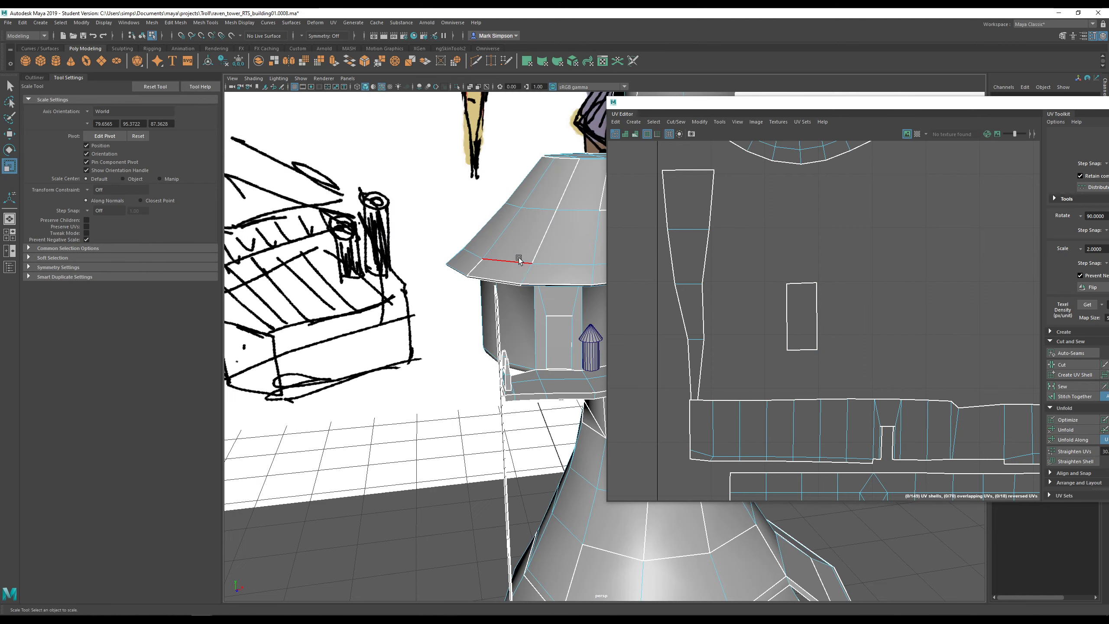
{"action": "left_click_drag", "start_coordinate": [519, 259], "coordinate": [385, 214], "text": "alt"}
{"action": "scroll", "coordinate": [384, 214], "scroll_direction": "down", "scroll_amount": 6}
{"action": "scroll", "coordinate": [465, 226], "scroll_direction": "up", "scroll_amount": 3}
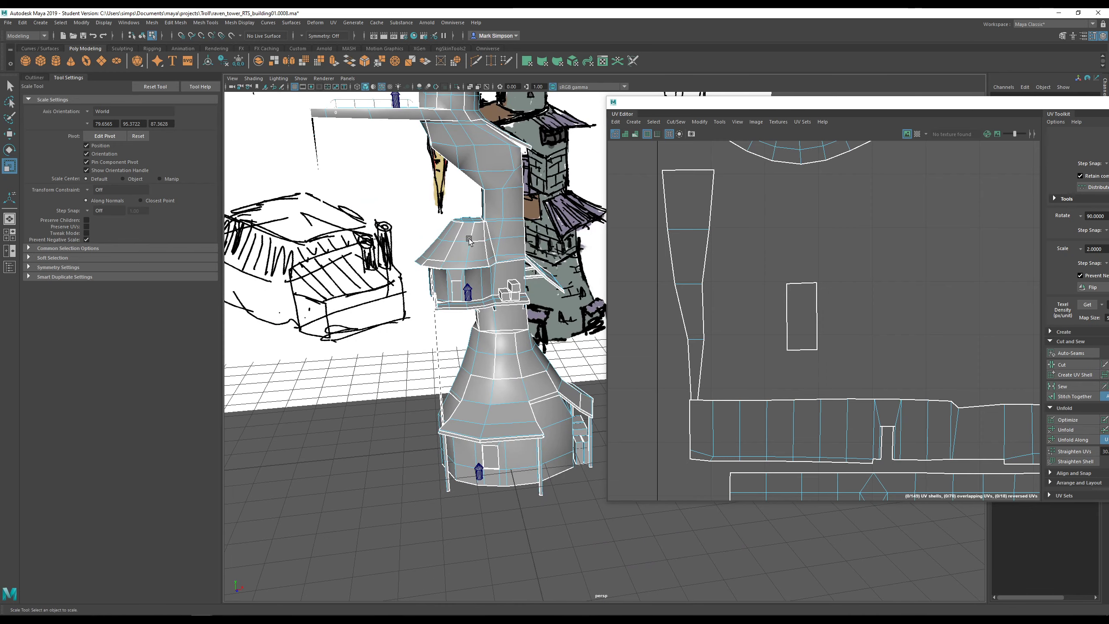
{"action": "left_click_drag", "start_coordinate": [524, 332], "coordinate": [532, 322], "text": "alt"}
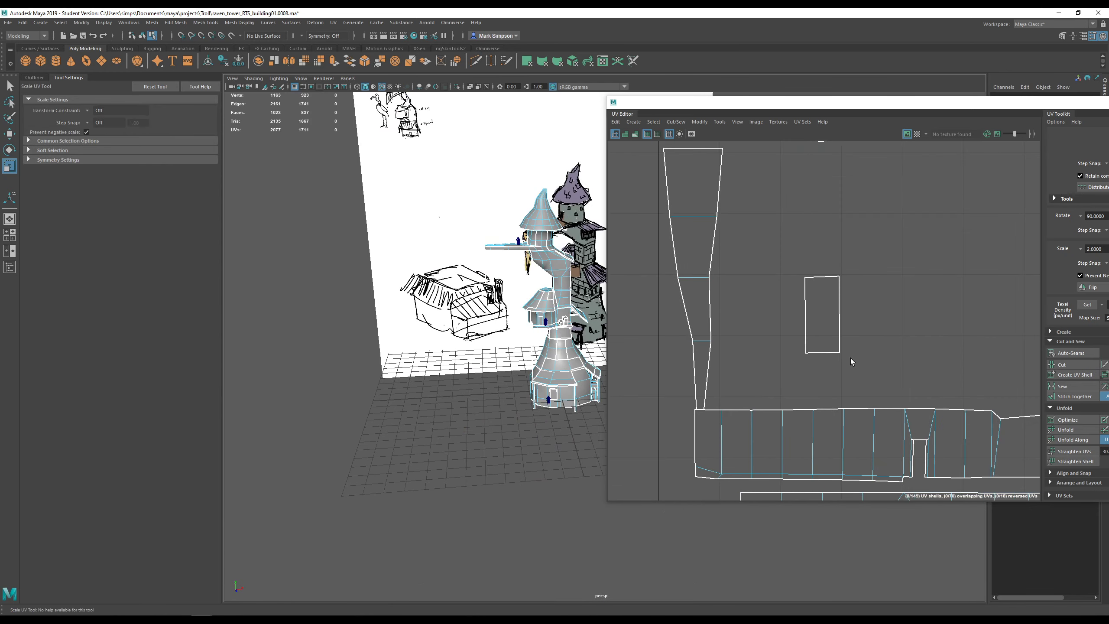
- Select the small door UV shell and move it left beside the lower wall strips
{"action": "scroll", "coordinate": [850, 358], "scroll_direction": "down", "scroll_amount": 5}
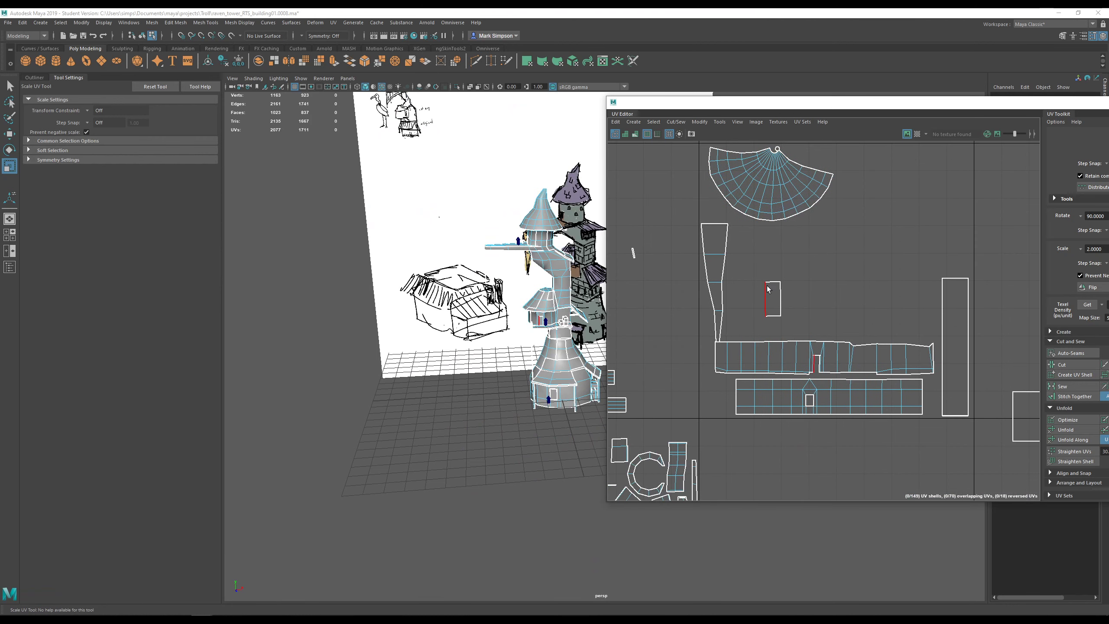
{"action": "right_click_drag", "start_coordinate": [767, 286], "coordinate": [744, 281]}
{"action": "left_click_drag", "start_coordinate": [745, 281], "coordinate": [789, 317]}
{"action": "key", "text": "w"}
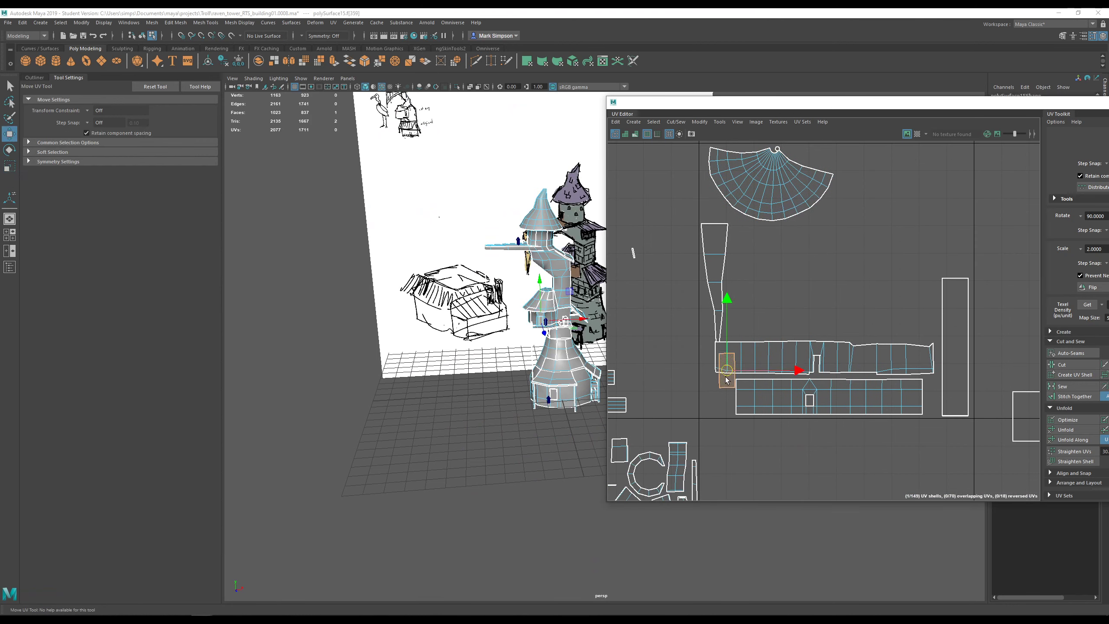
{"action": "middle_click_drag", "start_coordinate": [555, 317], "coordinate": [516, 274], "text": "alt"}
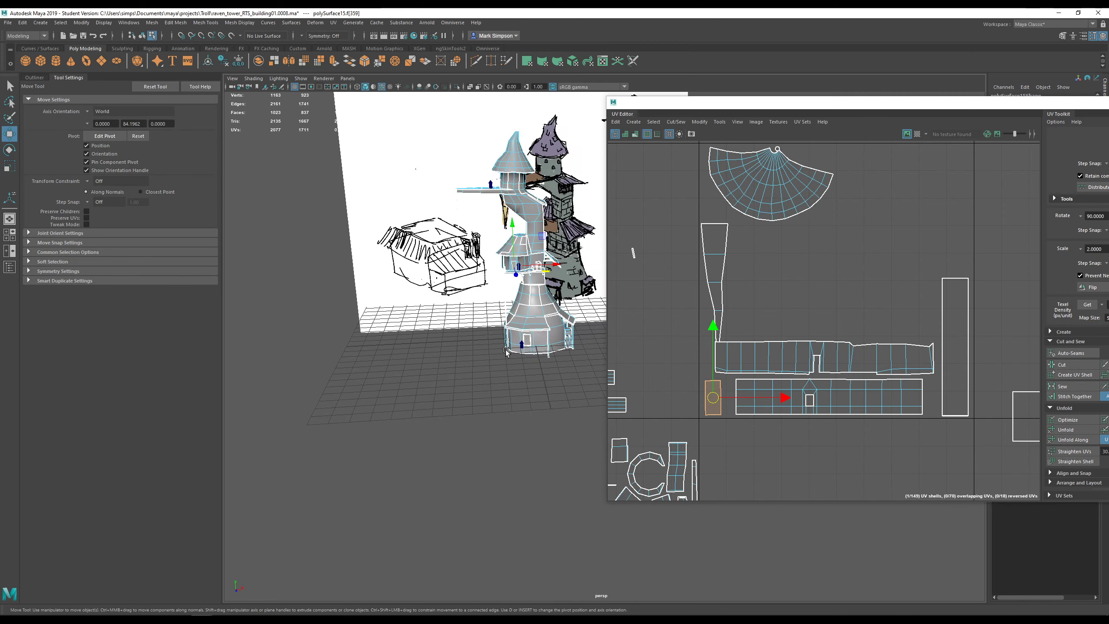
{"action": "scroll", "coordinate": [516, 274], "scroll_direction": "up", "scroll_amount": 4}
{"action": "left_click", "coordinate": [471, 337]}
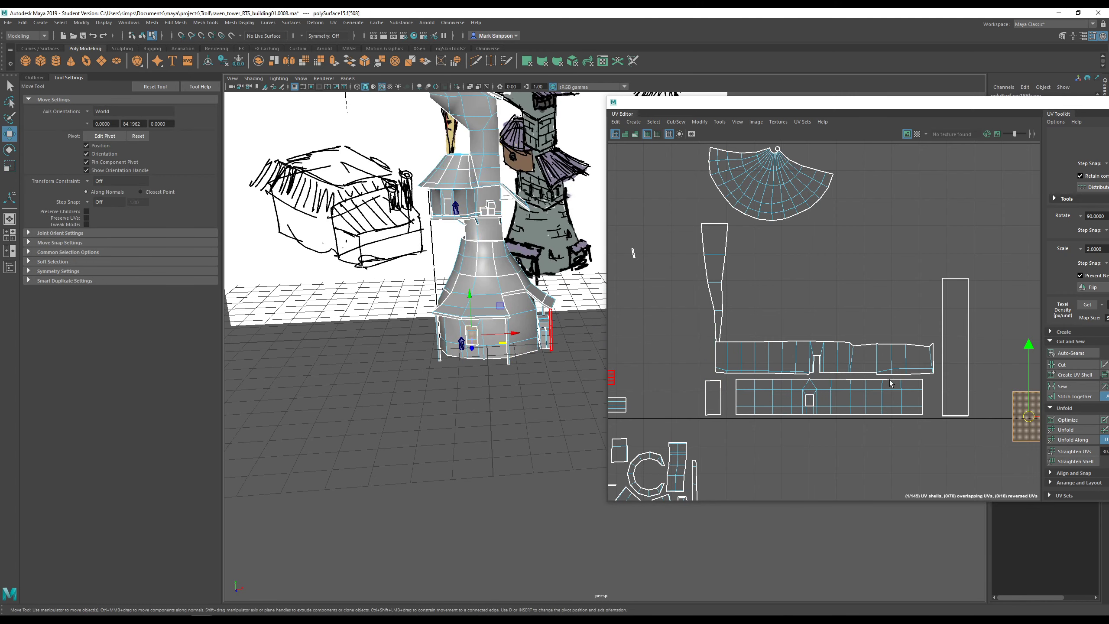
{"action": "middle_click_drag", "start_coordinate": [939, 399], "coordinate": [846, 362], "text": "alt"}
{"action": "left_click_drag", "start_coordinate": [935, 379], "coordinate": [642, 352]}
{"action": "middle_click_drag", "start_coordinate": [657, 352], "coordinate": [775, 355], "text": "alt"}
- Shift the lower wall shell slightly right, then check the door and neighbouring shells
{"action": "key", "text": "r"}
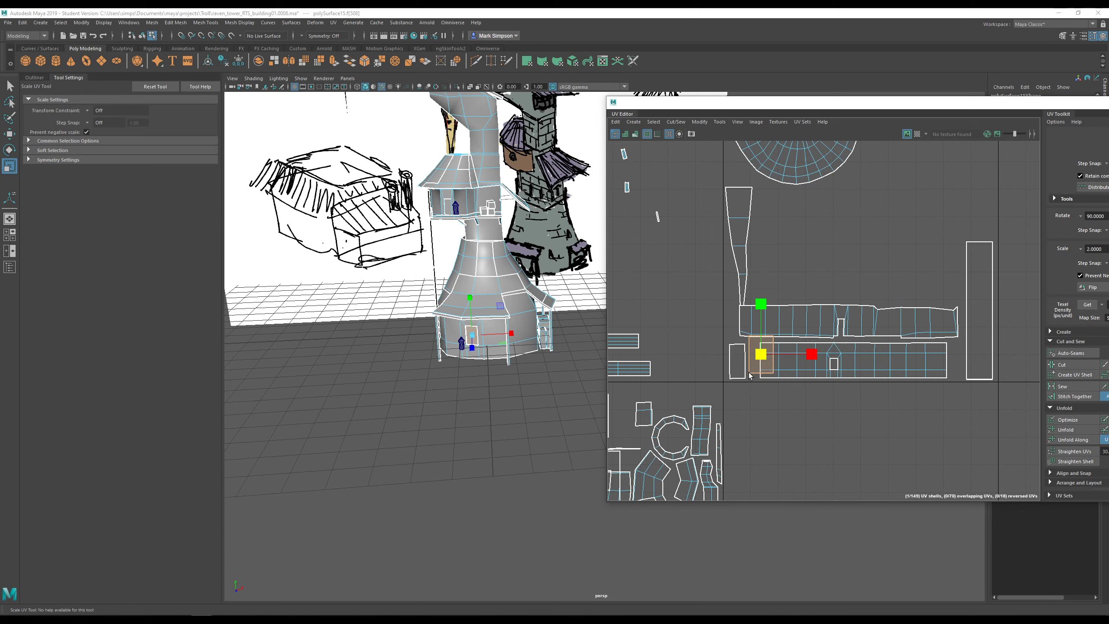
{"action": "left_click", "coordinate": [876, 373]}
{"action": "key", "text": "w"}
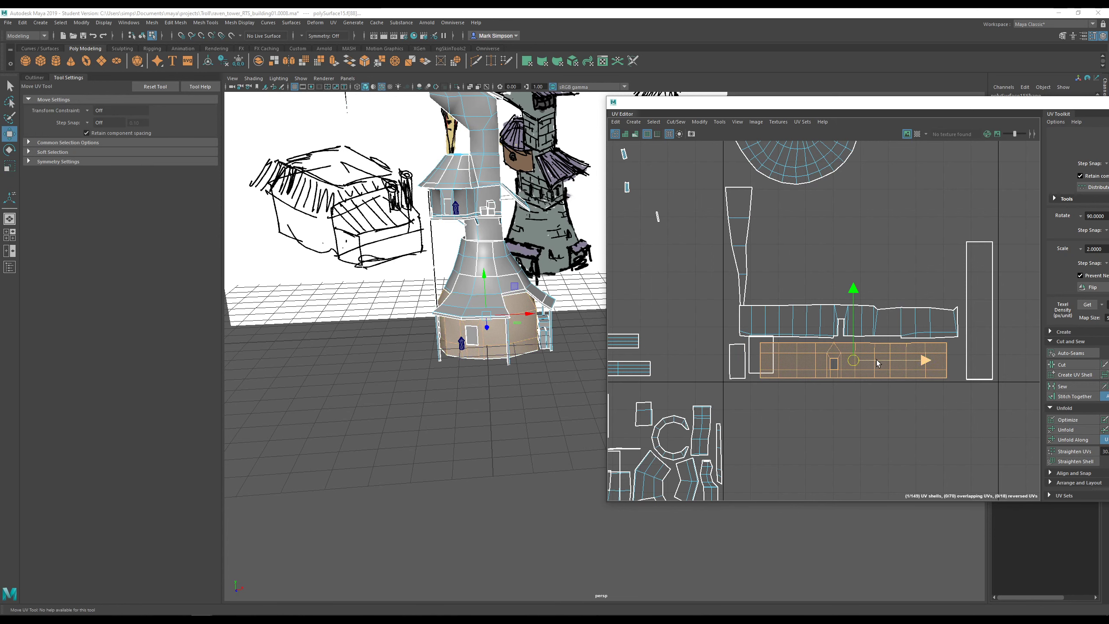
{"action": "left_click_drag", "start_coordinate": [876, 360], "coordinate": [892, 359]}
{"action": "left_click", "coordinate": [764, 357]}
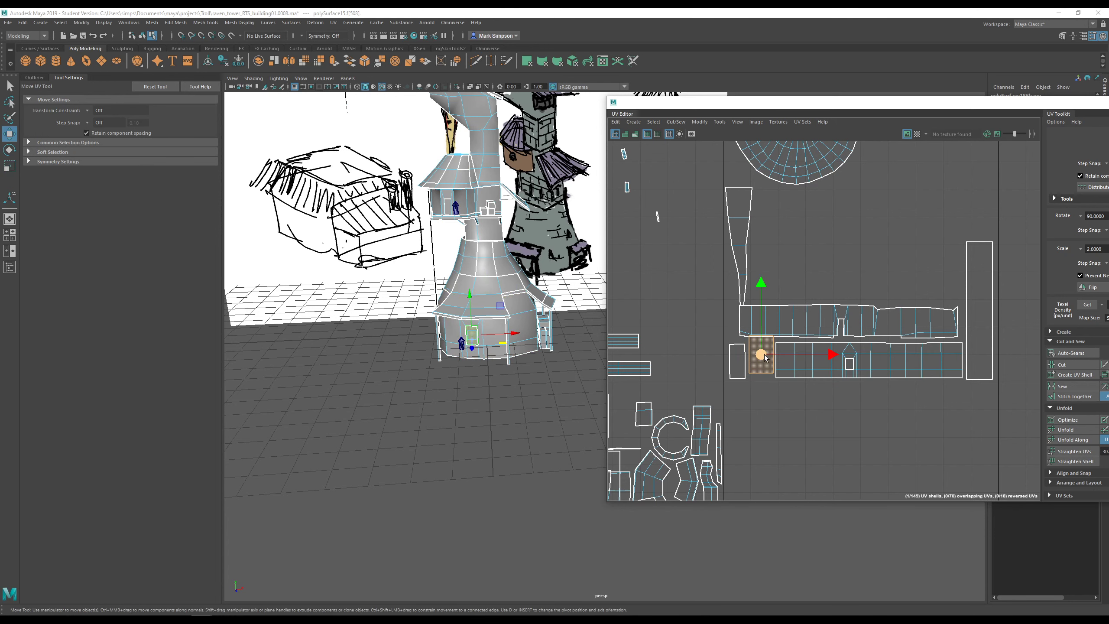
{"action": "left_click", "coordinate": [741, 362]}
{"action": "key", "text": "r"}
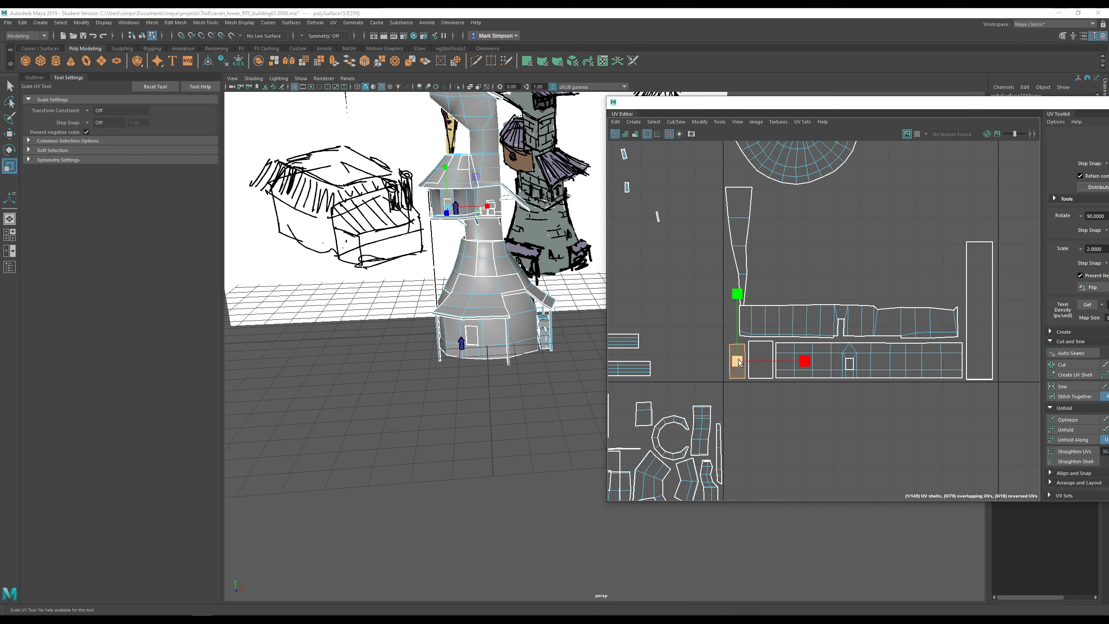
{"action": "key", "text": "w"}
{"action": "left_click", "coordinate": [695, 360]}
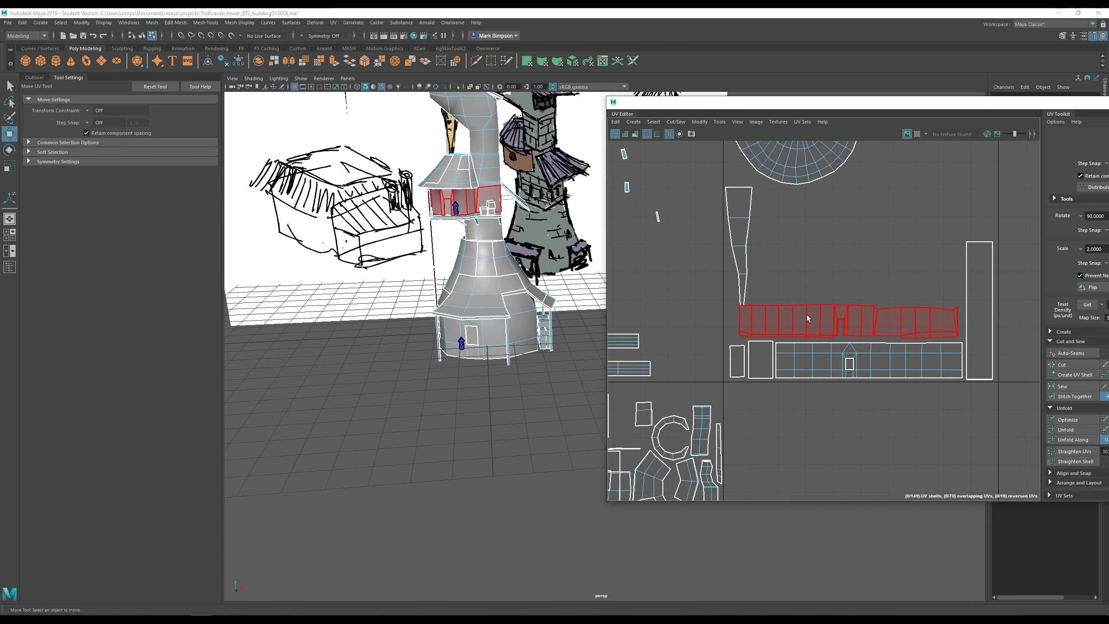
- Select the tall tapered UV shell and pan the 3D view down the tower
{"action": "middle_click_drag", "start_coordinate": [806, 317], "coordinate": [802, 336], "text": "alt"}
{"action": "scroll", "coordinate": [729, 377], "scroll_direction": "down", "scroll_amount": 2}
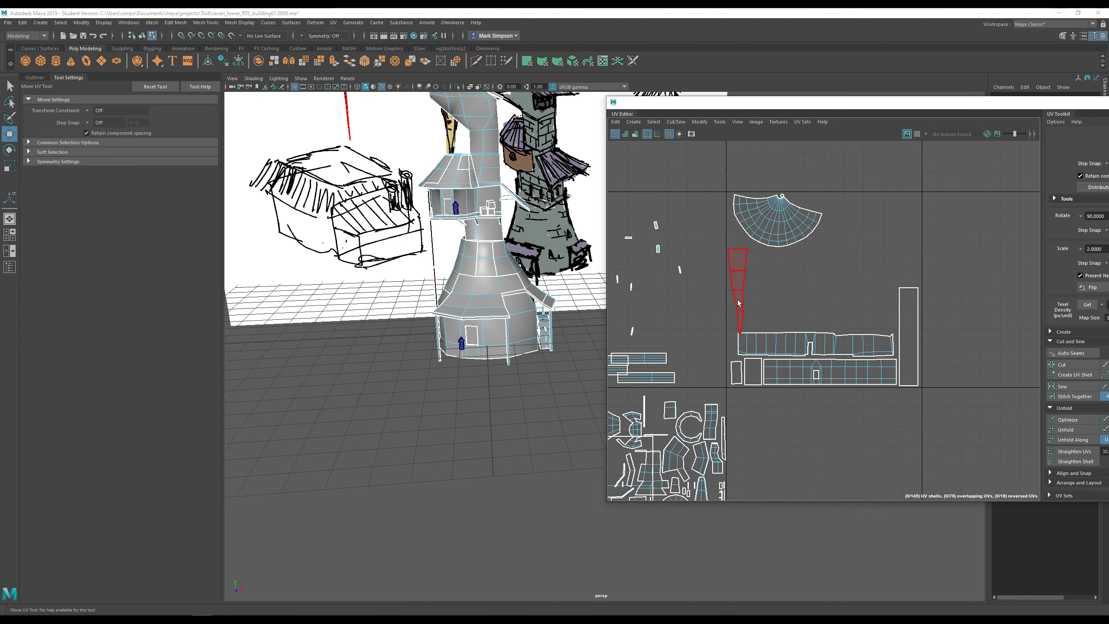
{"action": "left_click_drag", "start_coordinate": [735, 313], "coordinate": [735, 312]}
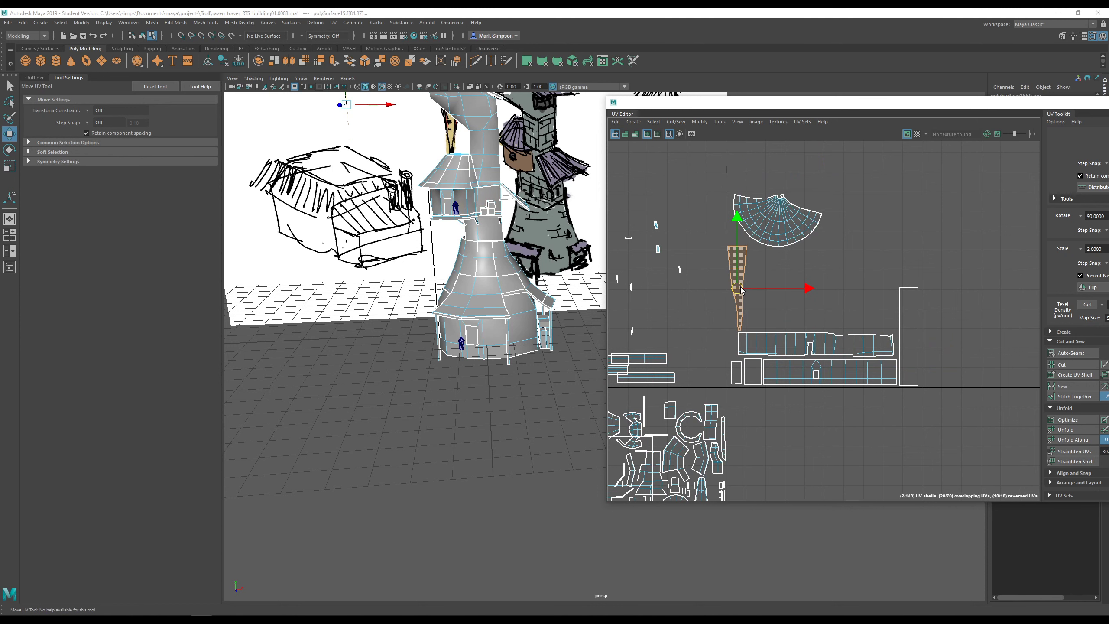
{"action": "scroll", "coordinate": [688, 312], "scroll_direction": "down", "scroll_amount": 1}
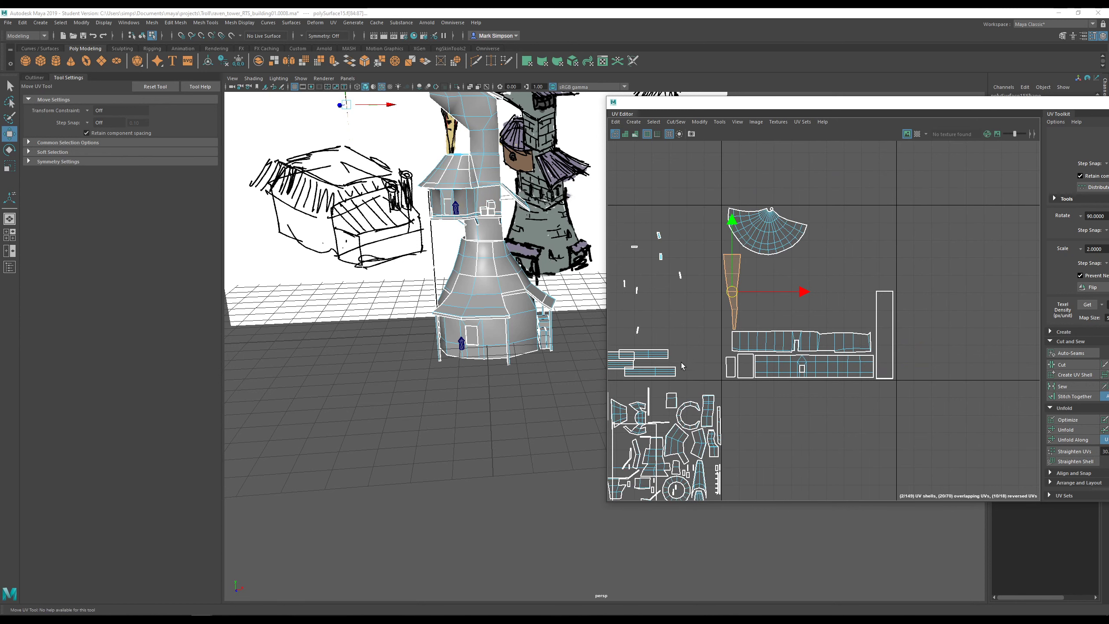
{"action": "middle_click_drag", "start_coordinate": [685, 389], "coordinate": [737, 364], "text": "alt"}
{"action": "middle_click_drag", "start_coordinate": [494, 254], "coordinate": [490, 288], "text": "alt"}
{"action": "left_click_drag", "start_coordinate": [489, 290], "coordinate": [454, 271], "text": "alt"}
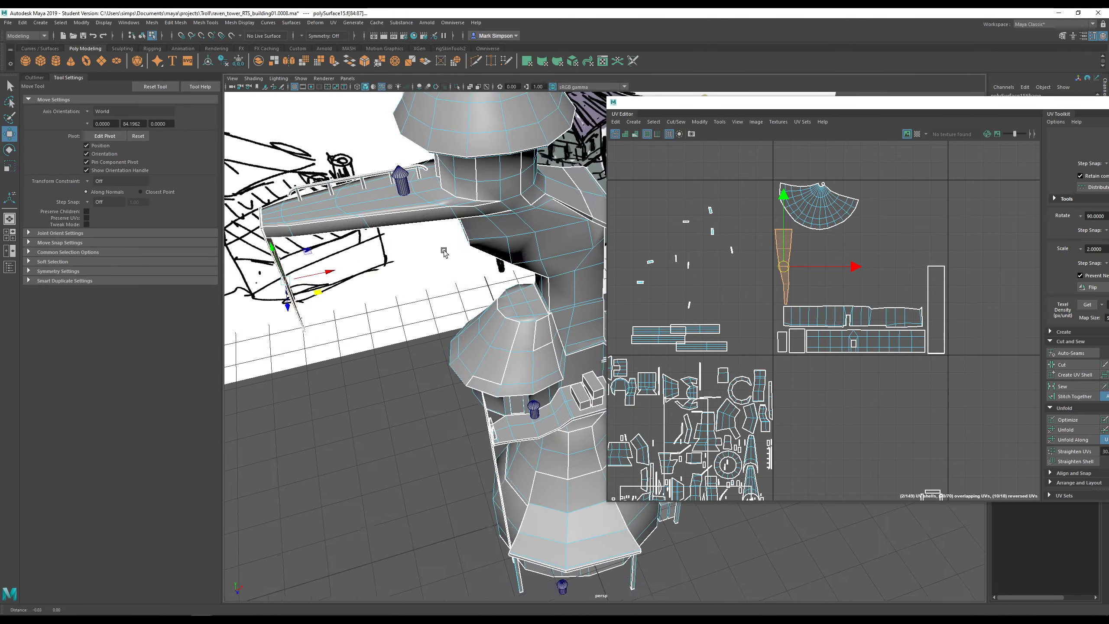
- Select the balcony beam's top face and underside, switching to face selection
{"action": "middle_click_drag", "start_coordinate": [430, 248], "coordinate": [520, 291], "text": "alt"}
{"action": "scroll", "coordinate": [520, 290], "scroll_direction": "up", "scroll_amount": 2}
{"action": "left_click", "coordinate": [478, 250]}
{"action": "left_click_drag", "start_coordinate": [478, 250], "coordinate": [498, 210], "text": "alt"}
{"action": "left_click", "coordinate": [462, 132], "text": "shift"}
{"action": "middle_click_drag", "start_coordinate": [498, 209], "coordinate": [523, 304], "text": "alt"}
{"action": "scroll", "coordinate": [522, 301], "scroll_direction": "up", "scroll_amount": 2}
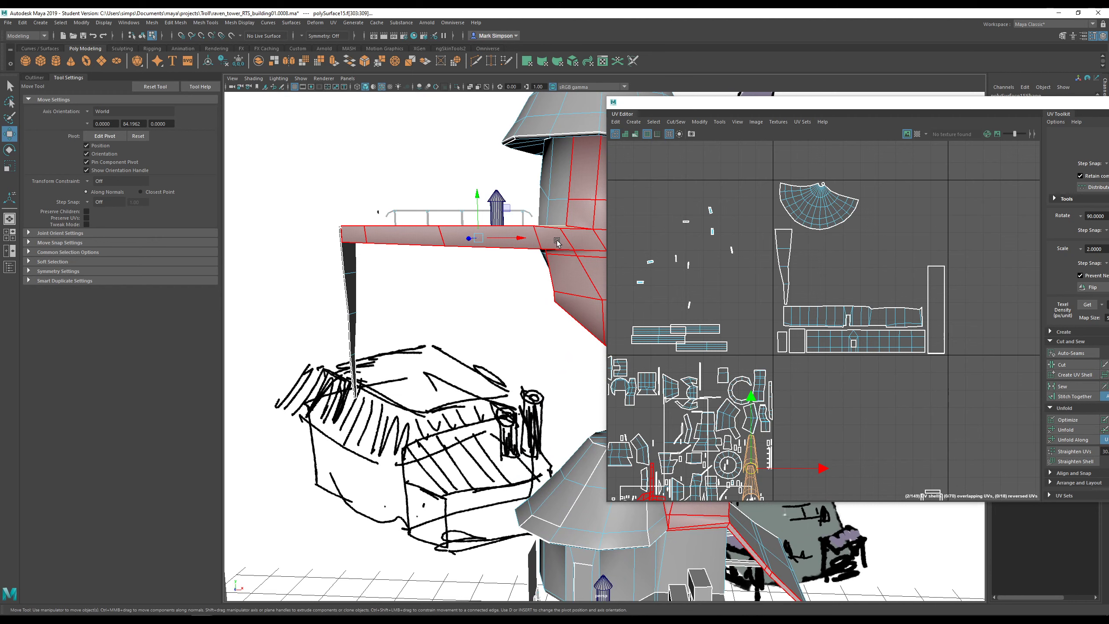
{"action": "right_click_drag", "start_coordinate": [552, 239], "coordinate": [553, 250]}
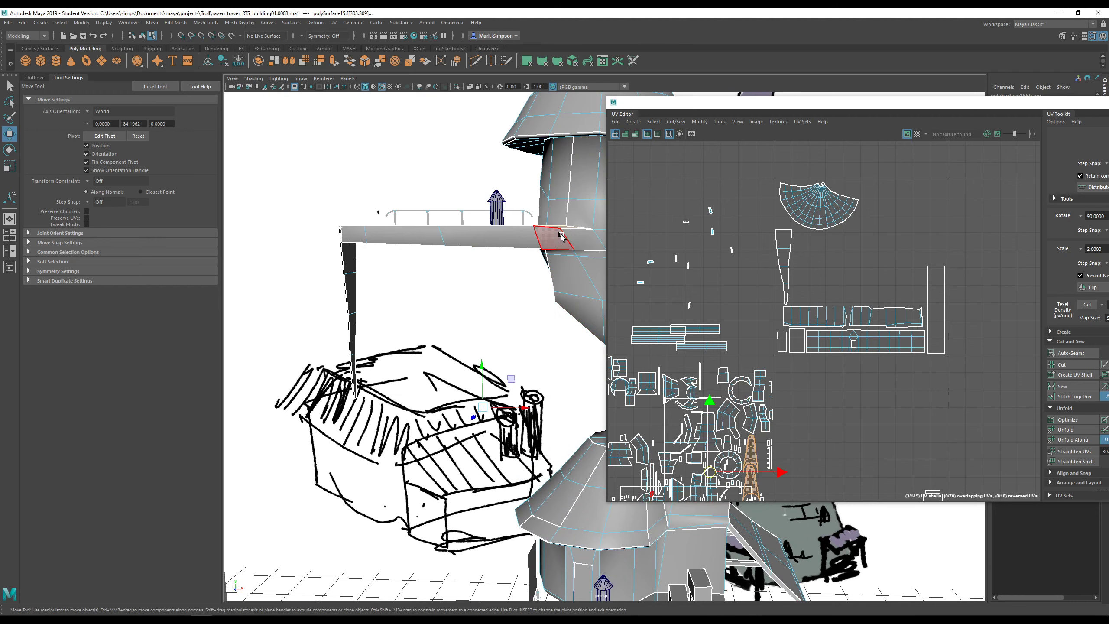
{"action": "left_click_drag", "start_coordinate": [561, 237], "coordinate": [568, 179], "text": "alt"}
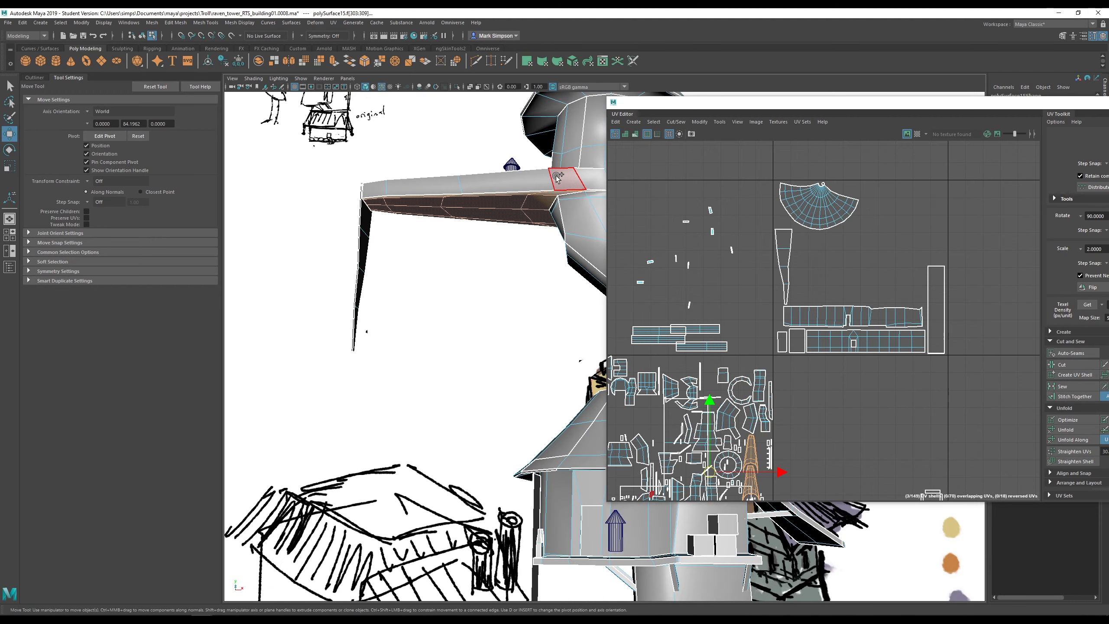
- Add the beam's side face strip, end face and further deck face loops to the selection
{"action": "double_click", "coordinate": [374, 188], "text": "shift"}
{"action": "left_click_drag", "start_coordinate": [528, 198], "coordinate": [563, 229], "text": "alt"}
{"action": "left_click", "coordinate": [532, 194], "text": "shift"}
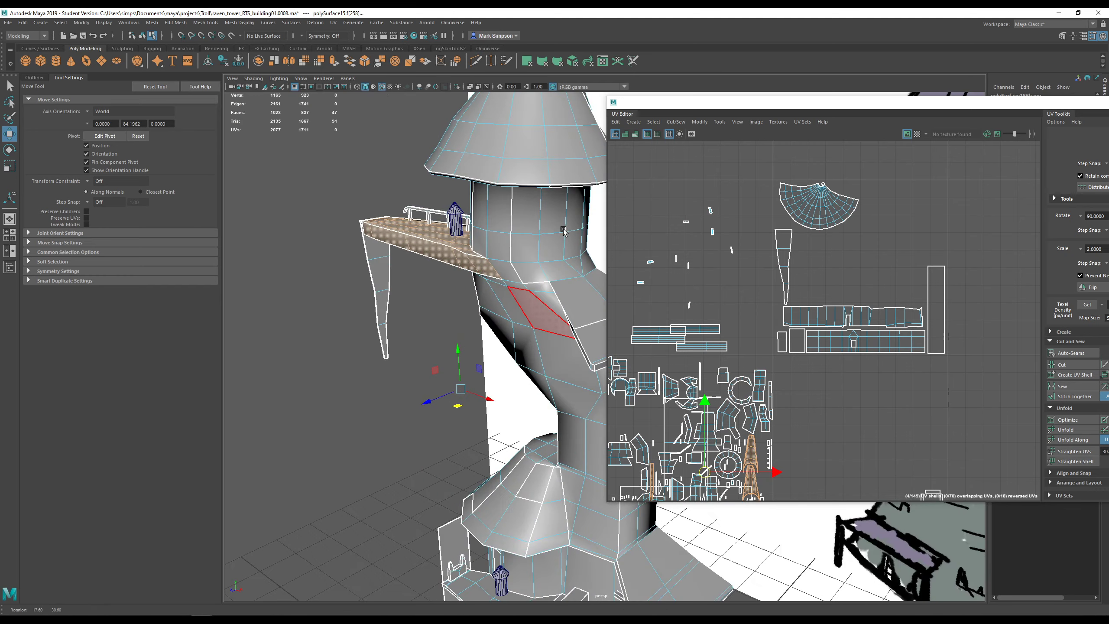
{"action": "double_click", "coordinate": [558, 272], "text": "shift"}
{"action": "left_click_drag", "start_coordinate": [557, 272], "coordinate": [489, 244], "text": "alt"}
{"action": "double_click", "coordinate": [523, 251], "text": "shift"}
{"action": "left_click_drag", "start_coordinate": [543, 308], "coordinate": [504, 309], "text": "alt"}
{"action": "left_click_drag", "start_coordinate": [434, 348], "coordinate": [307, 319], "text": "alt"}
{"action": "double_click", "coordinate": [507, 300], "text": "shift"}
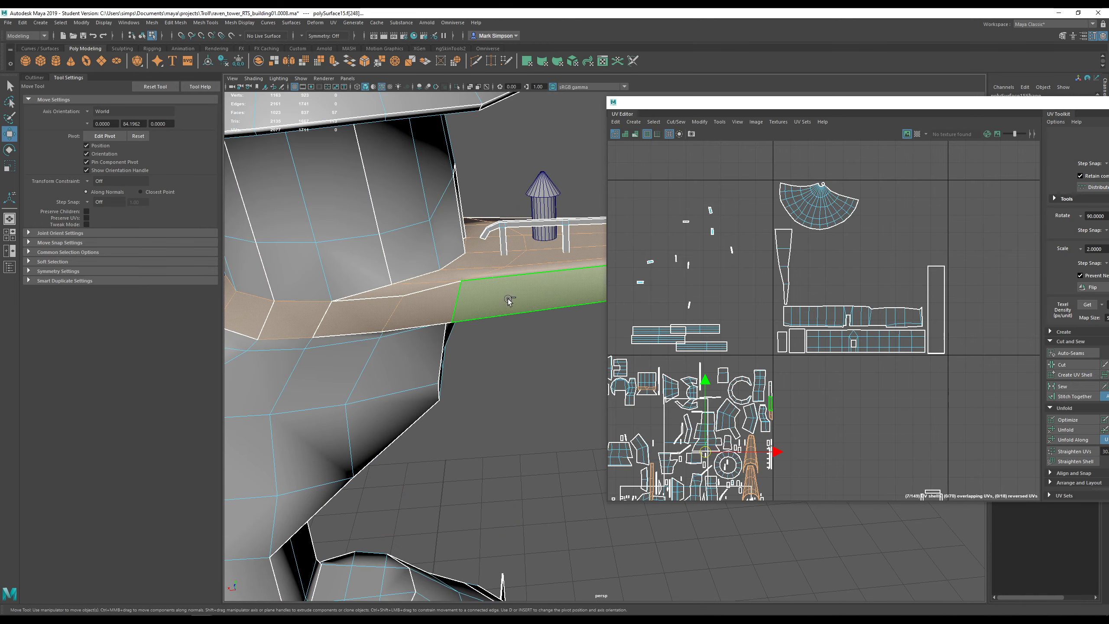
{"action": "middle_click_drag", "start_coordinate": [635, 281], "coordinate": [367, 286], "text": "alt"}
{"action": "left_click_drag", "start_coordinate": [367, 285], "coordinate": [476, 287], "text": "alt"}
{"action": "middle_click_drag", "start_coordinate": [476, 286], "coordinate": [443, 312], "text": "alt"}
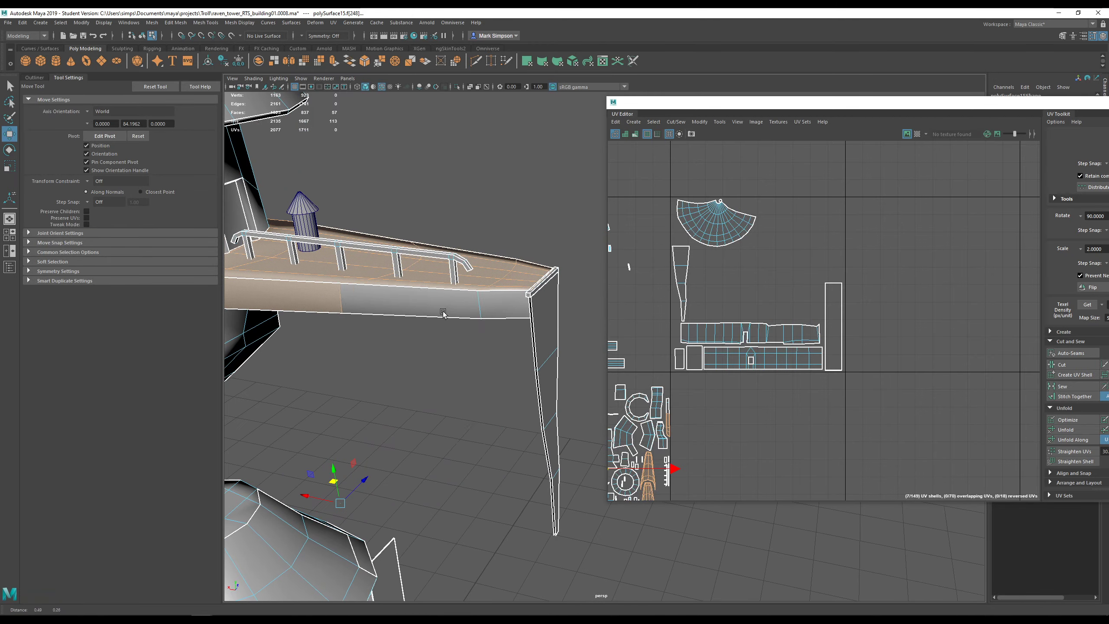
{"action": "left_click_drag", "start_coordinate": [450, 302], "coordinate": [647, 281], "text": "shift"}
- Add the three inner wall faces inside the deck's hull to the selection
{"action": "middle_click_drag", "start_coordinate": [647, 281], "coordinate": [429, 339], "text": "alt"}
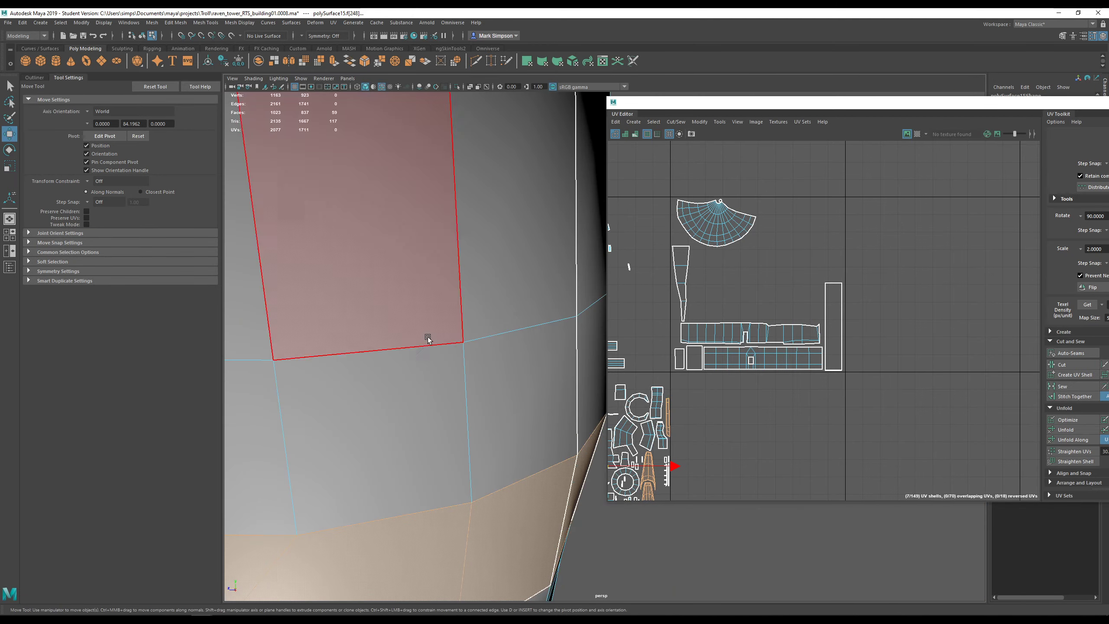
{"action": "left_click_drag", "start_coordinate": [429, 339], "coordinate": [454, 323], "text": "alt"}
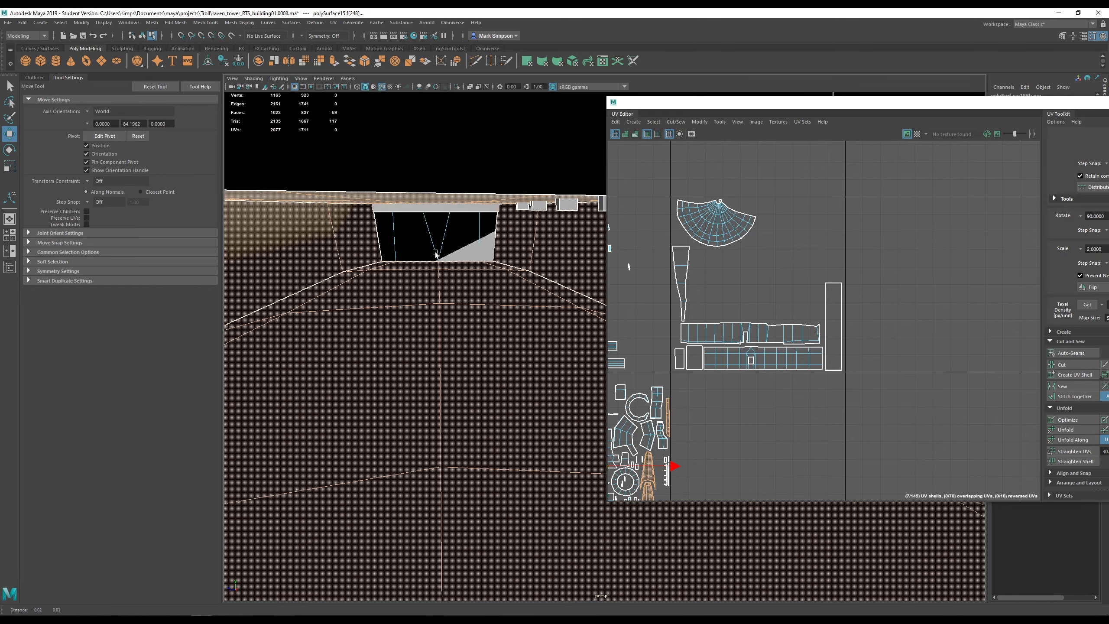
{"action": "right_click_drag", "start_coordinate": [454, 323], "coordinate": [468, 291], "text": "alt"}
{"action": "left_click_drag", "start_coordinate": [448, 237], "coordinate": [452, 213], "text": "alt"}
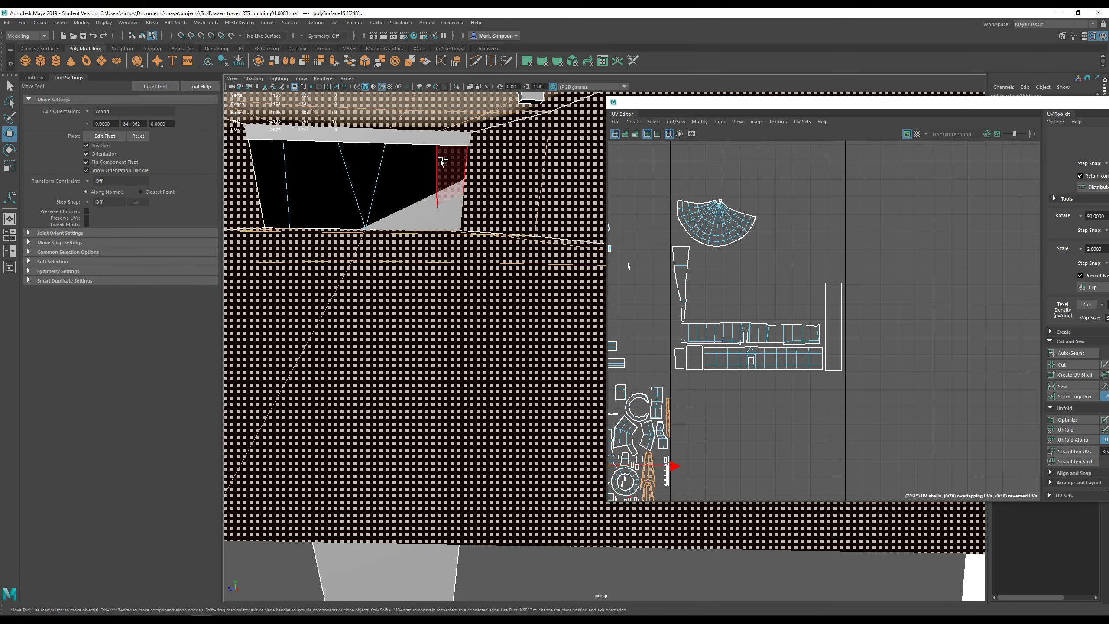
{"action": "left_click_drag", "start_coordinate": [384, 139], "coordinate": [422, 202], "text": "alt"}
{"action": "left_click_drag", "start_coordinate": [428, 209], "coordinate": [440, 215], "text": "alt"}
{"action": "scroll", "coordinate": [439, 227], "scroll_direction": "up", "scroll_amount": 4}
{"action": "middle_click_drag", "start_coordinate": [439, 237], "coordinate": [512, 308], "text": "alt"}
{"action": "scroll", "coordinate": [456, 273], "scroll_direction": "up", "scroll_amount": 3}
{"action": "scroll", "coordinate": [452, 276], "scroll_direction": "down", "scroll_amount": 2}
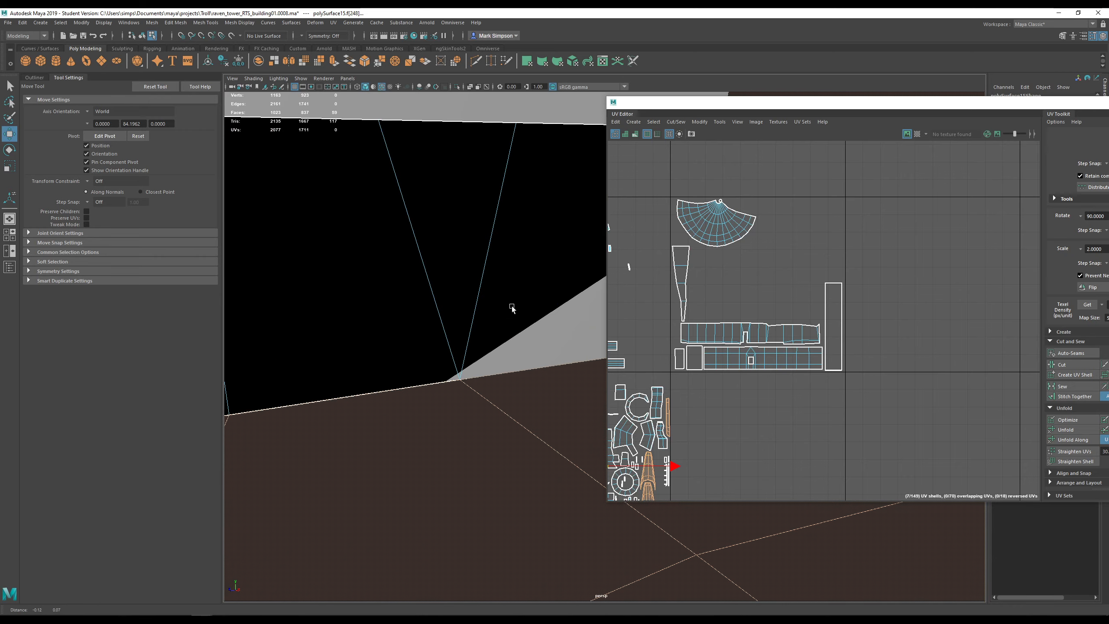
{"action": "left_click", "coordinate": [504, 246], "text": "shift"}
{"action": "left_click", "coordinate": [416, 226], "text": "shift"}
{"action": "left_click", "coordinate": [371, 246], "text": "shift"}
{"action": "scroll", "coordinate": [375, 266], "scroll_direction": "down", "scroll_amount": 6}
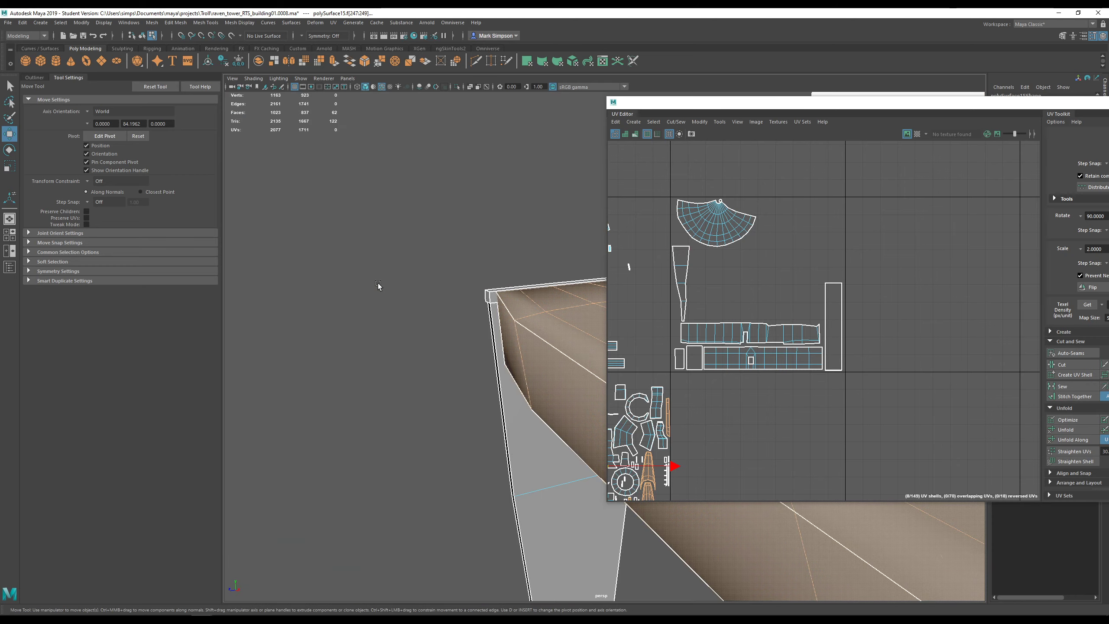
- Frame the balcony deck in the 3D view, shift the UV Editor aside and bring up the UV mapping menu
{"action": "left_click_drag", "start_coordinate": [378, 284], "coordinate": [601, 286], "text": "alt"}
{"action": "scroll", "coordinate": [601, 286], "scroll_direction": "down", "scroll_amount": 6}
{"action": "scroll", "coordinate": [704, 395], "scroll_direction": "down", "scroll_amount": 3}
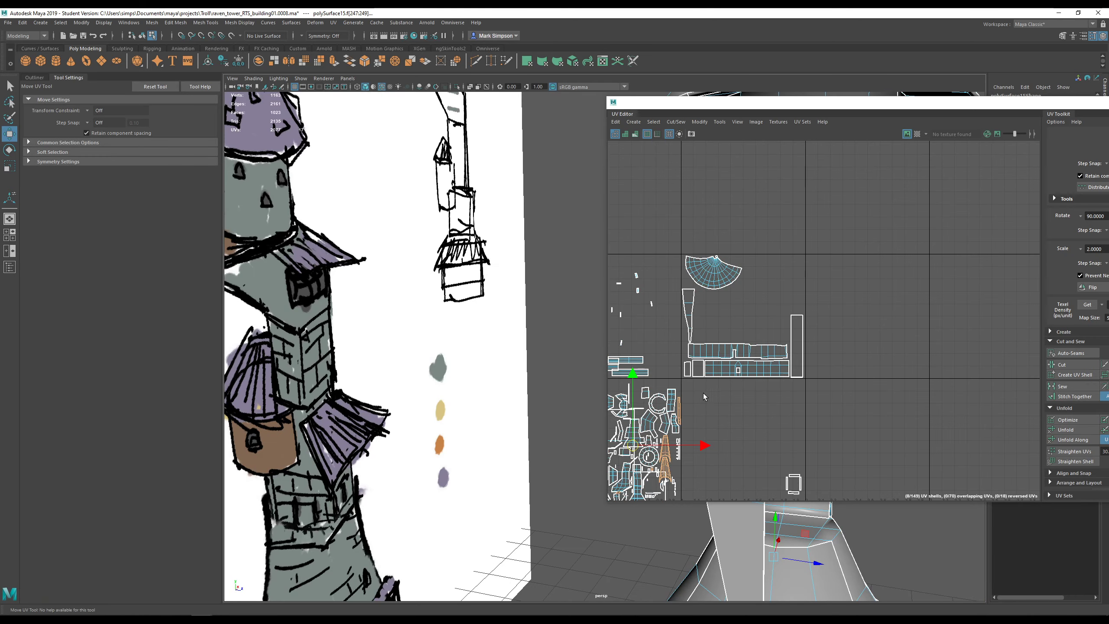
{"action": "middle_click_drag", "start_coordinate": [703, 394], "coordinate": [778, 388], "text": "alt"}
{"action": "middle_click_drag", "start_coordinate": [507, 307], "coordinate": [430, 286], "text": "alt"}
{"action": "scroll", "coordinate": [529, 277], "scroll_direction": "down", "scroll_amount": 4}
{"action": "middle_click_drag", "start_coordinate": [530, 277], "coordinate": [418, 254], "text": "alt"}
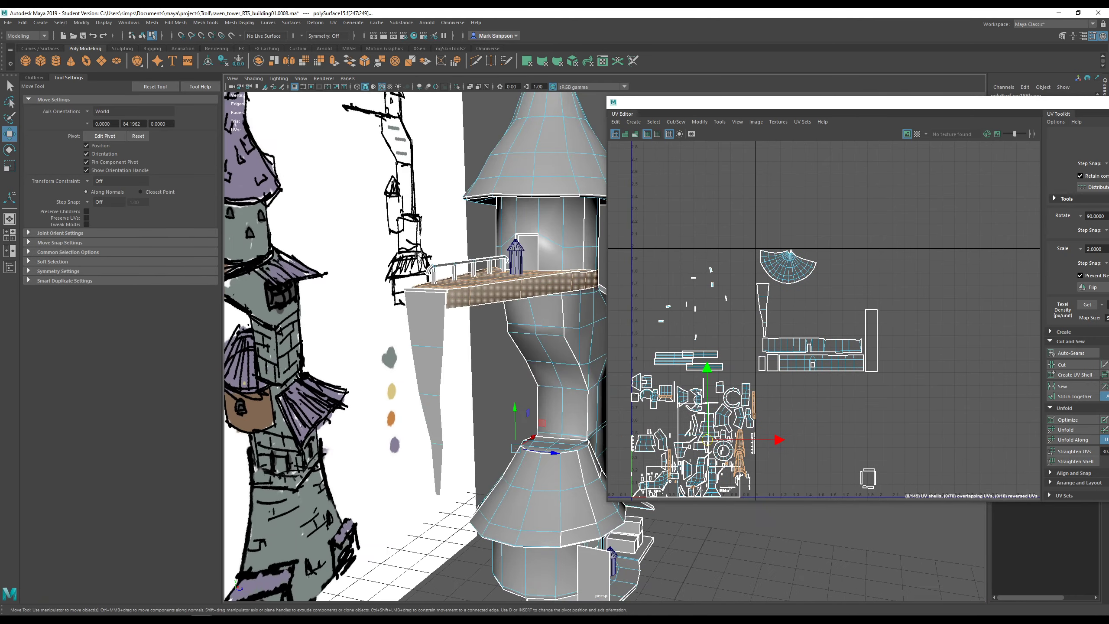
{"action": "mouse_move", "coordinate": [418, 256]}
{"action": "left_mouse_down", "text": "alt"}
{"action": "mouse_move", "coordinate": [408, 311]}
{"action": "mouse_move", "coordinate": [364, 266]}
{"action": "mouse_move", "coordinate": [325, 260]}
{"action": "left_mouse_up", "text": "alt"}
{"action": "middle_click_drag", "start_coordinate": [525, 261], "coordinate": [392, 277], "text": "alt"}
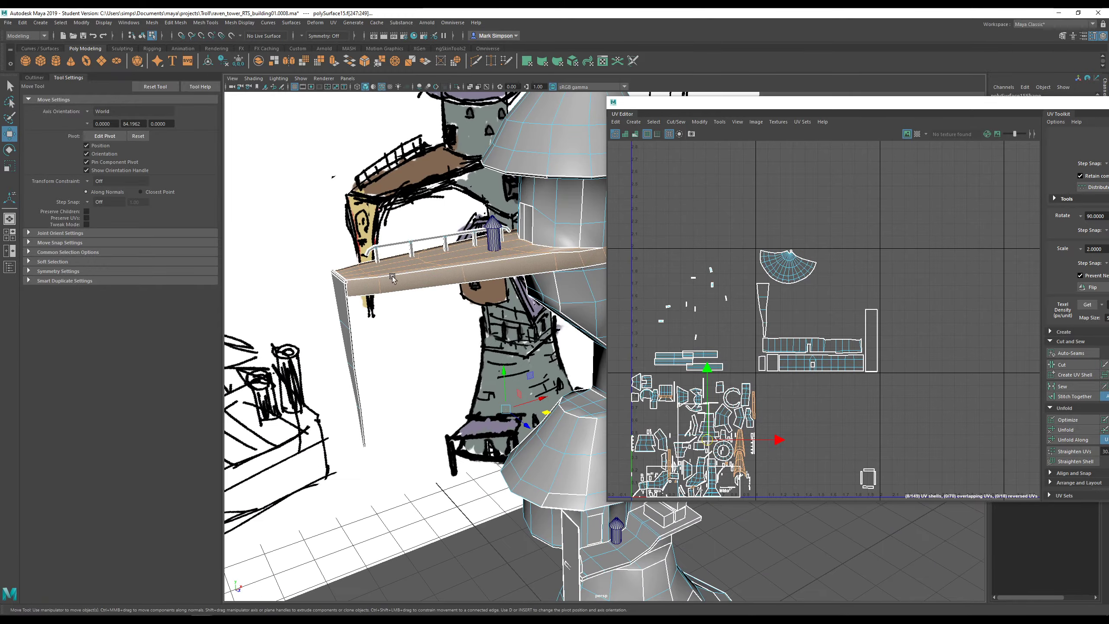
{"action": "mouse_move", "coordinate": [392, 278]}
{"action": "left_mouse_down", "text": "alt"}
{"action": "mouse_move", "coordinate": [382, 258]}
{"action": "mouse_move", "coordinate": [411, 269]}
{"action": "left_mouse_up", "text": "alt"}
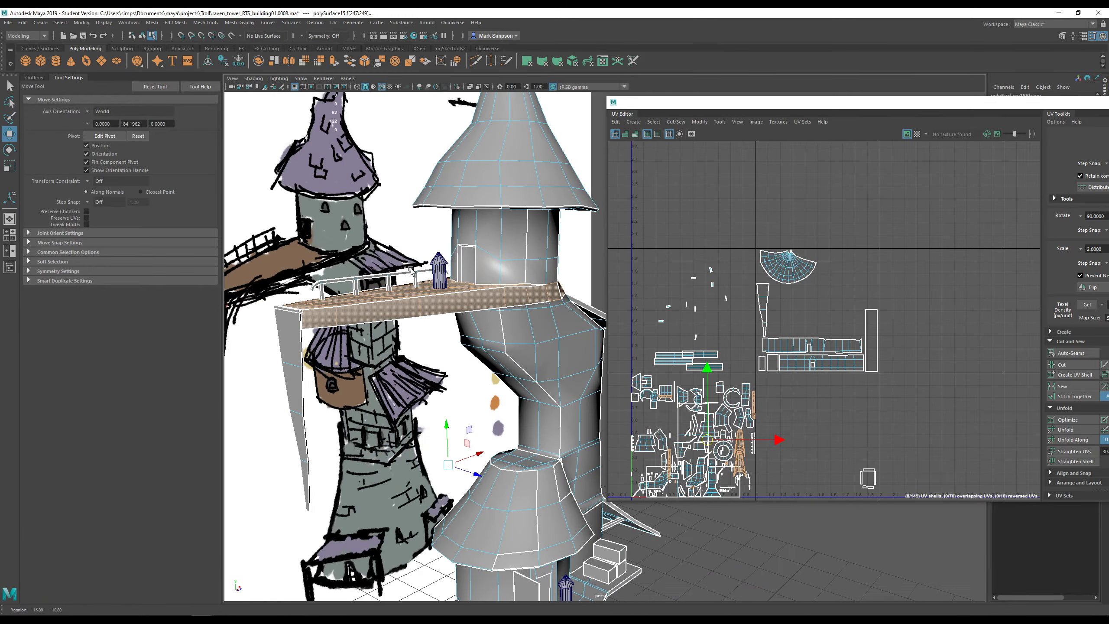
{"action": "left_click_drag", "start_coordinate": [682, 103], "coordinate": [783, 106]}
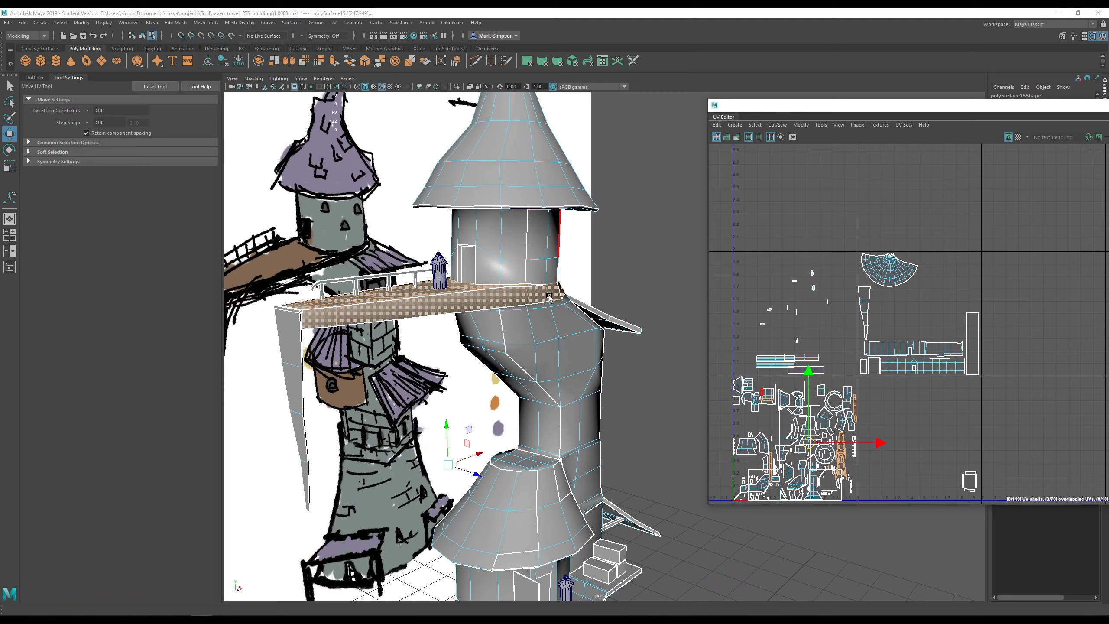
{"action": "left_click_drag", "start_coordinate": [548, 297], "coordinate": [519, 292], "text": "alt"}
{"action": "middle_click_drag", "start_coordinate": [519, 292], "coordinate": [478, 316], "text": "alt"}
{"action": "left_click", "coordinate": [337, 24]}
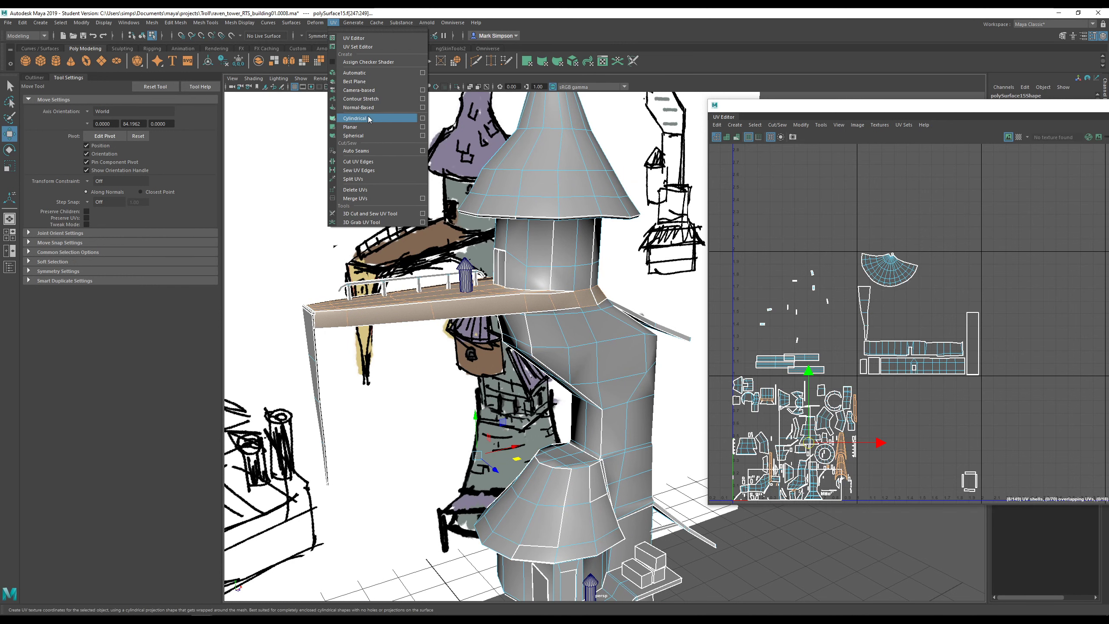
- Review the cylindrical projection options, then apply a cylindrical projection to the deck faces
{"action": "left_click", "coordinate": [422, 118]}
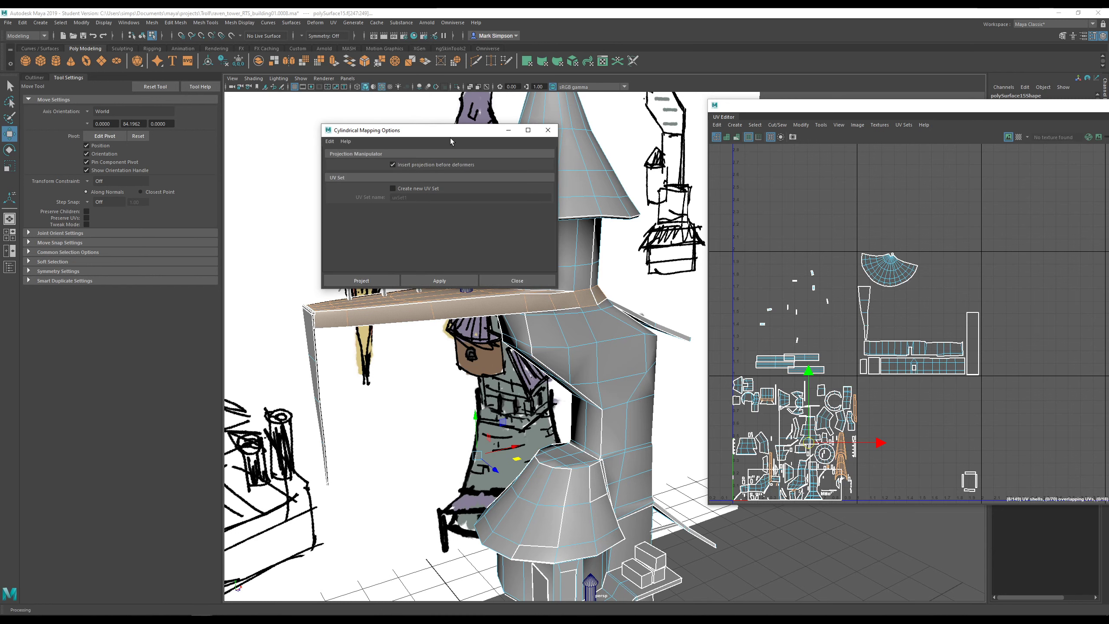
{"action": "left_click_drag", "start_coordinate": [447, 134], "coordinate": [395, 127]}
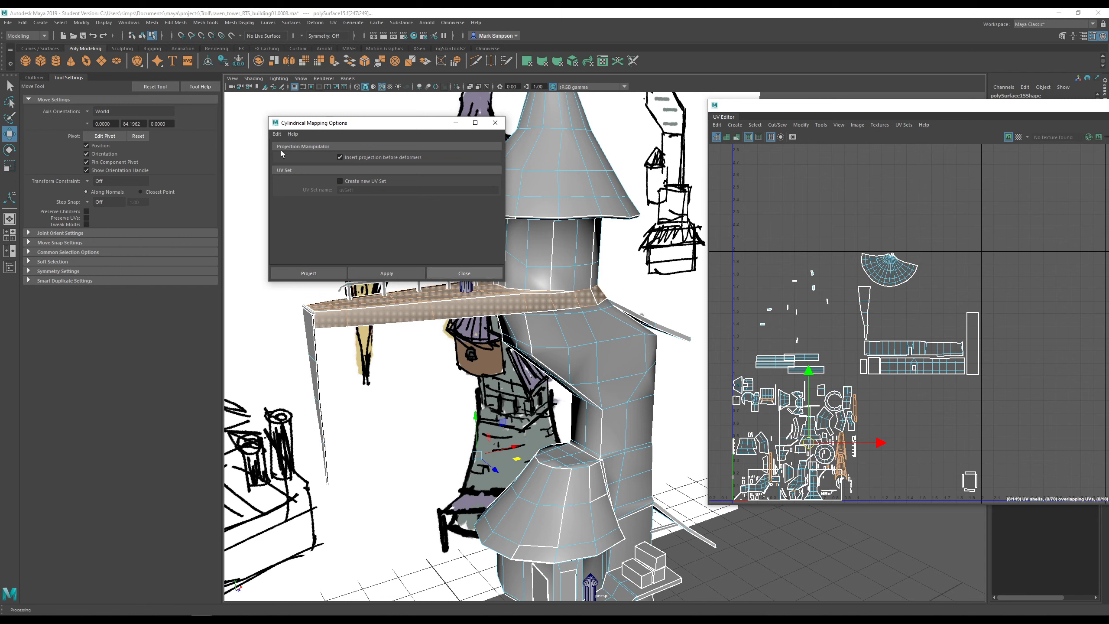
{"action": "left_click", "coordinate": [495, 122]}
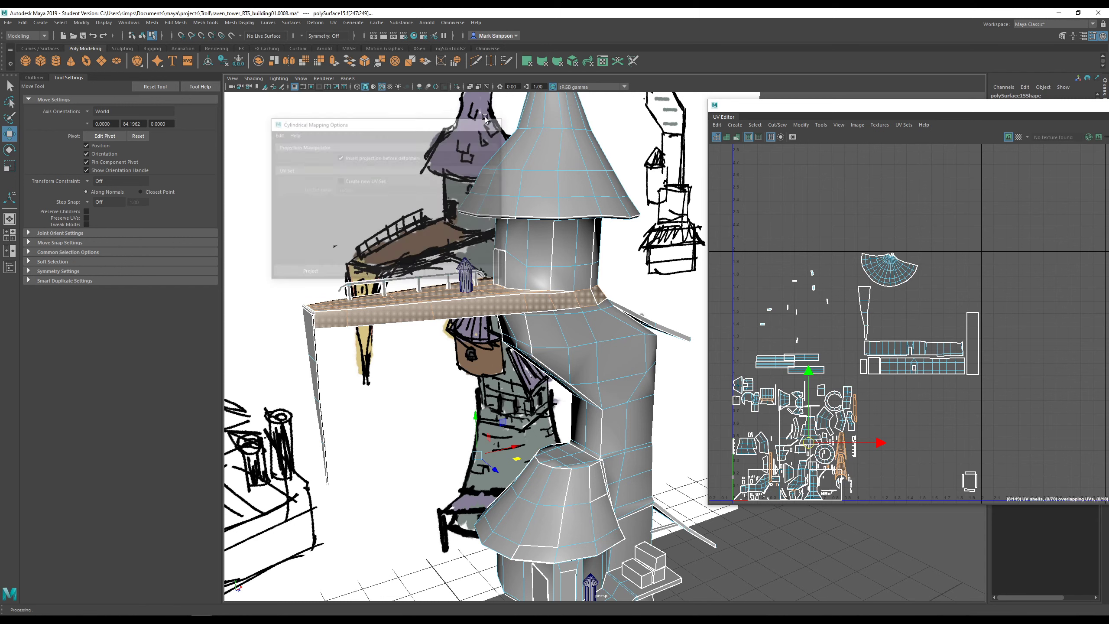
{"action": "left_click", "coordinate": [333, 22]}
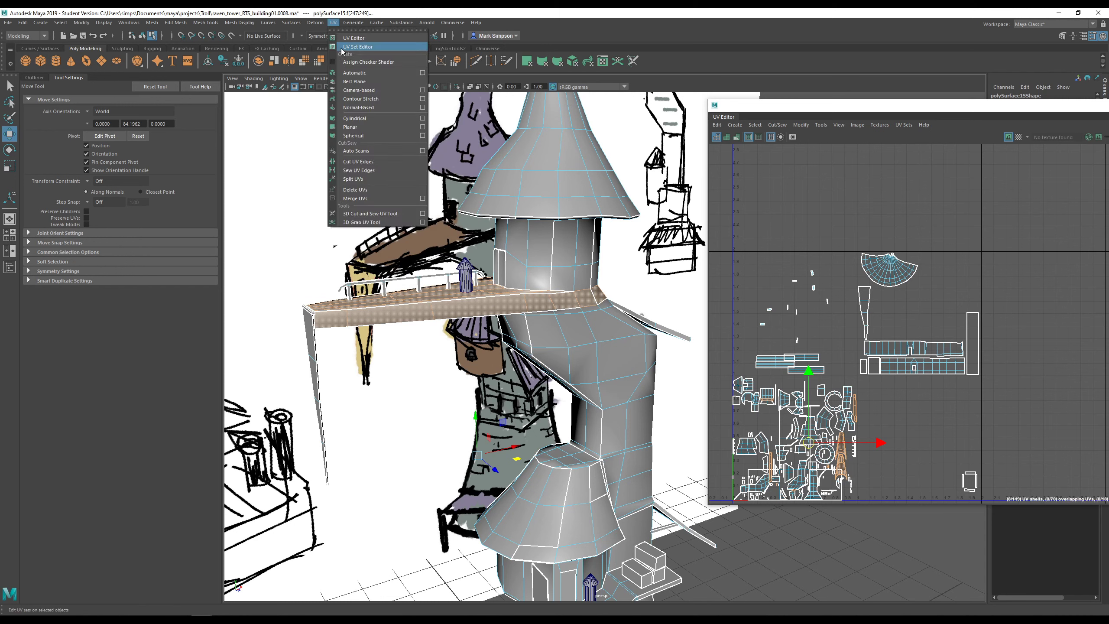
{"action": "left_click", "coordinate": [365, 121]}
- Orbit and zoom around the tower platform to inspect the cylindrical projection result
{"action": "middle_click_drag", "start_coordinate": [547, 416], "coordinate": [548, 284], "text": "alt"}
{"action": "scroll", "coordinate": [553, 375], "scroll_direction": "down", "scroll_amount": 4}
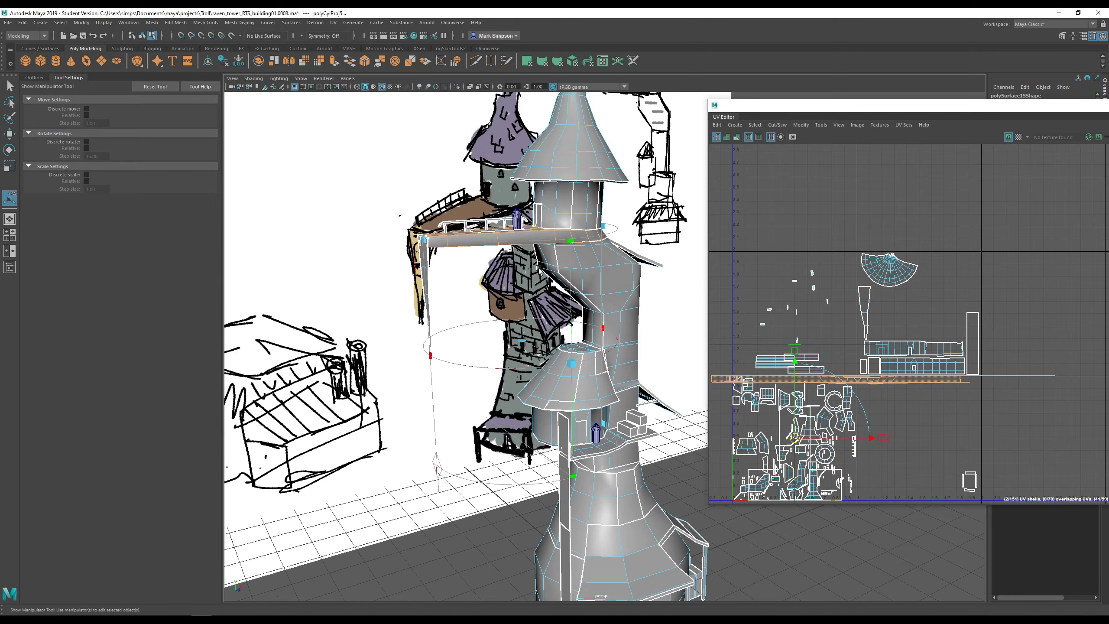
{"action": "middle_click_drag", "start_coordinate": [577, 430], "coordinate": [580, 354], "text": "alt"}
{"action": "left_click_drag", "start_coordinate": [625, 379], "coordinate": [648, 363], "text": "alt"}
{"action": "right_click_drag", "start_coordinate": [648, 364], "coordinate": [699, 418], "text": "alt"}
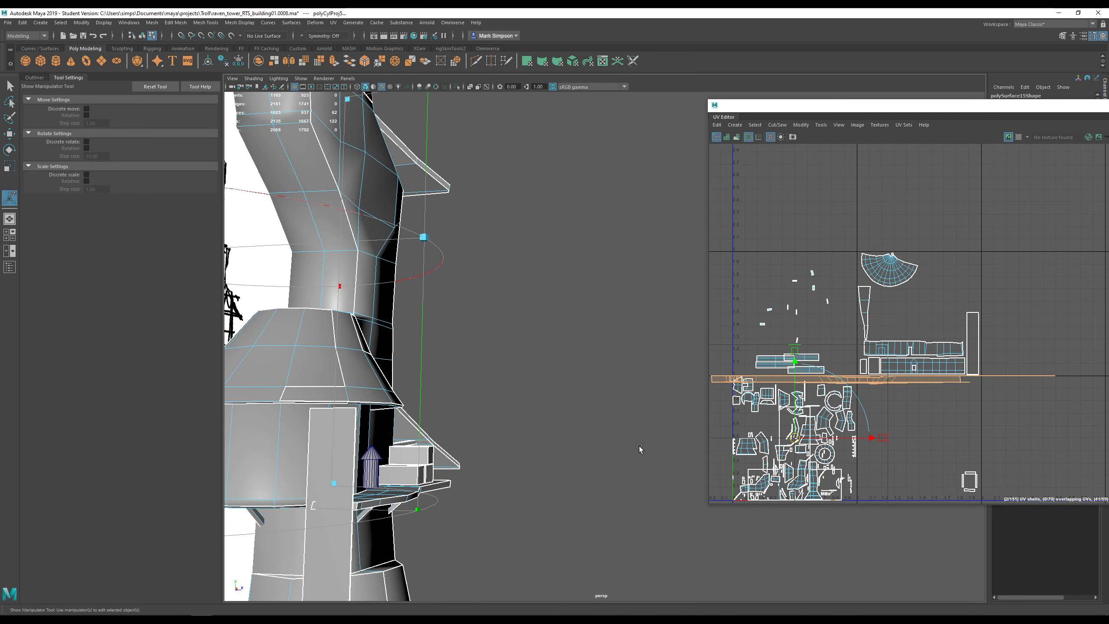
{"action": "middle_click_drag", "start_coordinate": [553, 425], "coordinate": [628, 302], "text": "alt"}
{"action": "right_click_drag", "start_coordinate": [628, 303], "coordinate": [672, 349], "text": "alt"}
{"action": "left_click_drag", "start_coordinate": [672, 349], "coordinate": [619, 362], "text": "alt"}
{"action": "mouse_move", "coordinate": [305, 467]}
{"action": "left_mouse_down", "text": "alt"}
{"action": "mouse_move", "coordinate": [561, 399]}
{"action": "mouse_move", "coordinate": [436, 386]}
{"action": "left_mouse_up", "text": "alt"}
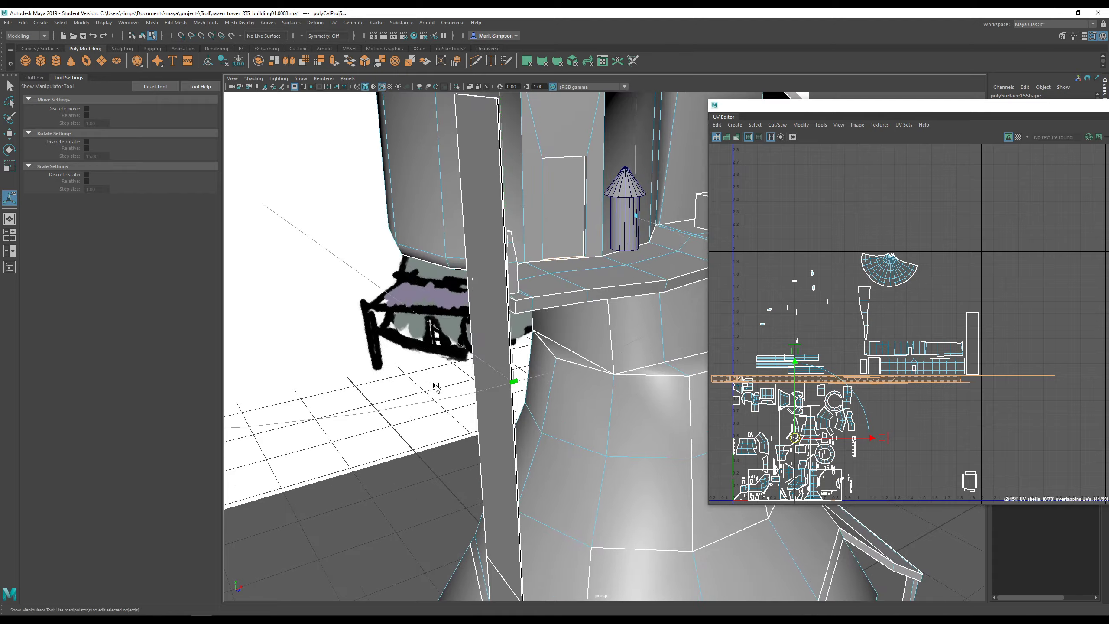
{"action": "scroll", "coordinate": [437, 386], "scroll_direction": "down", "scroll_amount": 10}
{"action": "left_click_drag", "start_coordinate": [502, 297], "coordinate": [700, 370], "text": "alt"}
- Undo the cylindrical projection, switch to the Move tool and zoom the UV Editor onto the selected shells
{"action": "key", "text": "ctrl+z"}
{"action": "key", "text": "w"}
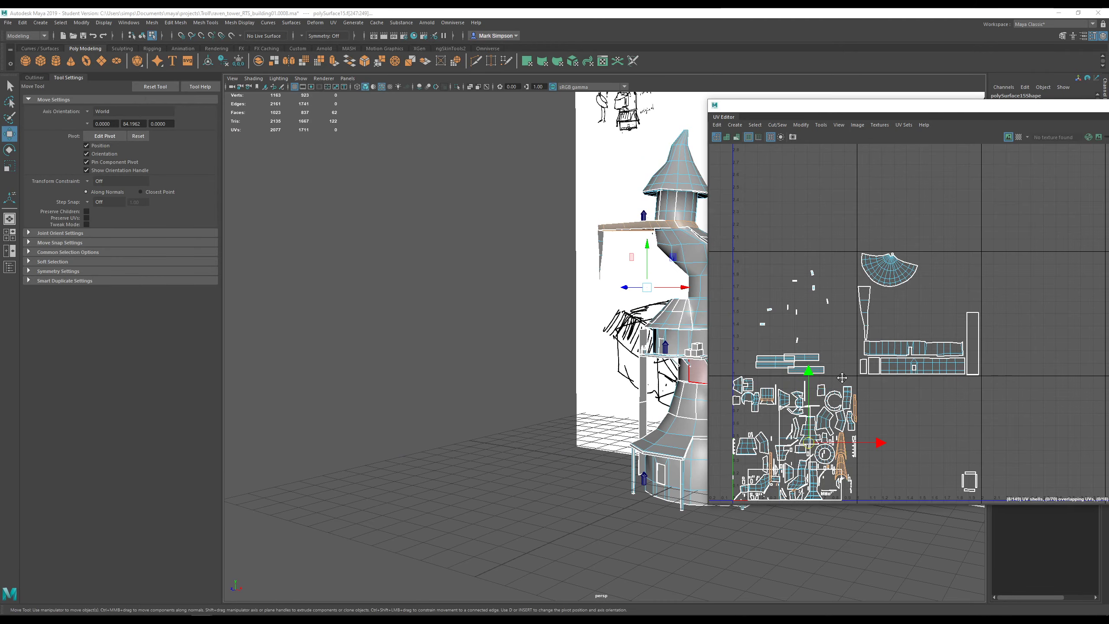
{"action": "middle_click_drag", "start_coordinate": [819, 446], "coordinate": [863, 340], "text": "alt"}
{"action": "scroll", "coordinate": [862, 340], "scroll_direction": "up", "scroll_amount": 7}
{"action": "middle_click_drag", "start_coordinate": [798, 292], "coordinate": [960, 324], "text": "alt"}
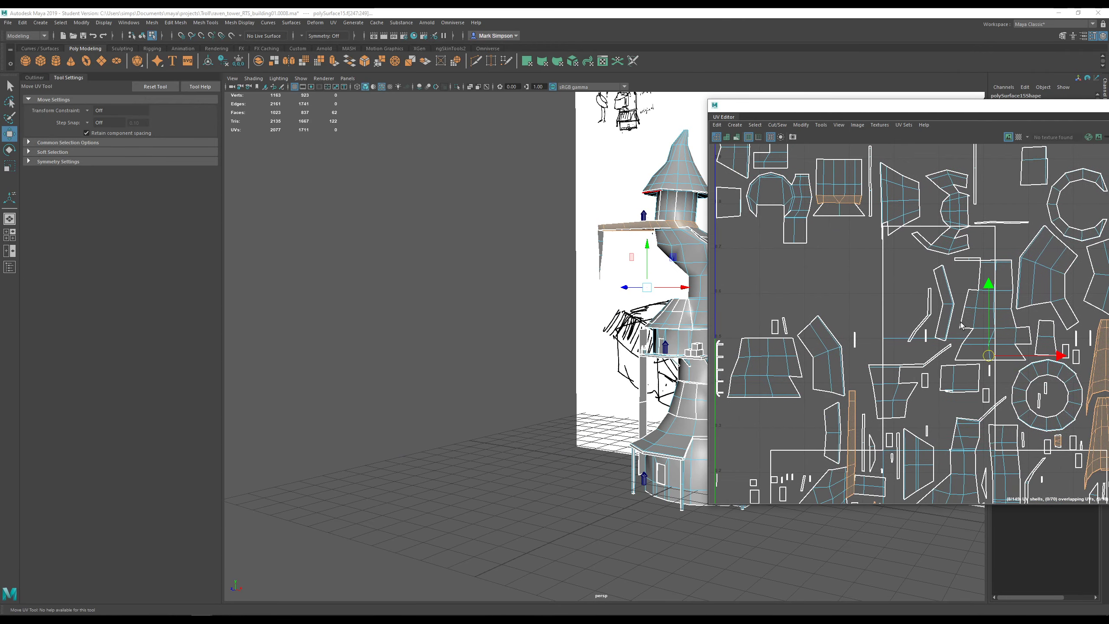
{"action": "scroll", "coordinate": [850, 195], "scroll_direction": "up", "scroll_amount": 1}
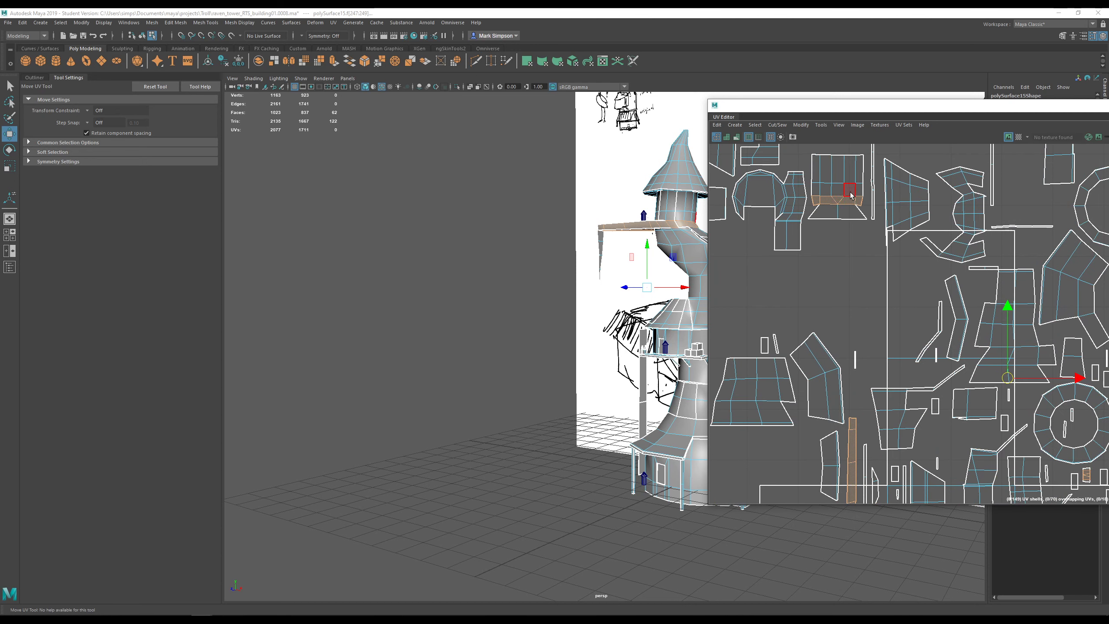
{"action": "left_click", "coordinate": [820, 200], "text": "ctrl"}
{"action": "key", "text": "ctrl+z"}
{"action": "scroll", "coordinate": [868, 353], "scroll_direction": "down", "scroll_amount": 3}
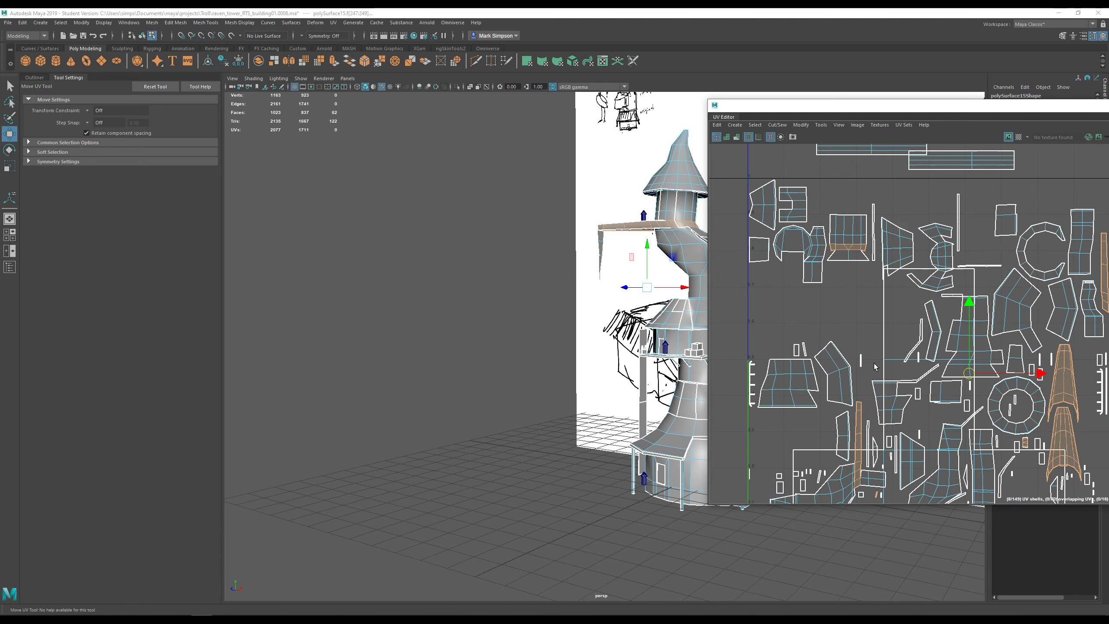
{"action": "scroll", "coordinate": [878, 389], "scroll_direction": "up", "scroll_amount": 1}
{"action": "middle_click_drag", "start_coordinate": [879, 389], "coordinate": [837, 268], "text": "alt"}
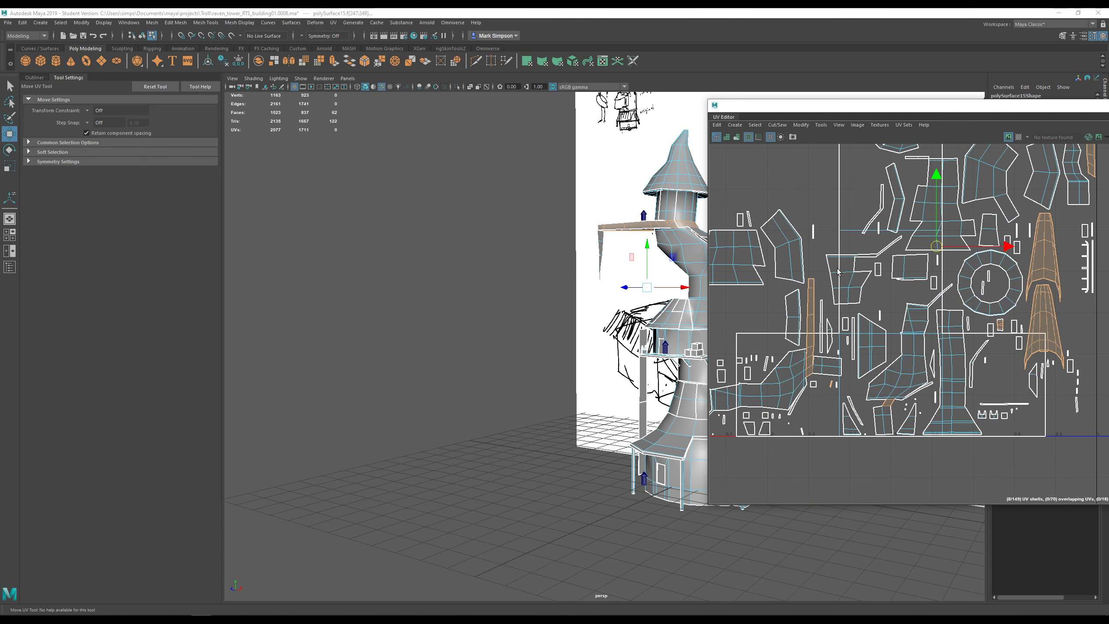
{"action": "left_click", "coordinate": [832, 380], "text": "ctrl"}
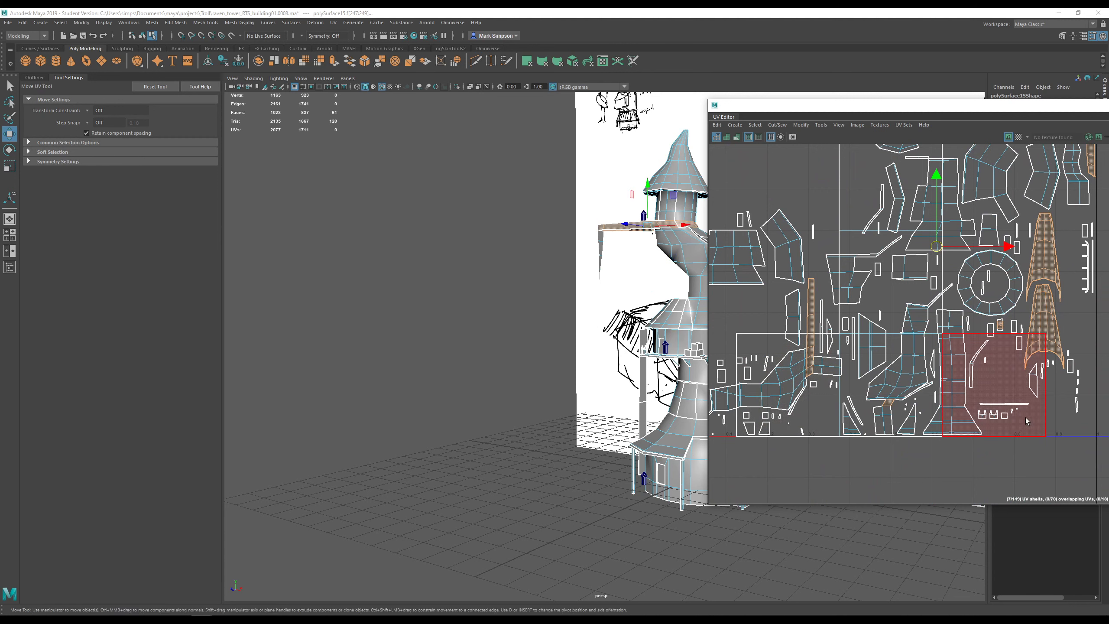
{"action": "left_click", "coordinate": [888, 402], "text": "shift"}
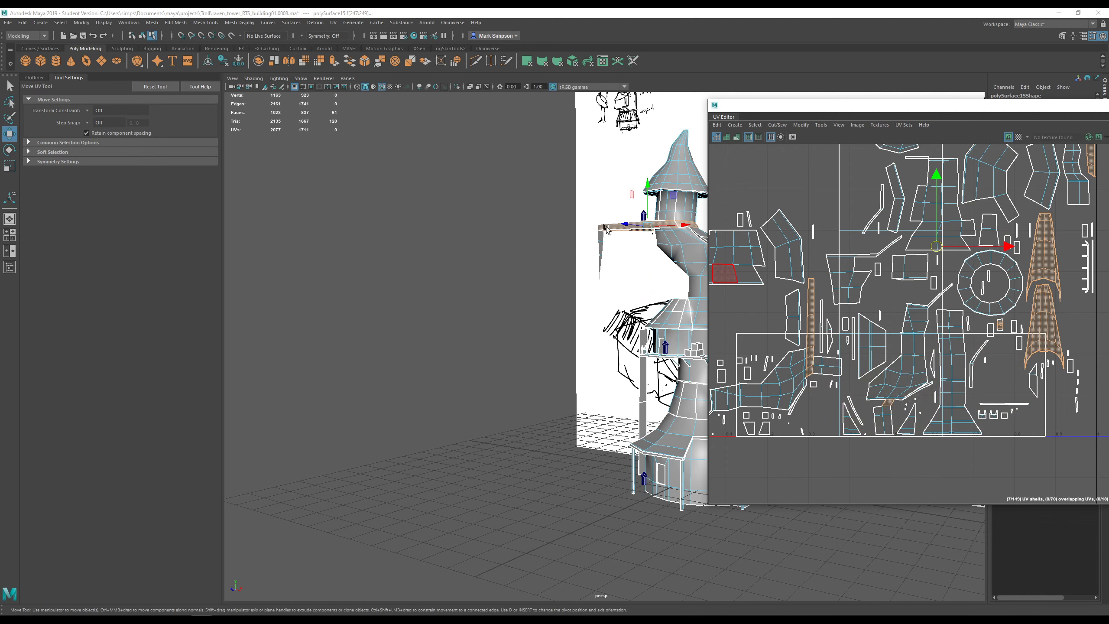
{"action": "left_click_drag", "start_coordinate": [632, 244], "coordinate": [334, 253], "text": "alt"}
{"action": "right_click_drag", "start_coordinate": [437, 271], "coordinate": [601, 292], "text": "alt"}
{"action": "middle_click_drag", "start_coordinate": [601, 293], "coordinate": [517, 438], "text": "alt"}
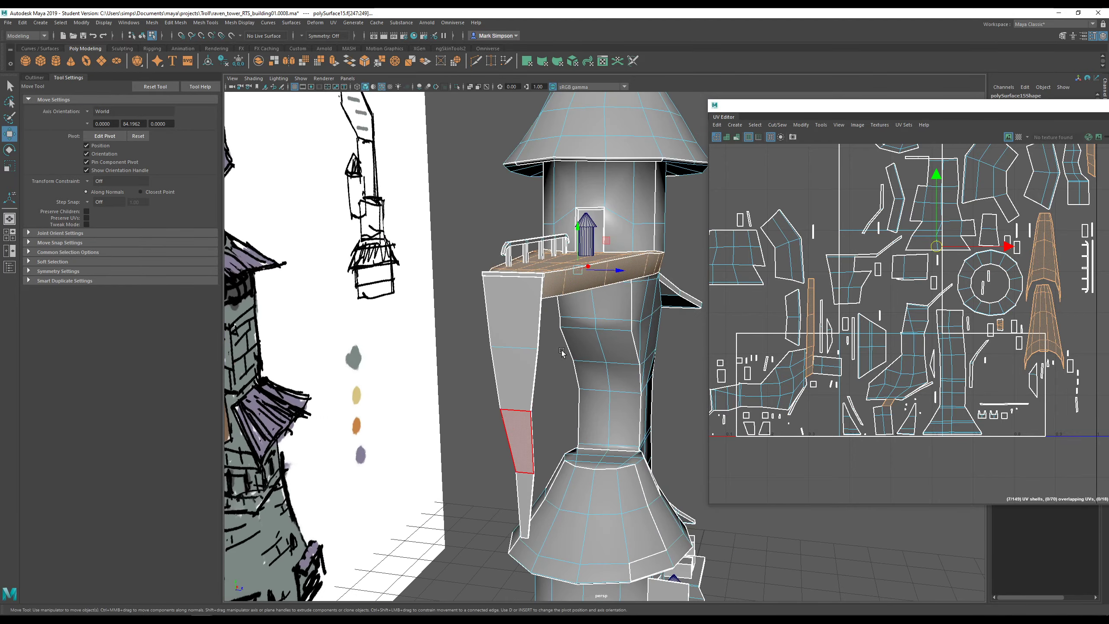
{"action": "left_click_drag", "start_coordinate": [589, 358], "coordinate": [557, 348], "text": "alt"}
{"action": "scroll", "coordinate": [557, 349], "scroll_direction": "up", "scroll_amount": 3}
{"action": "left_click", "coordinate": [468, 246]}
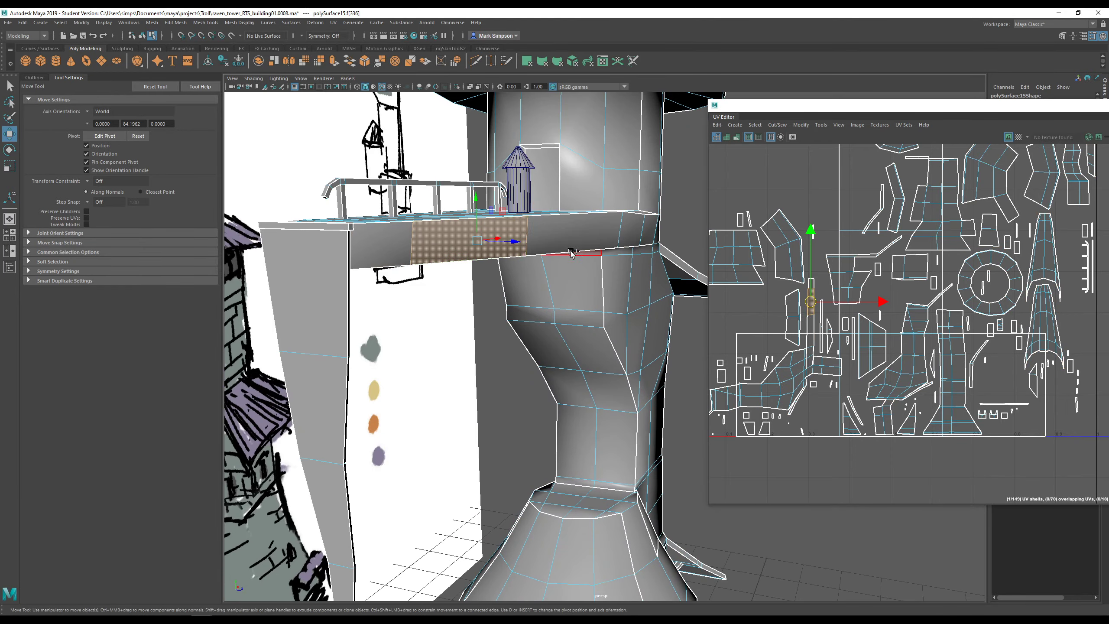
{"action": "double_click", "coordinate": [571, 250], "text": "shift"}
{"action": "left_click_drag", "start_coordinate": [571, 250], "coordinate": [546, 151], "text": "alt"}
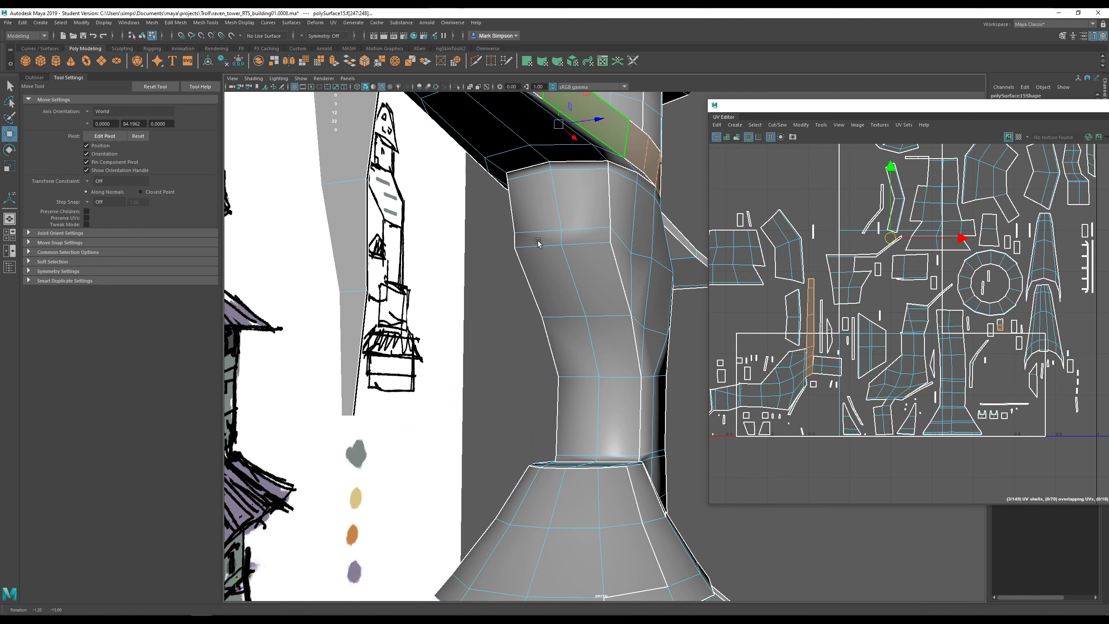
{"action": "right_click", "coordinate": [547, 151]}
{"action": "right_click_drag", "start_coordinate": [883, 260], "coordinate": [844, 247]}
{"action": "scroll", "coordinate": [862, 279], "scroll_direction": "down", "scroll_amount": 3}
{"action": "left_click_drag", "start_coordinate": [623, 156], "coordinate": [465, 217], "text": "alt"}
{"action": "left_click", "coordinate": [470, 170], "text": "shift"}
{"action": "left_click_drag", "start_coordinate": [469, 171], "coordinate": [426, 319], "text": "alt"}
{"action": "left_click", "coordinate": [426, 321], "text": "shift"}
{"action": "right_click_drag", "start_coordinate": [472, 319], "coordinate": [472, 343]}
{"action": "left_click", "coordinate": [470, 345]}
{"action": "left_click_drag", "start_coordinate": [477, 346], "coordinate": [523, 237], "text": "alt"}
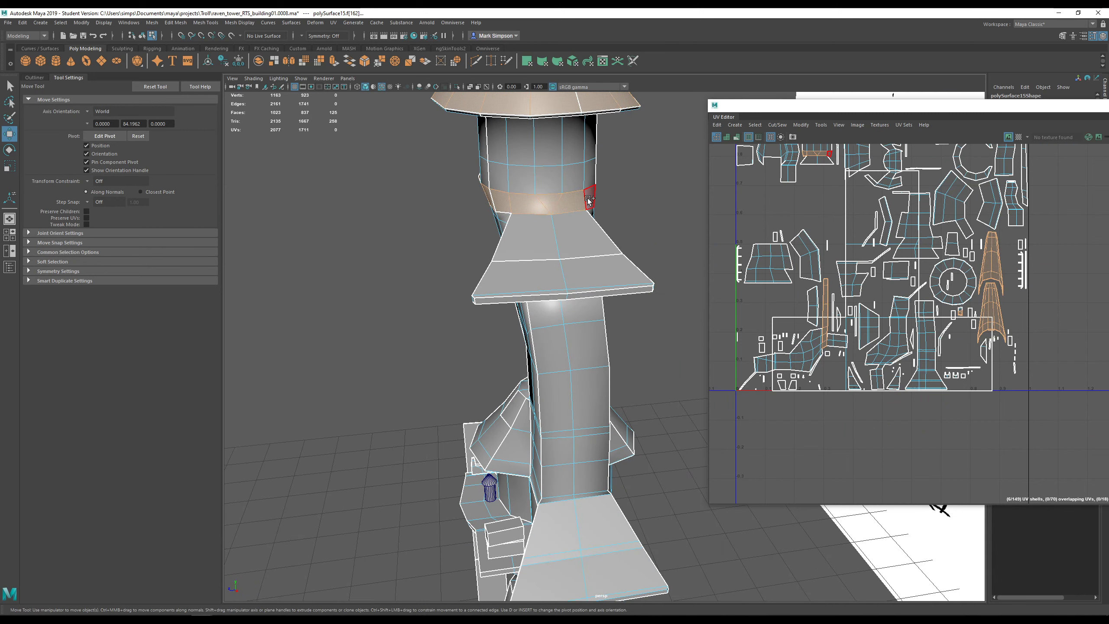
{"action": "left_click_drag", "start_coordinate": [599, 203], "coordinate": [349, 257], "text": "alt"}
{"action": "right_click_drag", "start_coordinate": [349, 257], "coordinate": [431, 252], "text": "alt"}
{"action": "left_click_drag", "start_coordinate": [431, 253], "coordinate": [570, 262], "text": "alt"}
{"action": "right_click_drag", "start_coordinate": [840, 276], "coordinate": [825, 264]}
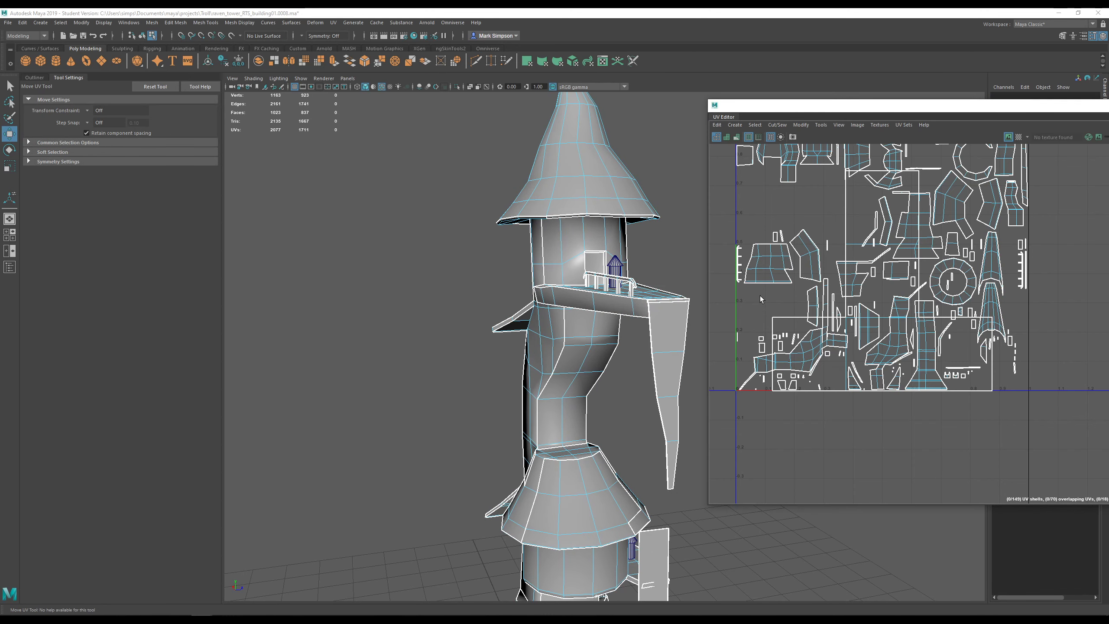
- Select the ledge's UV shell in whole-shell mode, leaving the tower shell deselected
{"action": "left_click", "coordinate": [599, 306]}
{"action": "left_click_drag", "start_coordinate": [669, 321], "coordinate": [556, 308], "text": "alt"}
{"action": "left_click_drag", "start_coordinate": [656, 306], "coordinate": [580, 297], "text": "alt"}
{"action": "right_click_drag", "start_coordinate": [581, 297], "coordinate": [572, 312]}
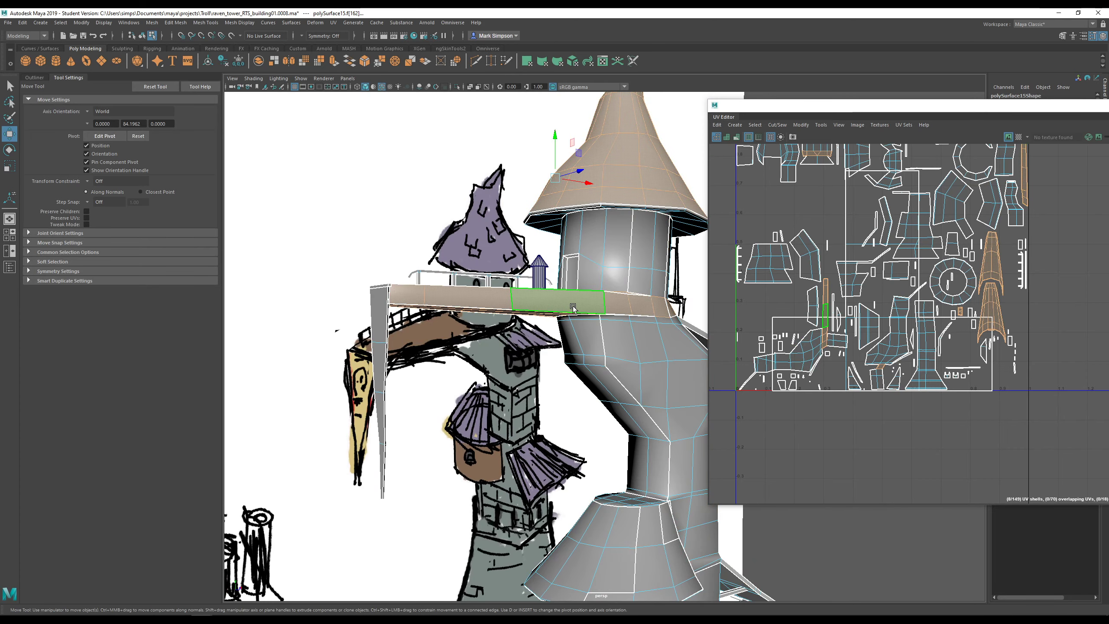
{"action": "scroll", "coordinate": [925, 313], "scroll_direction": "down", "scroll_amount": 3}
{"action": "right_click_drag", "start_coordinate": [963, 284], "coordinate": [944, 276]}
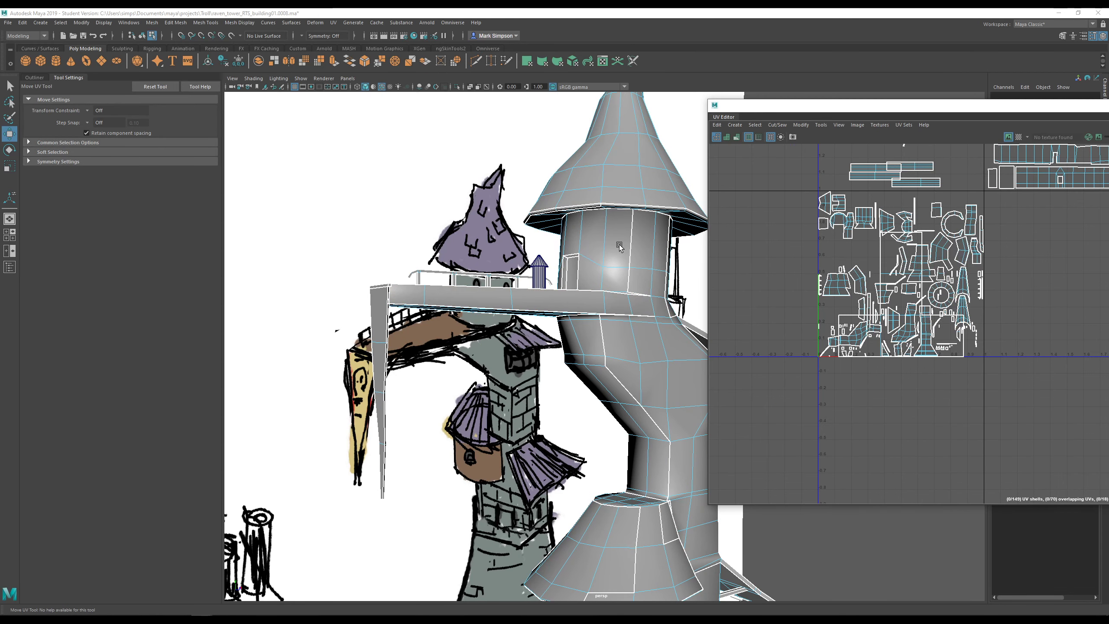
{"action": "key", "text": "w"}
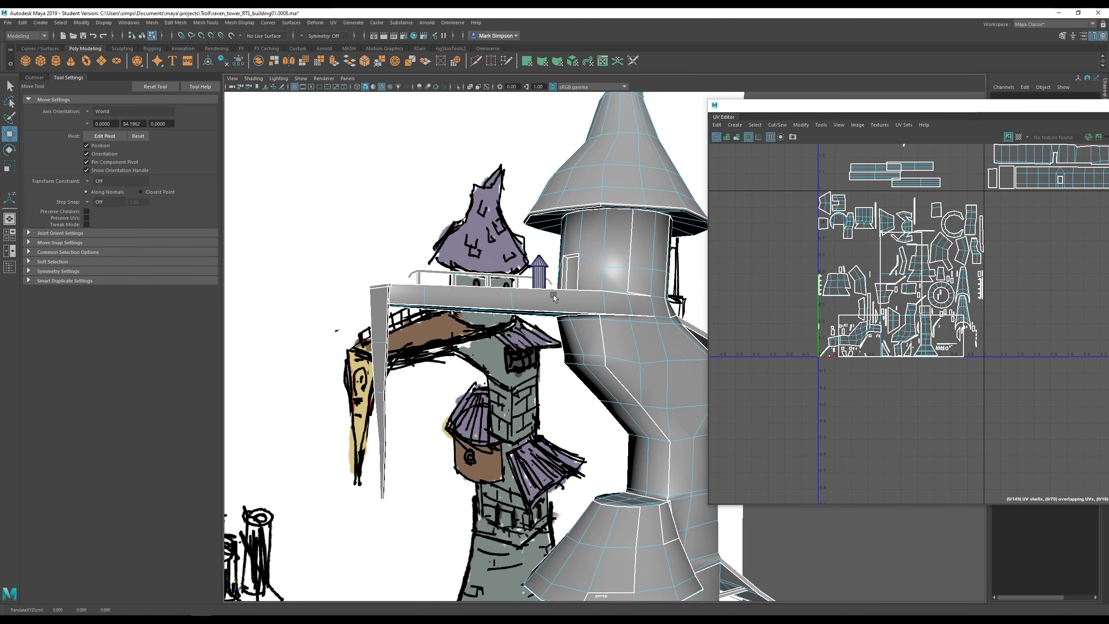
{"action": "left_click", "coordinate": [554, 298]}
{"action": "left_click", "coordinate": [696, 313]}
- In face mode, select the ledge's leftmost face, its face loops and the thin edge face
{"action": "right_click_drag", "start_coordinate": [620, 311], "coordinate": [618, 330]}
{"action": "left_click_drag", "start_coordinate": [643, 307], "coordinate": [559, 294], "text": "alt"}
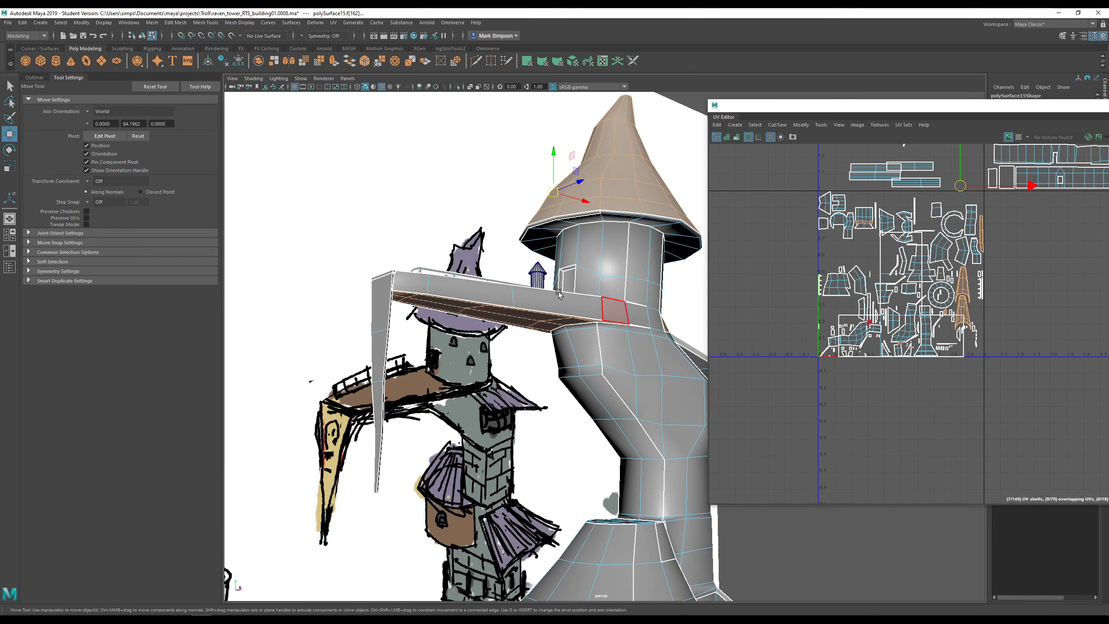
{"action": "left_click", "coordinate": [413, 284]}
{"action": "double_click", "coordinate": [472, 288], "text": "shift"}
{"action": "left_click_drag", "start_coordinate": [472, 288], "coordinate": [506, 257], "text": "alt"}
{"action": "left_click", "coordinate": [603, 306], "text": "shift"}
{"action": "double_click", "coordinate": [627, 309], "text": "shift"}
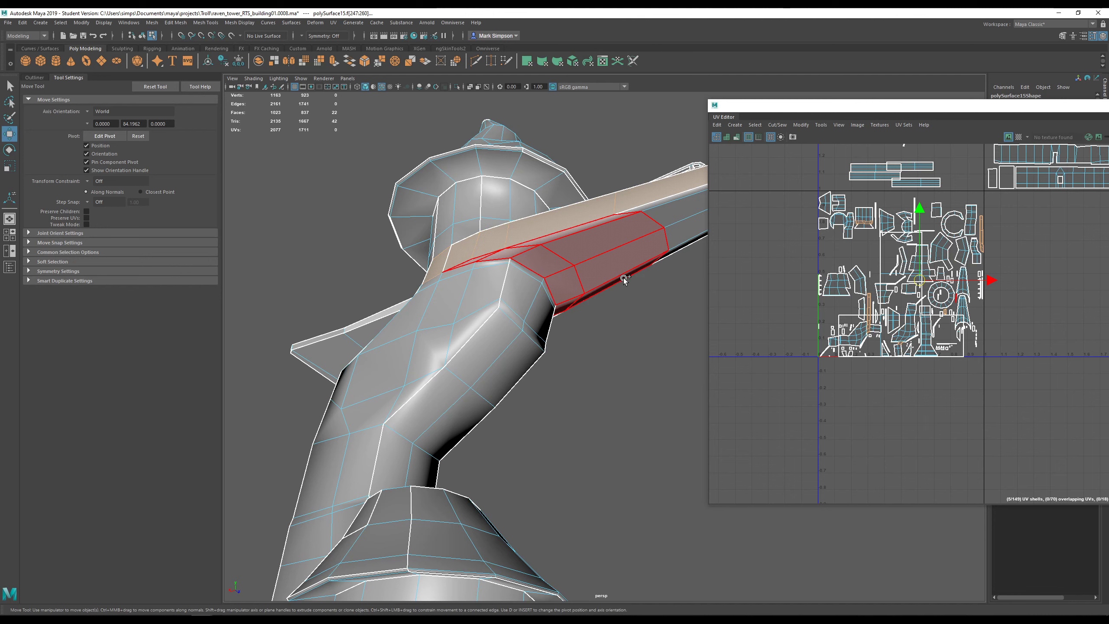
{"action": "double_click", "coordinate": [681, 252], "text": "shift"}
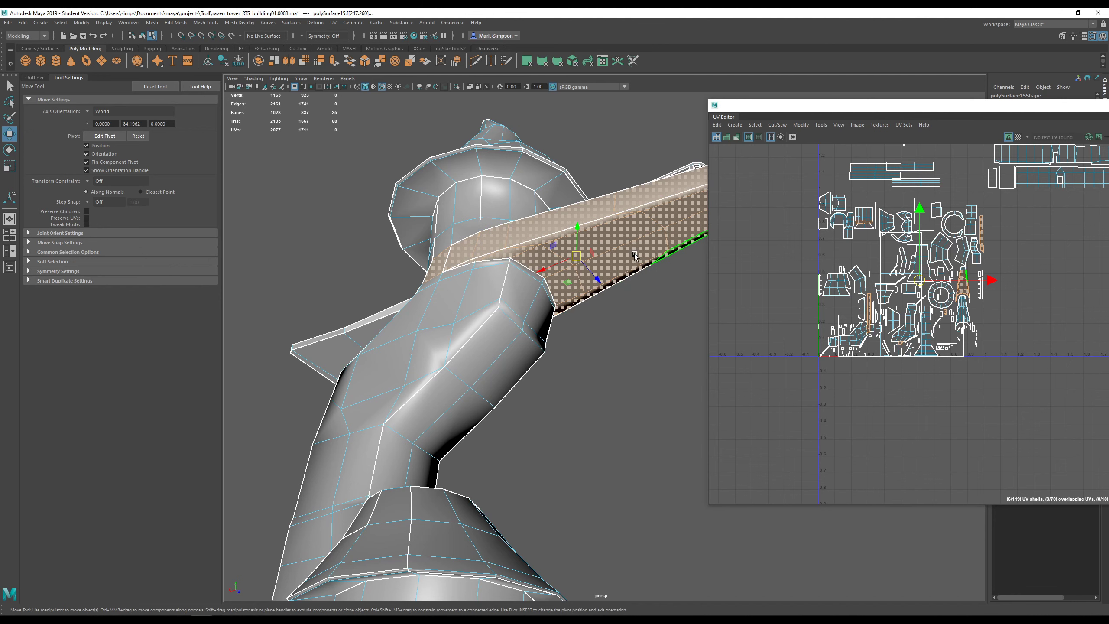
{"action": "left_click_drag", "start_coordinate": [634, 253], "coordinate": [514, 240], "text": "alt"}
{"action": "scroll", "coordinate": [599, 350], "scroll_direction": "up", "scroll_amount": 3}
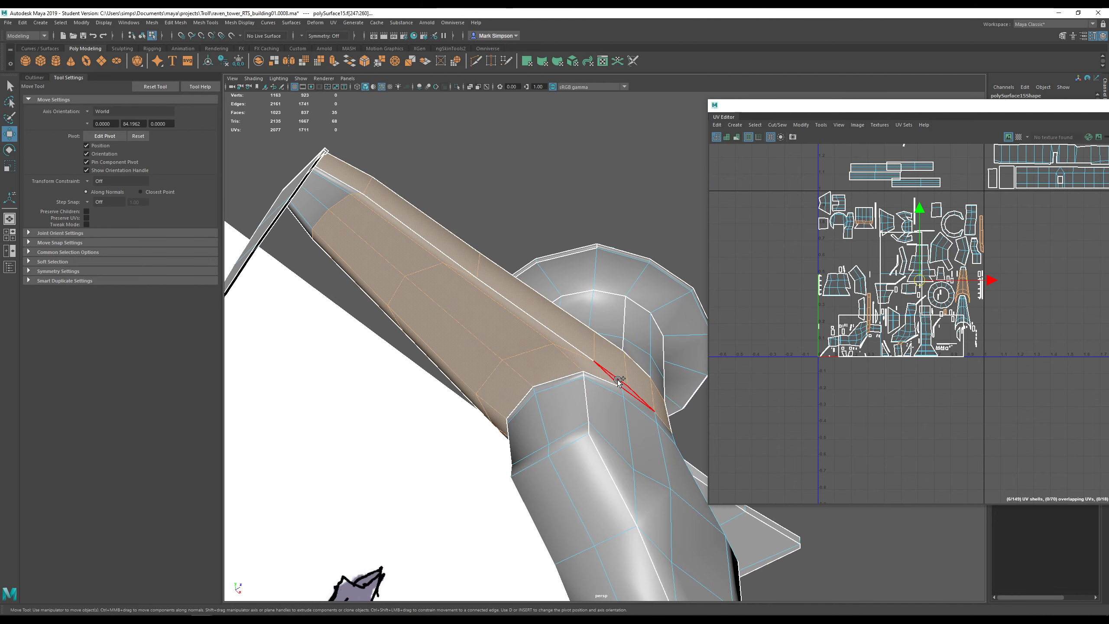
{"action": "left_click", "coordinate": [618, 381], "text": "shift"}
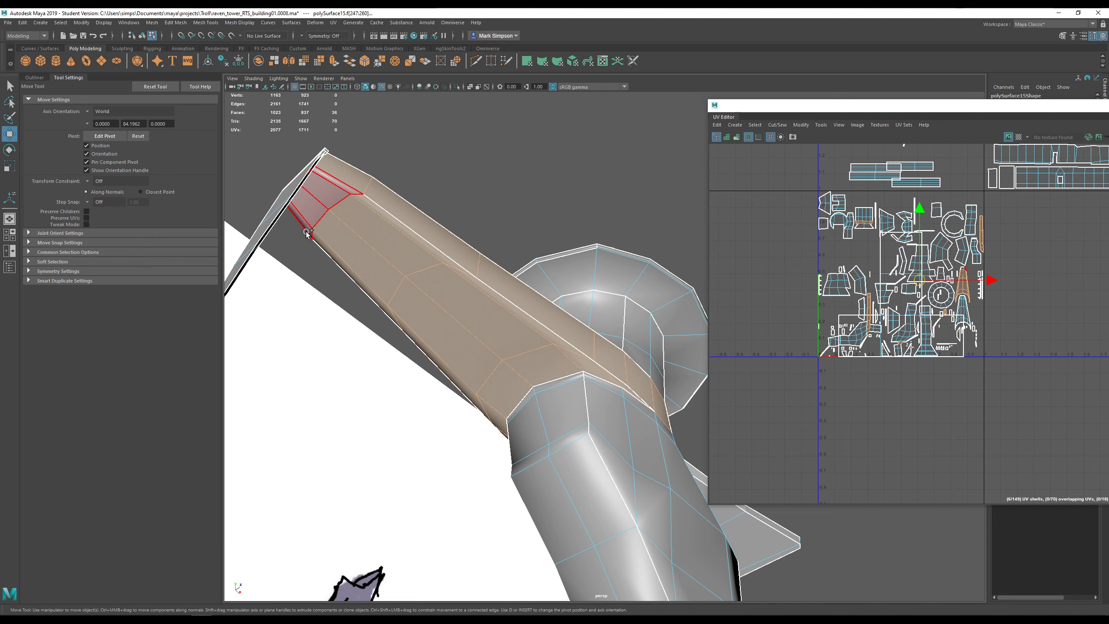
- Add the walkway's lower, upper, side and door-end faces, then bring up the UV menu
{"action": "left_click_drag", "start_coordinate": [360, 231], "coordinate": [367, 323], "text": "alt"}
{"action": "middle_click_drag", "start_coordinate": [369, 324], "coordinate": [516, 239], "text": "alt"}
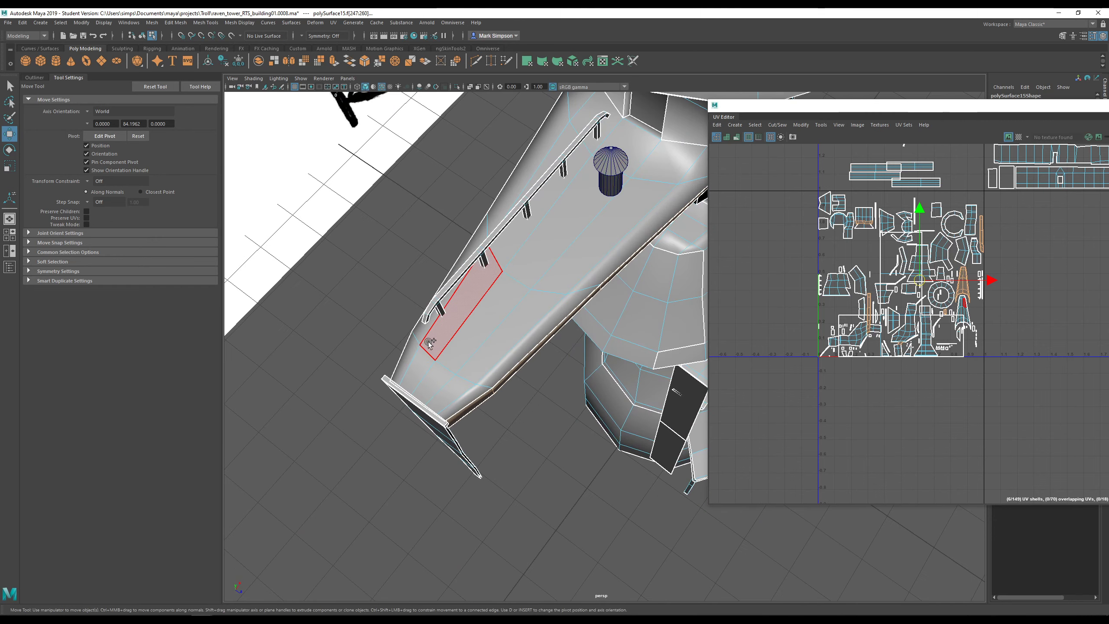
{"action": "left_click", "coordinate": [430, 348], "text": "shift"}
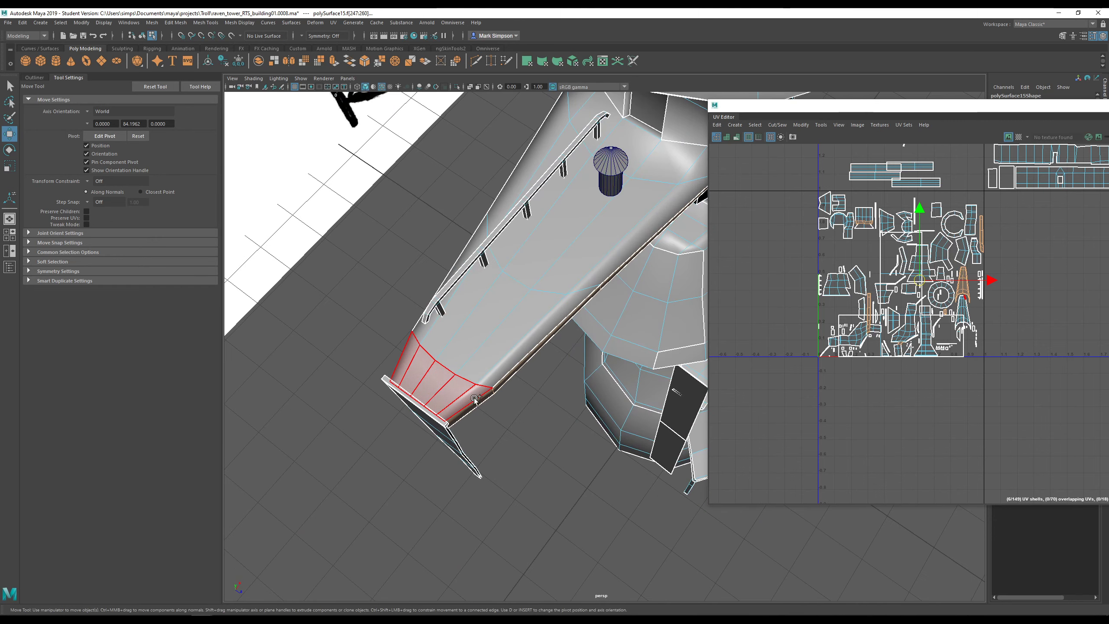
{"action": "left_click", "coordinate": [421, 332], "text": "shift"}
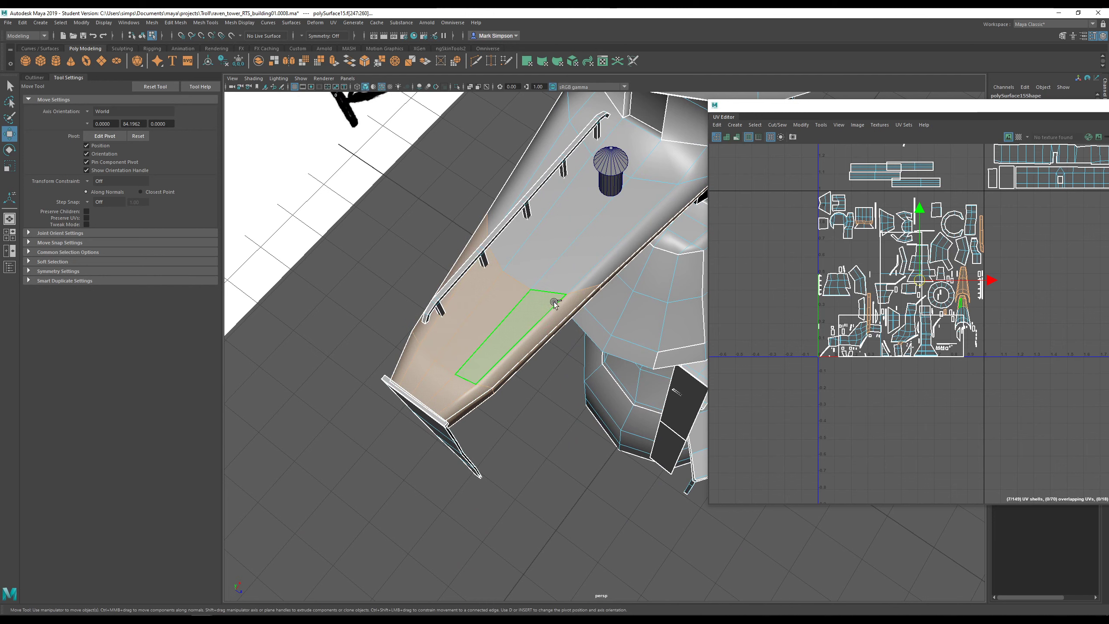
{"action": "left_click", "coordinate": [516, 252], "text": "shift"}
{"action": "left_click_drag", "start_coordinate": [515, 250], "coordinate": [431, 243], "text": "alt"}
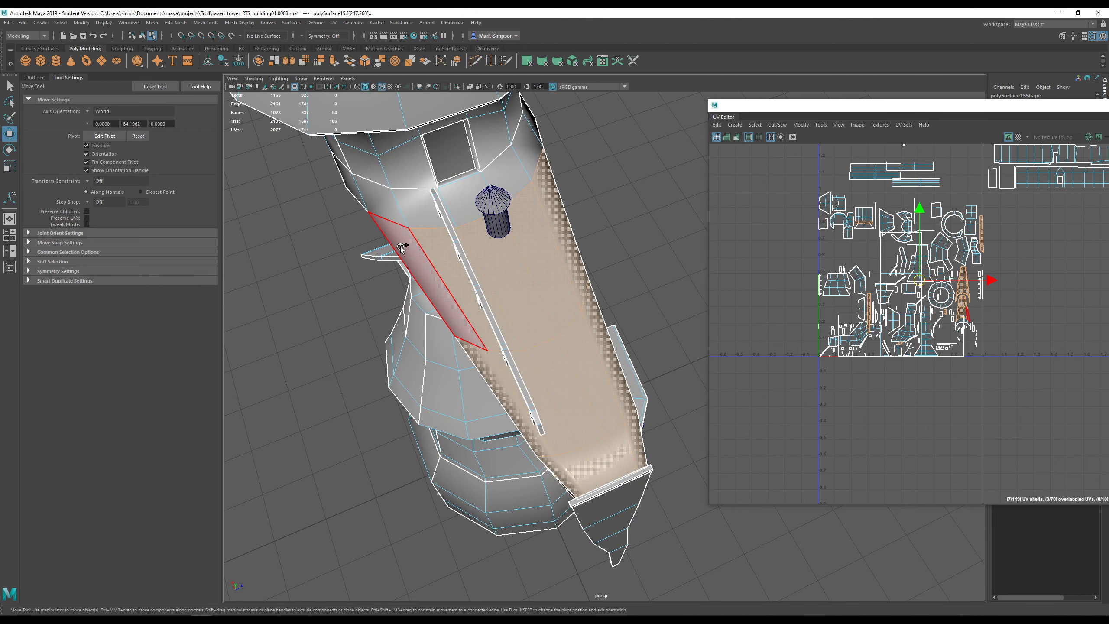
{"action": "left_click", "coordinate": [404, 208], "text": "shift"}
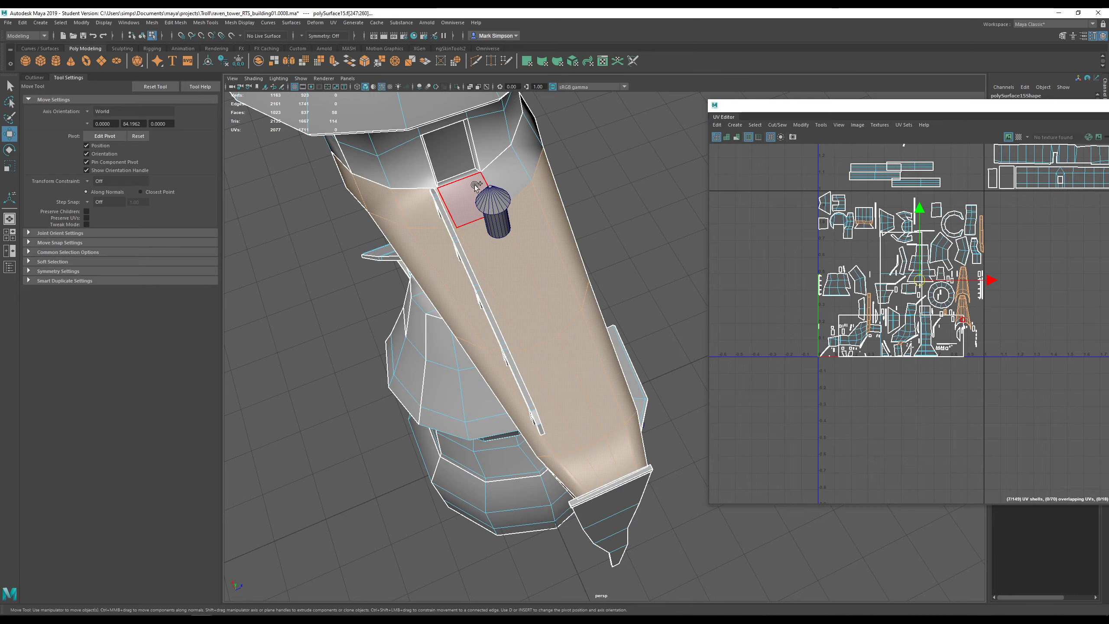
{"action": "left_click", "coordinate": [523, 149], "text": "shift"}
{"action": "left_click_drag", "start_coordinate": [523, 148], "coordinate": [695, 291], "text": "alt"}
{"action": "scroll", "coordinate": [576, 347], "scroll_direction": "down", "scroll_amount": 5}
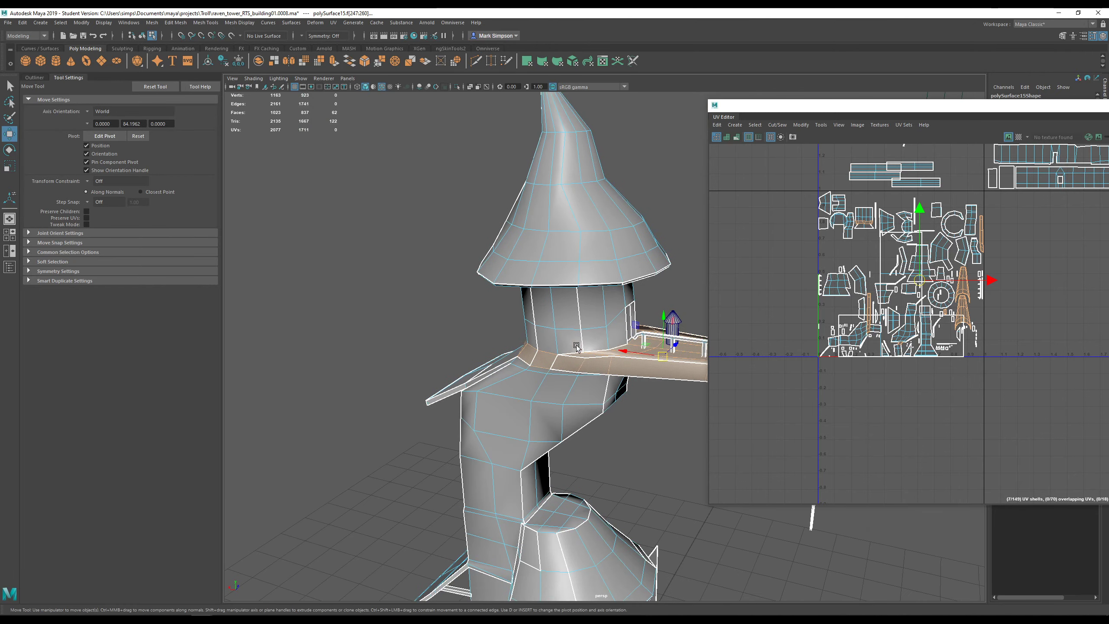
{"action": "middle_click_drag", "start_coordinate": [588, 273], "coordinate": [423, 260], "text": "alt"}
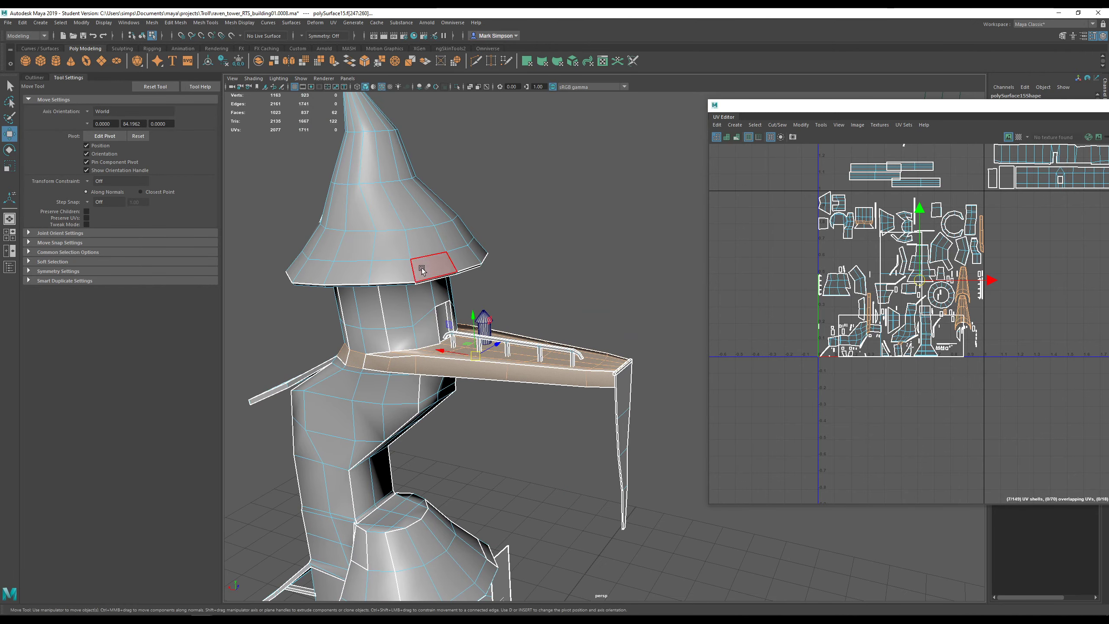
{"action": "left_click", "coordinate": [333, 22]}
- Apply a cylindrical projection to the walkway faces and rotate it upright by -90°
{"action": "left_click", "coordinate": [371, 119]}
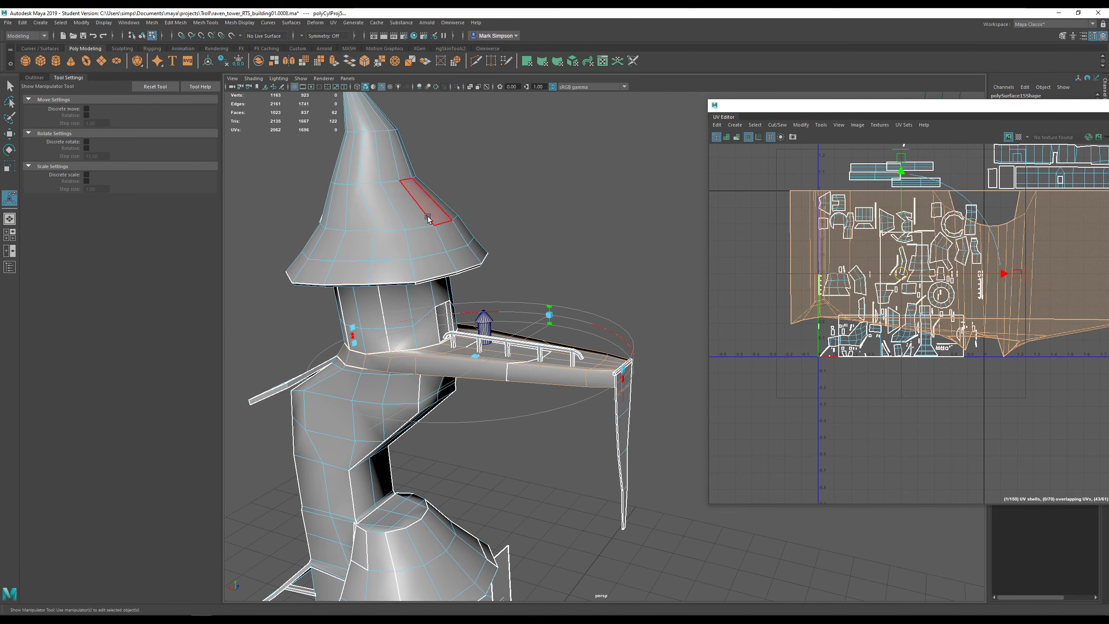
{"action": "left_click", "coordinate": [623, 398]}
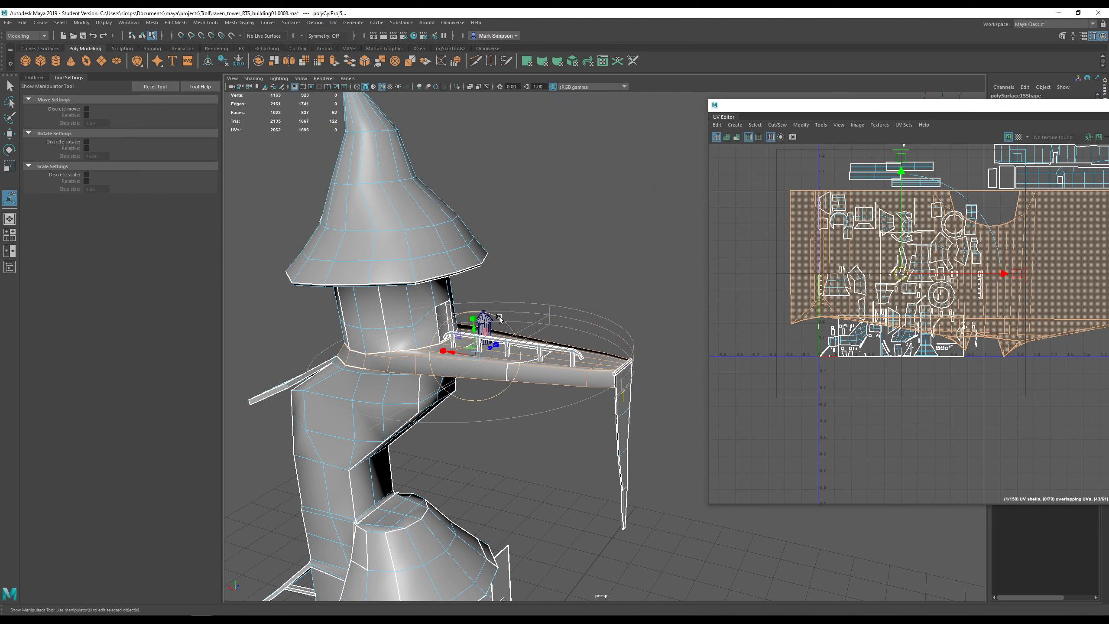
{"action": "left_click_drag", "start_coordinate": [500, 335], "coordinate": [583, 347], "text": "alt"}
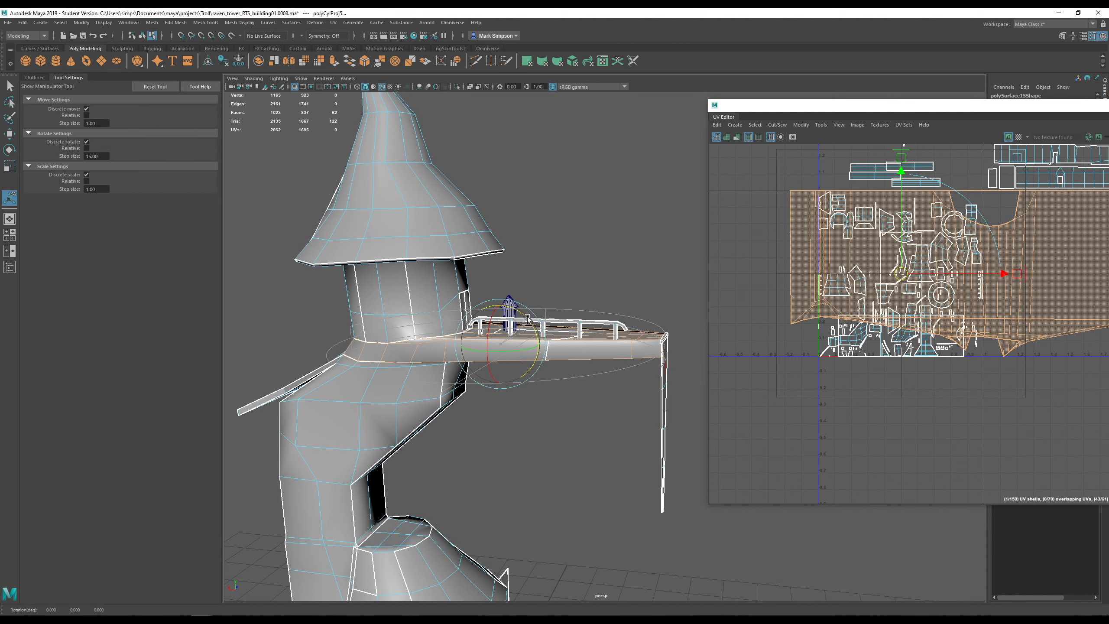
{"action": "left_click_drag", "start_coordinate": [527, 318], "coordinate": [481, 292]}
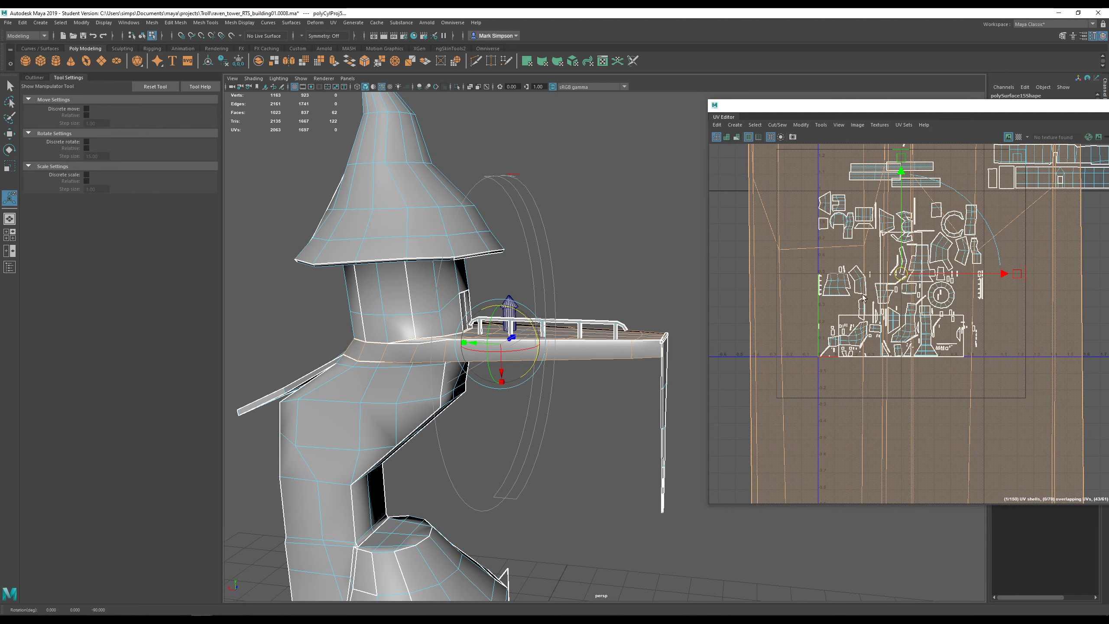
{"action": "left_click_drag", "start_coordinate": [563, 355], "coordinate": [609, 300], "text": "alt"}
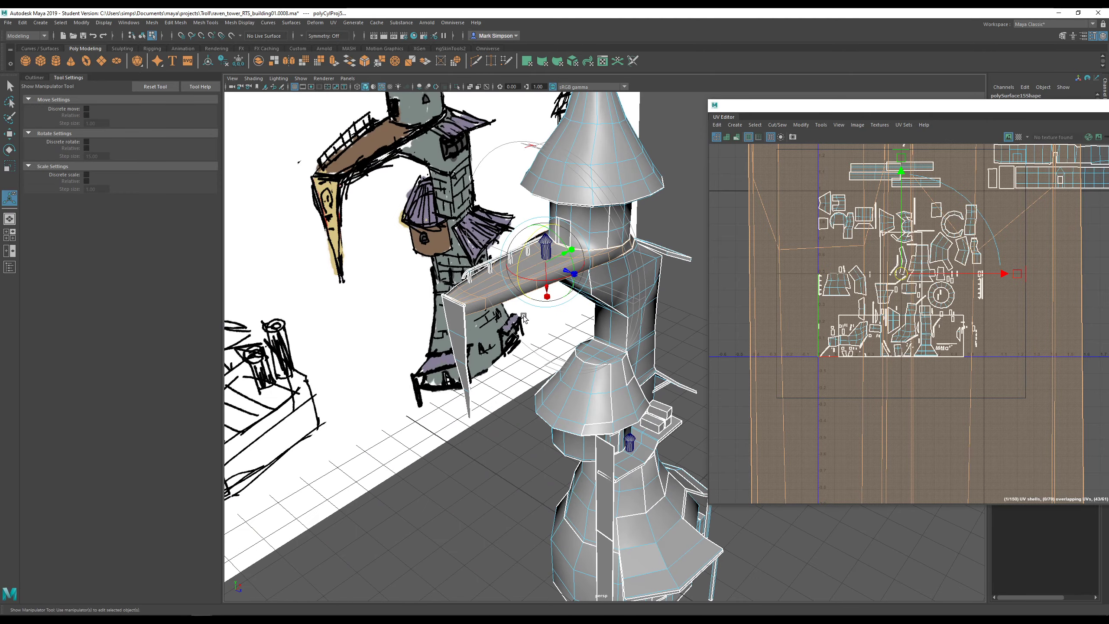
- Move the deck's UV shell clear of the other shells and turn on the checker map
{"action": "scroll", "coordinate": [952, 308], "scroll_direction": "down", "scroll_amount": 10}
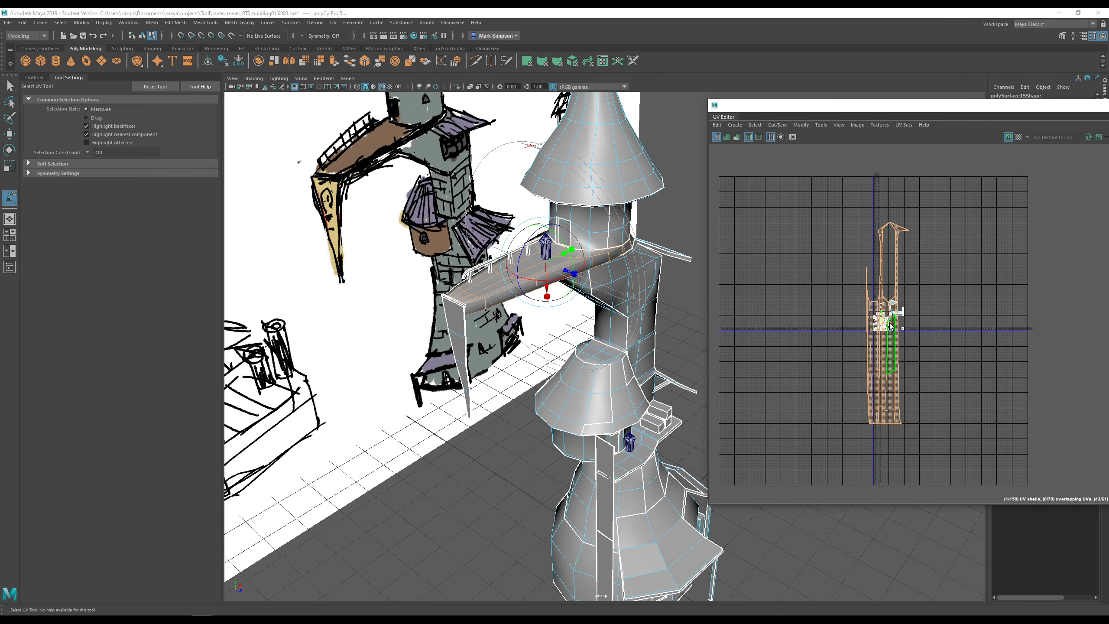
{"action": "scroll", "coordinate": [881, 328], "scroll_direction": "up", "scroll_amount": 2}
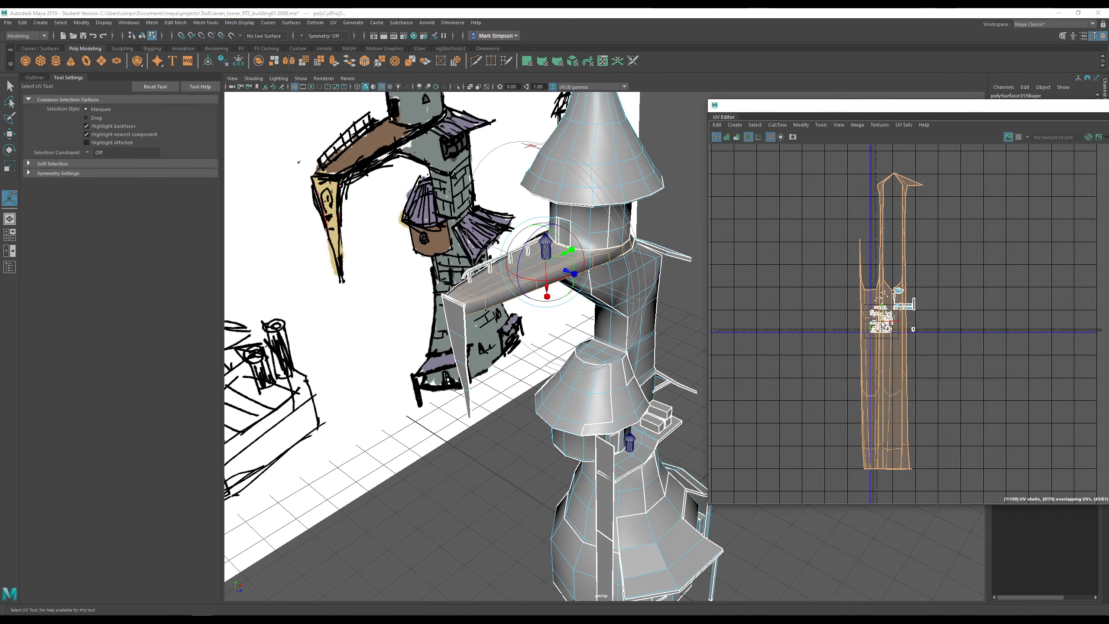
{"action": "scroll", "coordinate": [882, 322], "scroll_direction": "up", "scroll_amount": 1}
{"action": "left_click_drag", "start_coordinate": [882, 320], "coordinate": [1004, 296]}
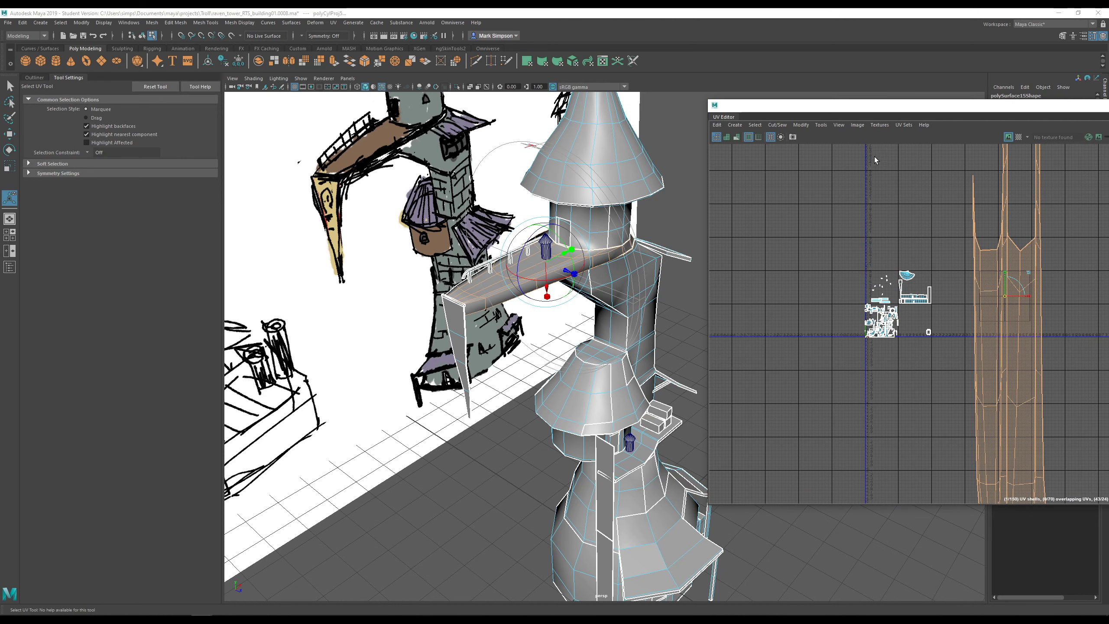
{"action": "left_click", "coordinate": [1017, 138]}
- Scale the deck's UV shell down vertically to match the checker density
{"action": "key", "text": "r"}
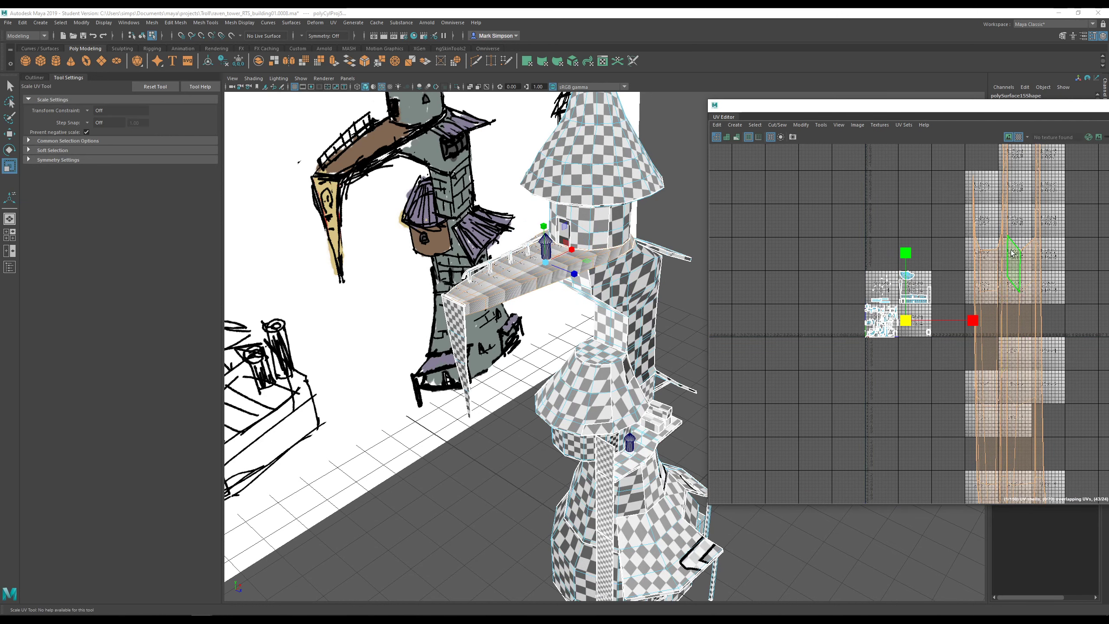
{"action": "left_click_drag", "start_coordinate": [911, 260], "coordinate": [850, 352]}
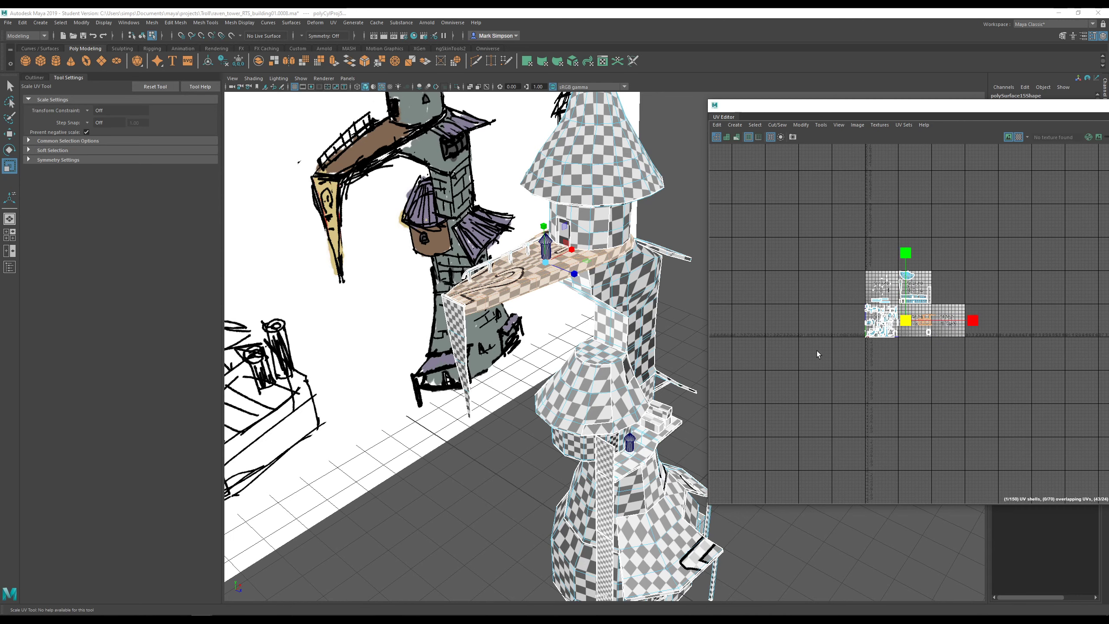
{"action": "scroll", "coordinate": [569, 289], "scroll_direction": "up", "scroll_amount": 3}
{"action": "left_click_drag", "start_coordinate": [568, 288], "coordinate": [604, 311], "text": "alt"}
{"action": "scroll", "coordinate": [919, 338], "scroll_direction": "up", "scroll_amount": 5}
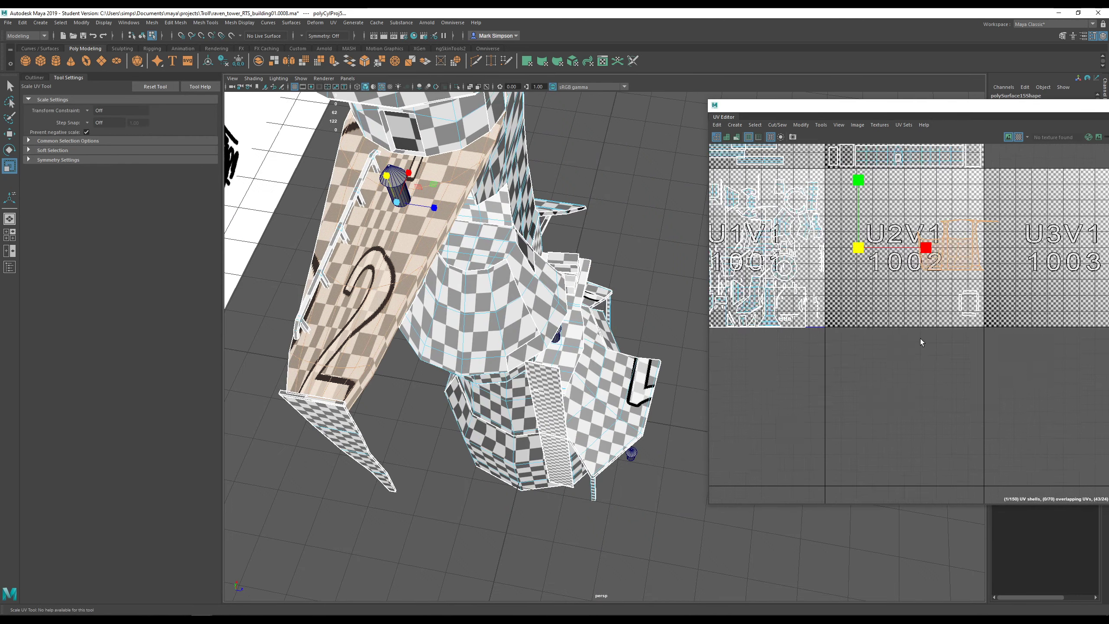
{"action": "scroll", "coordinate": [927, 258], "scroll_direction": "up", "scroll_amount": 3}
- Move the whole deck shell into the U2V1 tile and hide the checker map
{"action": "right_click_drag", "start_coordinate": [972, 257], "coordinate": [955, 250]}
{"action": "key", "text": "r"}
{"action": "key", "text": "w"}
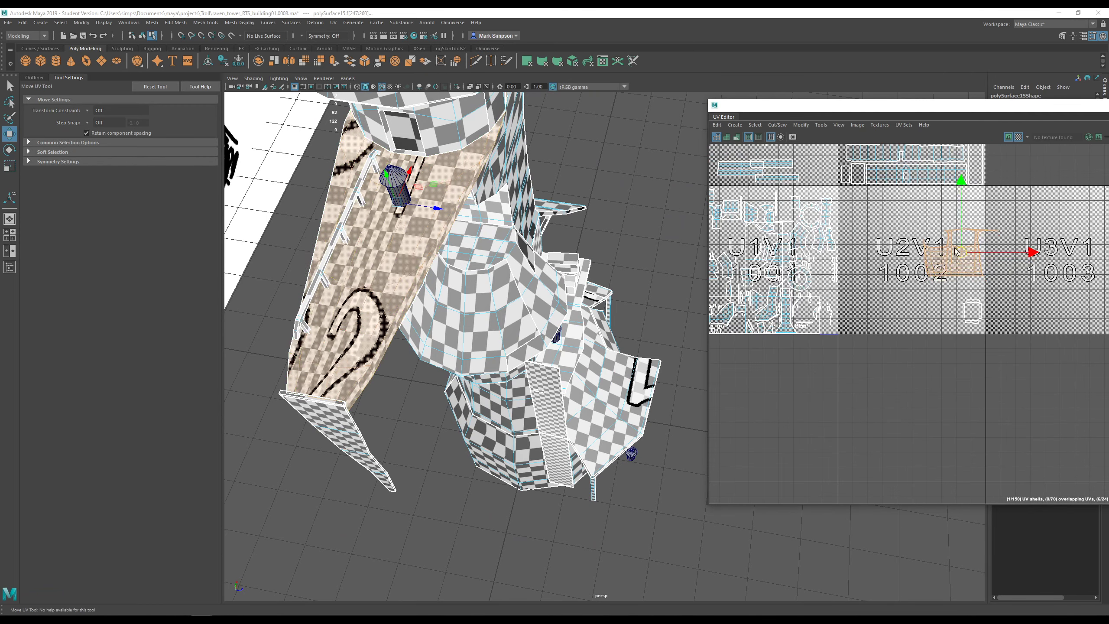
{"action": "left_click_drag", "start_coordinate": [961, 265], "coordinate": [919, 230]}
{"action": "middle_click_drag", "start_coordinate": [919, 230], "coordinate": [909, 313], "text": "alt"}
{"action": "left_click", "coordinate": [1017, 136]}
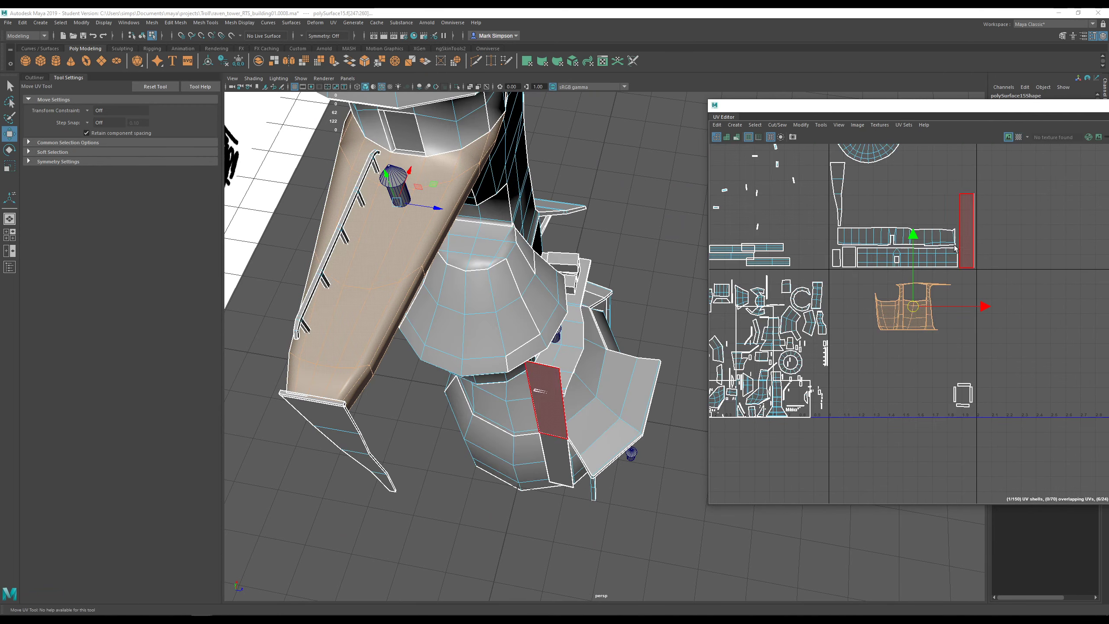
- Select one edge on the deck ring and cut the UVs along it as a seam
{"action": "scroll", "coordinate": [928, 318], "scroll_direction": "up", "scroll_amount": 4}
{"action": "left_click_drag", "start_coordinate": [964, 110], "coordinate": [712, 108]}
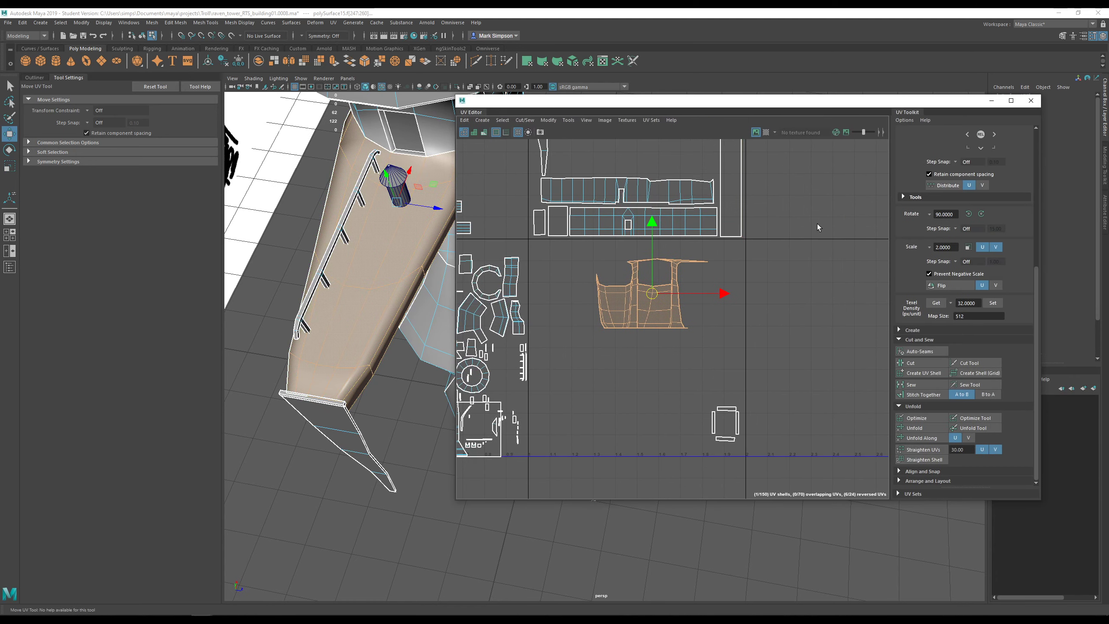
{"action": "left_click_drag", "start_coordinate": [422, 248], "coordinate": [476, 205], "text": "alt"}
{"action": "right_click_drag", "start_coordinate": [405, 279], "coordinate": [362, 296], "text": "alt"}
{"action": "left_click_drag", "start_coordinate": [363, 296], "coordinate": [417, 324], "text": "alt"}
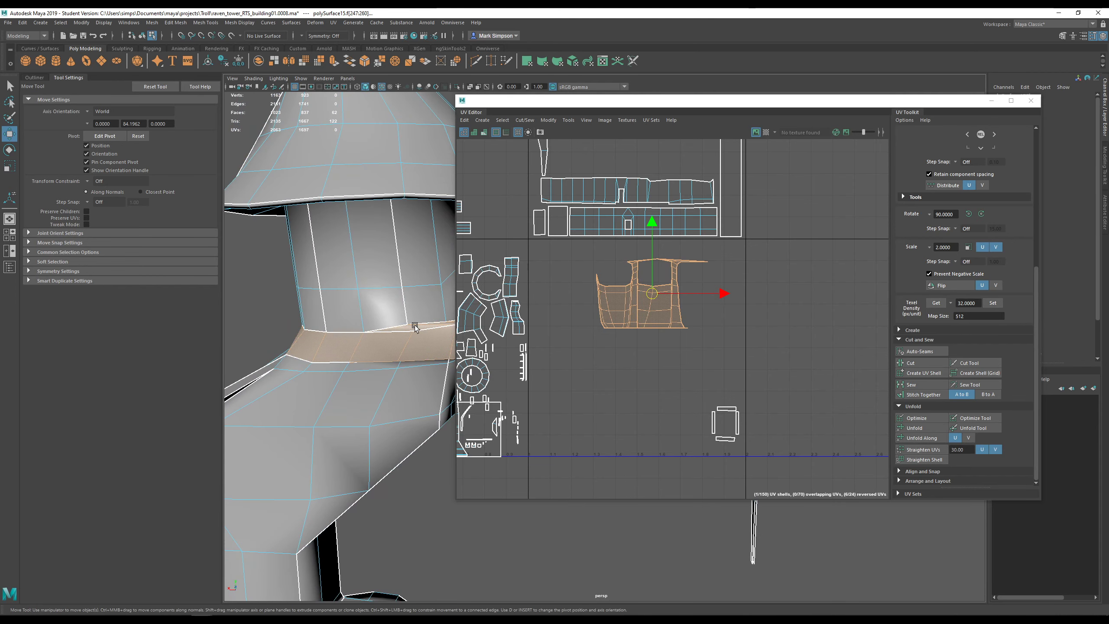
{"action": "right_click_drag", "start_coordinate": [372, 341], "coordinate": [372, 317]}
{"action": "left_click", "coordinate": [364, 343]}
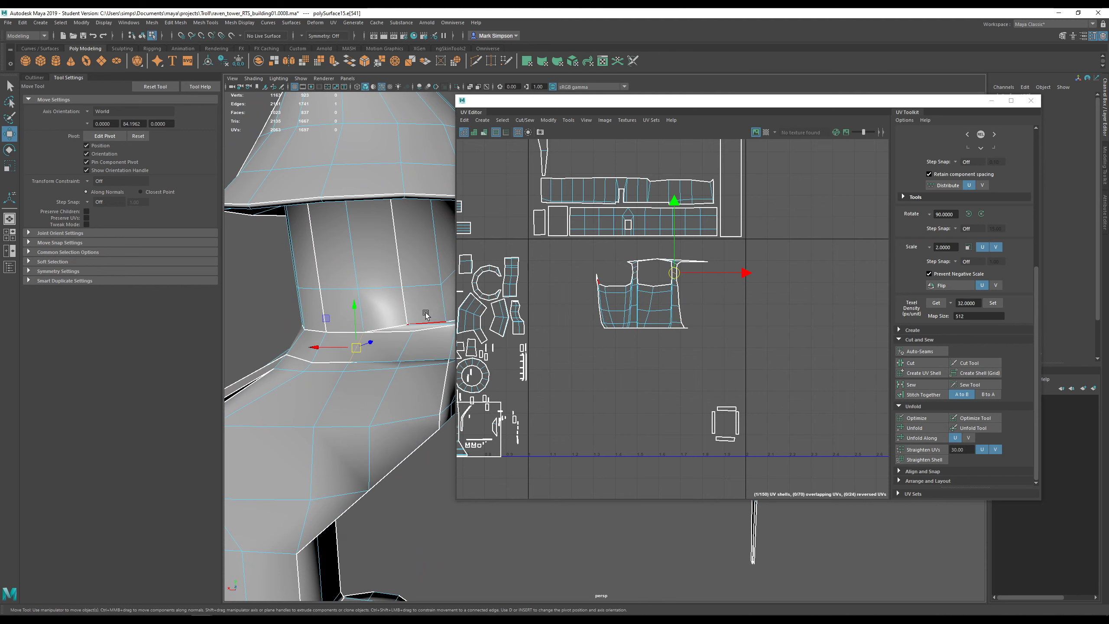
{"action": "left_click_drag", "start_coordinate": [426, 314], "coordinate": [414, 305], "text": "alt"}
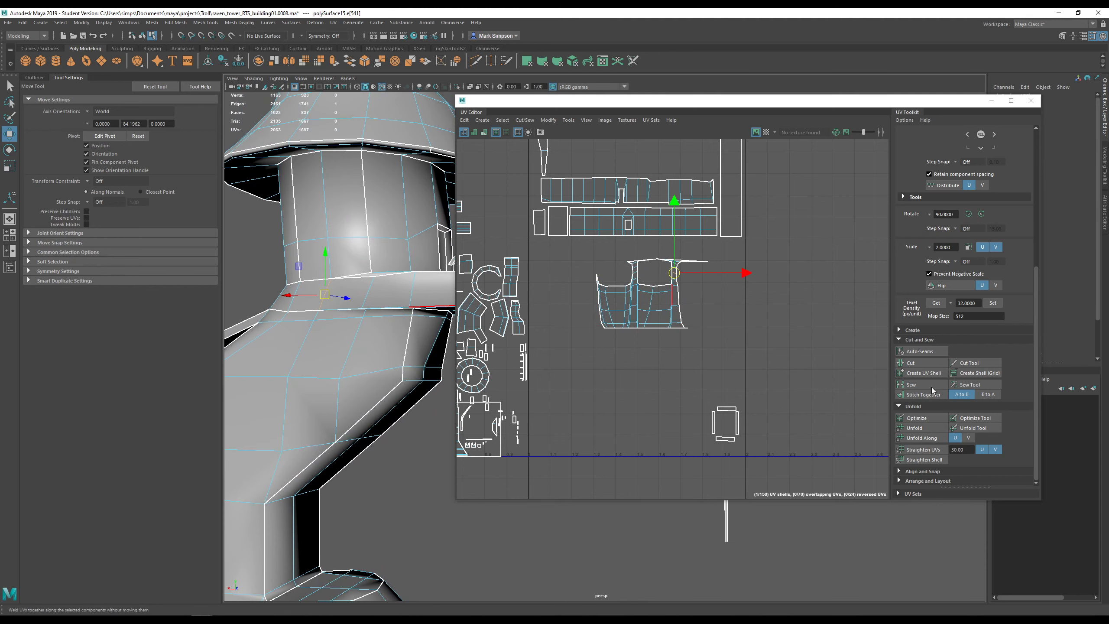
{"action": "left_click", "coordinate": [931, 363]}
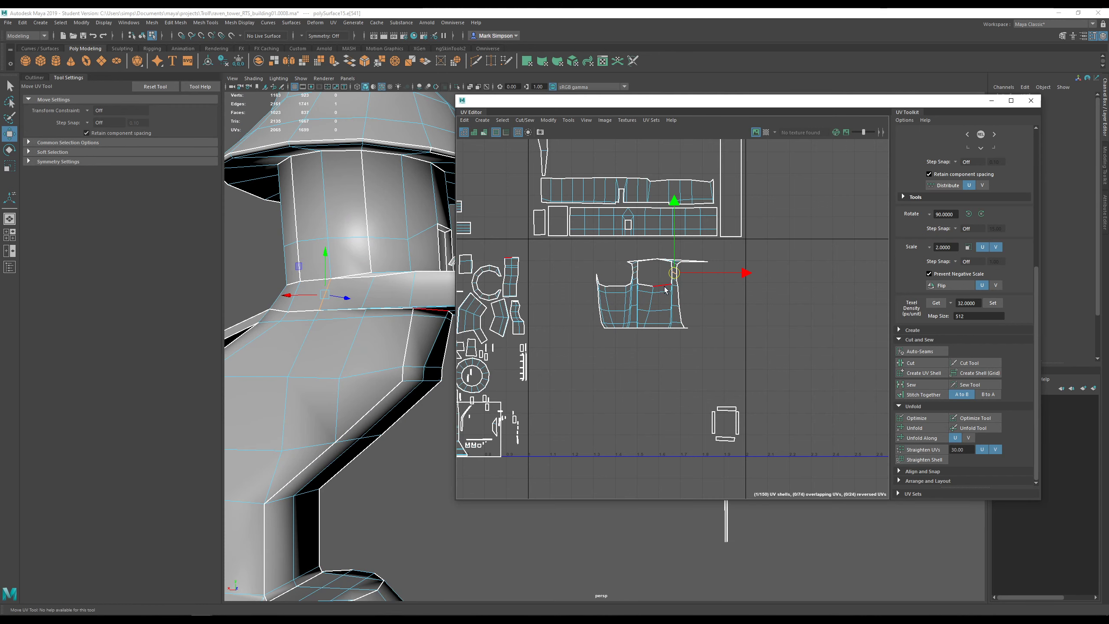
- Select the balcony deck shell and unfold it
{"action": "right_click_drag", "start_coordinate": [664, 286], "coordinate": [633, 276]}
{"action": "left_click", "coordinate": [659, 301]}
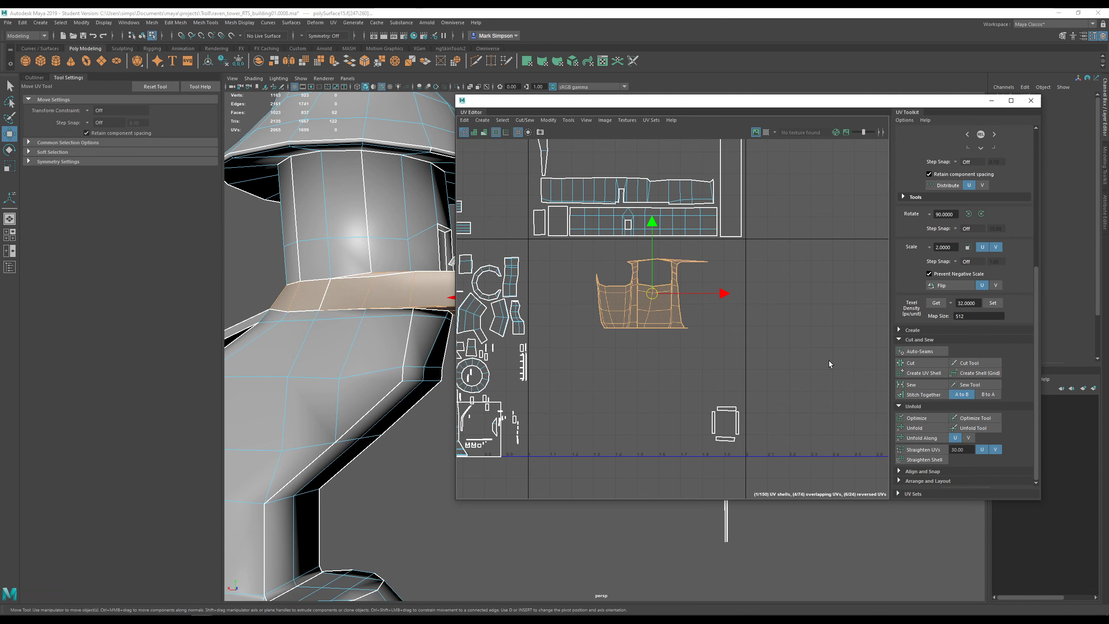
{"action": "left_click", "coordinate": [918, 427]}
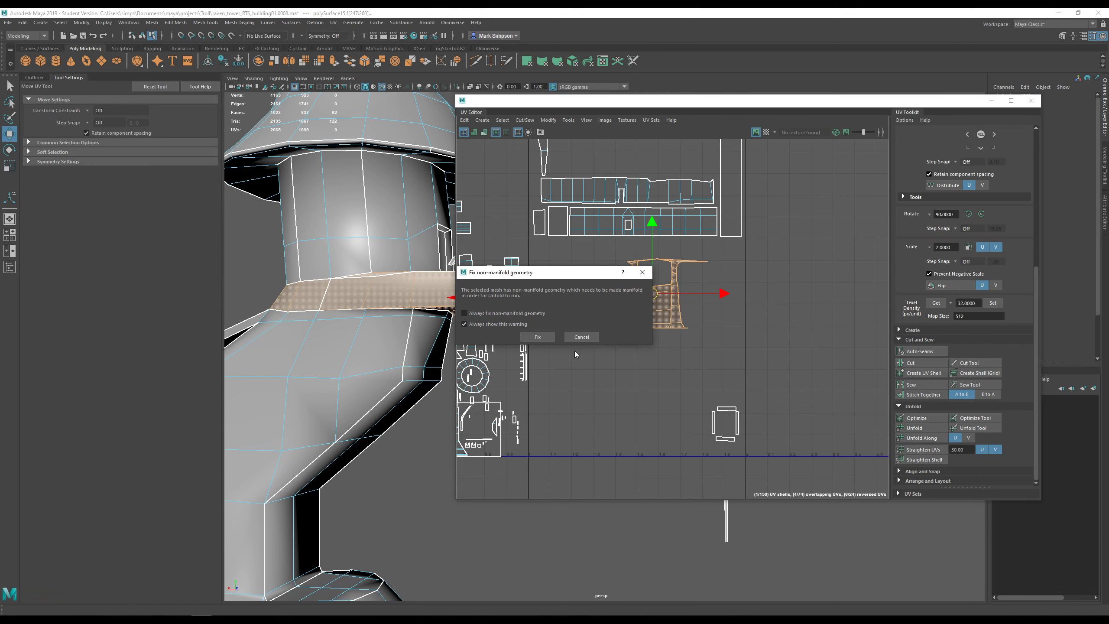
- Fix the non-manifold geometry to finish the unfold, then optimize the balcony deck shell
{"action": "left_click", "coordinate": [544, 337]}
{"action": "left_click", "coordinate": [924, 417]}
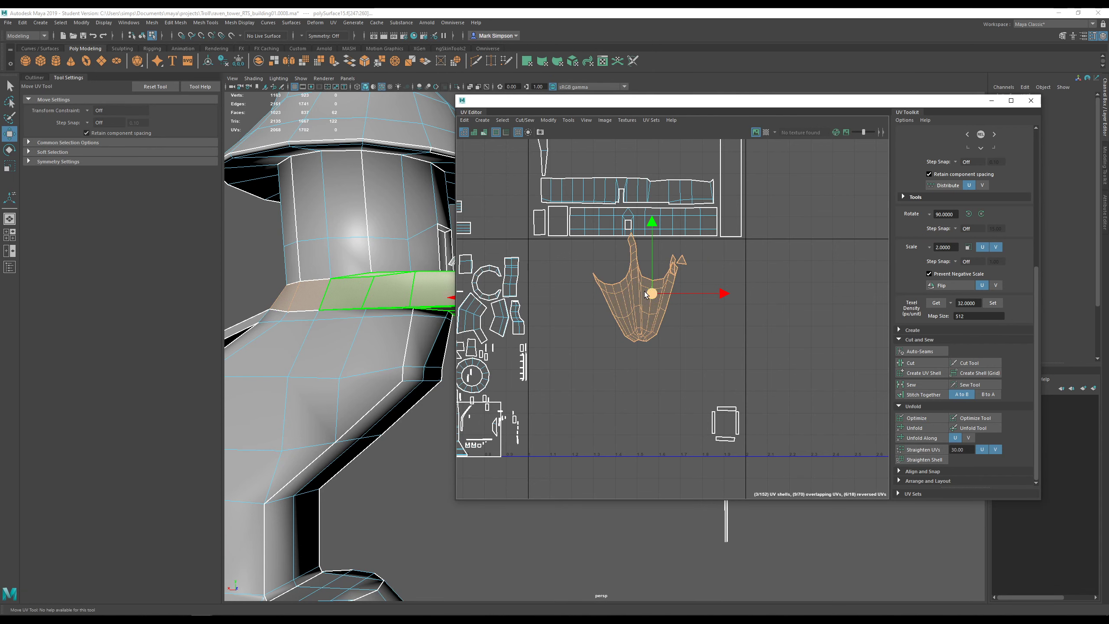
{"action": "scroll", "coordinate": [639, 358], "scroll_direction": "up", "scroll_amount": 3}
- Stitch the loose flap's joining and tip edges back onto the deck shell, then reselect the shell
{"action": "right_click_drag", "start_coordinate": [679, 313], "coordinate": [679, 304]}
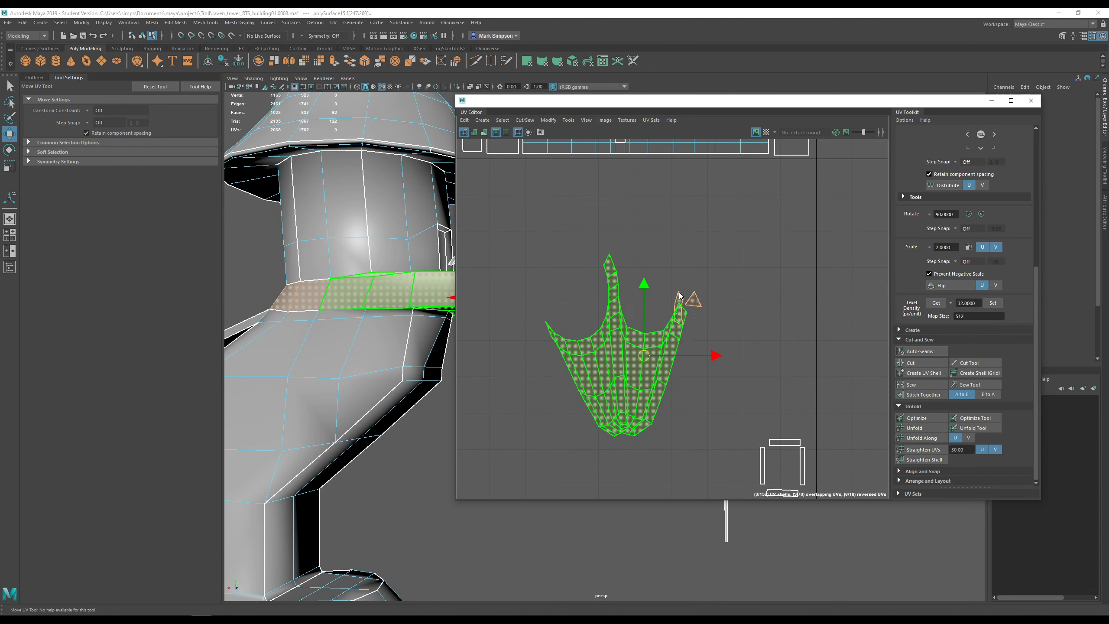
{"action": "left_click", "coordinate": [686, 310]}
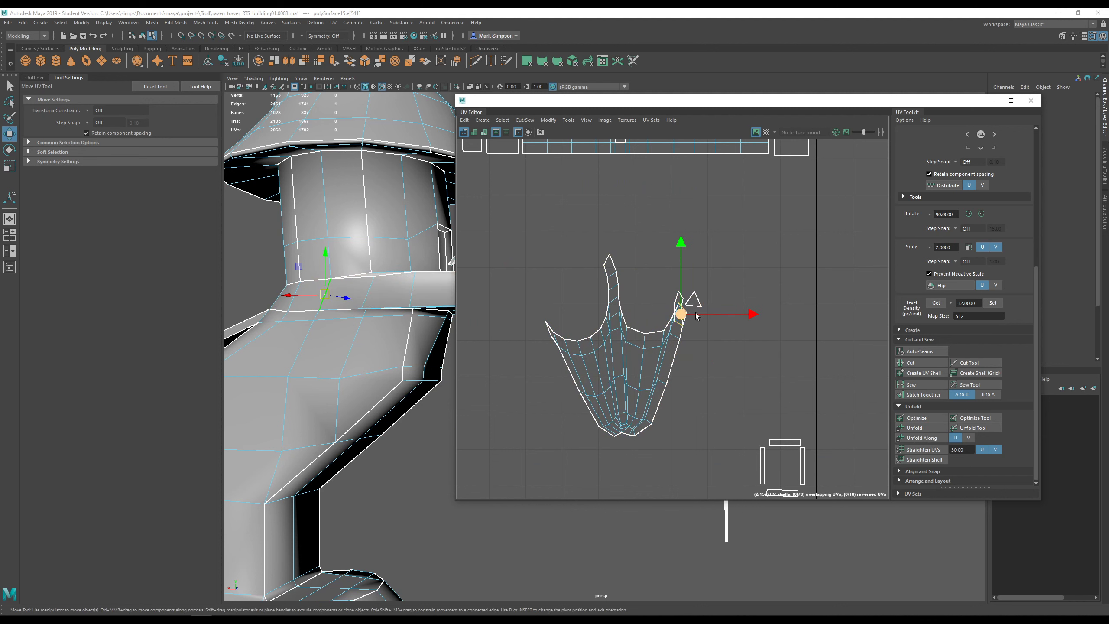
{"action": "left_click", "coordinate": [922, 394]}
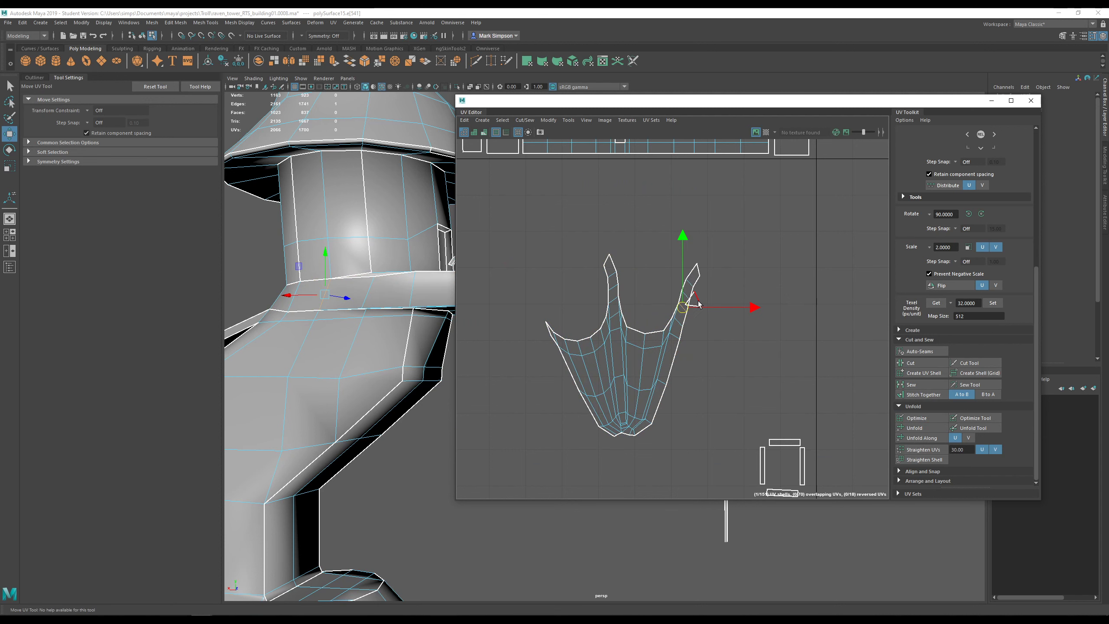
{"action": "left_click", "coordinate": [609, 265]}
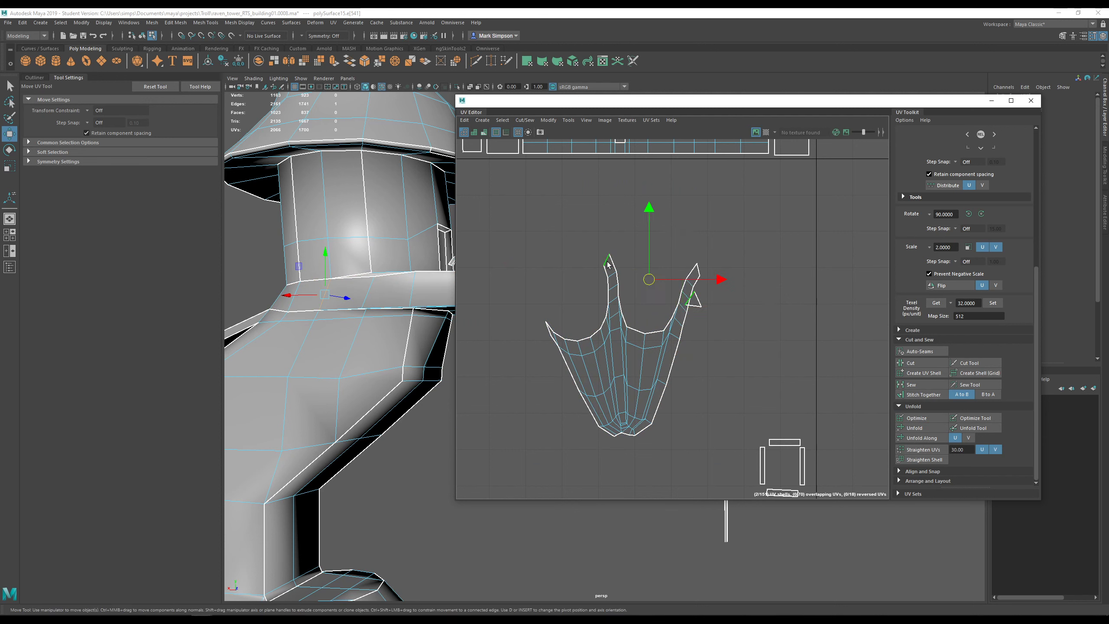
{"action": "left_click", "coordinate": [931, 394]}
{"action": "right_click_drag", "start_coordinate": [632, 356], "coordinate": [616, 343]}
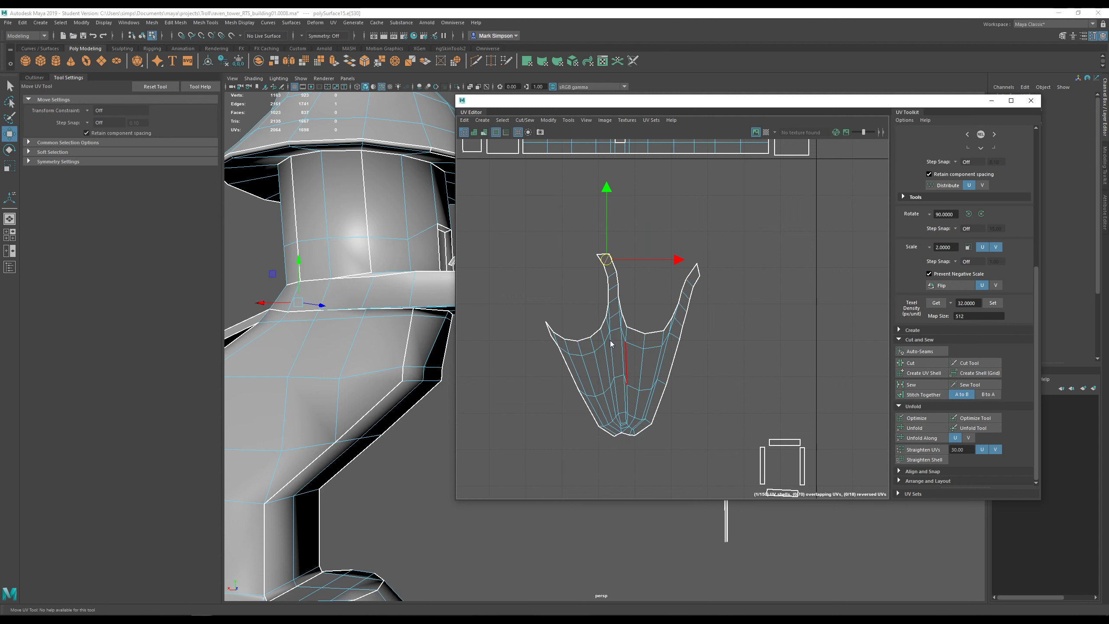
{"action": "left_click", "coordinate": [616, 345]}
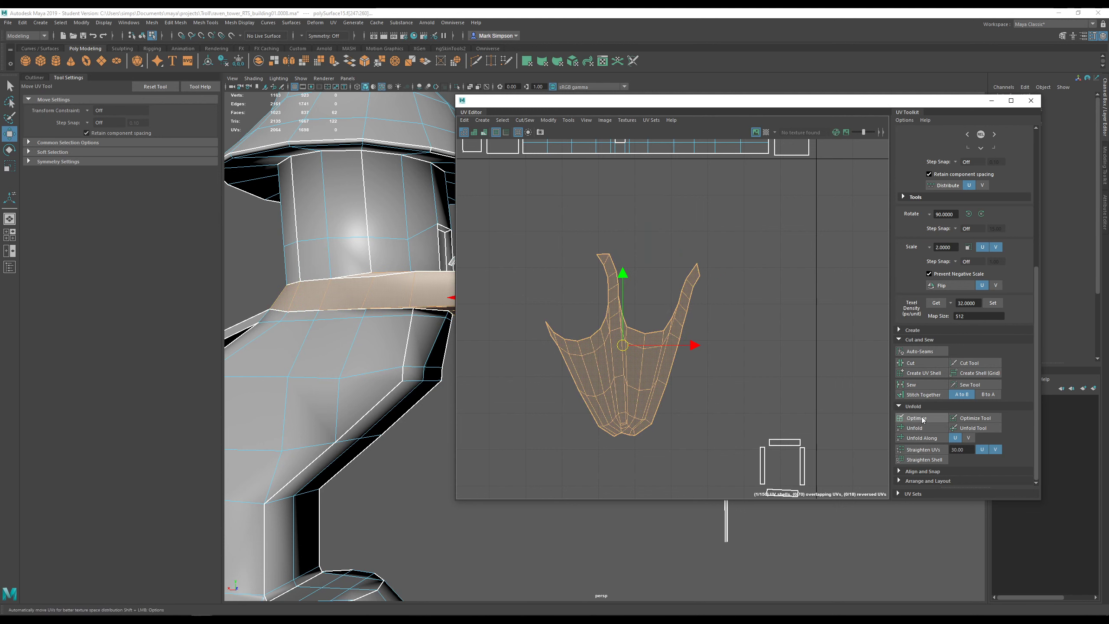
{"action": "left_click_drag", "start_coordinate": [357, 301], "coordinate": [339, 327], "text": "alt"}
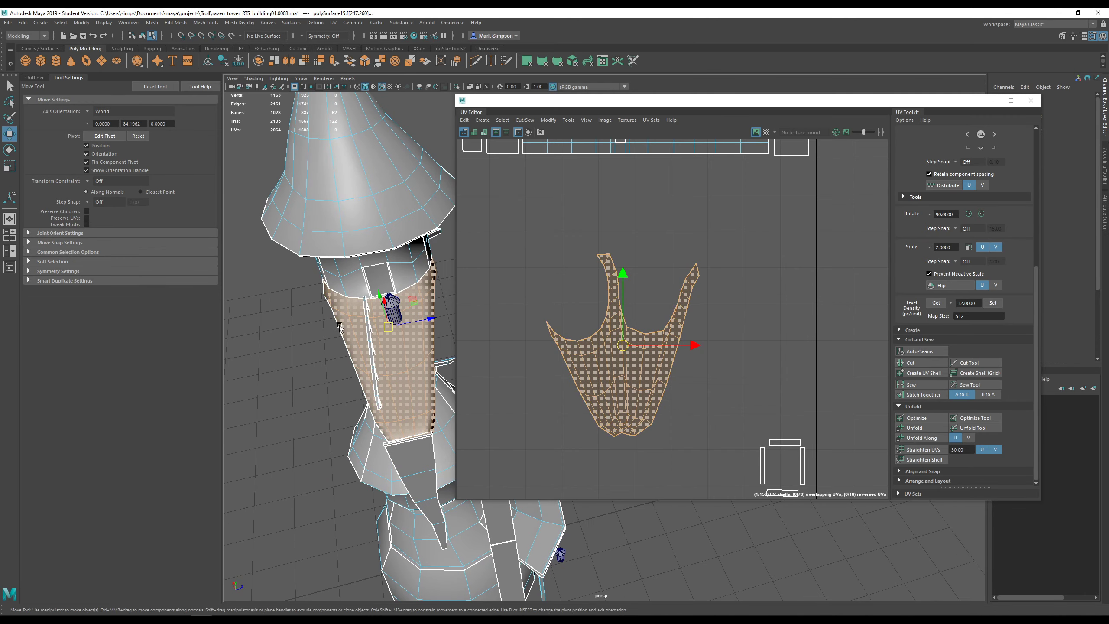
- With the checker shown, rotate the deck shell to straighten the pattern, frame it, then hide the checker
{"action": "left_click", "coordinate": [767, 132]}
{"action": "left_click_drag", "start_coordinate": [431, 346], "coordinate": [409, 345], "text": "alt"}
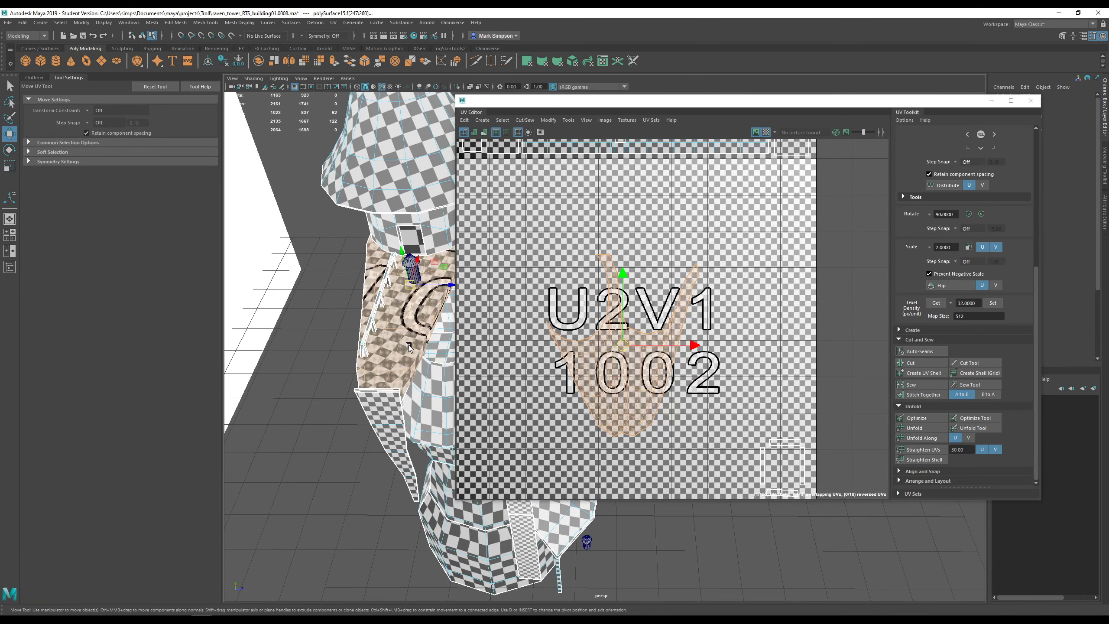
{"action": "key", "text": "e"}
{"action": "left_click_drag", "start_coordinate": [644, 287], "coordinate": [676, 289]}
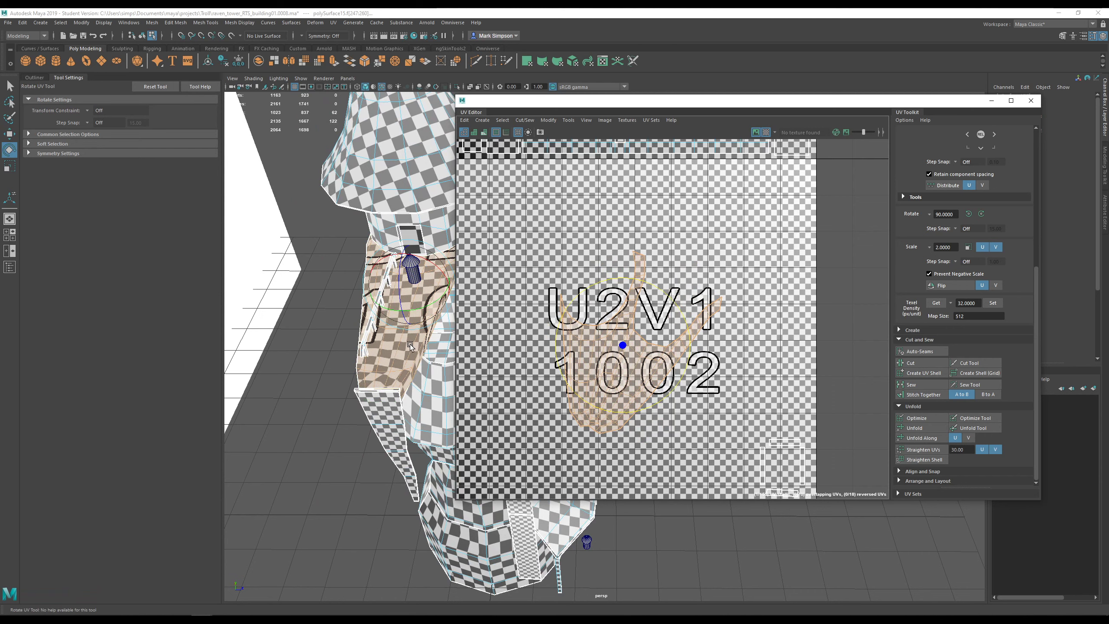
{"action": "right_click_drag", "start_coordinate": [410, 344], "coordinate": [384, 380], "text": "alt"}
{"action": "middle_click_drag", "start_coordinate": [342, 368], "coordinate": [375, 364], "text": "alt"}
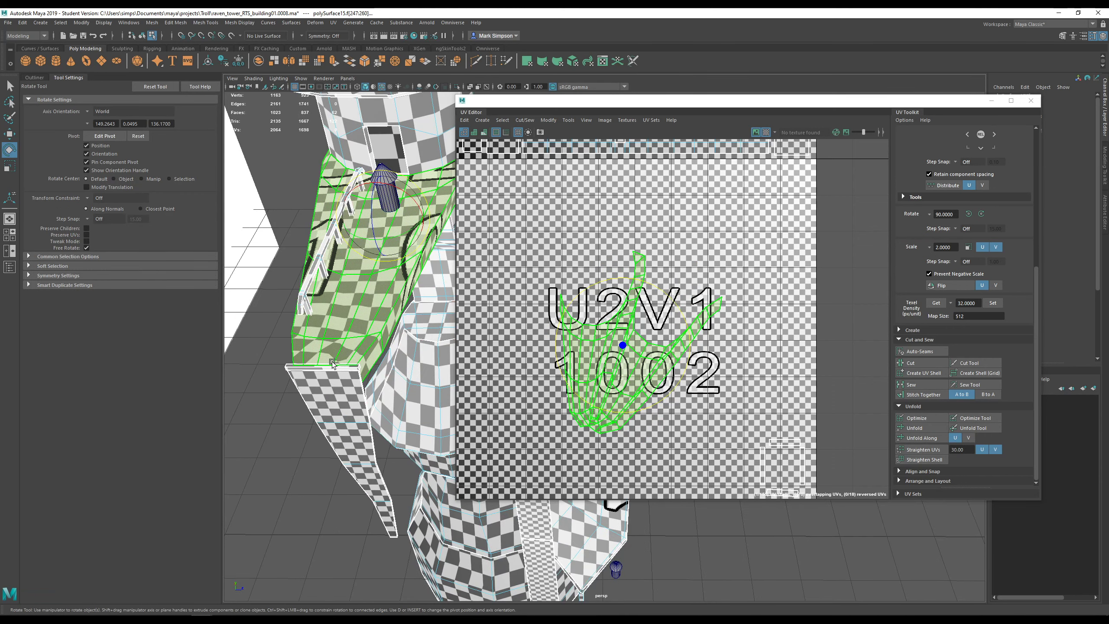
{"action": "key", "text": "f"}
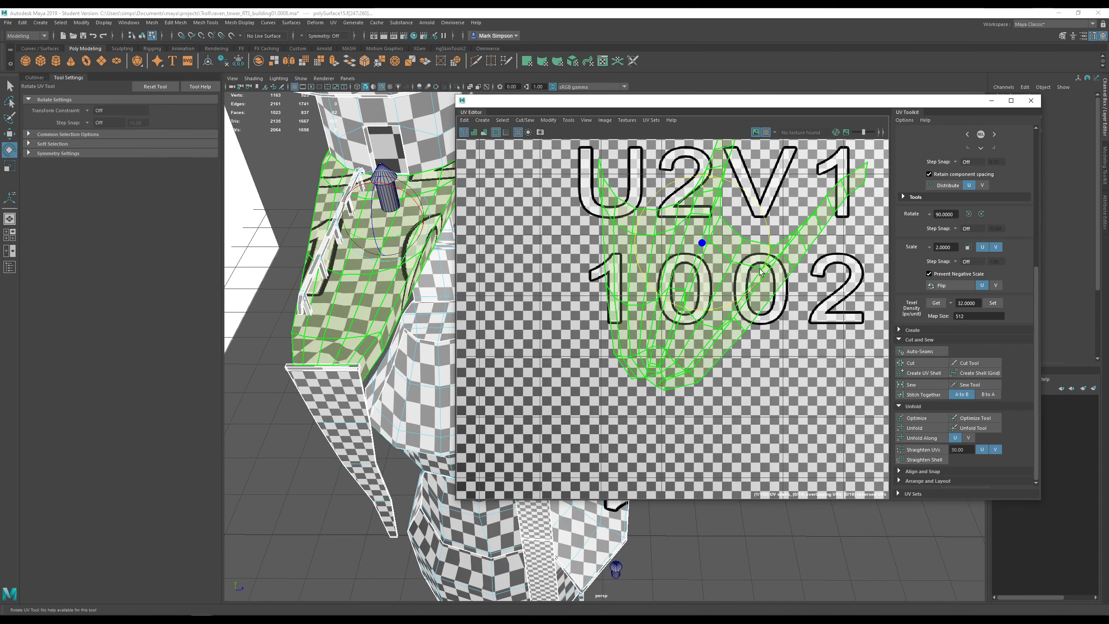
{"action": "left_click", "coordinate": [766, 132]}
{"action": "scroll", "coordinate": [662, 402], "scroll_direction": "up", "scroll_amount": 3}
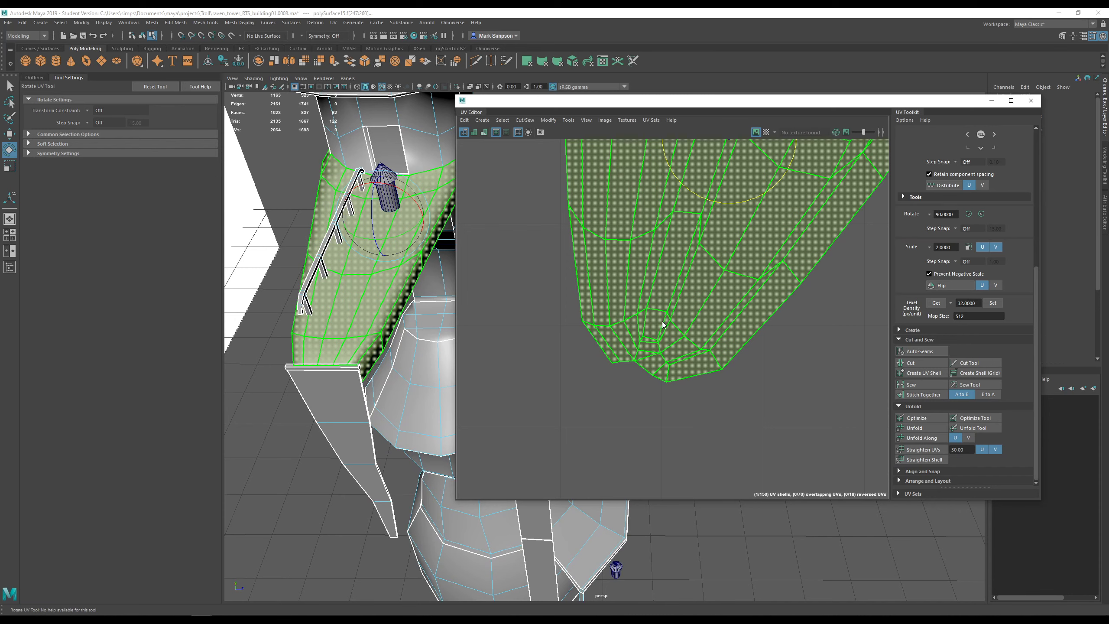
- Select the balcony deck's seam edges in the viewport and their matching edge in the UV layout
{"action": "right_click_drag", "start_coordinate": [662, 325], "coordinate": [663, 313]}
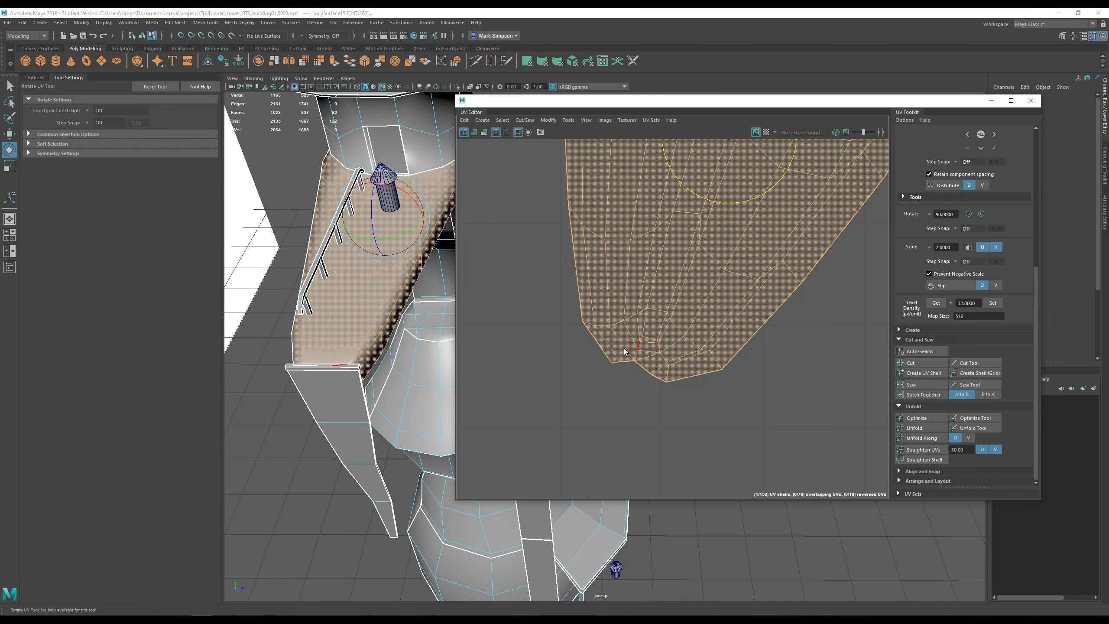
{"action": "left_click", "coordinate": [644, 325]}
{"action": "left_click", "coordinate": [662, 325]}
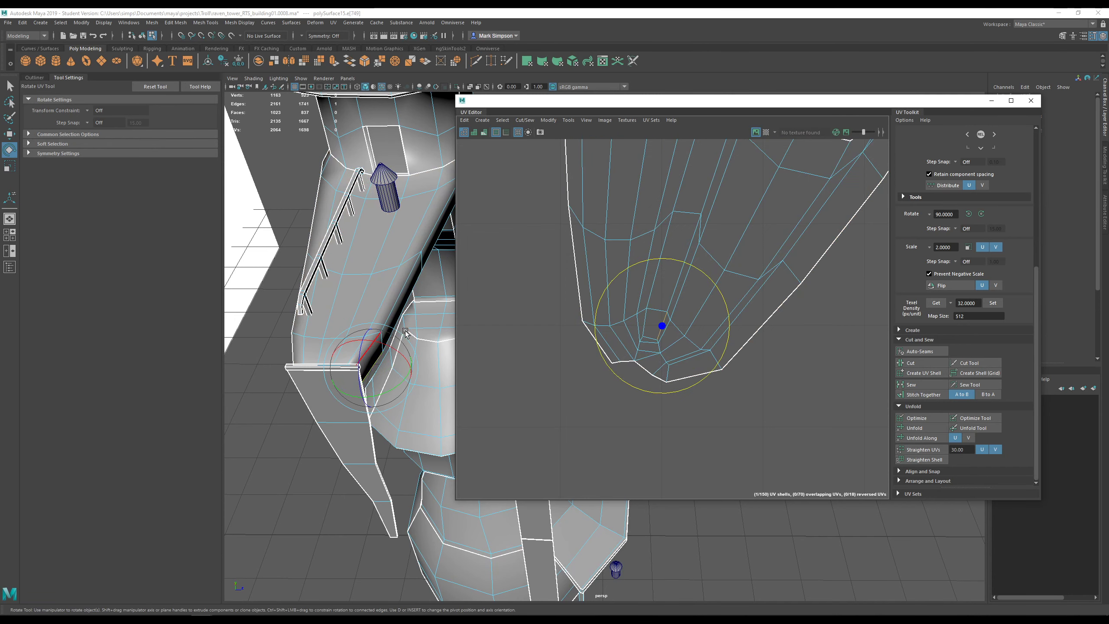
{"action": "left_click_drag", "start_coordinate": [366, 345], "coordinate": [410, 301], "text": "alt"}
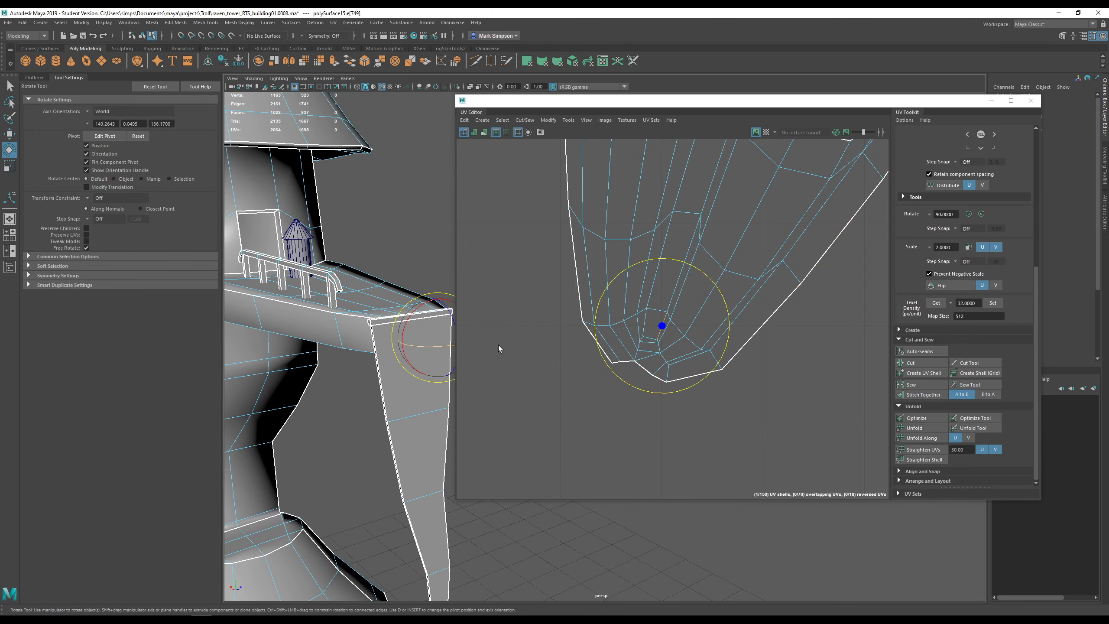
{"action": "left_click", "coordinate": [359, 319]}
{"action": "left_click", "coordinate": [667, 374]}
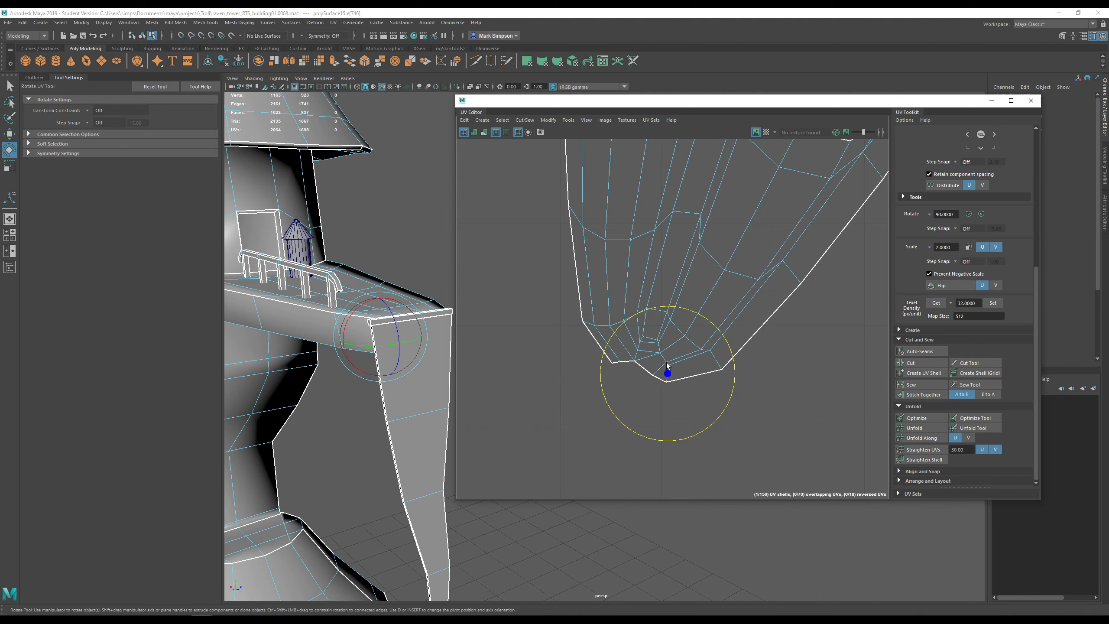
- Check the face and edge at the shell's inner tip, then show the checker pattern again
{"action": "right_click_drag", "start_coordinate": [646, 323], "coordinate": [646, 346]}
{"action": "left_click", "coordinate": [650, 329]}
{"action": "mouse_move", "coordinate": [411, 313]}
{"action": "left_mouse_down", "text": "alt"}
{"action": "mouse_move", "coordinate": [334, 309]}
{"action": "mouse_move", "coordinate": [342, 276]}
{"action": "left_mouse_up", "text": "alt"}
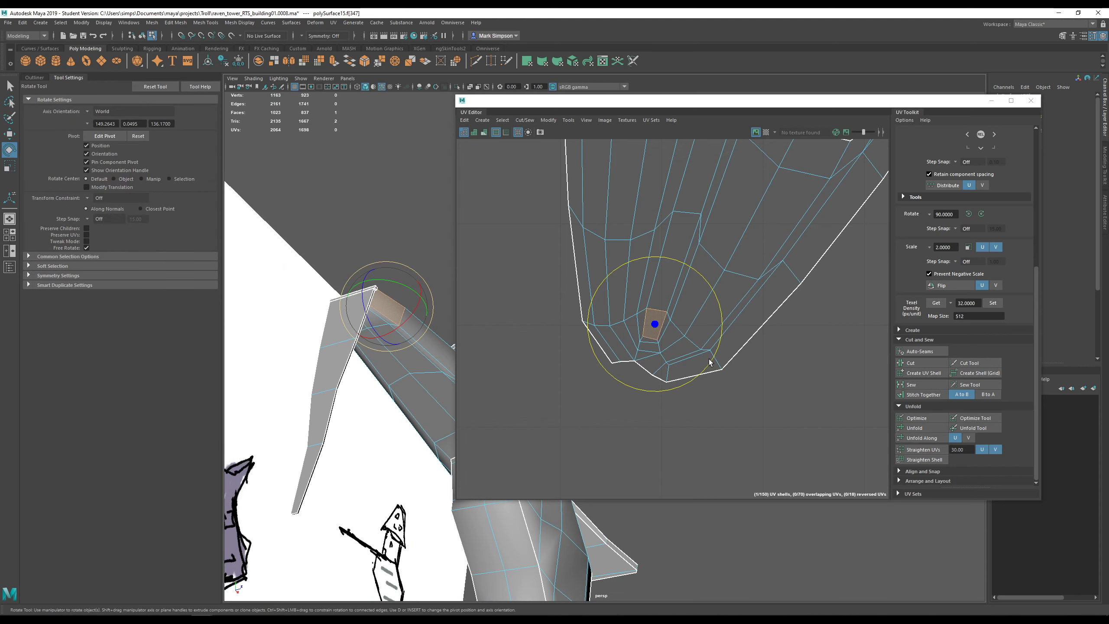
{"action": "right_click_drag", "start_coordinate": [672, 369], "coordinate": [667, 350]}
{"action": "left_click", "coordinate": [668, 373]}
{"action": "left_click_drag", "start_coordinate": [400, 306], "coordinate": [396, 356], "text": "alt"}
{"action": "left_click", "coordinate": [765, 132]}
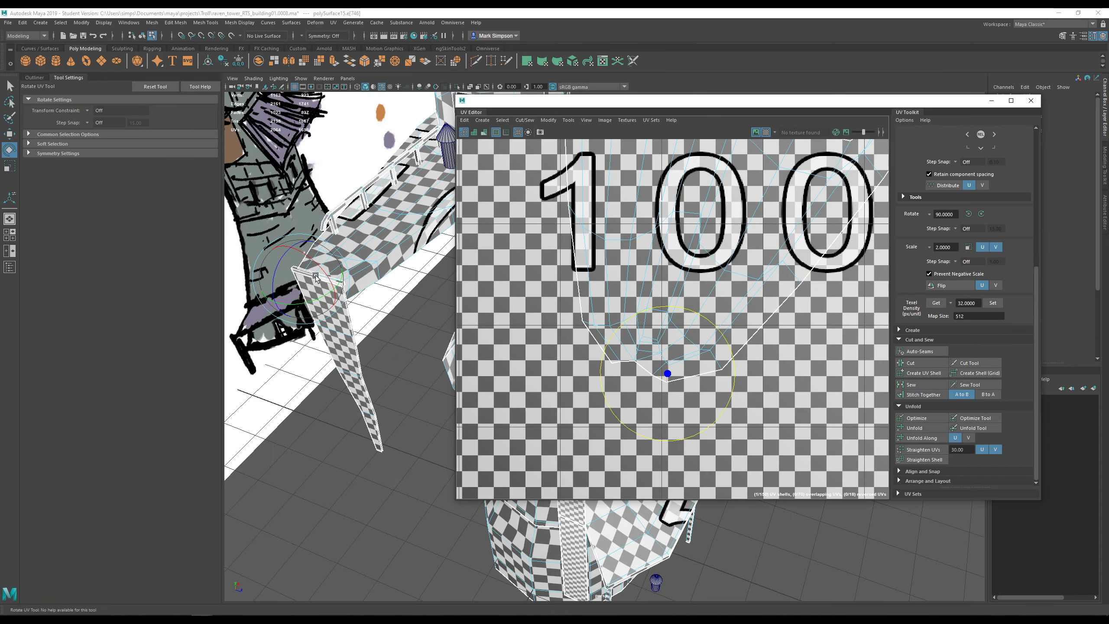
- Select the entire balcony deck UV shell via the UV Shell selection option
{"action": "left_click_drag", "start_coordinate": [317, 278], "coordinate": [357, 275], "text": "alt"}
{"action": "left_click", "coordinate": [355, 288]}
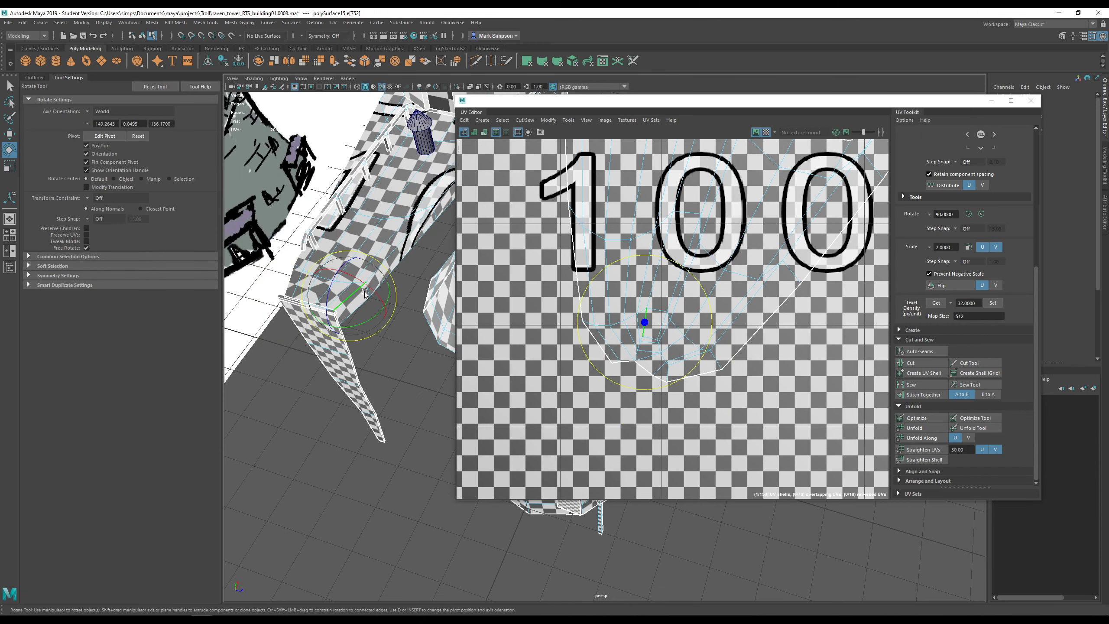
{"action": "scroll", "coordinate": [651, 354], "scroll_direction": "up", "scroll_amount": 3}
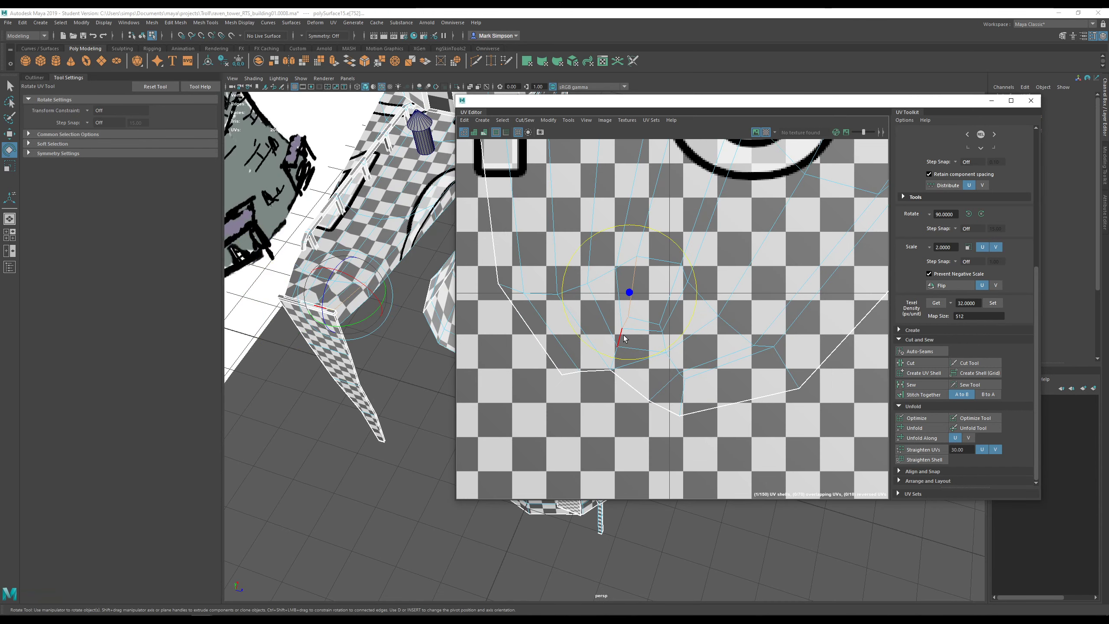
{"action": "left_click", "coordinate": [682, 212]}
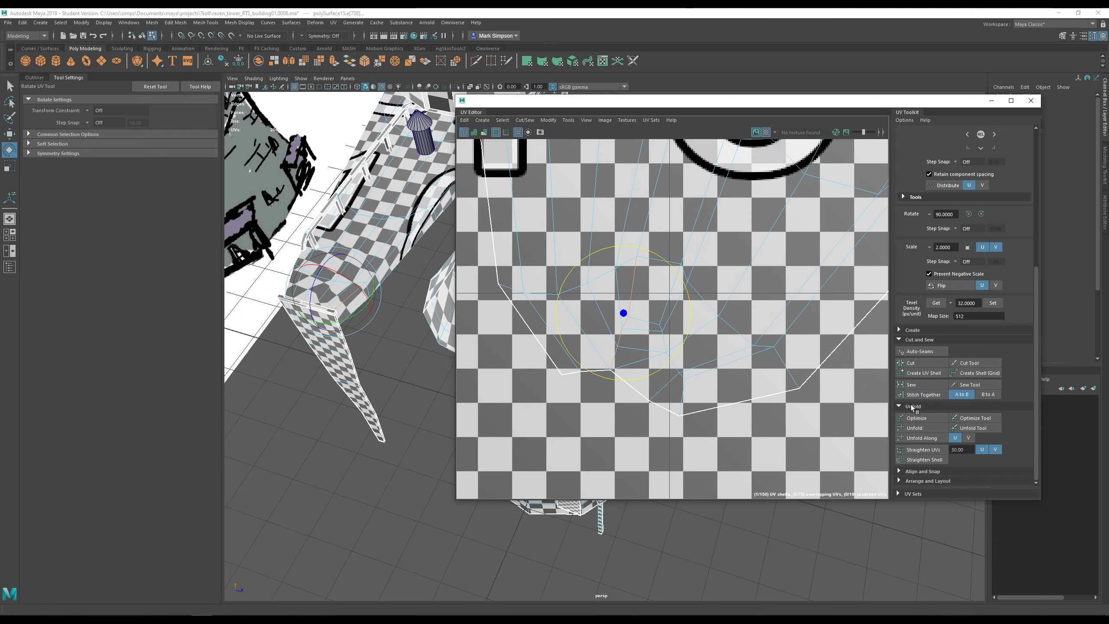
{"action": "left_click", "coordinate": [731, 289]}
{"action": "right_click", "coordinate": [729, 287]}
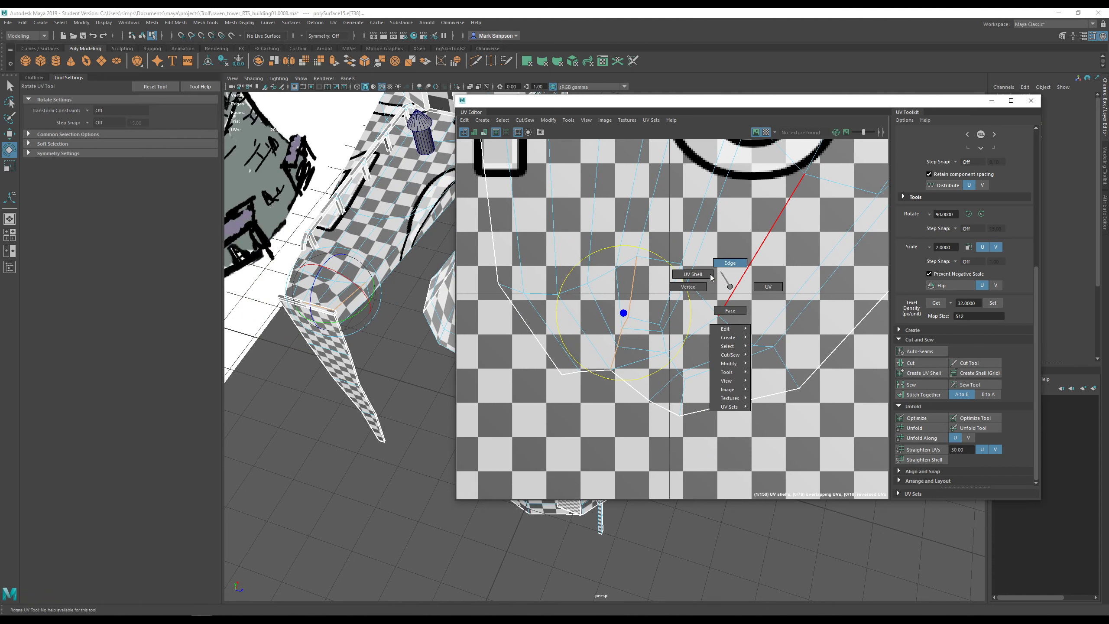
{"action": "left_click", "coordinate": [711, 276]}
- Optimize the deck shell five times to relax distortion, then hide the checker pattern
{"action": "left_click", "coordinate": [914, 417]}
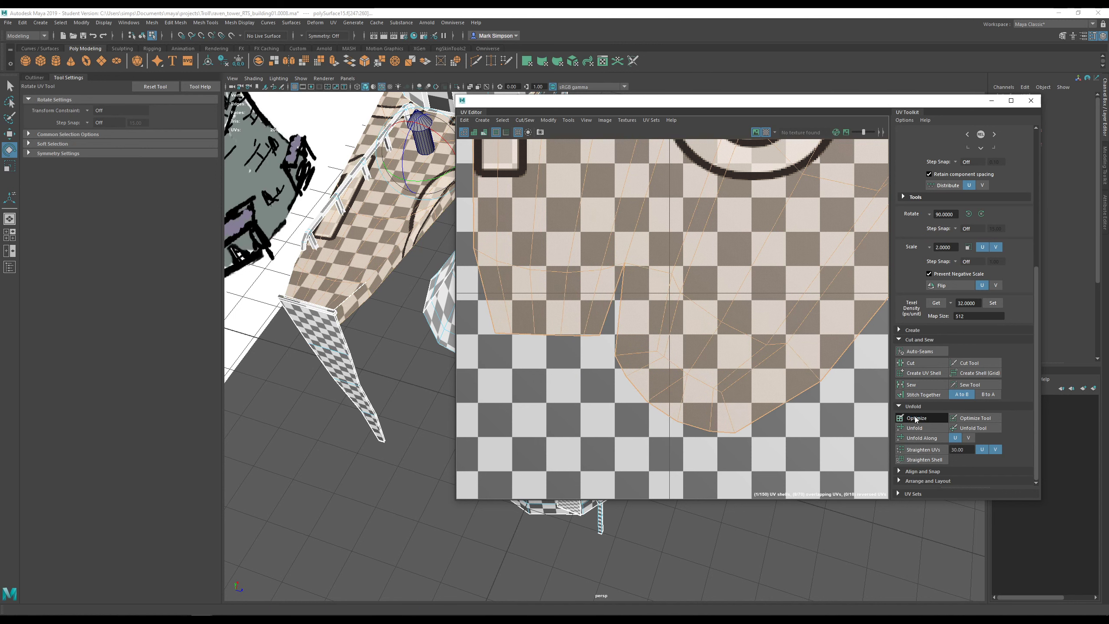
{"action": "left_click", "coordinate": [915, 419]}
{"action": "left_click", "coordinate": [916, 419]}
{"action": "left_click", "coordinate": [915, 420]}
{"action": "left_click", "coordinate": [916, 419]}
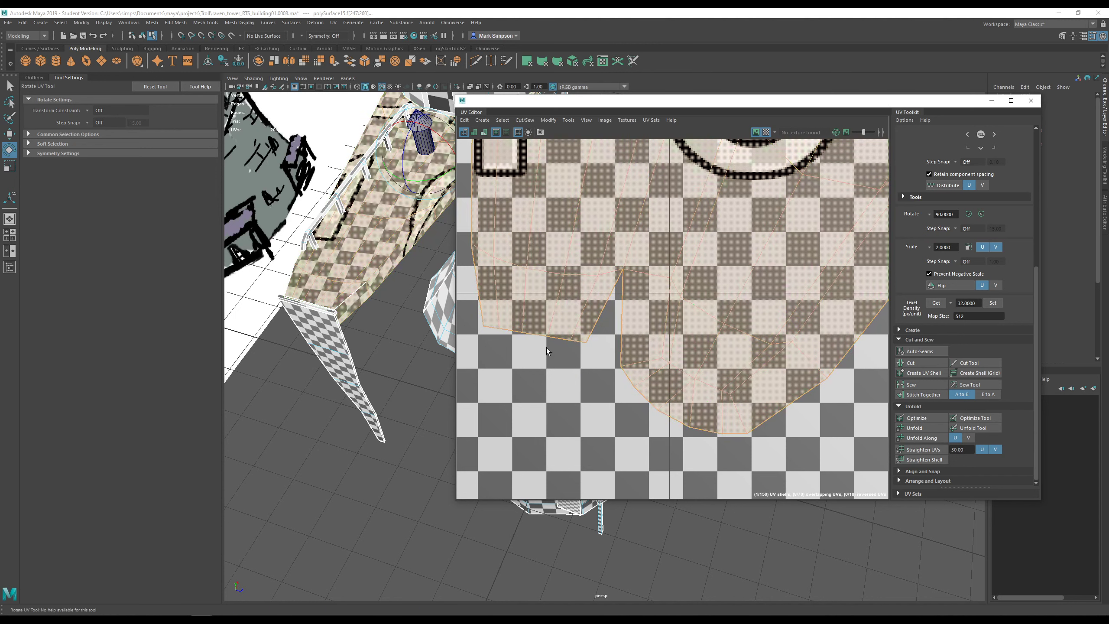
{"action": "left_click_drag", "start_coordinate": [369, 307], "coordinate": [380, 240], "text": "alt"}
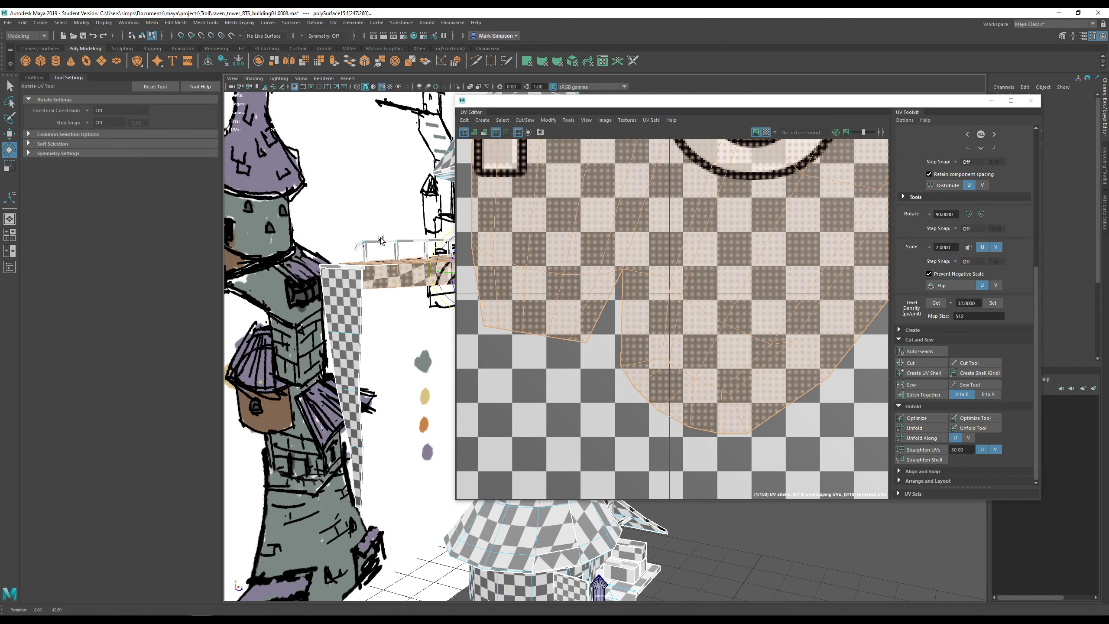
{"action": "key", "text": "e"}
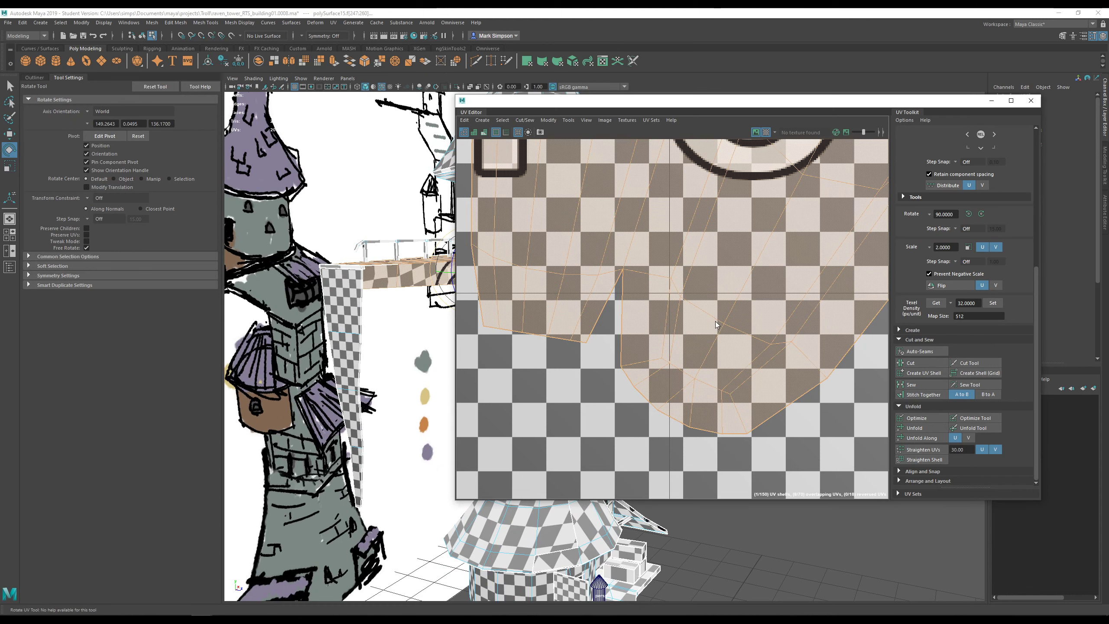
{"action": "right_click_drag", "start_coordinate": [717, 324], "coordinate": [704, 313]}
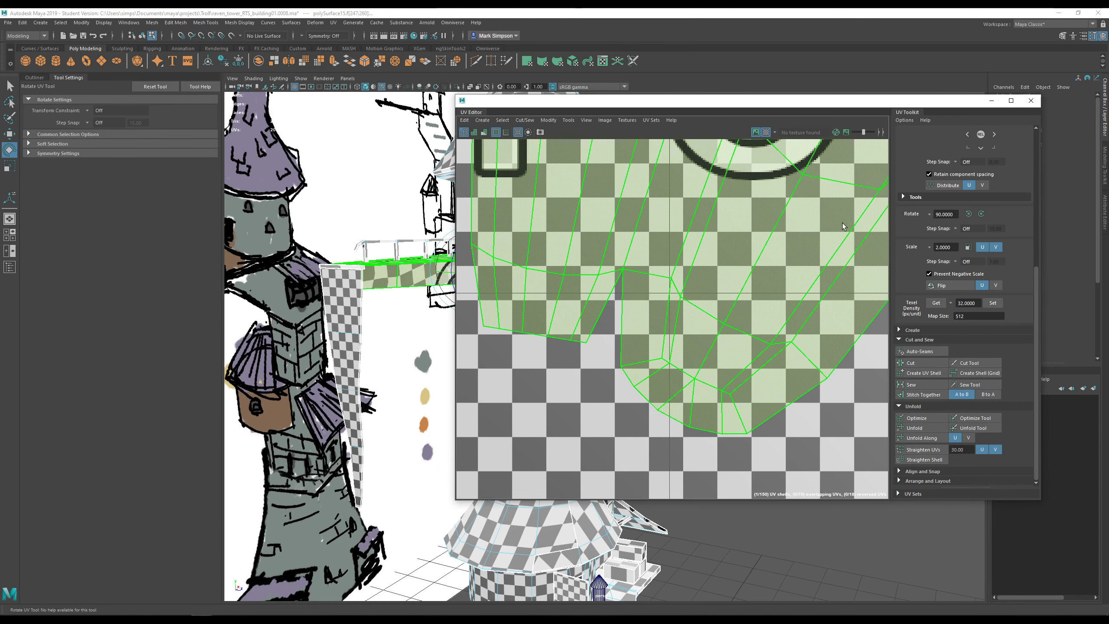
{"action": "left_click", "coordinate": [766, 132]}
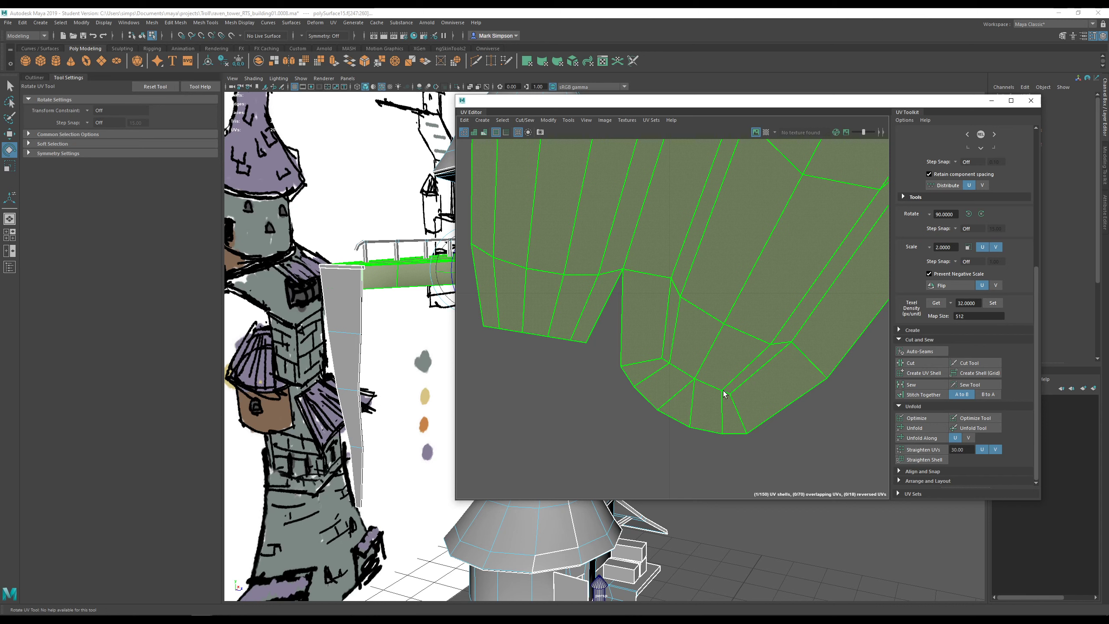
{"action": "scroll", "coordinate": [719, 394], "scroll_direction": "down", "scroll_amount": 8}
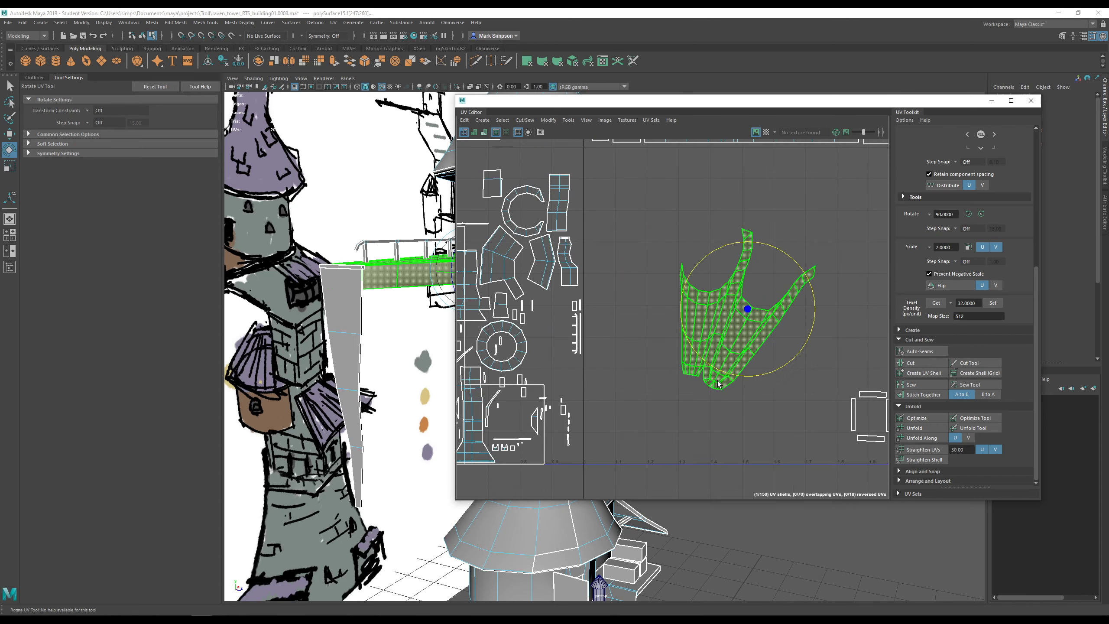
- Move and scale the deck shell into the upper-right U2V2 tile beside the other shells
{"action": "scroll", "coordinate": [687, 374], "scroll_direction": "down", "scroll_amount": 4}
{"action": "key", "text": "w"}
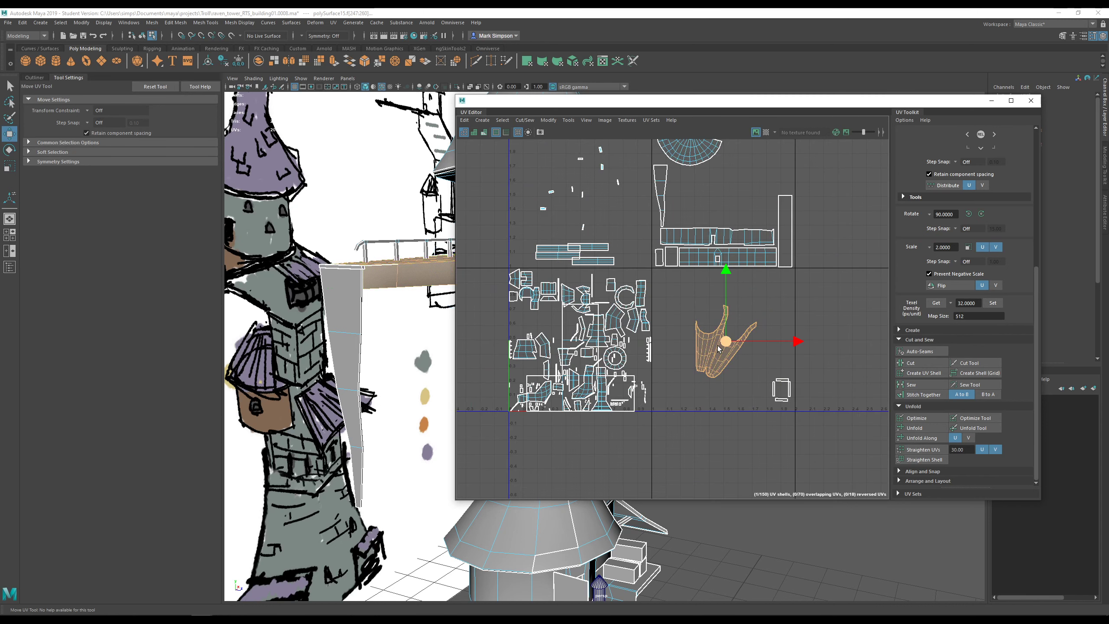
{"action": "left_click_drag", "start_coordinate": [720, 345], "coordinate": [692, 201]}
{"action": "key", "text": "r"}
{"action": "left_click_drag", "start_coordinate": [393, 218], "coordinate": [462, 279], "text": "alt"}
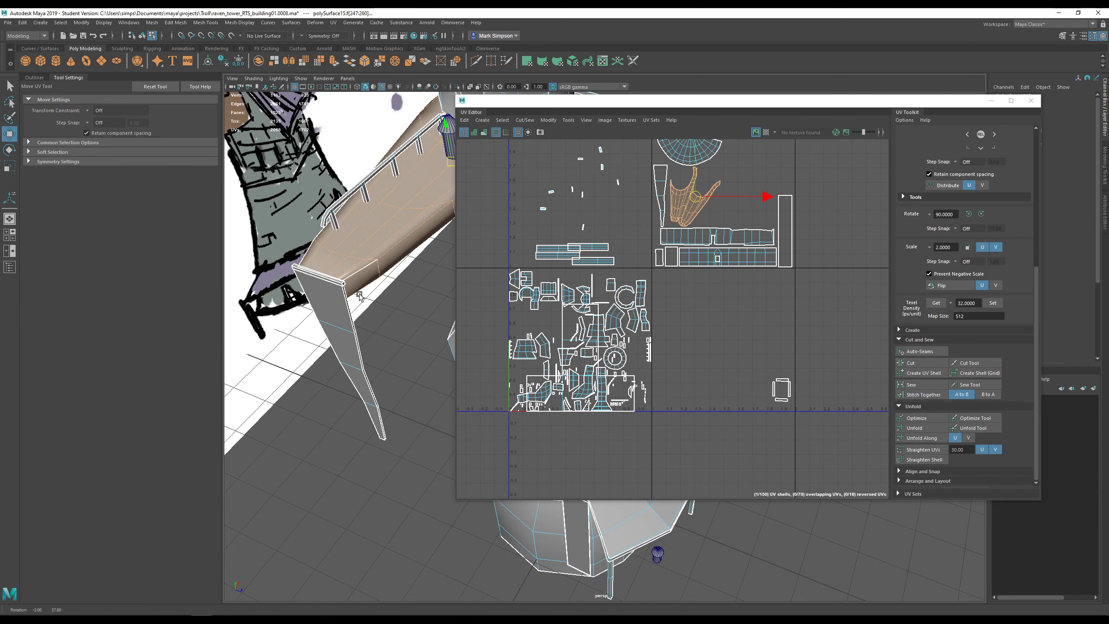
- Toggle the checker pattern on and off to verify the deck shell's placement
{"action": "left_click", "coordinate": [764, 131]}
{"action": "left_click_drag", "start_coordinate": [358, 279], "coordinate": [431, 289], "text": "alt"}
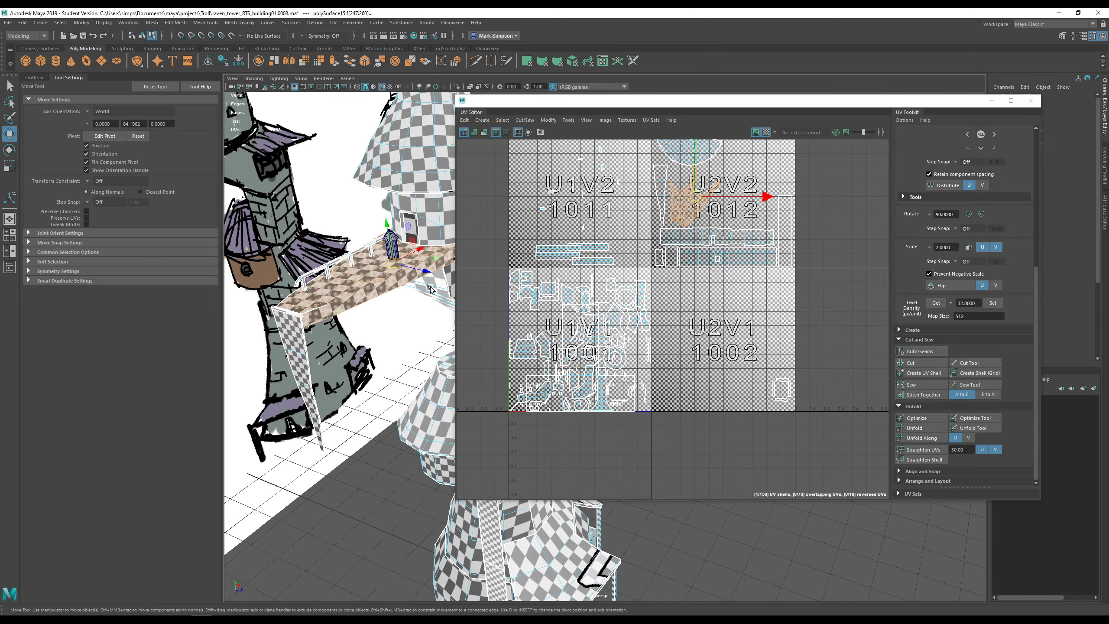
{"action": "left_click", "coordinate": [765, 132]}
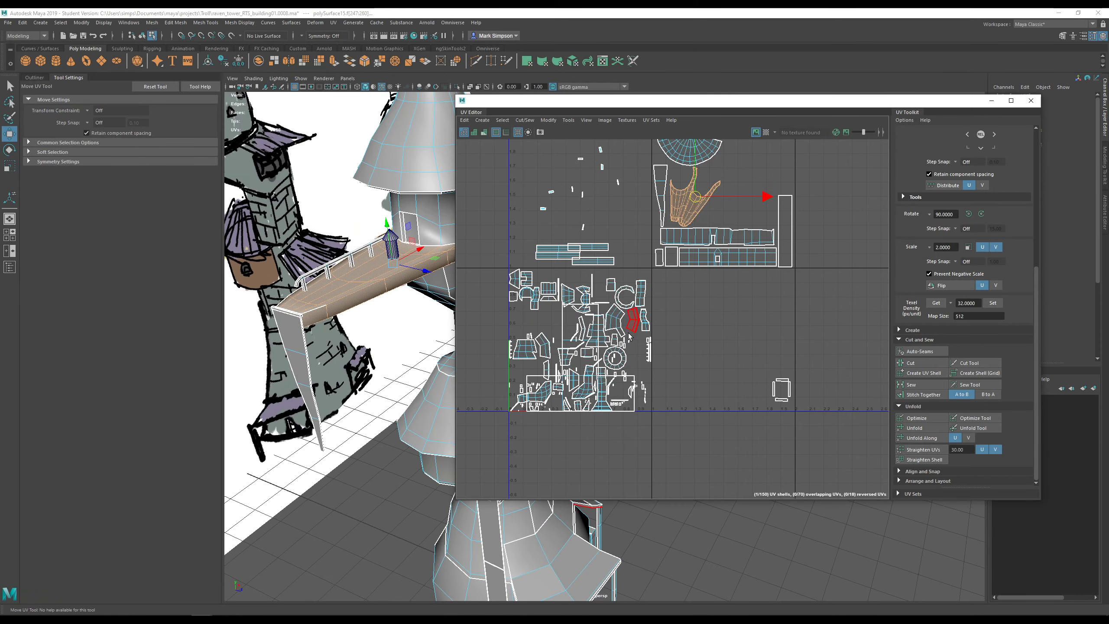
{"action": "middle_click_drag", "start_coordinate": [418, 287], "coordinate": [336, 251], "text": "alt"}
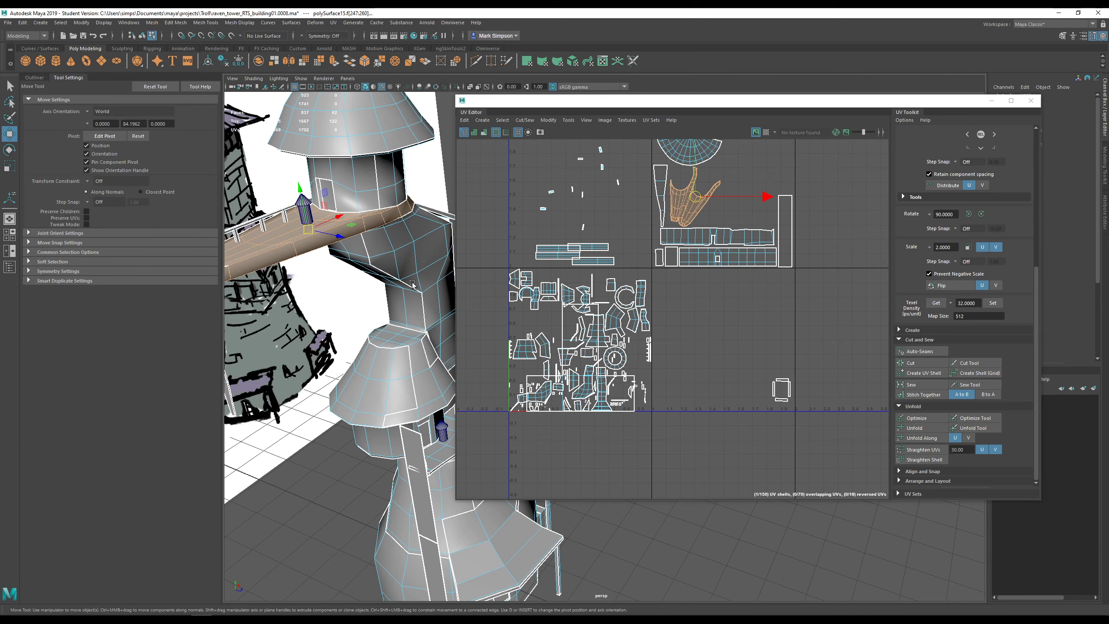
{"action": "scroll", "coordinate": [418, 290], "scroll_direction": "down", "scroll_amount": 4}
{"action": "middle_click_drag", "start_coordinate": [672, 325], "coordinate": [724, 348], "text": "alt"}
{"action": "left_click_drag", "start_coordinate": [419, 306], "coordinate": [386, 291], "text": "alt"}
{"action": "middle_click_drag", "start_coordinate": [386, 291], "coordinate": [376, 287], "text": "alt"}
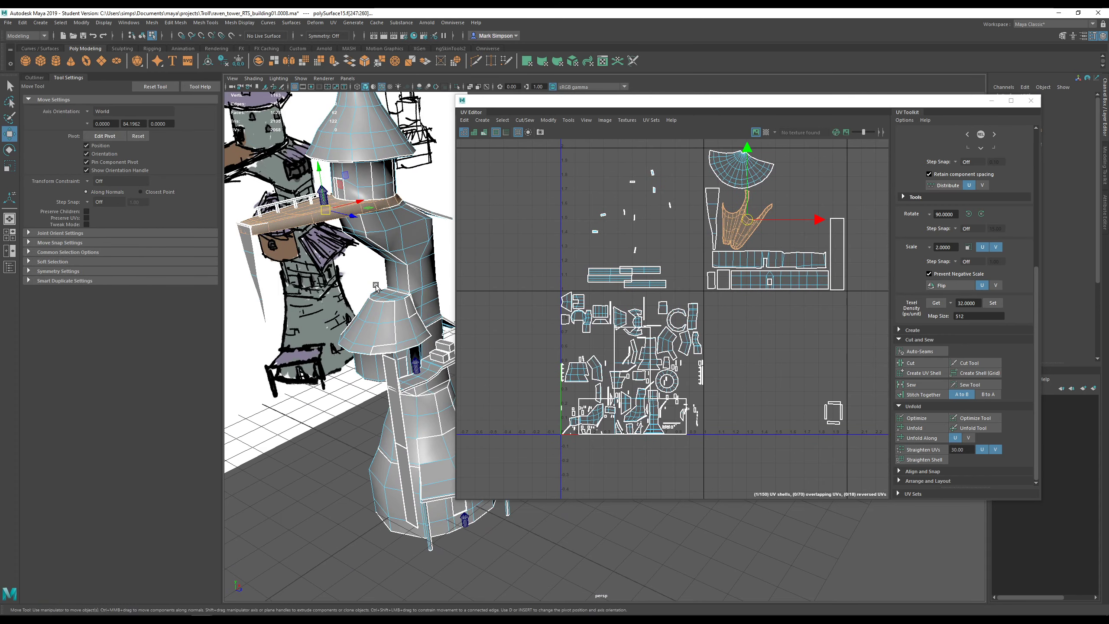
- Move the UV Editor window to the right and frame the full tower in the perspective view
{"action": "left_click_drag", "start_coordinate": [592, 100], "coordinate": [811, 128]}
{"action": "middle_click_drag", "start_coordinate": [571, 258], "coordinate": [673, 179], "text": "alt"}
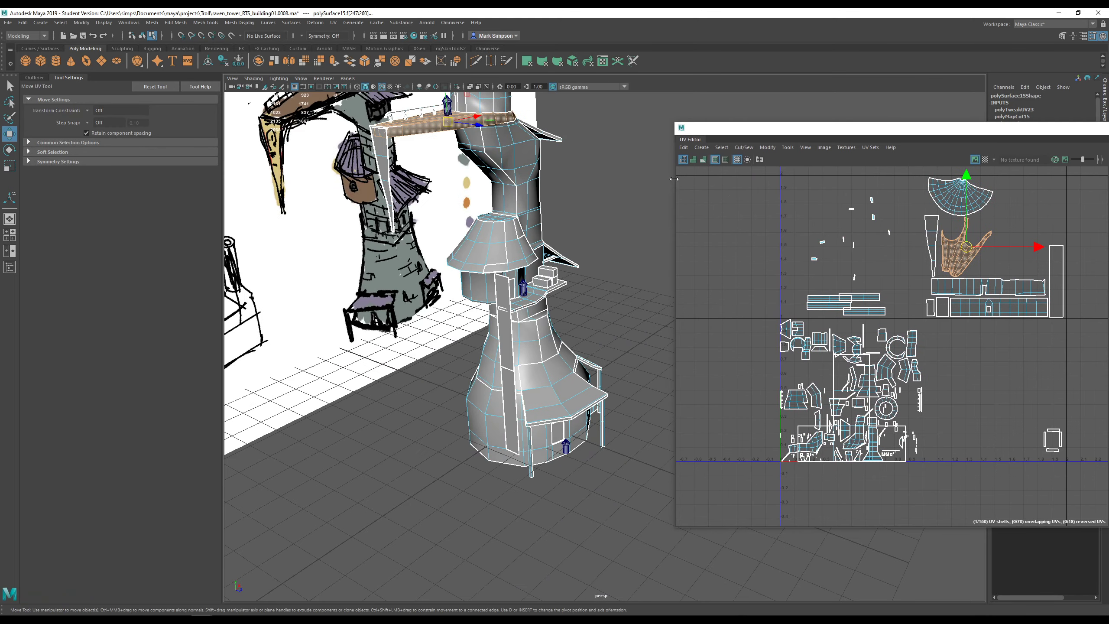
{"action": "mouse_move", "coordinate": [557, 262]}
{"action": "left_mouse_down", "text": "alt"}
{"action": "mouse_move", "coordinate": [537, 282]}
{"action": "mouse_move", "coordinate": [559, 279]}
{"action": "left_mouse_up", "text": "alt"}
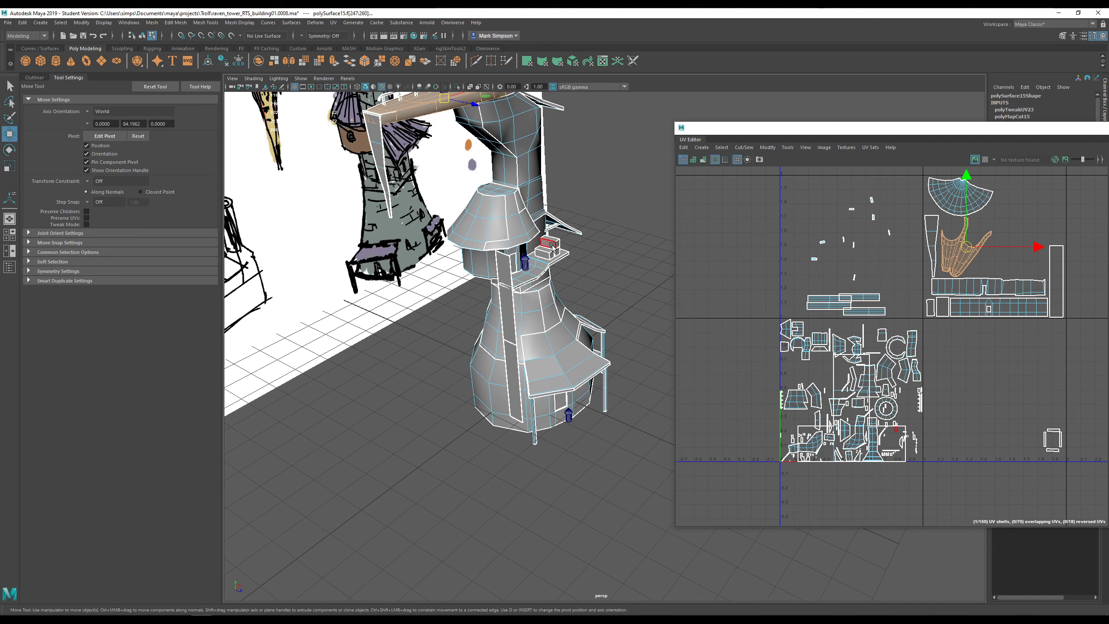
{"action": "middle_click_drag", "start_coordinate": [550, 233], "coordinate": [554, 354], "text": "alt"}
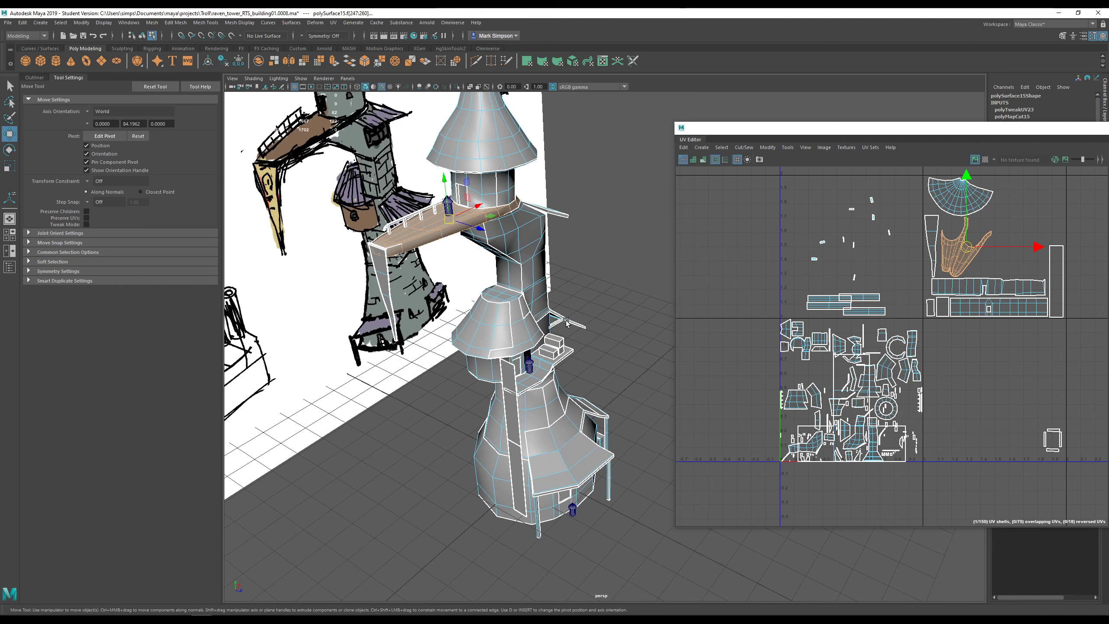
{"action": "left_click_drag", "start_coordinate": [545, 307], "coordinate": [546, 289], "text": "alt"}
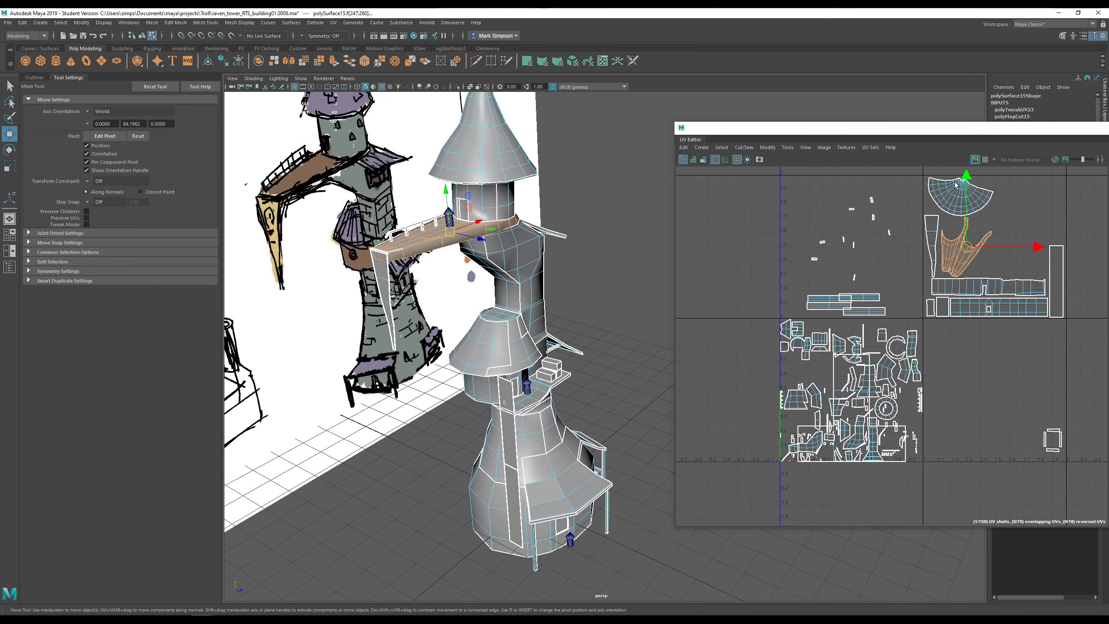
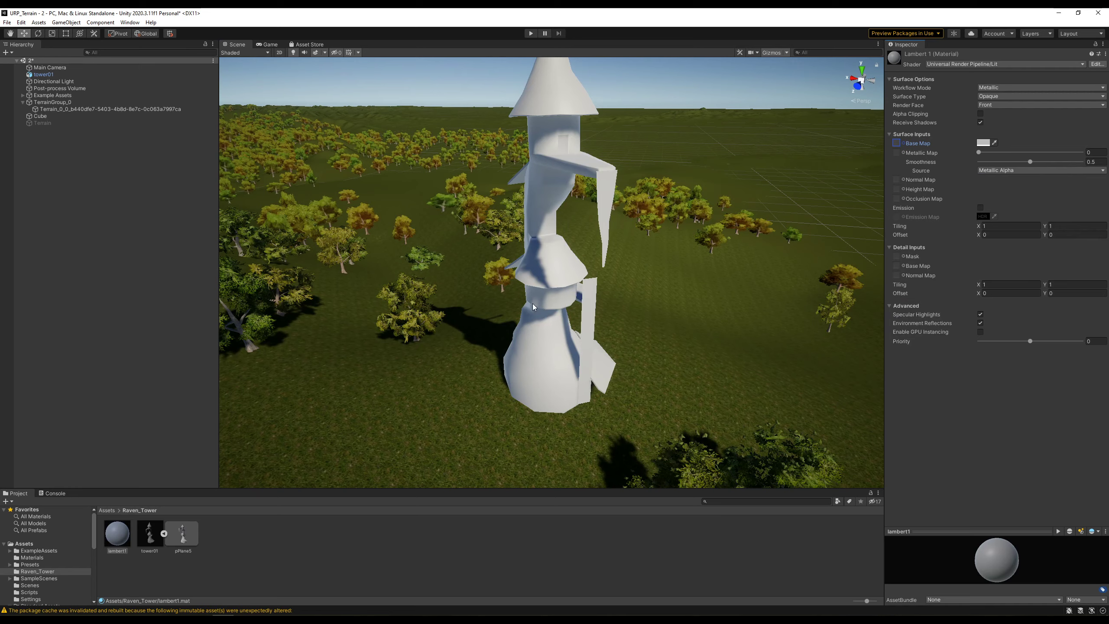
- Create a default material named New Material in the Raven_Tower folder
{"action": "left_click", "coordinate": [248, 539]}
{"action": "key", "text": "alt+Tab"}
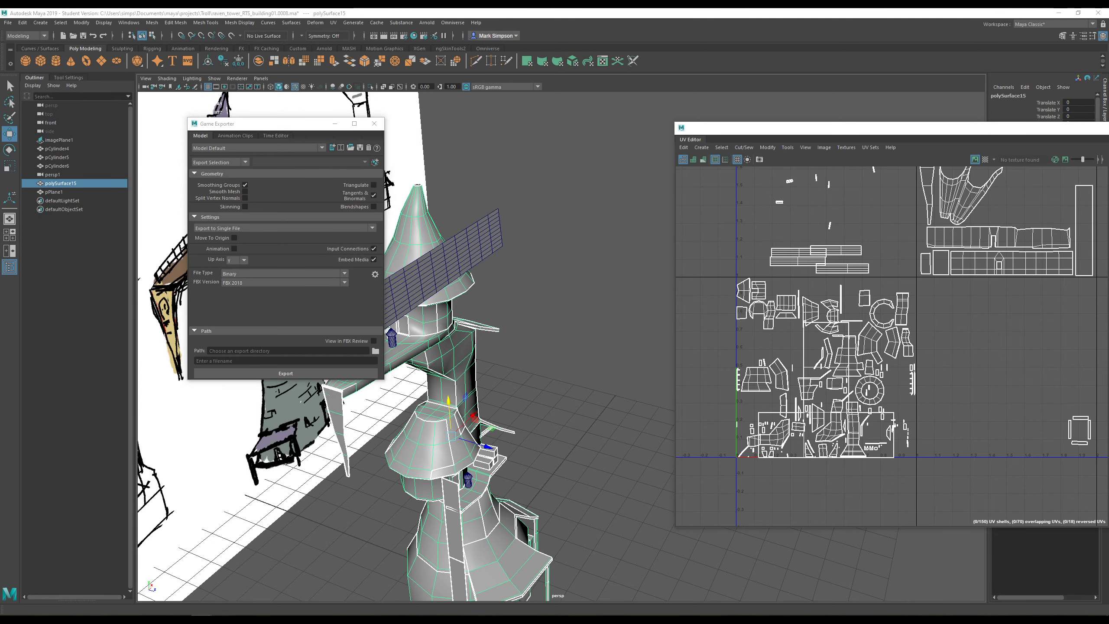
{"action": "key", "text": "alt+Tab"}
{"action": "left_click", "coordinate": [194, 534]}
{"action": "right_click", "coordinate": [272, 544]}
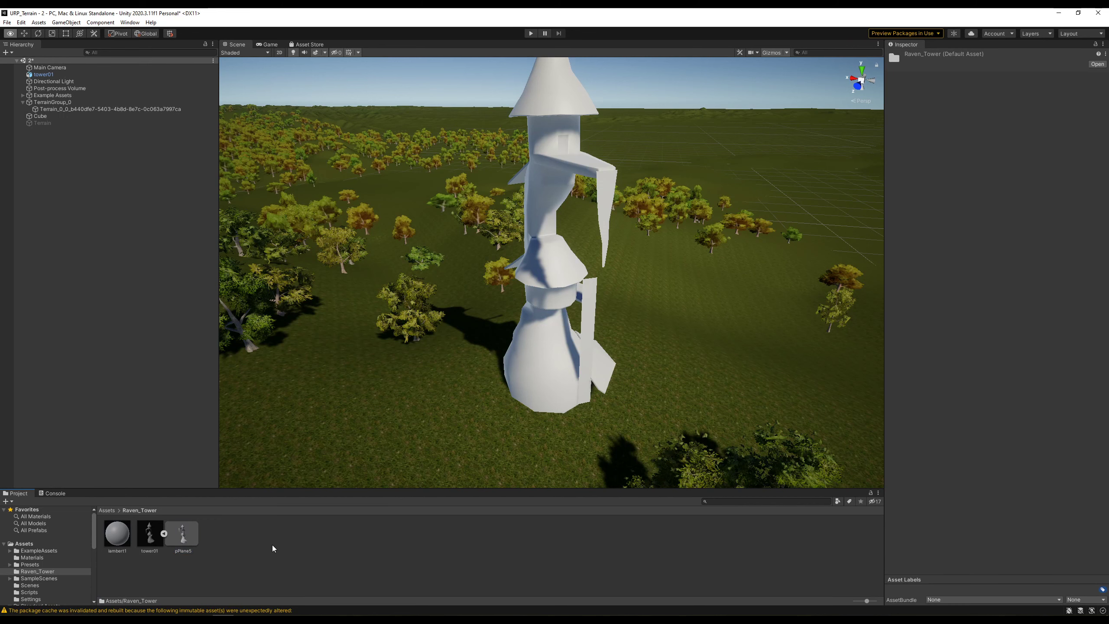
{"action": "mouse_move", "coordinate": [336, 317]}
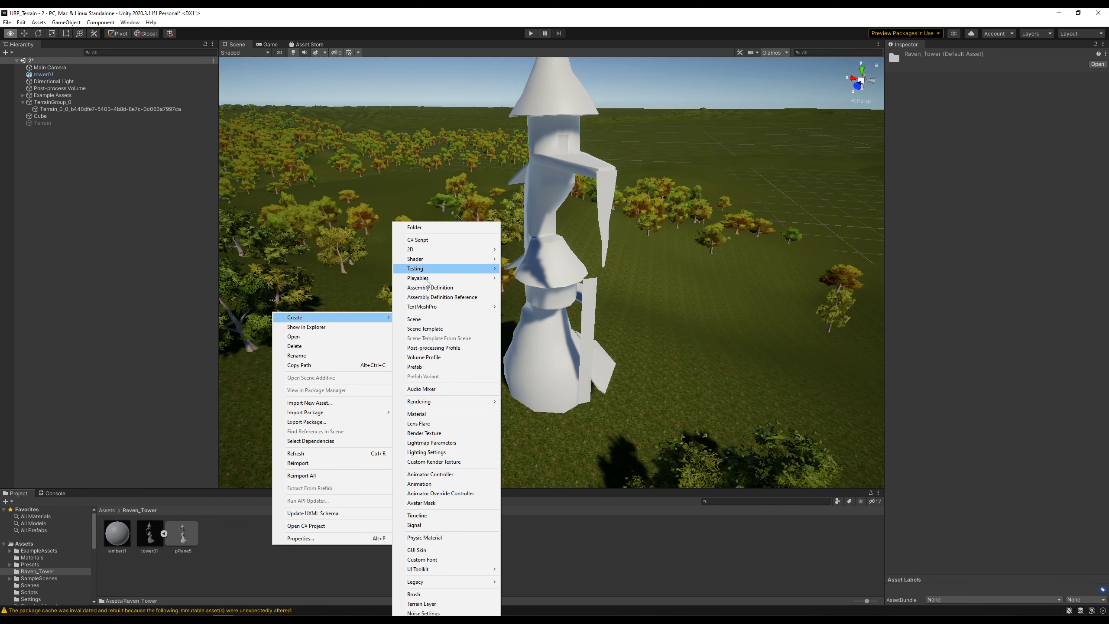
{"action": "left_click", "coordinate": [435, 415]}
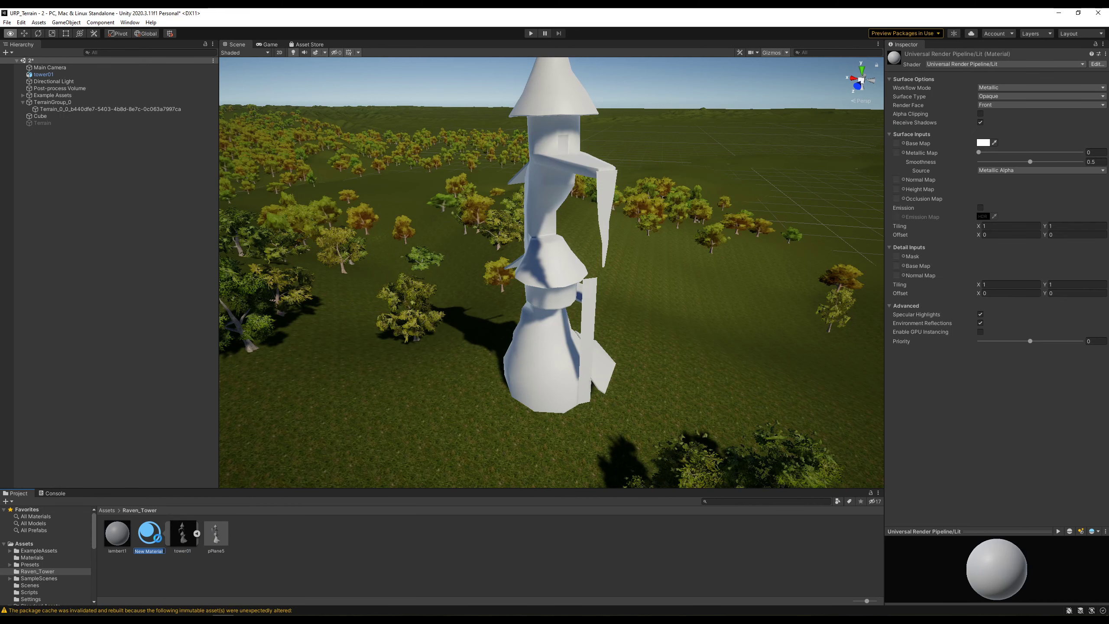
{"action": "key", "text": "Return"}
- Preview New Material on the tower, check Maya's exporter, and open the Raven_Tower folder menu
{"action": "left_click_drag", "start_coordinate": [158, 537], "coordinate": [311, 564]}
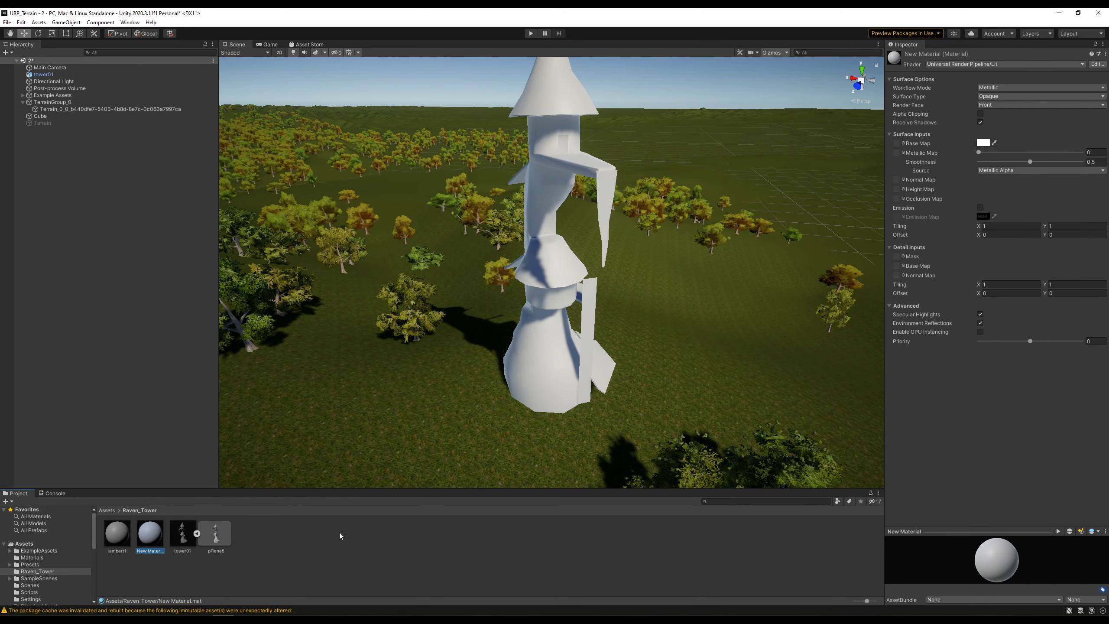
{"action": "left_click", "coordinate": [202, 622]}
{"action": "left_click", "coordinate": [233, 596]}
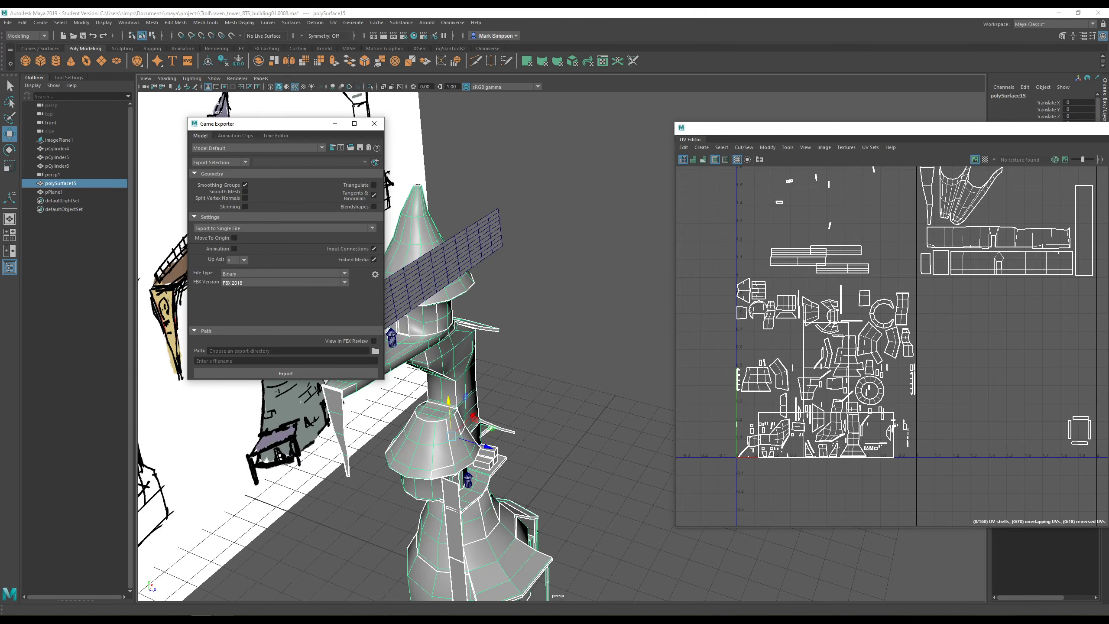
{"action": "left_click", "coordinate": [221, 619]}
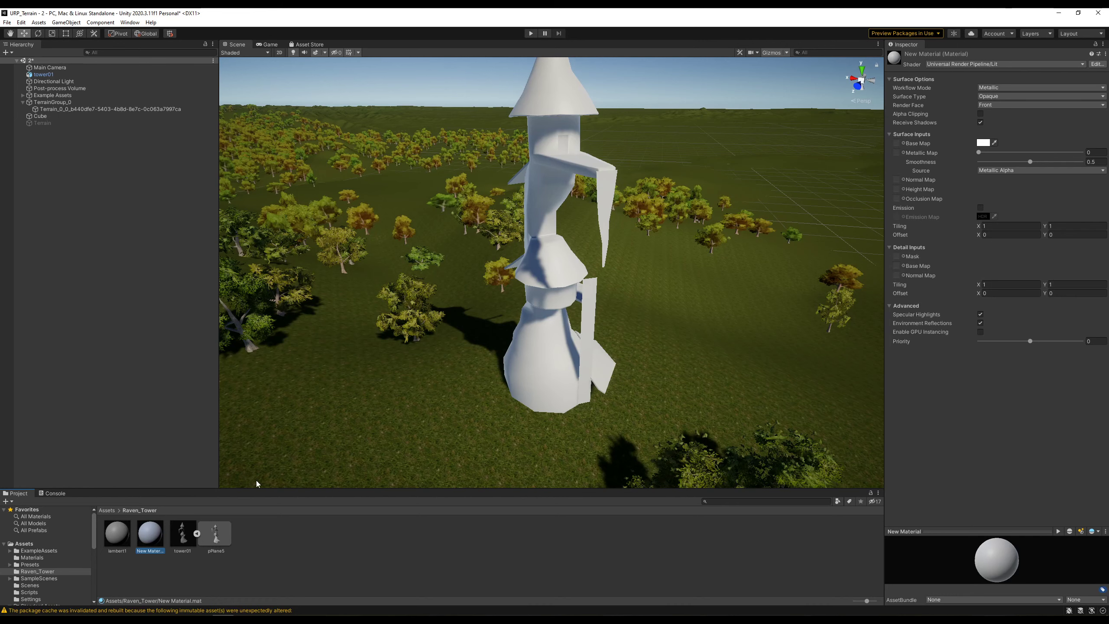
{"action": "right_click", "coordinate": [39, 573]}
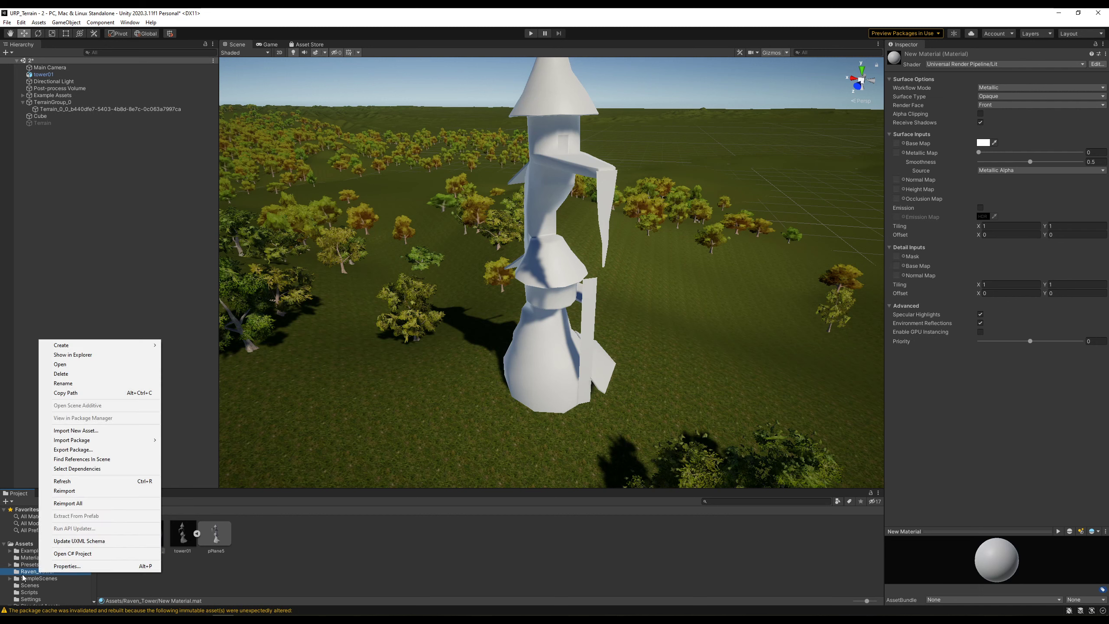
- Copy the URP_Terrain project's Assets folder path from File Explorer and return to Maya
{"action": "left_click", "coordinate": [84, 354]}
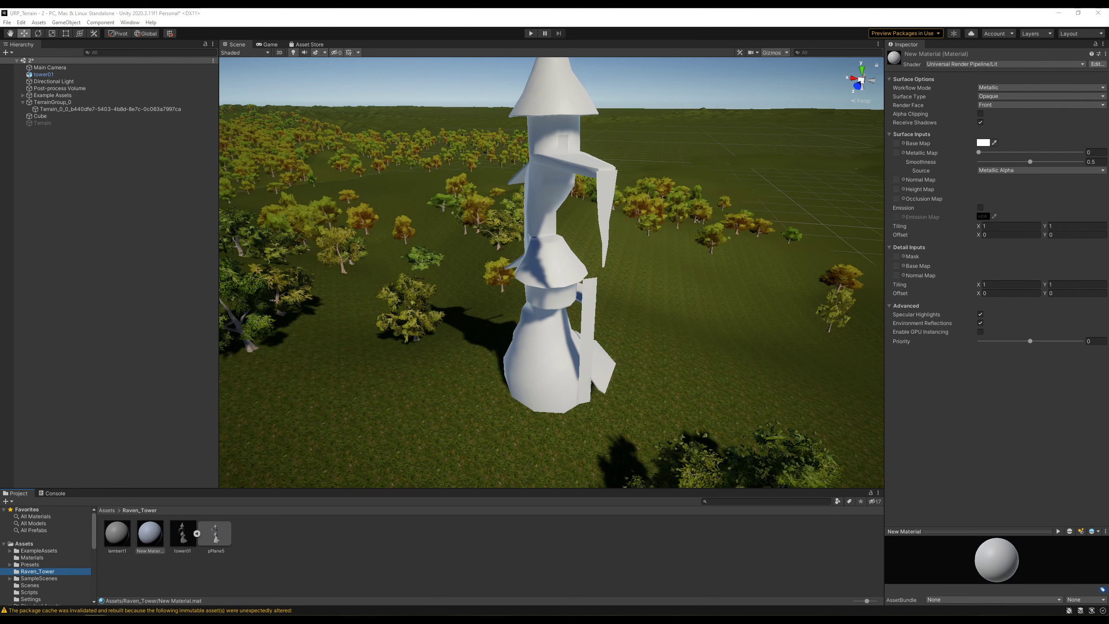
{"action": "left_click", "coordinate": [365, 303]}
{"action": "key", "text": "ctrl+c"}
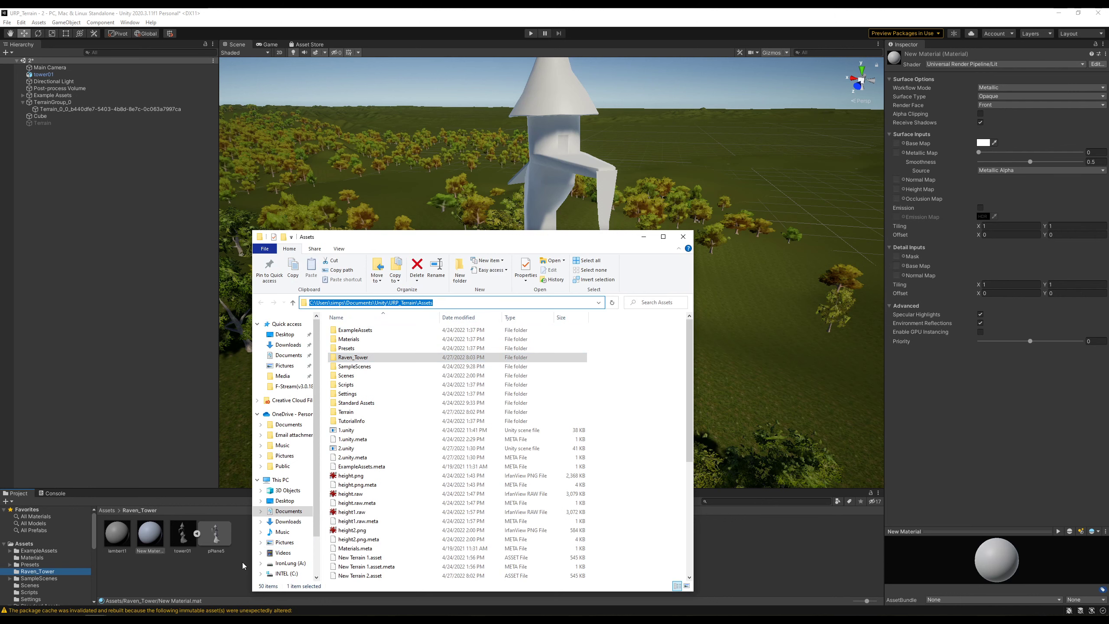
{"action": "left_click", "coordinate": [203, 620]}
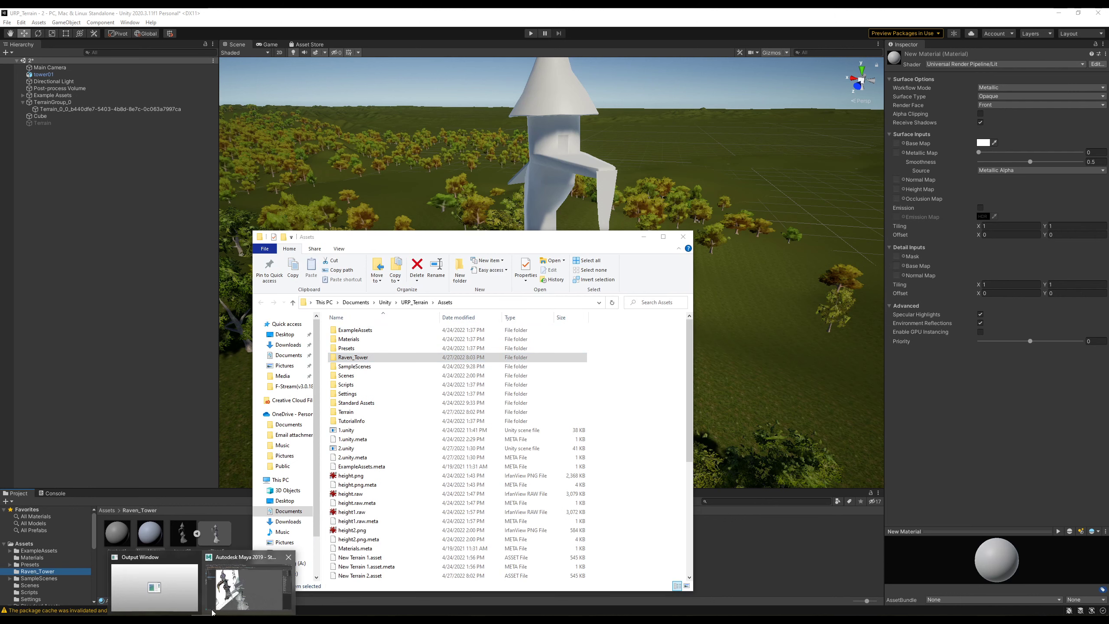
{"action": "left_click", "coordinate": [240, 575]}
- Paste the Assets path into Game Exporter and export the tower as tower02.fbx
{"action": "left_click", "coordinate": [255, 350]}
{"action": "key", "text": "ctrl+v"}
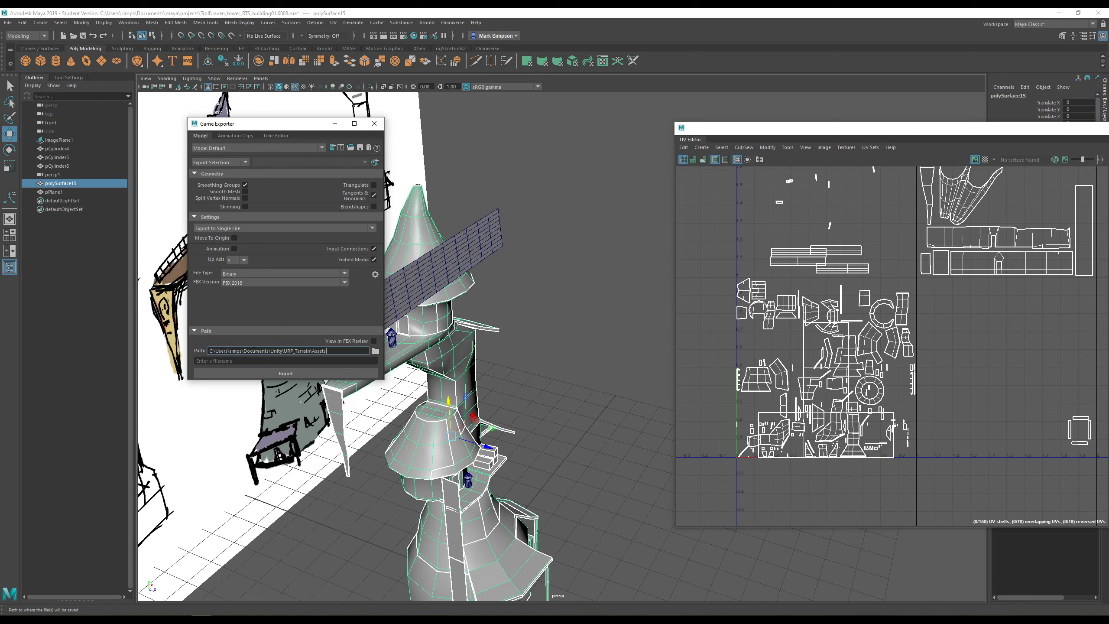
{"action": "key", "text": "Tab"}
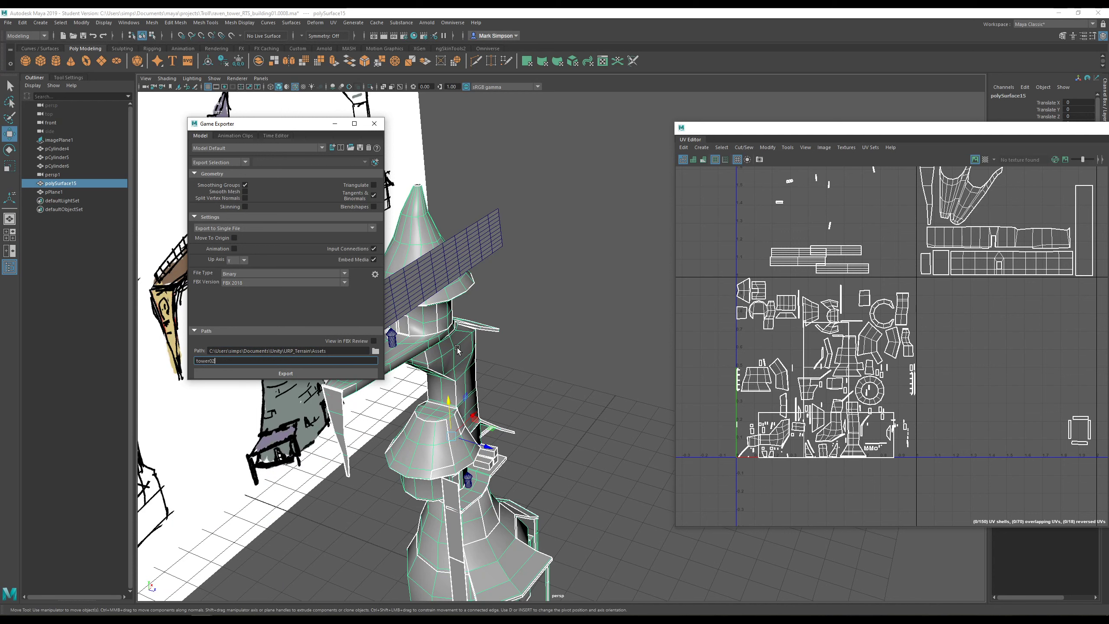
{"action": "left_click", "coordinate": [336, 374]}
{"action": "left_click", "coordinate": [288, 265]}
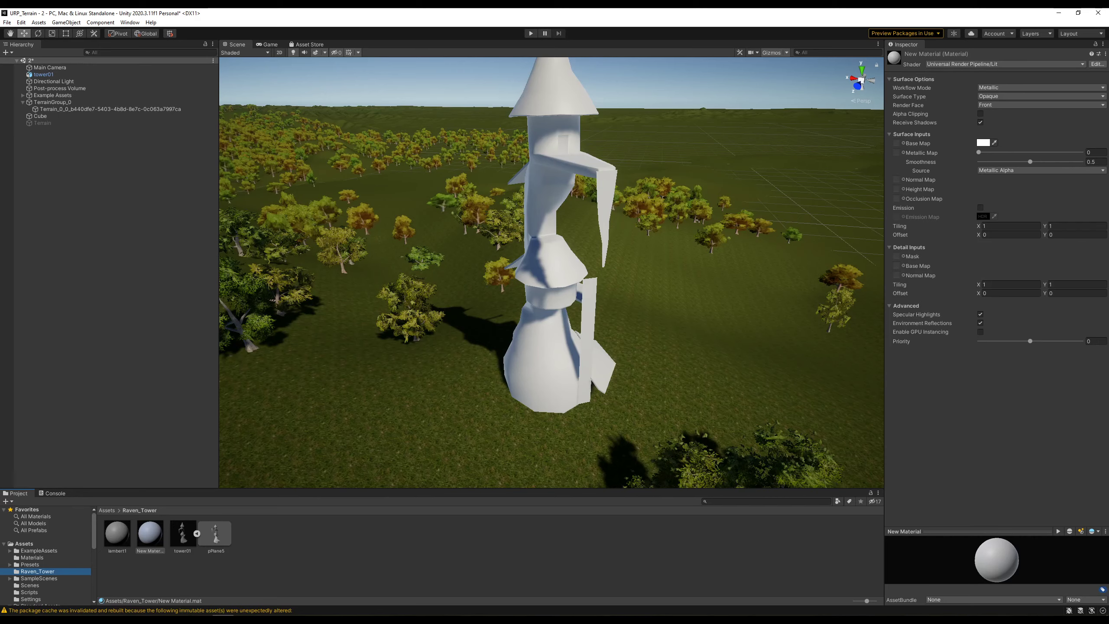
- Move the tower02 model from Assets into the Raven_Tower folder
{"action": "left_click", "coordinate": [267, 557]}
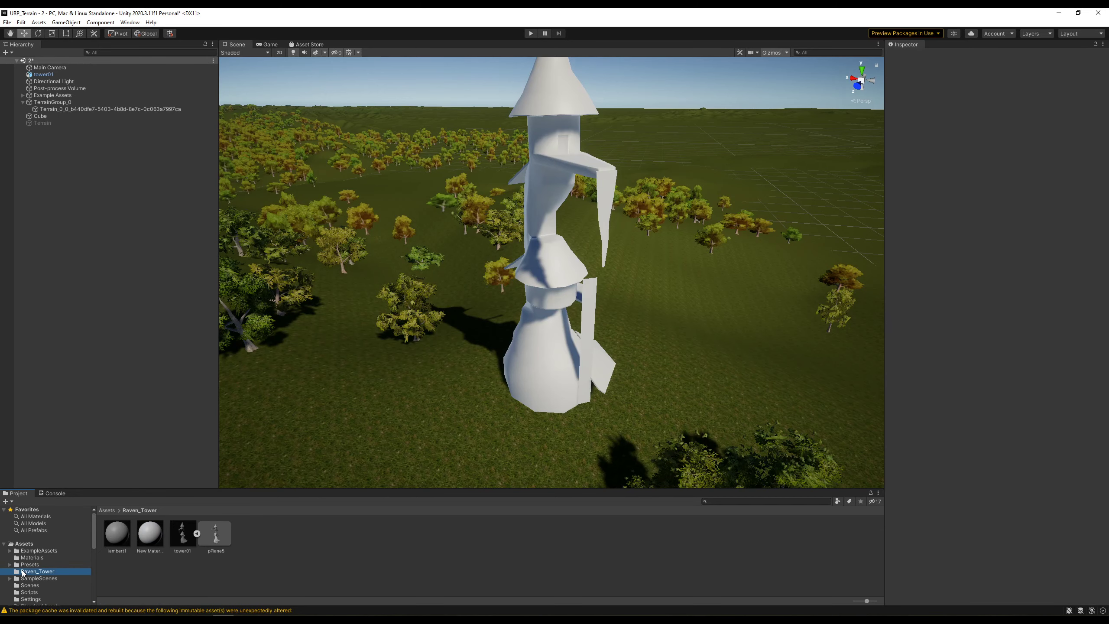
{"action": "left_click", "coordinate": [29, 543]}
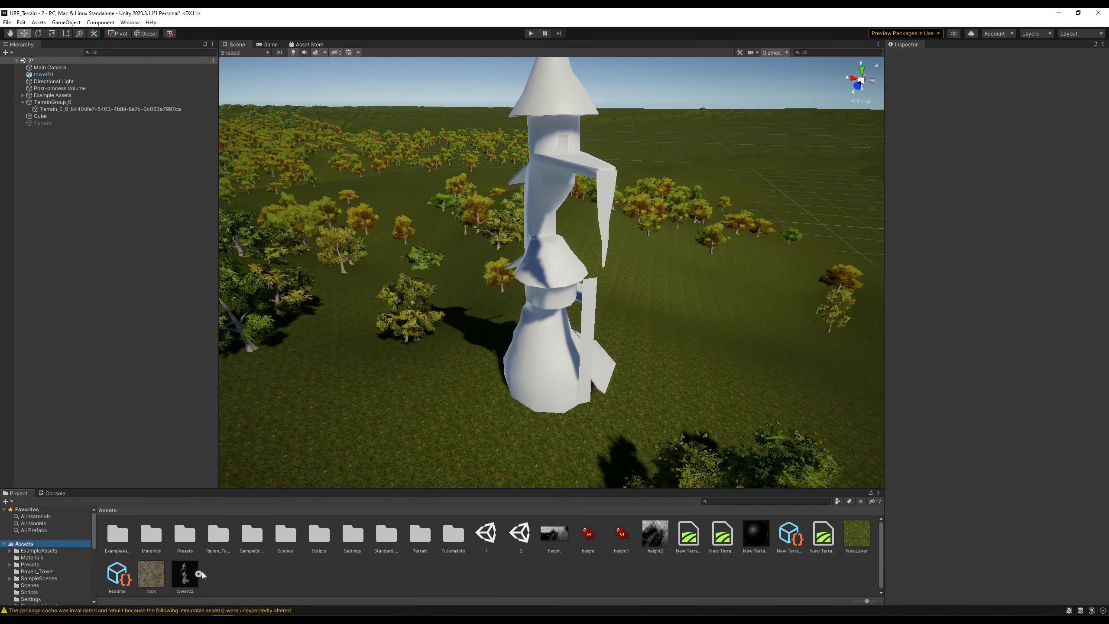
{"action": "left_click_drag", "start_coordinate": [180, 578], "coordinate": [218, 536]}
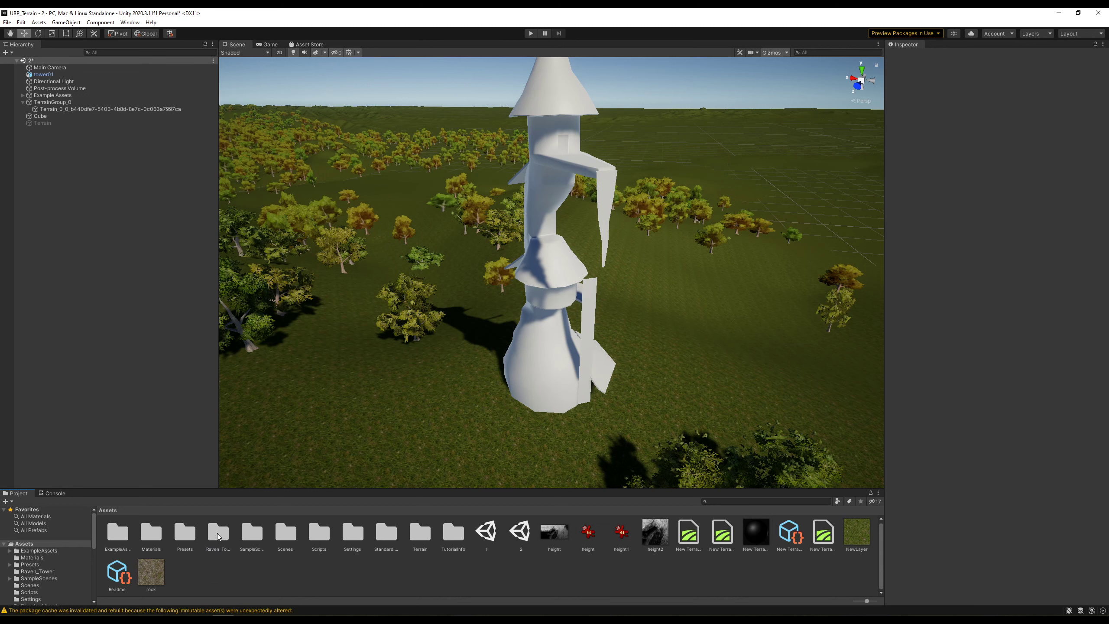
{"action": "left_click", "coordinate": [36, 572]}
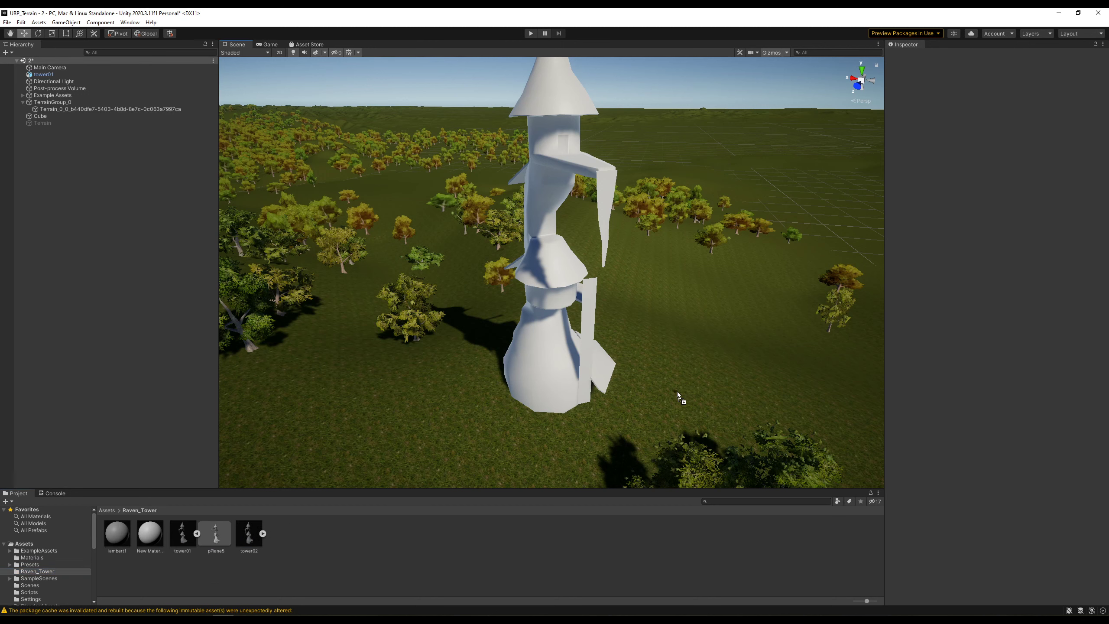
- Place tower02 in the terrain scene at scale 1,1,1 and raise it to Y 19.25
{"action": "left_click_drag", "start_coordinate": [646, 391], "coordinate": [647, 390]}
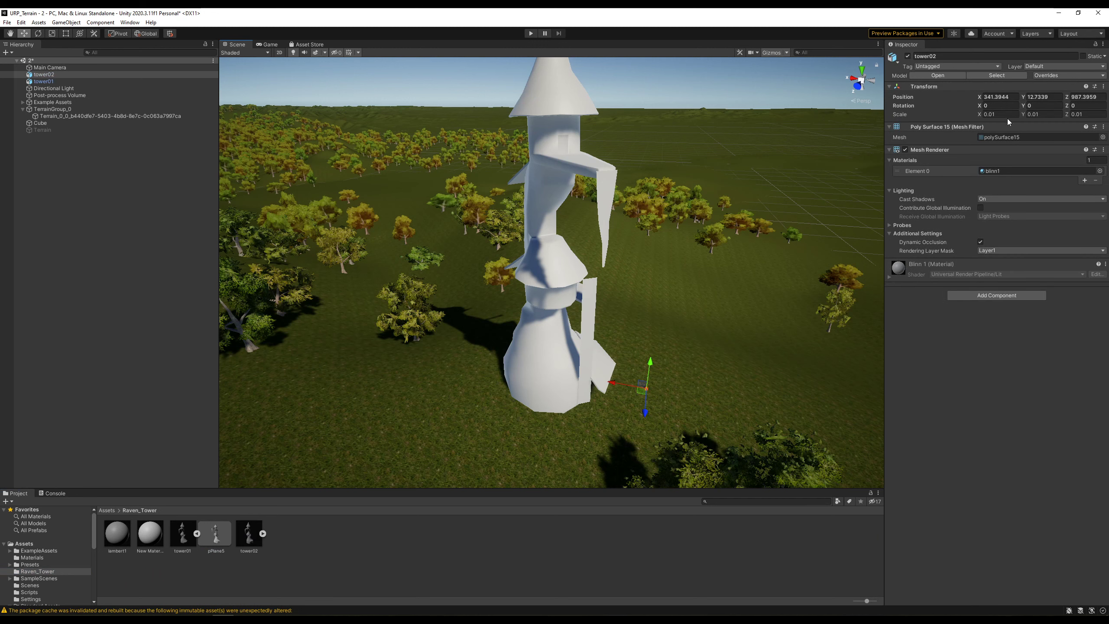
{"action": "type", "text": "1"}
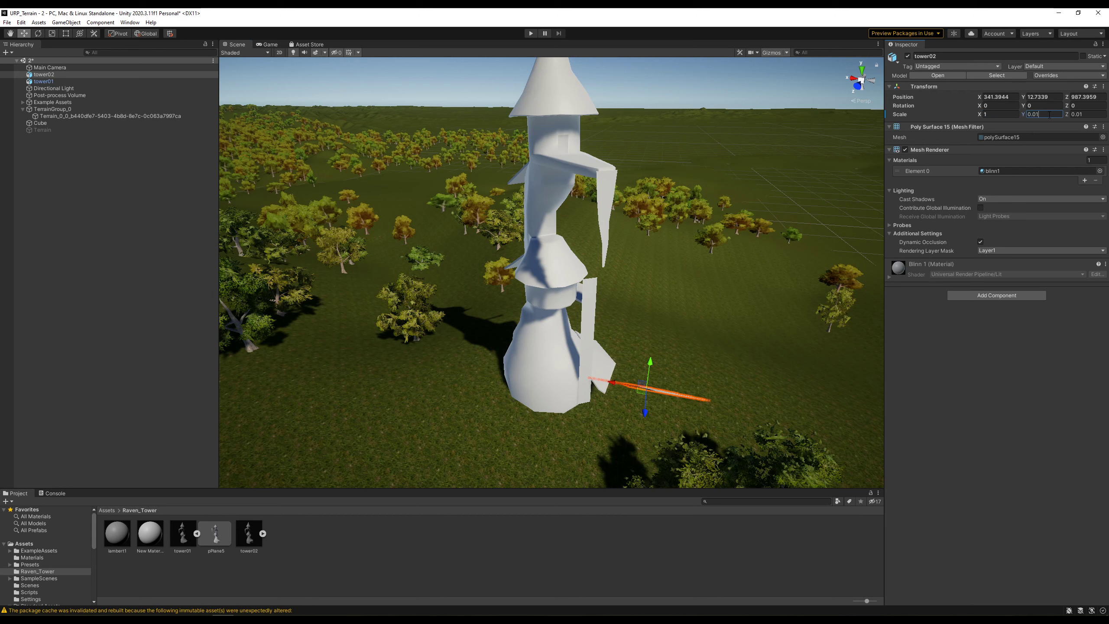
{"action": "type", "text": "11"}
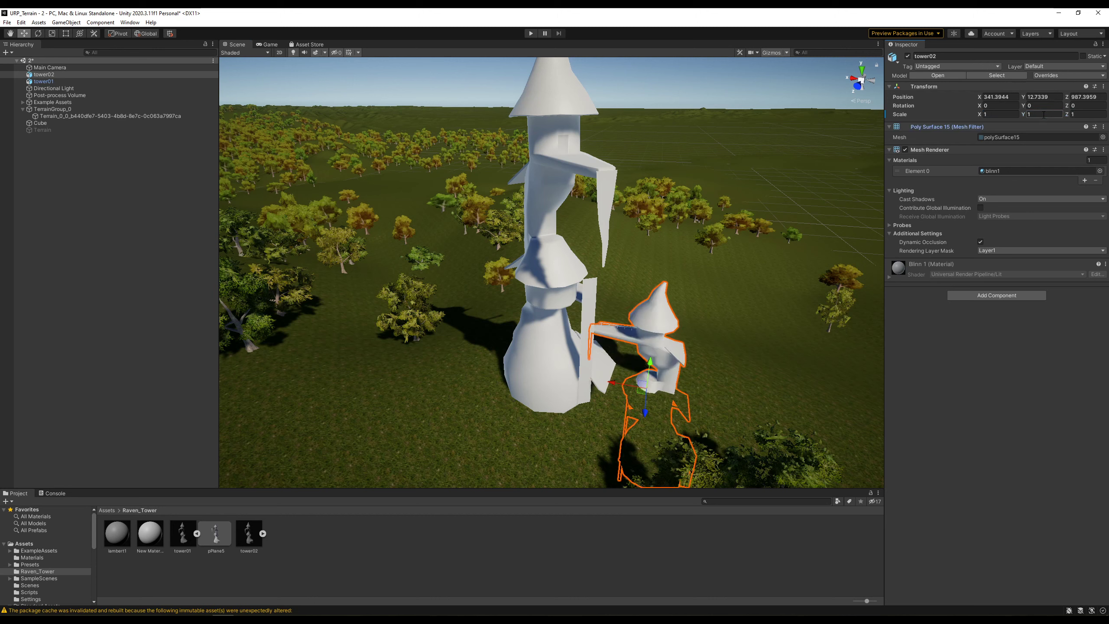
{"action": "left_click_drag", "start_coordinate": [648, 369], "coordinate": [533, 285]}
- Delete the old tower01 and adjust tower02's height until it sits on the terrain
{"action": "left_click", "coordinate": [534, 285]}
{"action": "key", "text": "Delete"}
{"action": "left_click", "coordinate": [684, 315]}
{"action": "left_click_drag", "start_coordinate": [684, 315], "coordinate": [622, 373], "text": "alt"}
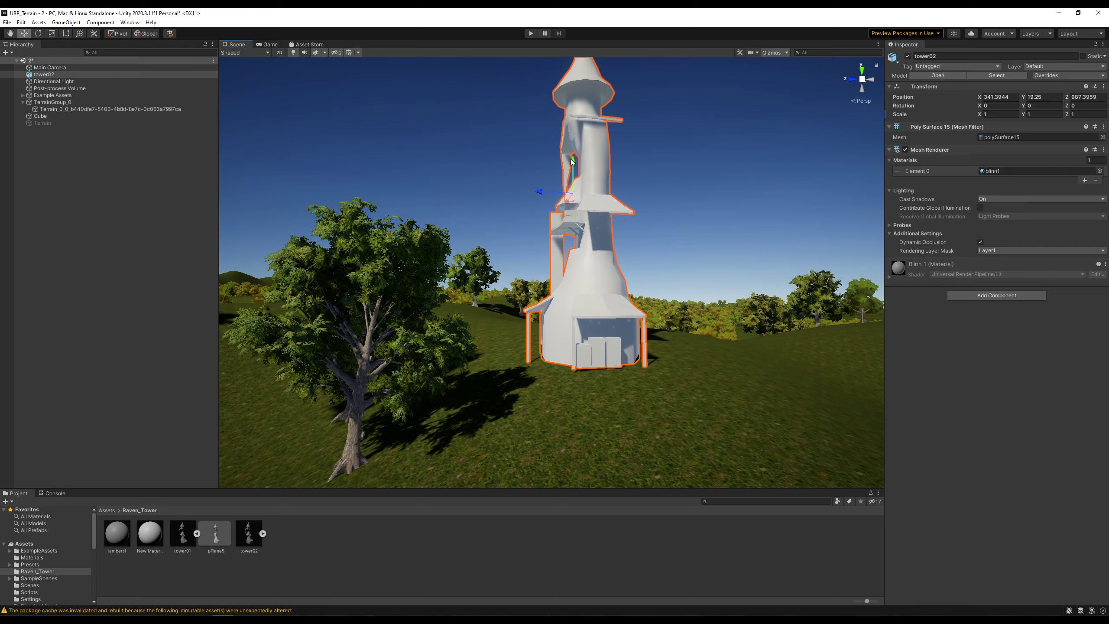
{"action": "left_click_drag", "start_coordinate": [572, 162], "coordinate": [581, 172]}
{"action": "left_click_drag", "start_coordinate": [575, 270], "coordinate": [796, 306], "text": "alt"}
{"action": "scroll", "coordinate": [688, 412], "scroll_direction": "up", "scroll_amount": 5}
{"action": "left_click_drag", "start_coordinate": [668, 413], "coordinate": [698, 408], "text": "alt"}
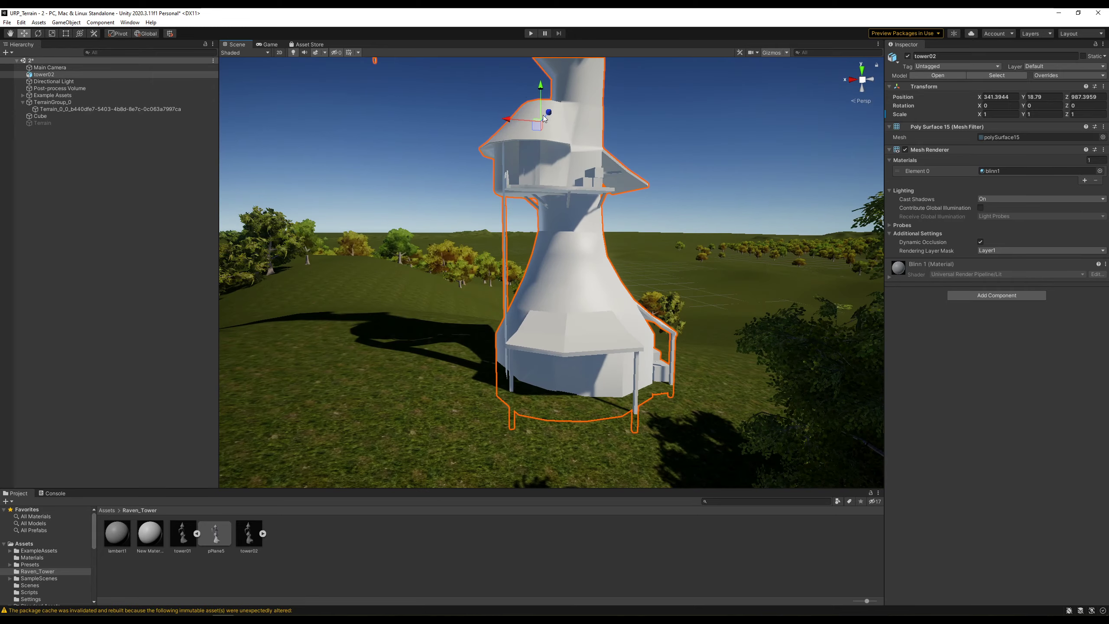
{"action": "left_click_drag", "start_coordinate": [539, 90], "coordinate": [546, 87]}
- Orbit and zoom to inspect tower02 from above and along its walkway railing
{"action": "left_click_drag", "start_coordinate": [770, 323], "coordinate": [815, 458], "text": "alt"}
{"action": "scroll", "coordinate": [706, 384], "scroll_direction": "down", "scroll_amount": 4}
{"action": "left_click_drag", "start_coordinate": [706, 384], "coordinate": [697, 334], "text": "alt"}
{"action": "scroll", "coordinate": [527, 178], "scroll_direction": "up", "scroll_amount": 3}
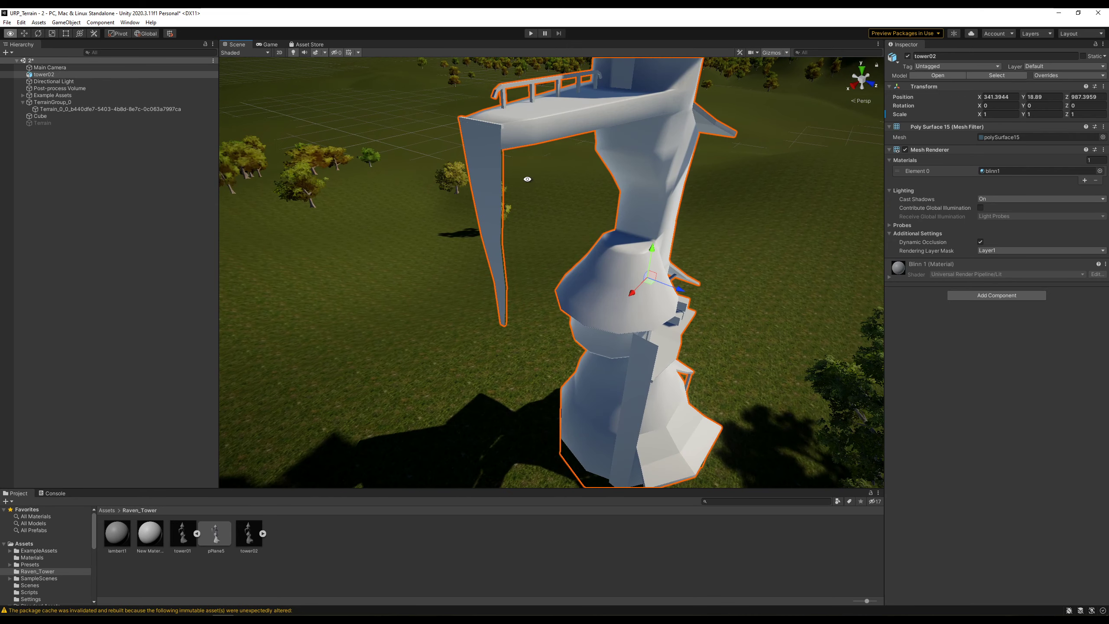
{"action": "middle_click_drag", "start_coordinate": [486, 89], "coordinate": [592, 266], "text": "alt"}
{"action": "scroll", "coordinate": [609, 336], "scroll_direction": "up", "scroll_amount": 3}
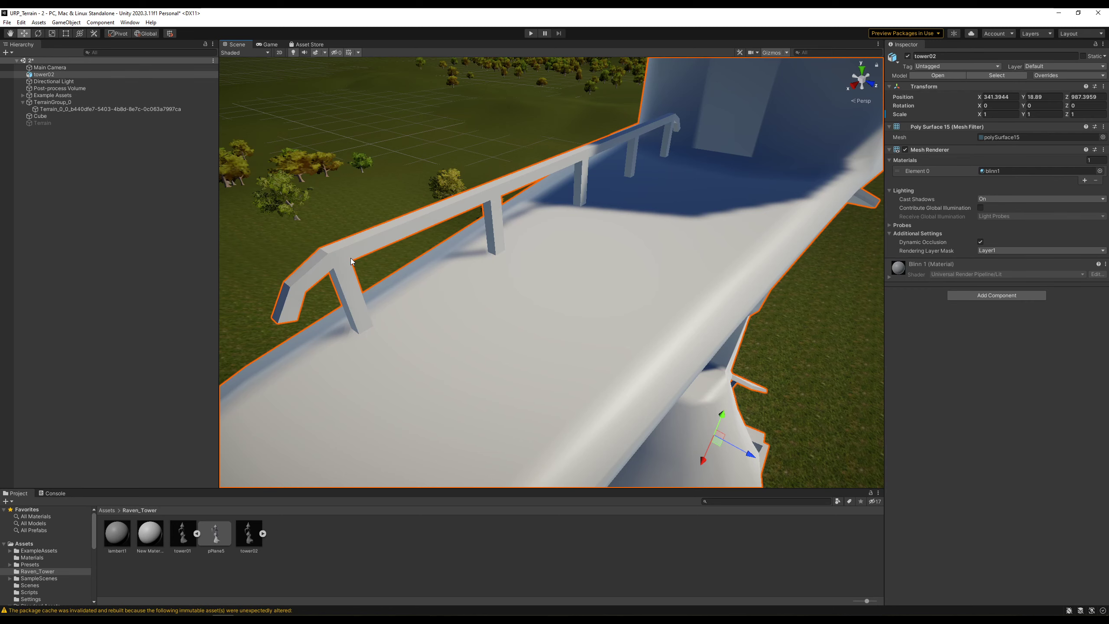
{"action": "middle_click_drag", "start_coordinate": [352, 261], "coordinate": [468, 266]}
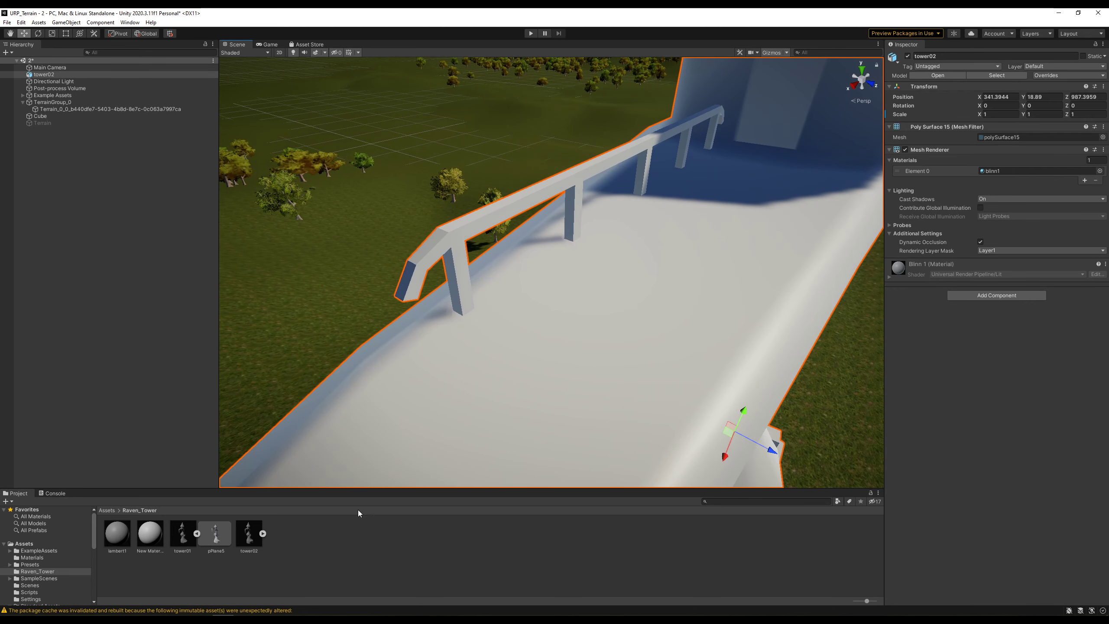
- Back in Maya, apply Soften Edge to the tower mesh
{"action": "left_click", "coordinate": [202, 615]}
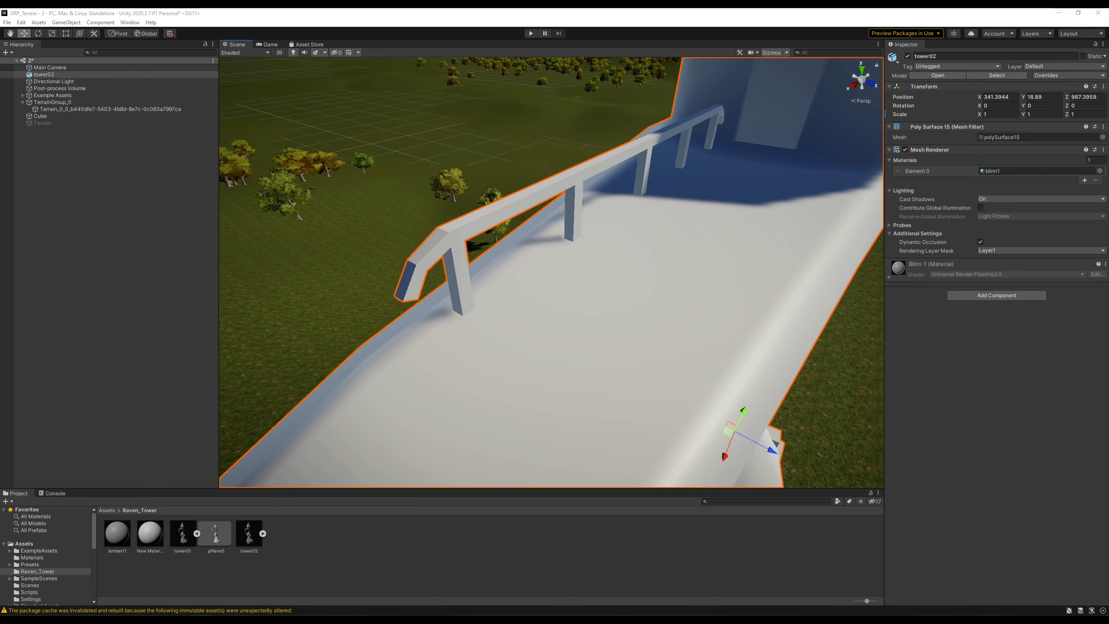
{"action": "left_click", "coordinate": [245, 589]}
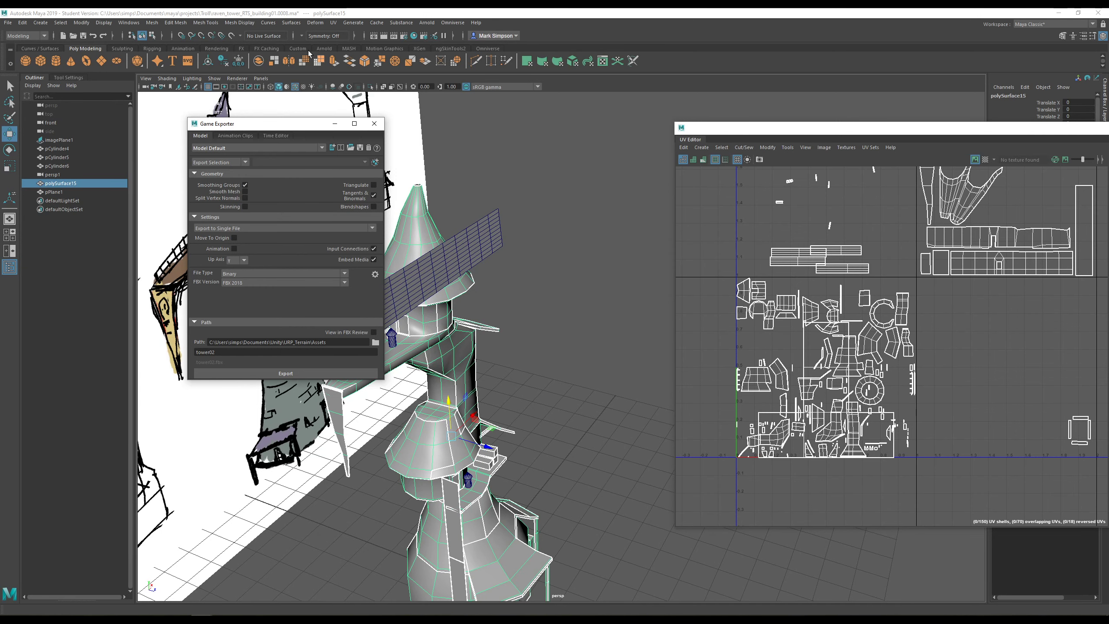
{"action": "left_click", "coordinate": [239, 22]}
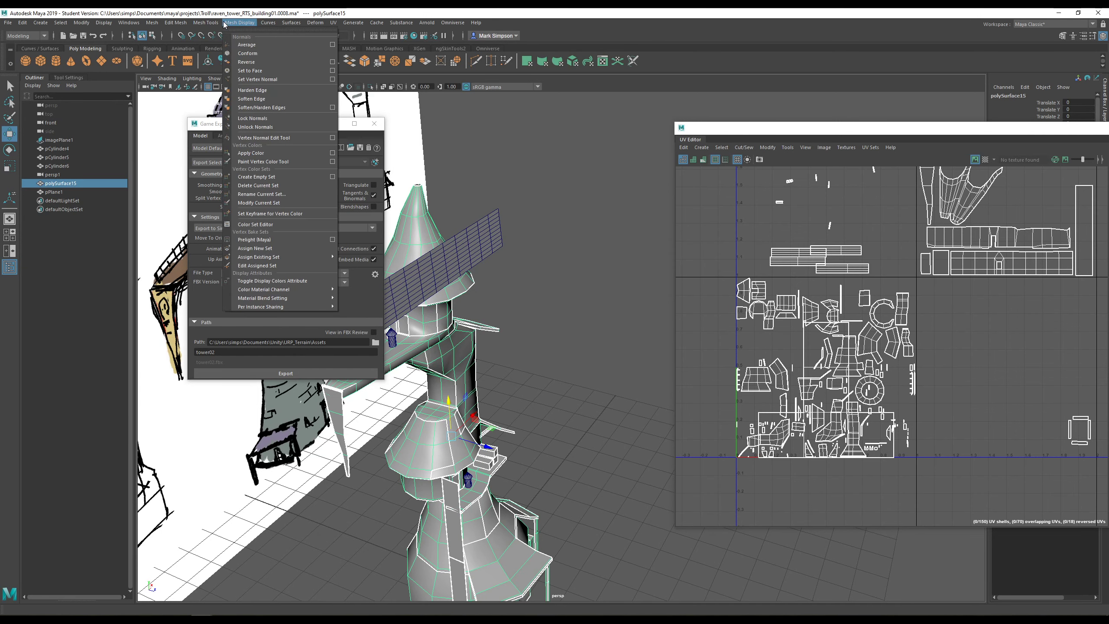
{"action": "left_click", "coordinate": [261, 100]}
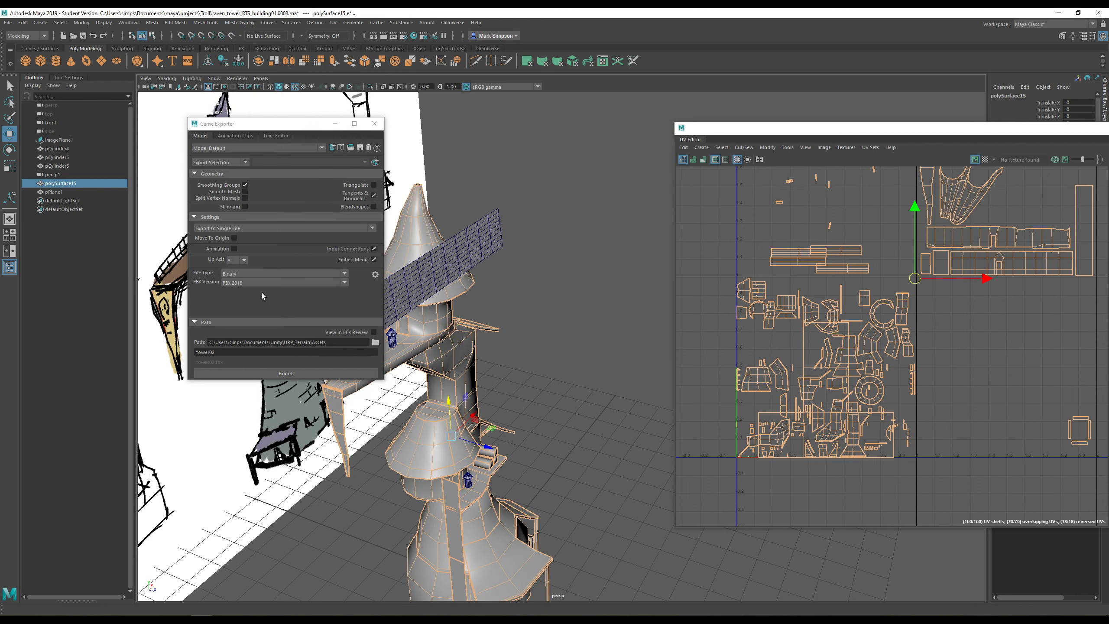
- Rename the export to tower02b, keep the Assets path, and export the softened tower as FBX
{"action": "left_click", "coordinate": [262, 352]}
{"action": "type", "text": "b"}
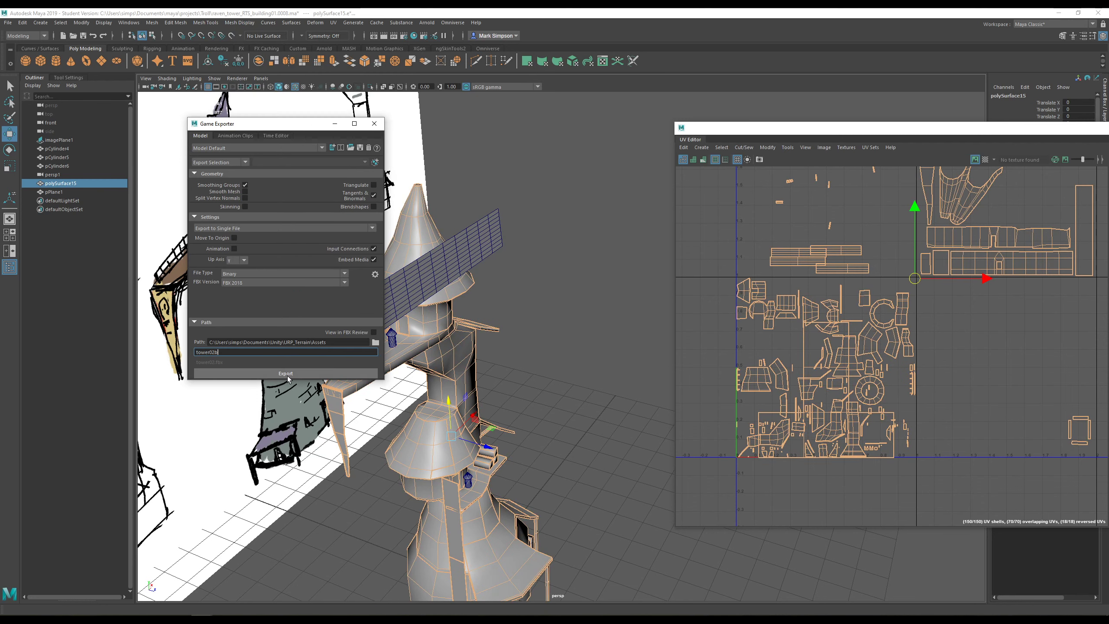
{"action": "left_click", "coordinate": [372, 342]}
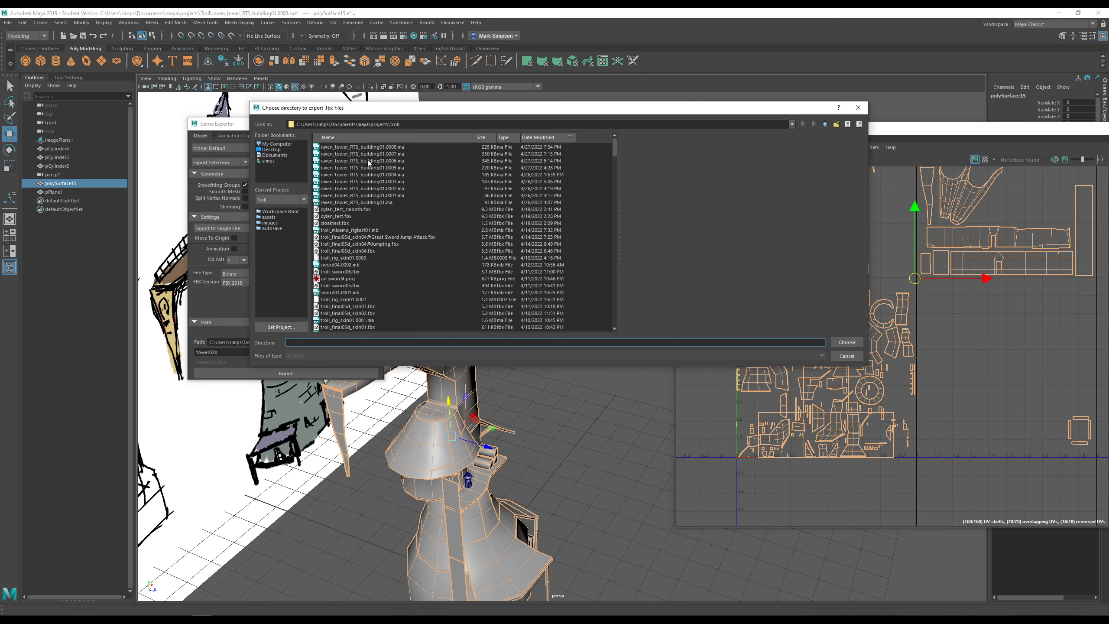
{"action": "scroll", "coordinate": [367, 209], "scroll_direction": "down", "scroll_amount": 20}
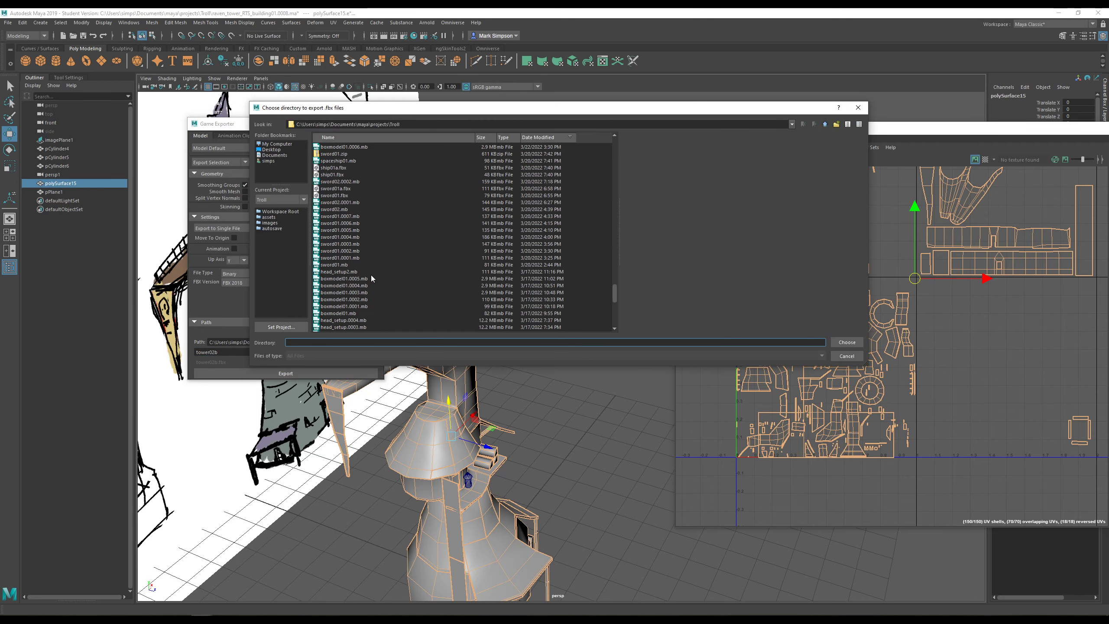
{"action": "left_click", "coordinate": [846, 356]}
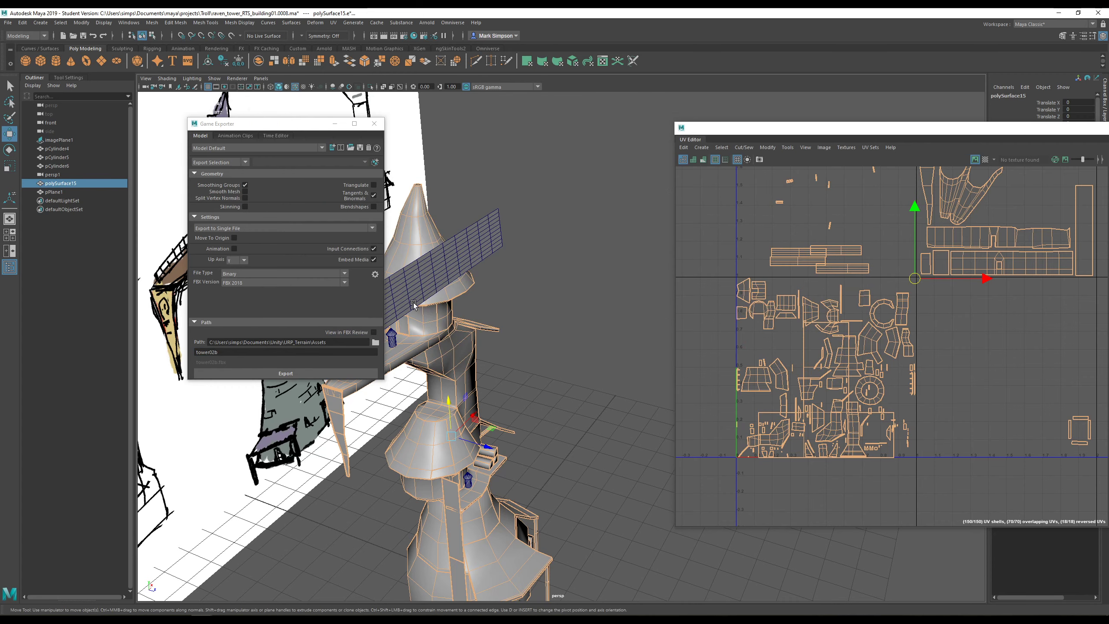
{"action": "left_click", "coordinate": [300, 374]}
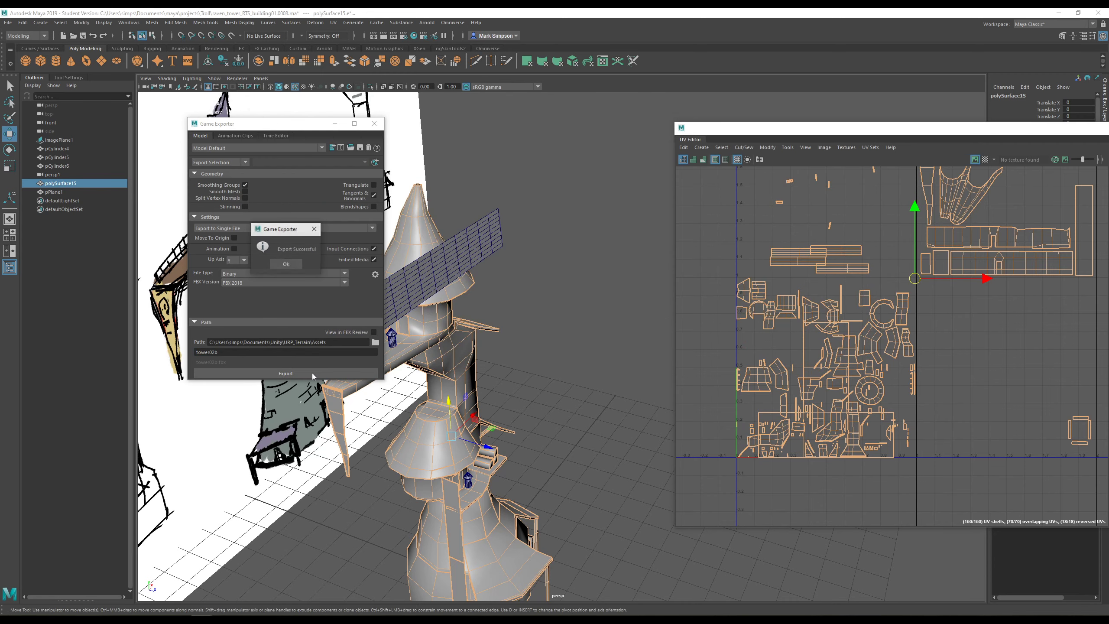
{"action": "left_click", "coordinate": [273, 263]}
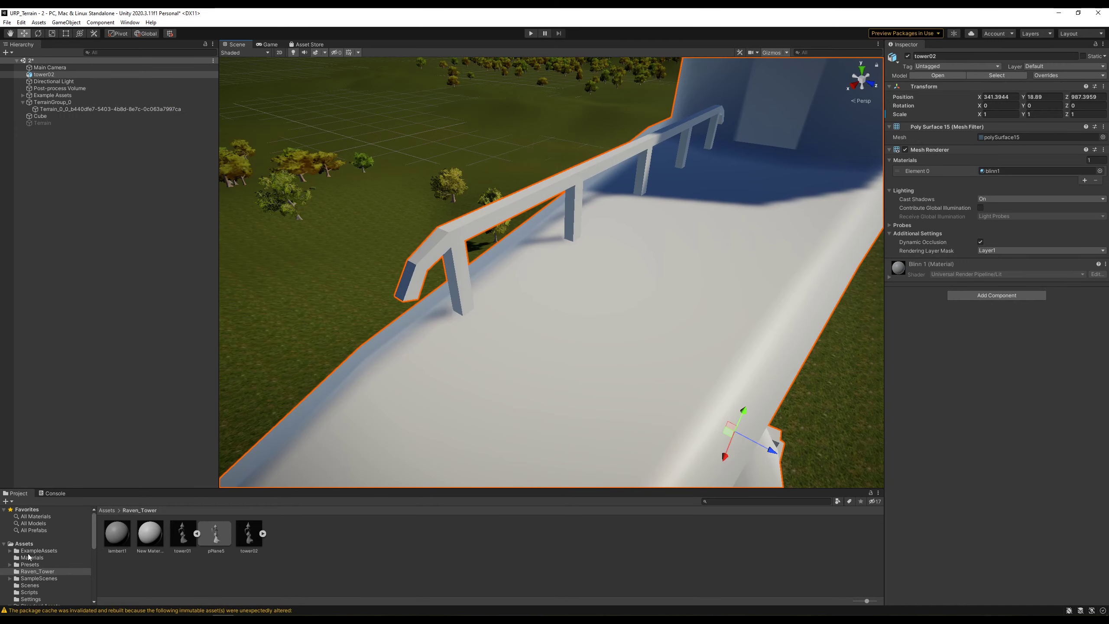
- Move tower02b from Assets into the Raven_Tower folder
{"action": "left_click", "coordinate": [24, 543]}
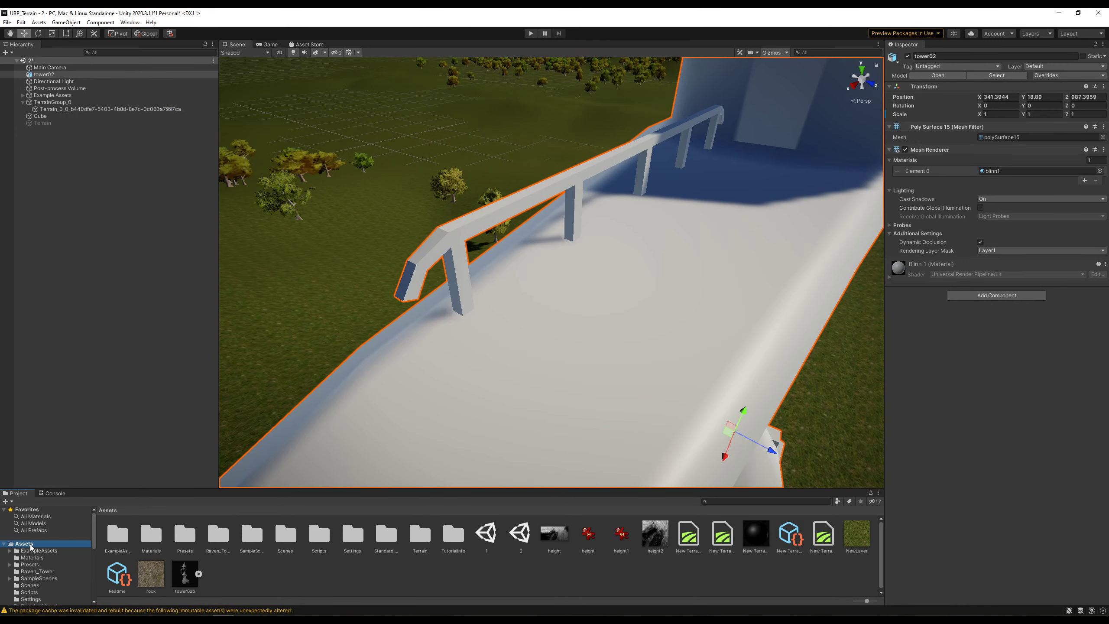
{"action": "left_click_drag", "start_coordinate": [192, 574], "coordinate": [219, 535]}
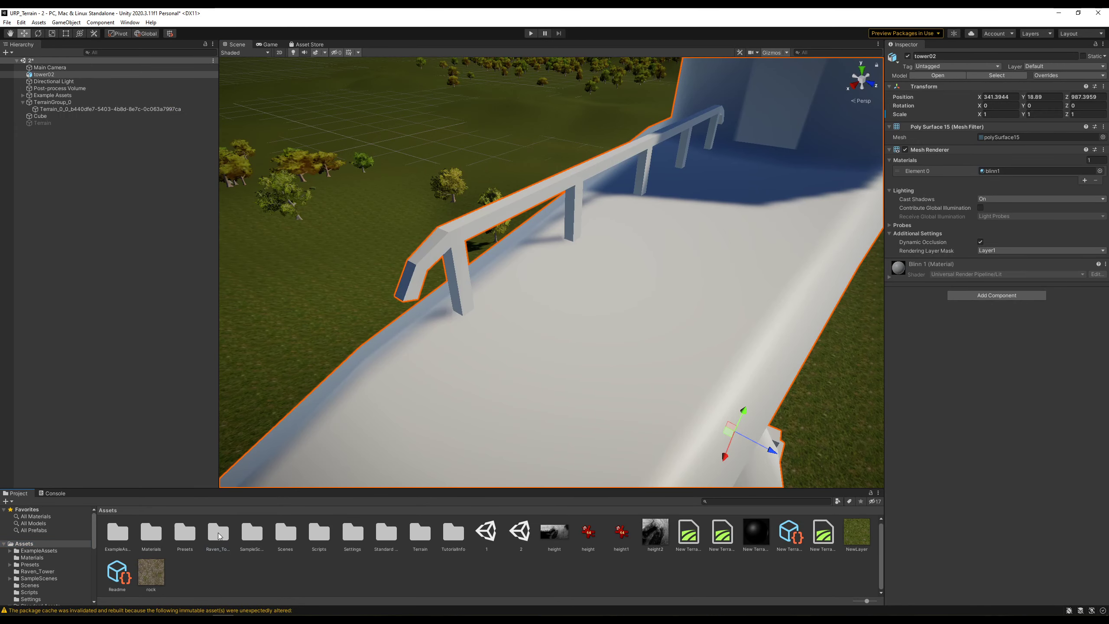
{"action": "double_click", "coordinate": [219, 535]}
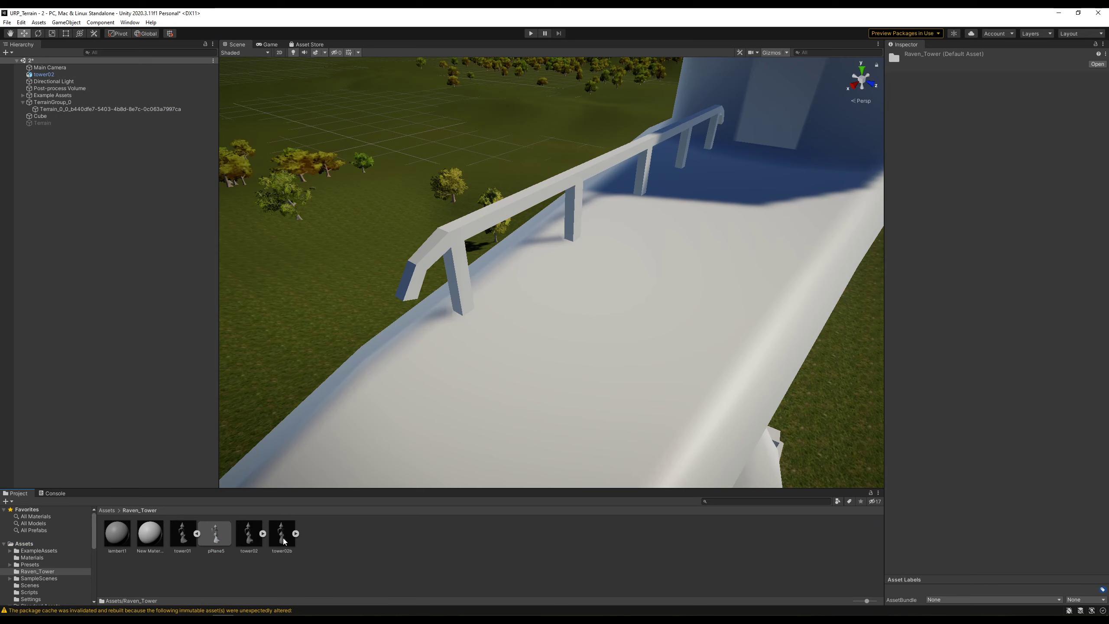
- Add tower02b to the scene as a top-level object at X 341.40, Y 18.95, Z 987.40
{"action": "scroll", "coordinate": [641, 325], "scroll_direction": "down", "scroll_amount": 10}
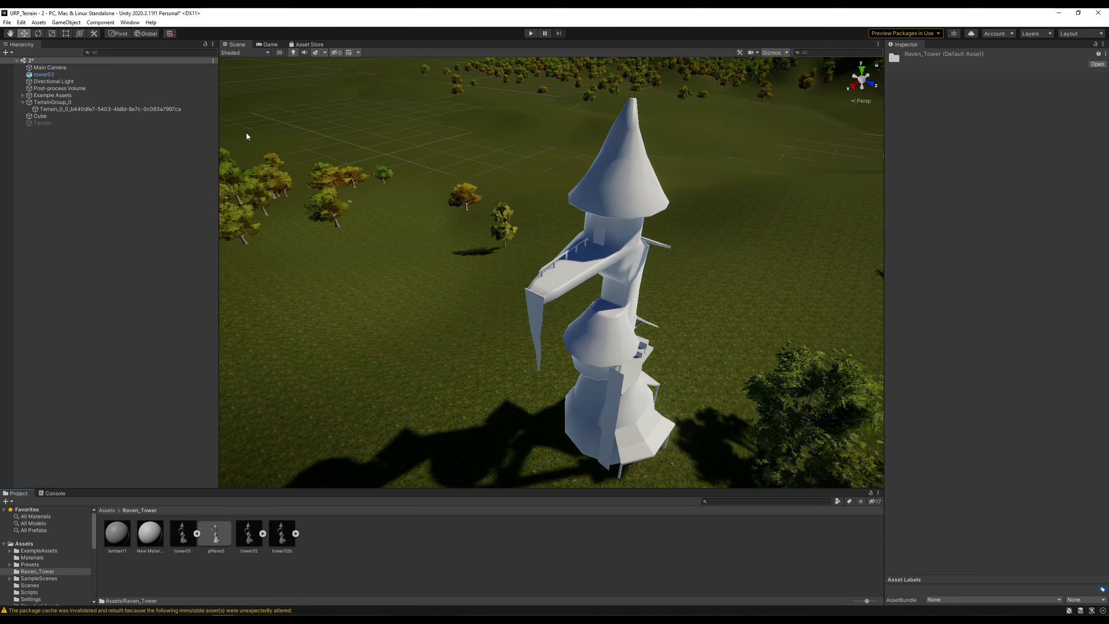
{"action": "left_click_drag", "start_coordinate": [641, 325], "coordinate": [576, 281], "text": "alt"}
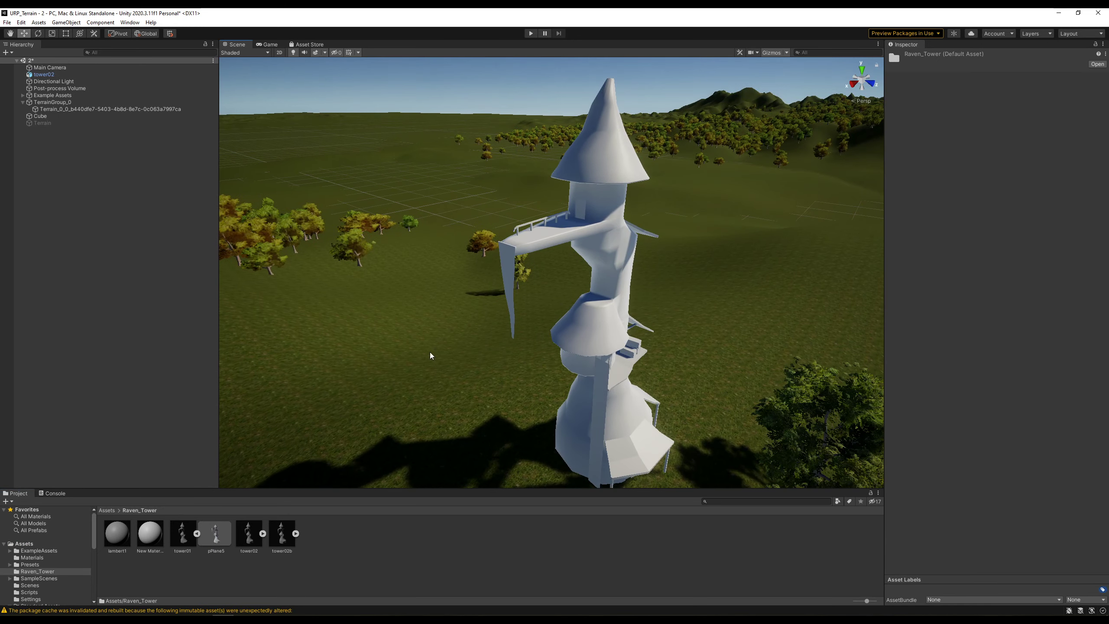
{"action": "left_click_drag", "start_coordinate": [279, 519], "coordinate": [46, 77]}
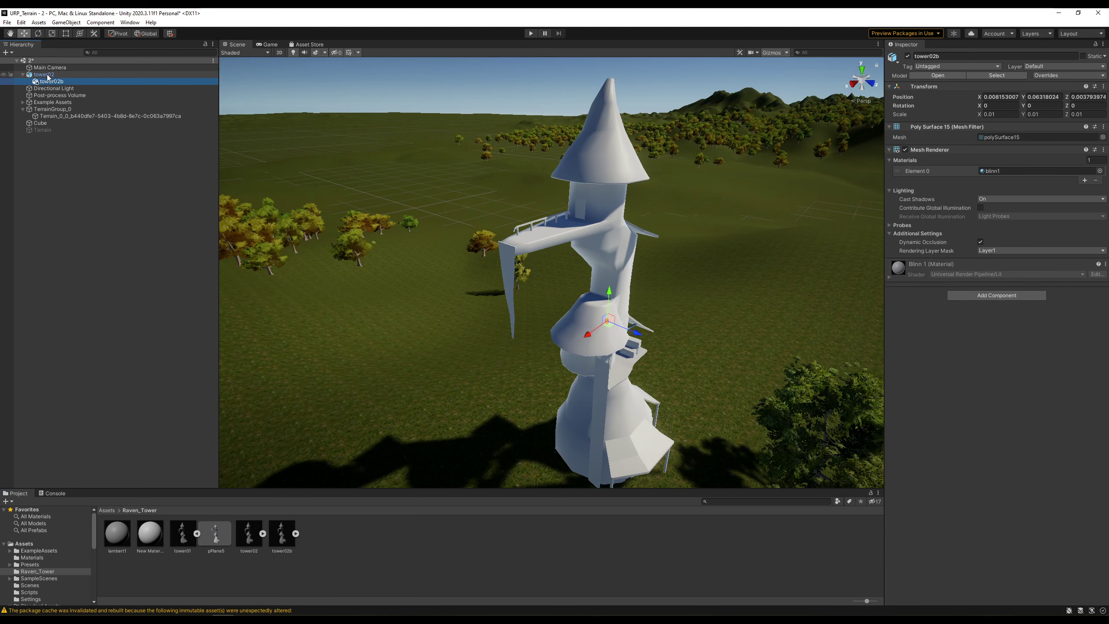
{"action": "left_click_drag", "start_coordinate": [49, 150], "coordinate": [50, 149]}
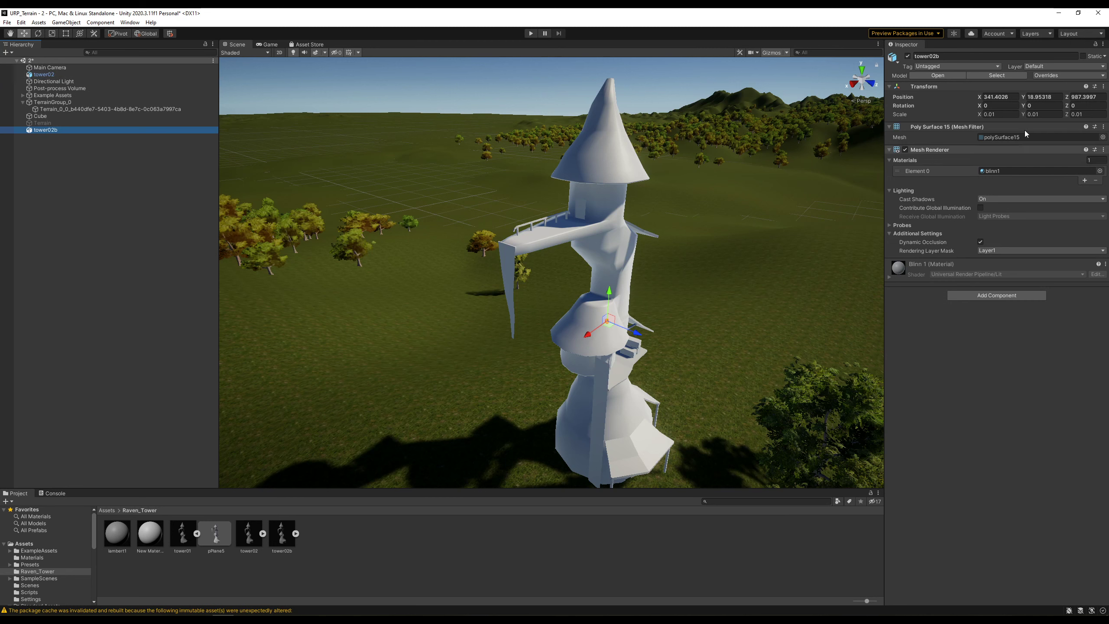
- Set tower02b's scale to 1, 1, 1
{"action": "left_click", "coordinate": [1000, 114]}
{"action": "type", "text": "11"}
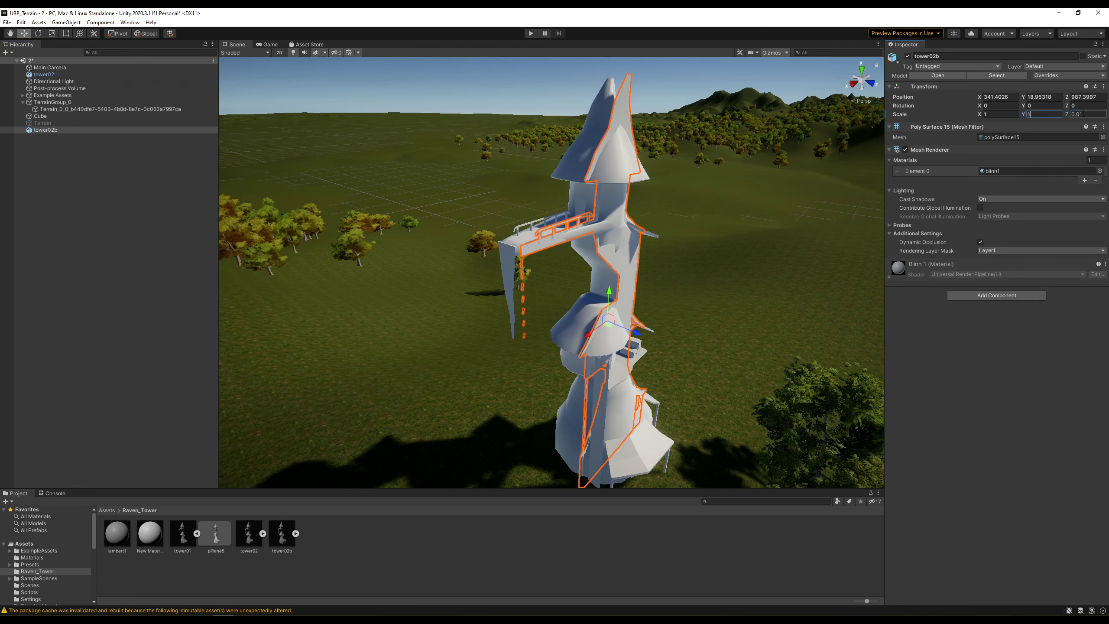
{"action": "type", "text": "1"}
{"action": "key", "text": "Return"}
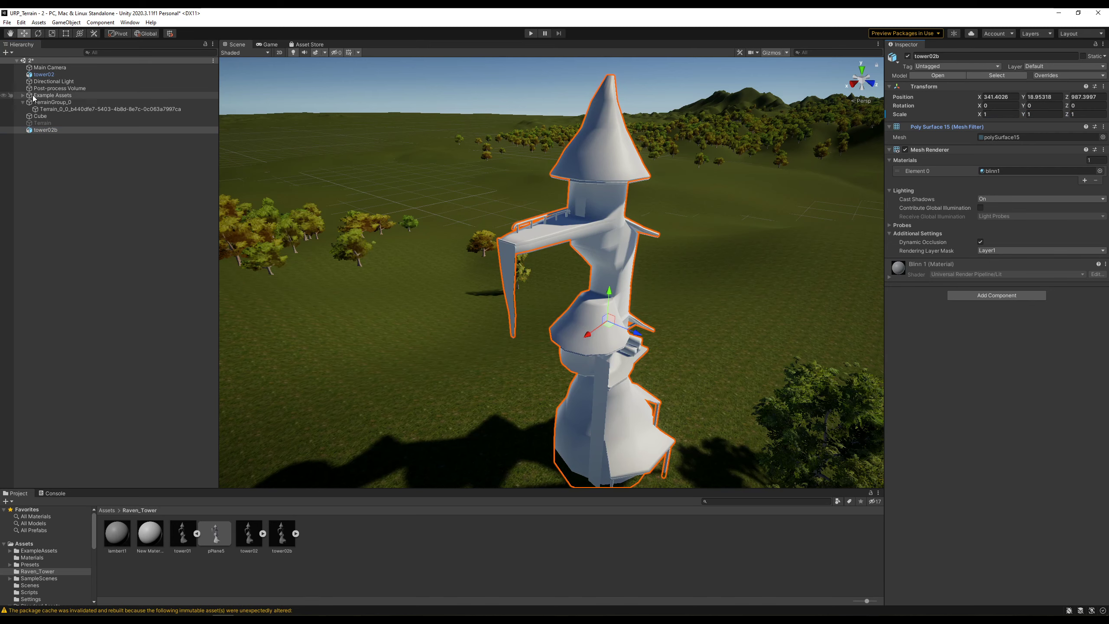
- Deactivate the old tower02 and inspect tower02b's balcony in the scene
{"action": "left_click", "coordinate": [55, 75]}
{"action": "left_click", "coordinate": [907, 57]}
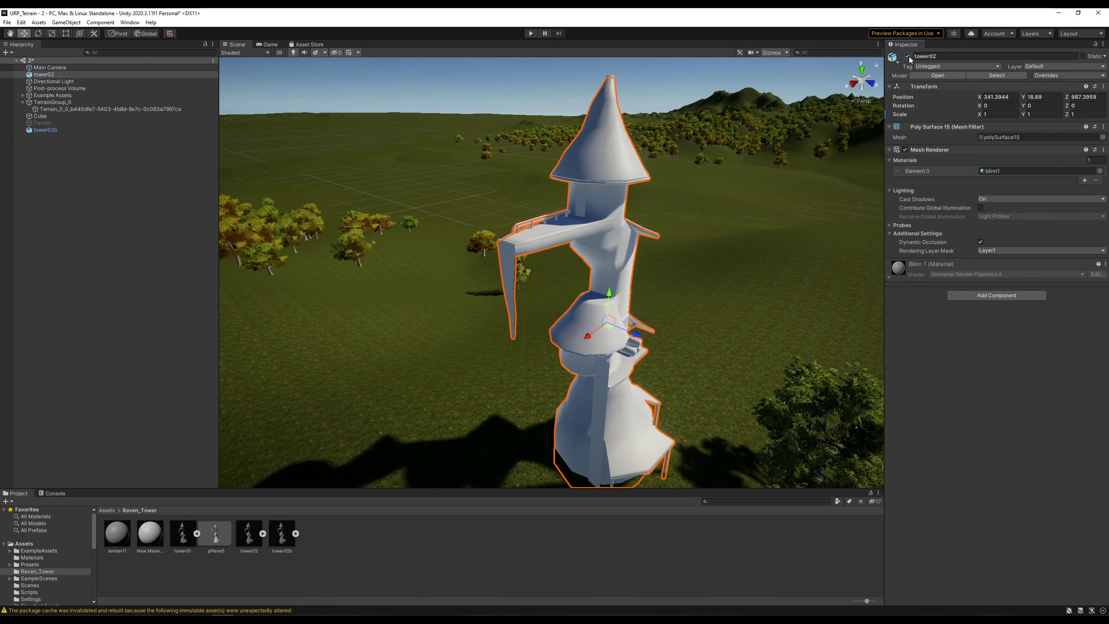
{"action": "left_click_drag", "start_coordinate": [728, 270], "coordinate": [627, 308], "text": "alt"}
{"action": "scroll", "coordinate": [586, 293], "scroll_direction": "up", "scroll_amount": 8}
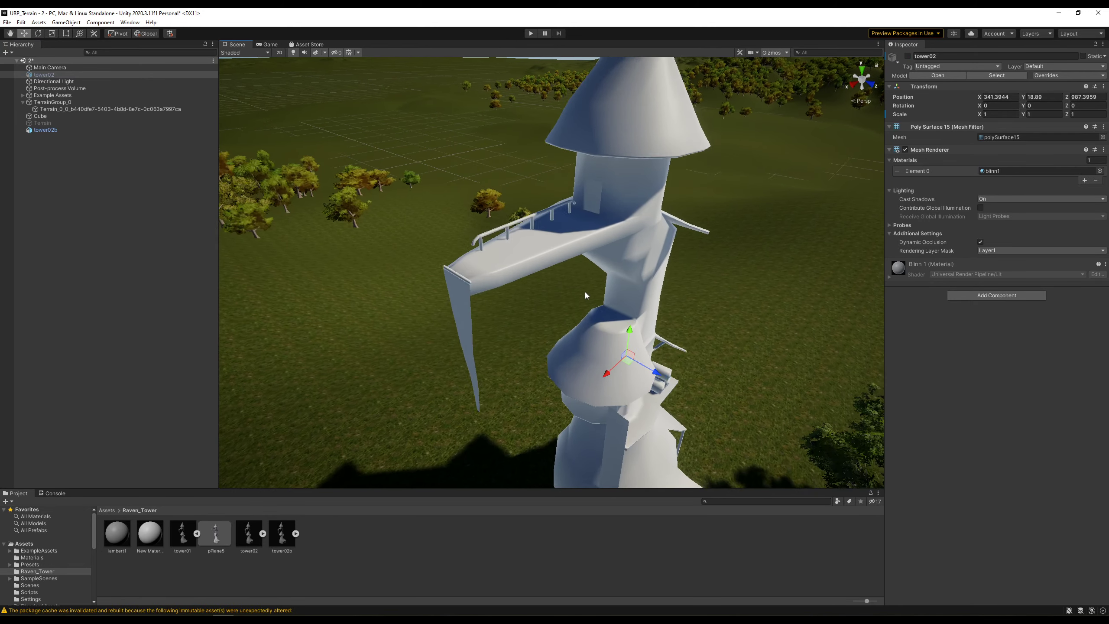
{"action": "left_click_drag", "start_coordinate": [305, 122], "coordinate": [404, 170], "text": "alt"}
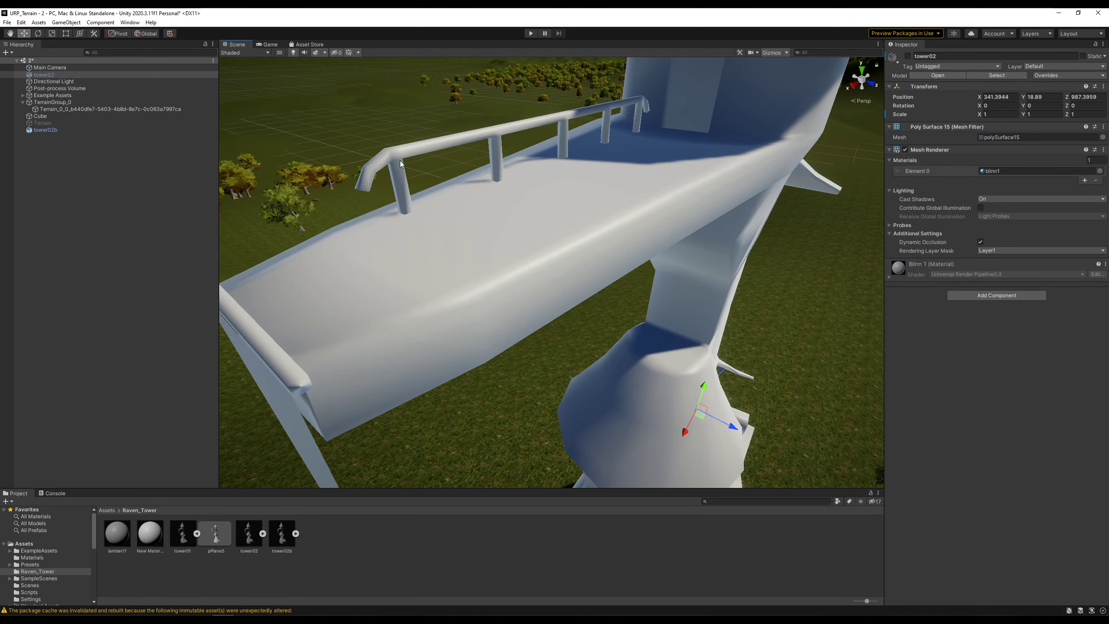
{"action": "left_click", "coordinate": [394, 164]}
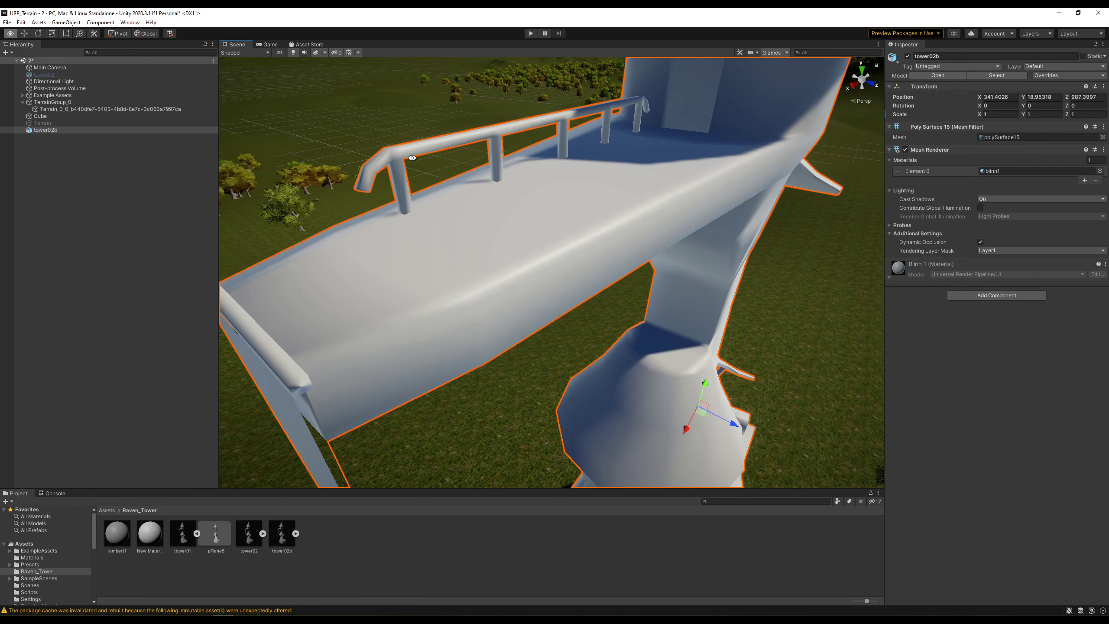
{"action": "left_click_drag", "start_coordinate": [412, 158], "coordinate": [418, 185], "text": "alt"}
{"action": "left_click_drag", "start_coordinate": [636, 143], "coordinate": [610, 345], "text": "alt"}
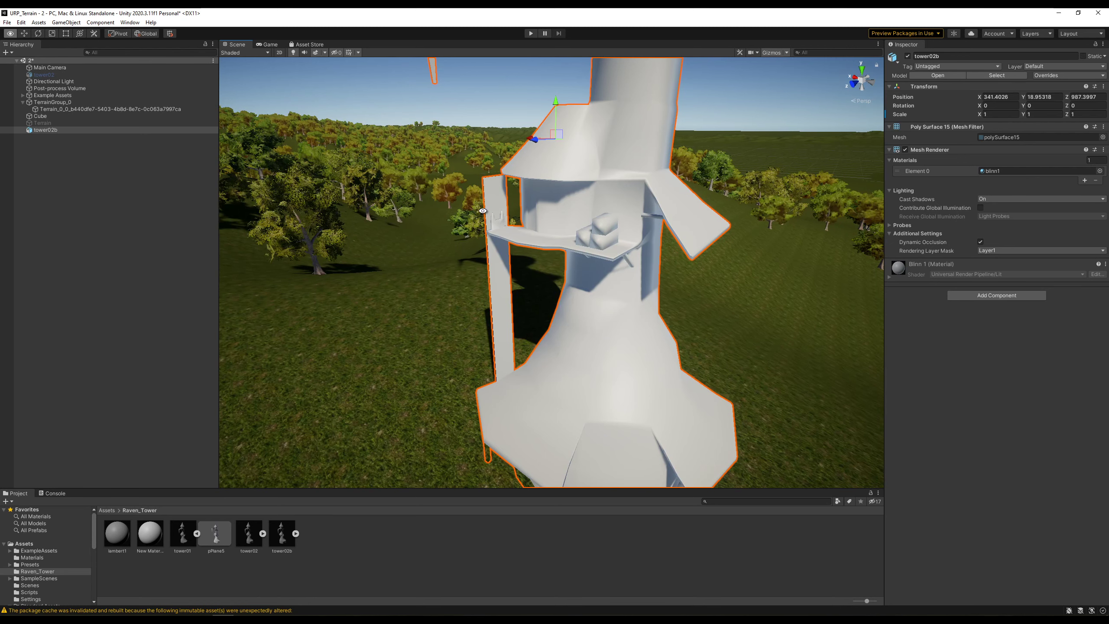
{"action": "left_click_drag", "start_coordinate": [483, 211], "coordinate": [535, 212], "text": "alt"}
{"action": "scroll", "coordinate": [534, 211], "scroll_direction": "down", "scroll_amount": 3}
{"action": "middle_click_drag", "start_coordinate": [534, 212], "coordinate": [550, 404], "text": "alt"}
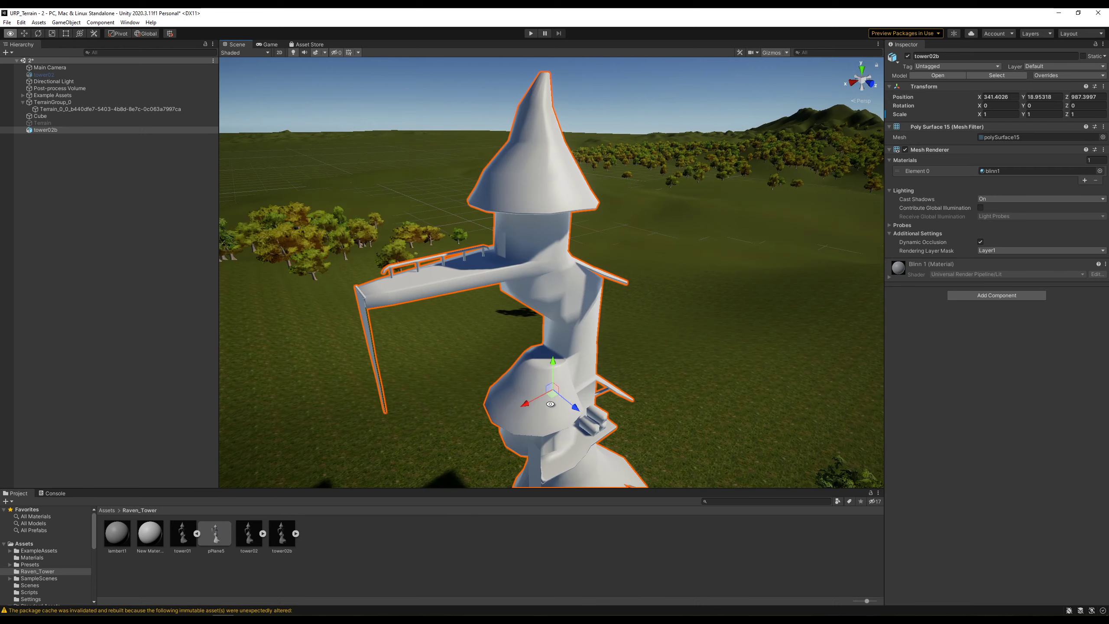
{"action": "left_click_drag", "start_coordinate": [550, 404], "coordinate": [518, 288], "text": "alt"}
{"action": "left_click_drag", "start_coordinate": [532, 298], "coordinate": [649, 313], "text": "alt"}
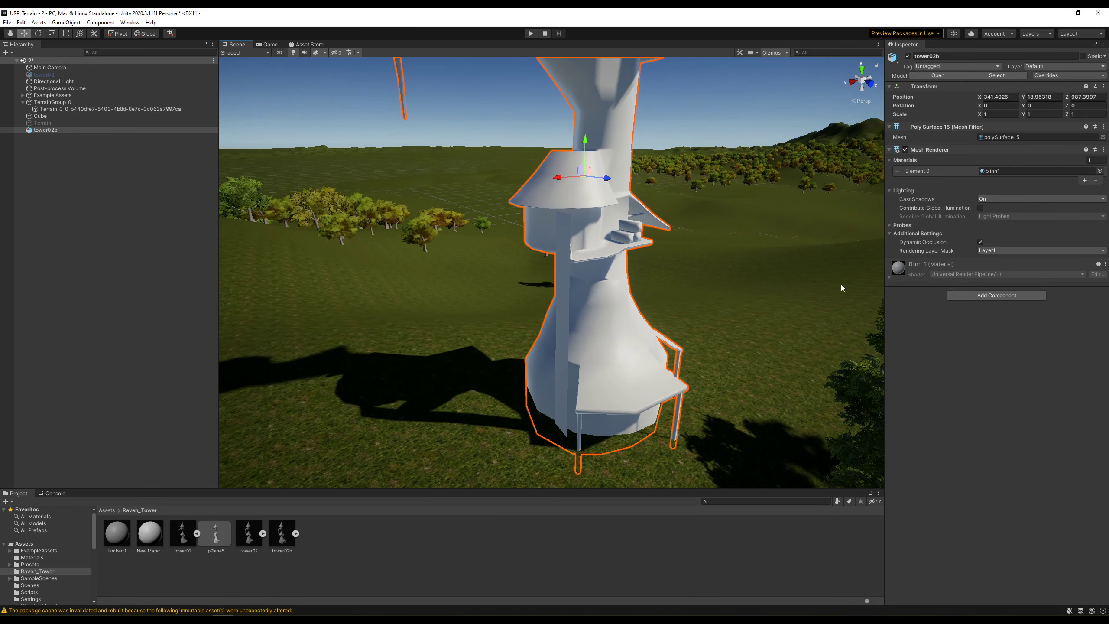
{"action": "left_click_drag", "start_coordinate": [570, 366], "coordinate": [554, 398], "text": "alt"}
{"action": "left_click", "coordinate": [675, 352]}
{"action": "left_click_drag", "start_coordinate": [660, 392], "coordinate": [712, 368], "text": "alt"}
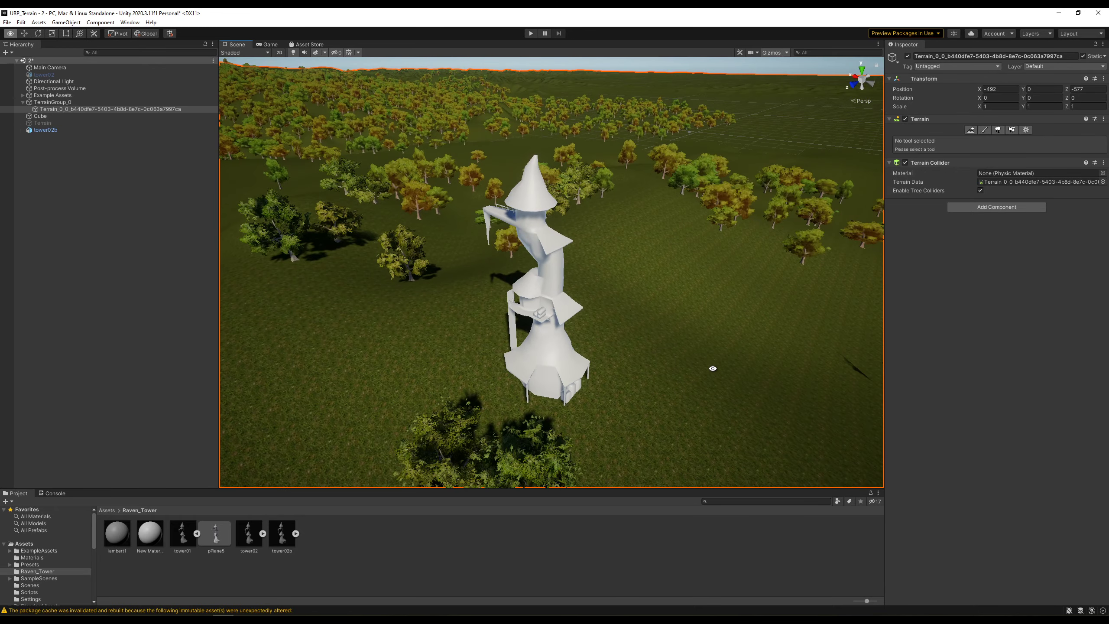
{"action": "left_click_drag", "start_coordinate": [578, 380], "coordinate": [764, 380], "text": "alt"}
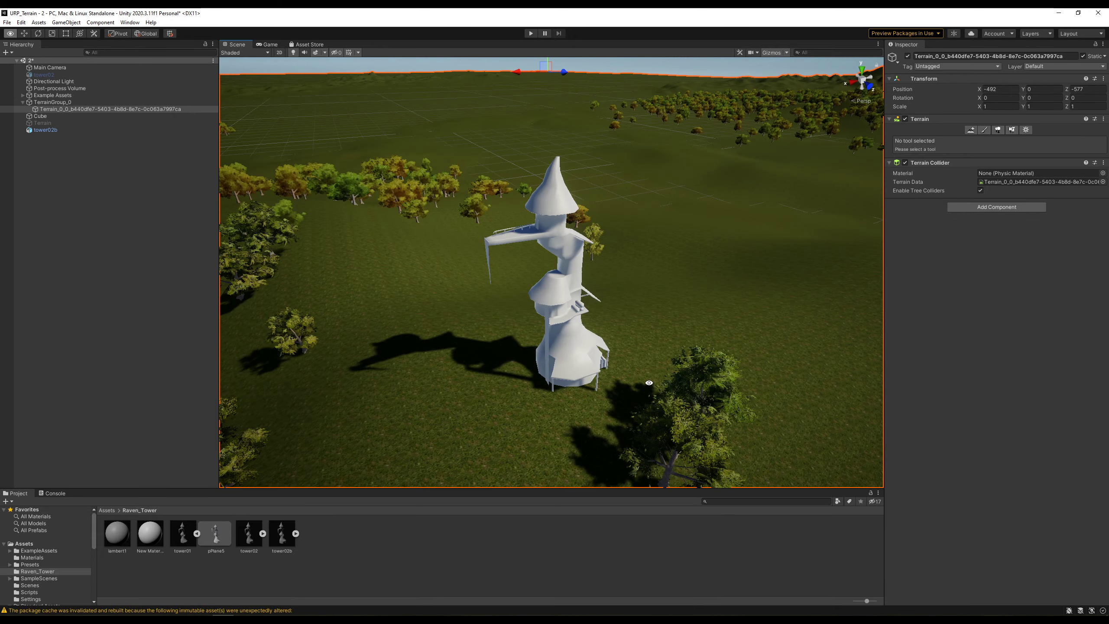
{"action": "left_click_drag", "start_coordinate": [648, 383], "coordinate": [441, 392], "text": "alt"}
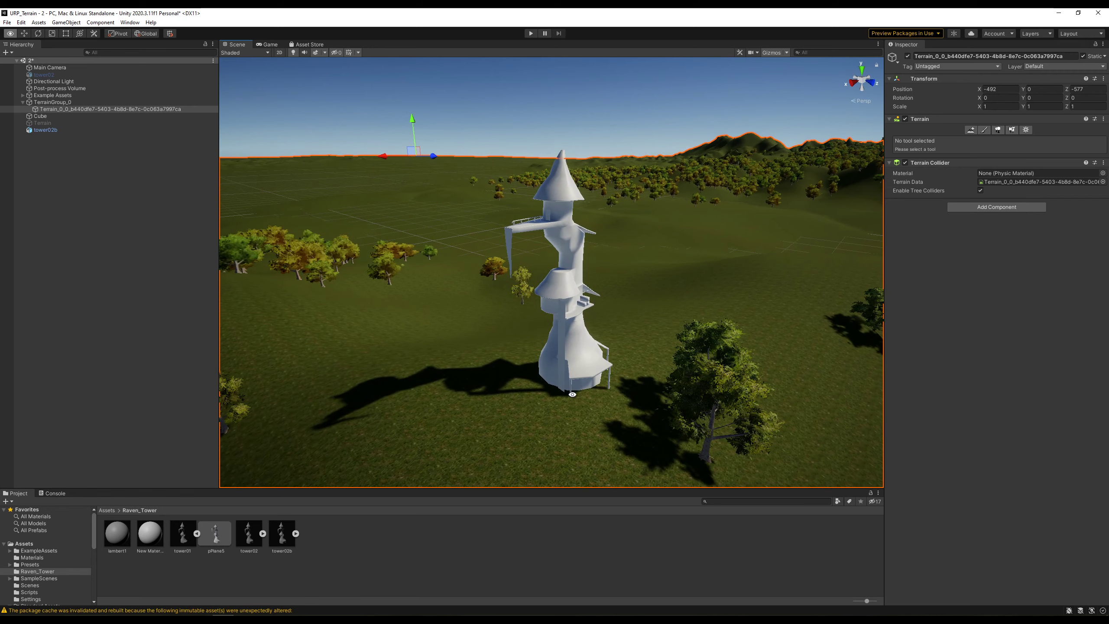
{"action": "left_click_drag", "start_coordinate": [568, 400], "coordinate": [567, 453], "text": "alt"}
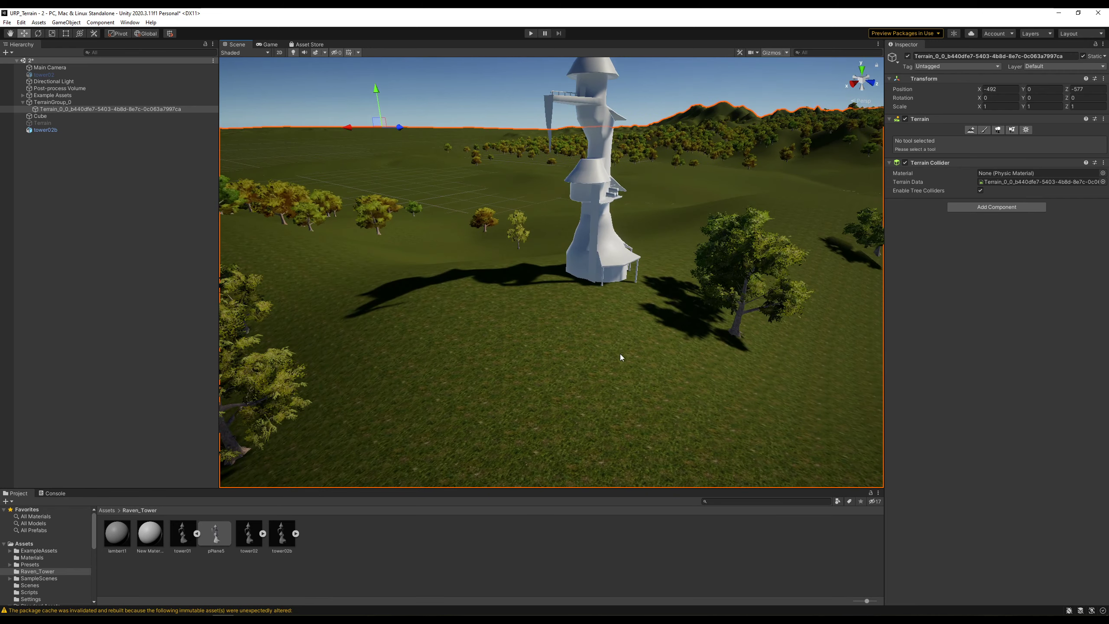
{"action": "scroll", "coordinate": [621, 356], "scroll_direction": "down", "scroll_amount": 3}
{"action": "left_click_drag", "start_coordinate": [609, 305], "coordinate": [603, 330], "text": "alt"}
{"action": "middle_click_drag", "start_coordinate": [605, 307], "coordinate": [553, 386], "text": "alt"}
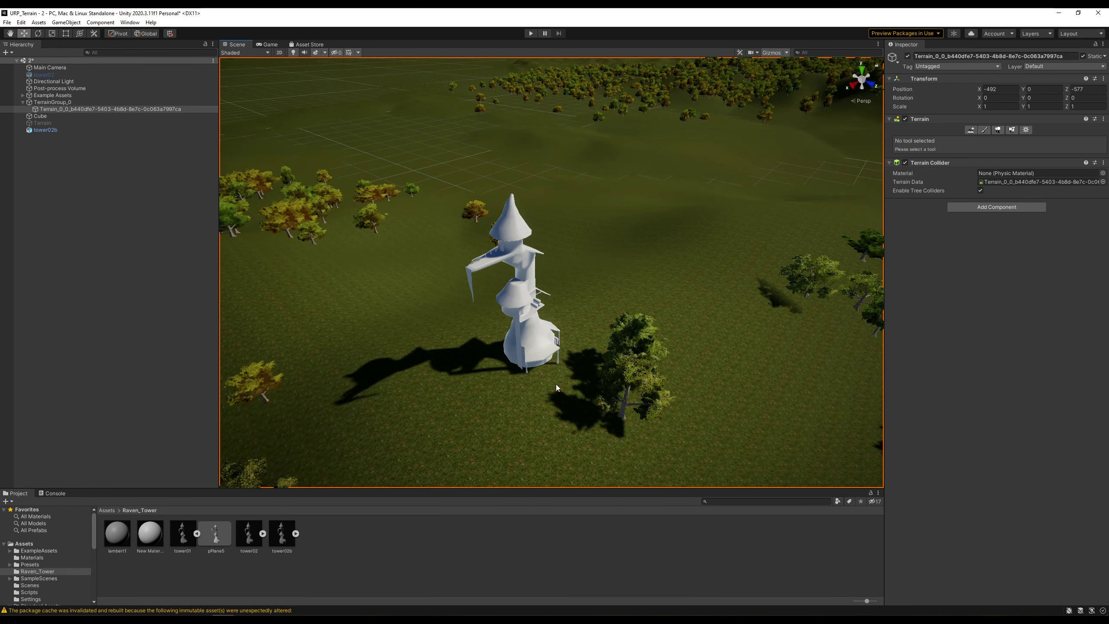
{"action": "scroll", "coordinate": [553, 387], "scroll_direction": "down", "scroll_amount": 2}
{"action": "left_click", "coordinate": [537, 342]}
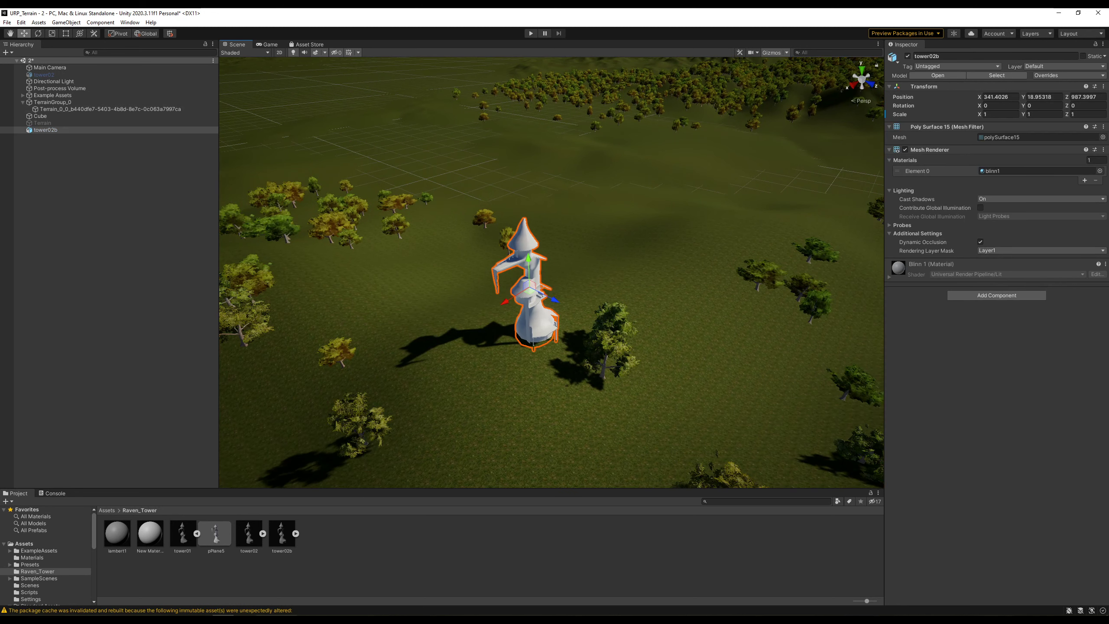